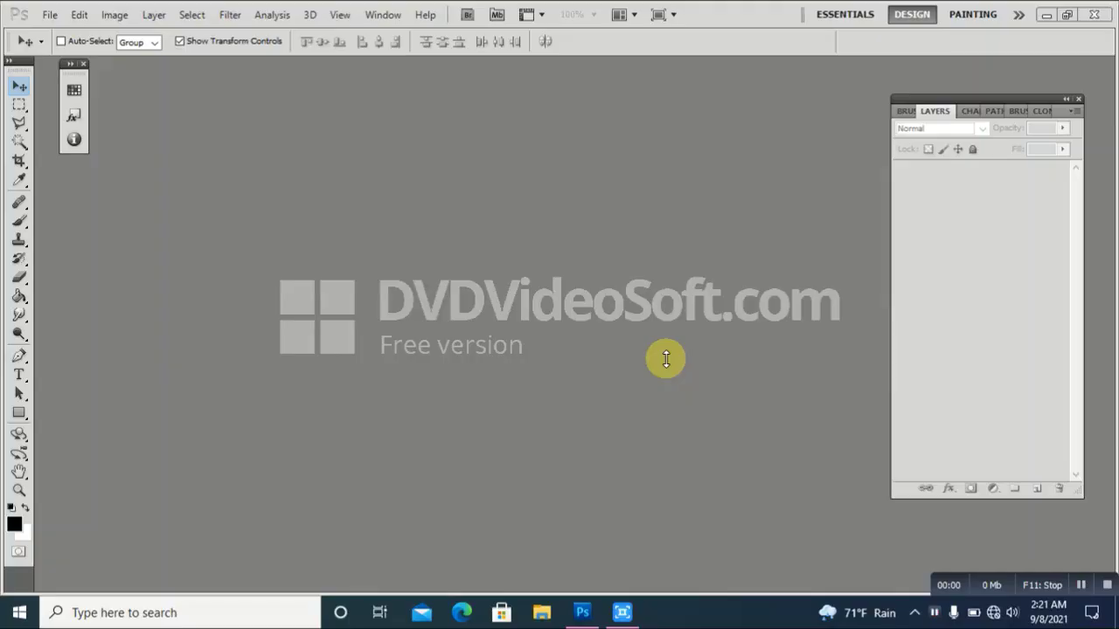
- Create a new A4 document at 300 pixels/inch and rotate it 90° CCW to landscape
left_click(50, 15)
left_click(39, 30)
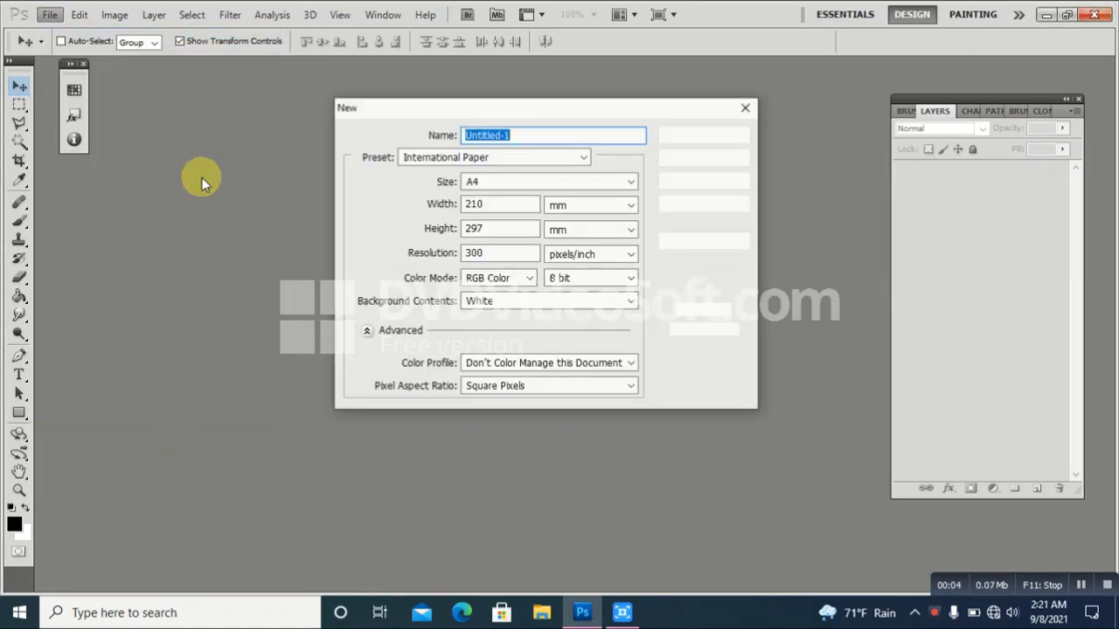
left_click(502, 190)
left_click(492, 203)
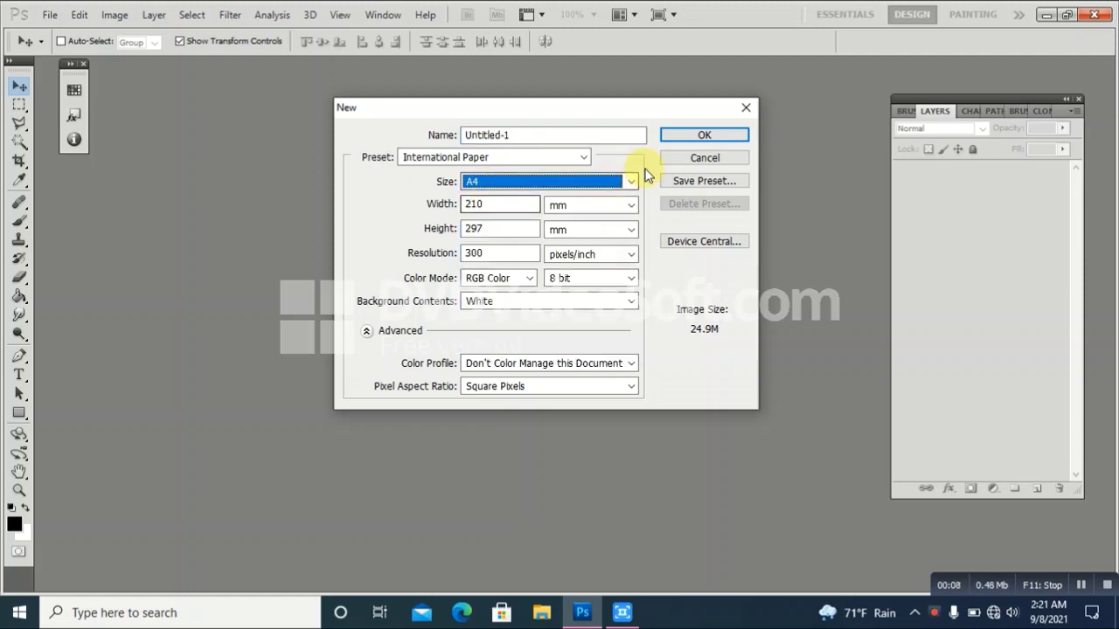
left_click(721, 136)
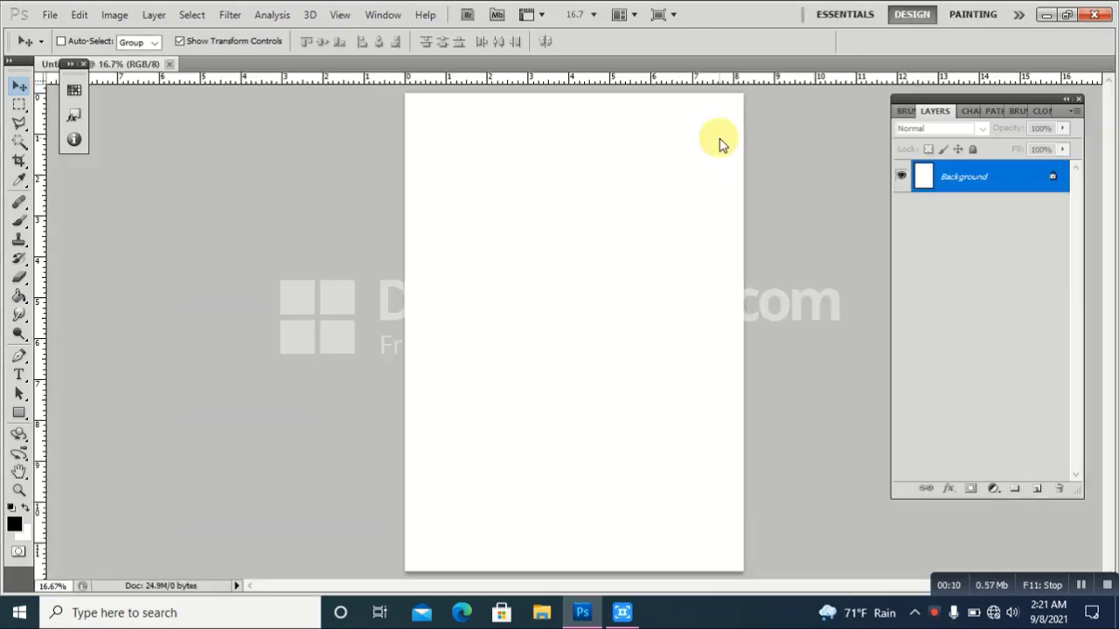
left_click(112, 16)
mouse_move(145, 163)
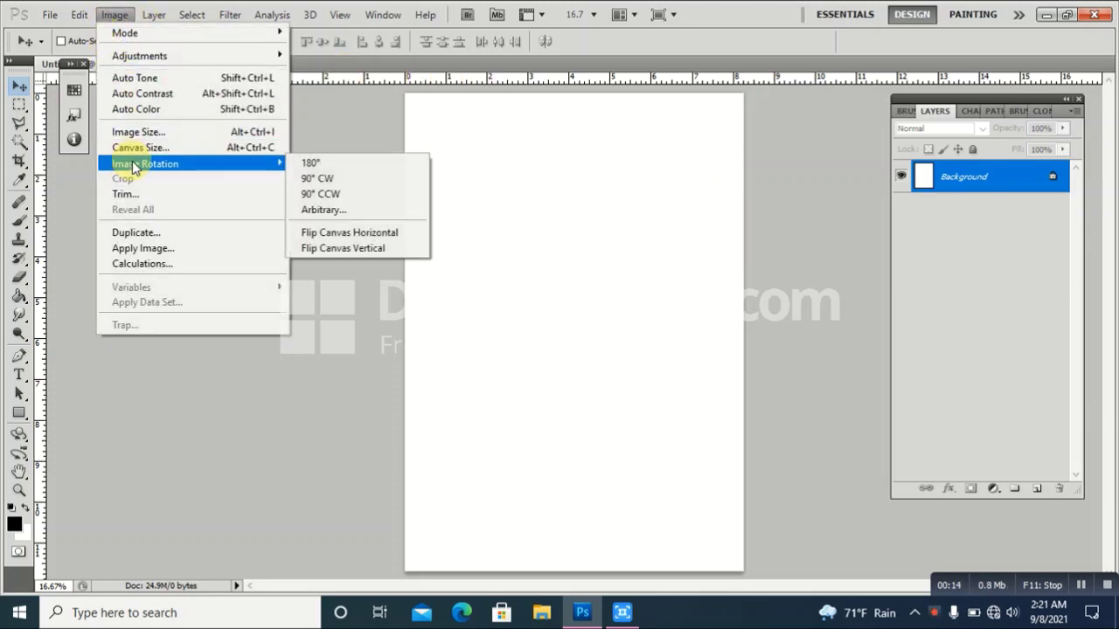
left_click(323, 193)
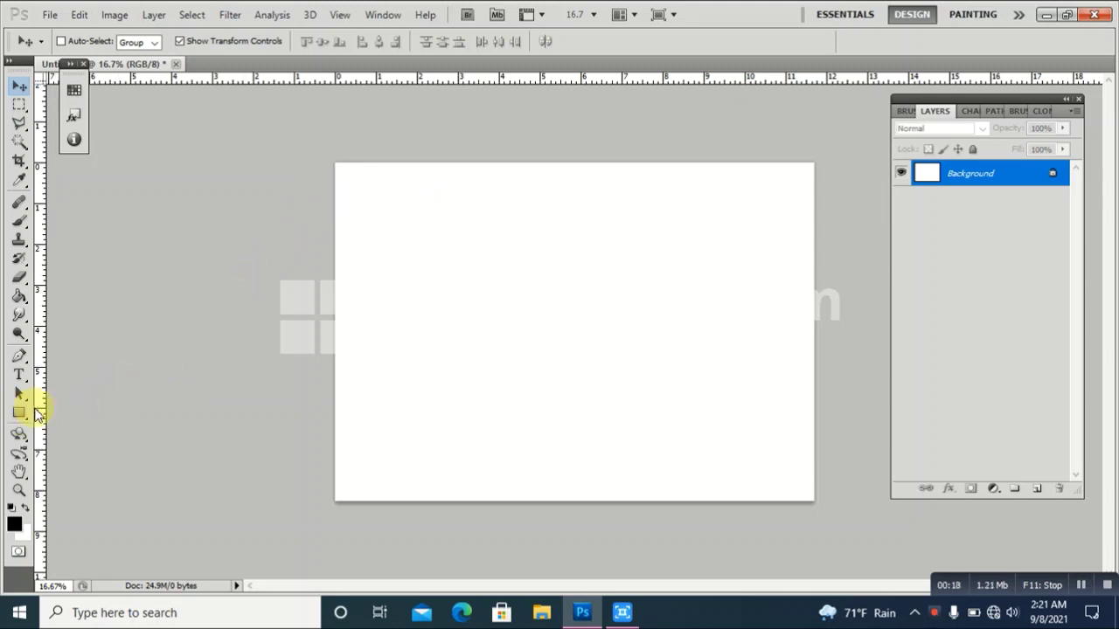
- Draw a tall dark red (a51717) rectangle near the page centre
left_click_drag(26, 408, 68, 414)
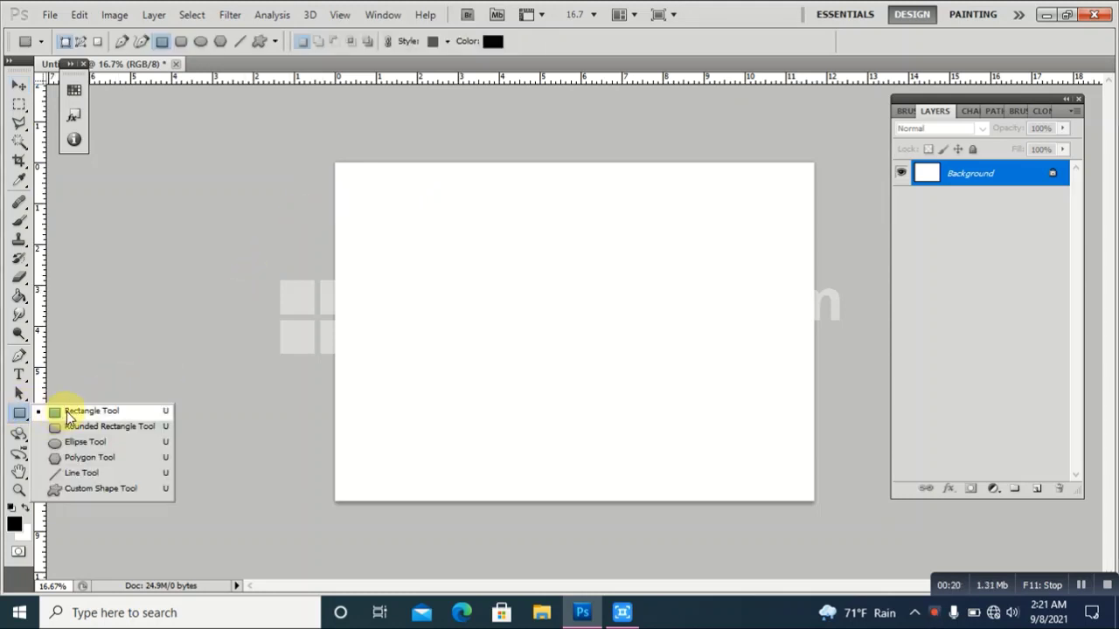
left_click(68, 413)
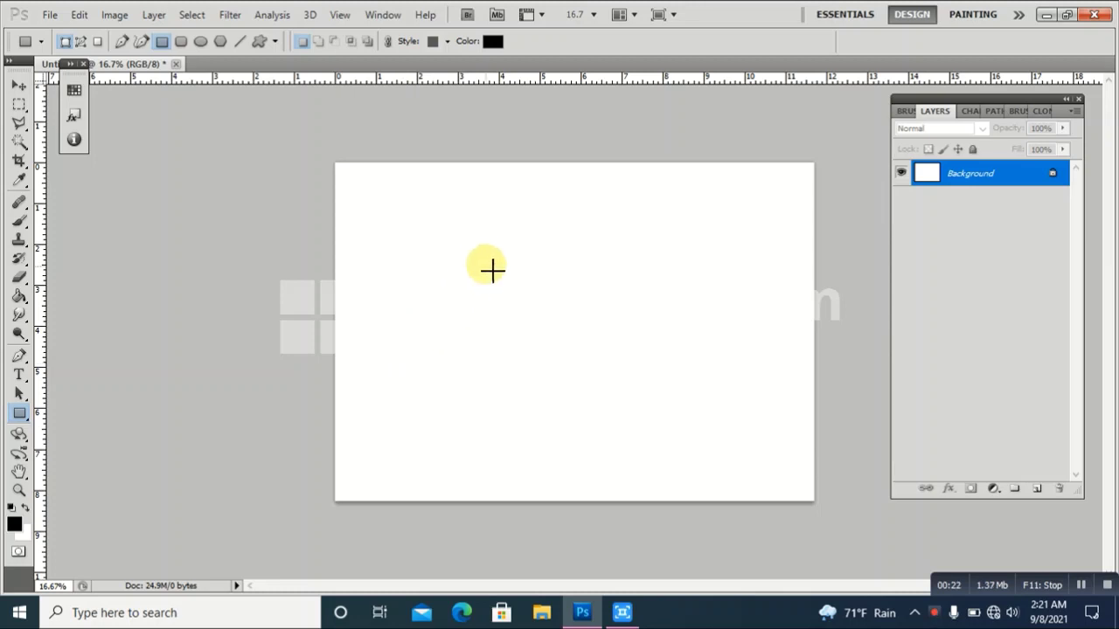
left_click(14, 524)
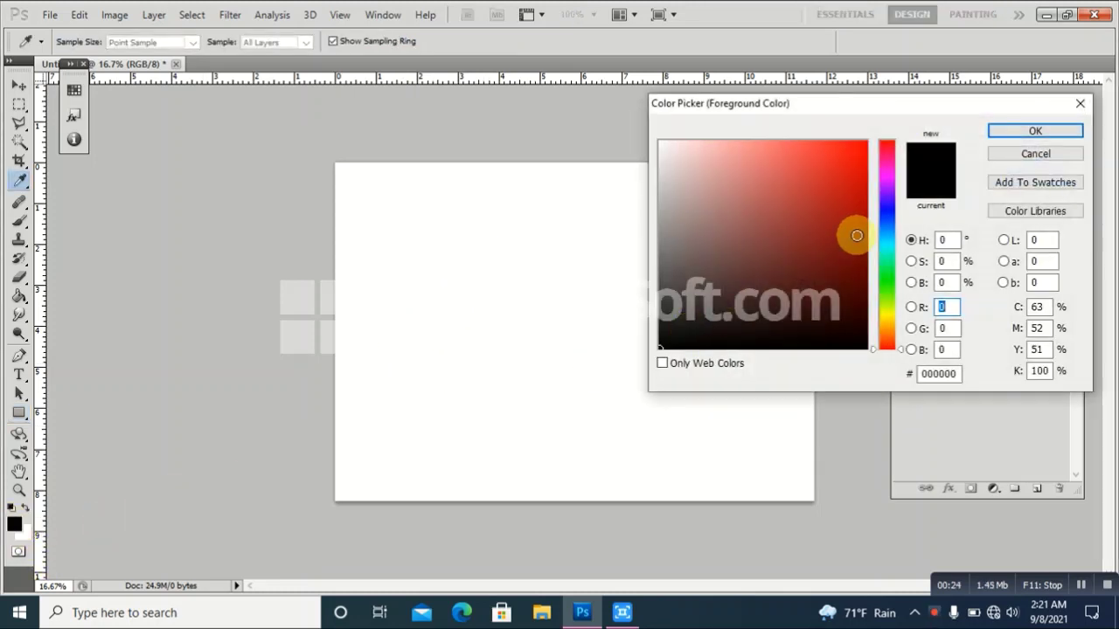
left_click(843, 215)
left_click(842, 193)
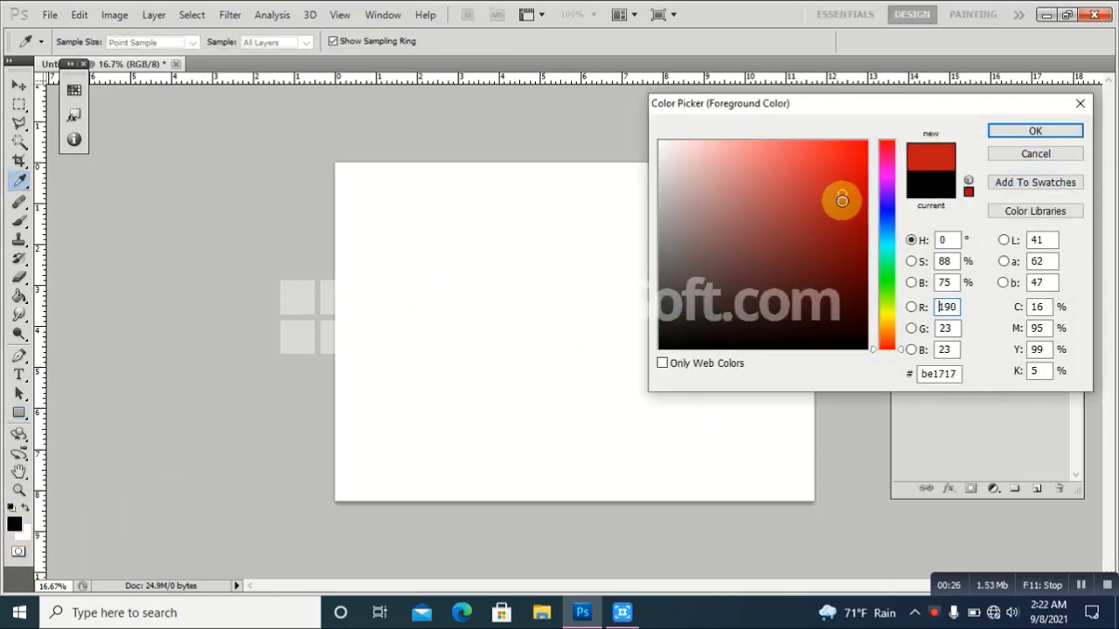
left_click(837, 214)
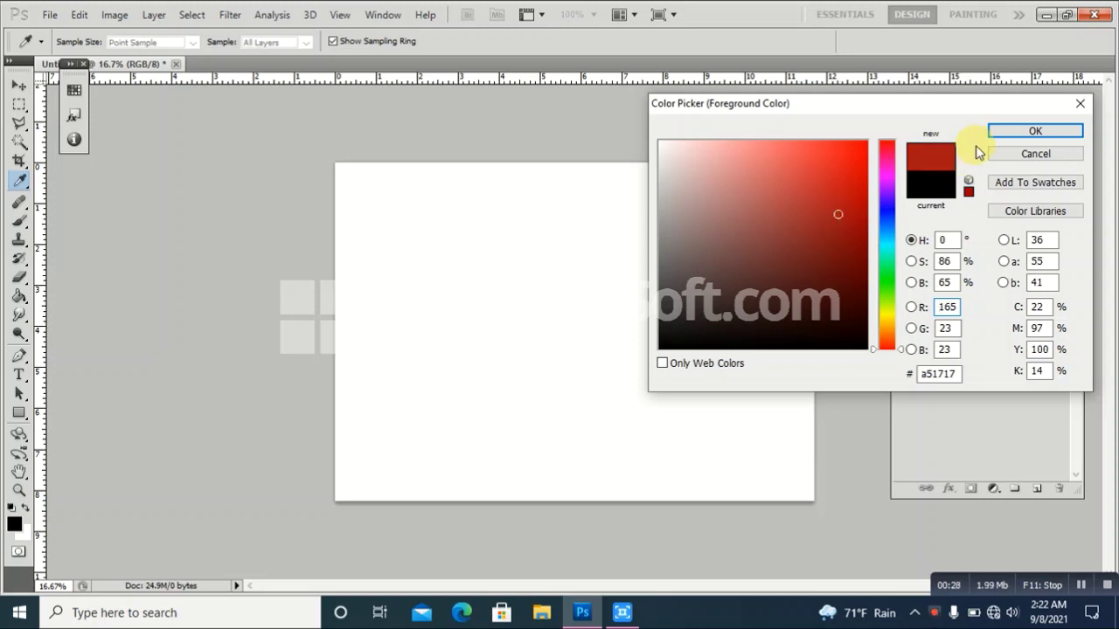
left_click(1001, 133)
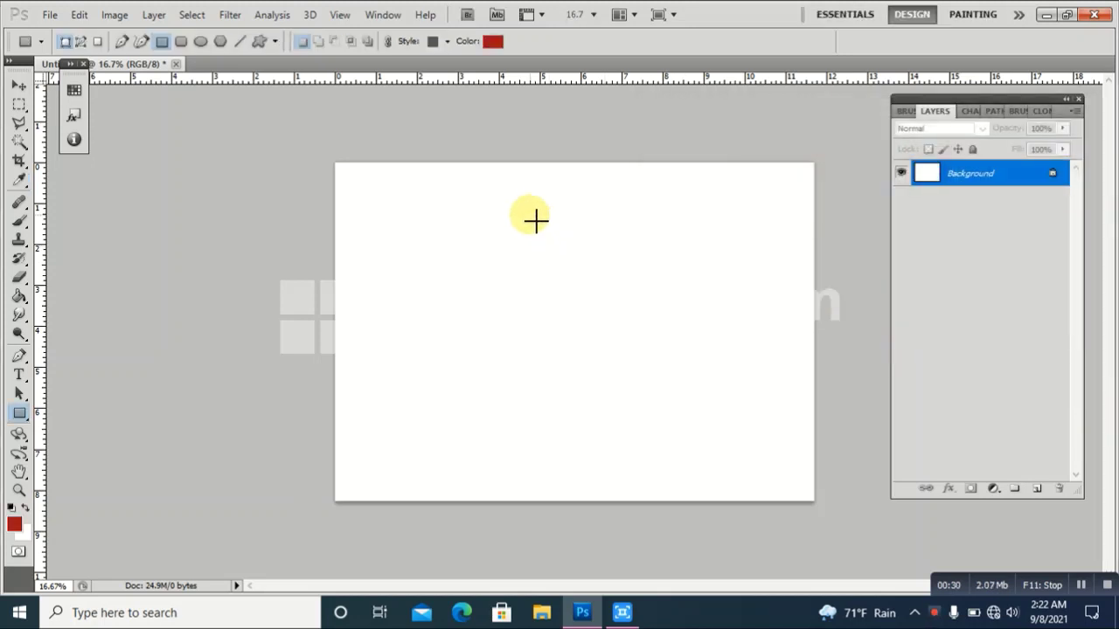
left_click_drag(472, 196, 637, 420)
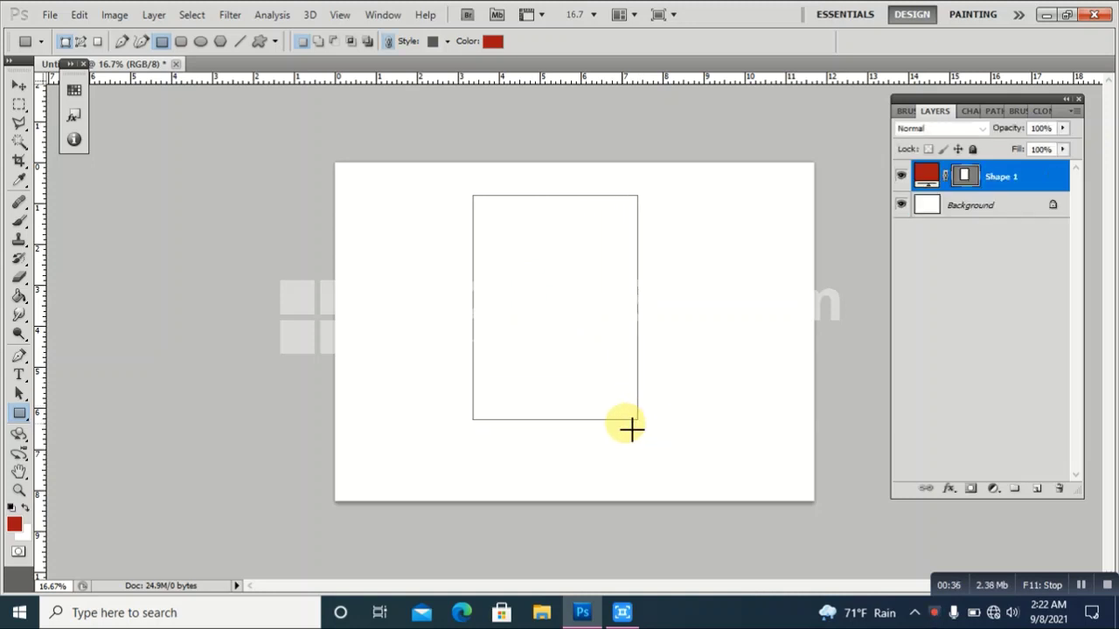
- Rasterize the Shape 1 layer and nudge the red rectangle slightly lower
right_click(1012, 186)
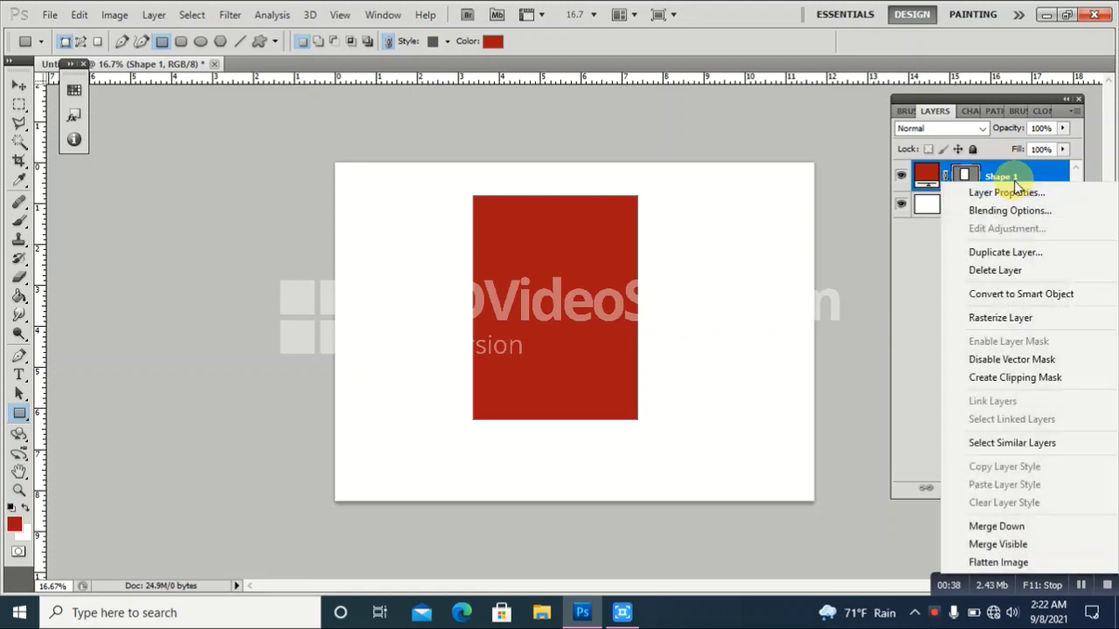
left_click(1006, 319)
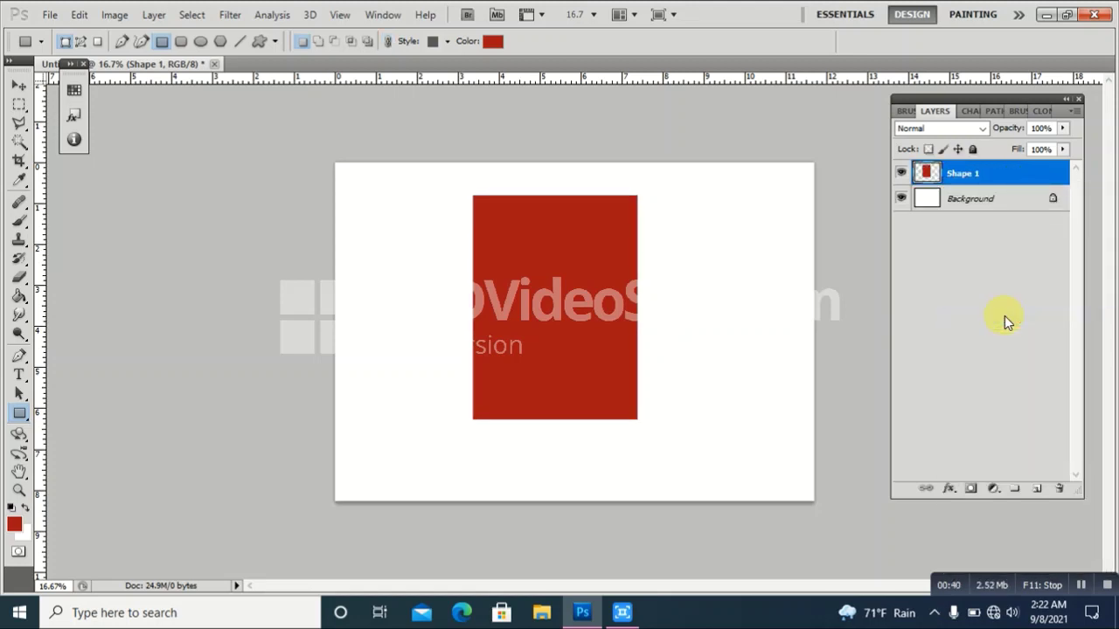
left_click(19, 87)
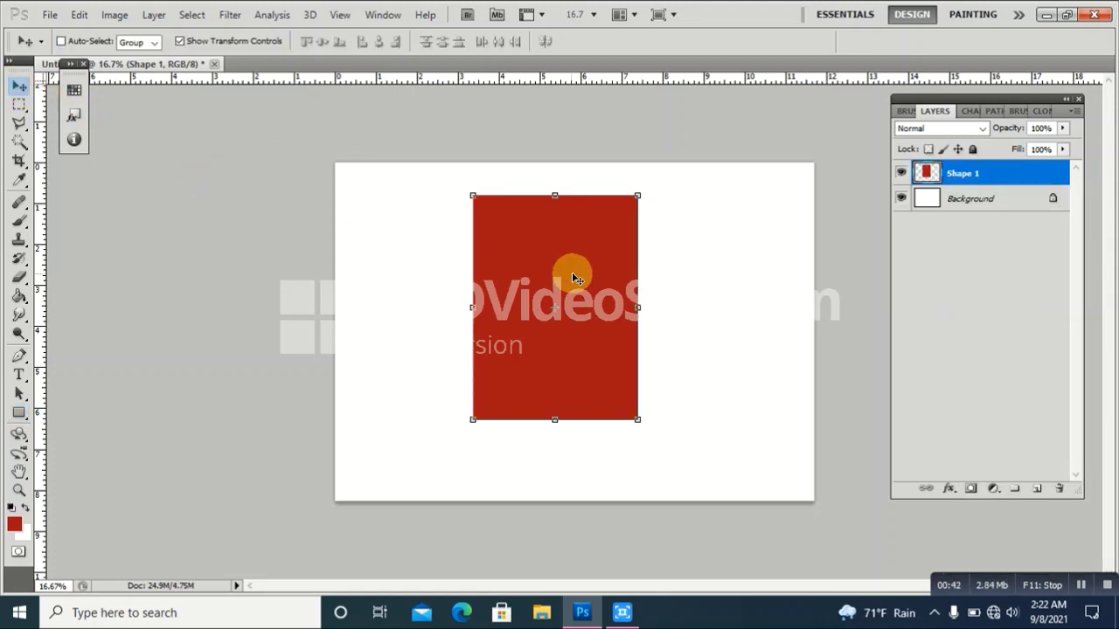
left_click_drag(570, 271, 575, 294)
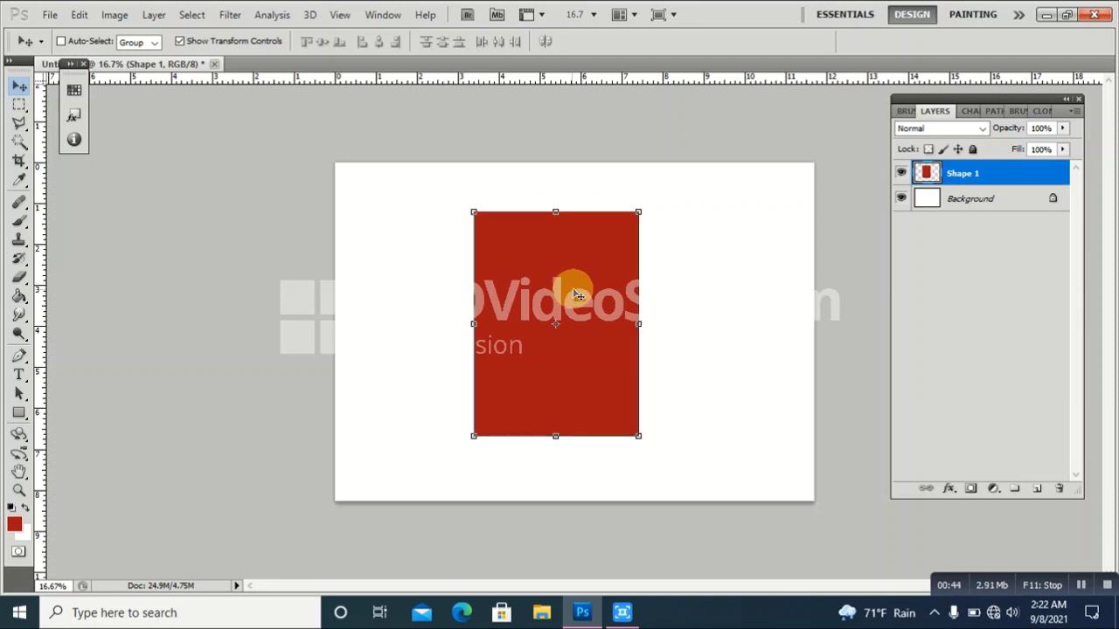
key("ctrl+plus")
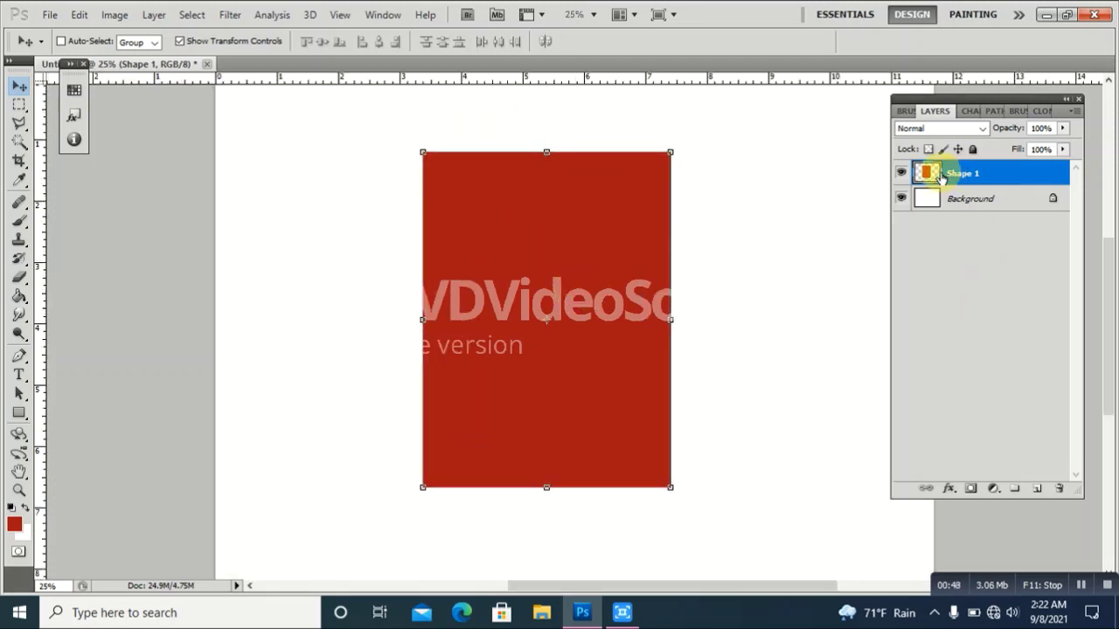
- Stroke Shape 1's outline with 100 px black on a new Layer 1, then deselect
left_click(929, 175, "ctrl")
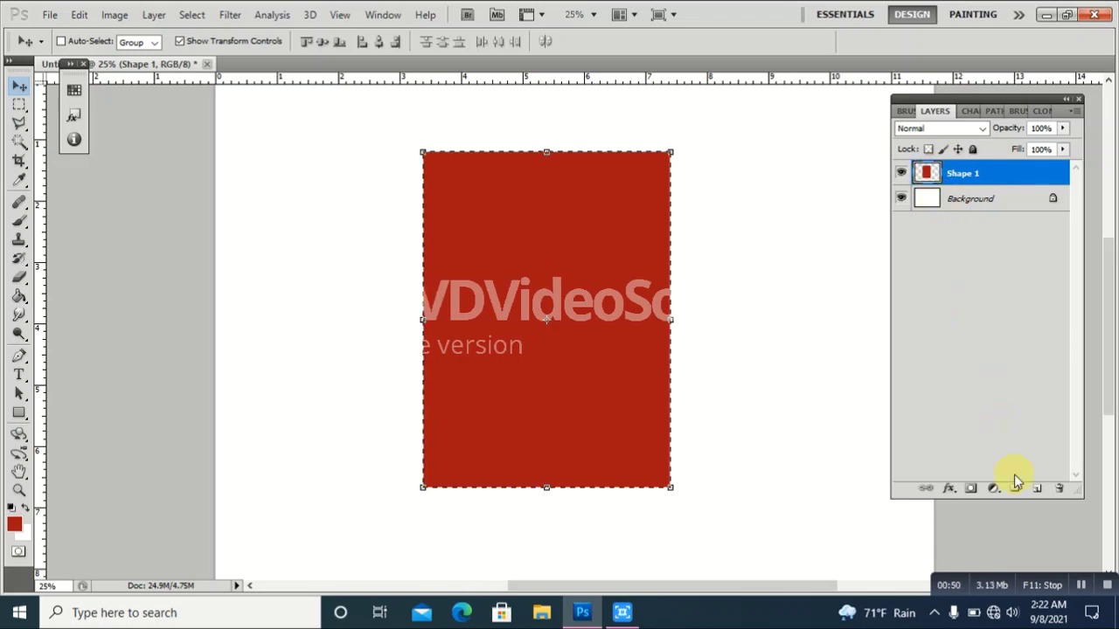
left_click(1034, 492)
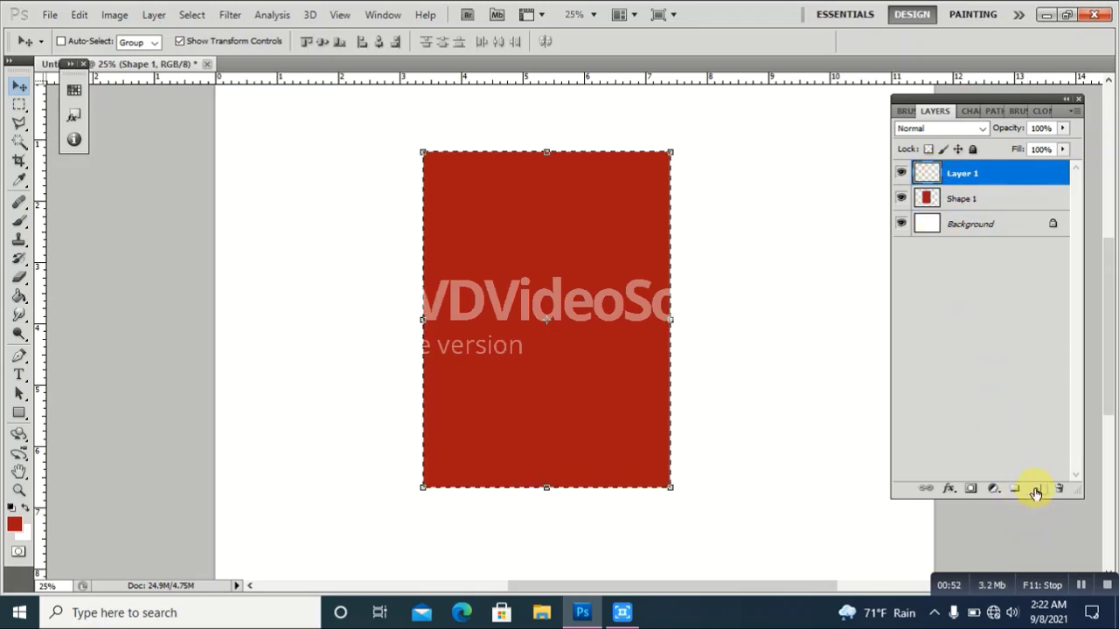
left_click(79, 16)
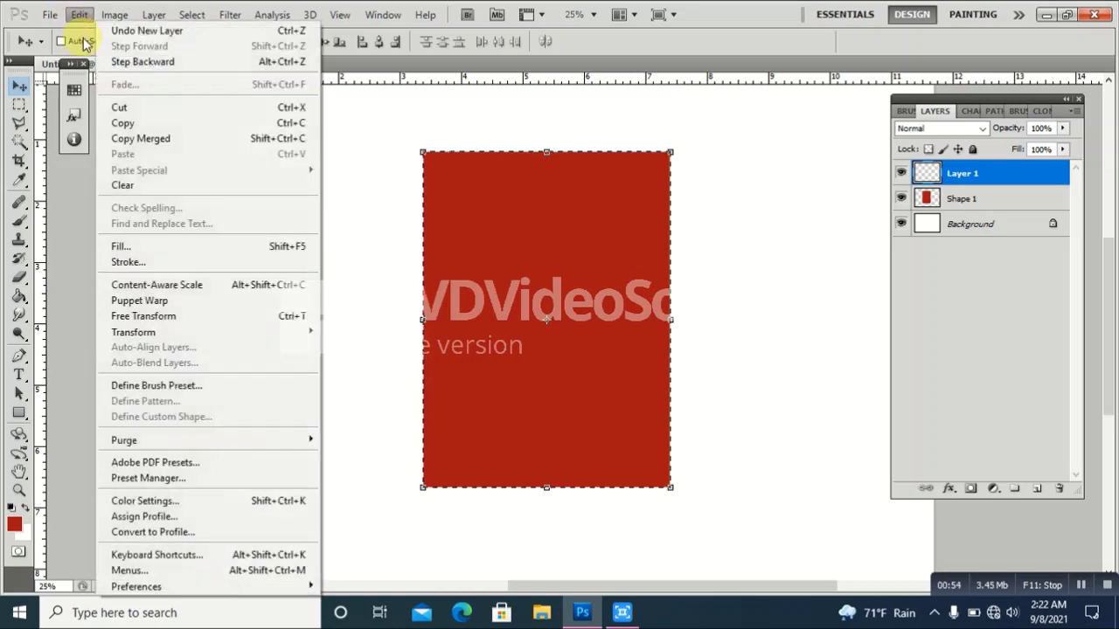
left_click(138, 263)
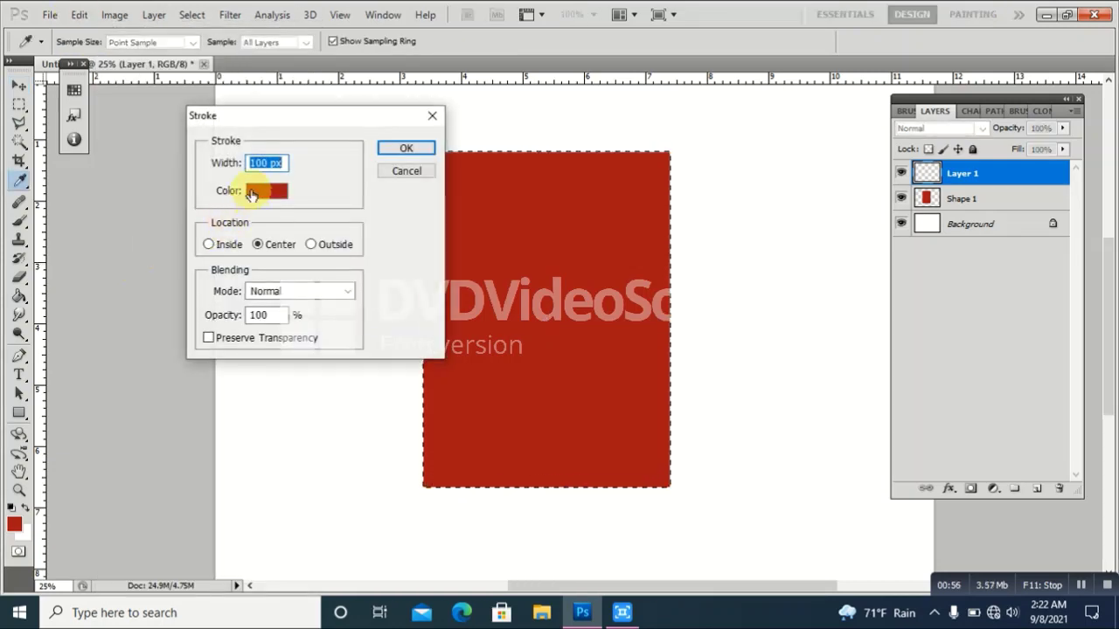
left_click(261, 190)
left_click(765, 341)
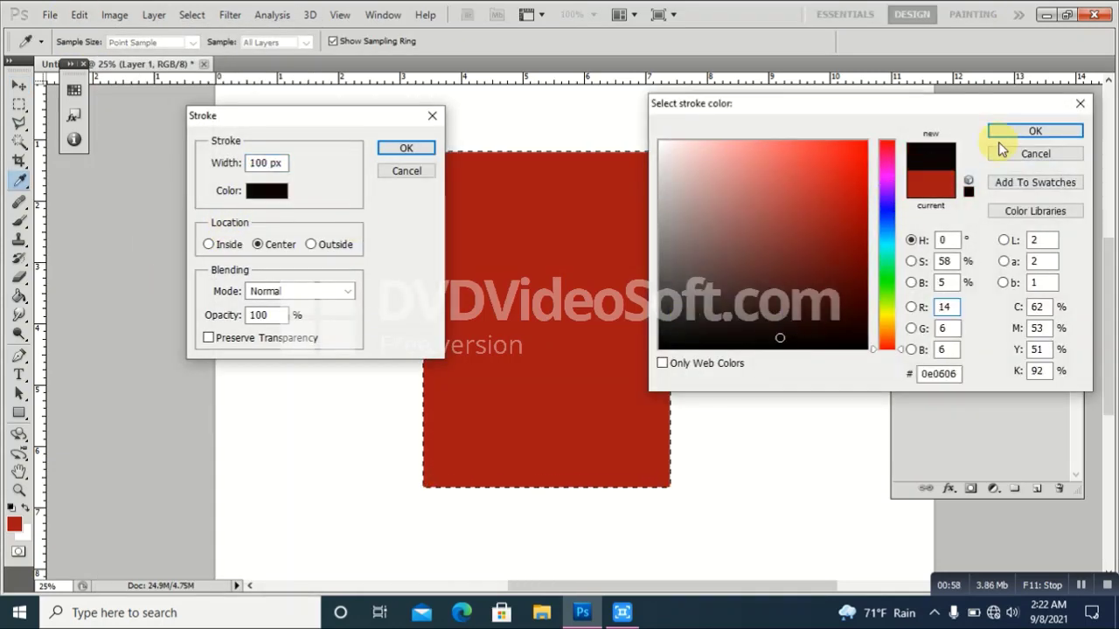
left_click(1040, 128)
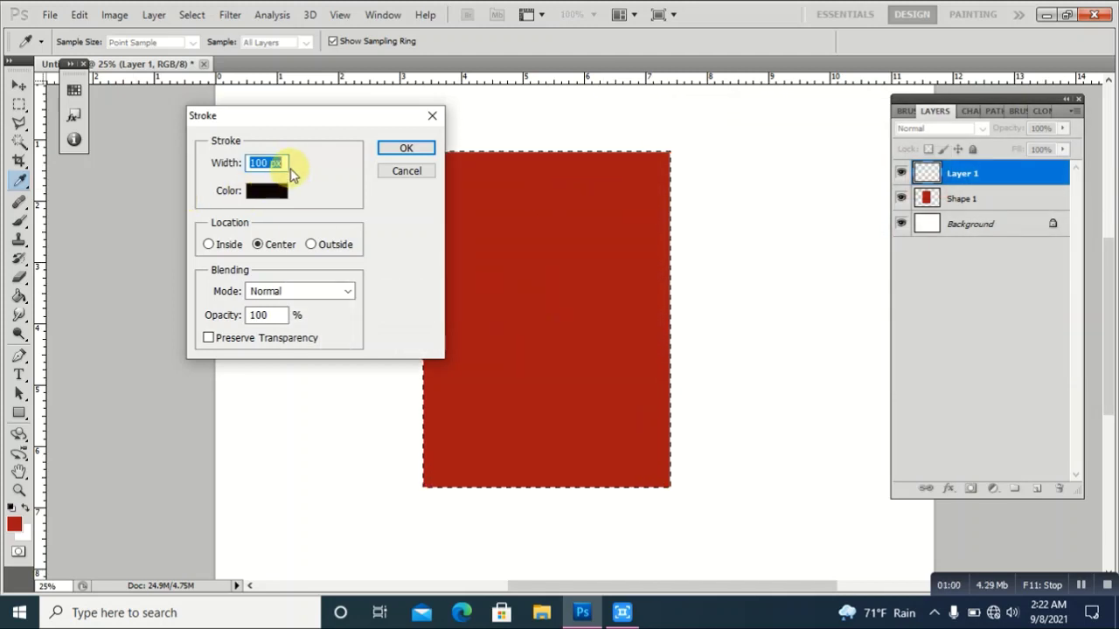
left_click_drag(283, 163, 264, 159)
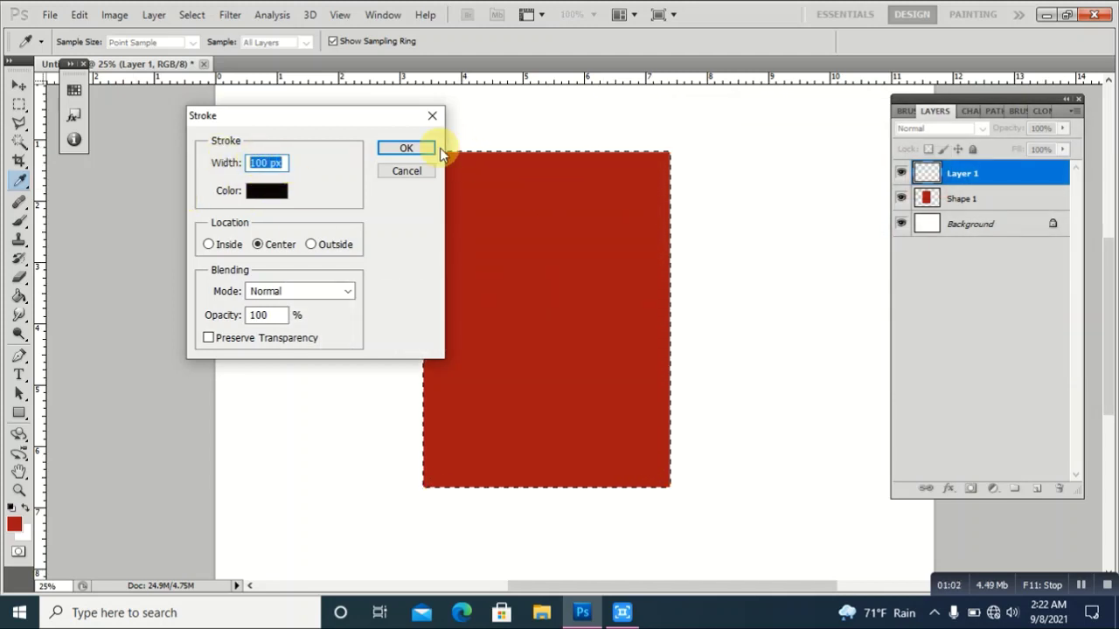
left_click(409, 148)
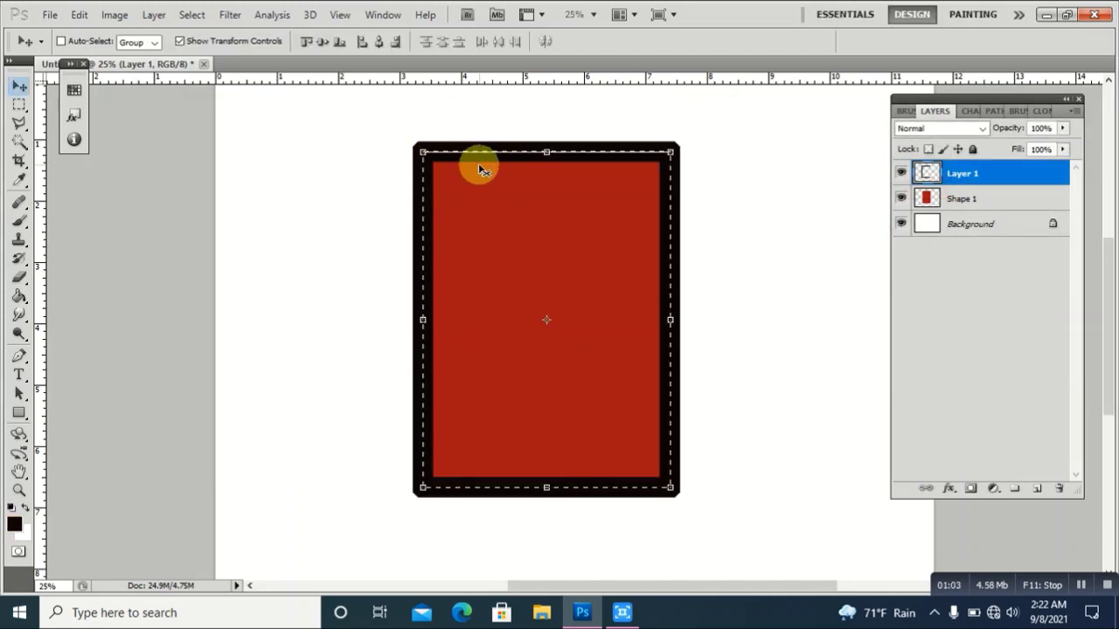
key("ctrl+d")
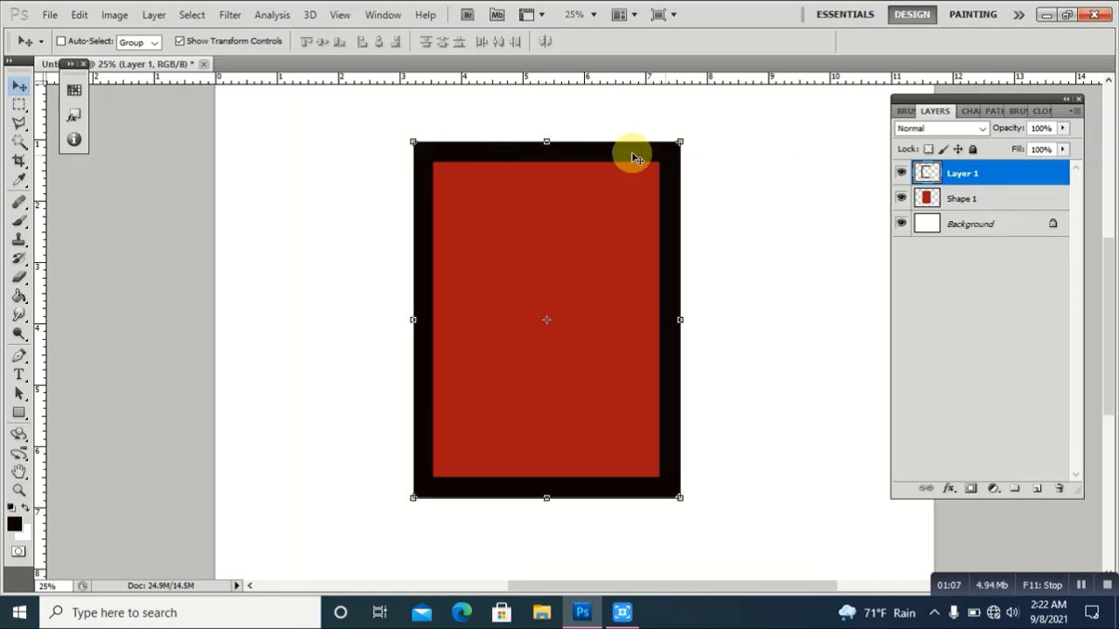
- Apply the gold frame preset from the Styles panel to Layer 1
left_click(382, 15)
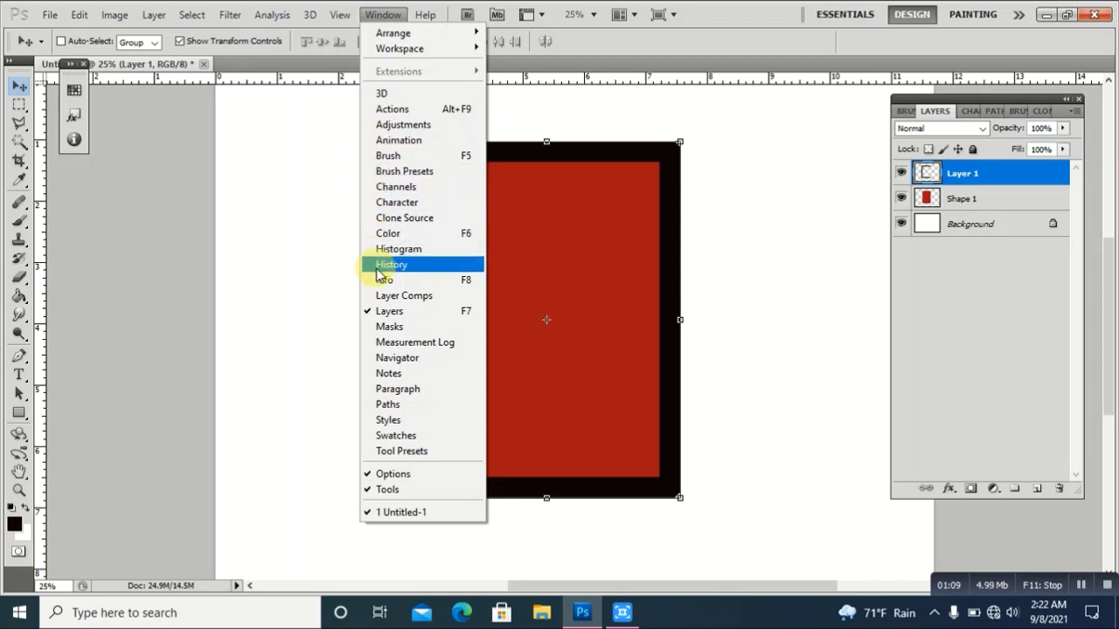
left_click(388, 420)
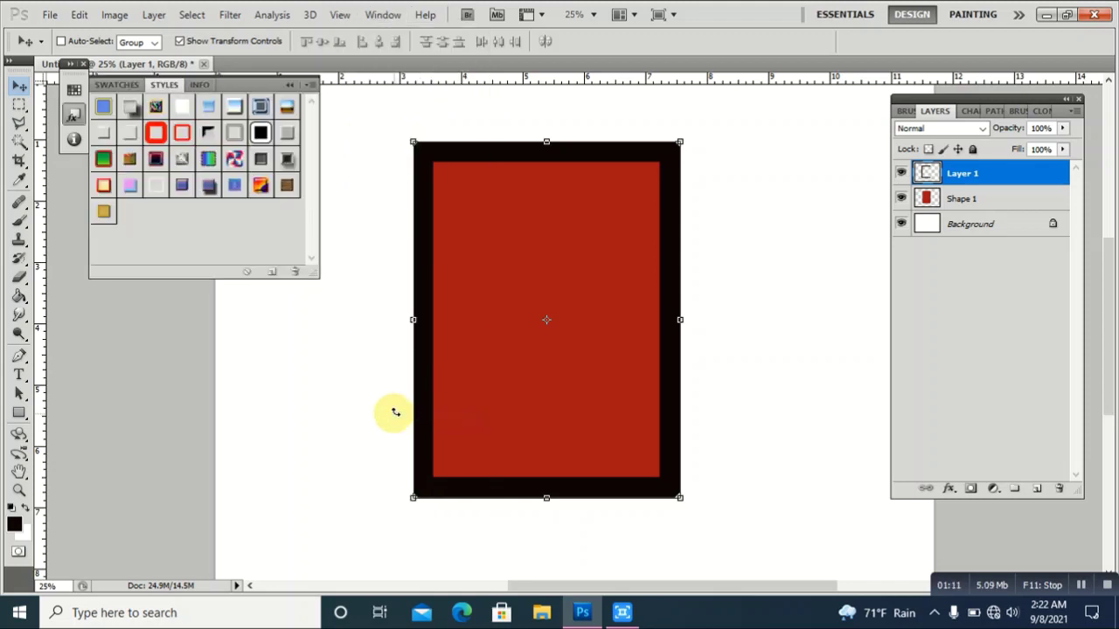
left_click(104, 213)
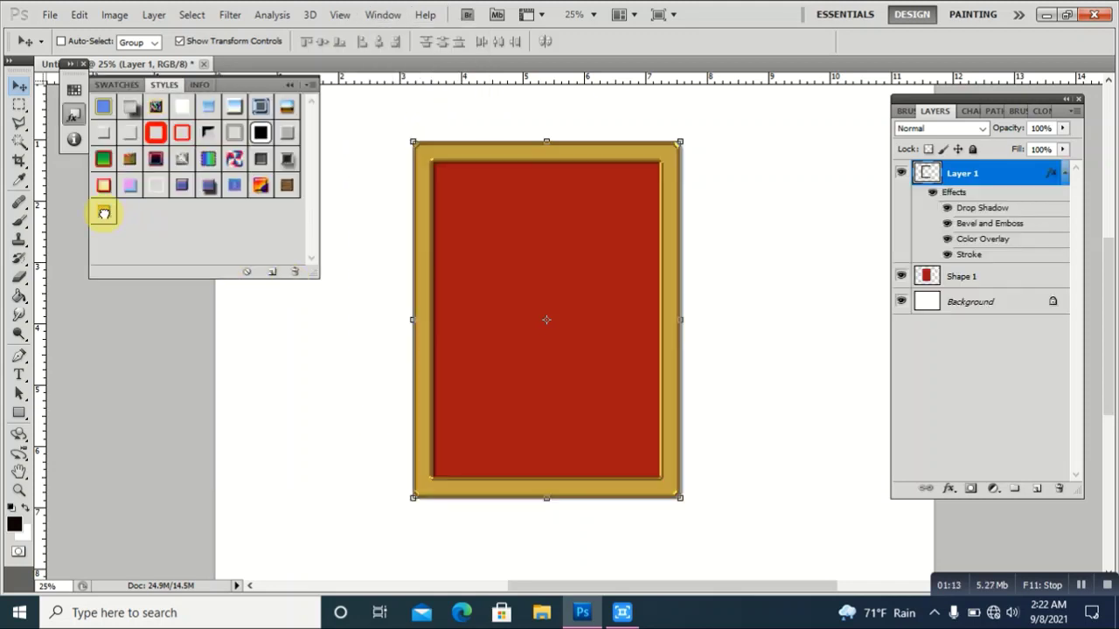
left_click(288, 85)
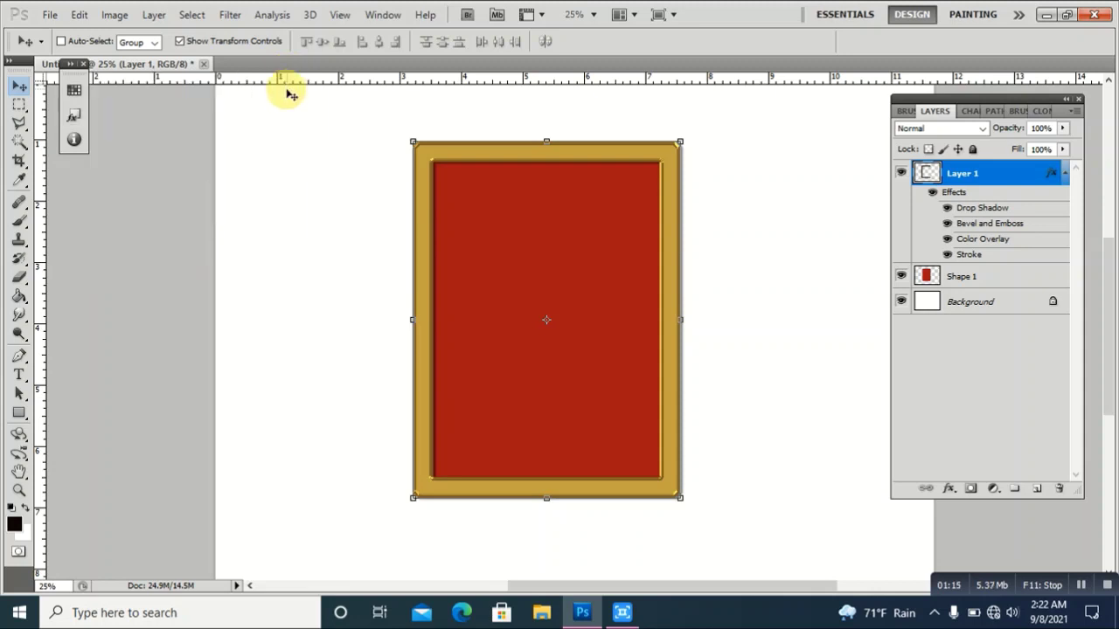
- Review Layer 1's Bevel and Emboss size, altitude and Ring gloss contour
double_click(1016, 183)
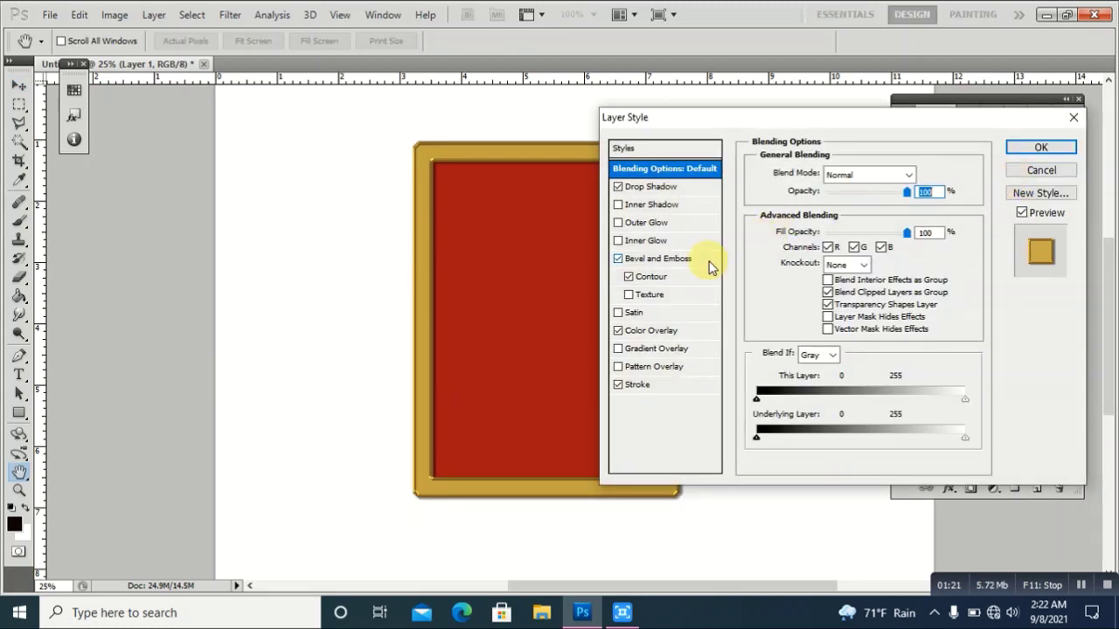
left_click(699, 260)
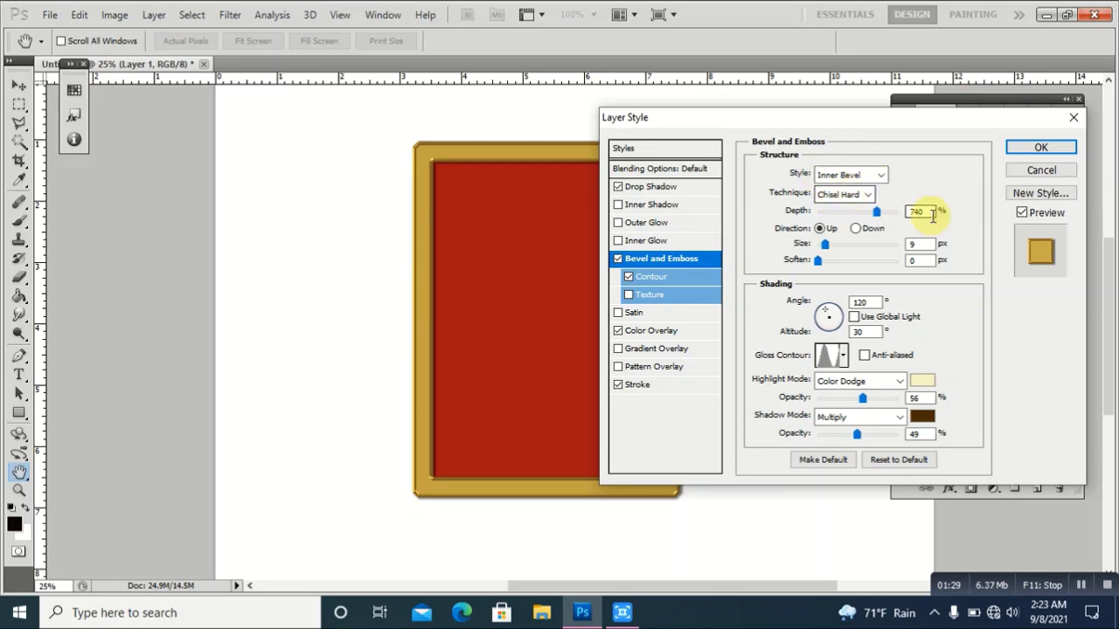
double_click(918, 244)
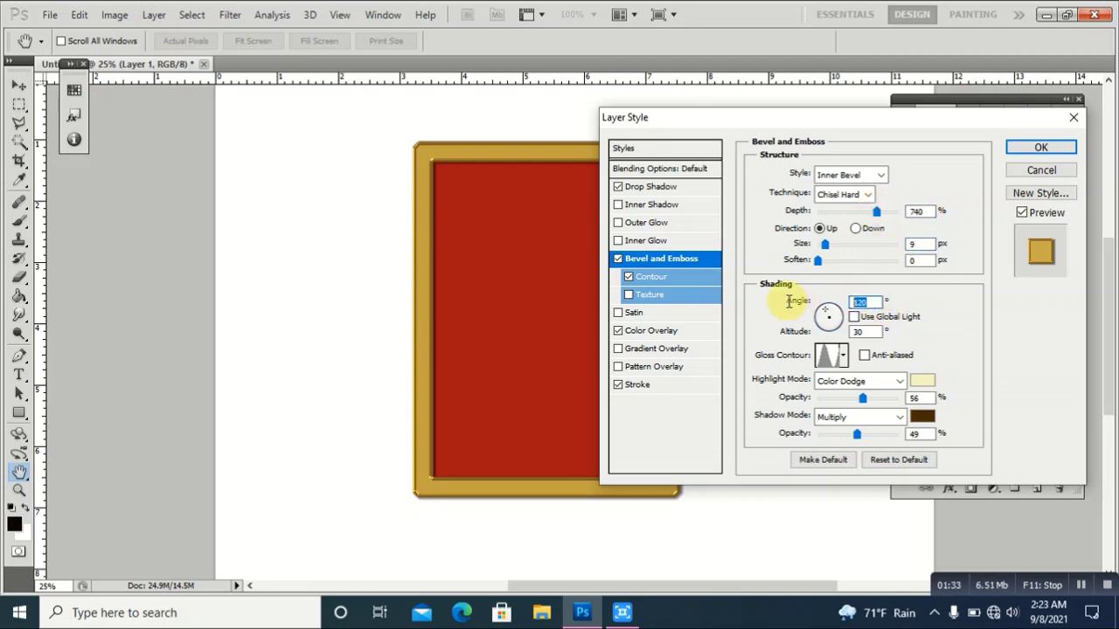
double_click(862, 332)
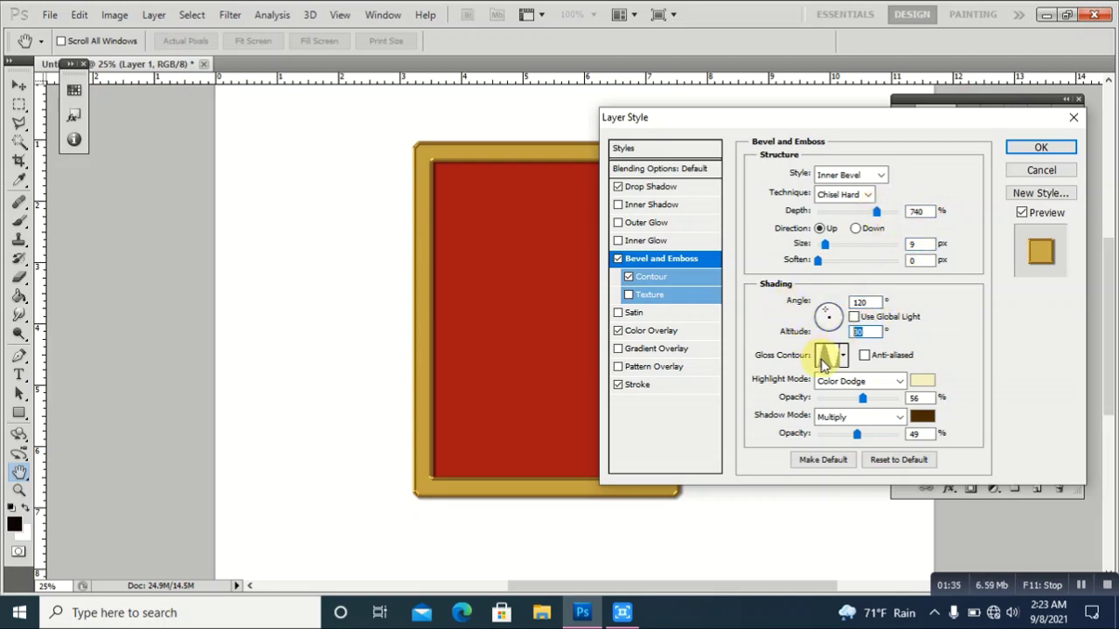
left_click(824, 357)
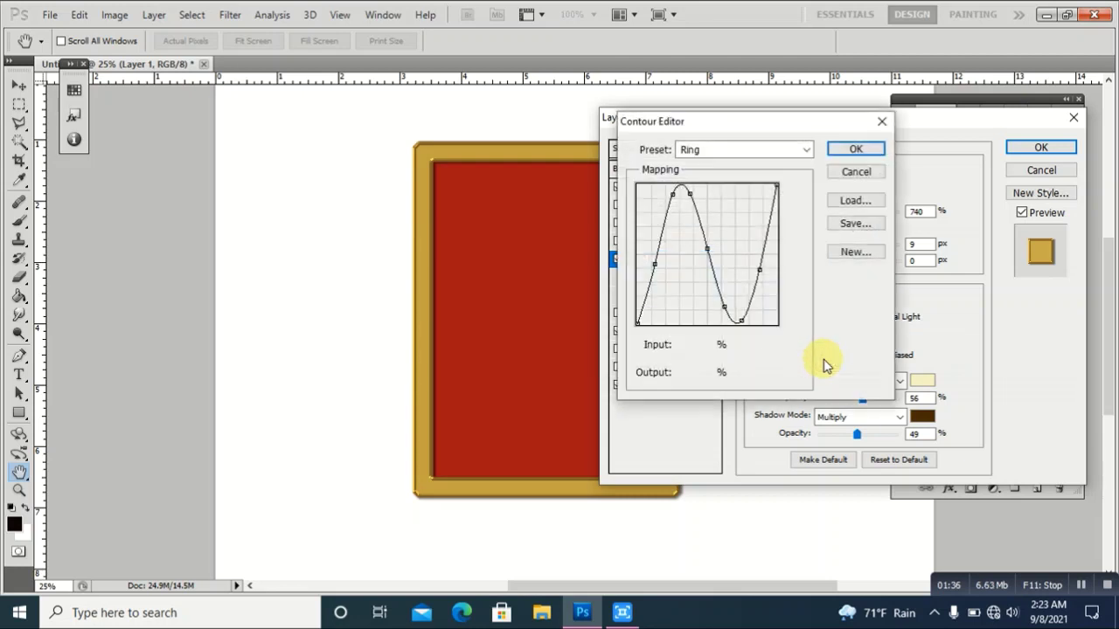
left_click(853, 150)
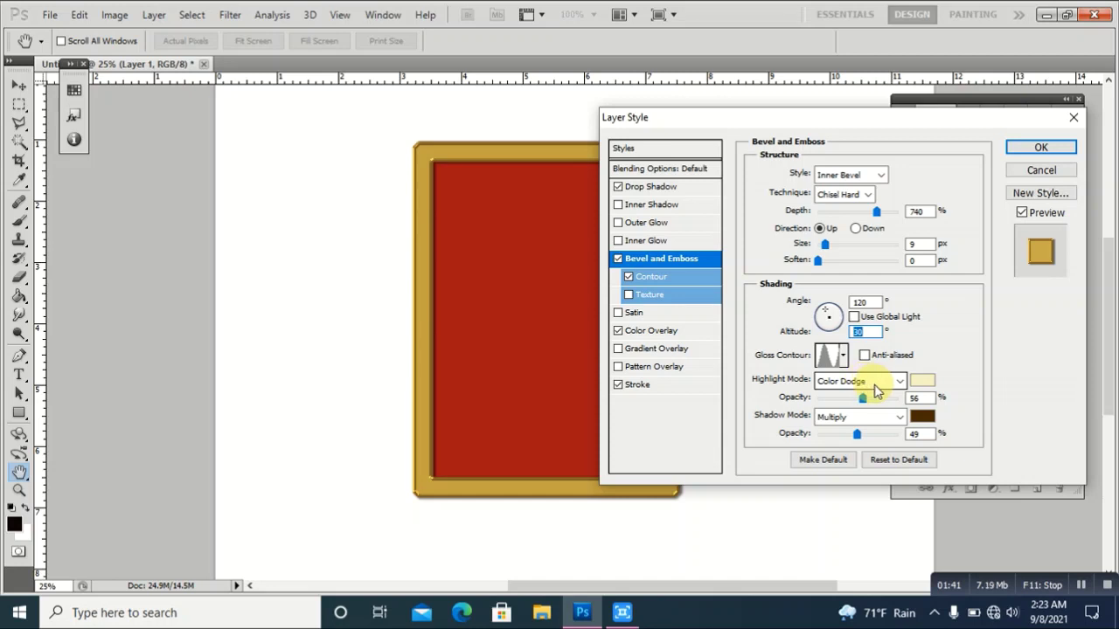
- Review the bevel's pale highlight and dark brown shadow, plus its Sawtooth 1 contour
double_click(919, 398)
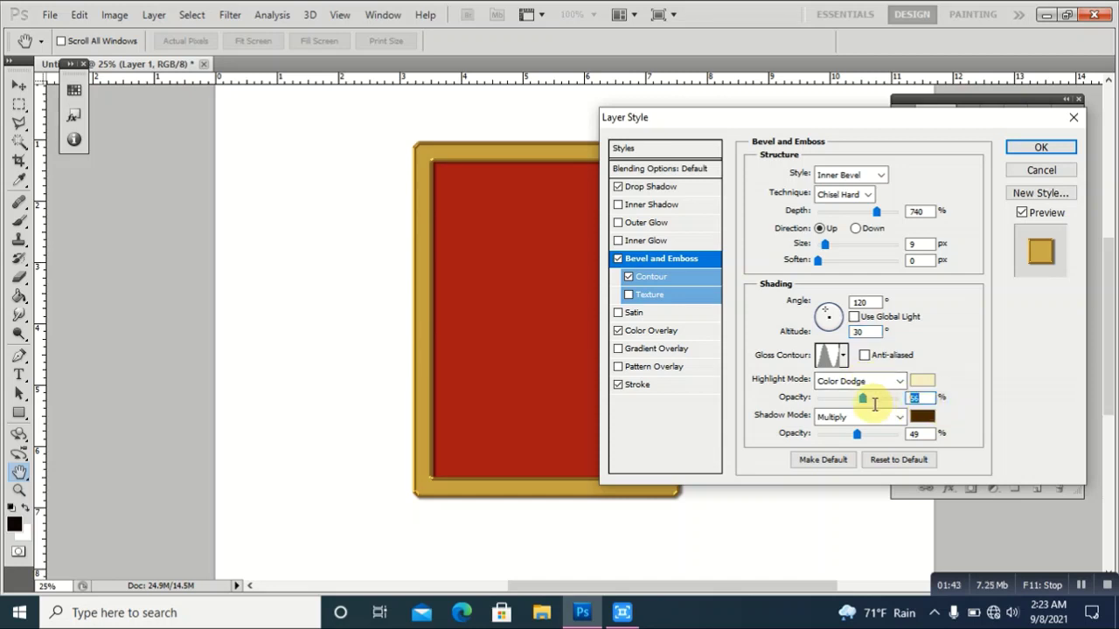
left_click(922, 382)
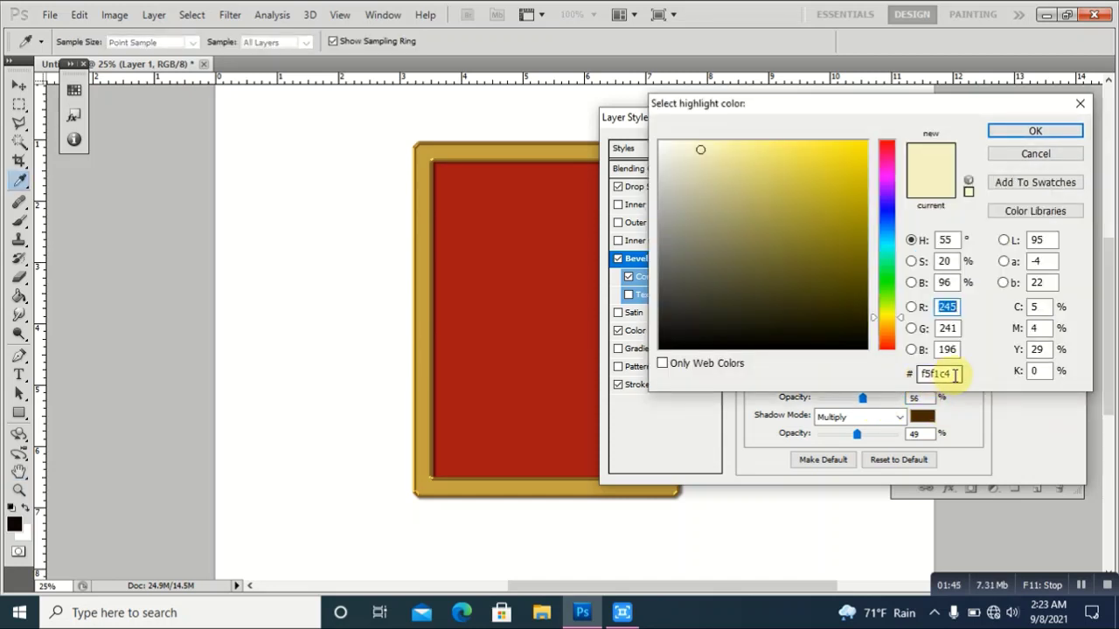
left_click(956, 374)
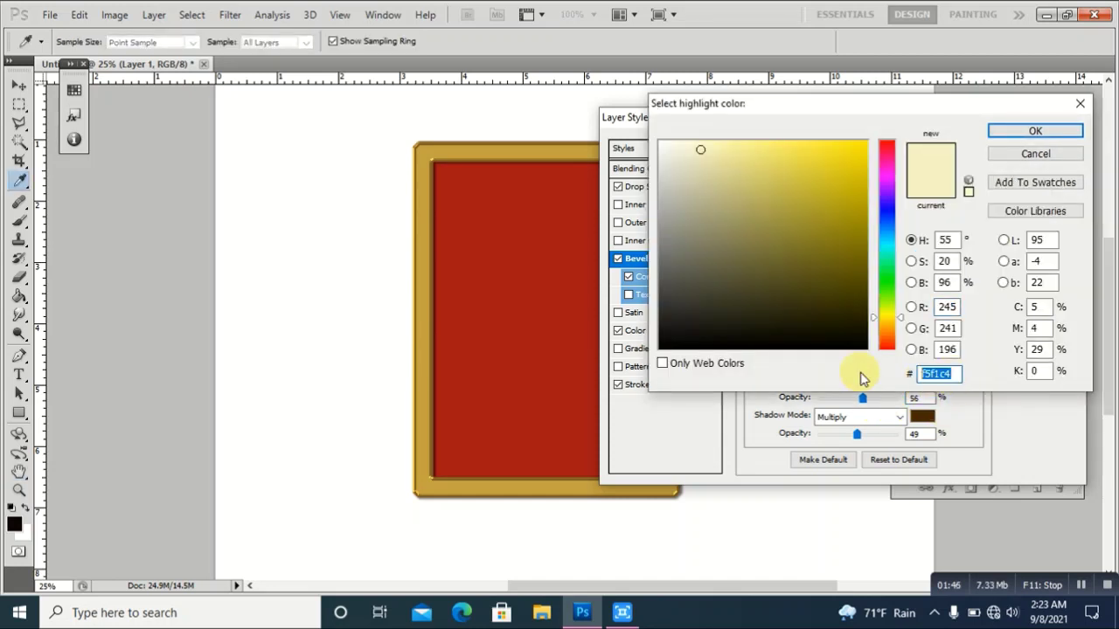
left_click(1008, 138)
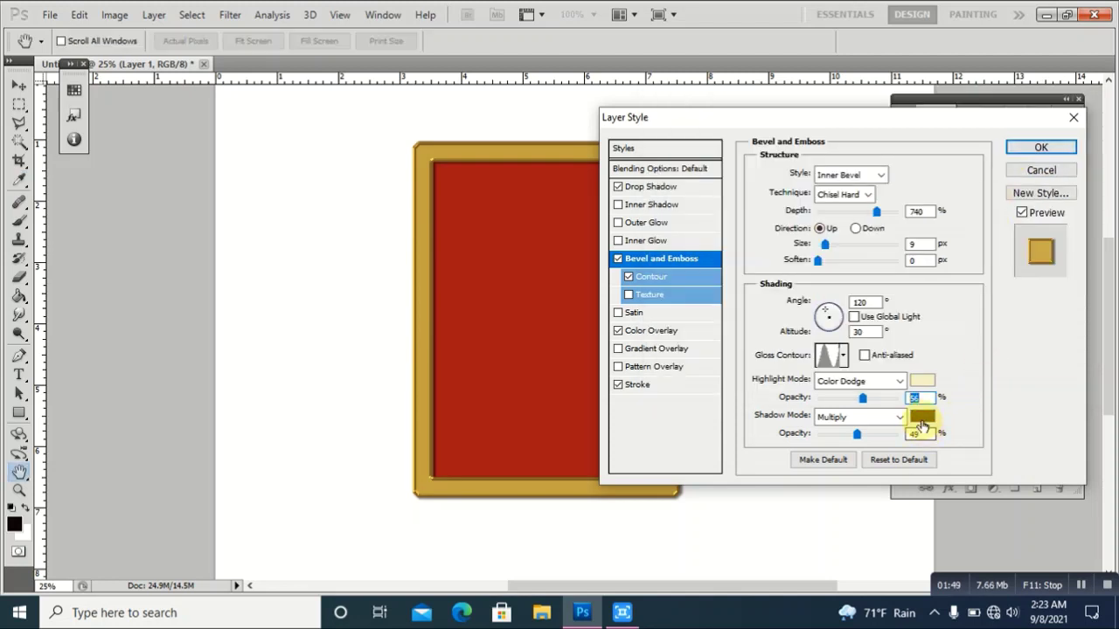
left_click(923, 419)
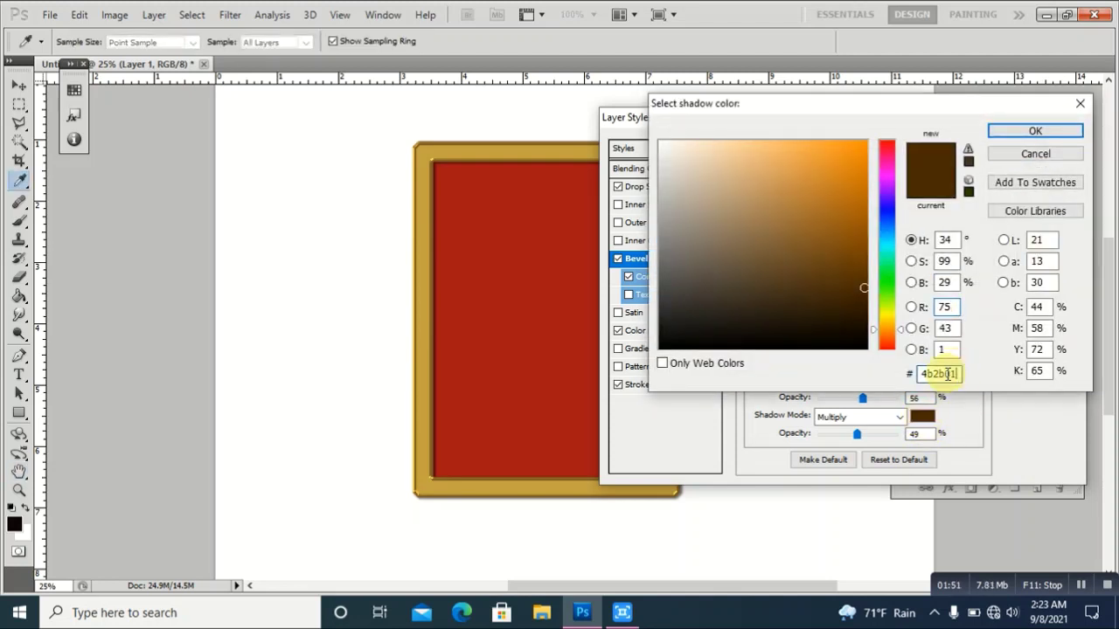
left_click(1025, 132)
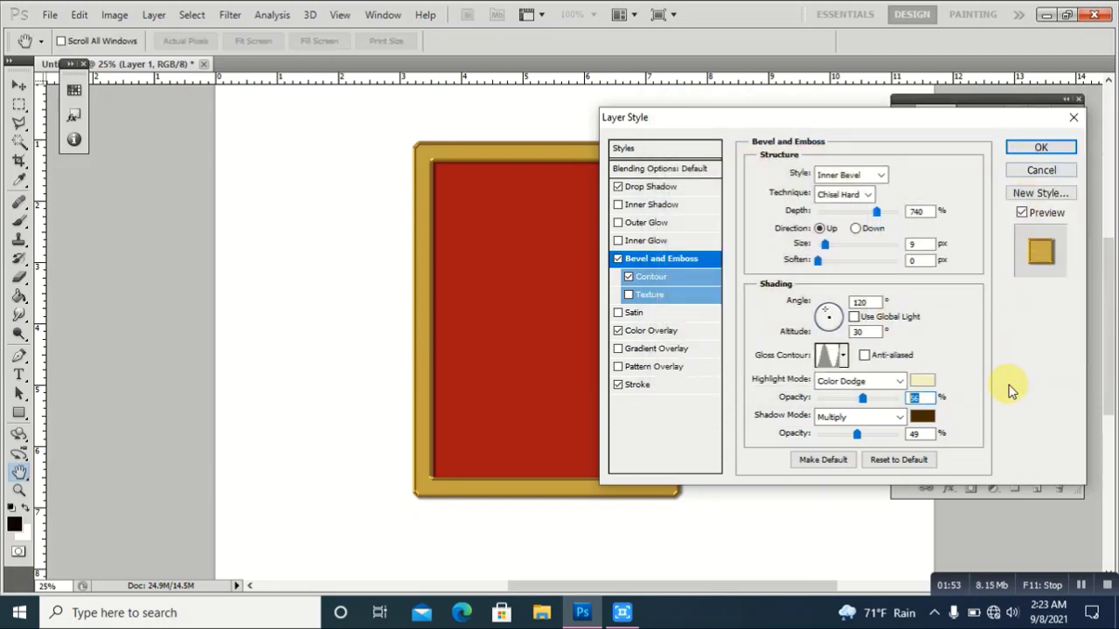
left_click(916, 433)
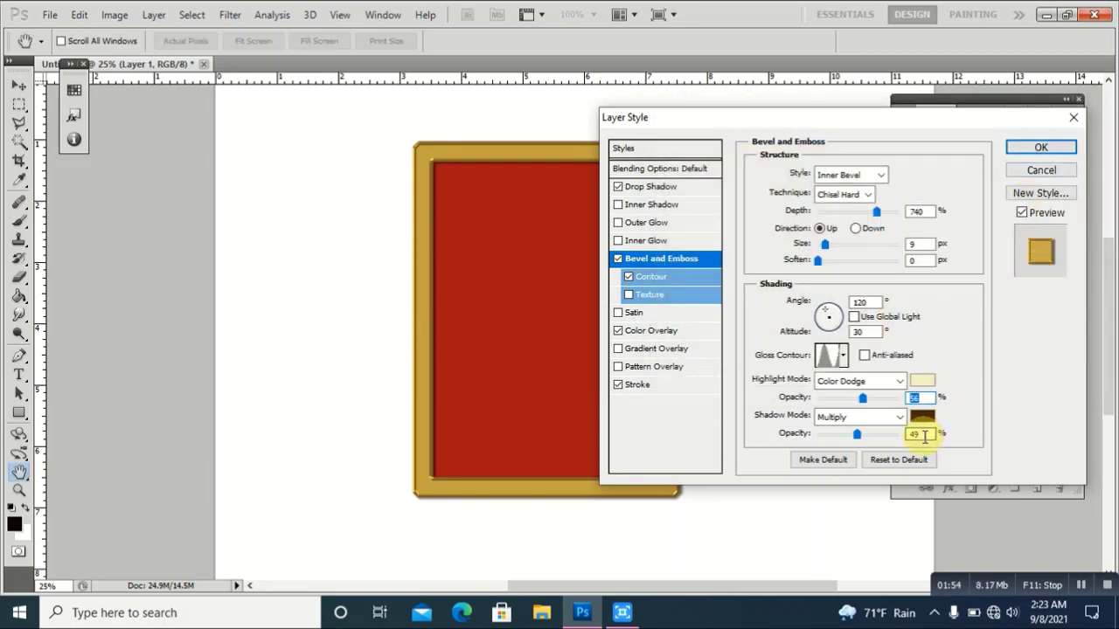
left_click(704, 285)
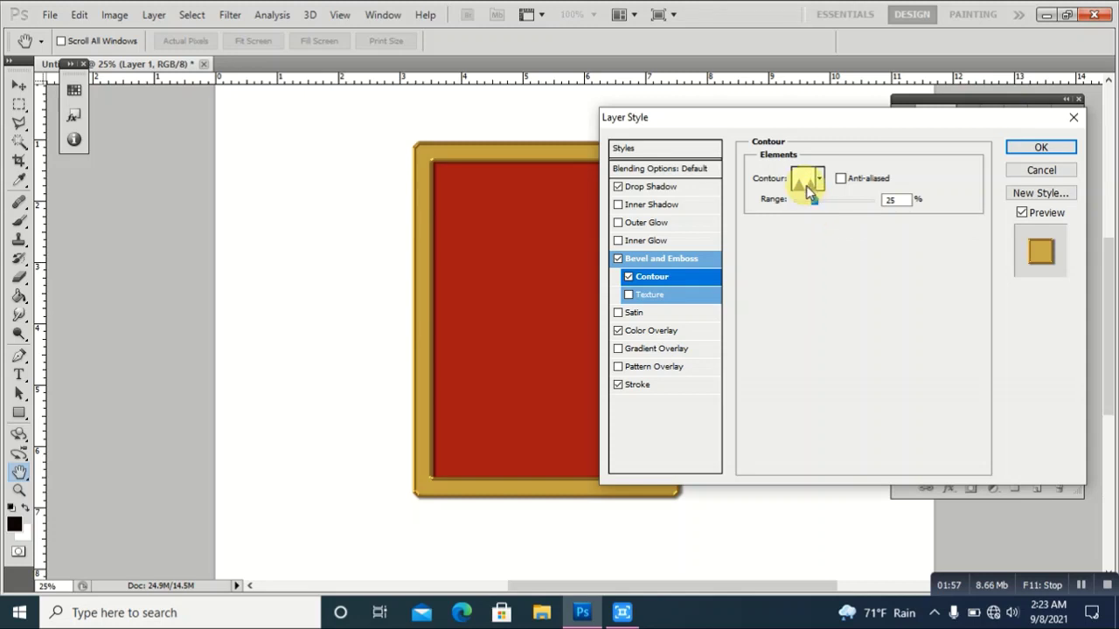
left_click(805, 184)
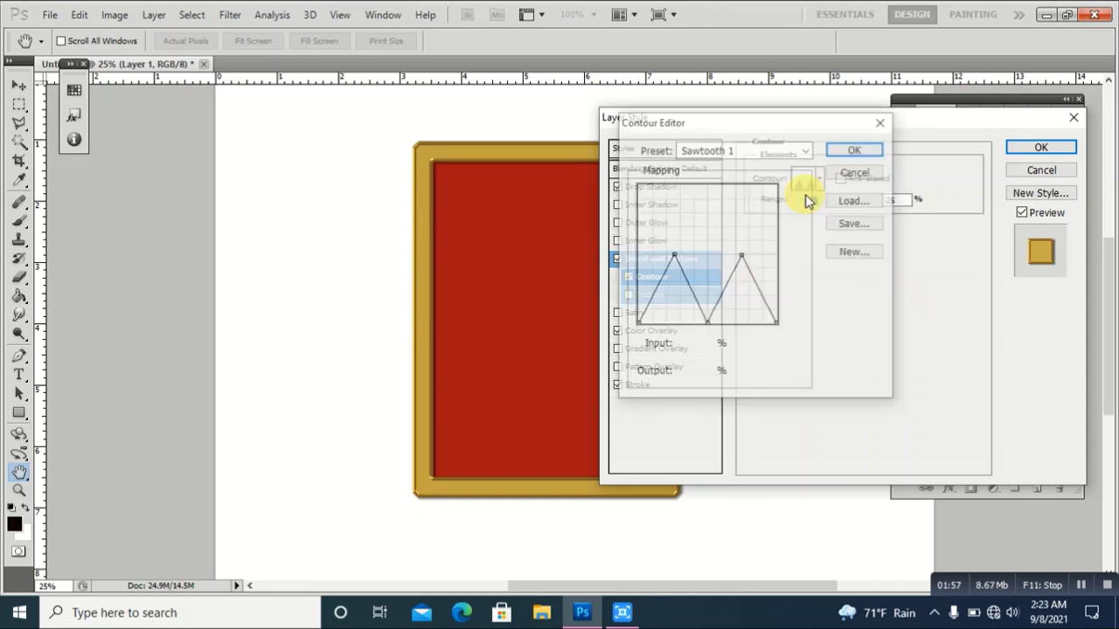
left_click(846, 152)
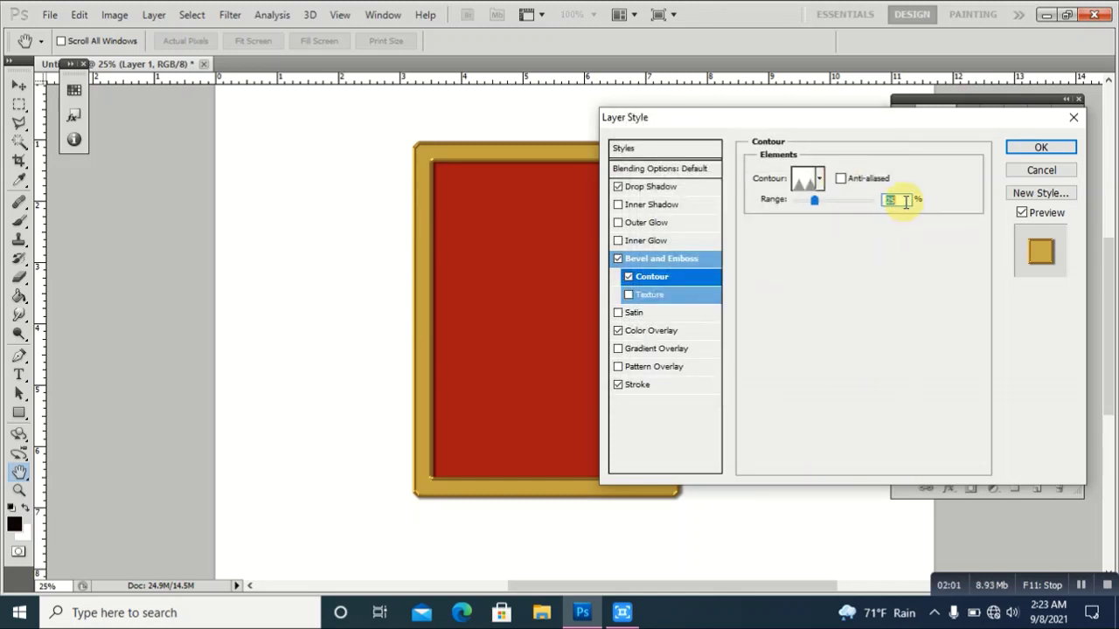
- Check the Color Overlay's gold colour
left_click(678, 334)
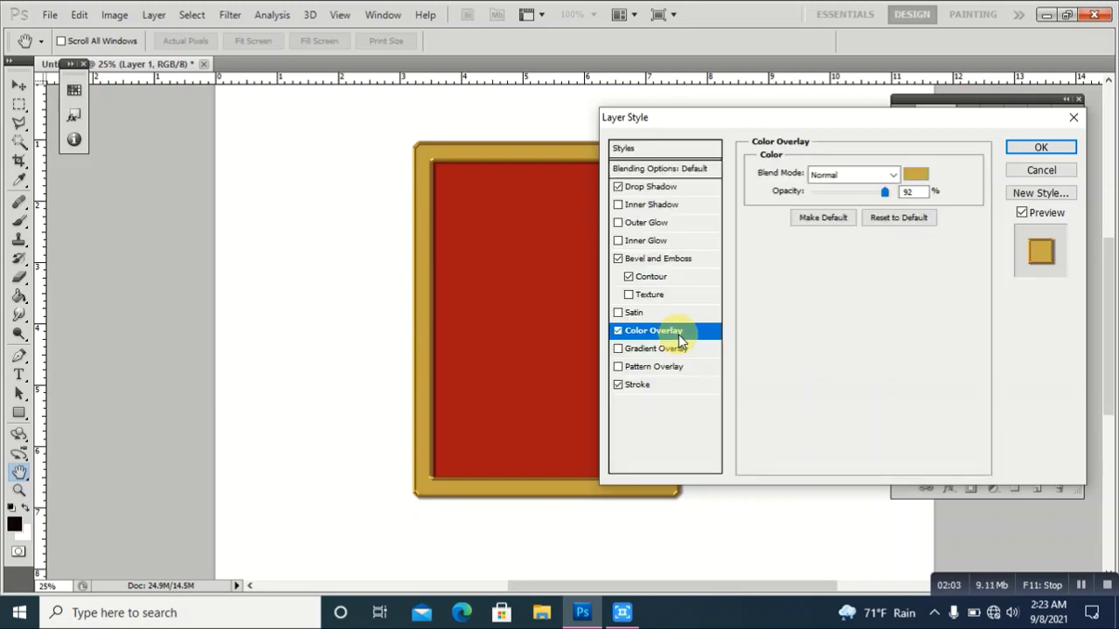
left_click(911, 178)
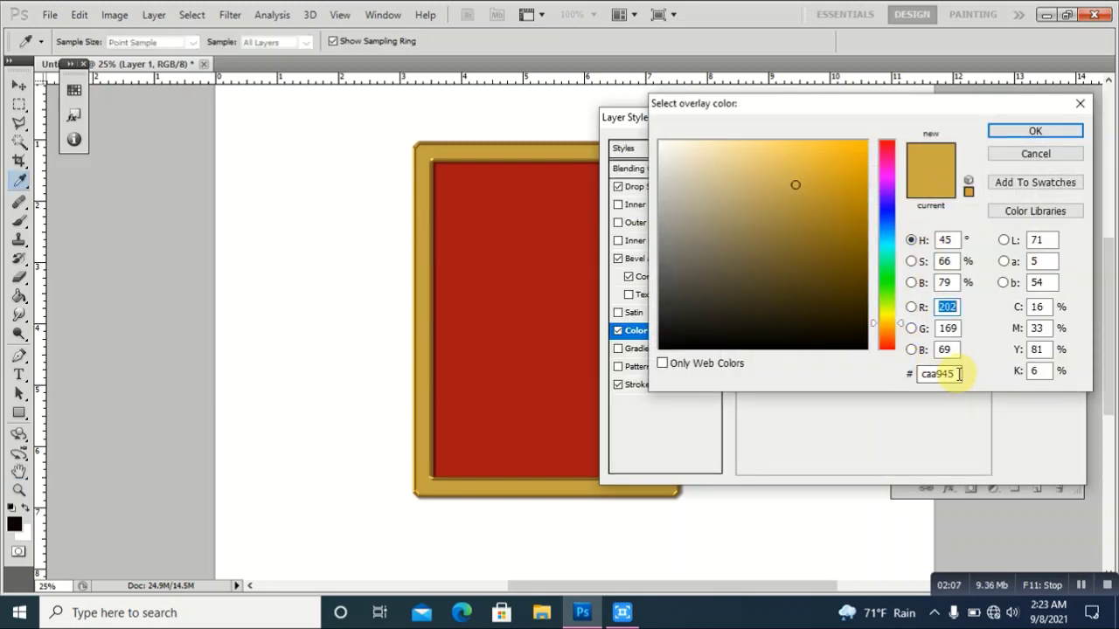
left_click_drag(957, 374, 900, 388)
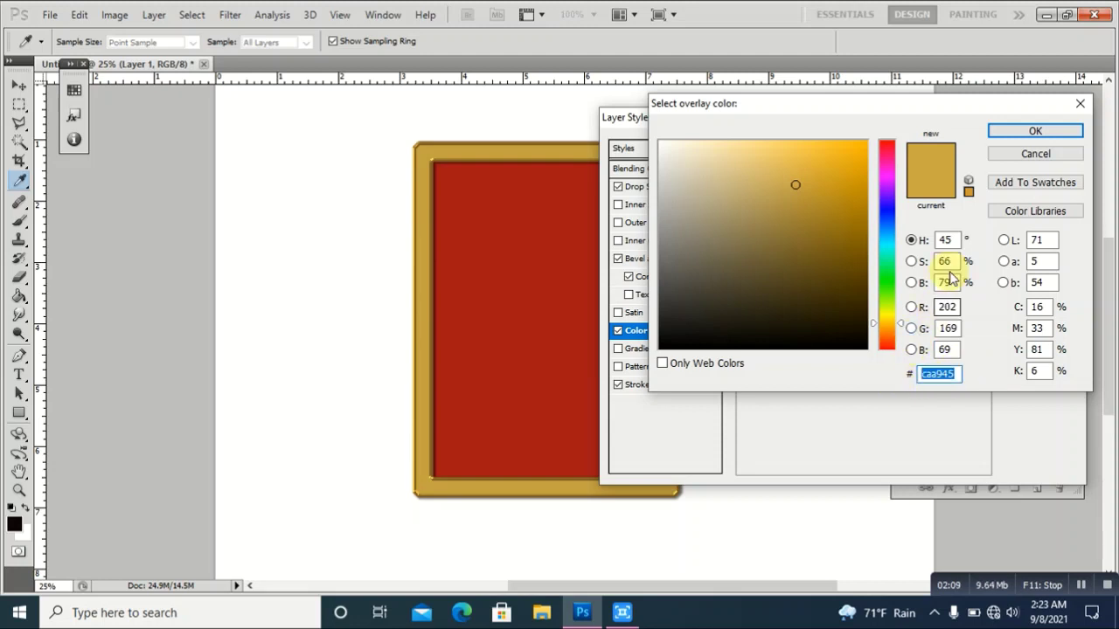
left_click(1003, 131)
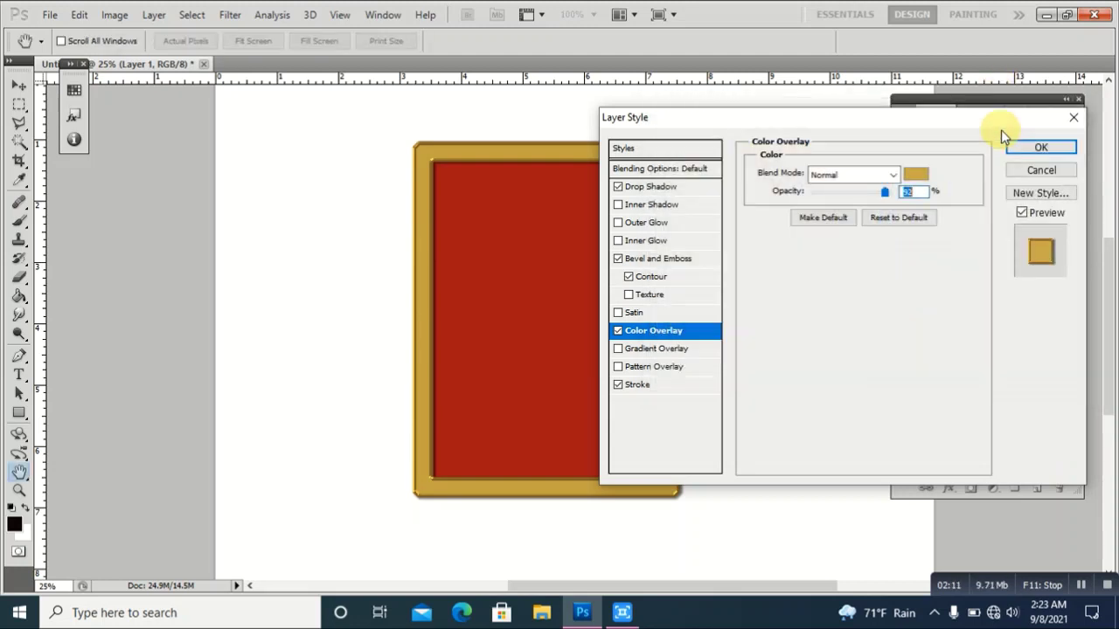
- Check the 10 px inside gold Stroke's colour, size and opacity
left_click(704, 391)
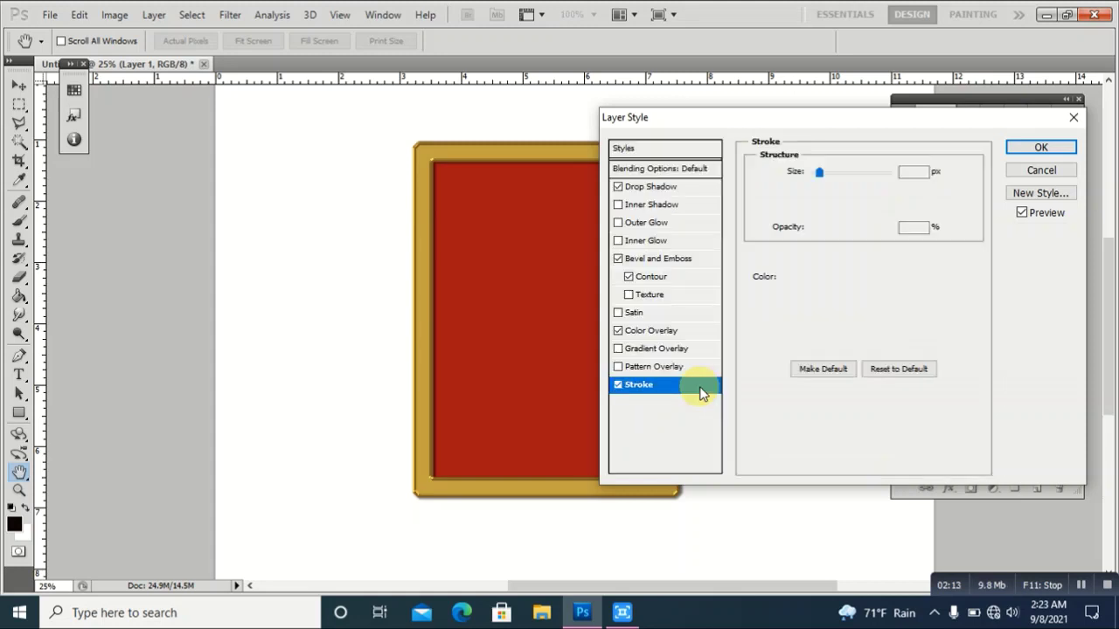
left_click(791, 277)
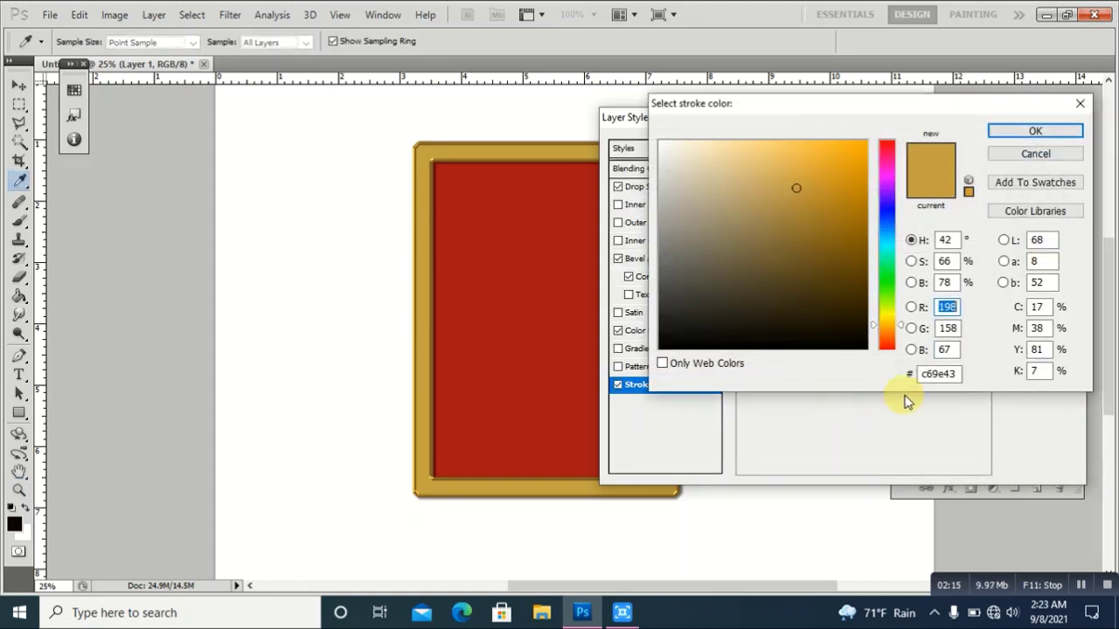
left_click(957, 375)
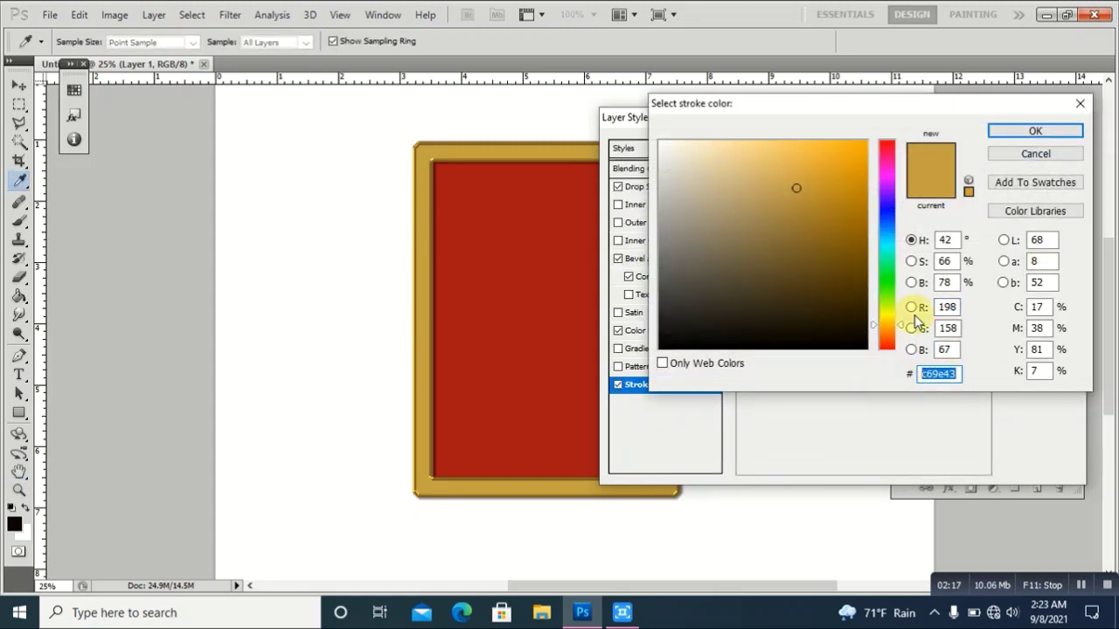
left_click(996, 140)
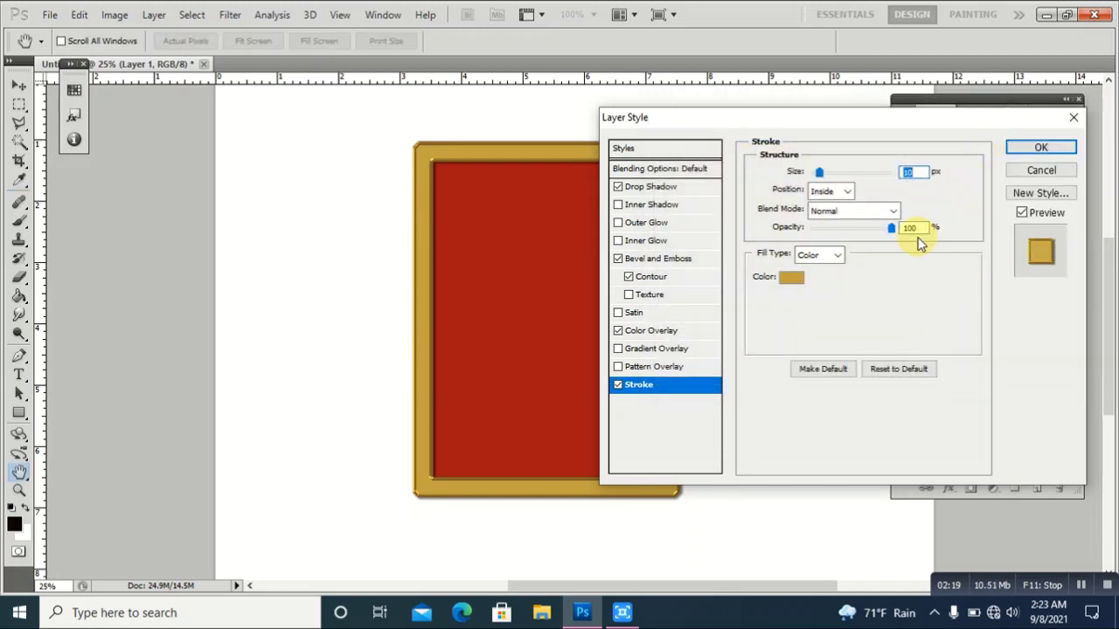
double_click(912, 174)
double_click(909, 172)
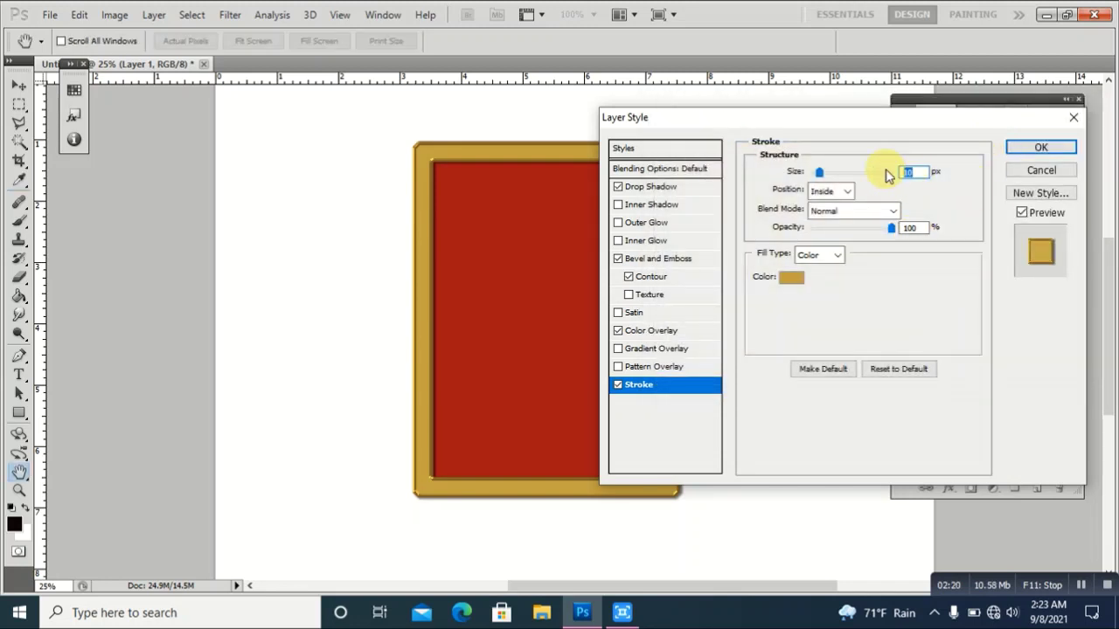
double_click(909, 228)
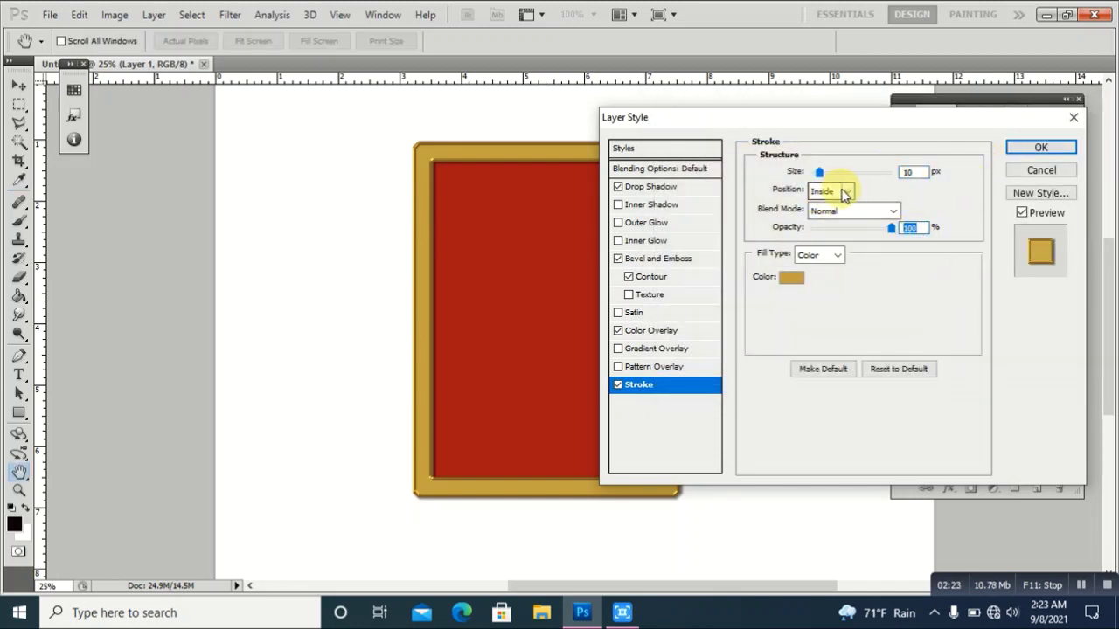
- Set the Drop Shadow to a Linear contour at a 145° angle and apply the style
left_click(672, 188)
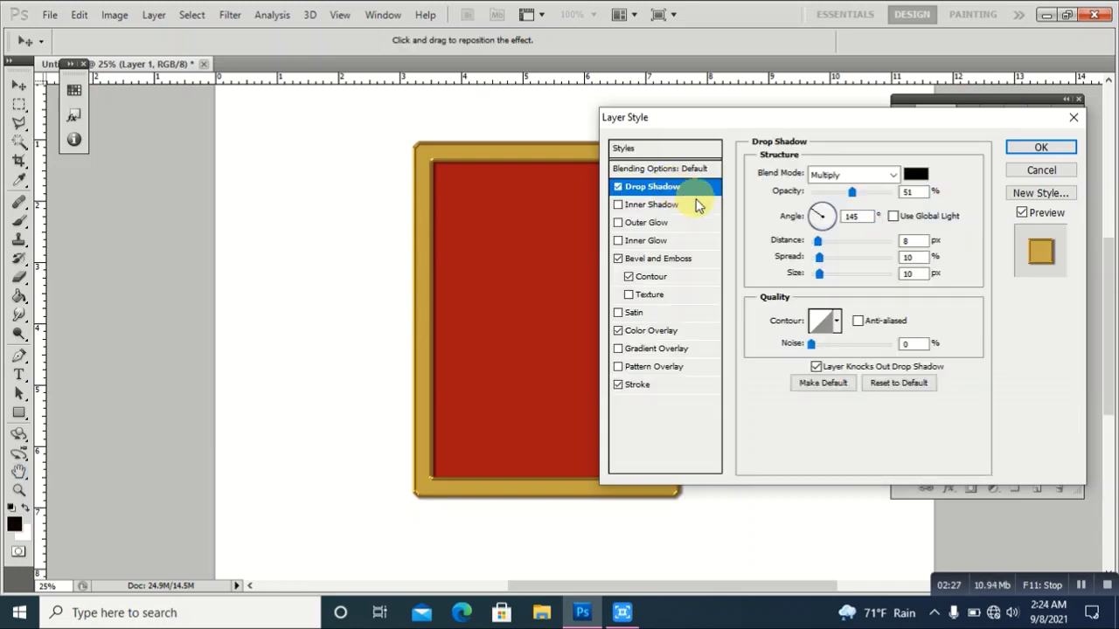
double_click(911, 190)
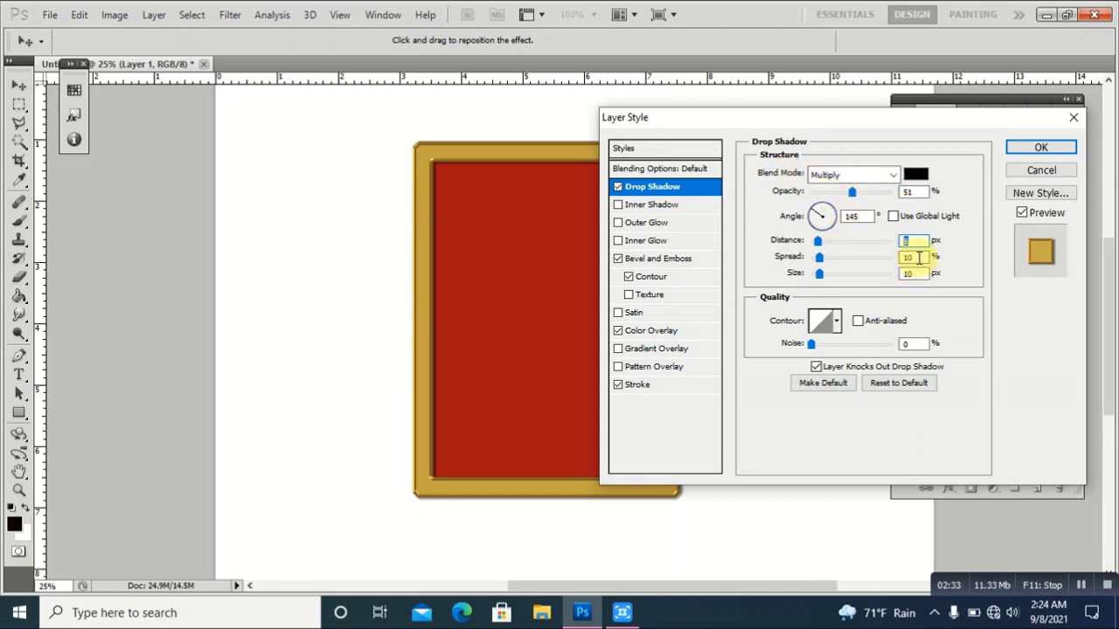
double_click(909, 257)
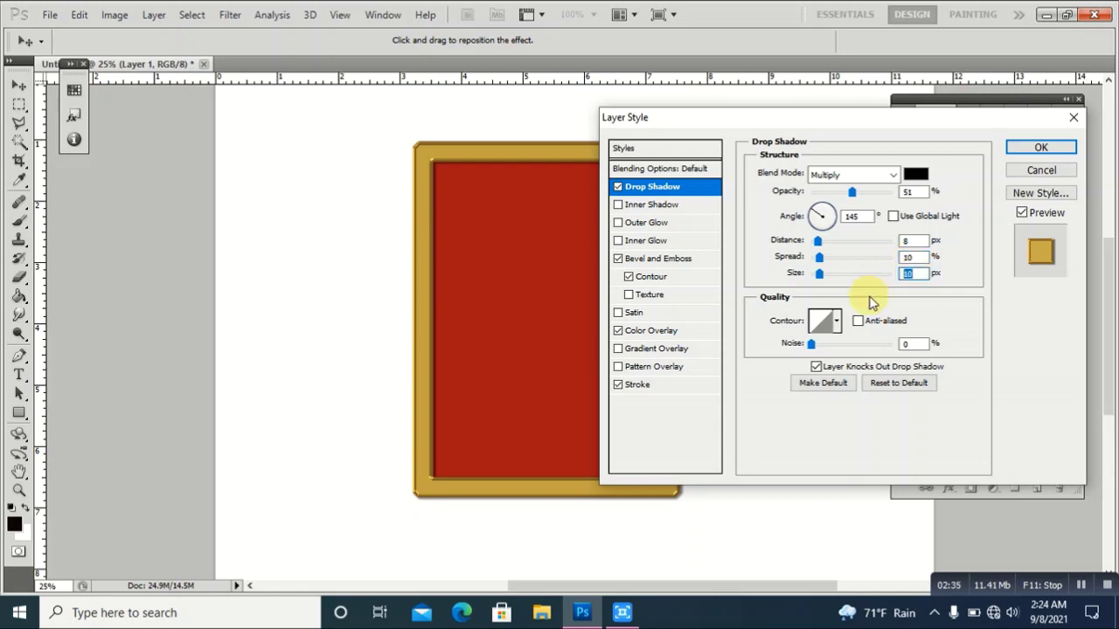
left_click(824, 321)
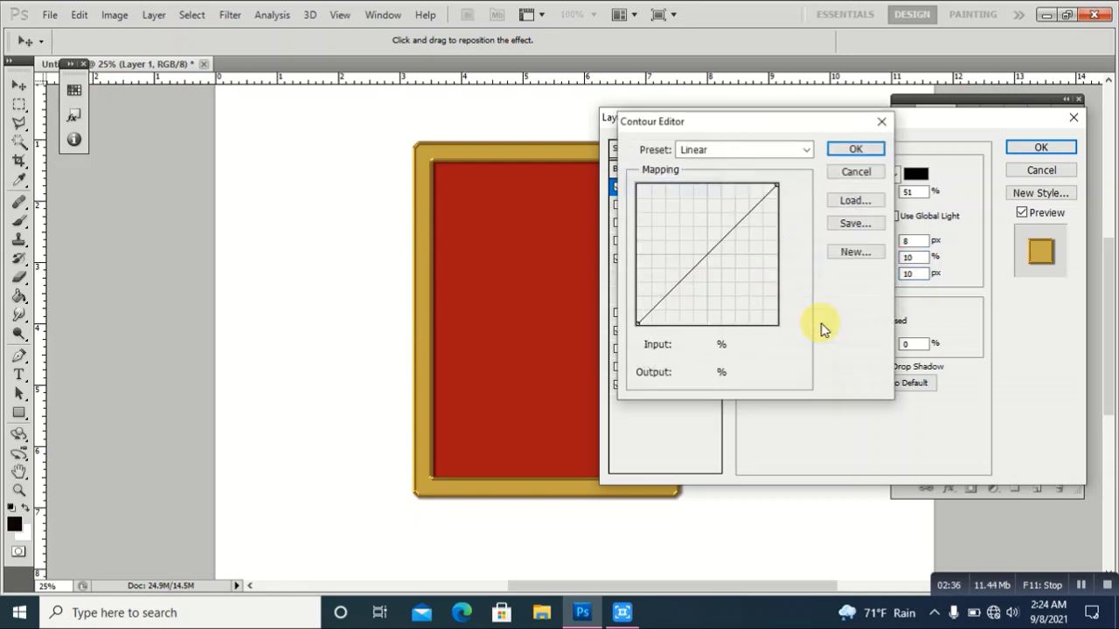
left_click(853, 150)
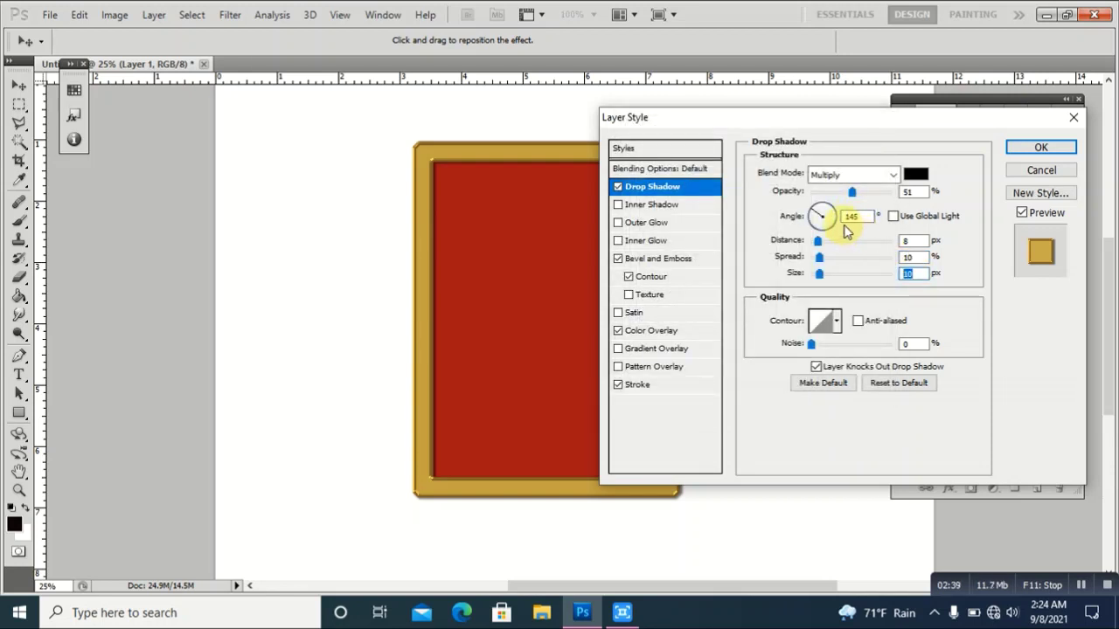
left_click_drag(863, 216, 840, 219)
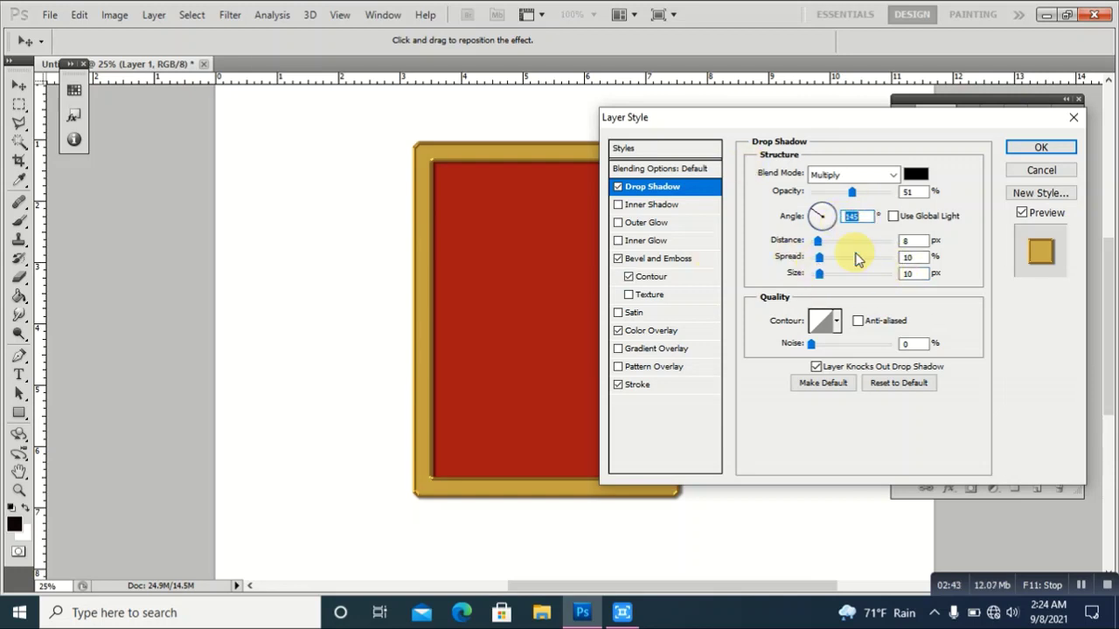
left_click(1020, 150)
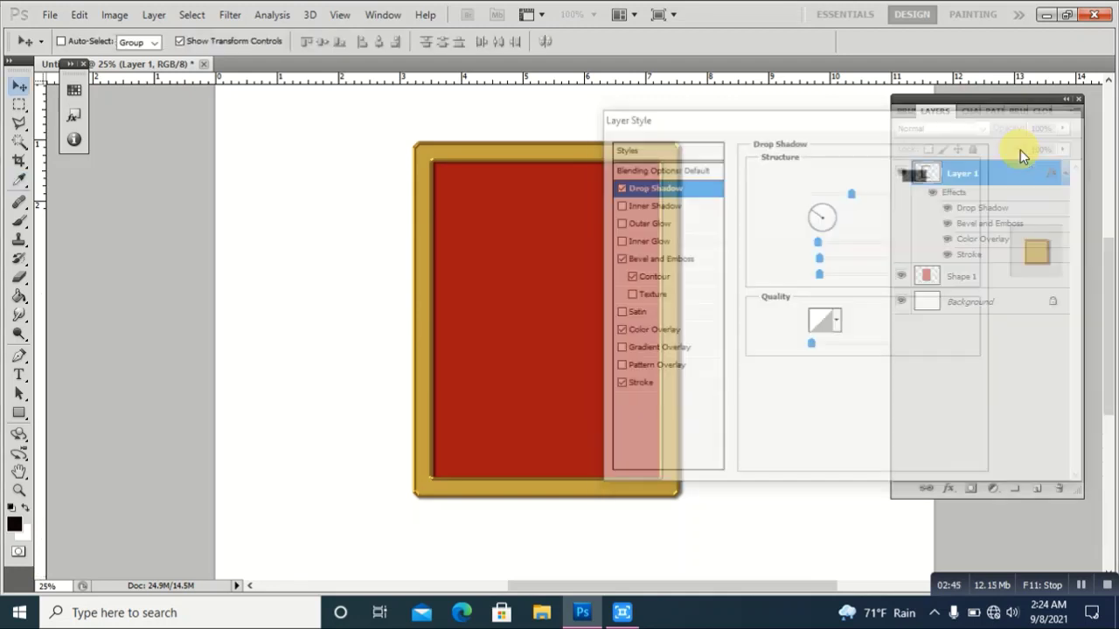
- Draw a thin vertical rectangle bar coloured dark red 921111
left_click(15, 421)
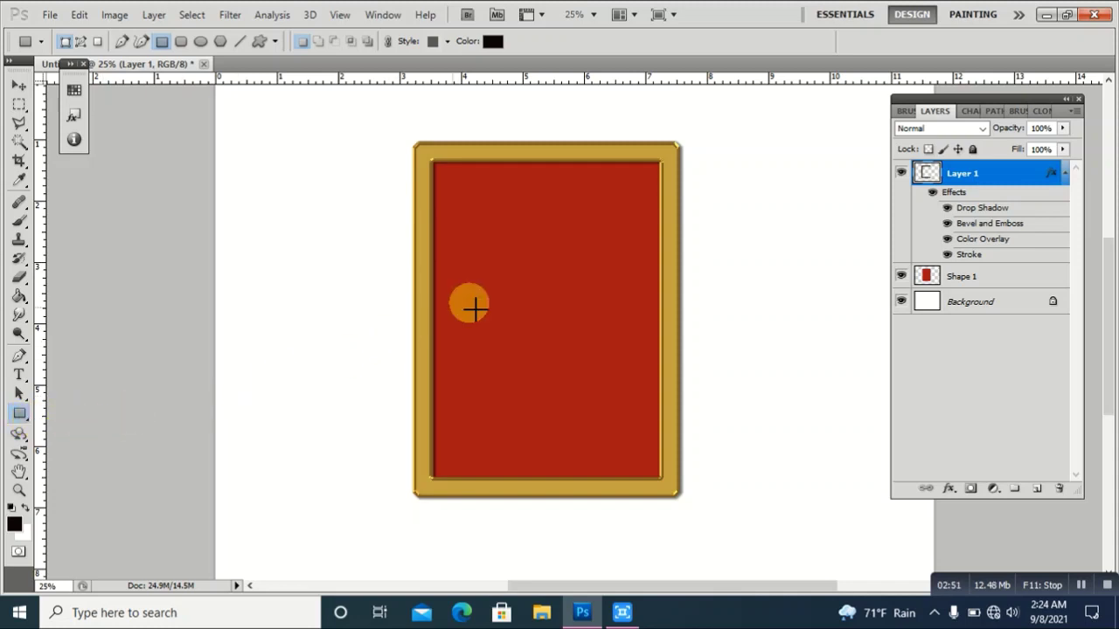
left_click_drag(504, 221, 512, 453)
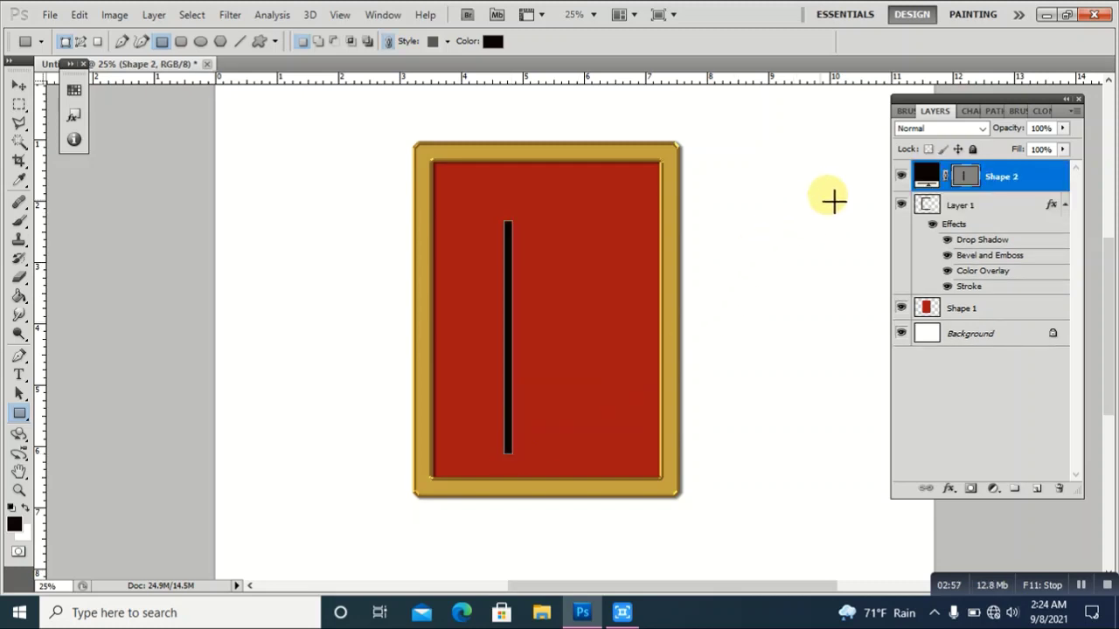
double_click(926, 178)
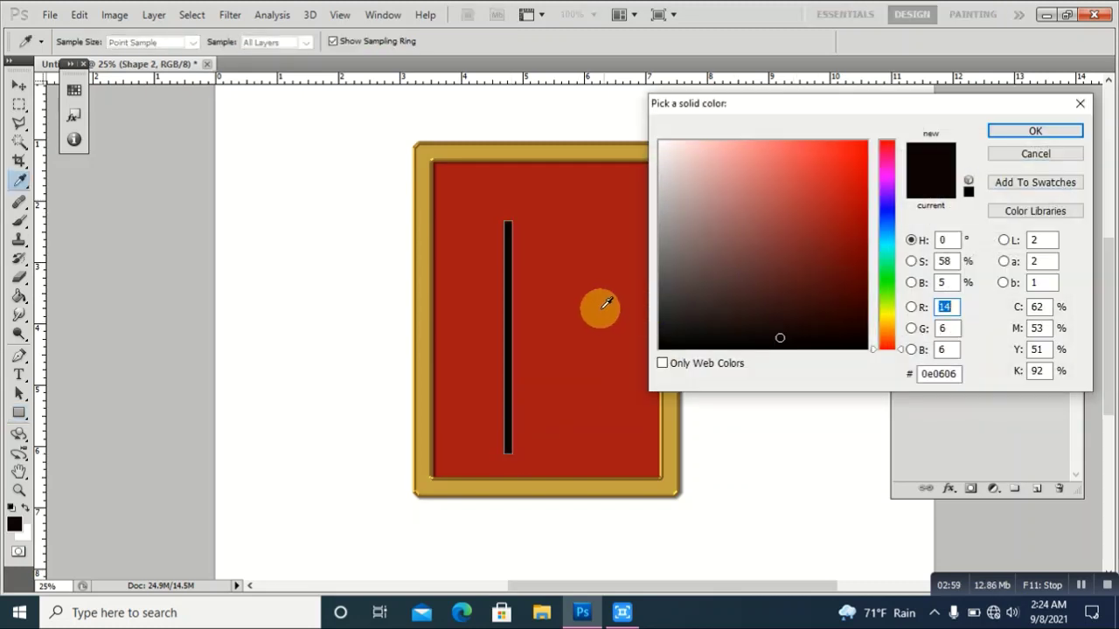
left_click(602, 151)
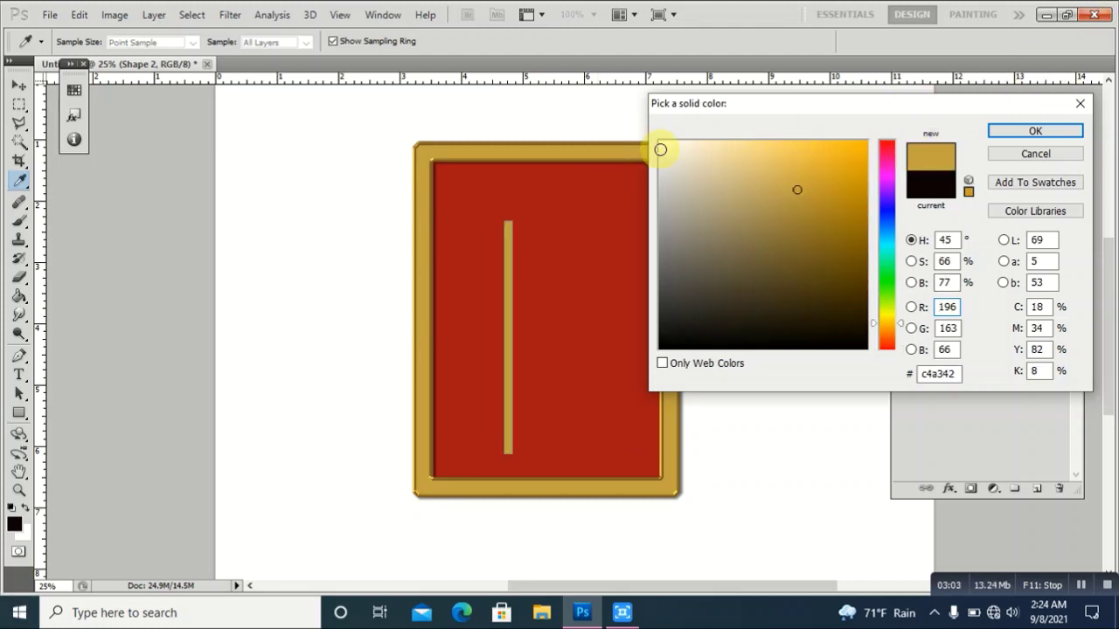
left_click(544, 215)
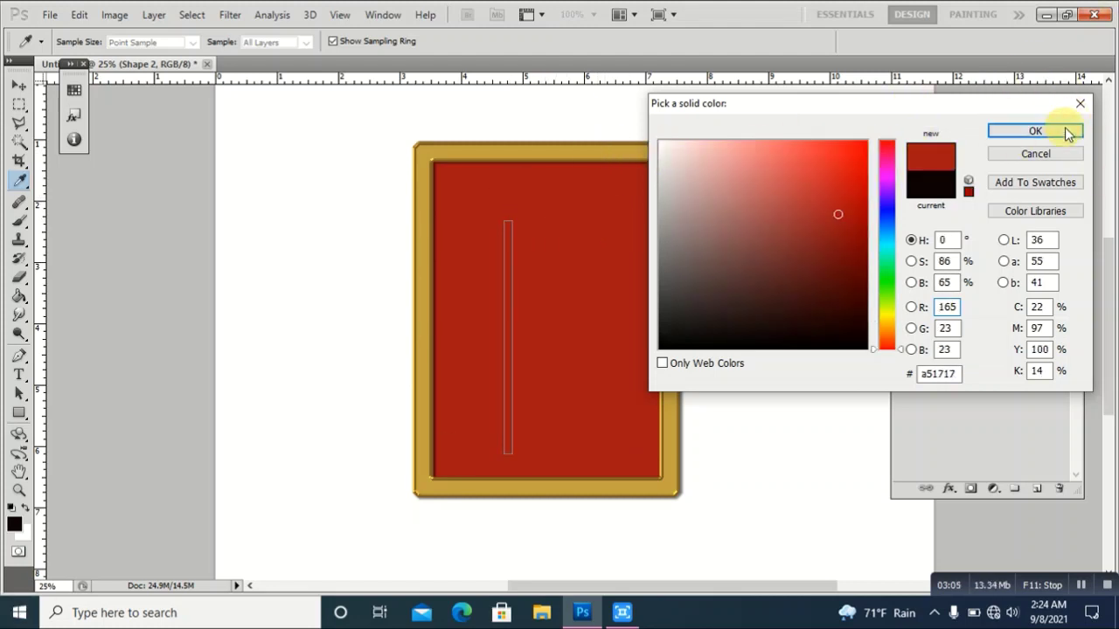
left_click(842, 230)
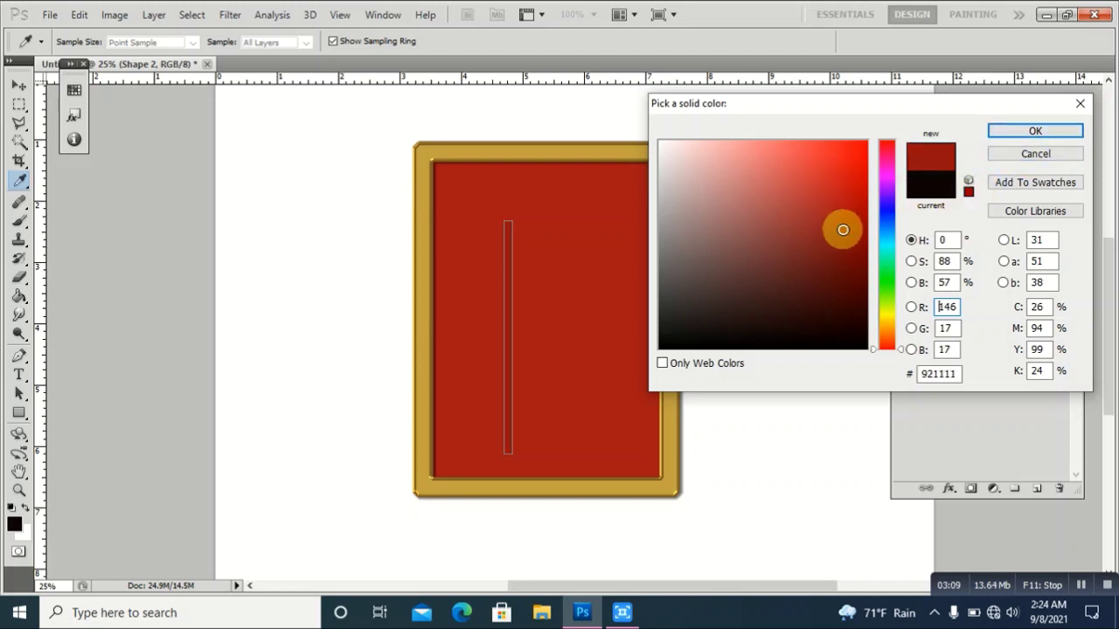
left_click(1005, 136)
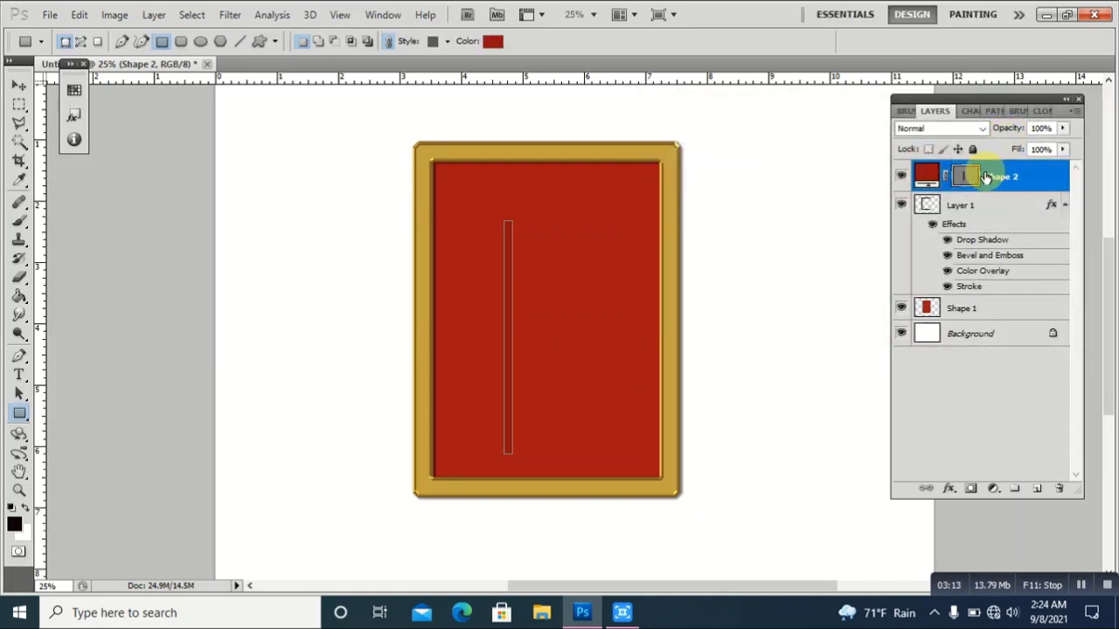
- Rasterize the bar's Shape 2 layer and move the bar left of the frame
right_click(986, 178)
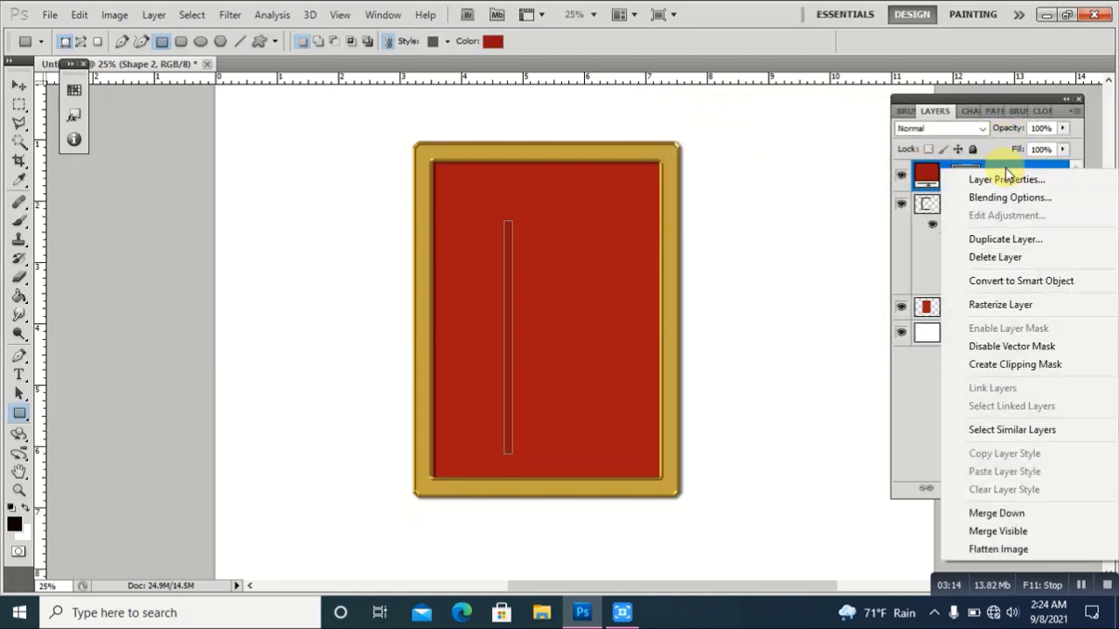
left_click(1020, 305)
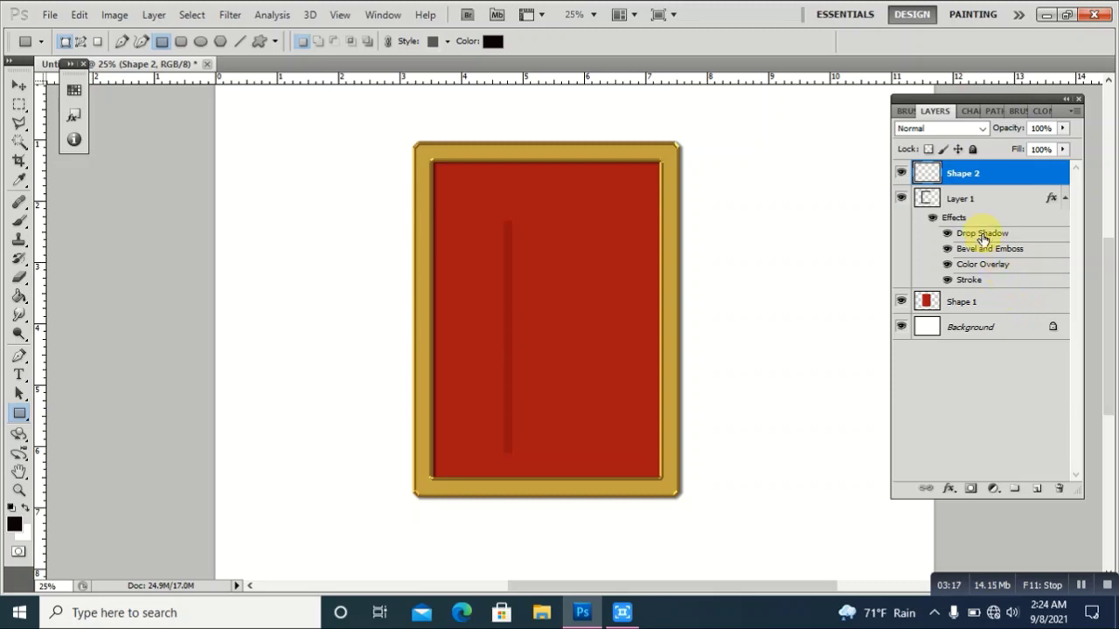
left_click(19, 85)
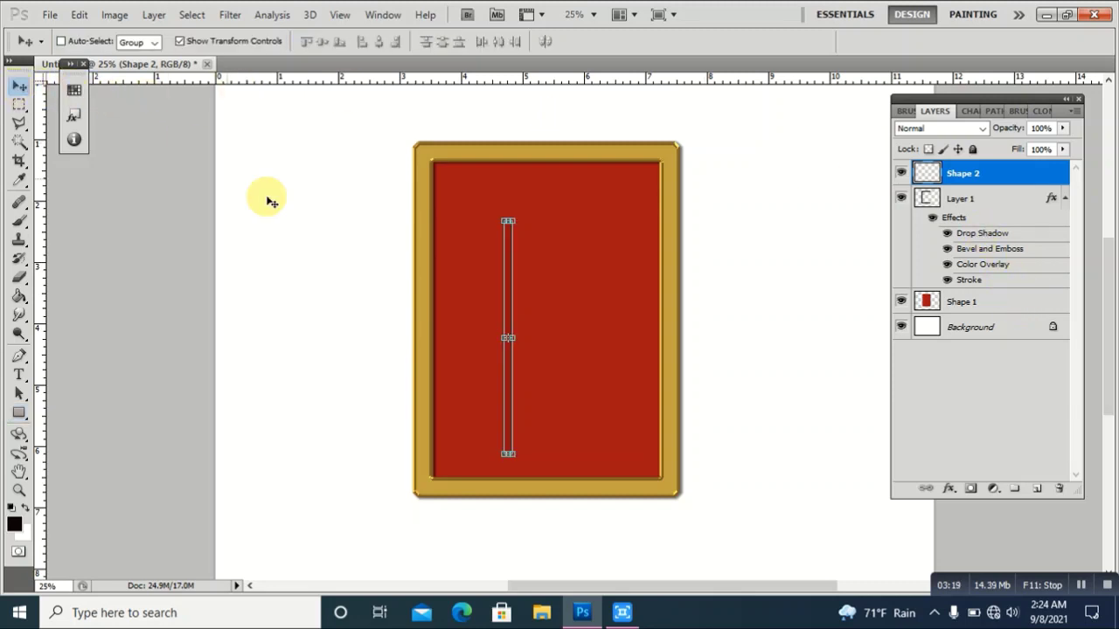
left_click_drag(508, 303, 347, 289)
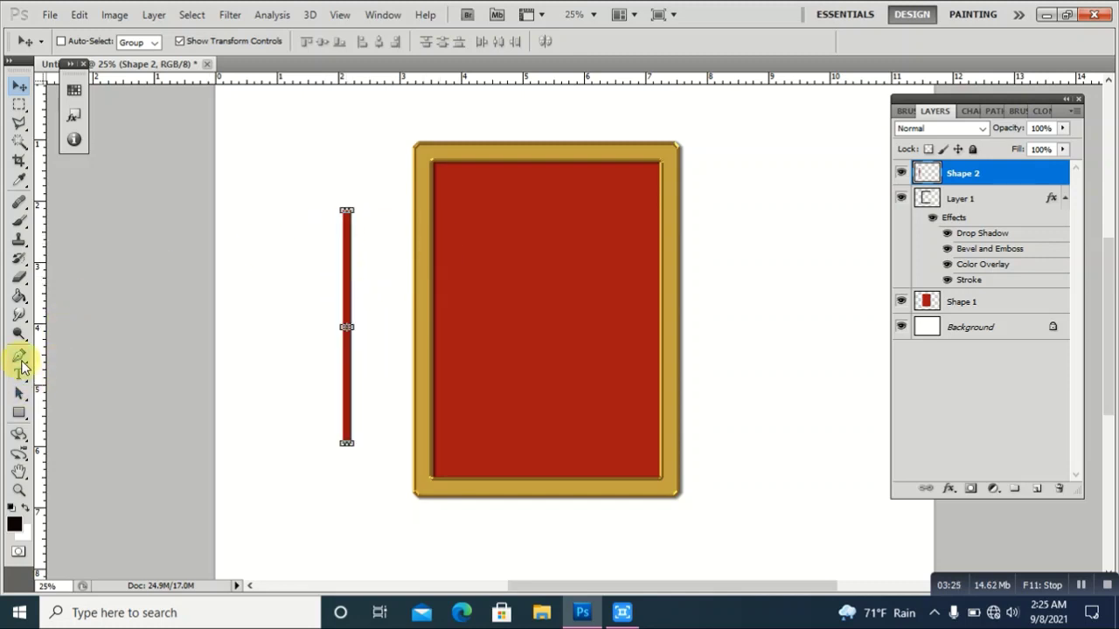
- Pen a thin curved black sliver along the bar, rasterize Shape 3, and place it below Shape 2
left_click(19, 357)
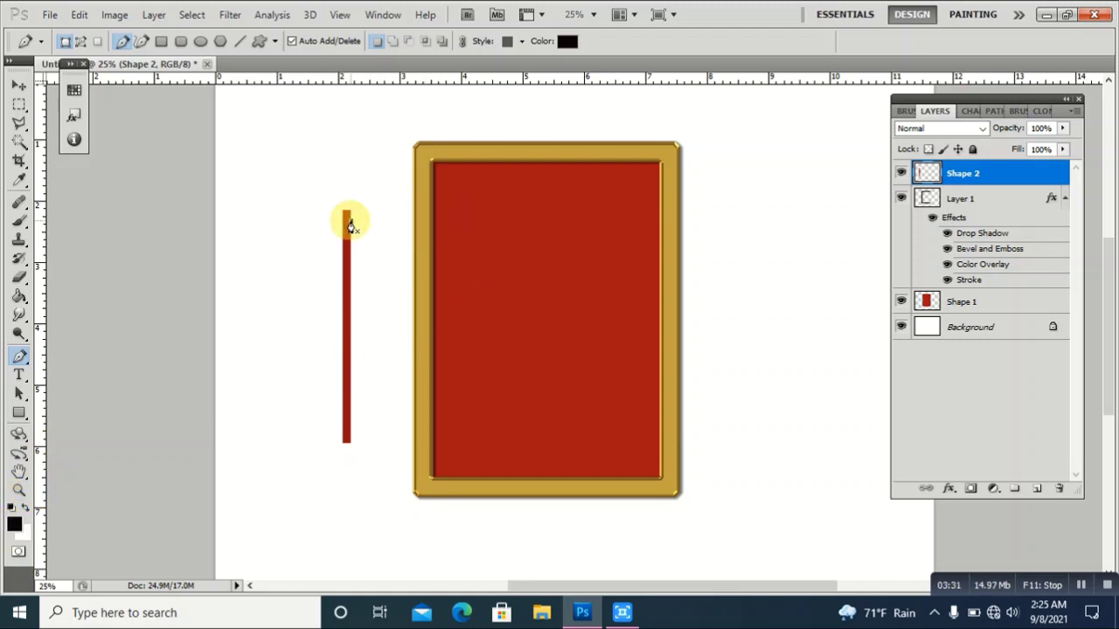
left_click(349, 221)
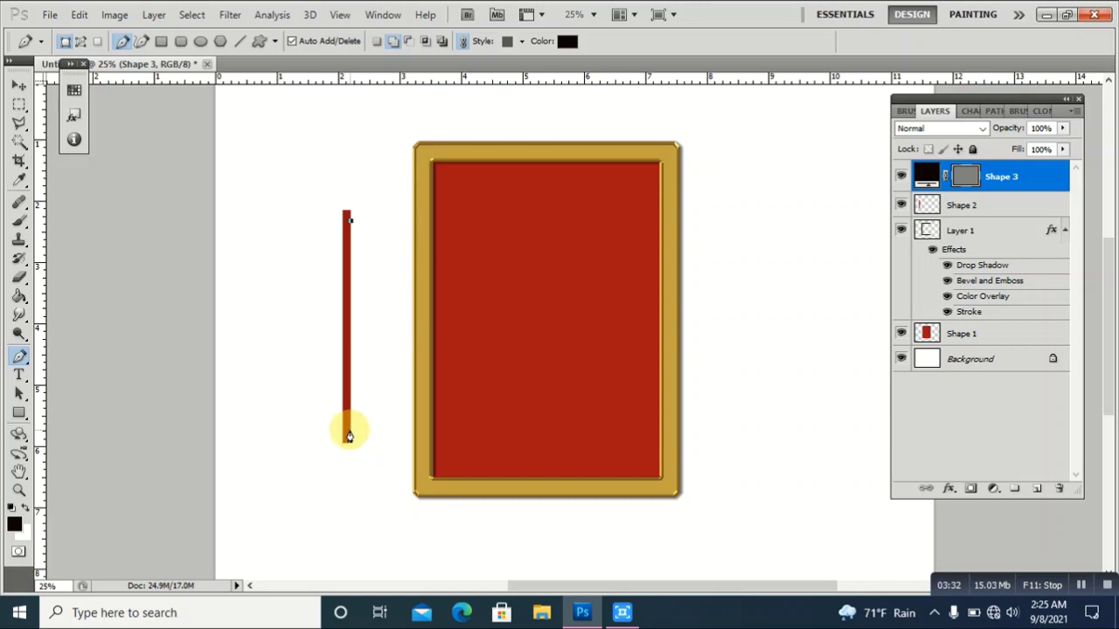
left_click_drag(348, 435, 341, 444)
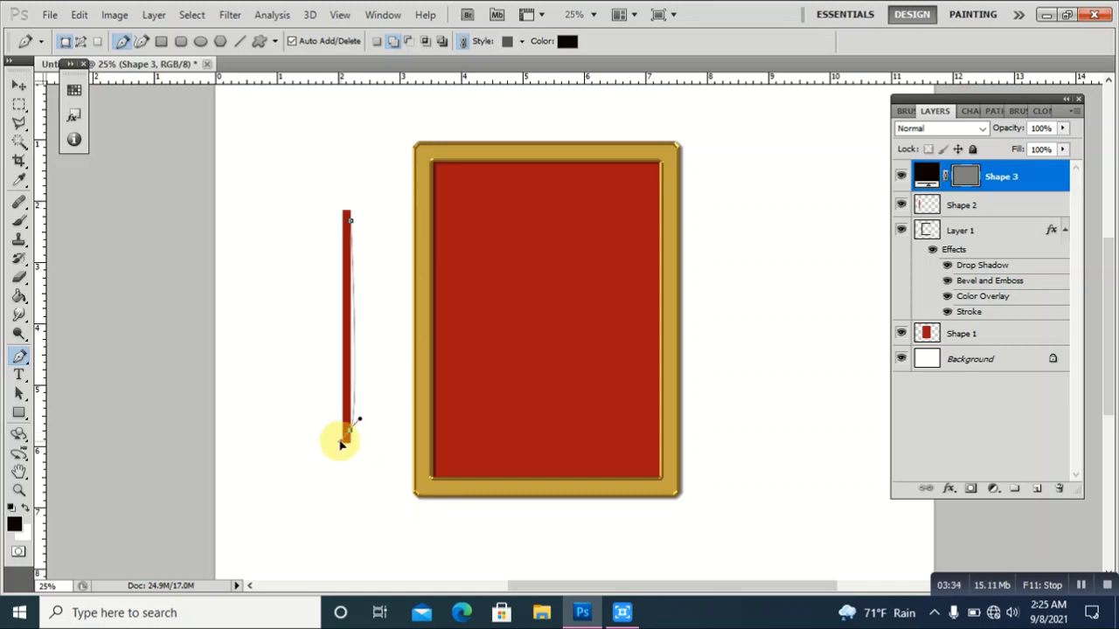
left_click(350, 223)
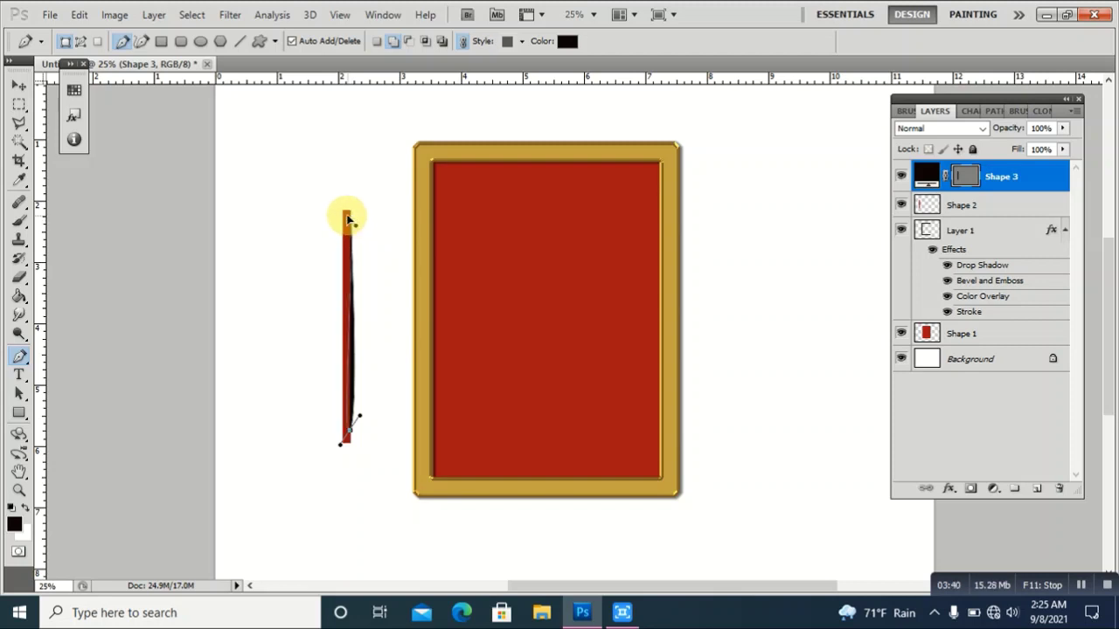
key("Return")
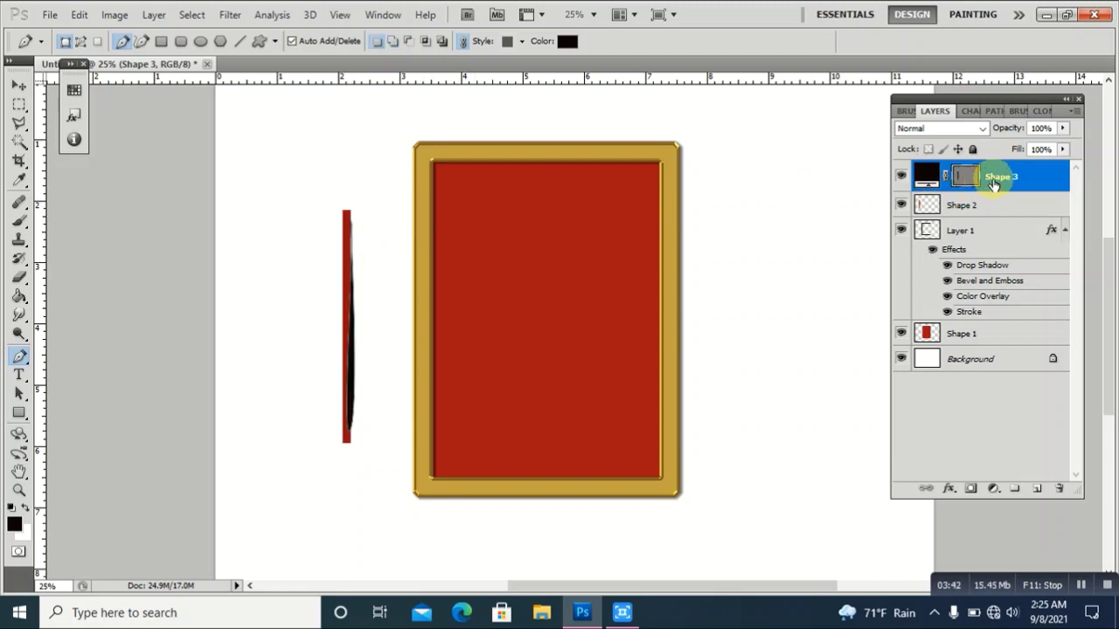
right_click(993, 183)
left_click(982, 314)
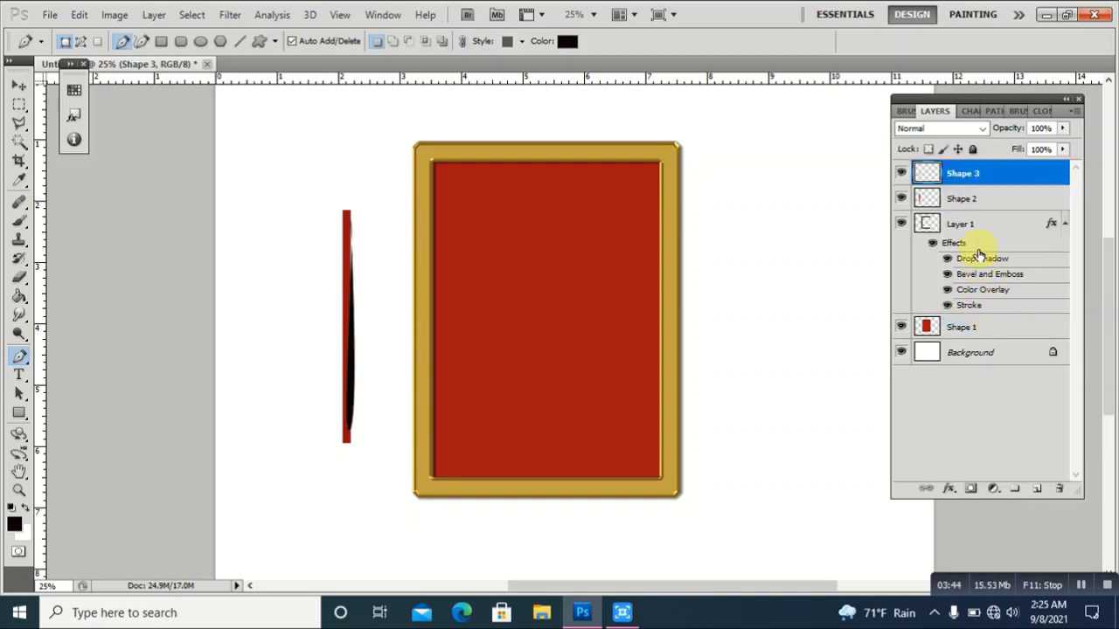
left_click_drag(979, 175, 985, 203)
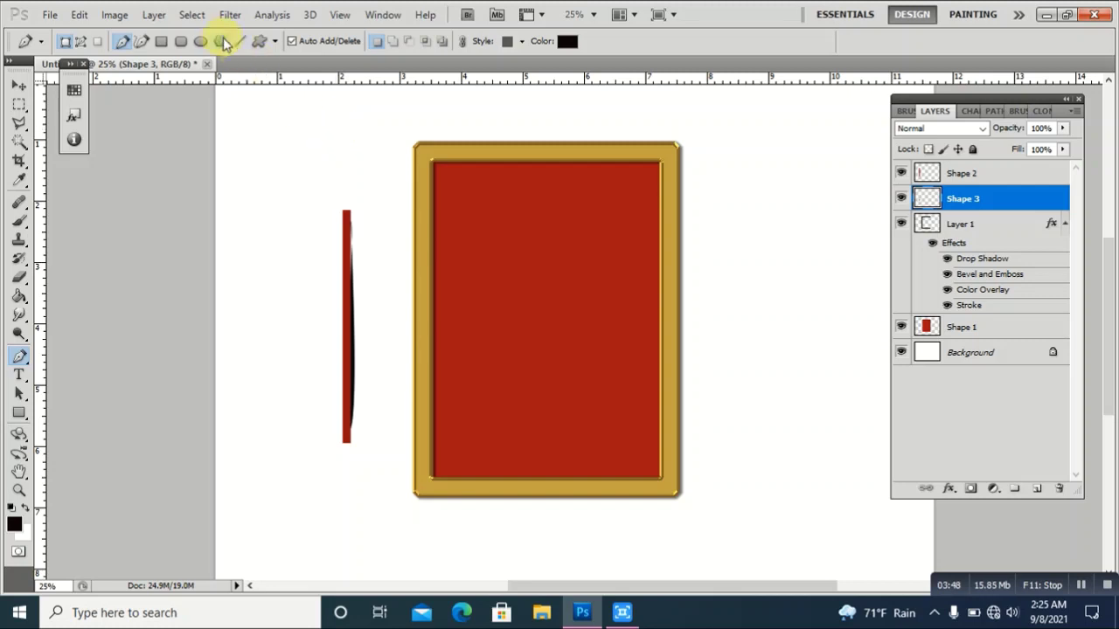
- Apply a 9.1-pixel Gaussian Blur to the Shape 3 sliver
left_click(225, 16)
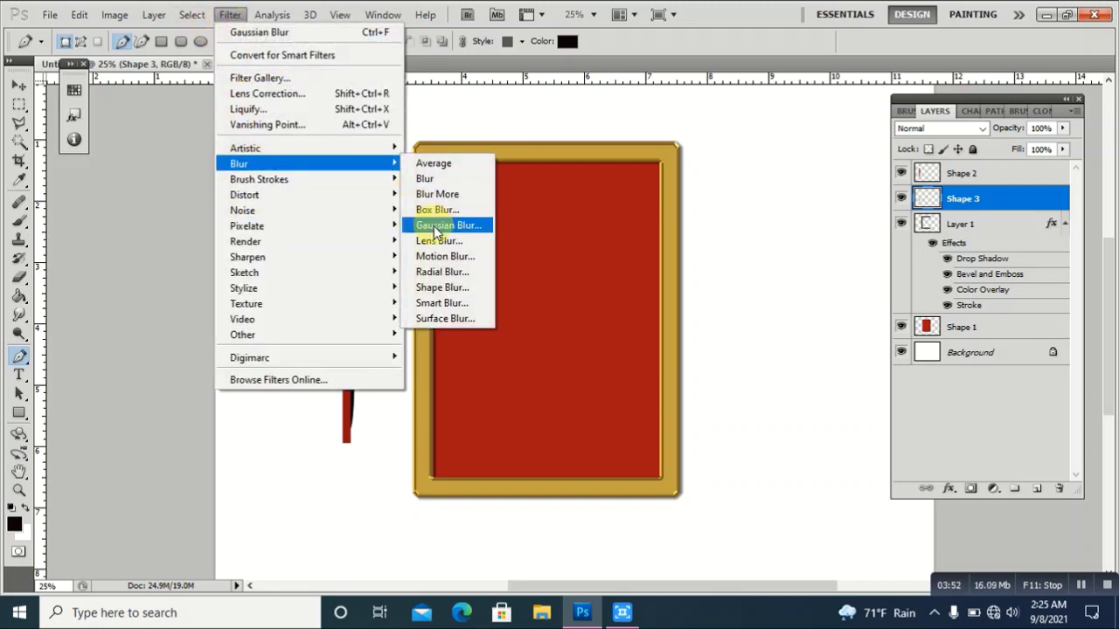
left_click(434, 226)
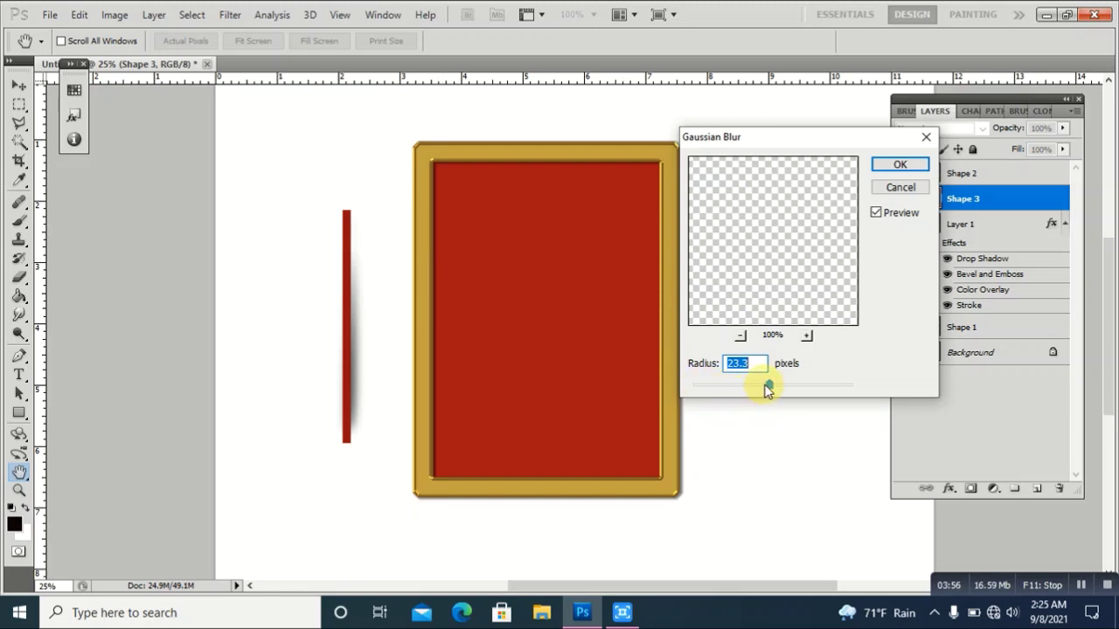
left_click_drag(769, 386, 761, 386)
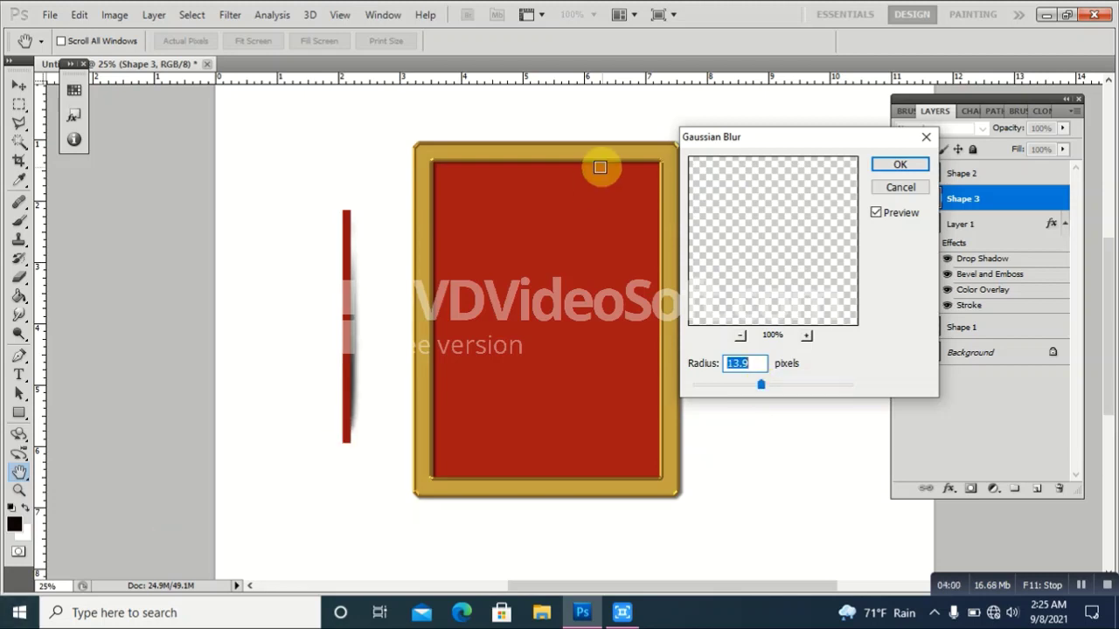
left_click_drag(761, 386, 735, 388)
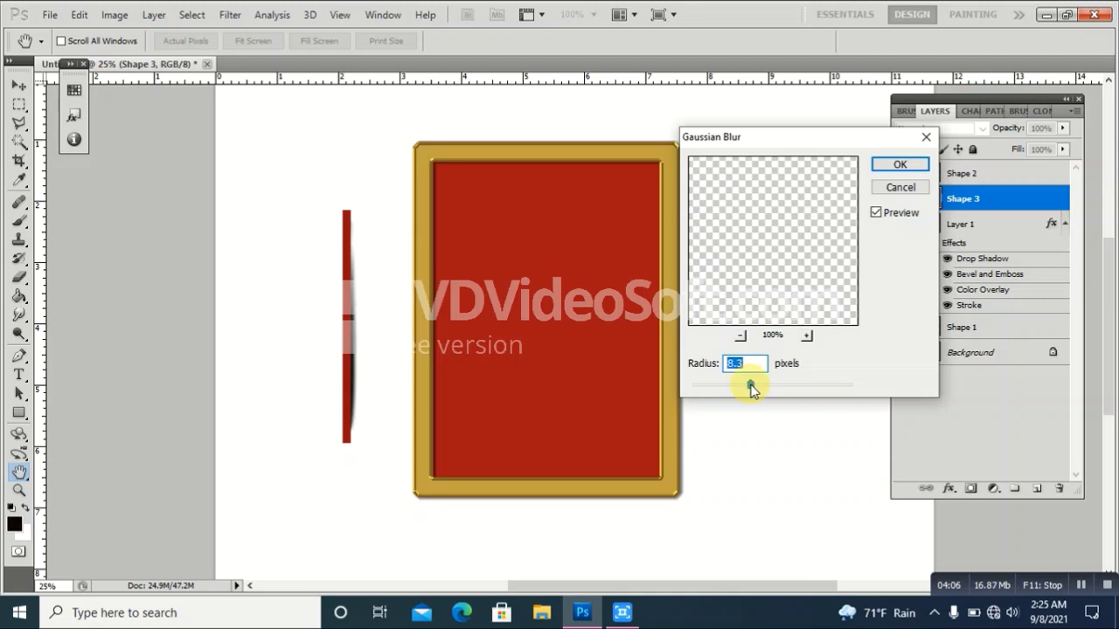
left_click(756, 390)
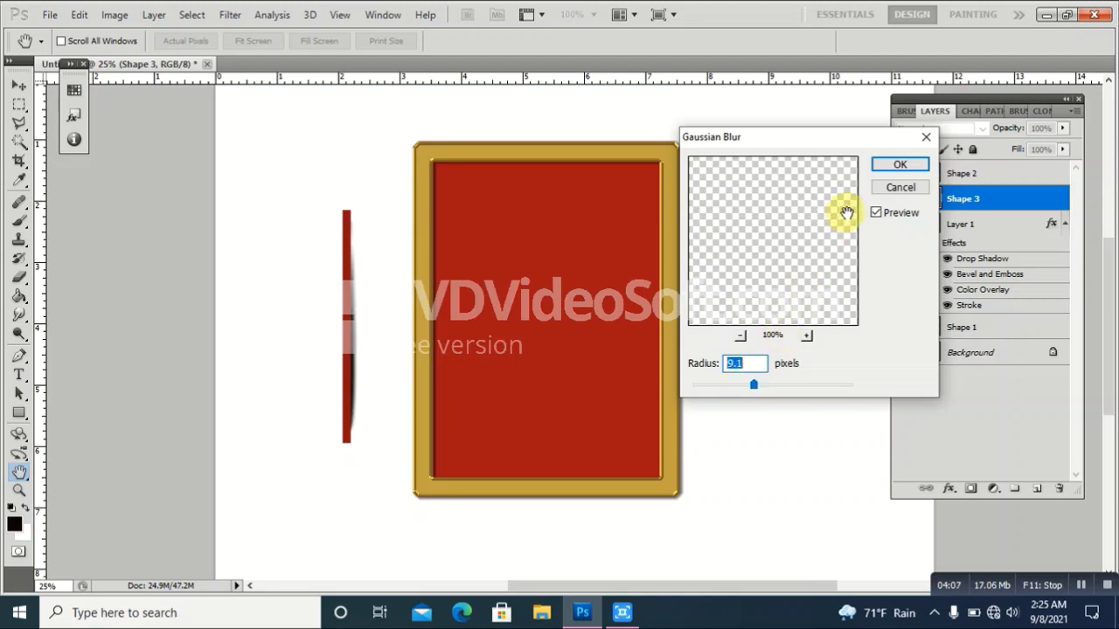
left_click(897, 166)
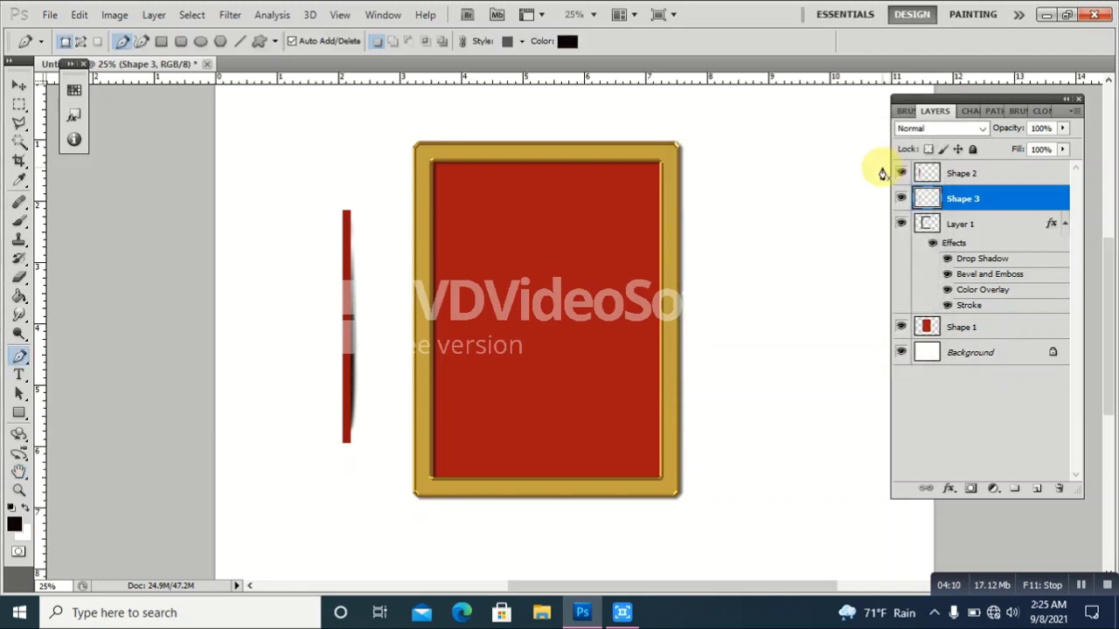
- Nudge the blurred Shape 3 strip with arrow keys into line beside the red bar
left_click(19, 91)
key("Left")
key("Left")
key("Left")
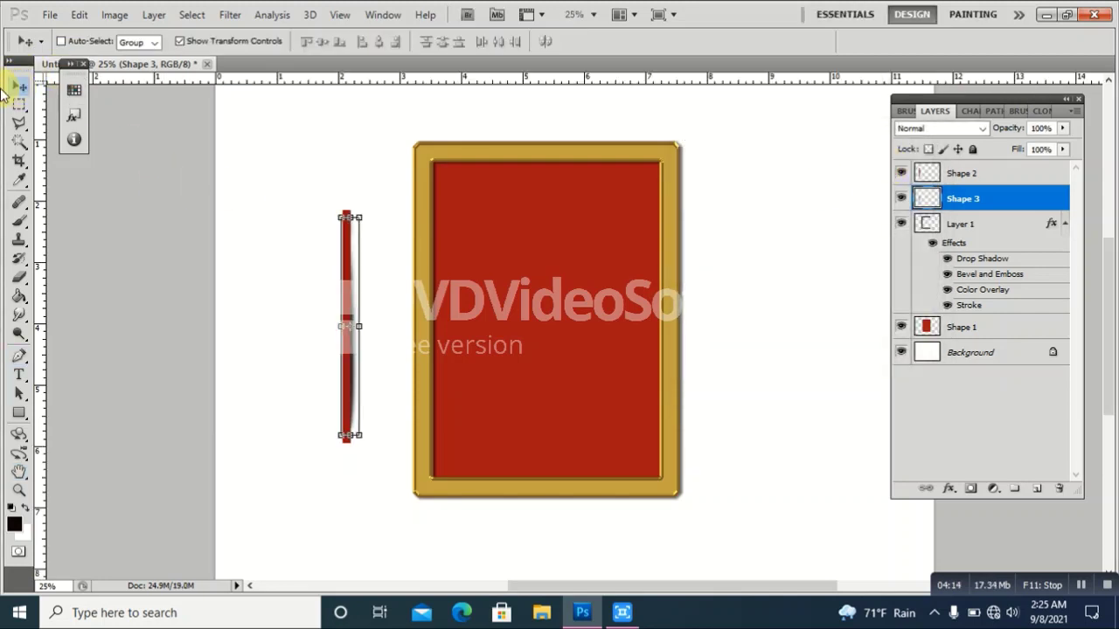
key("Left")
key("Left")
key("Left")
key("Up")
key("Up")
key("Up")
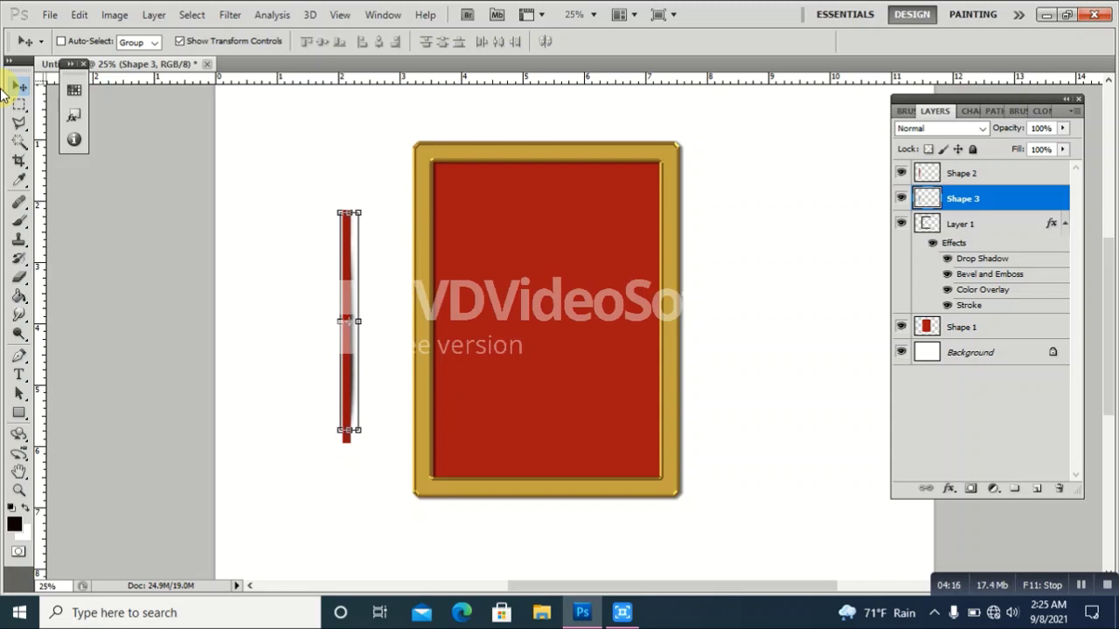
key("Left")
key("Left")
key("Left")
key("Up")
key("Up")
key("Up")
key("Right")
key("Right")
key("Right")
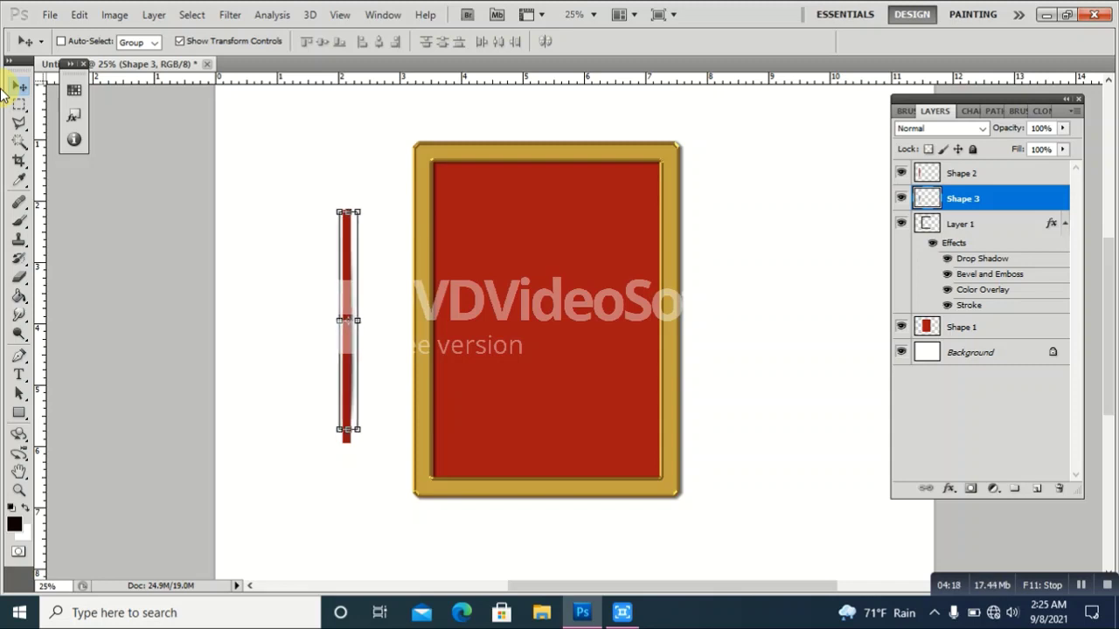
key("Right")
key("Right")
key("Right")
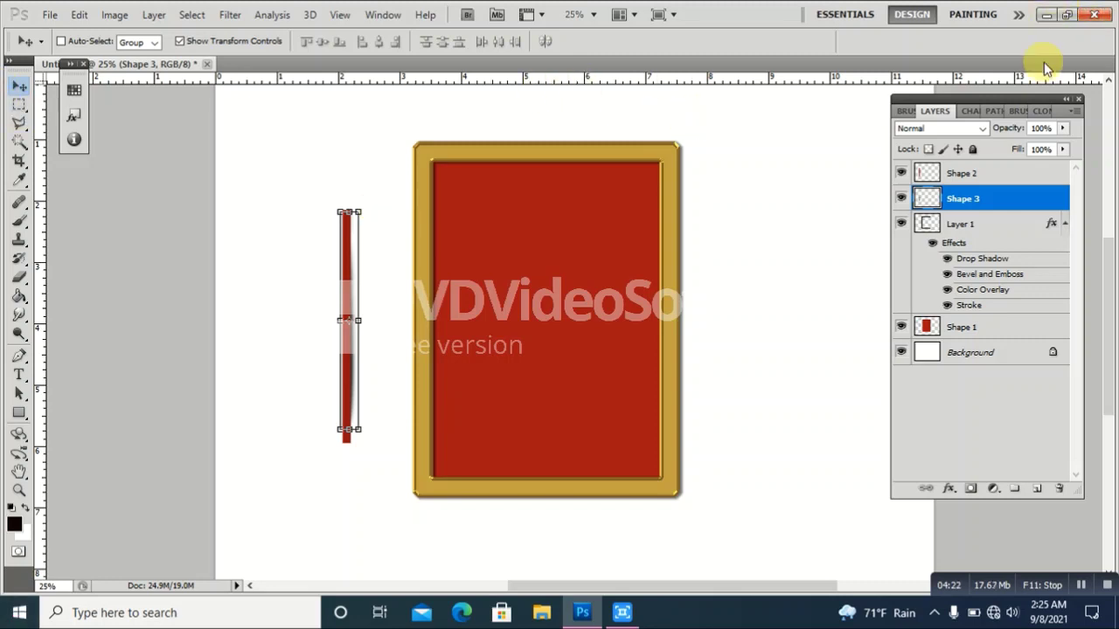
- Set Shape 3's opacity to 53%, compare it hidden and shown, and also select Shape 2
left_click(1063, 129)
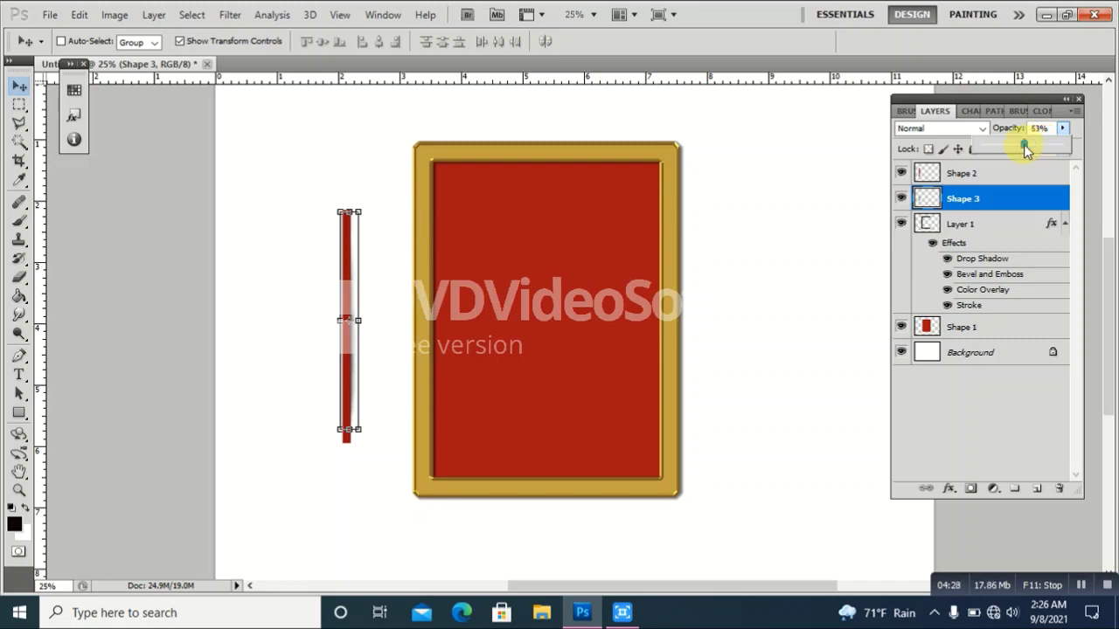
left_click(827, 154)
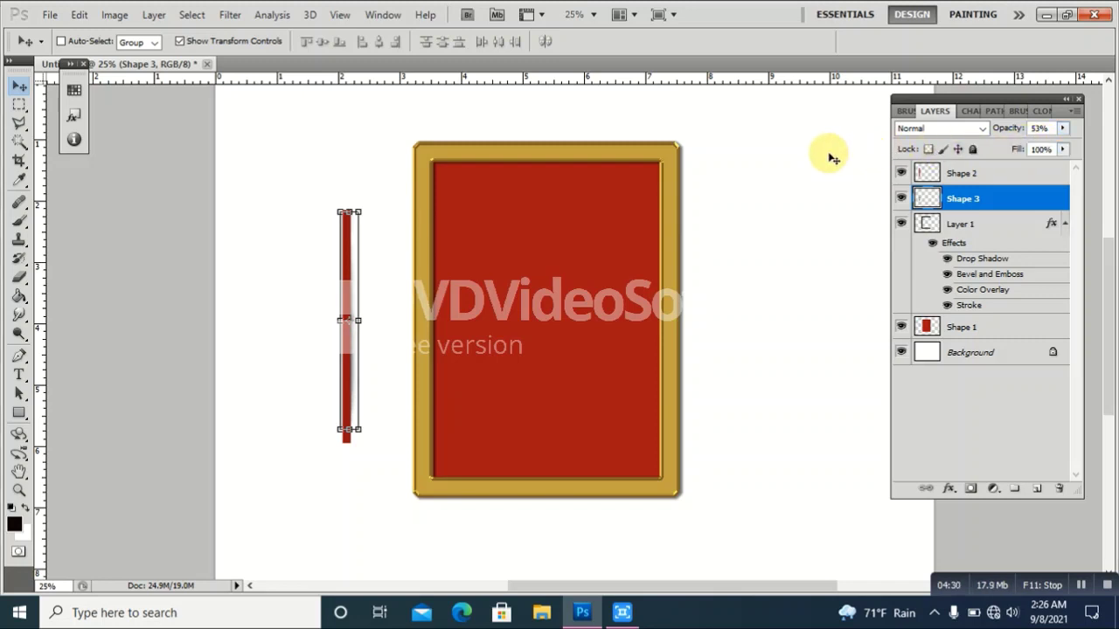
left_click(901, 200)
left_click(901, 199)
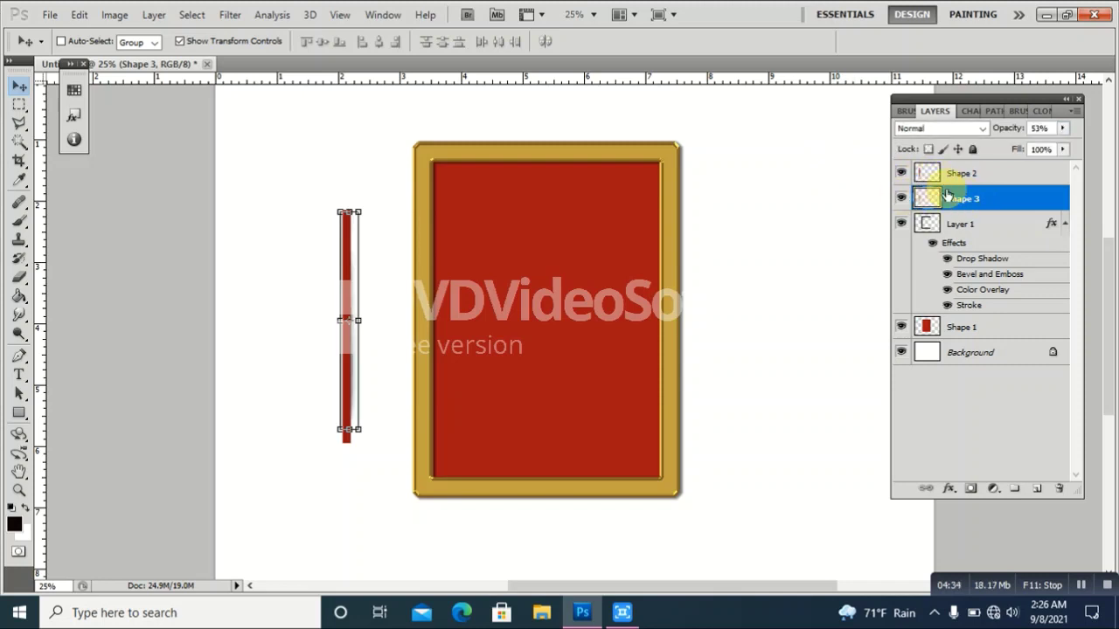
left_click(968, 179, "shift")
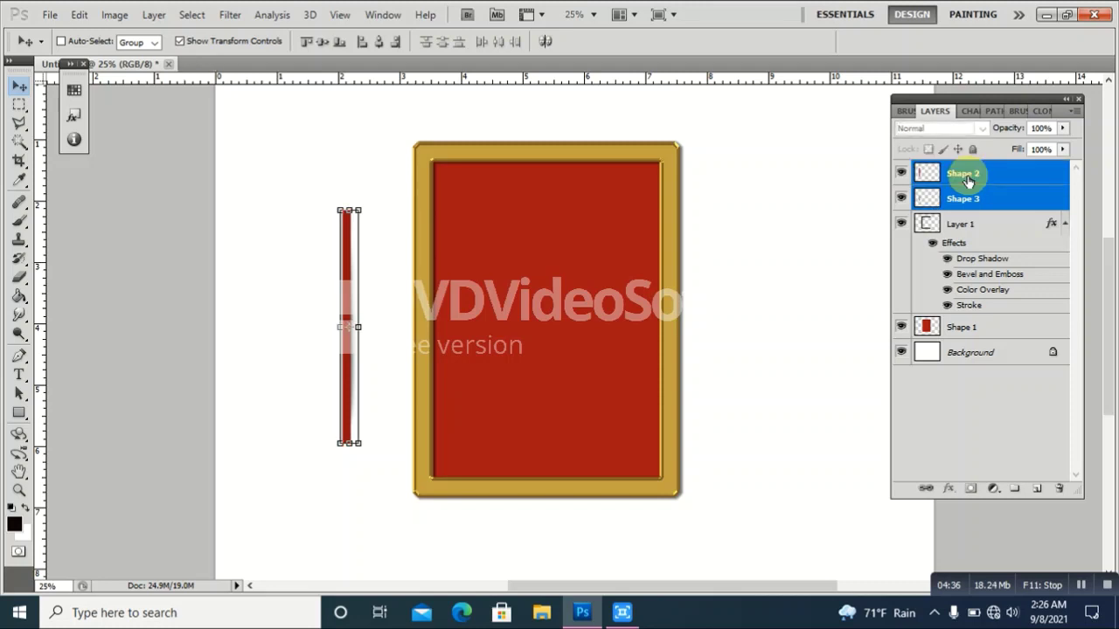
- Merge Shapes 2 and 3 into one Shape 2 layer and duplicate it as Shape 2 copy
left_click(153, 15)
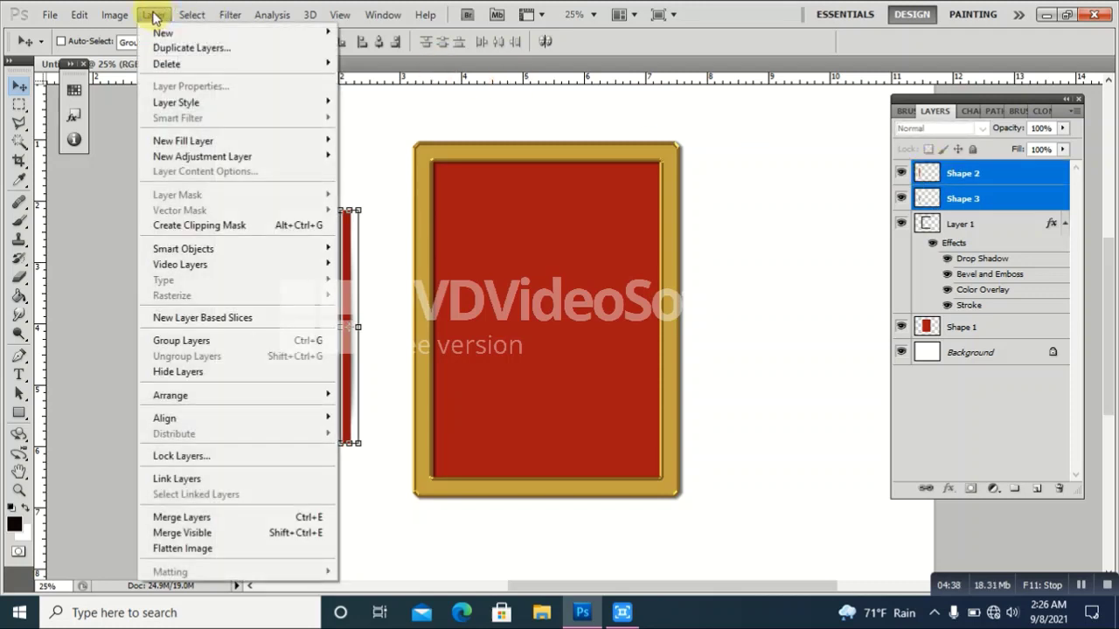
left_click(163, 526)
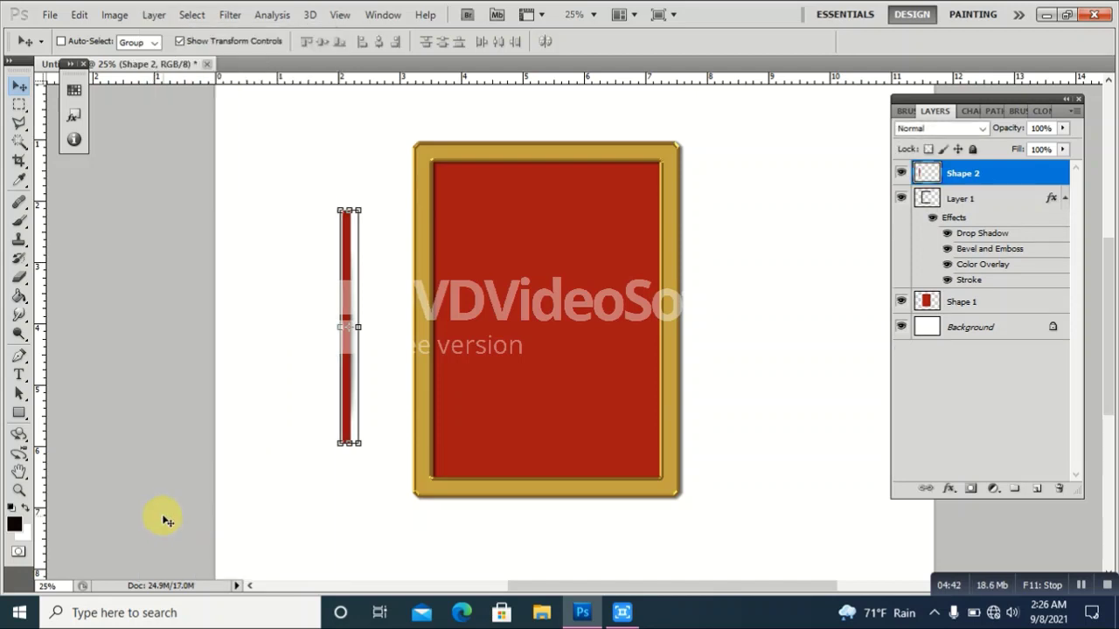
right_click(1005, 182)
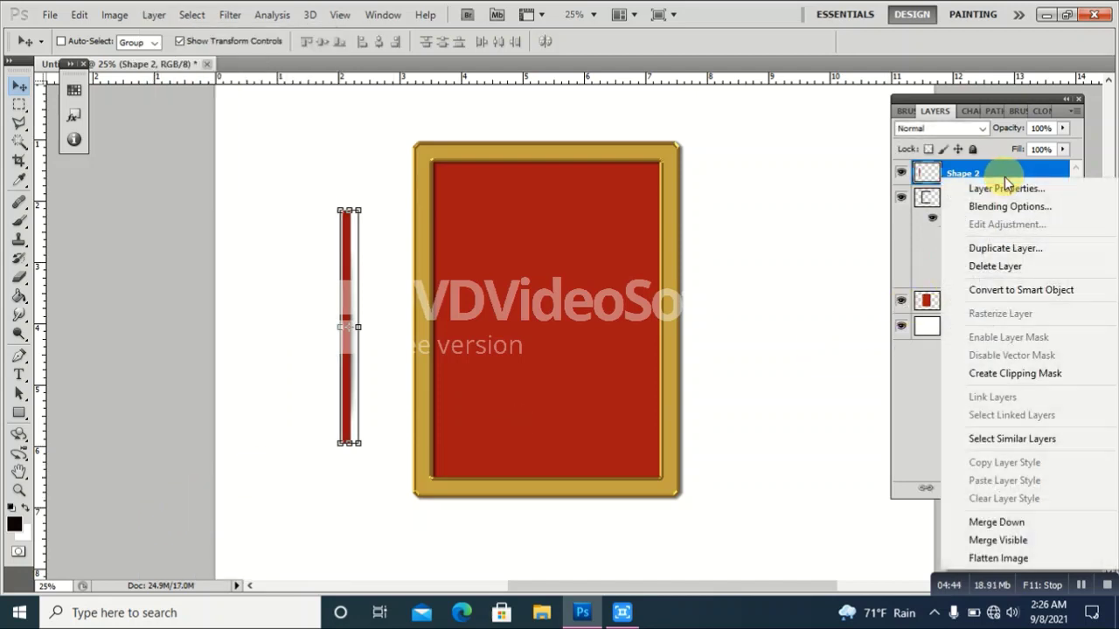
left_click(1003, 248)
left_click(722, 187)
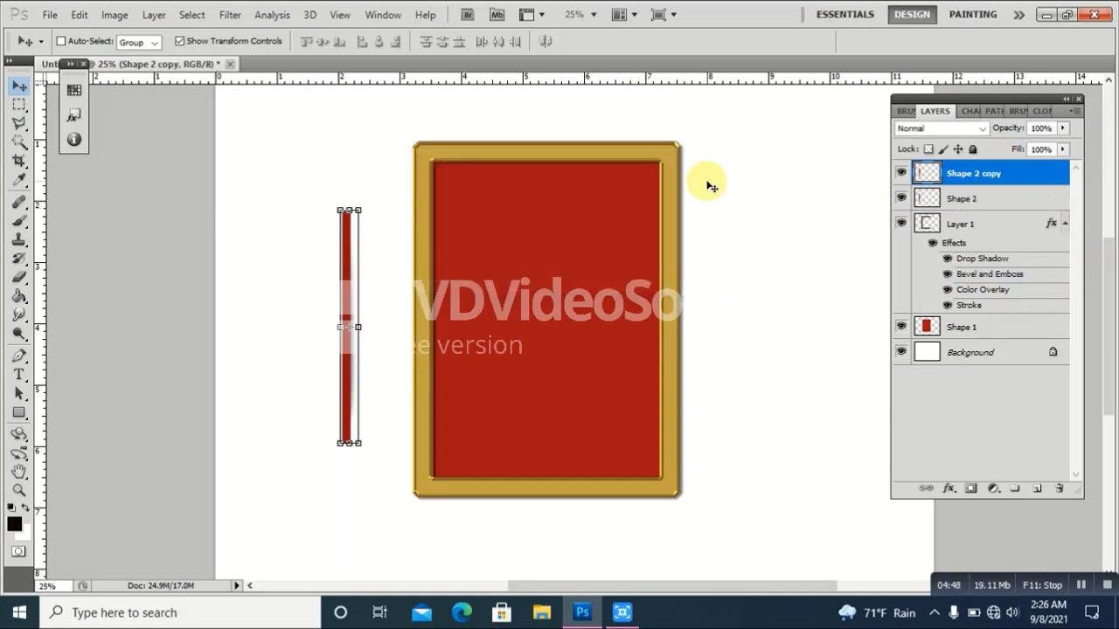
- Move Shape 2 copy below Shape 2 and nudge it slightly right to widen the red bar
left_click(1022, 180)
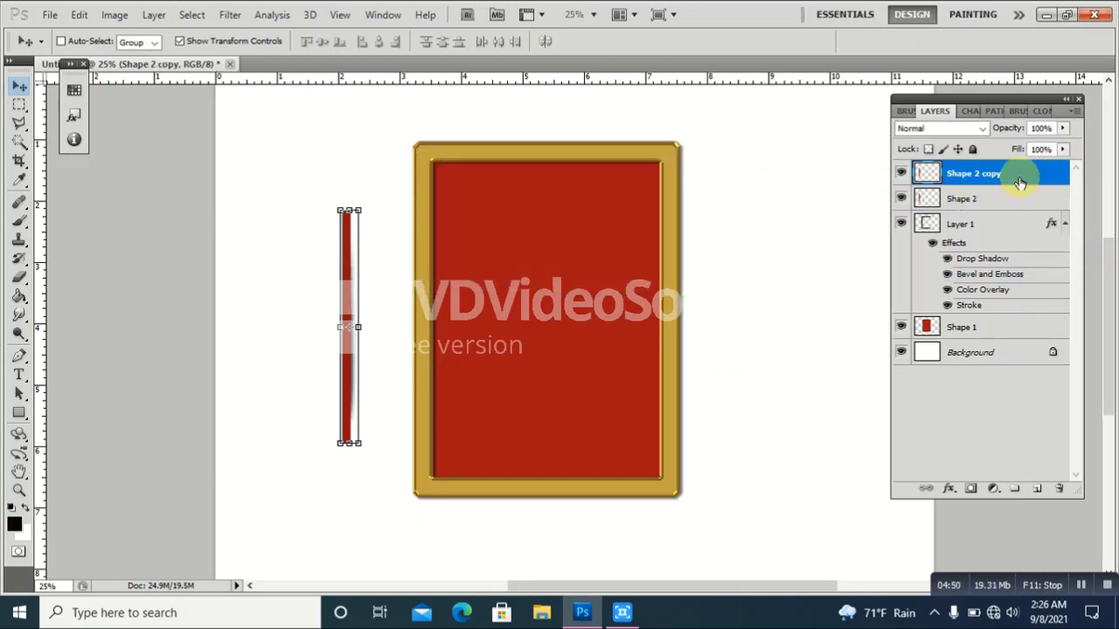
left_click_drag(1020, 182, 944, 210)
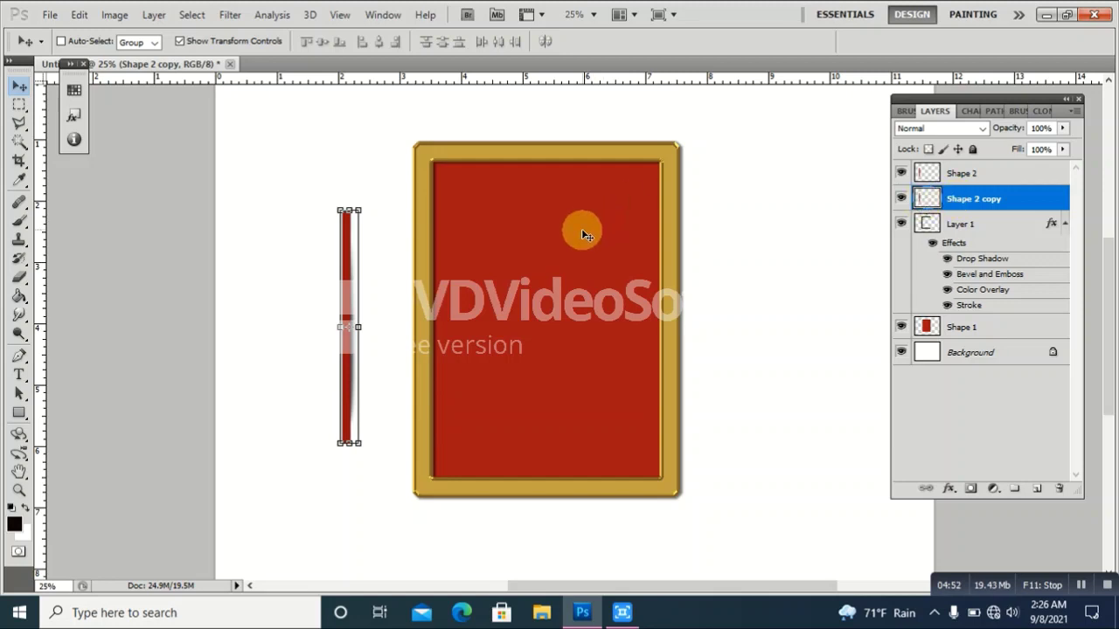
key("Right")
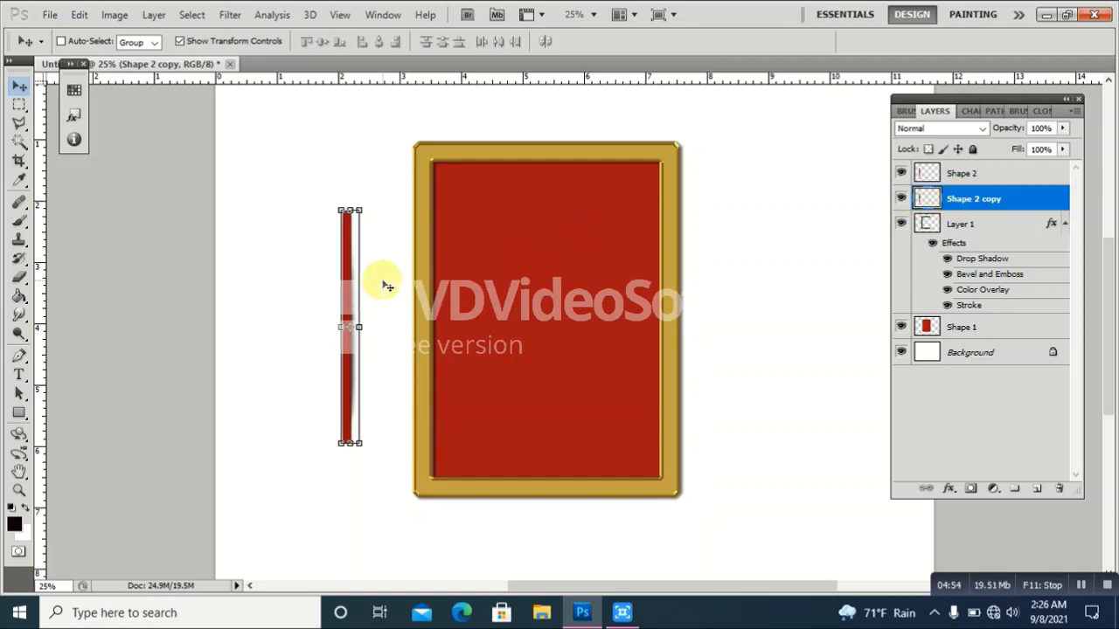
key("Right")
key("Right")
key("Right")
key("Right")
key("Right")
key("Right")
key("Right")
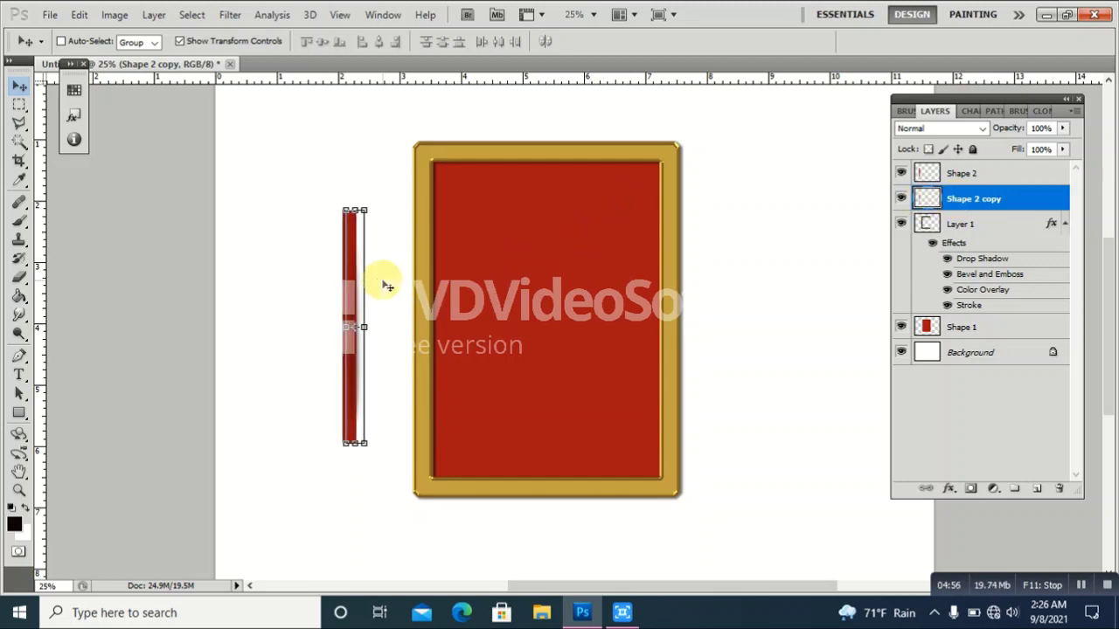
key("Right")
key("Right")
key("Right")
key("Right")
key("Right")
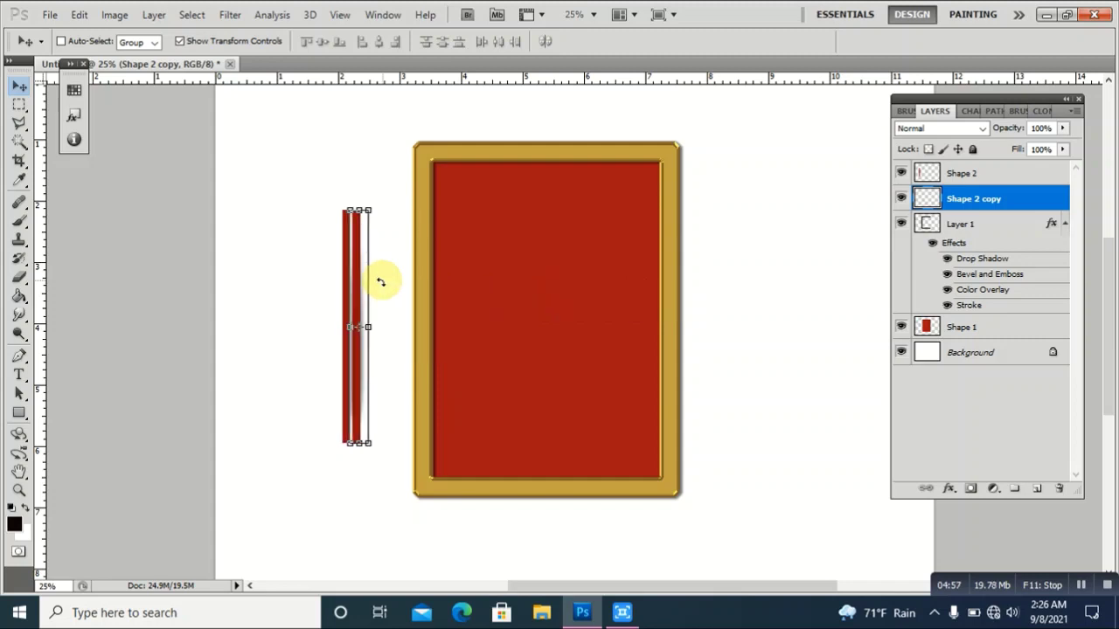
key("Left")
key("Left")
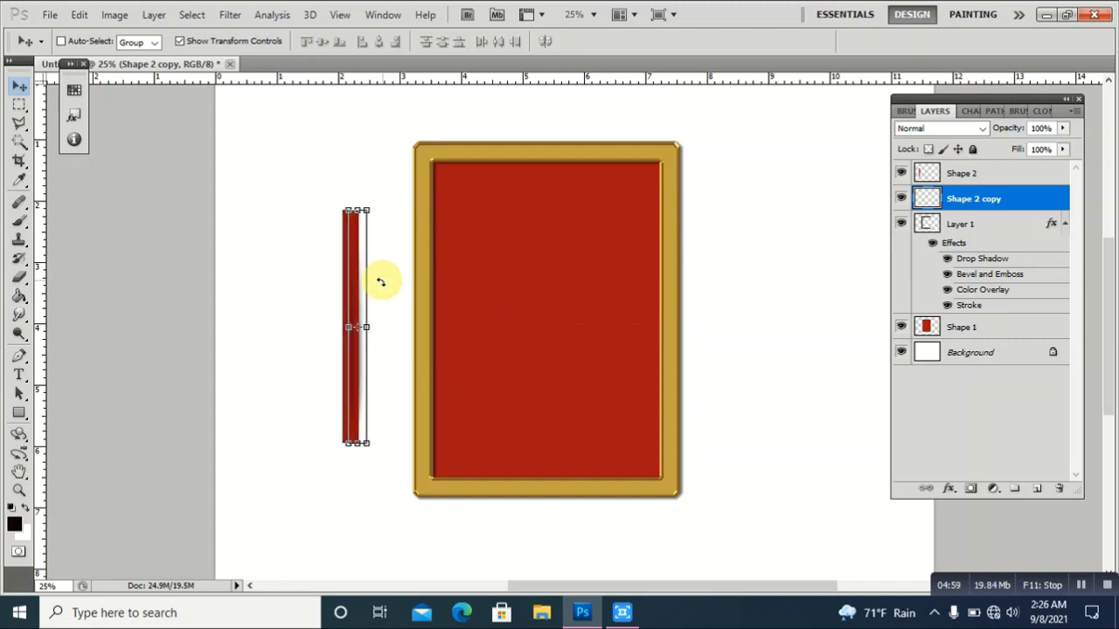
- Duplicate Shape 2 copy as Shape 2 copy 2, place it below, and nudge it right
right_click(1007, 202)
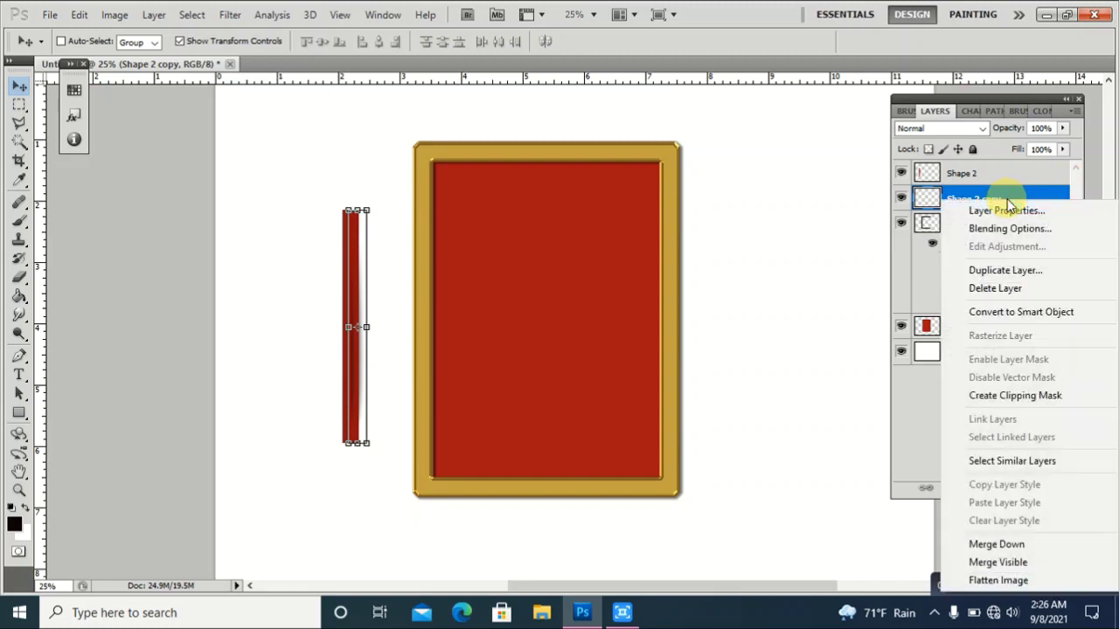
left_click(1009, 272)
left_click(707, 183)
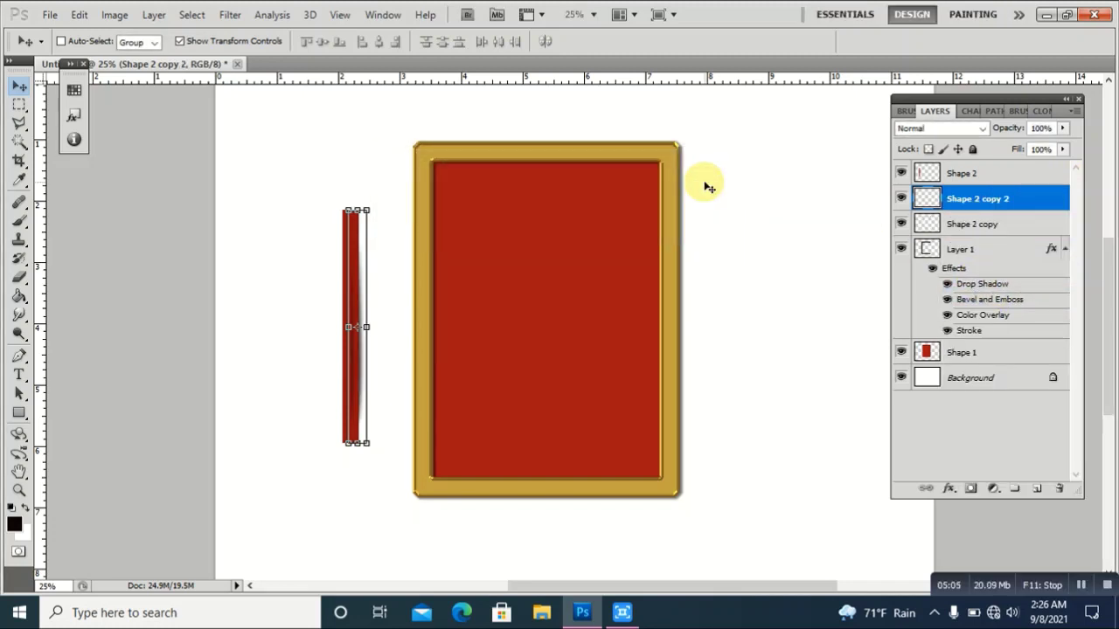
left_click_drag(1011, 199, 1014, 239)
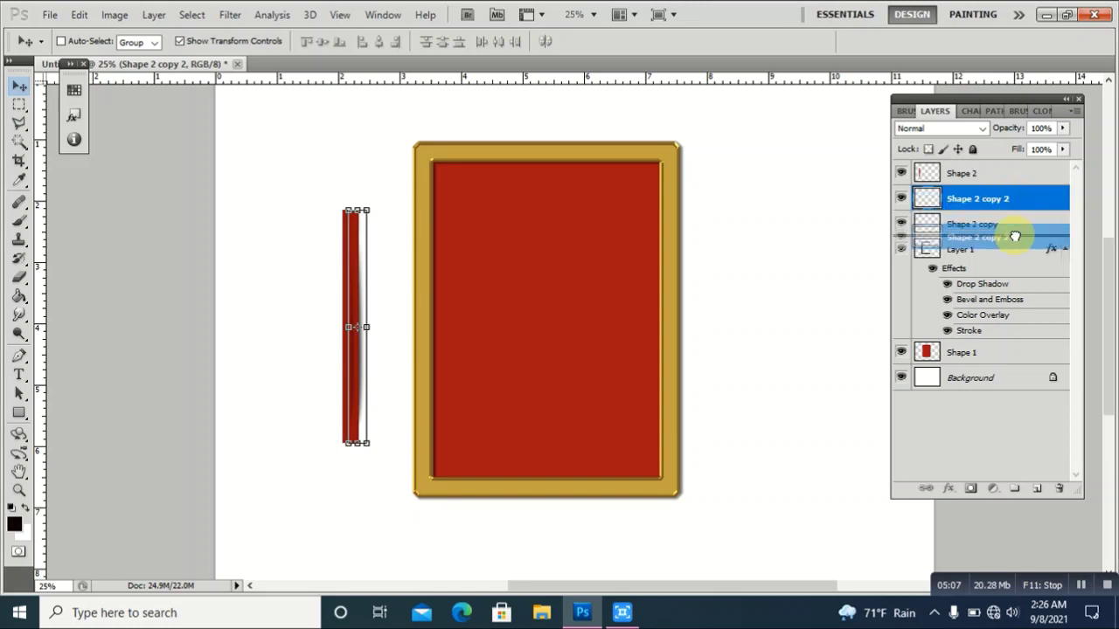
key("Right")
key("Right")
key("Right")
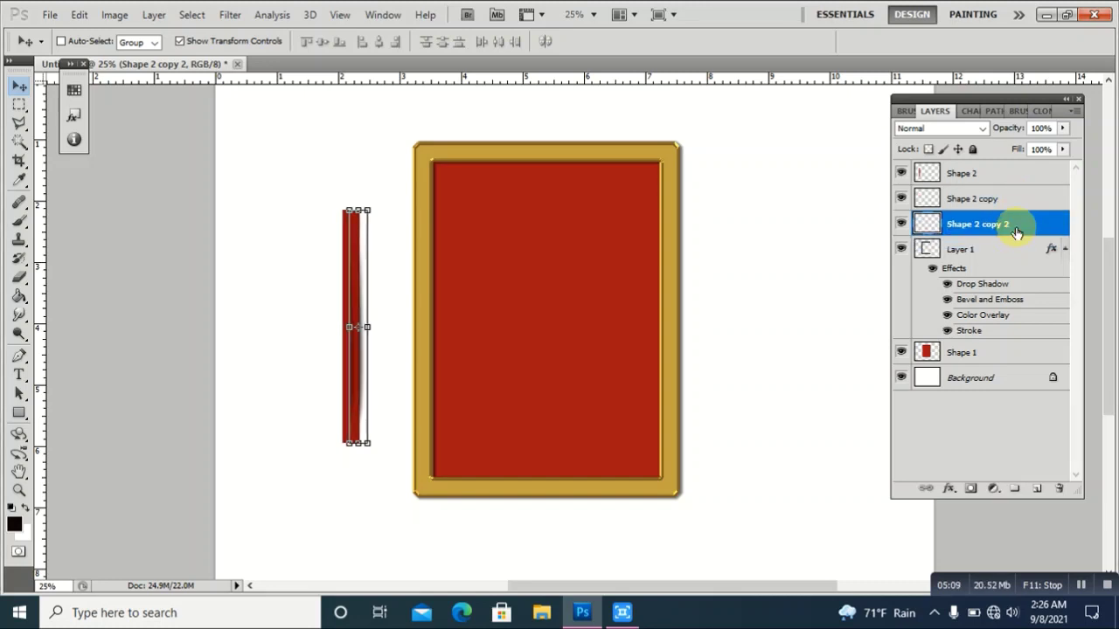
key("Right")
key("Right")
key("Right")
key("Right")
key("Right")
key("Right")
key("Right")
key("Right")
key("Right")
key("Right")
key("Right")
key("Right")
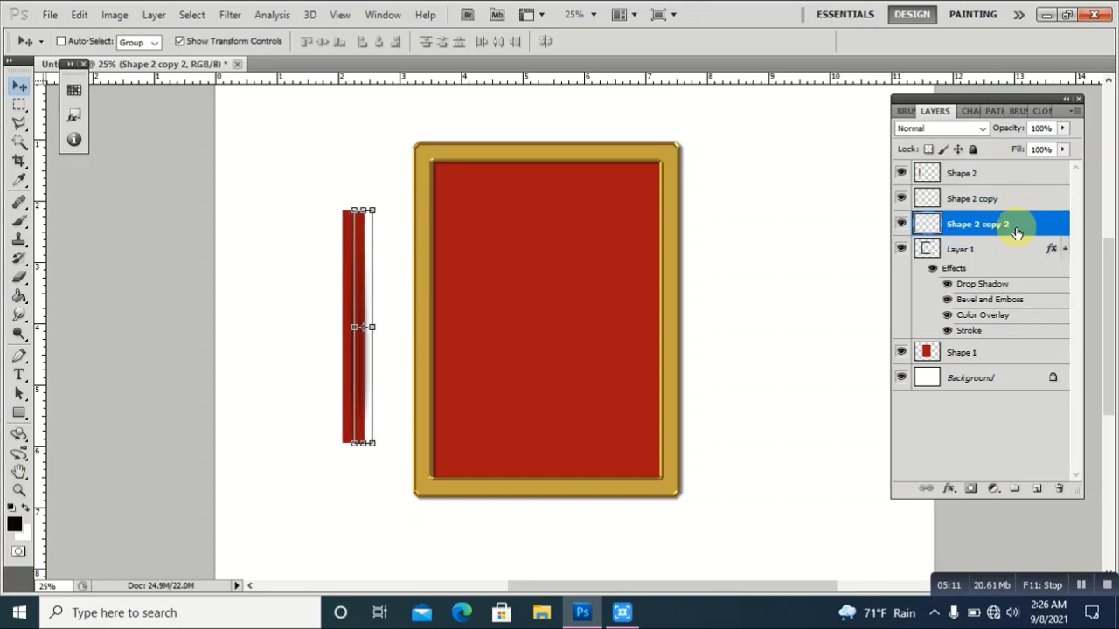
key("Right")
key("Right")
key("Right")
key("Right")
key("Right")
key("Right")
key("Right")
key("Right")
key("Right")
key("Right")
key("Right")
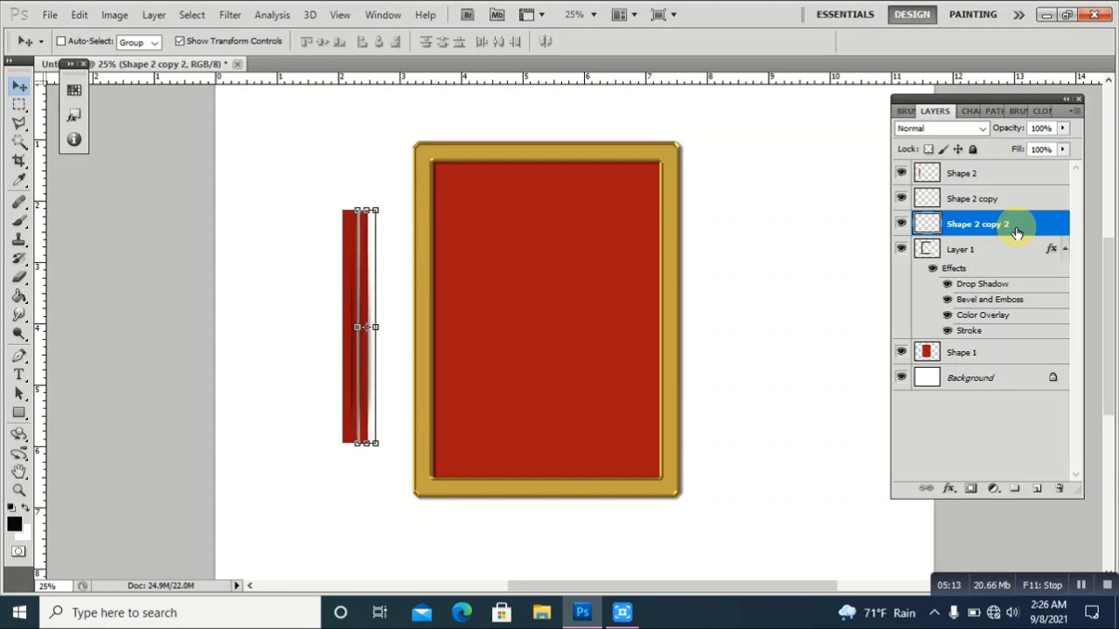
key("Left")
key("Left")
key("Left")
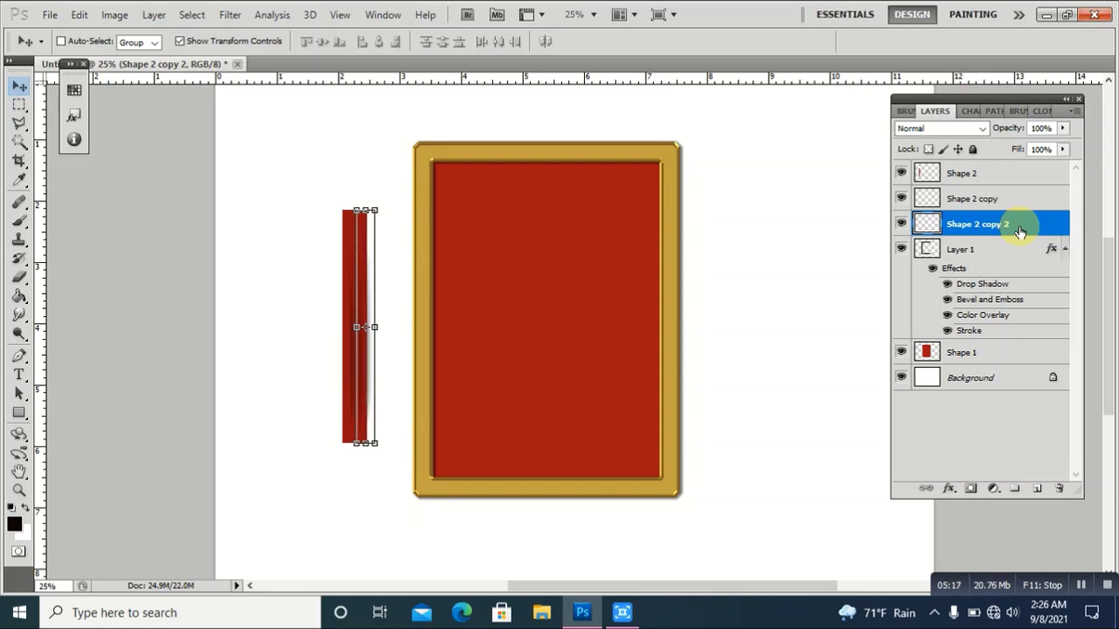
- Duplicate Shape 2 copy 2 as Shape 2 copy 3, place it below, and nudge it against the strips
right_click(1011, 226)
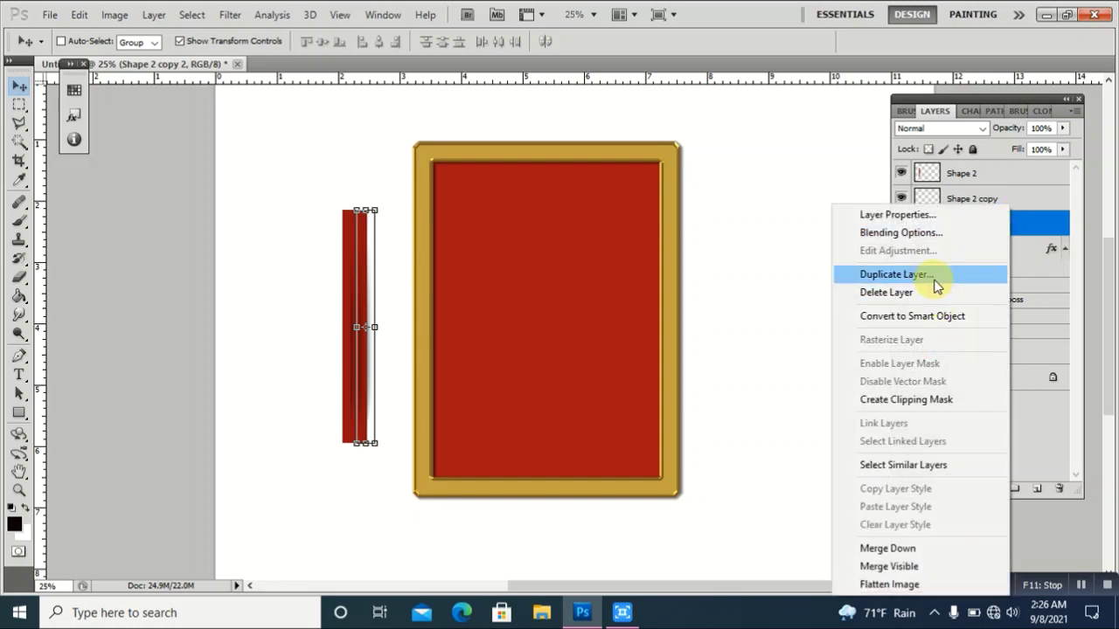
left_click(891, 274)
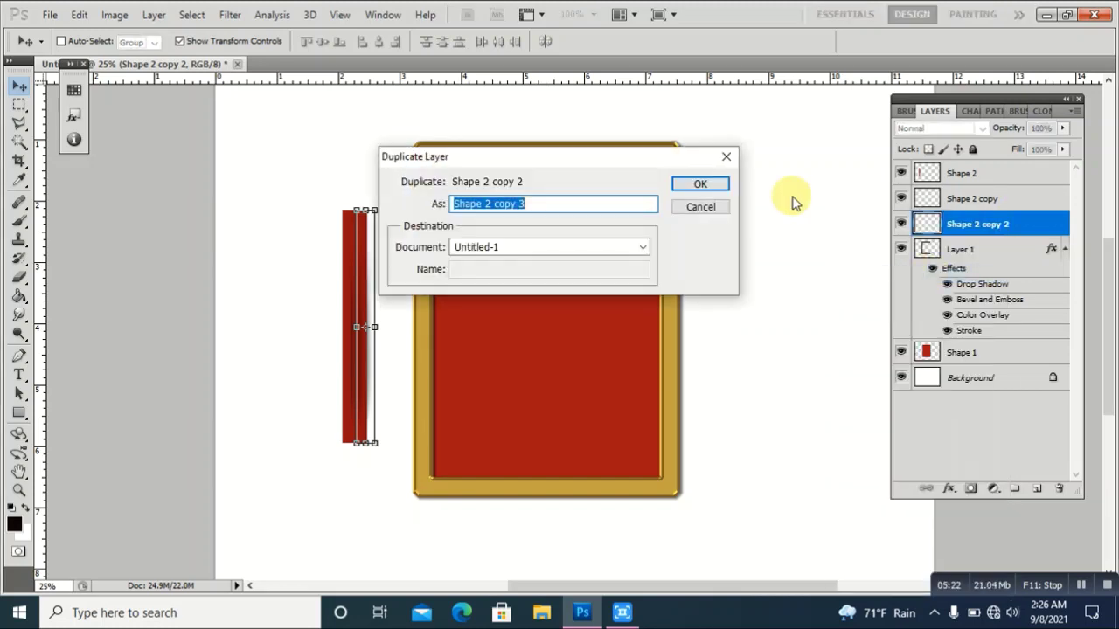
left_click(706, 184)
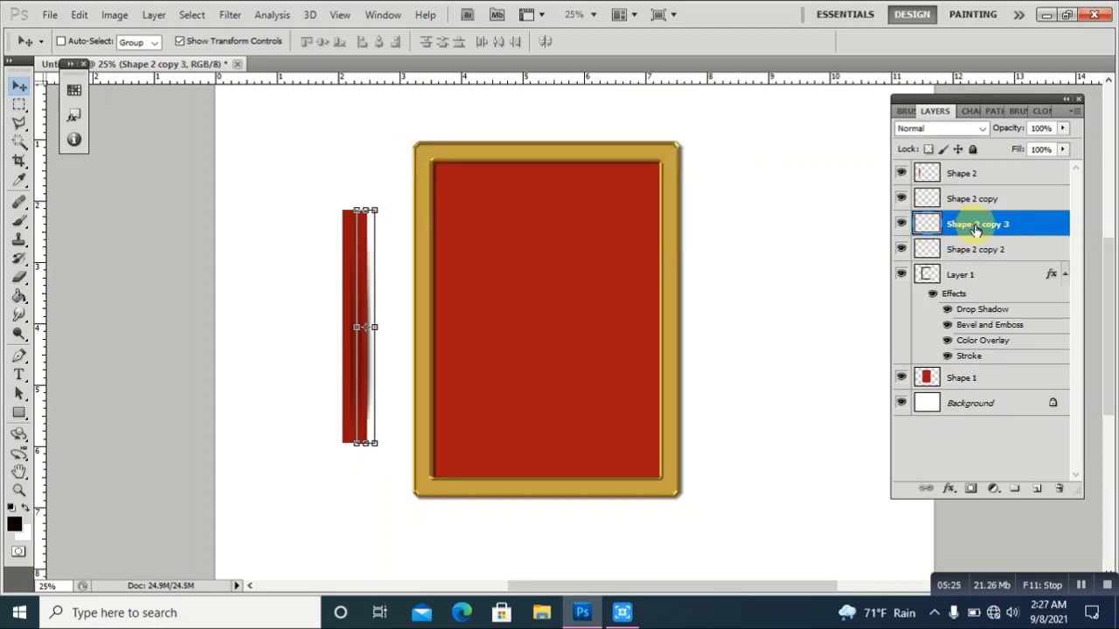
left_click_drag(976, 229, 980, 272)
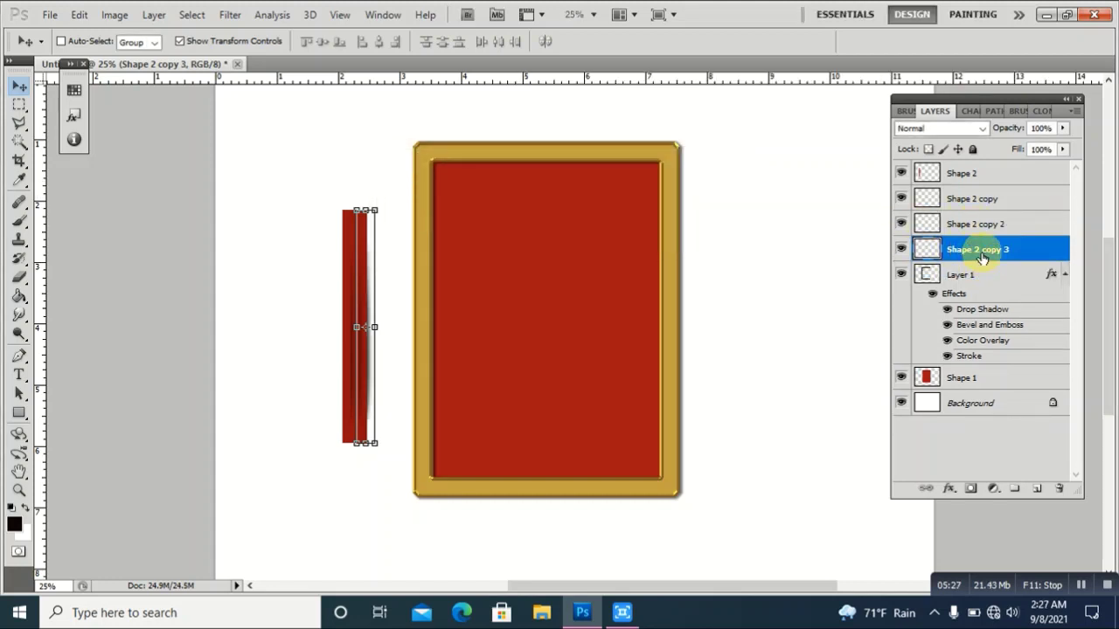
key("Right")
key("Right")
key("Right")
key("Right")
key("Right")
key("Right")
key("Right")
key("Right")
key("Right")
key("Right")
key("Right")
key("Right")
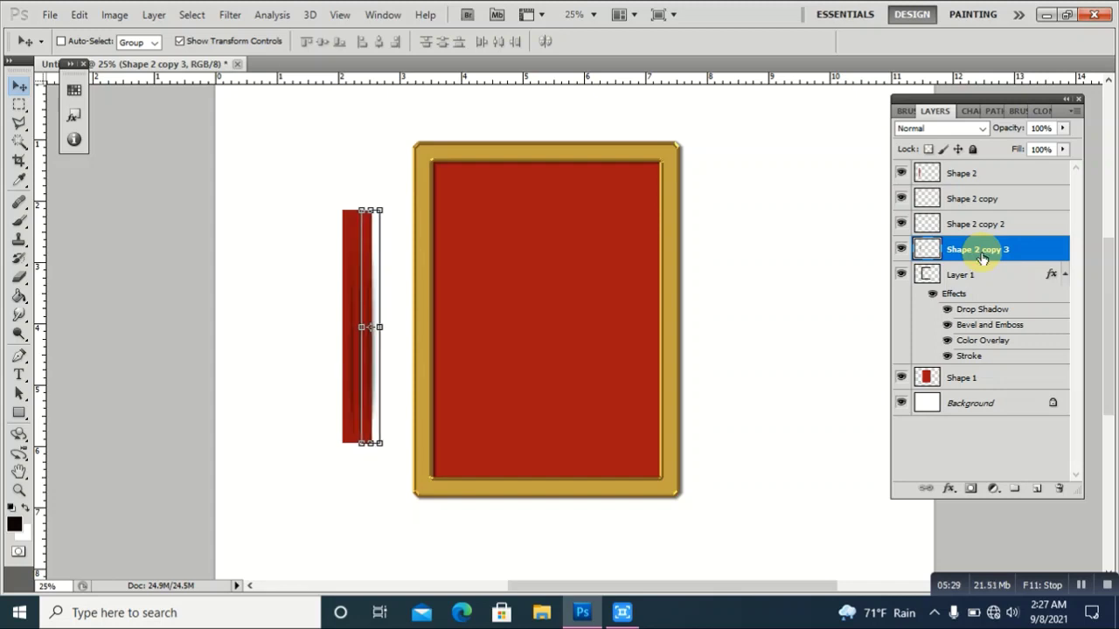
key("Right")
key("Right")
key("Right")
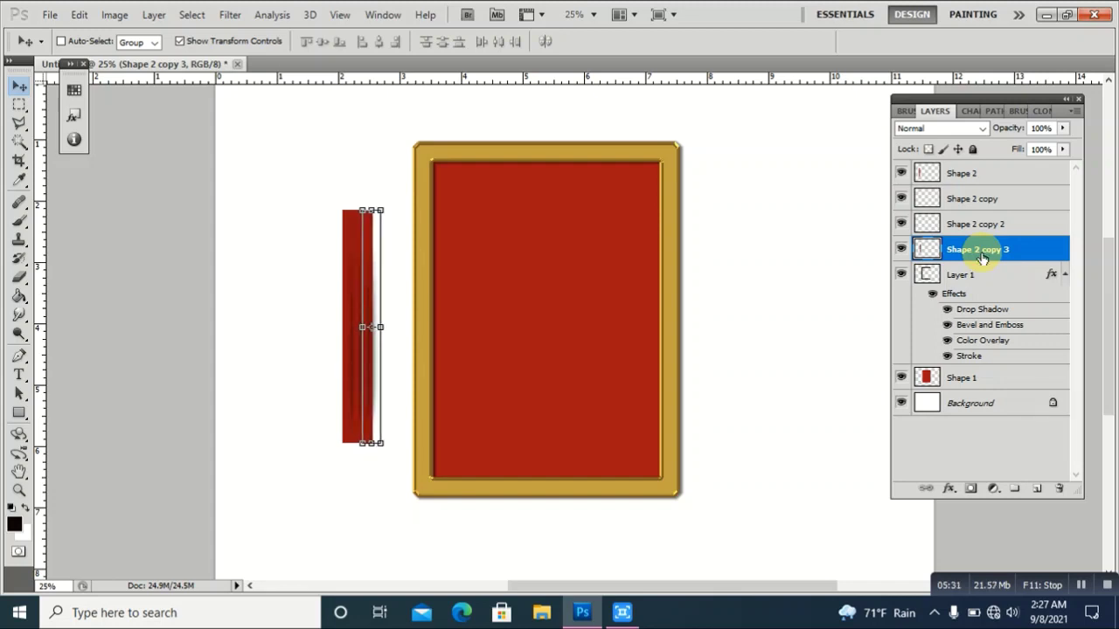
key("Right")
key("Right")
key("Right")
key("Right")
key("Right")
key("Right")
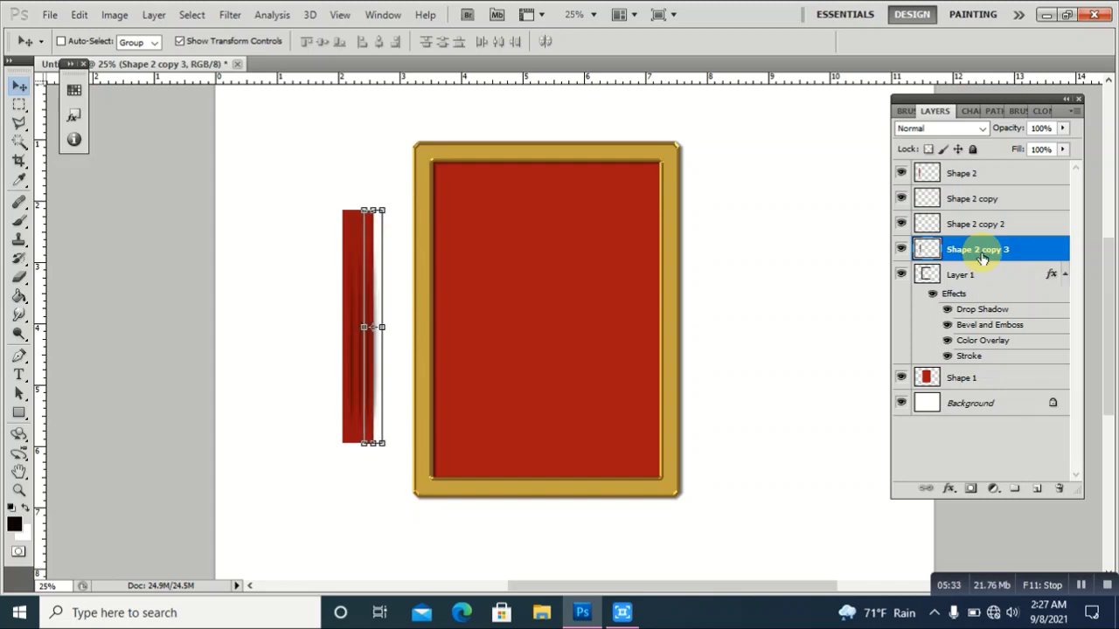
key("Right")
key("Right")
key("Right")
key("Right")
key("Right")
key("Right")
key("Left")
key("Left")
key("Left")
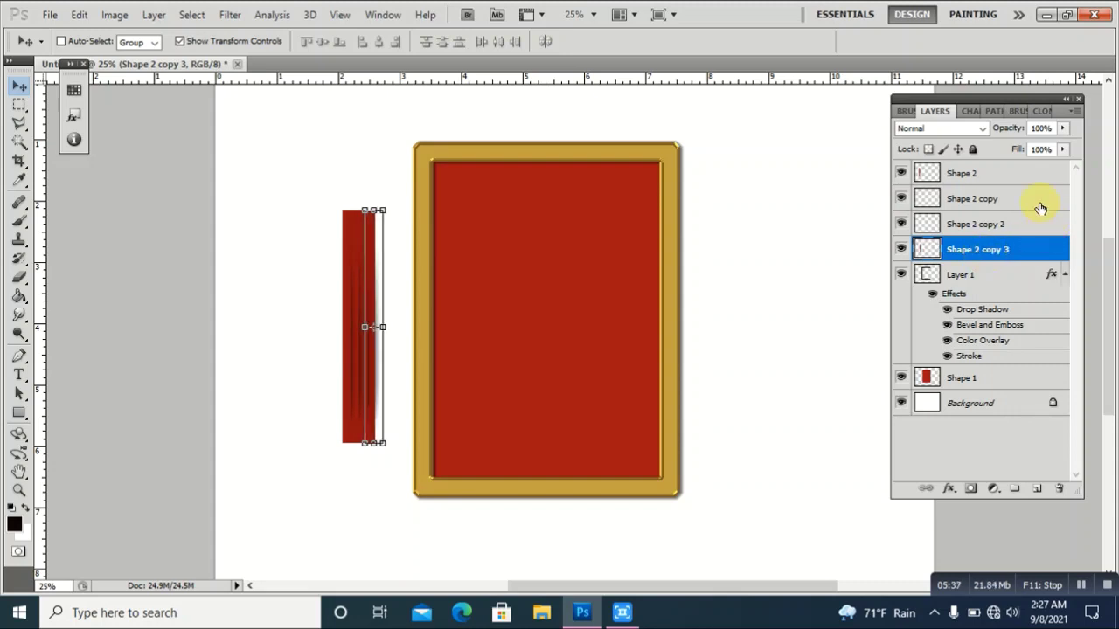
- Merge Shape 2 through Shape 2 copy 3 into one striped Shape 2 layer, shifted slightly left
left_click(1003, 172, "shift")
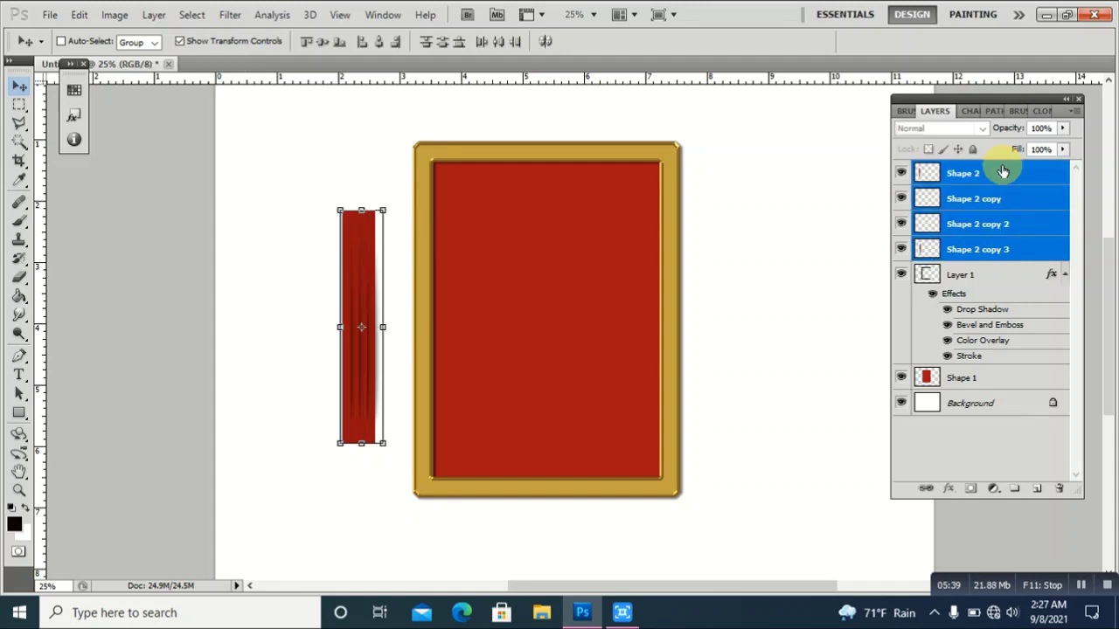
left_click(154, 15)
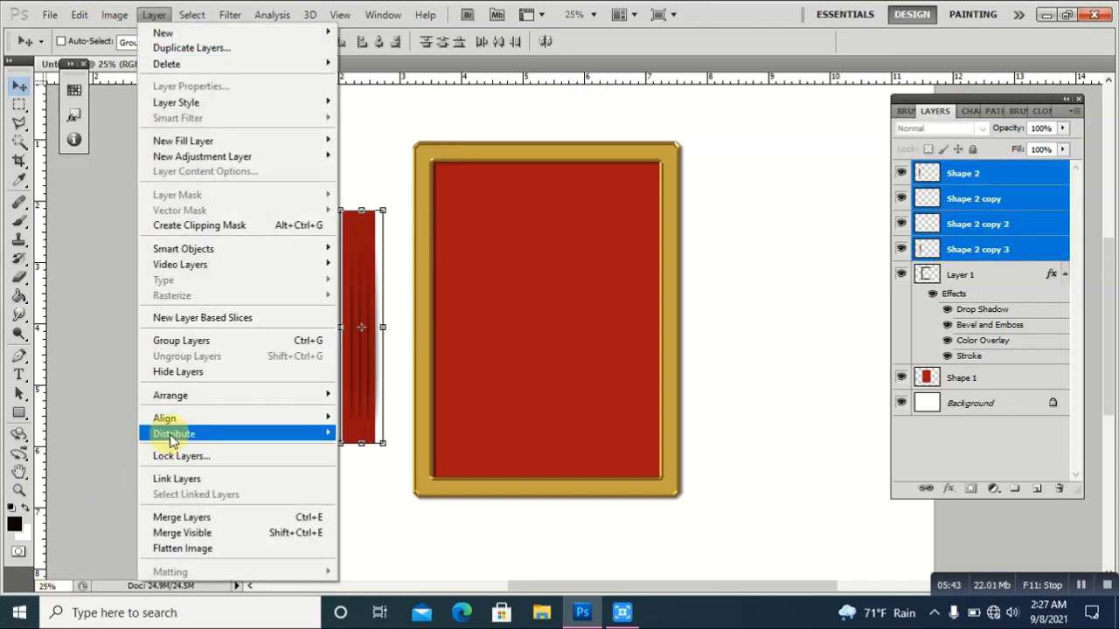
left_click(187, 519)
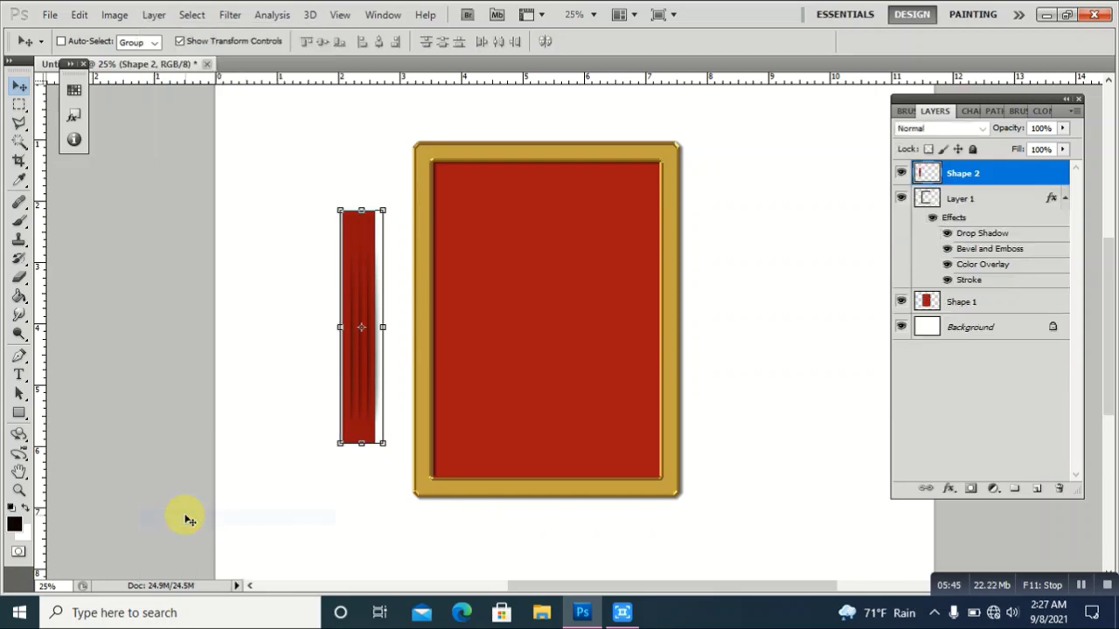
left_click_drag(368, 359, 333, 352)
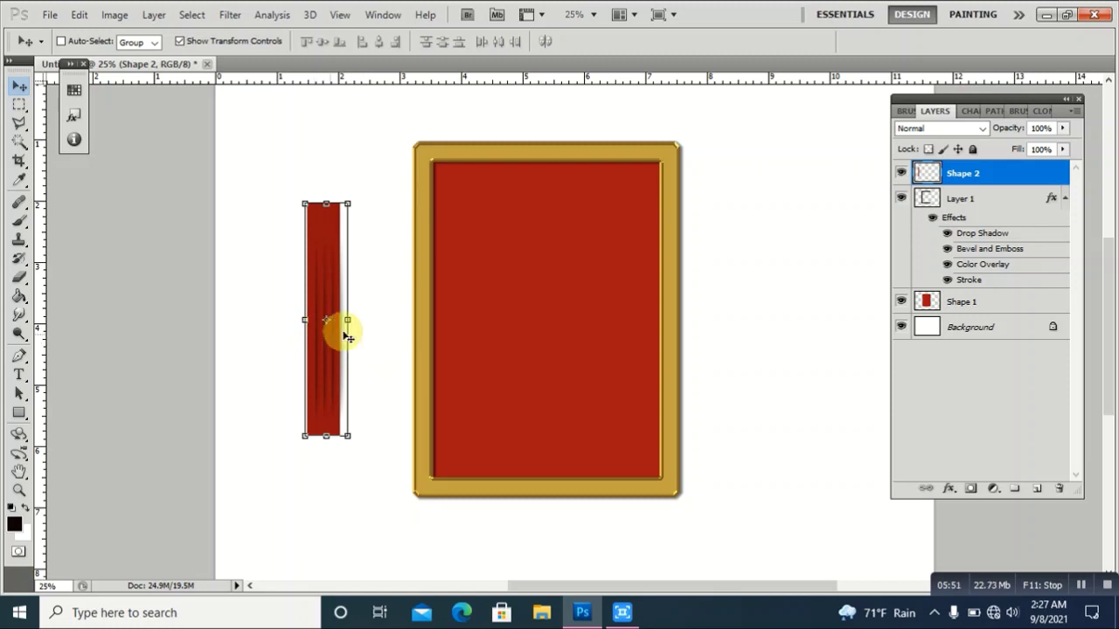
- Duplicate the Shape 2 striped bar and position the copy right beside the original
right_click(982, 185)
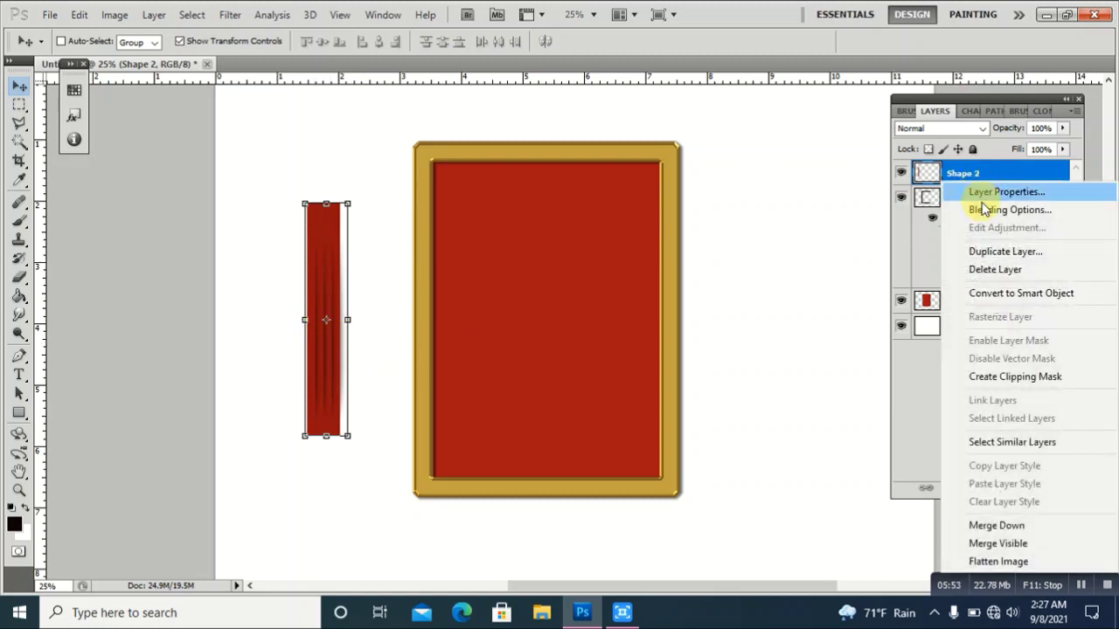
left_click(962, 249)
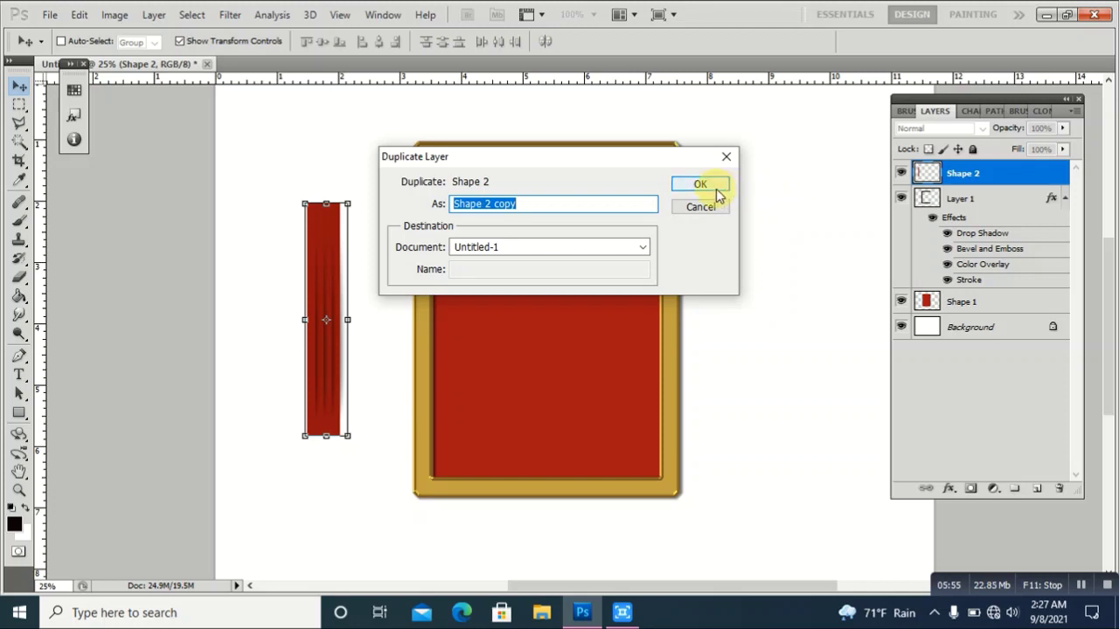
left_click(710, 184)
left_click(352, 317)
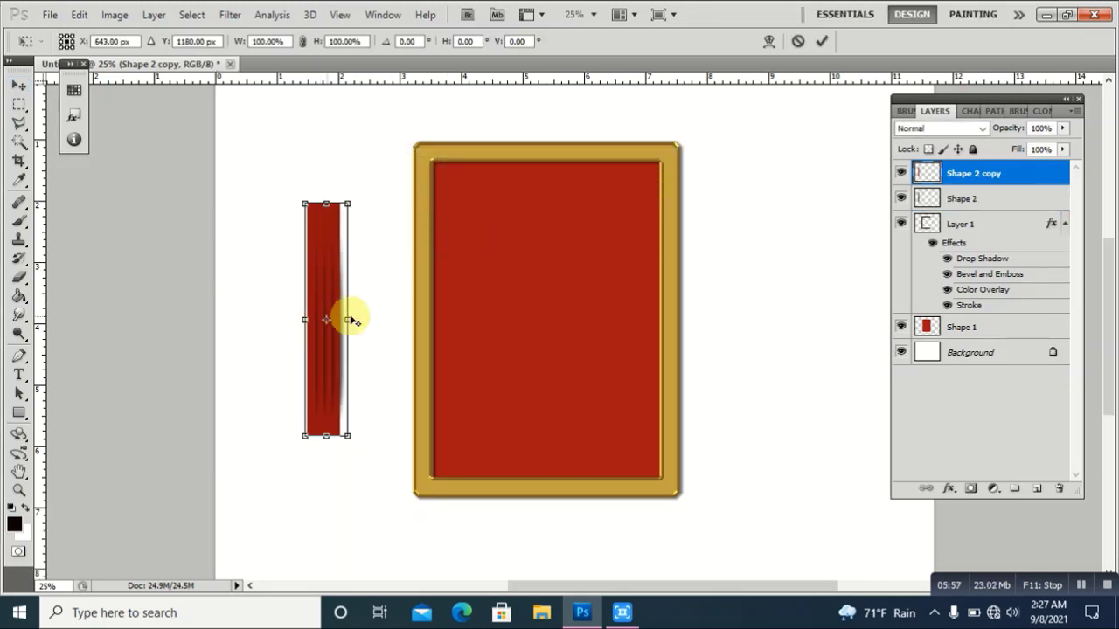
left_click_drag(327, 317, 361, 320)
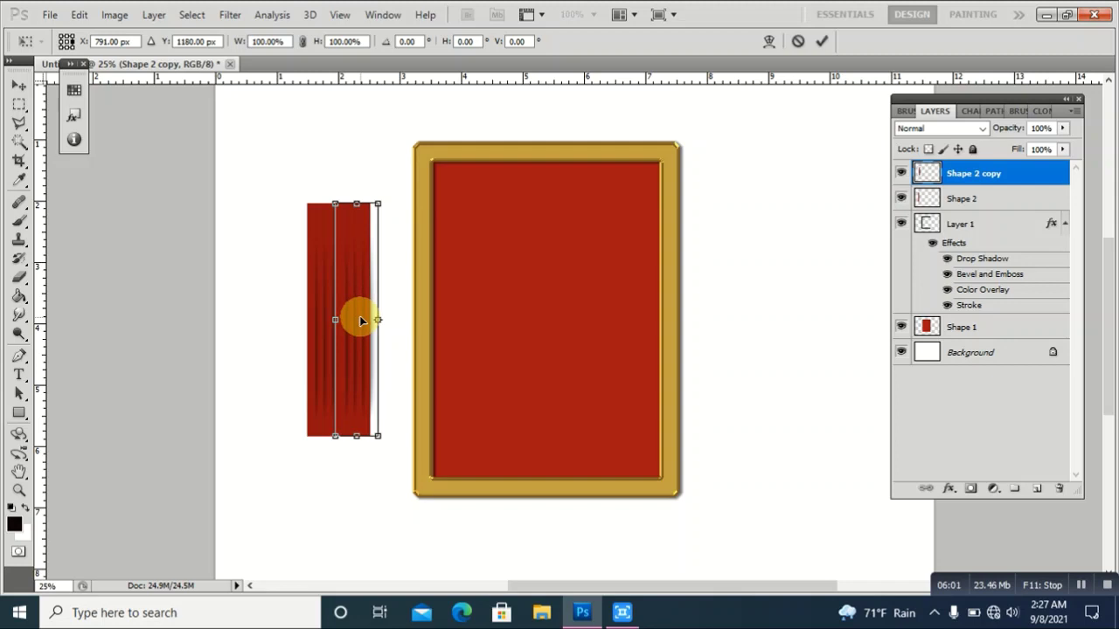
left_click_drag(361, 321, 371, 318)
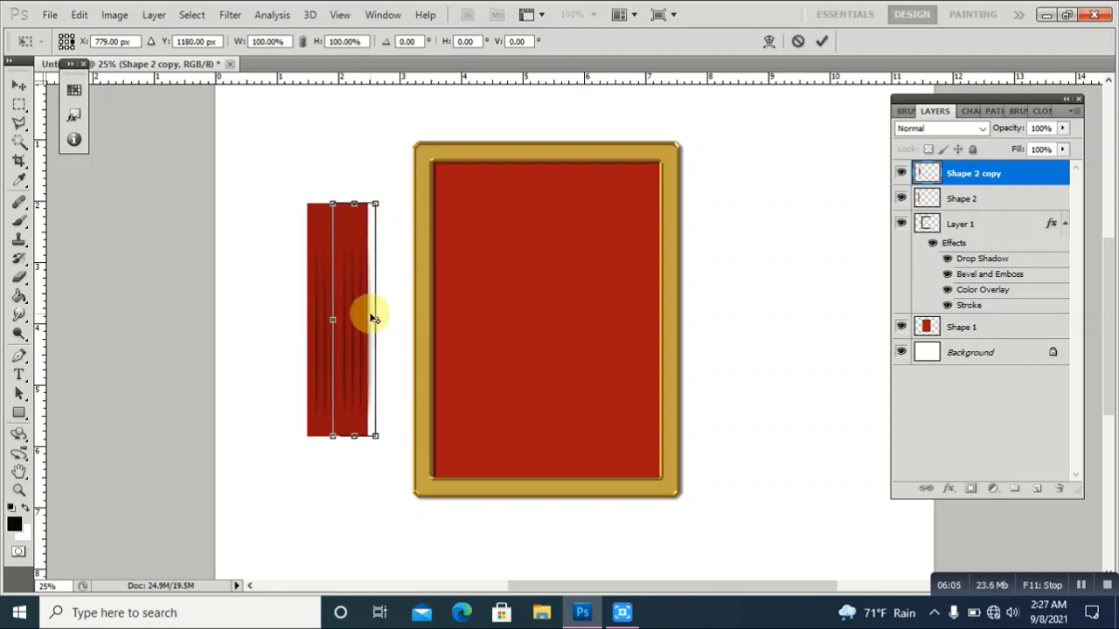
key("Return")
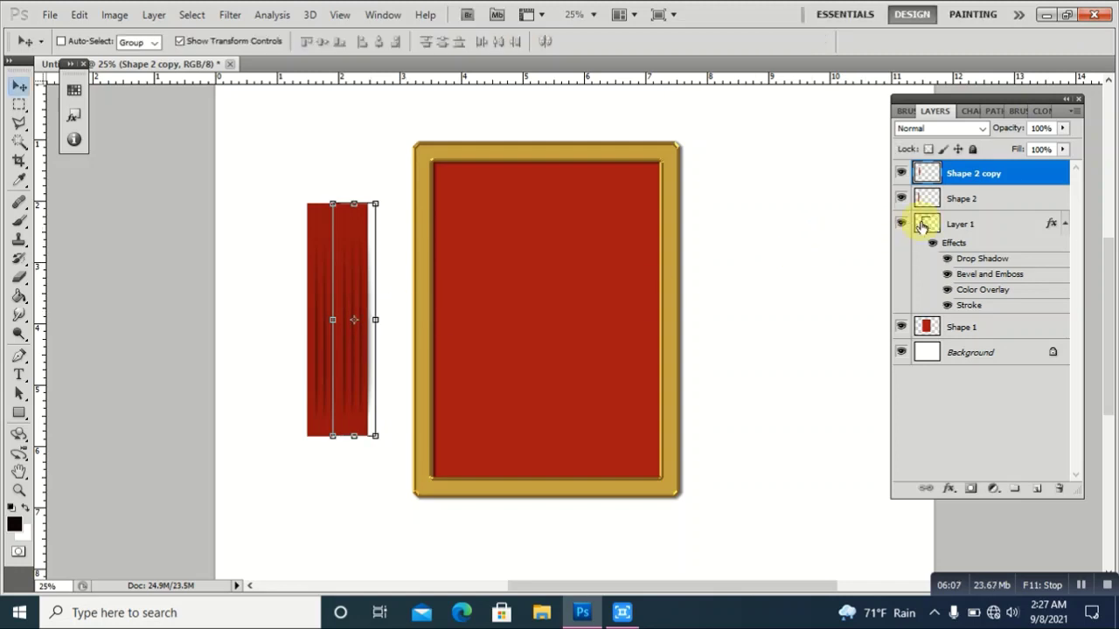
- Merge Shape 2 and its copy into one wider bar and move it left
left_click(995, 207, "shift")
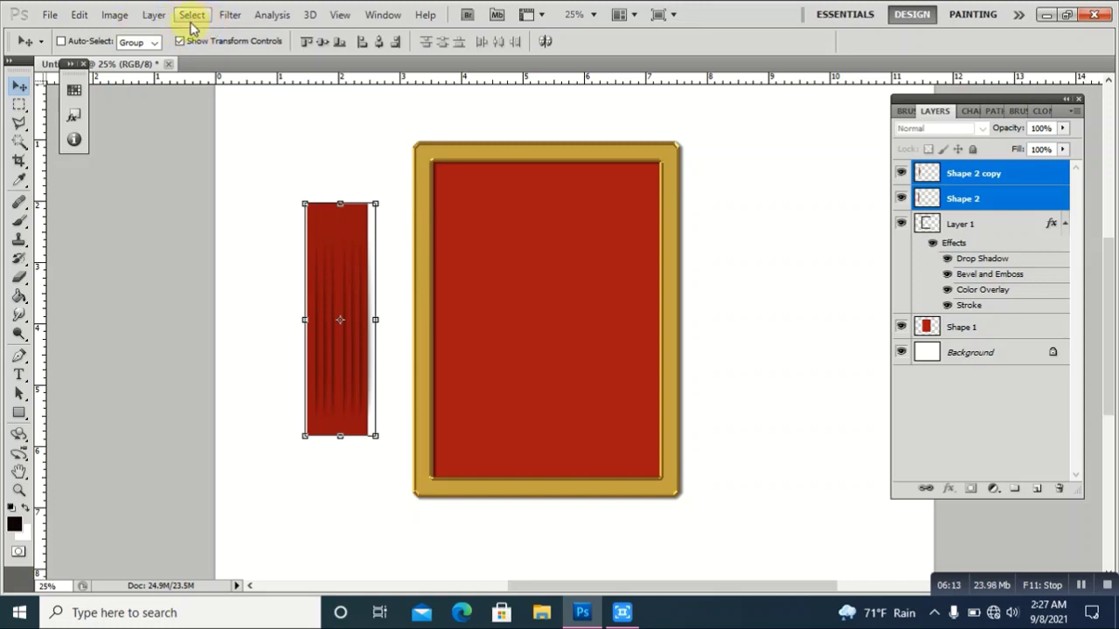
left_click(155, 15)
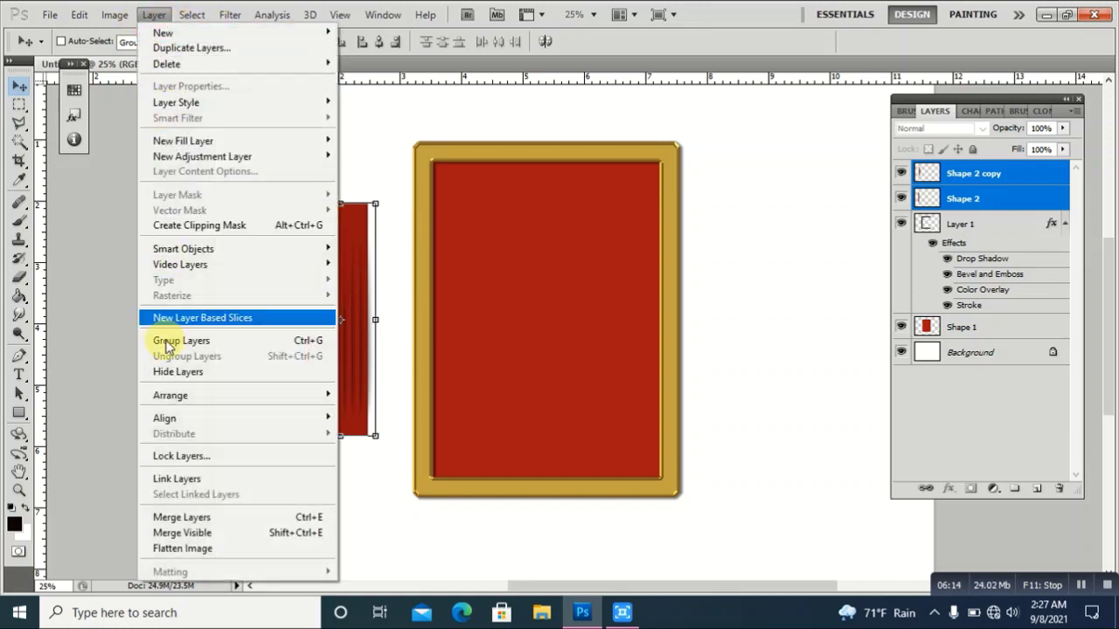
left_click(161, 516)
left_click_drag(329, 344, 267, 346)
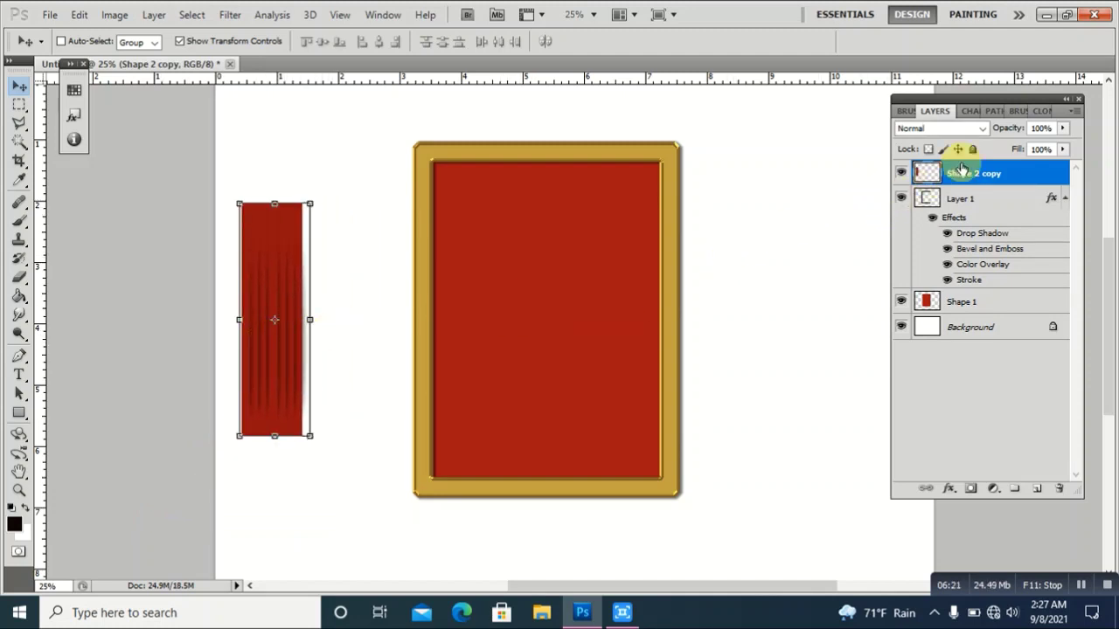
- Duplicate Shape 2 copy and place the duplicate strip flush beside the original
right_click(967, 174)
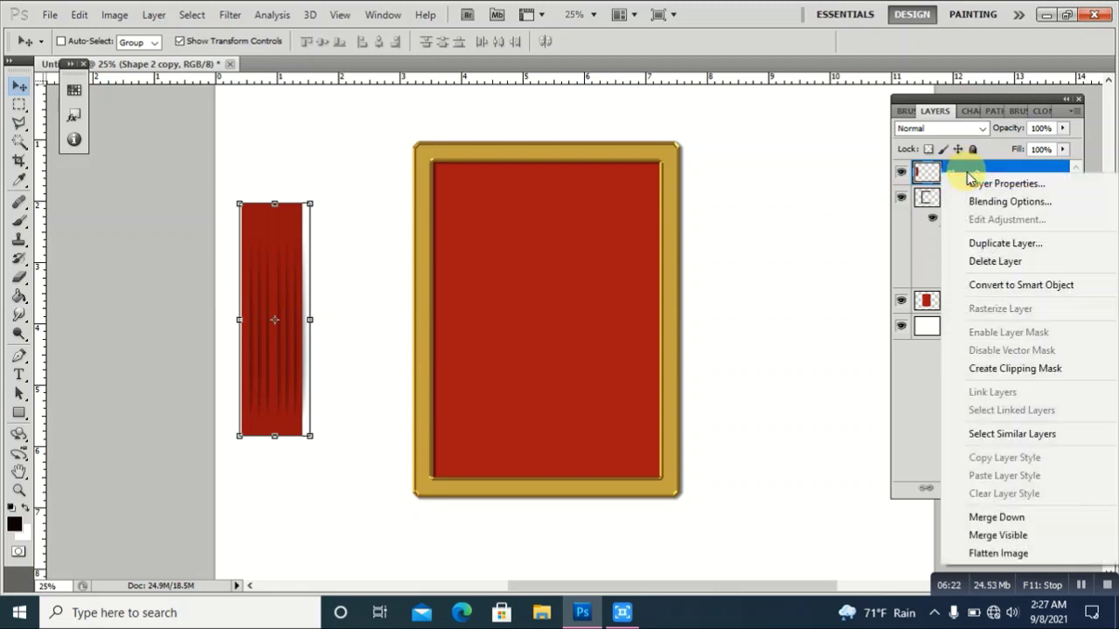
left_click(996, 244)
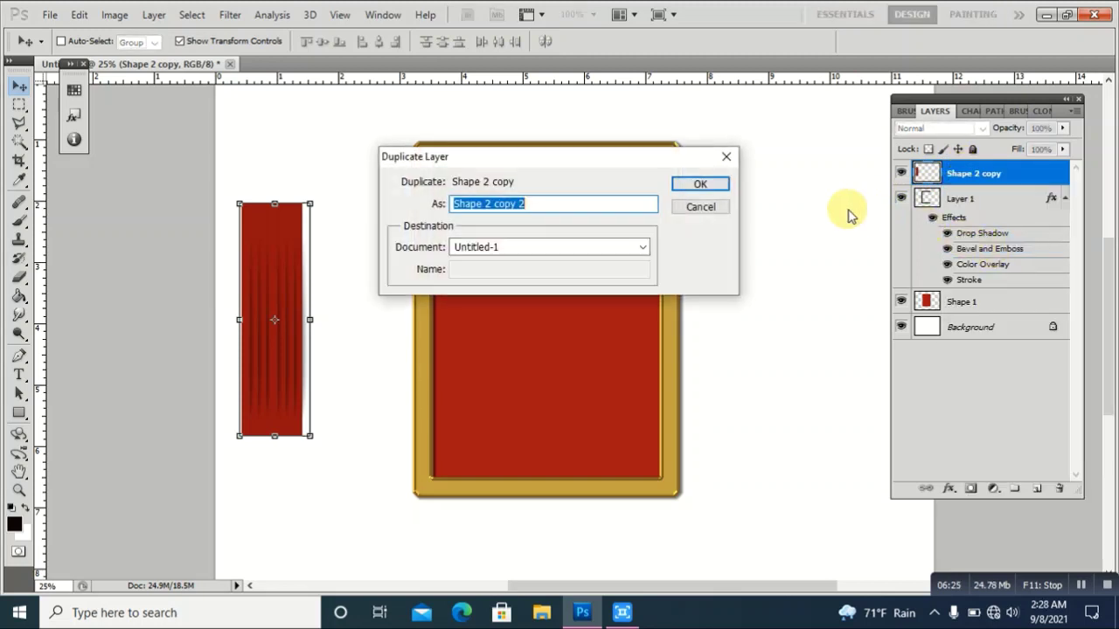
key("ctrl+j")
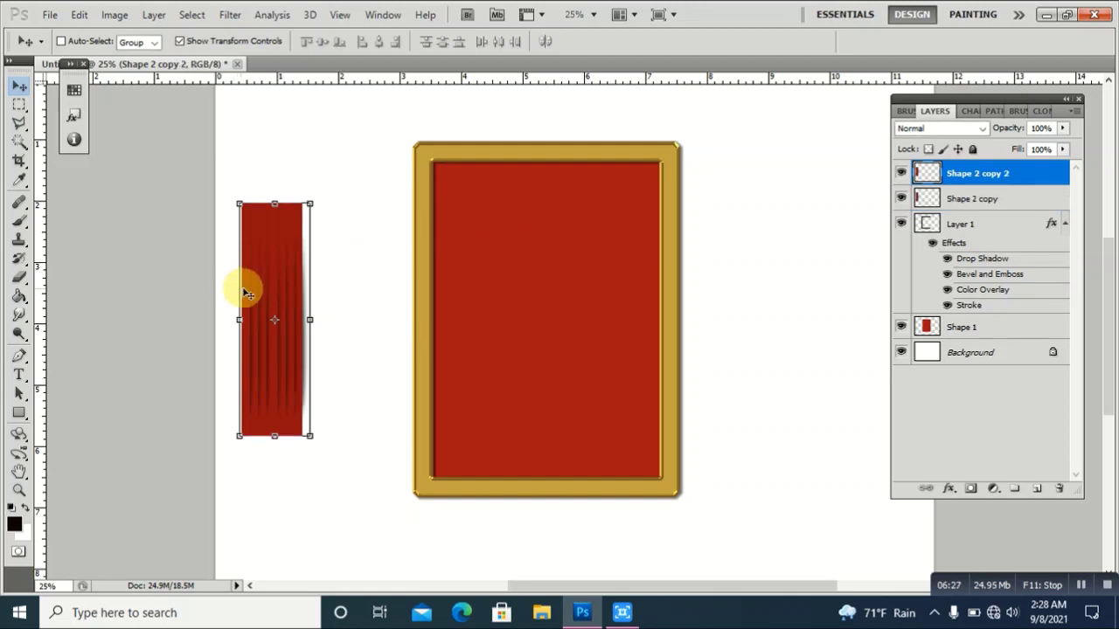
left_click_drag(250, 288, 323, 294)
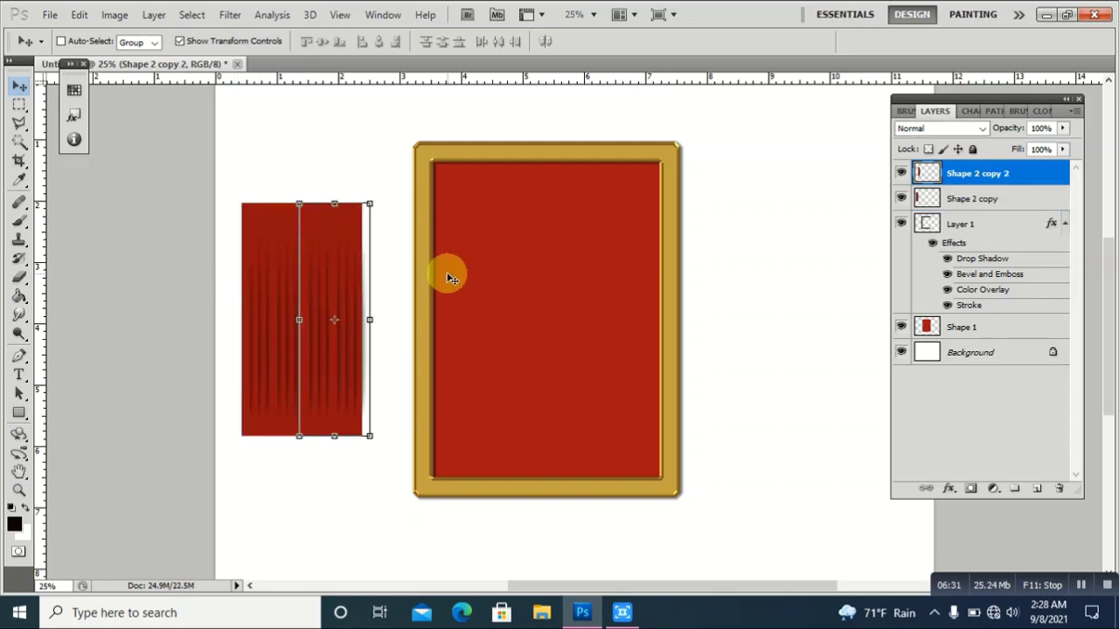
key("shift+Left")
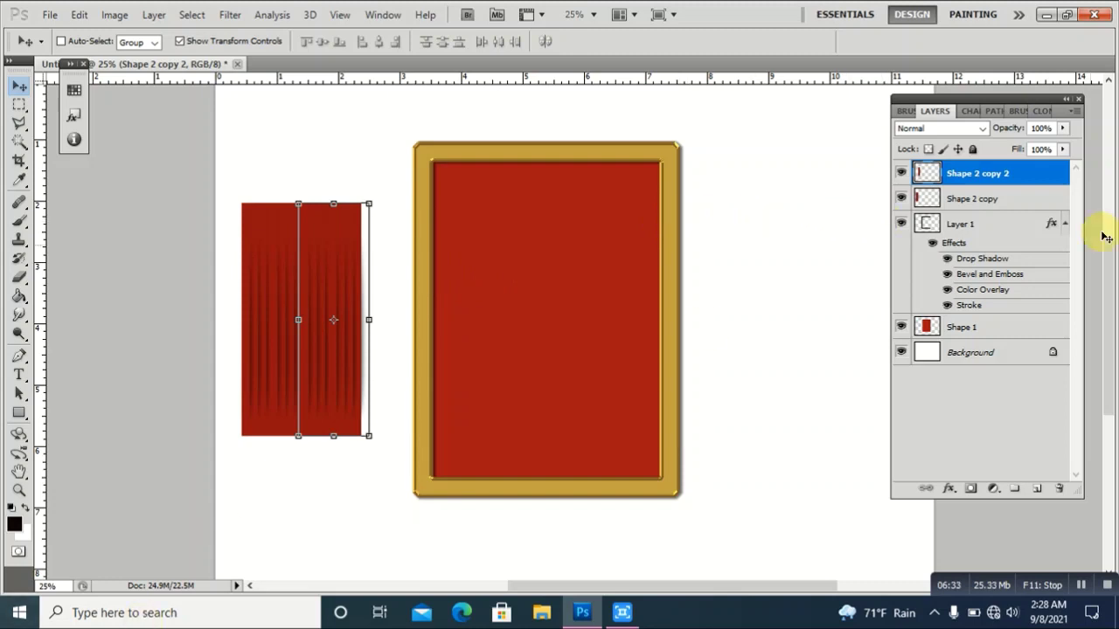
- Merge both strip layers into a single Shape 2 copy 2 layer
left_click(1019, 201, "shift")
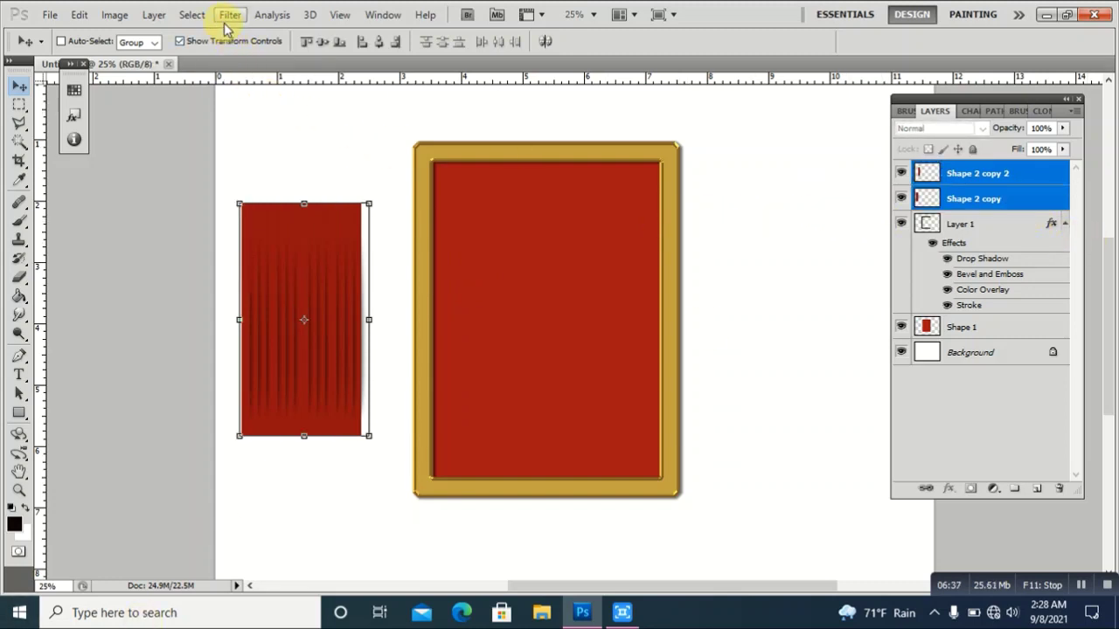
left_click(154, 14)
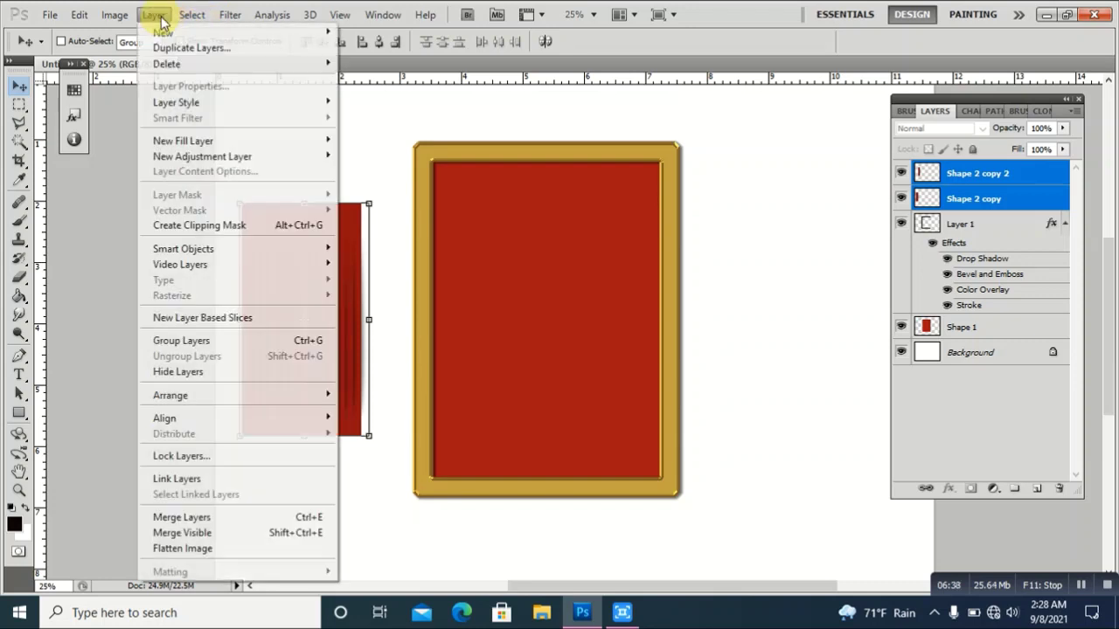
left_click(166, 520)
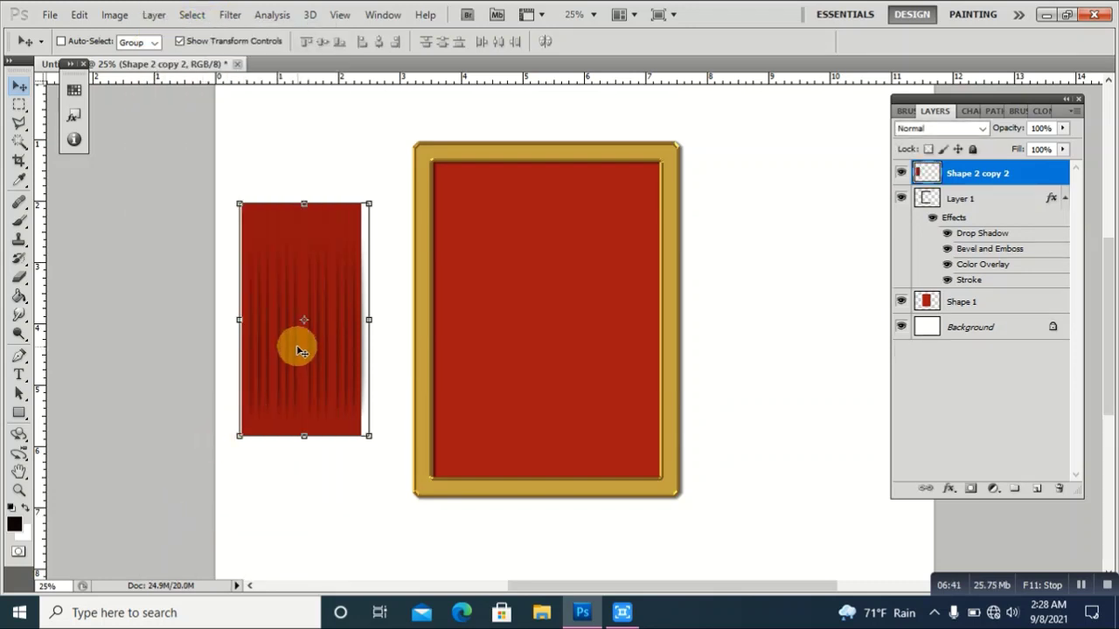
- Move the striped panel over the frame, rotate it about 16°, and scale it to roughly 178% by 172%
left_click_drag(298, 351, 539, 336)
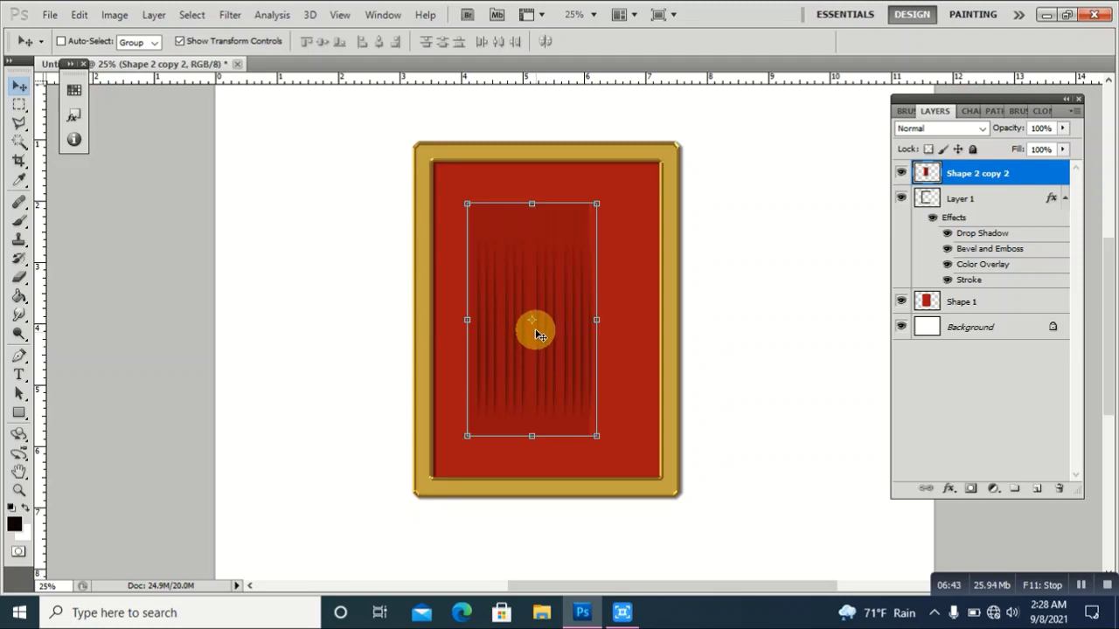
left_click_drag(610, 198, 629, 231)
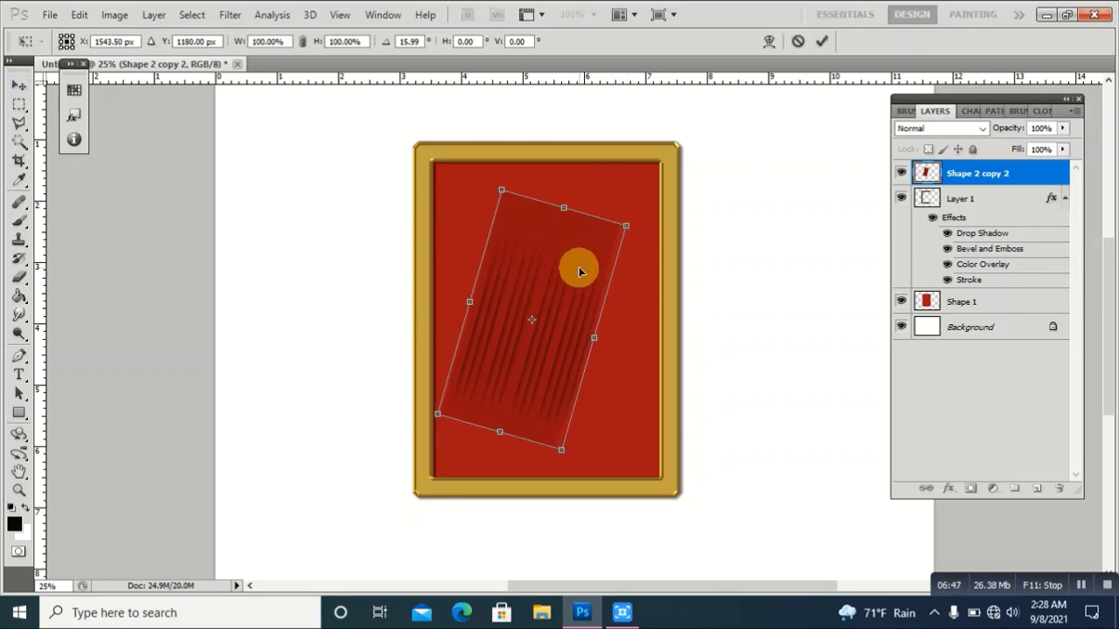
left_click_drag(580, 267, 559, 317)
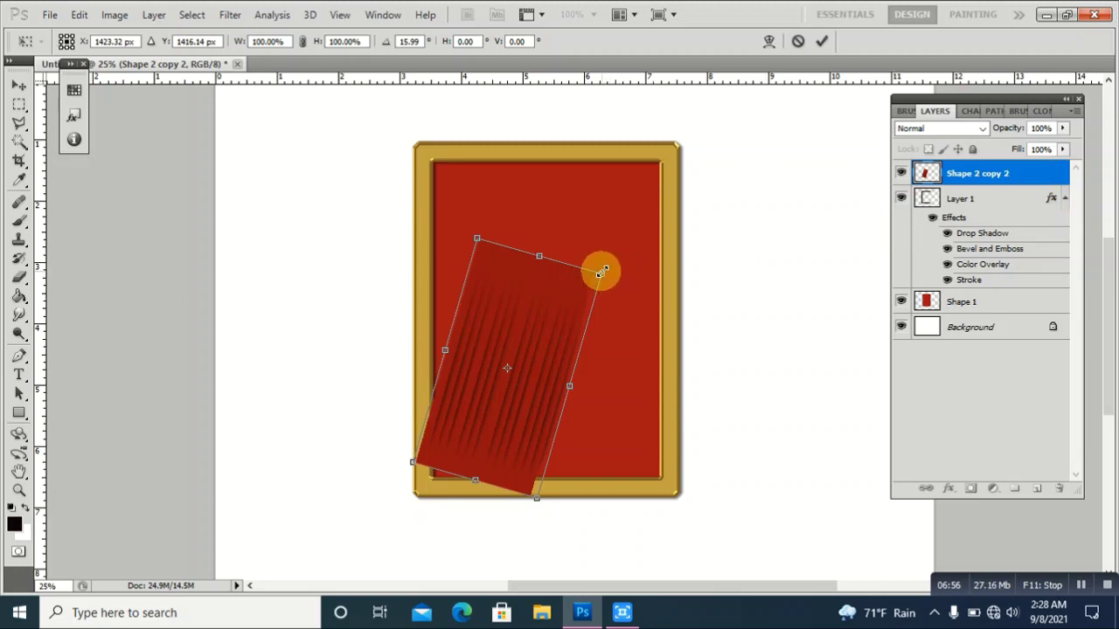
left_click_drag(601, 273, 717, 152)
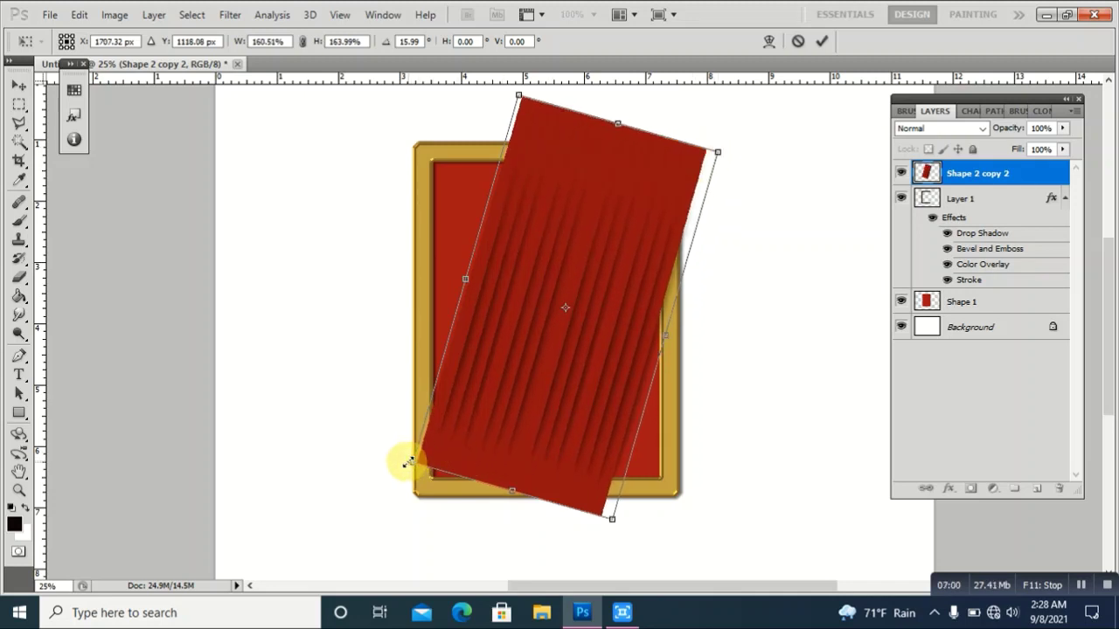
left_click_drag(408, 462, 385, 474)
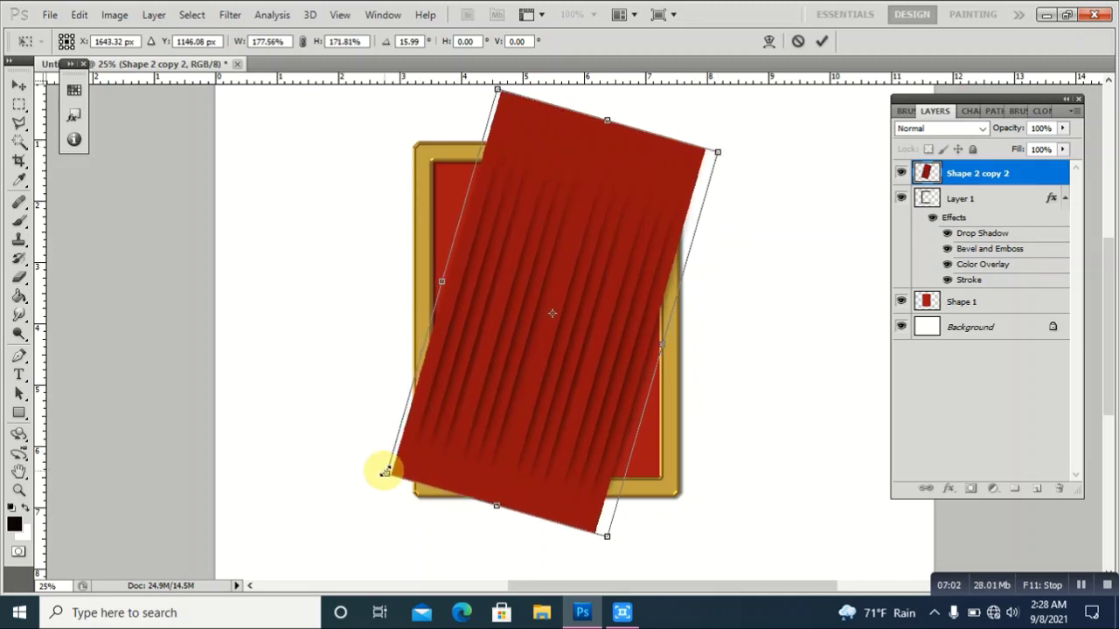
left_click(822, 42)
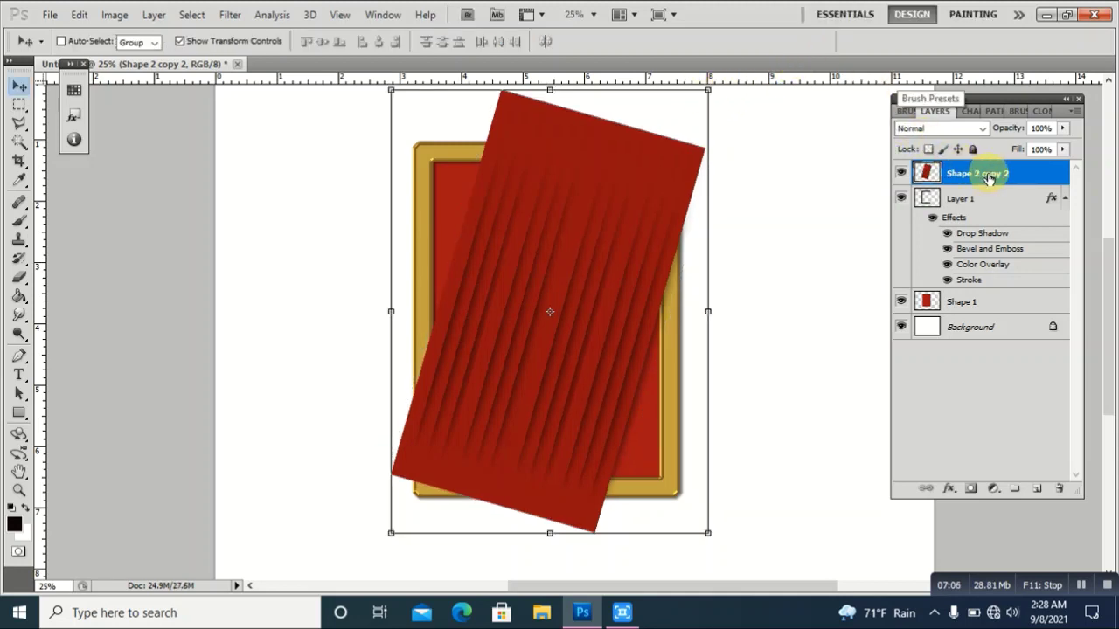
- Duplicate Shape 2 copy 2 as Shape 2 copy 3, rotate it about -47°, and stretch it across the panel
right_click(988, 176)
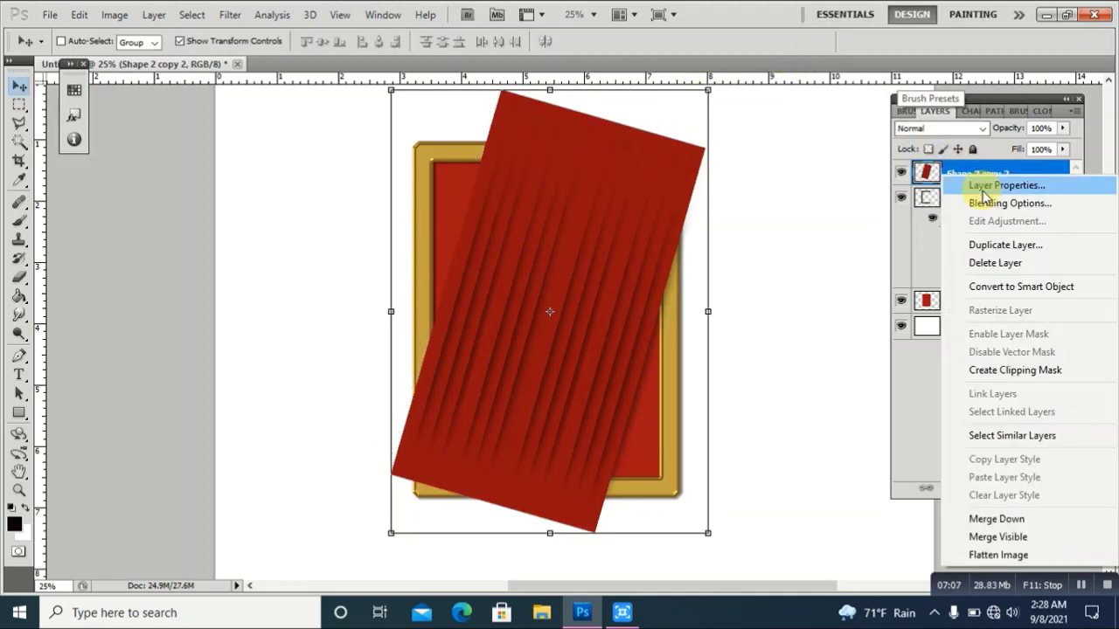
left_click(992, 245)
left_click(702, 183)
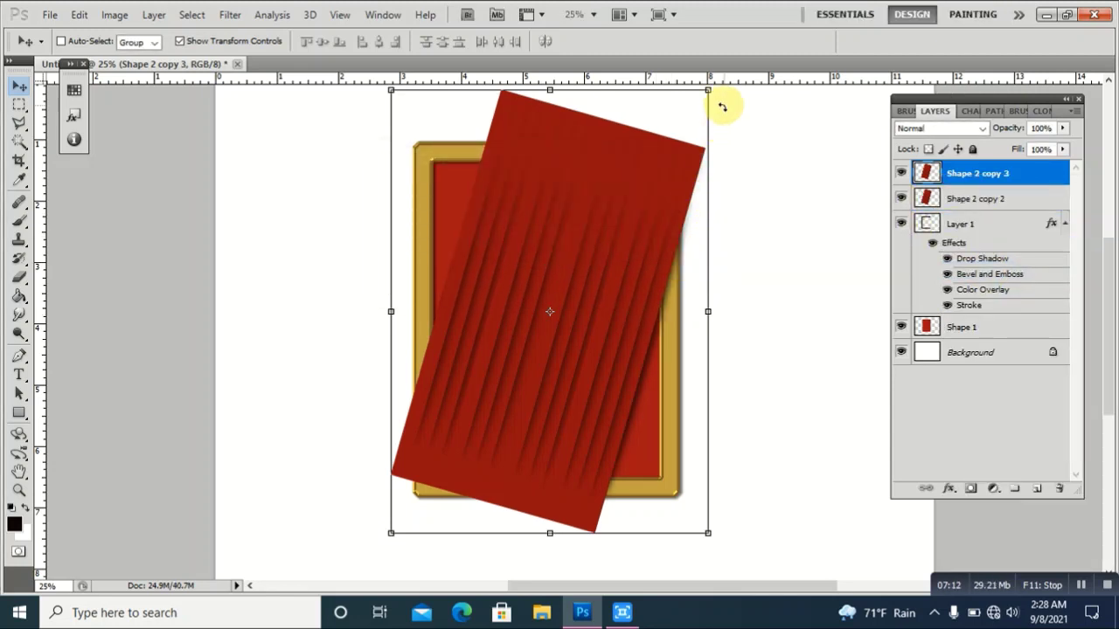
mouse_move(722, 106)
left_mouse_down()
mouse_move(620, 90)
mouse_move(519, 100)
left_mouse_up()
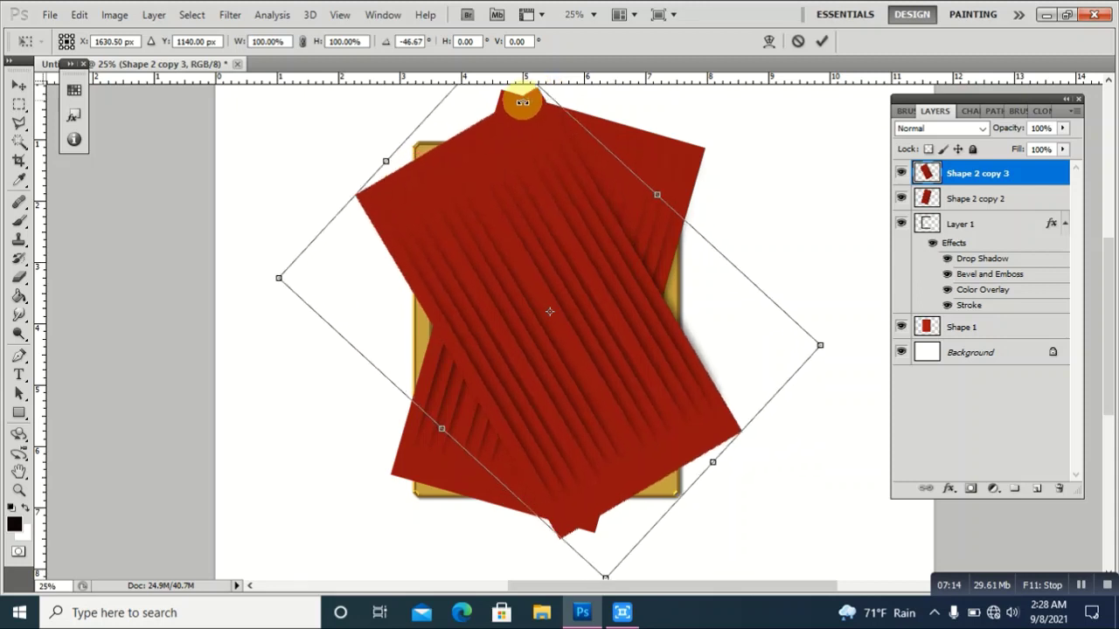
left_click_drag(385, 147, 365, 127)
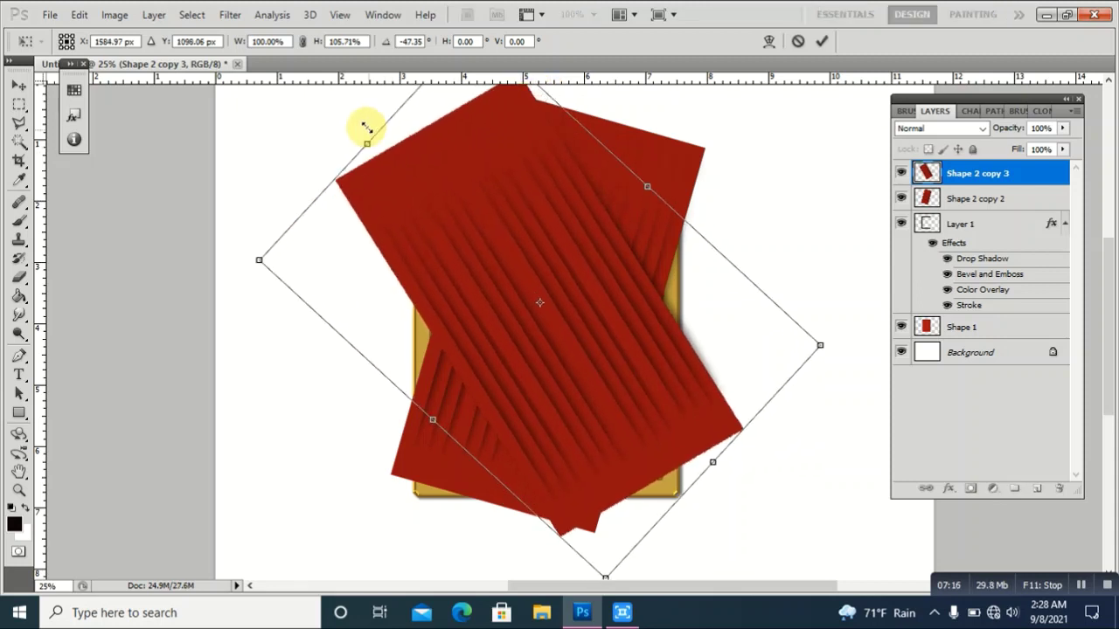
left_click_drag(712, 458, 733, 477)
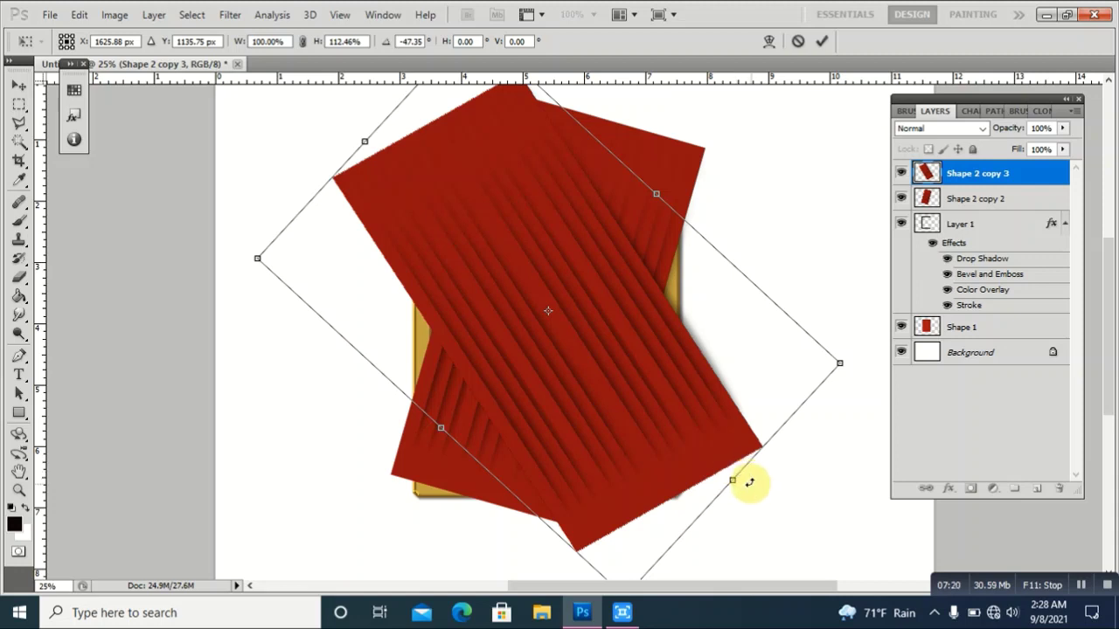
key("Return")
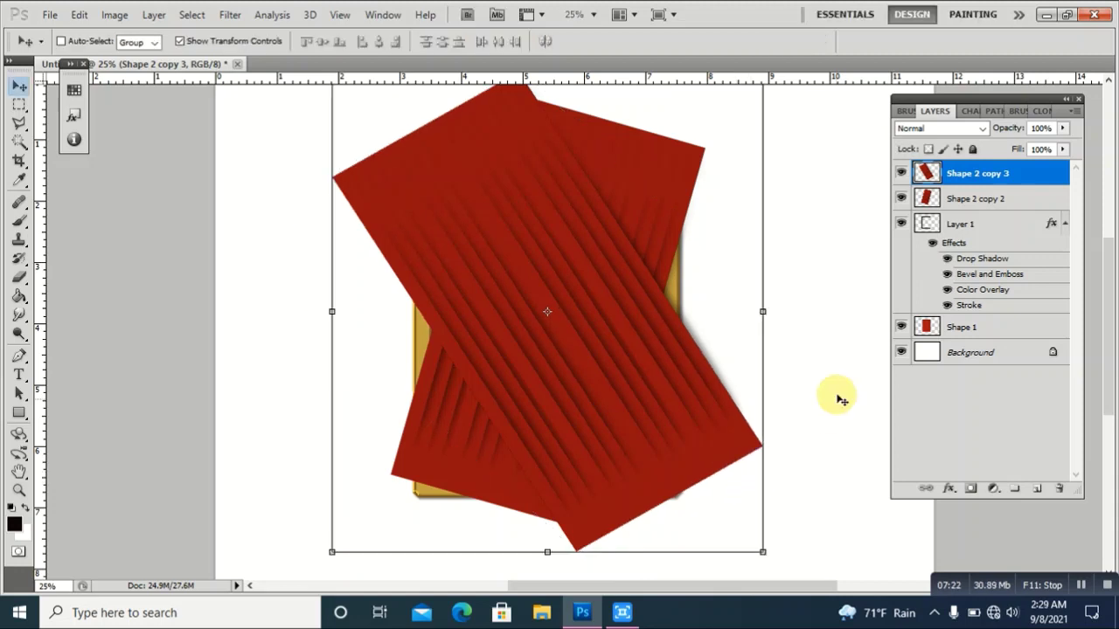
- Move Layer 1's gold frame to the top of the stack and hide Shape 2 copy 3 and Shape 2 copy 2
left_click(960, 200, "shift")
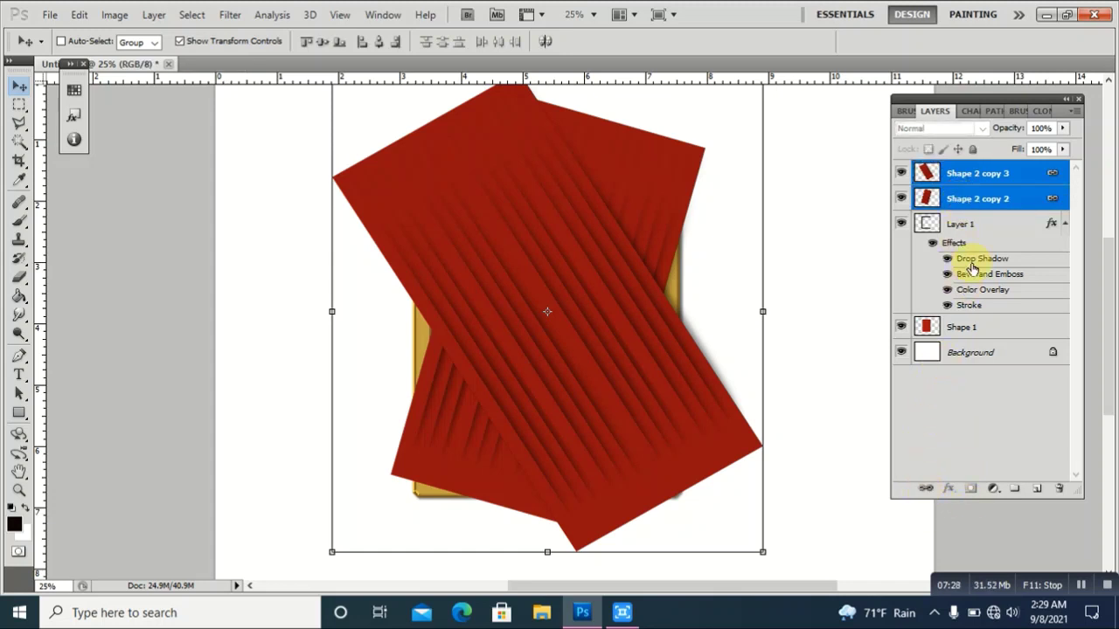
left_click_drag(979, 238, 975, 168)
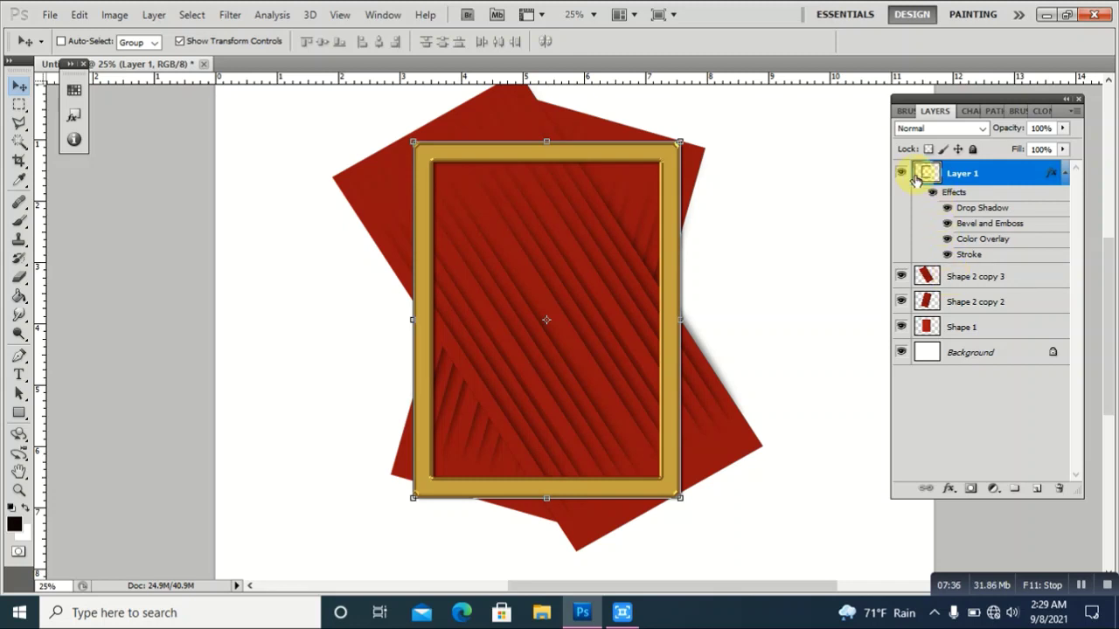
left_click(901, 277)
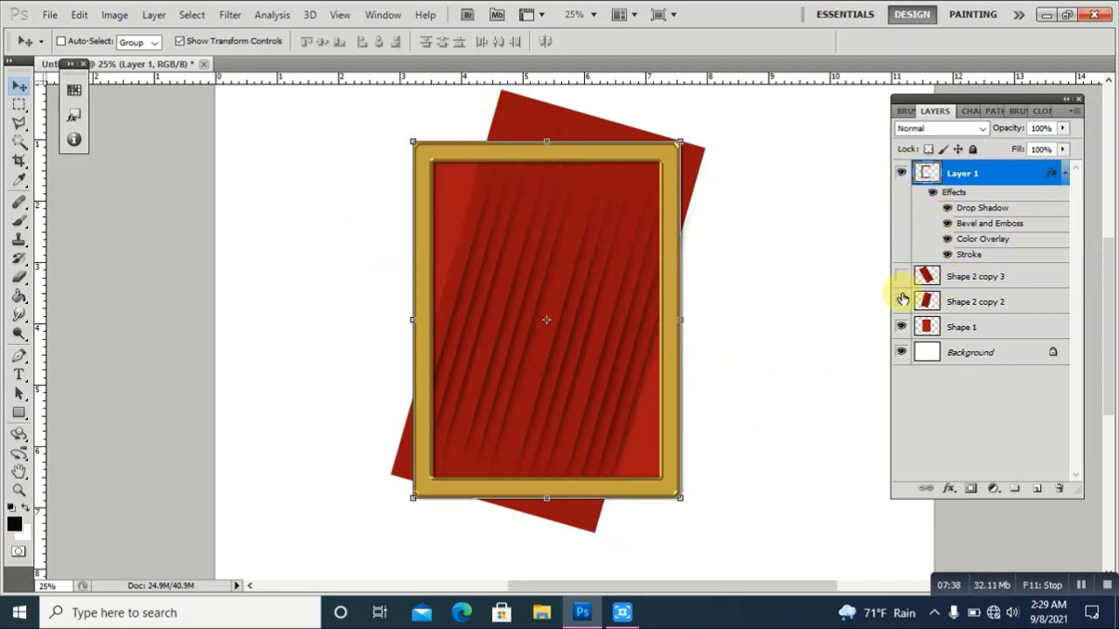
left_click(901, 302)
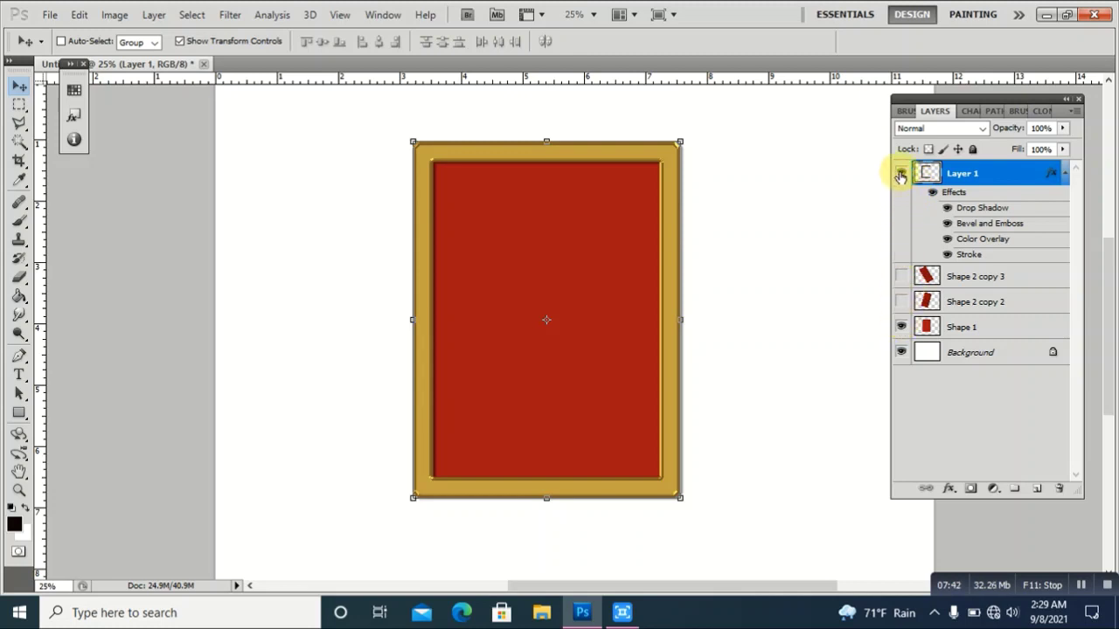
- Shrink the Layer 1 gold frame to about 92% width and 94% height from opposite corners
left_click(901, 175)
left_click(900, 175)
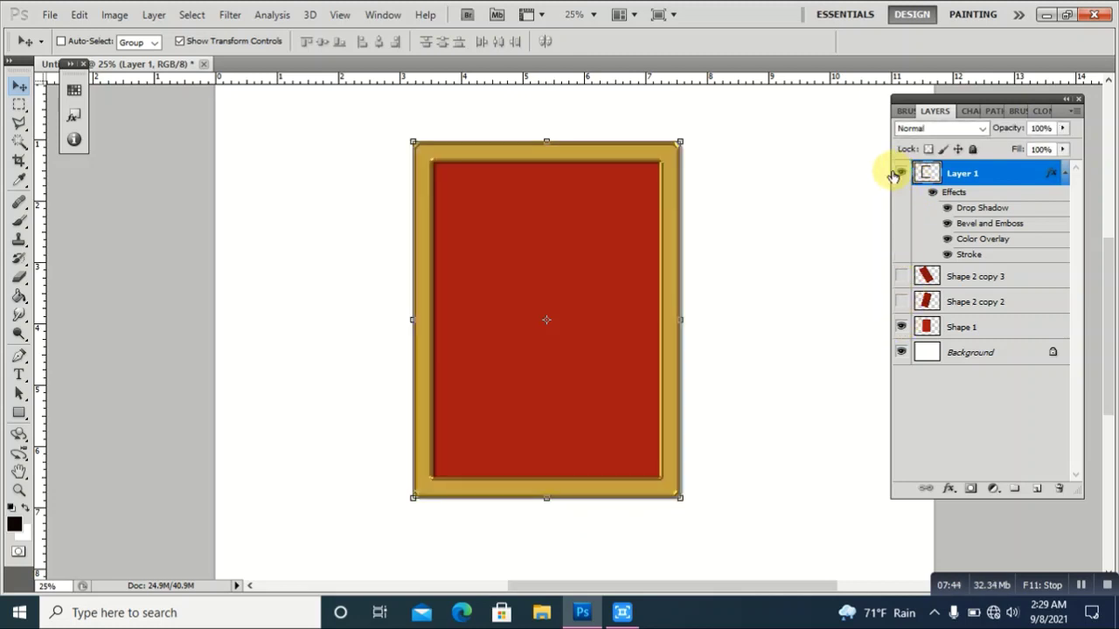
mouse_move(412, 140)
left_mouse_down()
mouse_move(430, 164)
mouse_move(422, 152)
left_mouse_up()
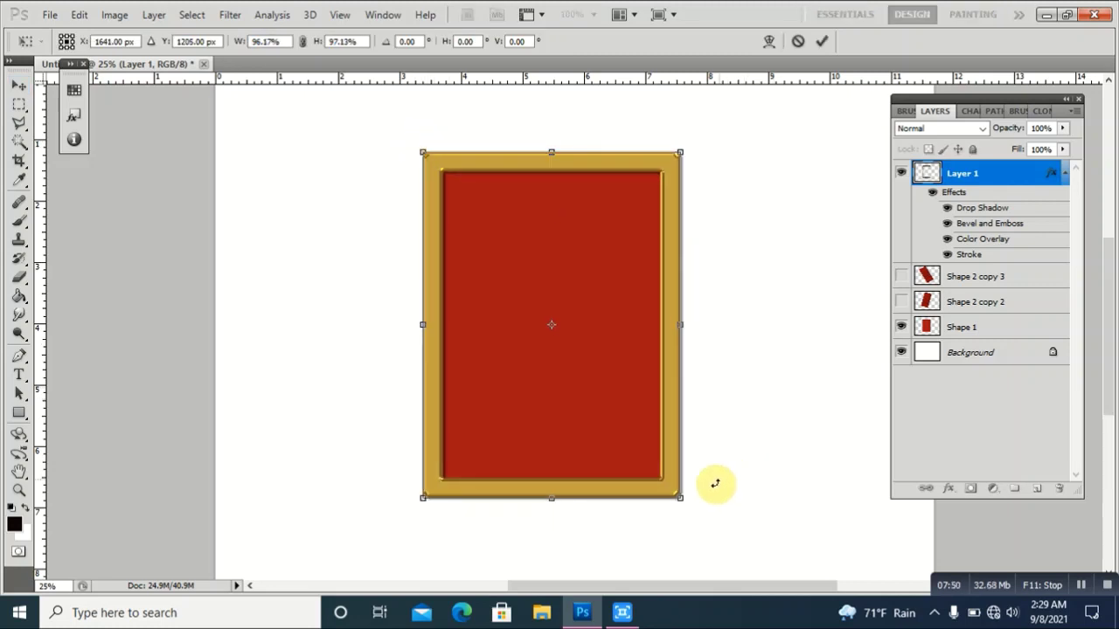
mouse_move(680, 497)
left_mouse_down()
mouse_move(656, 469)
mouse_move(666, 485)
left_mouse_up()
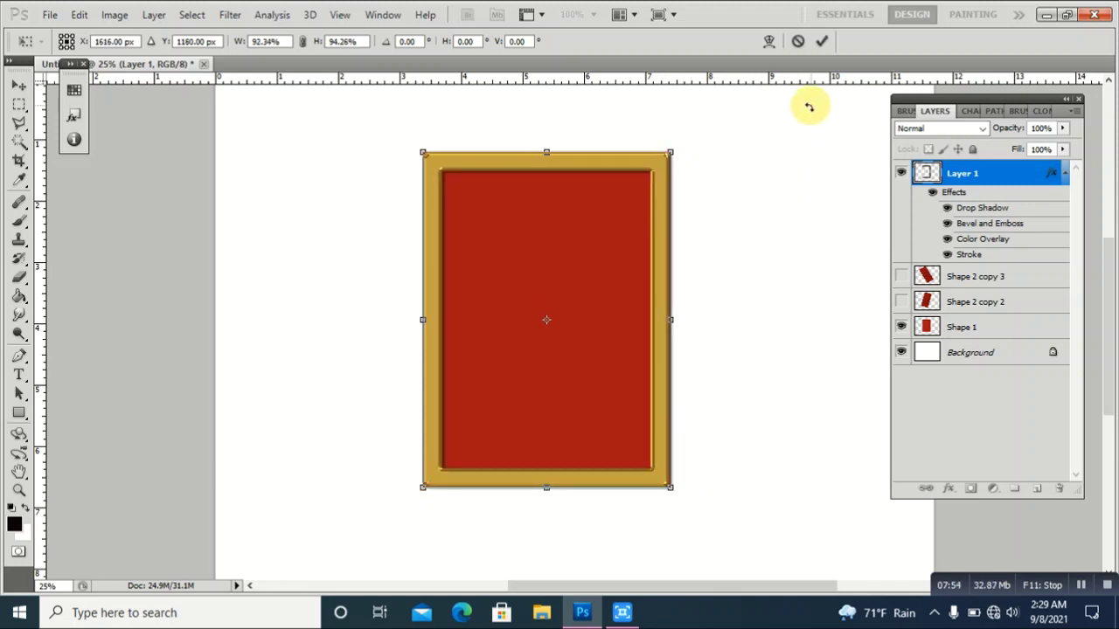
left_click(820, 42)
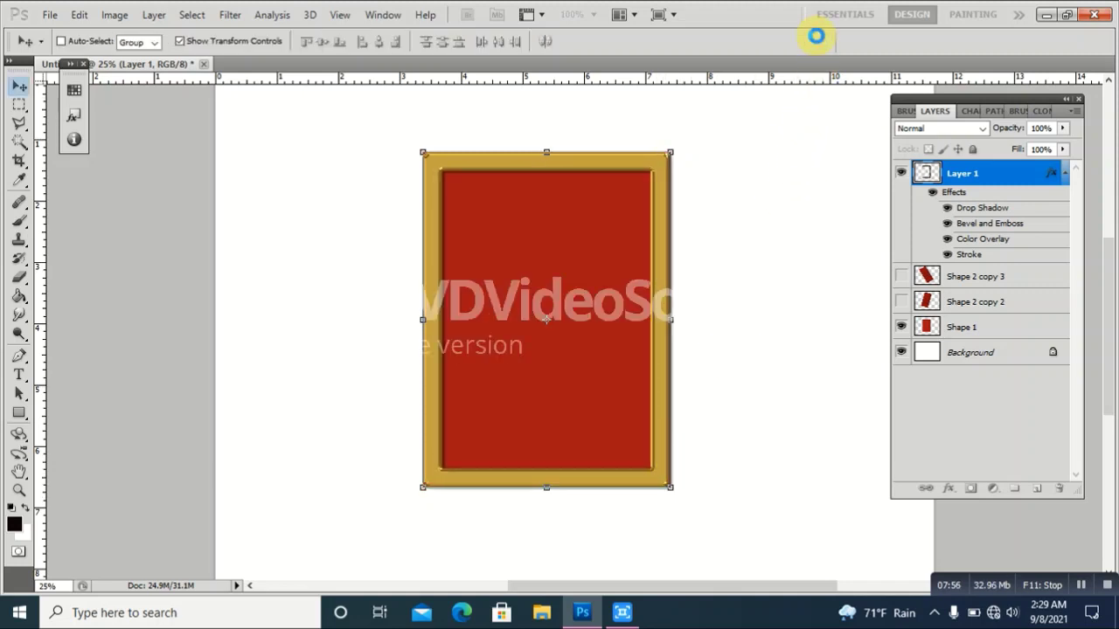
- Show both tilted panel copies again and unlink Shape 2 copy 2 from Shape 2 copy 3
left_click(901, 276)
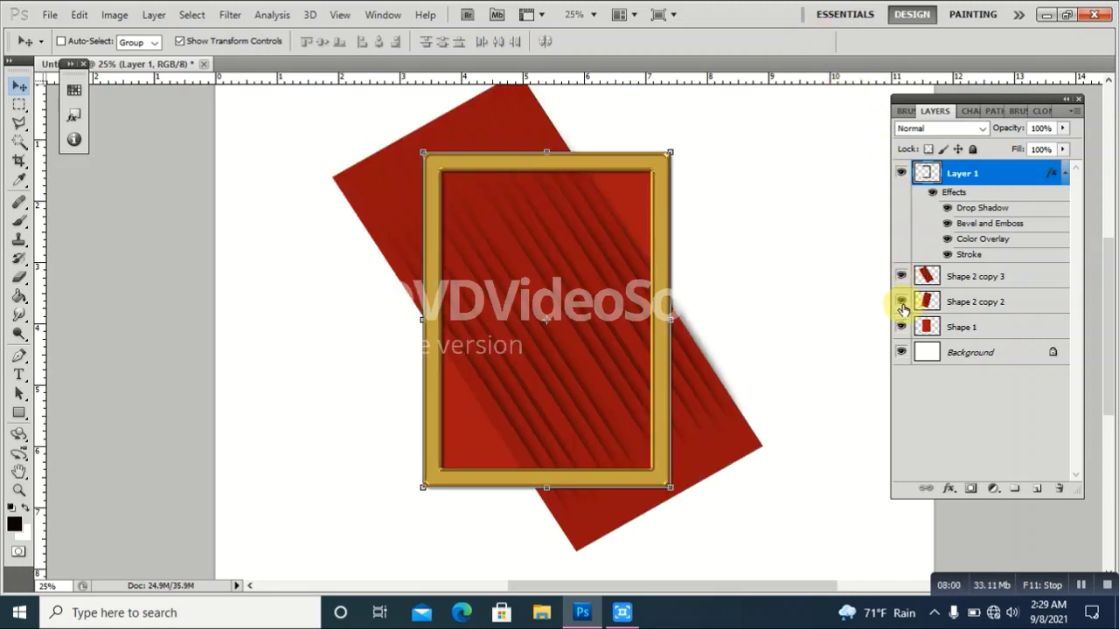
left_click(902, 301)
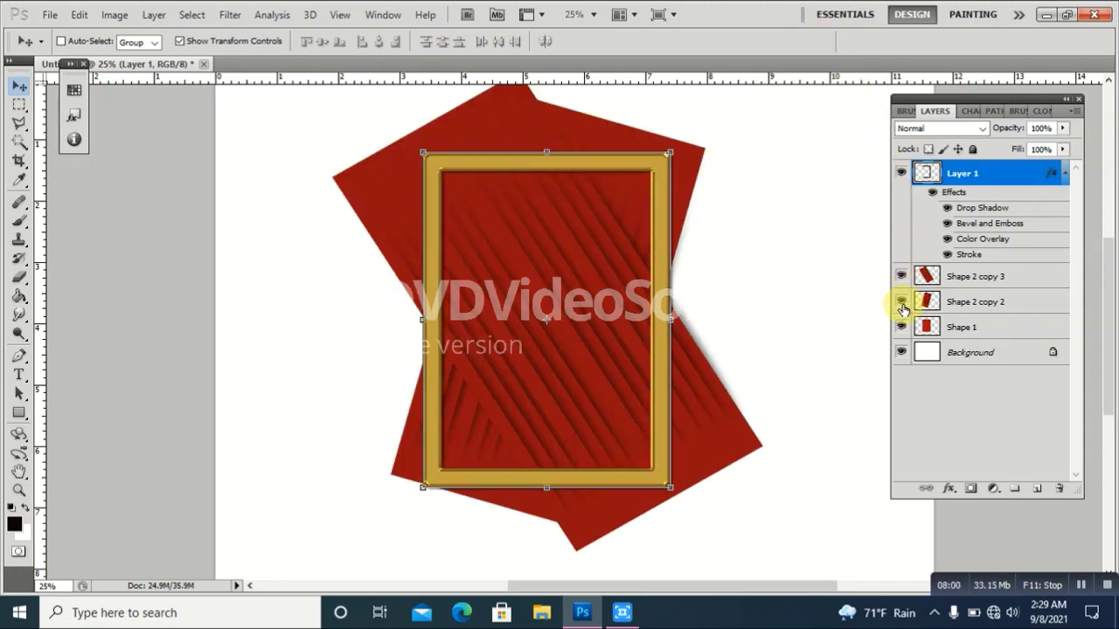
left_click(957, 304)
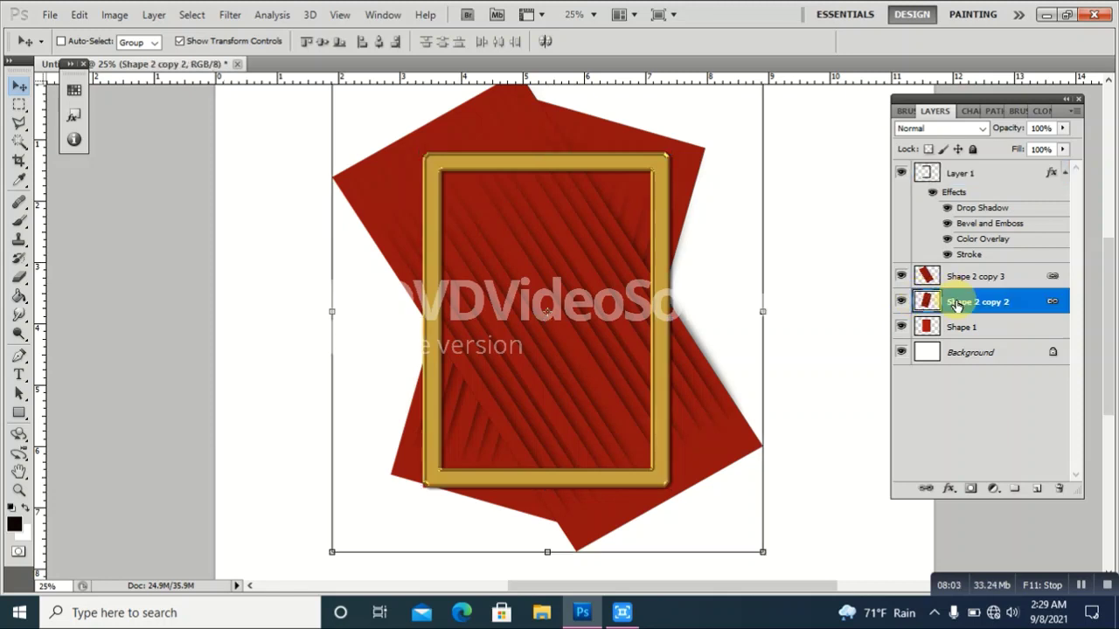
left_click(1050, 303)
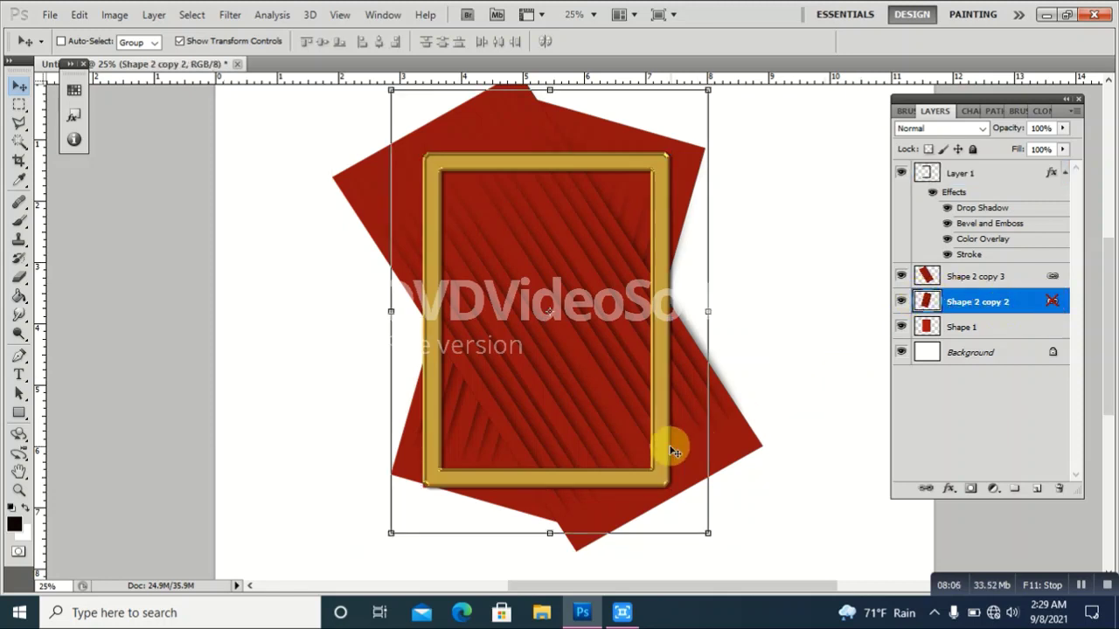
left_click(901, 306)
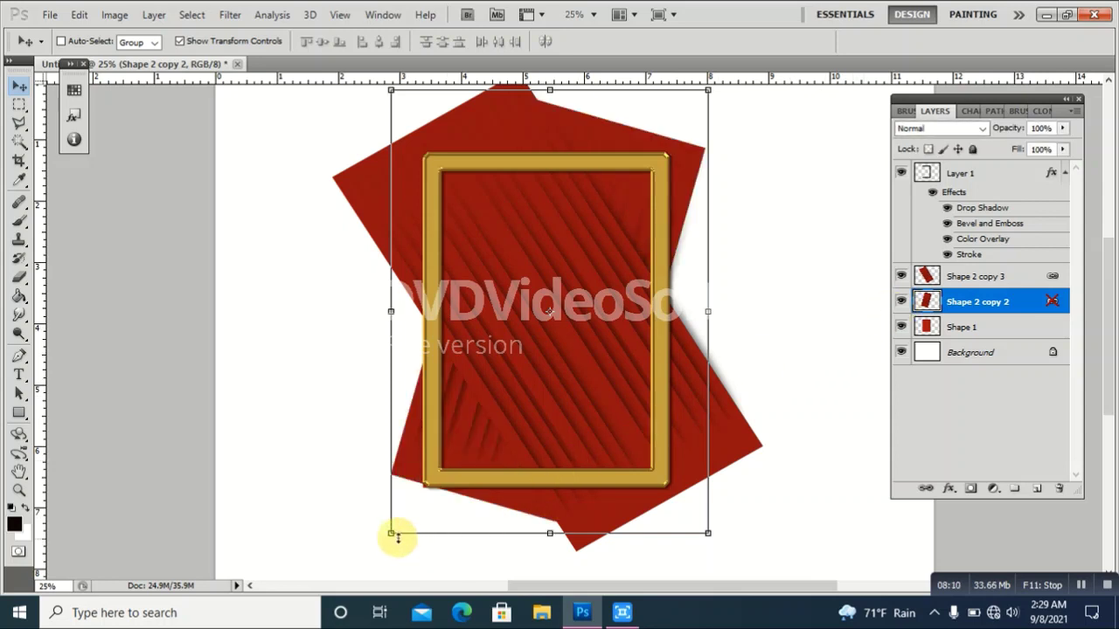
- Enlarge Shape 2 copy 2, narrow its left side, and nudge it up and right
left_click_drag(396, 537, 383, 551)
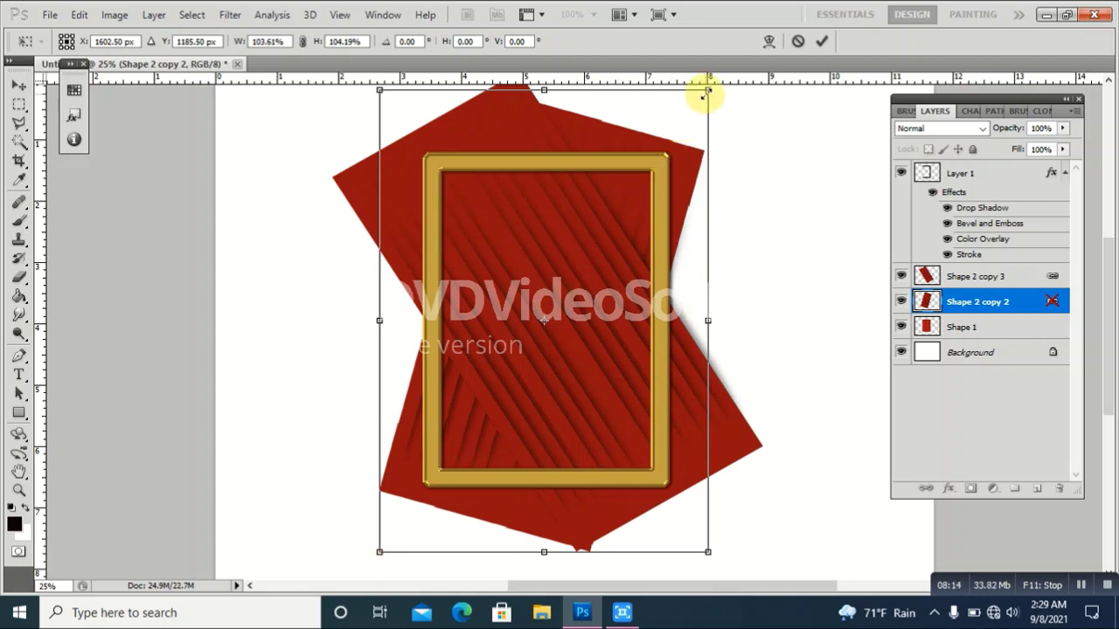
mouse_move(708, 90)
left_mouse_down()
mouse_move(739, 77)
mouse_move(744, 111)
left_mouse_up()
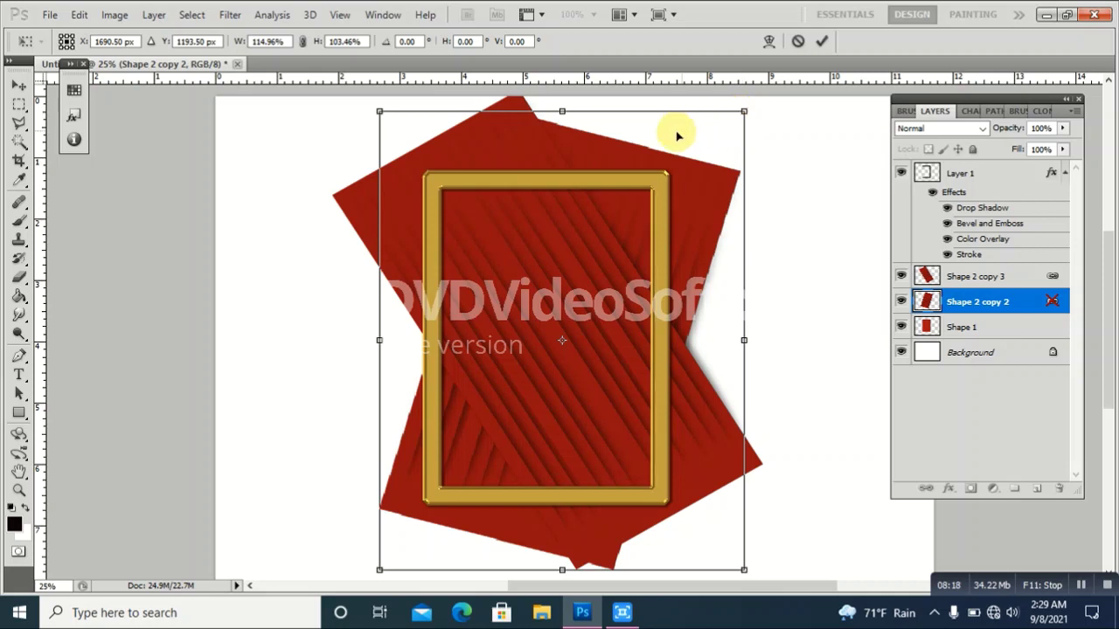
left_click_drag(379, 109, 407, 107)
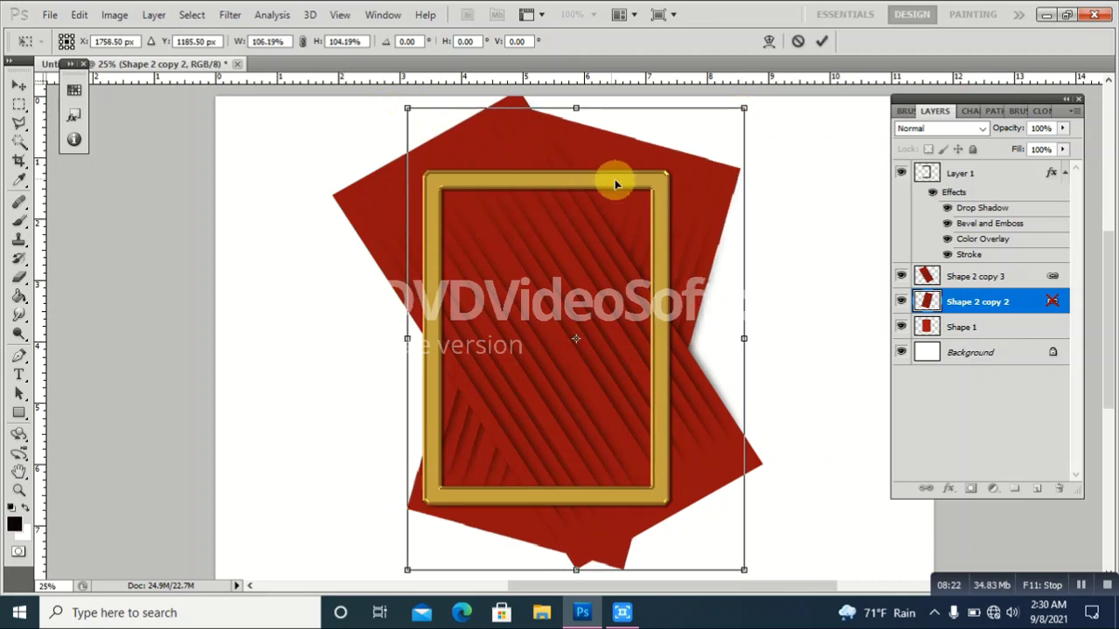
key("Up")
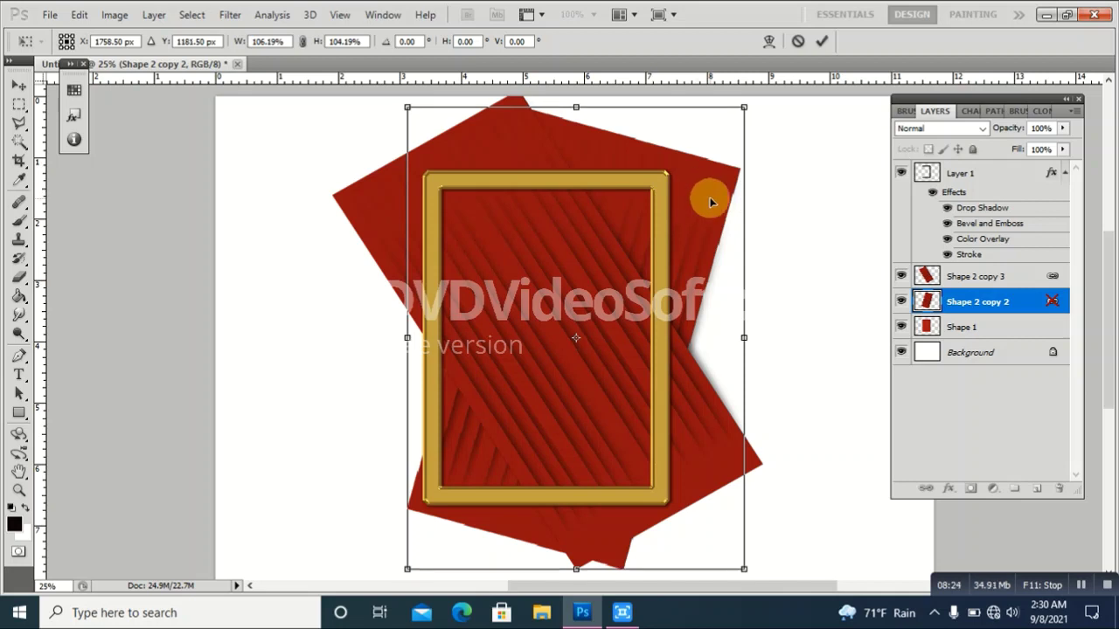
key("Up")
key("Up")
key("Up")
key("Right")
key("Right")
key("Right")
key("Right")
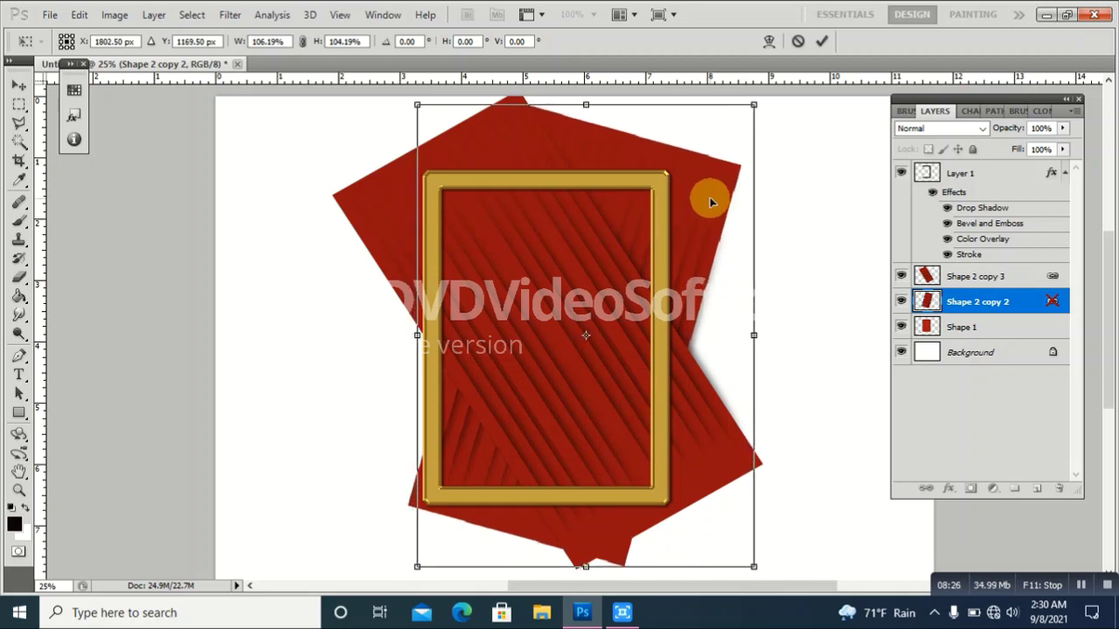
key("Right")
key("Right")
key("Right")
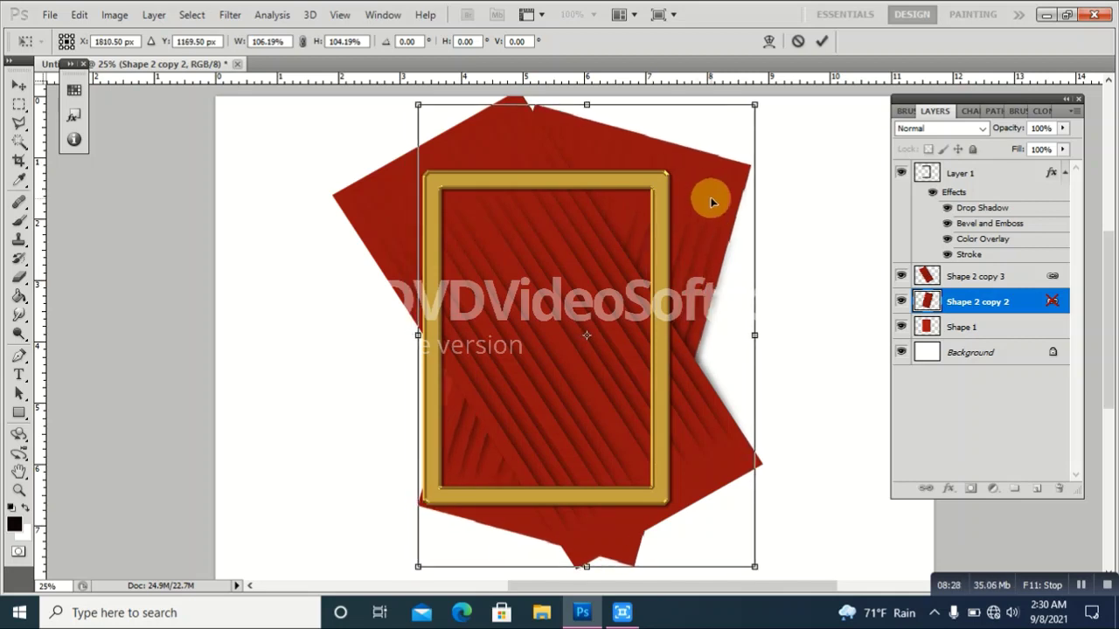
left_click(822, 41)
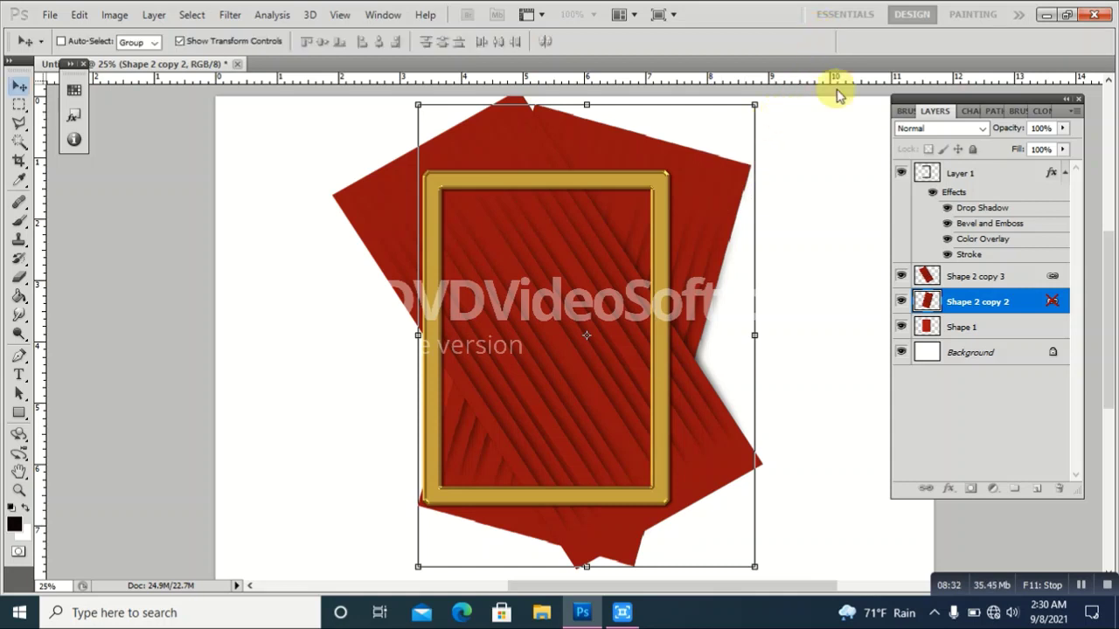
- Scale the Shape 2 copy 3 tilted red panel up to about 111%
left_click(964, 284)
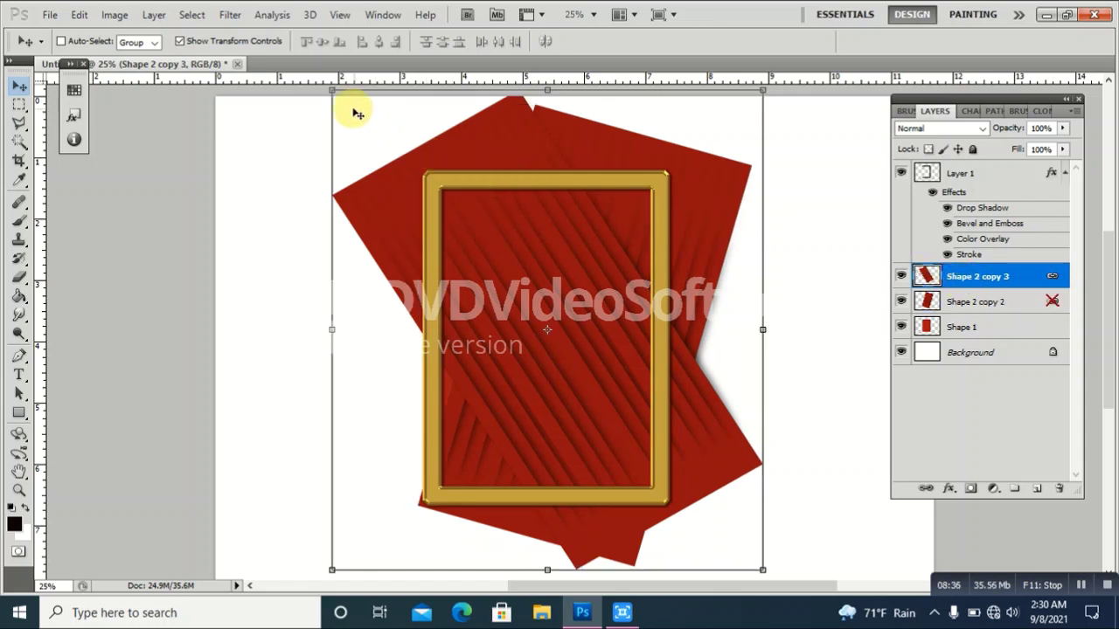
key("ctrl+t")
left_click_drag(328, 91, 305, 75)
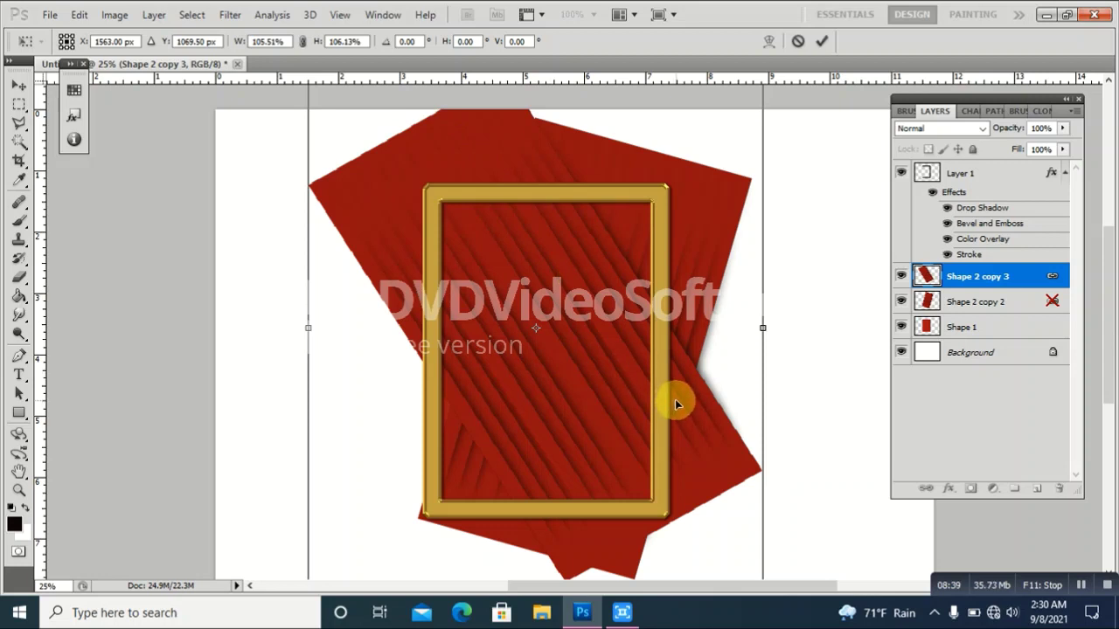
key("ctrl+minus")
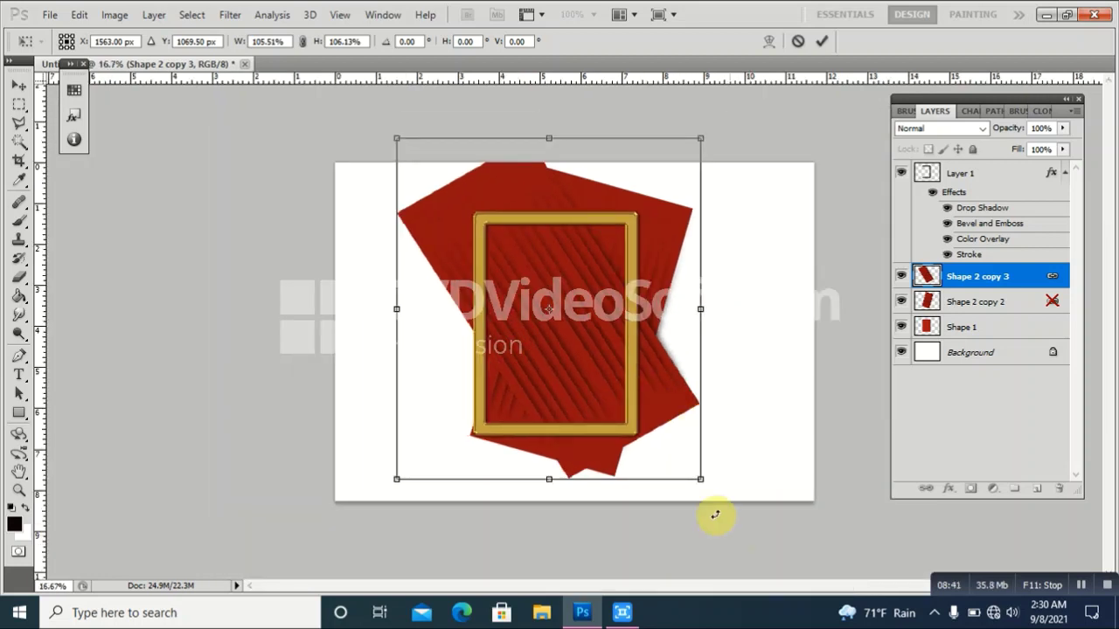
left_click_drag(699, 478, 713, 492)
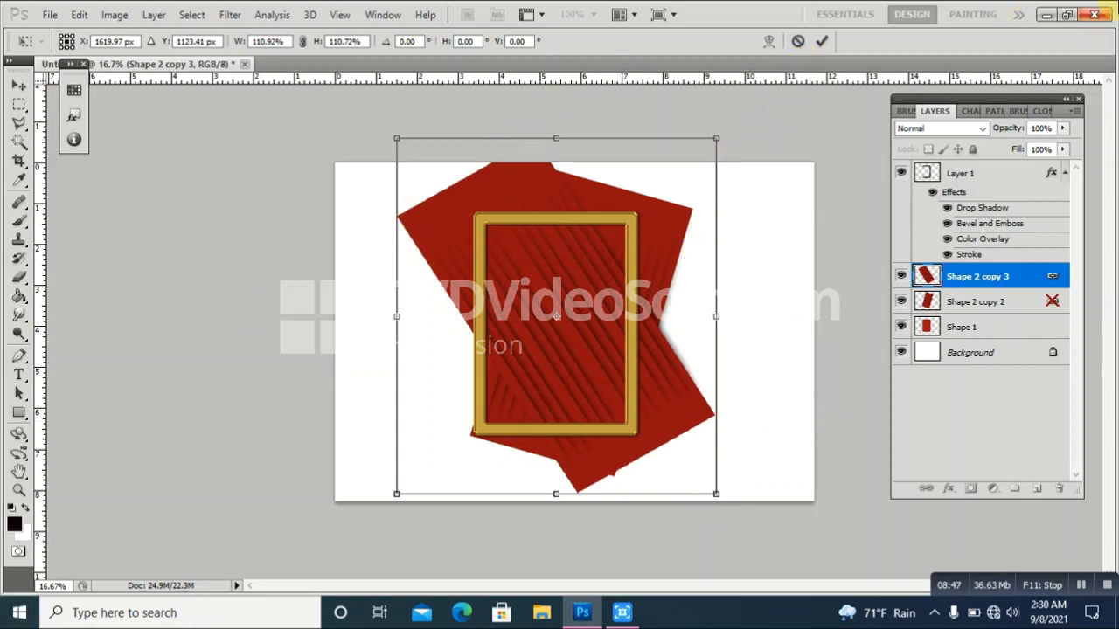
left_click(823, 43)
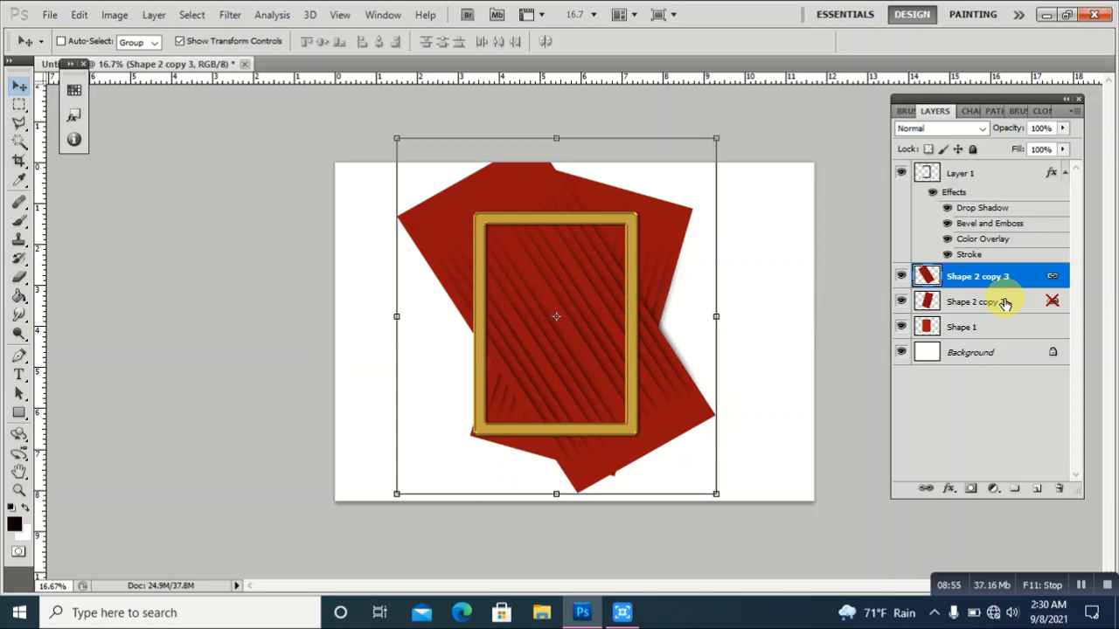
- Merge the two tilted panel copies into one layer and add a layer mask
left_click(1005, 303, "shift")
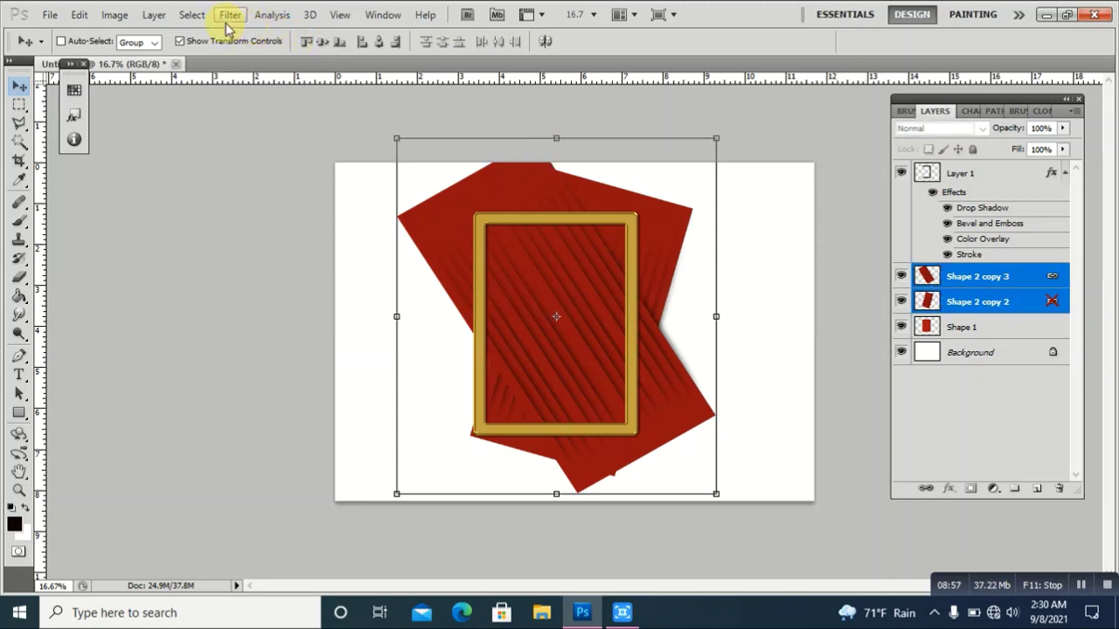
left_click(149, 16)
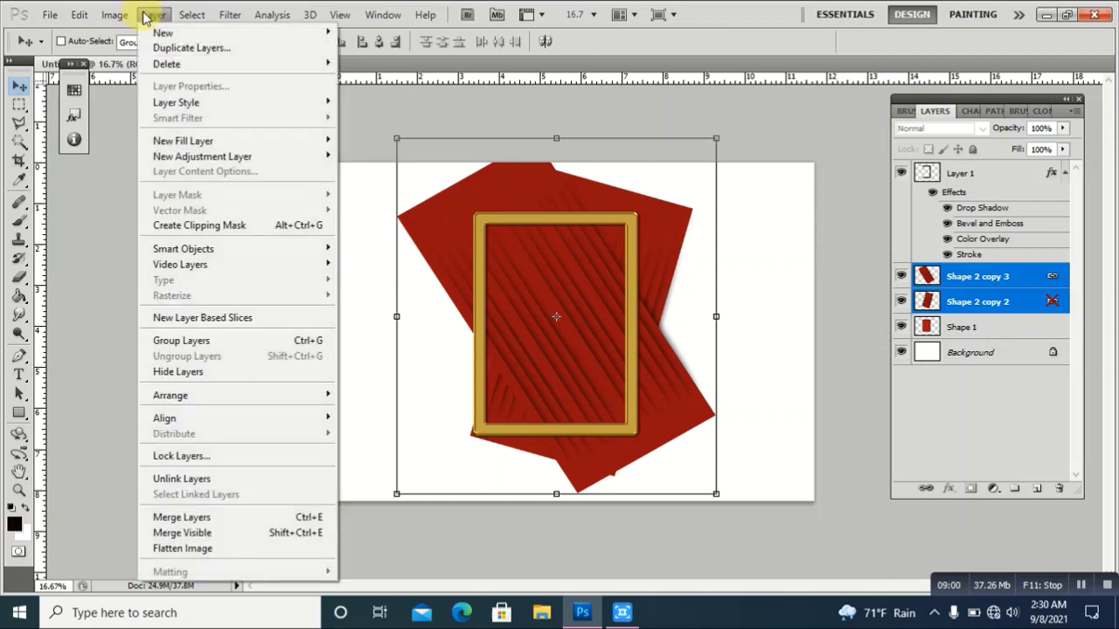
left_click(218, 518)
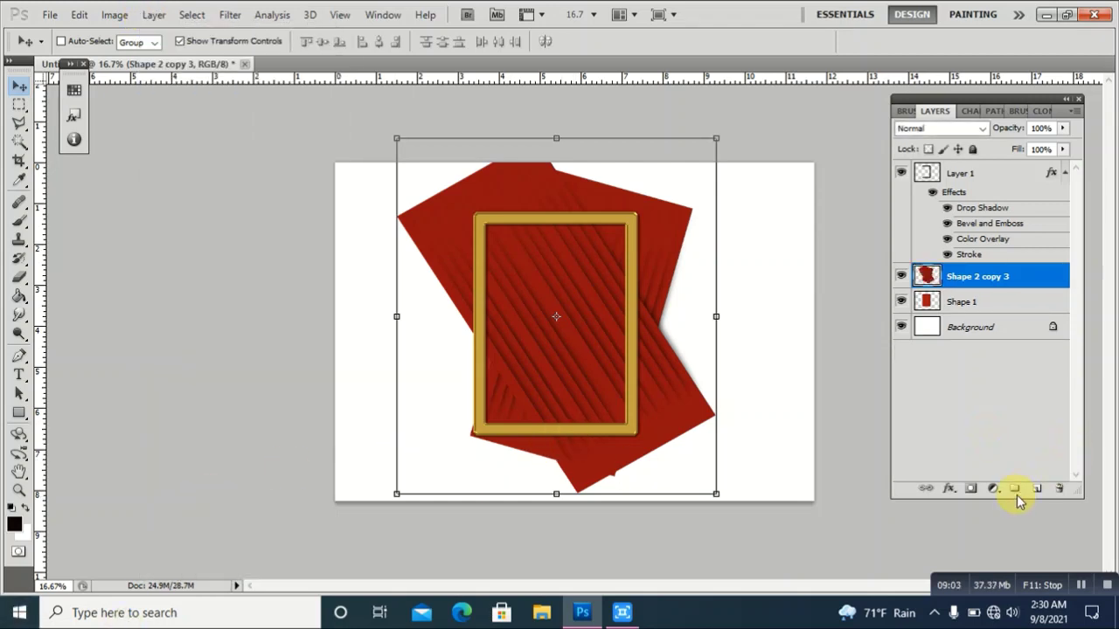
left_click(971, 489)
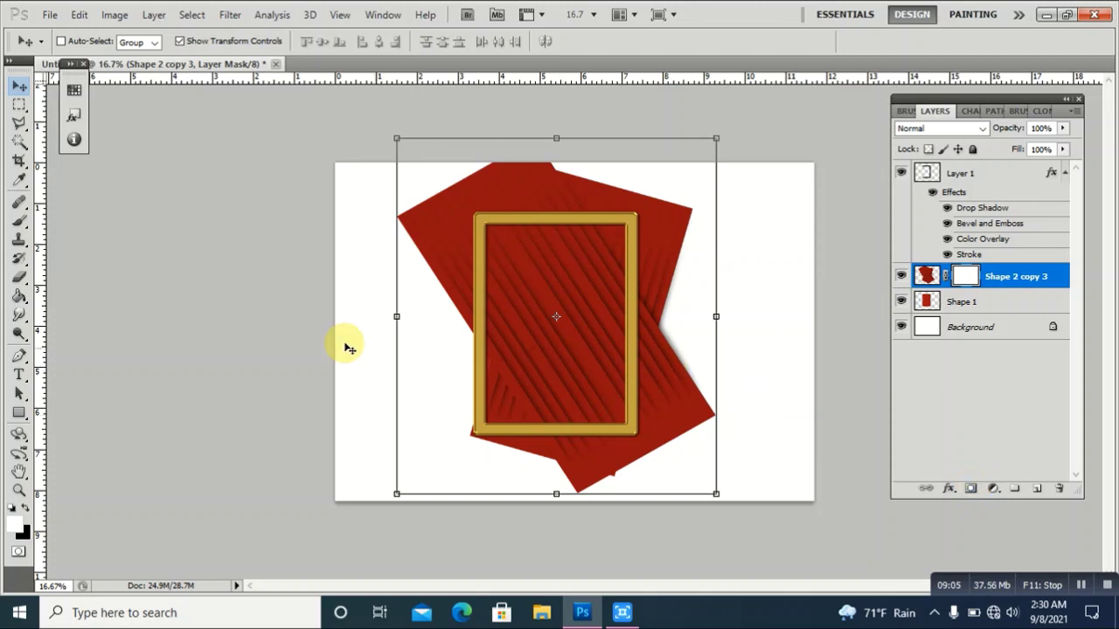
- With a 463 px Eraser, mask out the red spilling past the frame's lower left
left_click(16, 279)
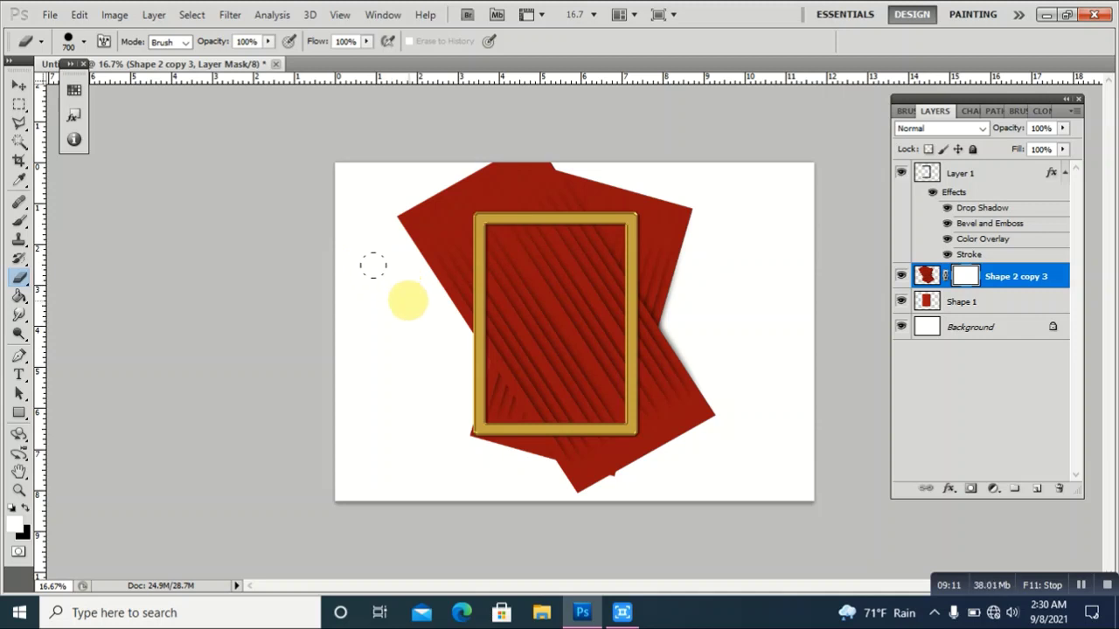
left_click(103, 41)
left_click(67, 42)
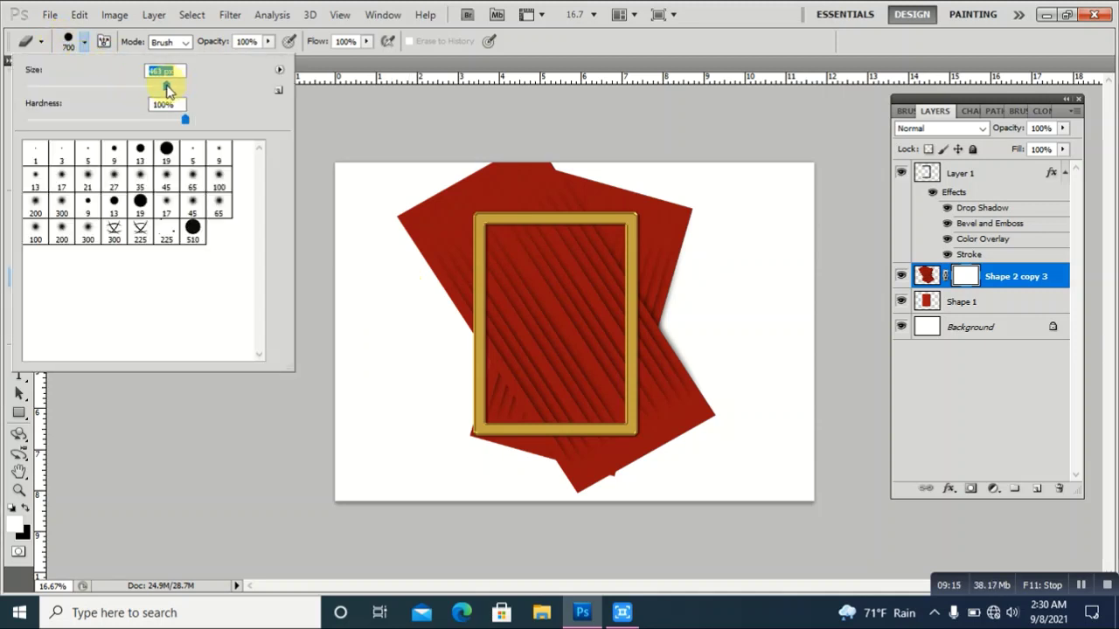
left_click_drag(167, 90, 166, 88)
left_click(317, 125)
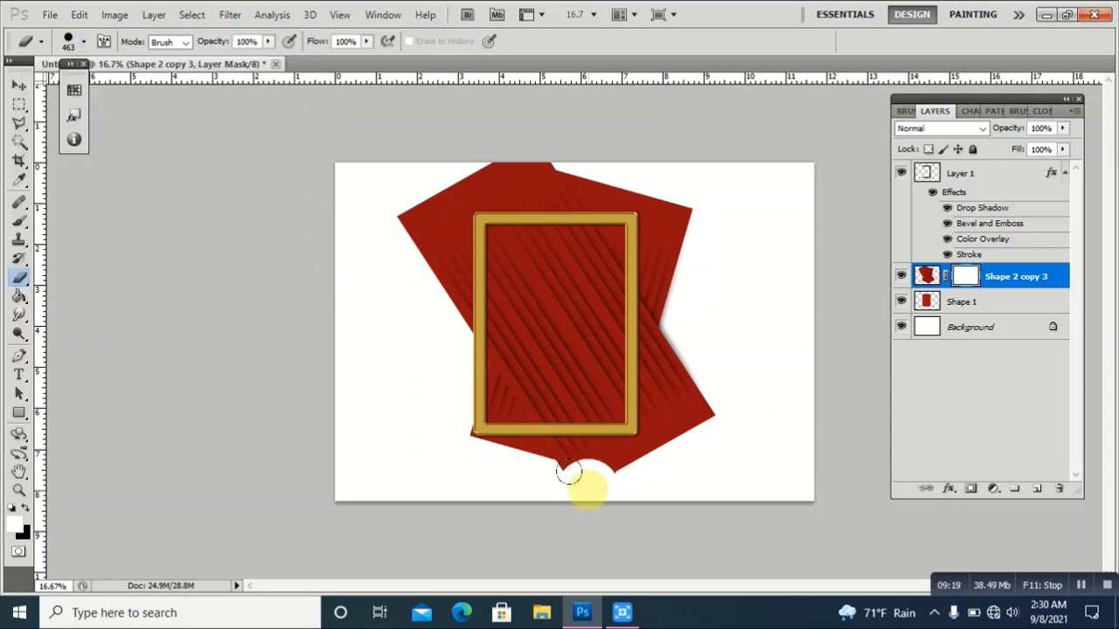
mouse_move(569, 472)
left_mouse_down()
mouse_move(460, 448)
mouse_move(644, 445)
mouse_move(519, 437)
mouse_move(557, 448)
mouse_move(644, 419)
mouse_move(665, 369)
mouse_move(670, 190)
mouse_move(688, 302)
mouse_move(677, 445)
mouse_move(654, 404)
mouse_move(662, 213)
mouse_move(650, 190)
mouse_move(644, 395)
mouse_move(614, 207)
mouse_move(629, 161)
mouse_move(475, 167)
mouse_move(377, 200)
mouse_move(485, 170)
mouse_move(602, 170)
mouse_move(572, 149)
mouse_move(411, 186)
mouse_move(417, 326)
mouse_move(442, 151)
left_mouse_up()
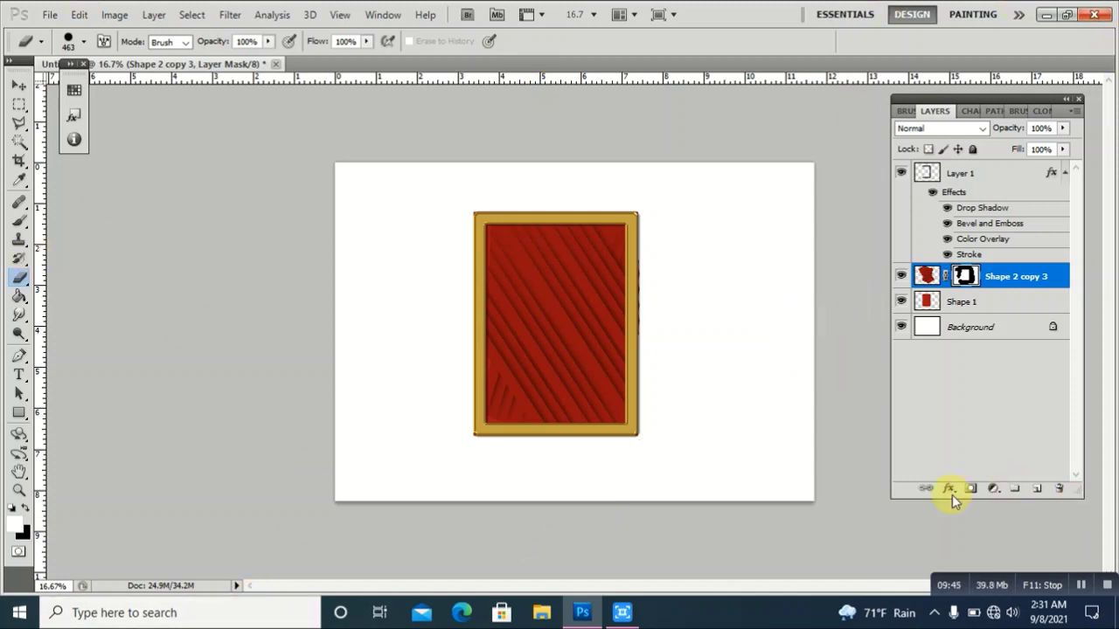
- On a new layer, sample the frame's gold and draw a tall bar inside its left side
left_click(1038, 491)
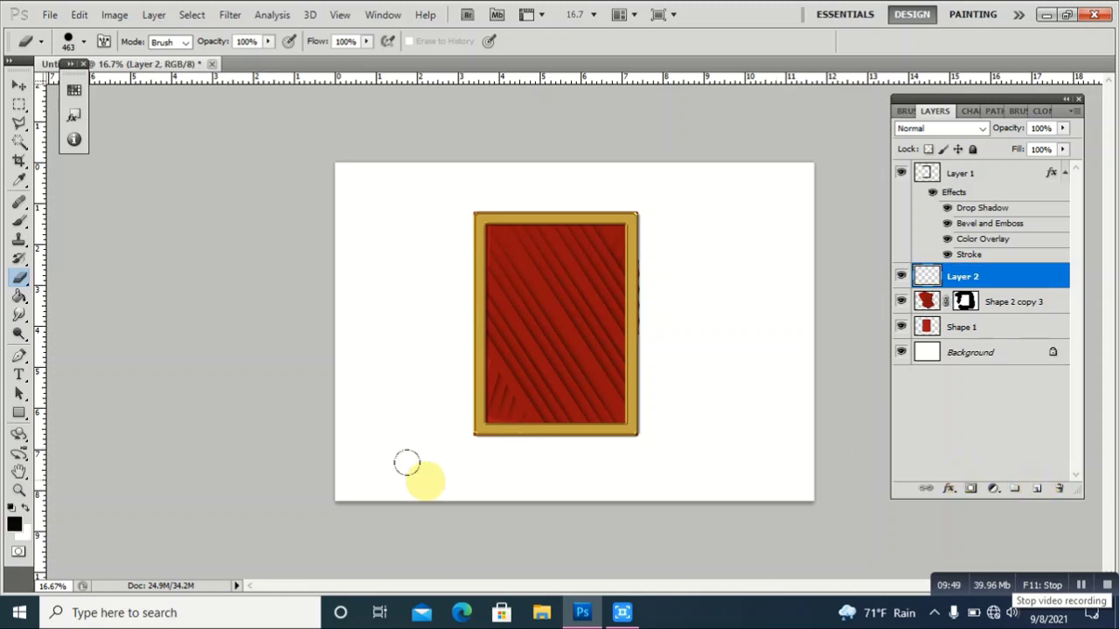
left_click(14, 527)
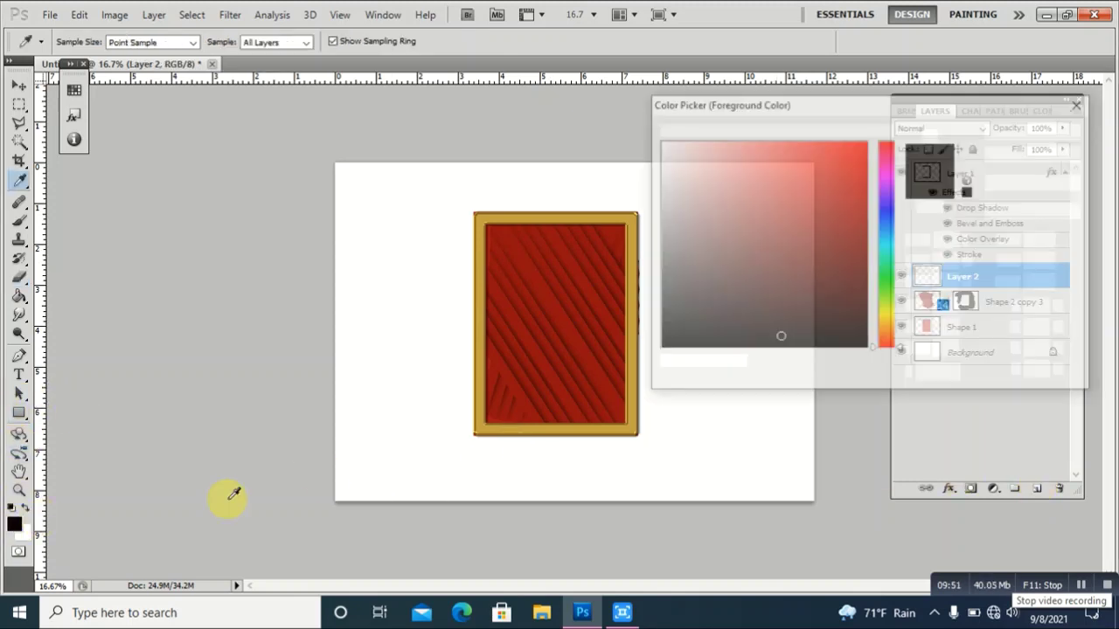
left_click(480, 367)
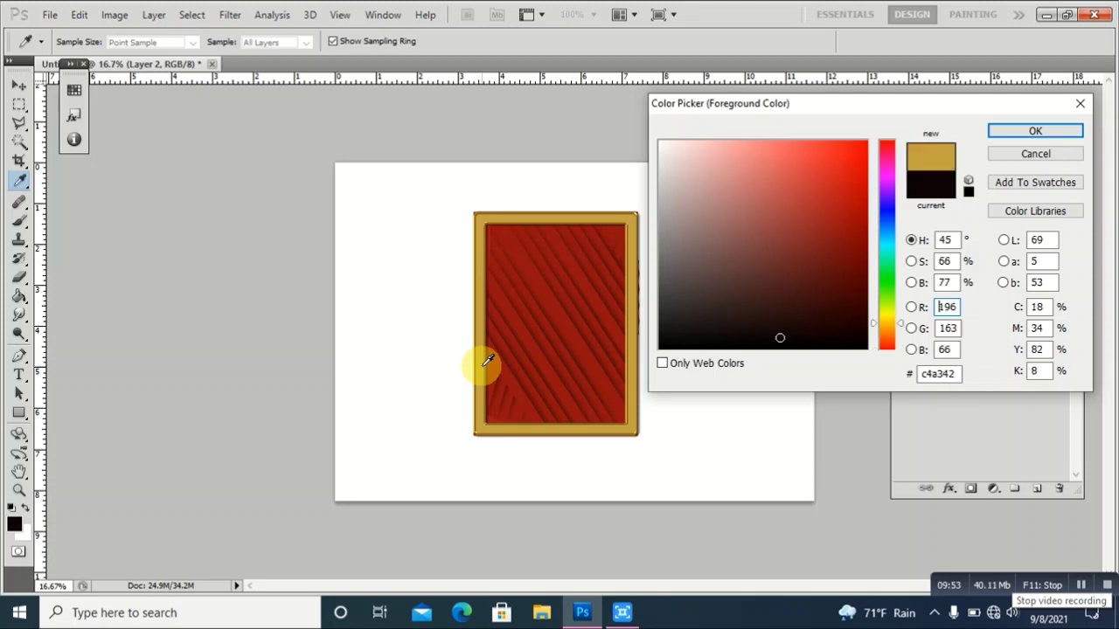
left_click(1035, 132)
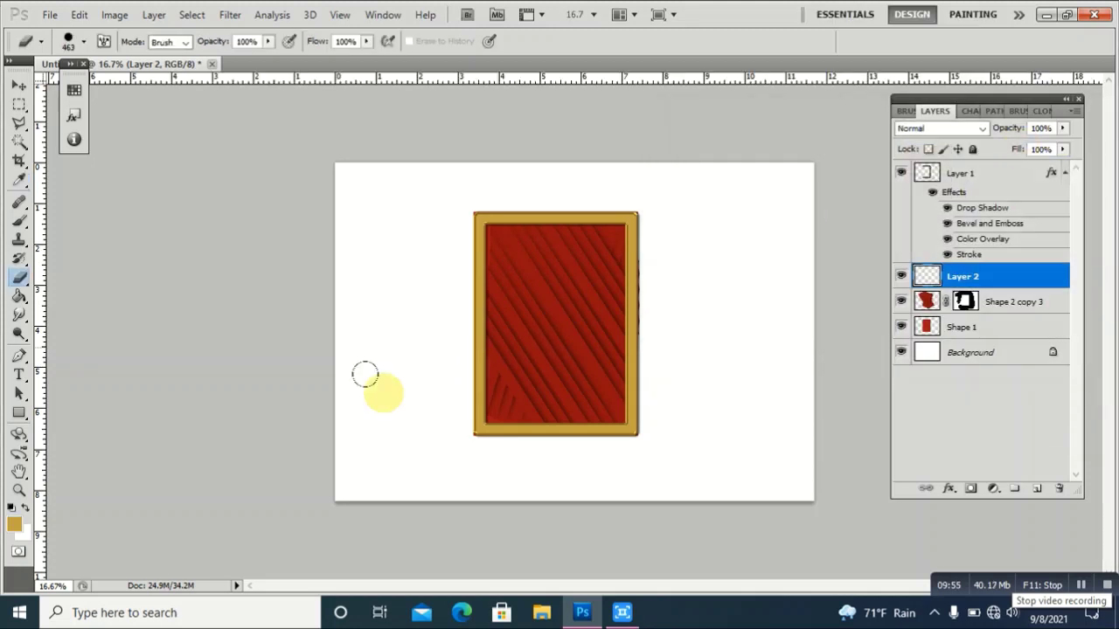
left_click(18, 414)
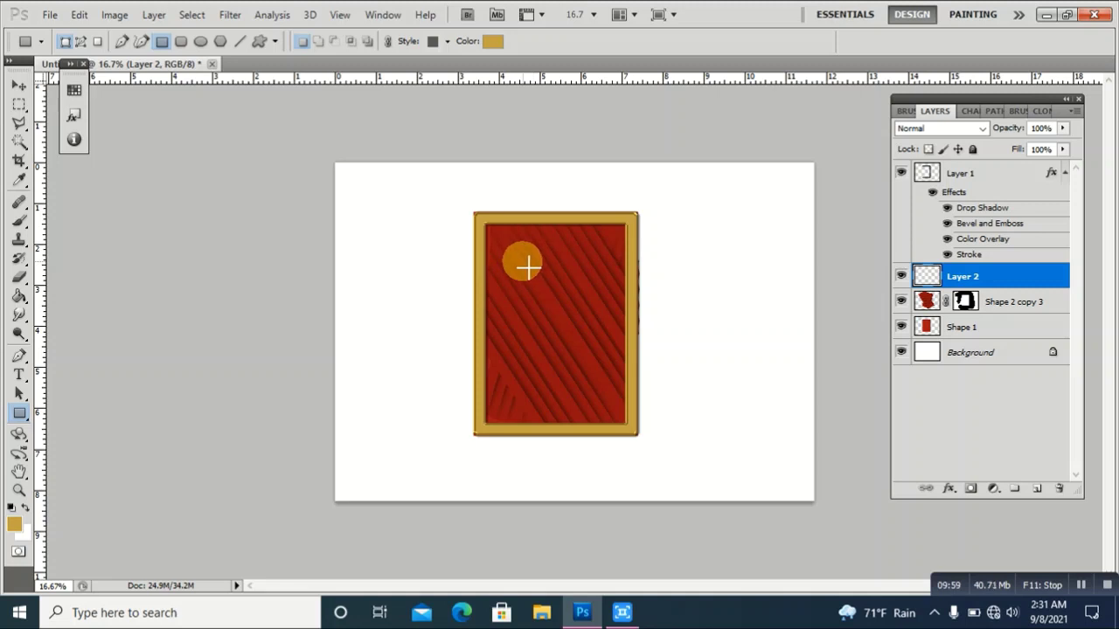
mouse_move(521, 262)
left_mouse_down()
mouse_move(553, 415)
mouse_move(543, 414)
left_mouse_up()
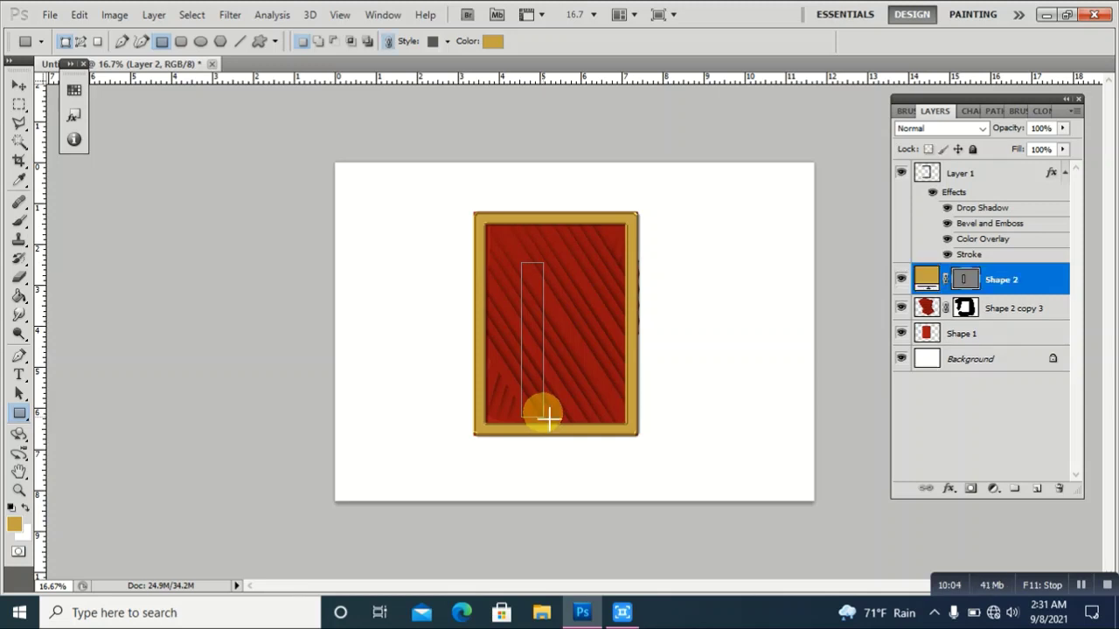
- Rasterize the Shape 2 bar and apply a gold bevelled preset from the Styles panel
right_click(1016, 293)
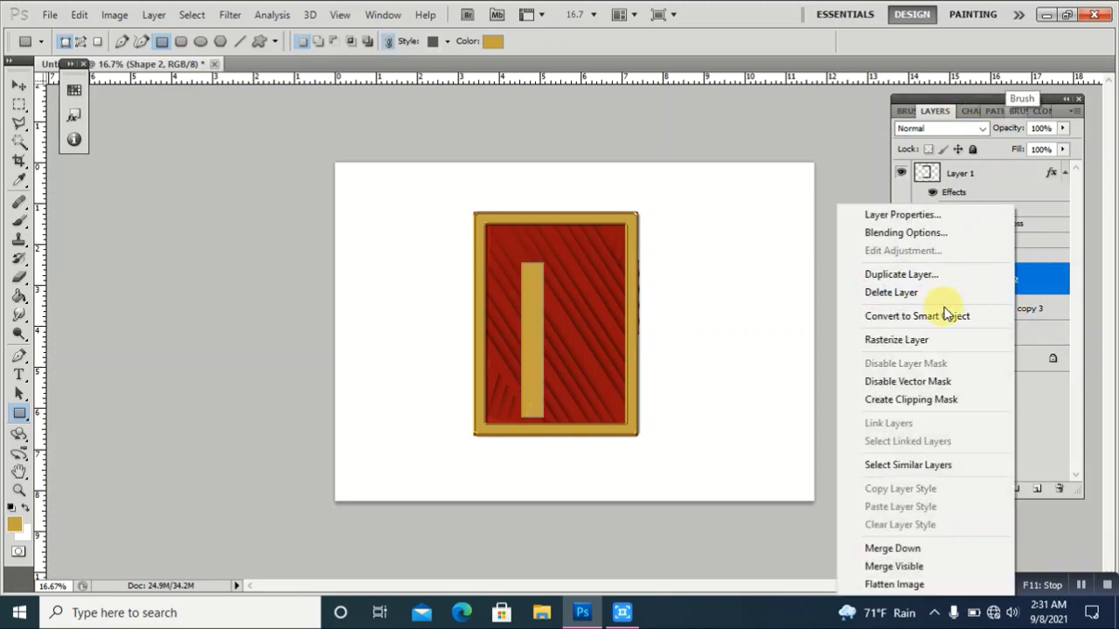
left_click(912, 347)
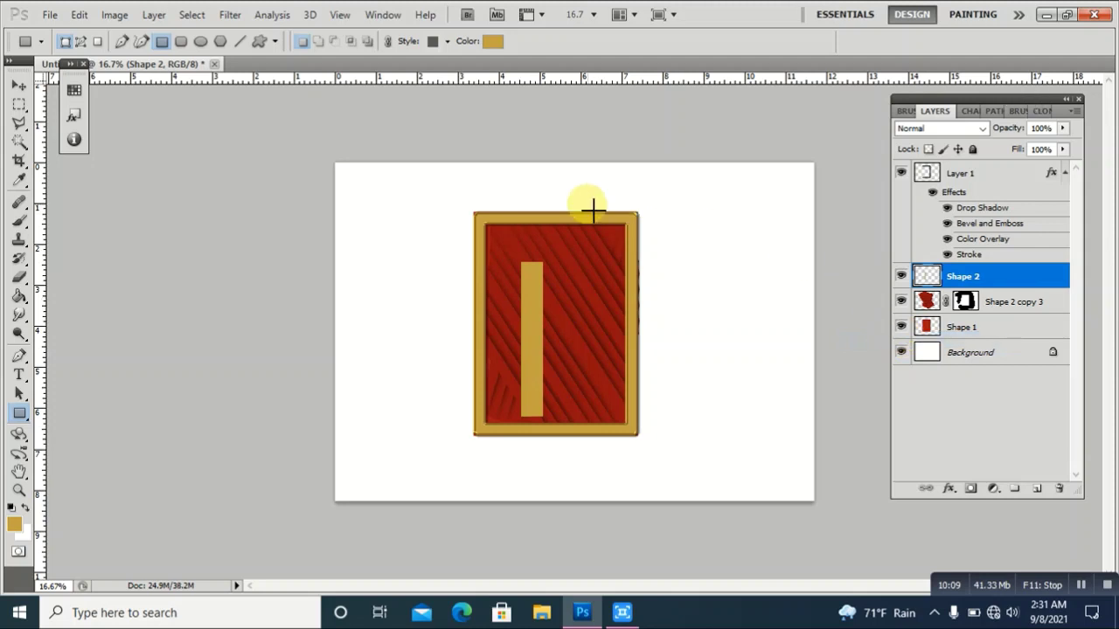
left_click(376, 15)
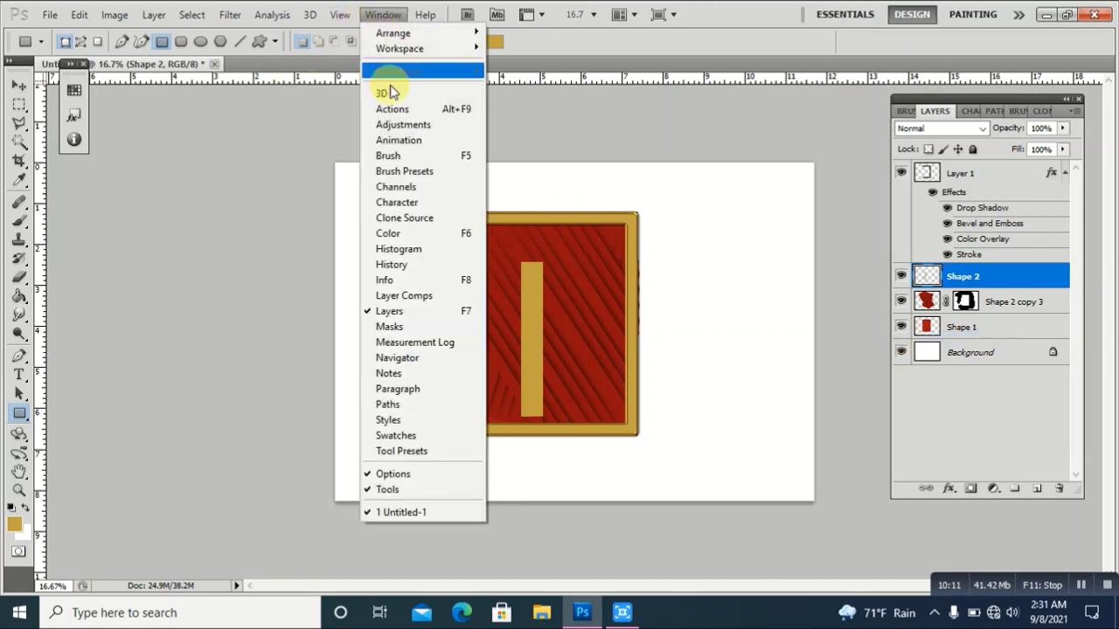
left_click(417, 420)
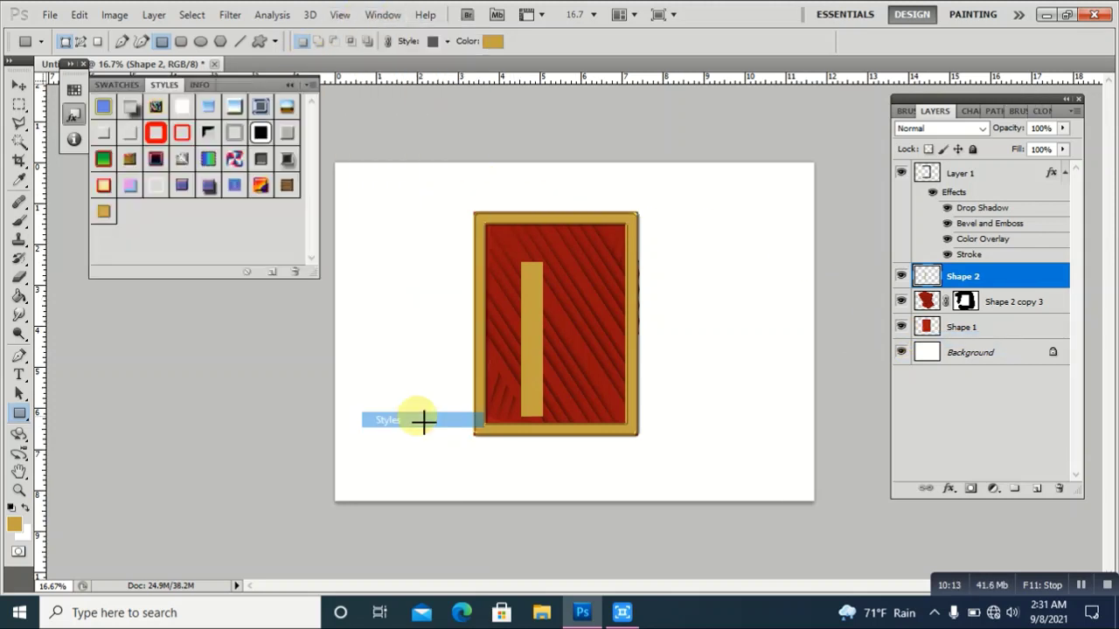
left_click(128, 160)
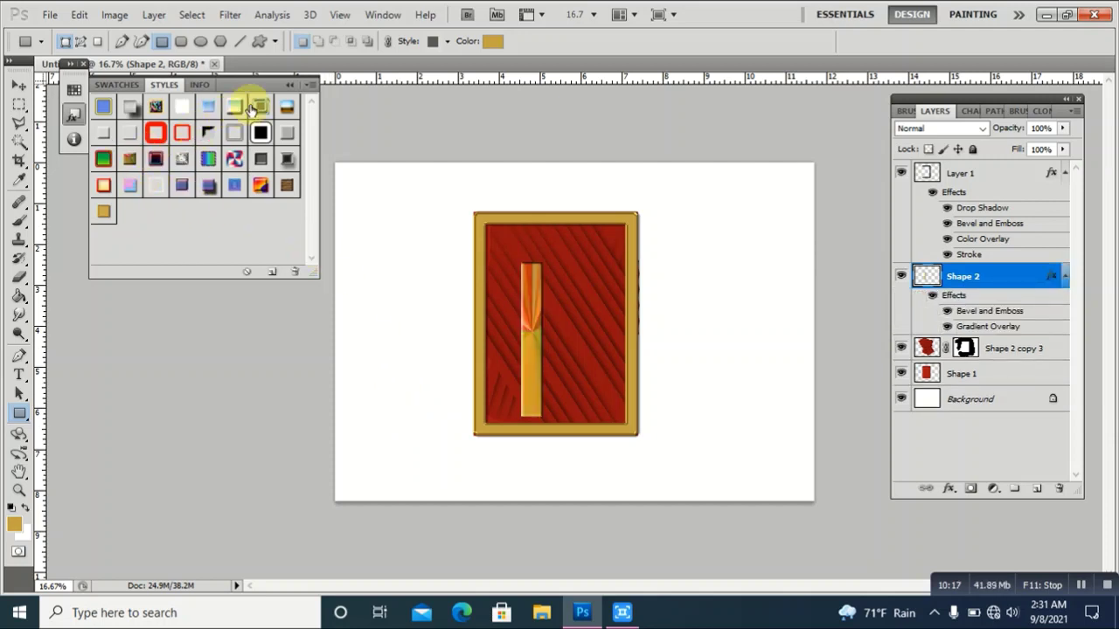
left_click(289, 85)
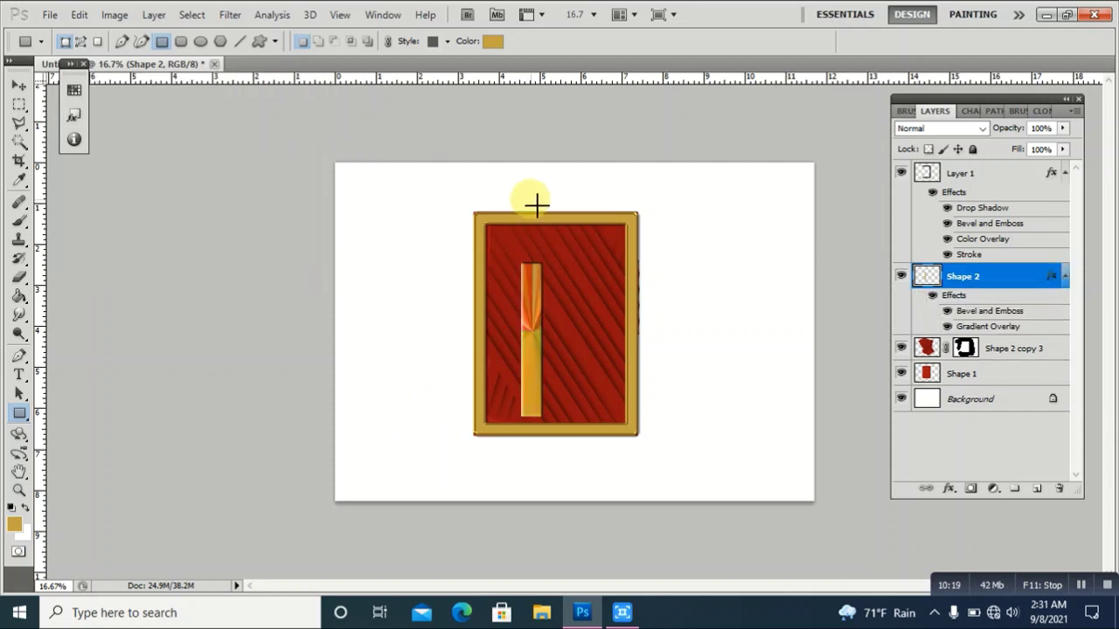
- Set the bar's Gradient Overlay blend mode to Luminosity in Layer Style
double_click(1025, 284)
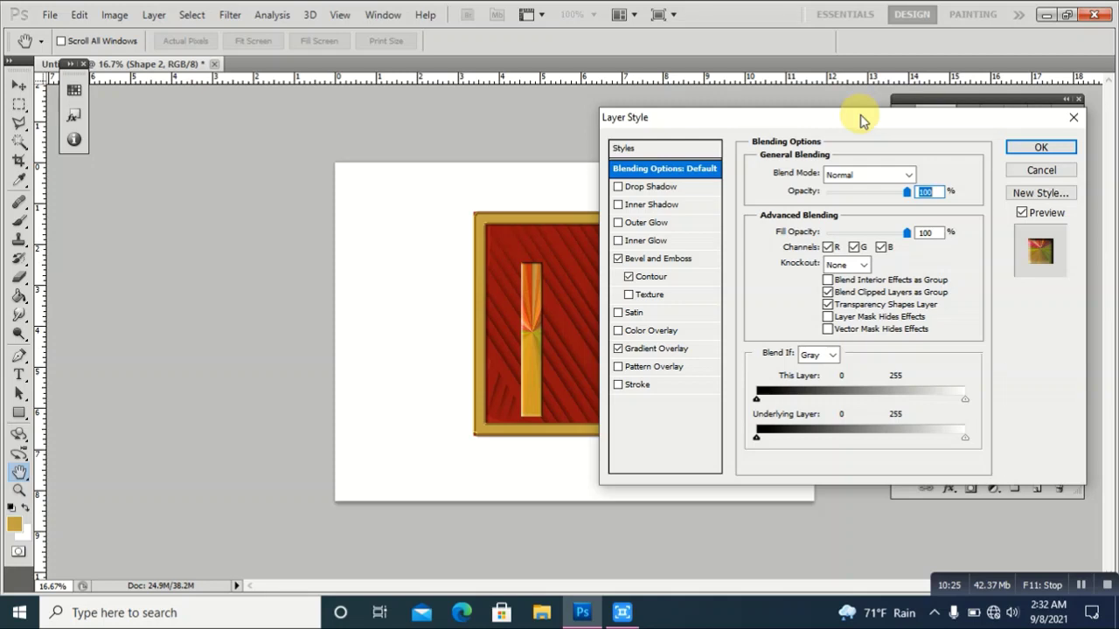
mouse_move(861, 120)
left_mouse_down()
mouse_move(839, 125)
mouse_move(832, 99)
left_mouse_up()
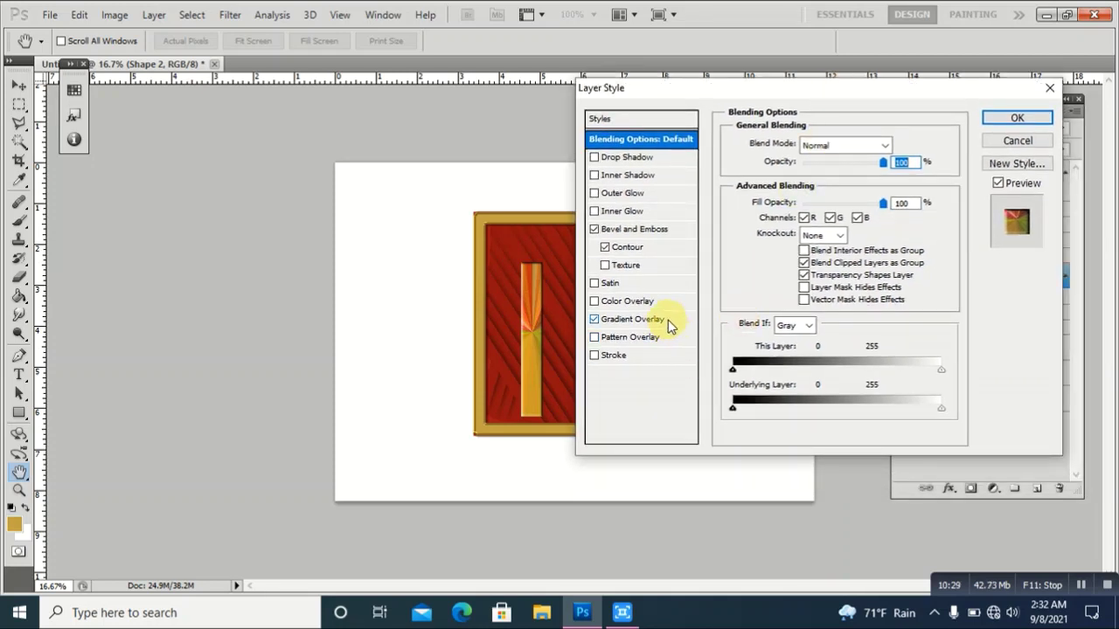
left_click(668, 231)
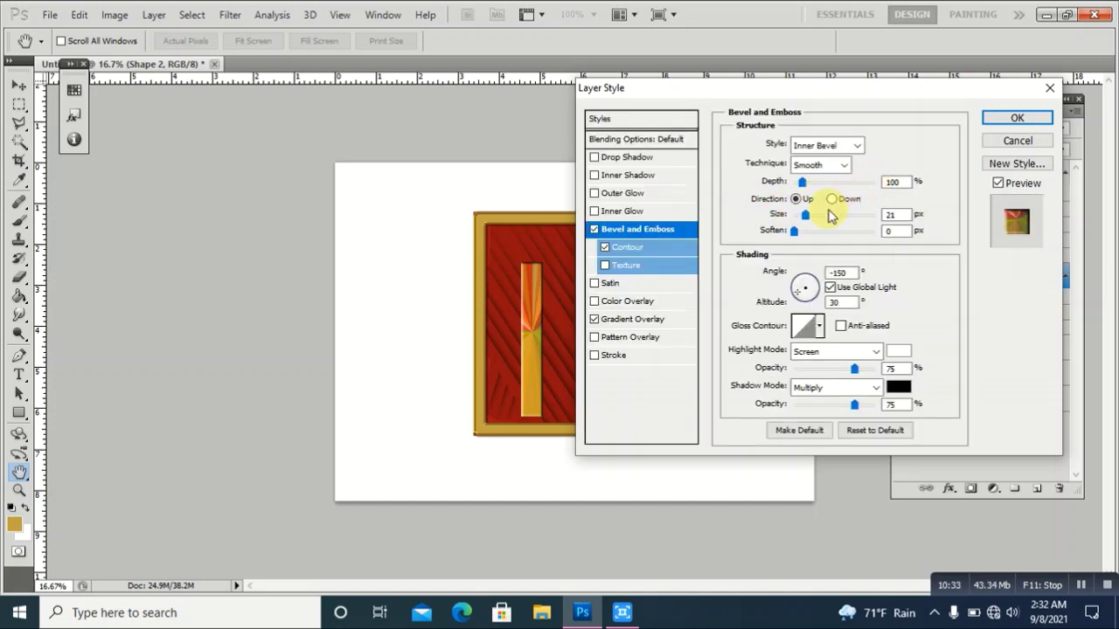
left_click(685, 321)
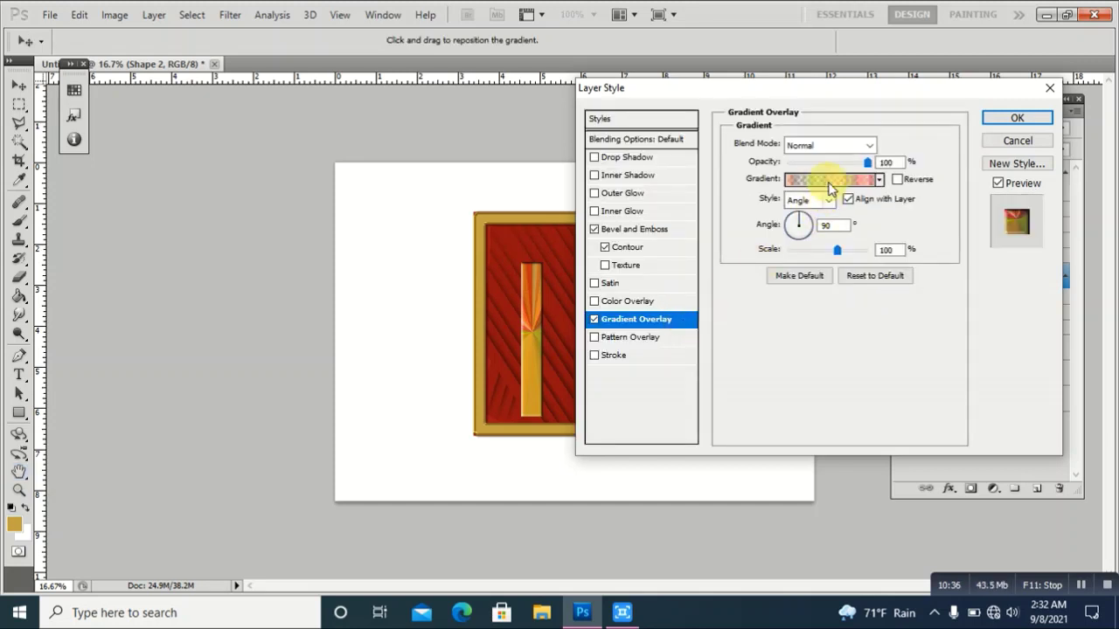
left_click(837, 149)
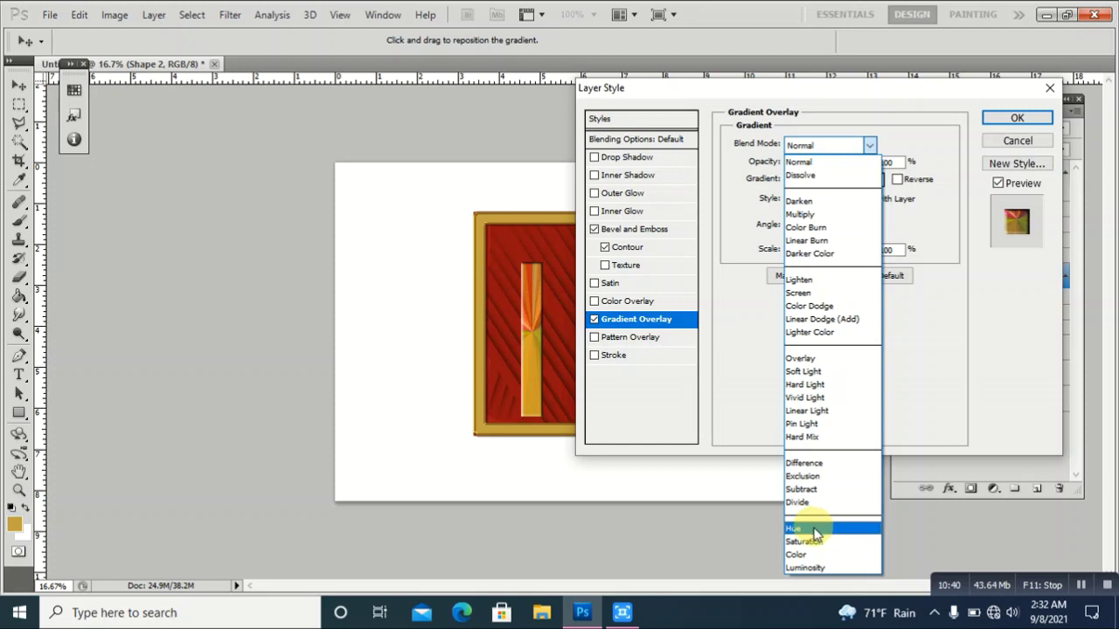
left_click(824, 569)
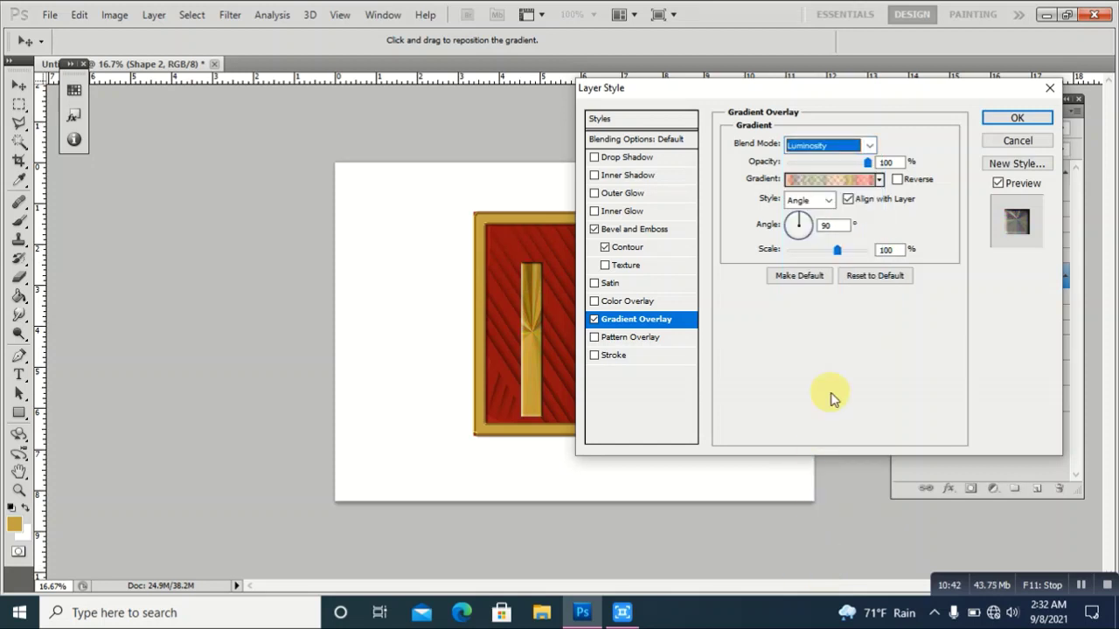
- Darken the noise gradient's lightness range and apply the Gradient Overlay
left_click(821, 182)
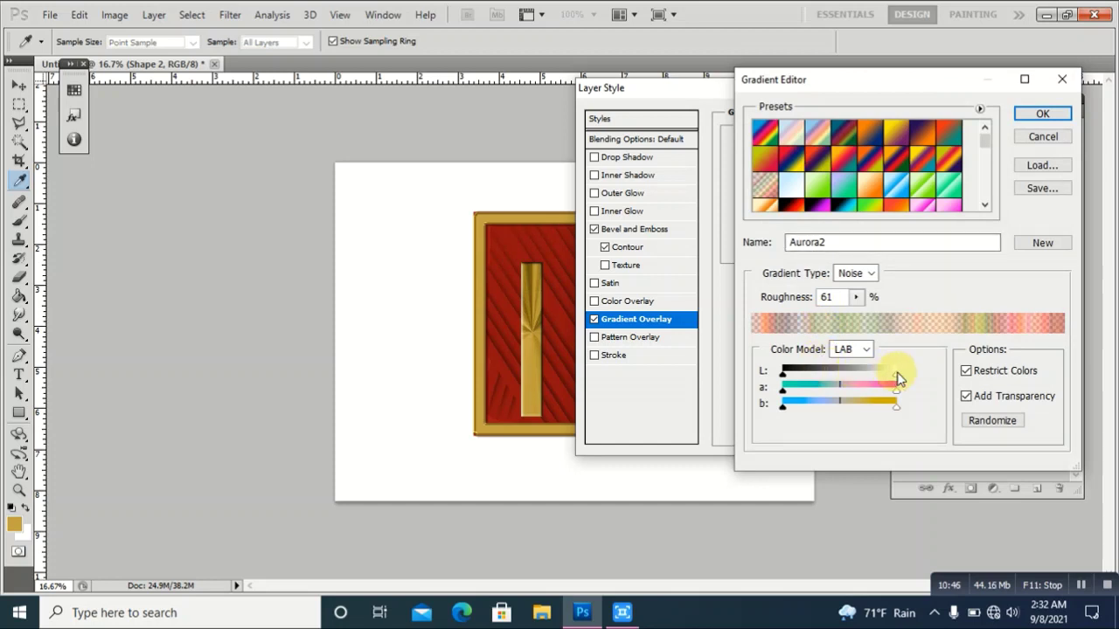
left_click_drag(895, 379, 839, 380)
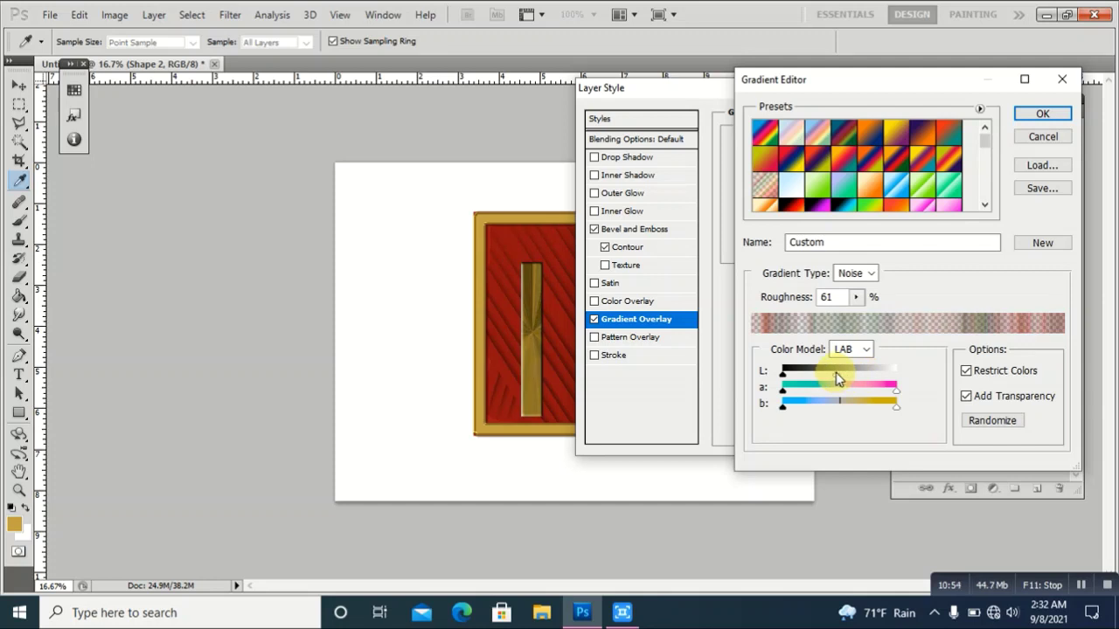
left_click_drag(837, 378, 822, 382)
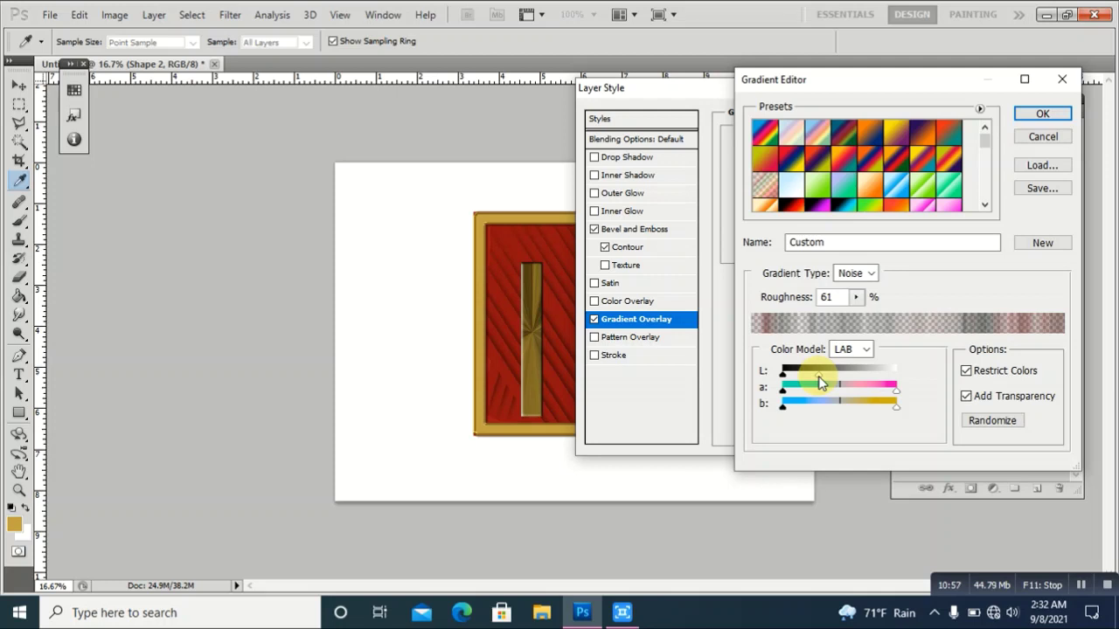
left_click(1041, 116)
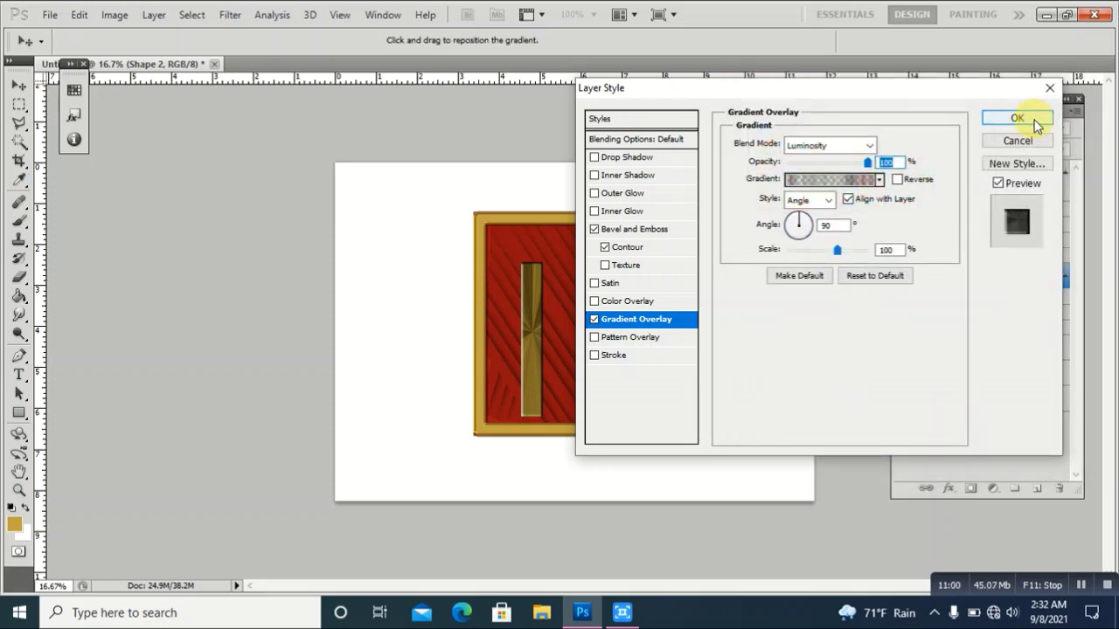
left_click(1017, 119)
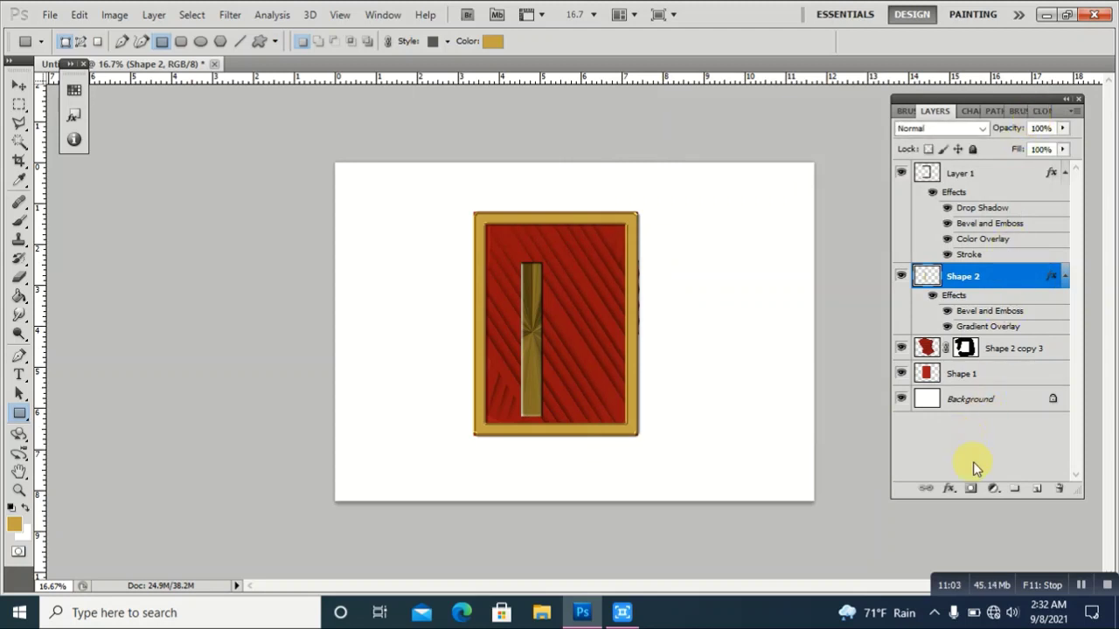
- Add a layer mask to Shape 2 and set the Eraser brush to 116 px
left_click(971, 490)
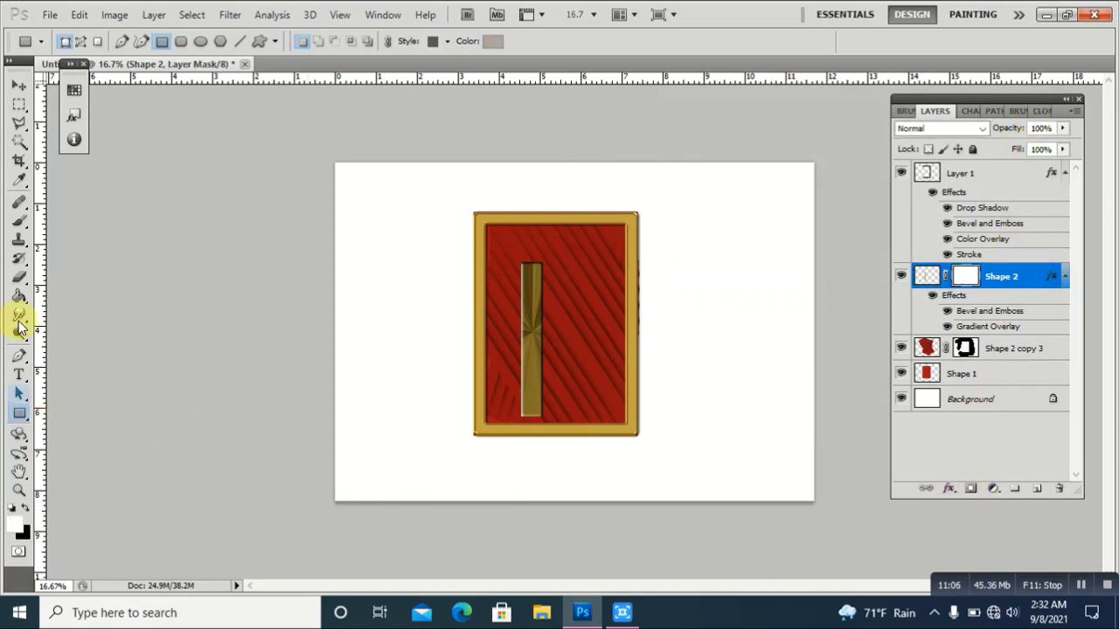
left_click(17, 278)
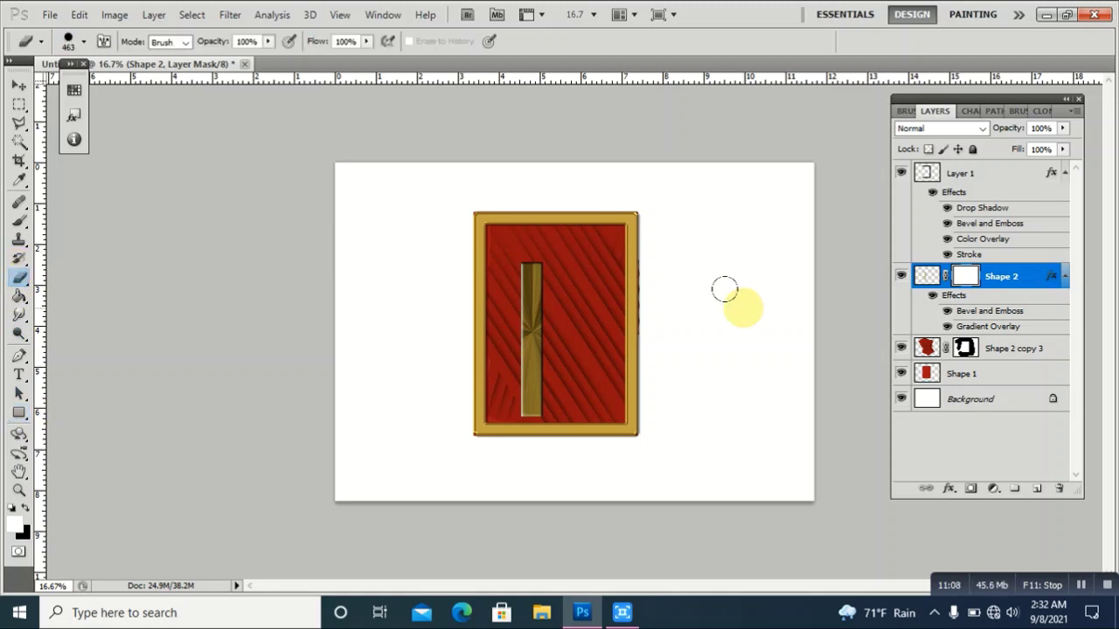
left_click(70, 42)
left_click(167, 87)
left_click_drag(167, 87, 112, 85)
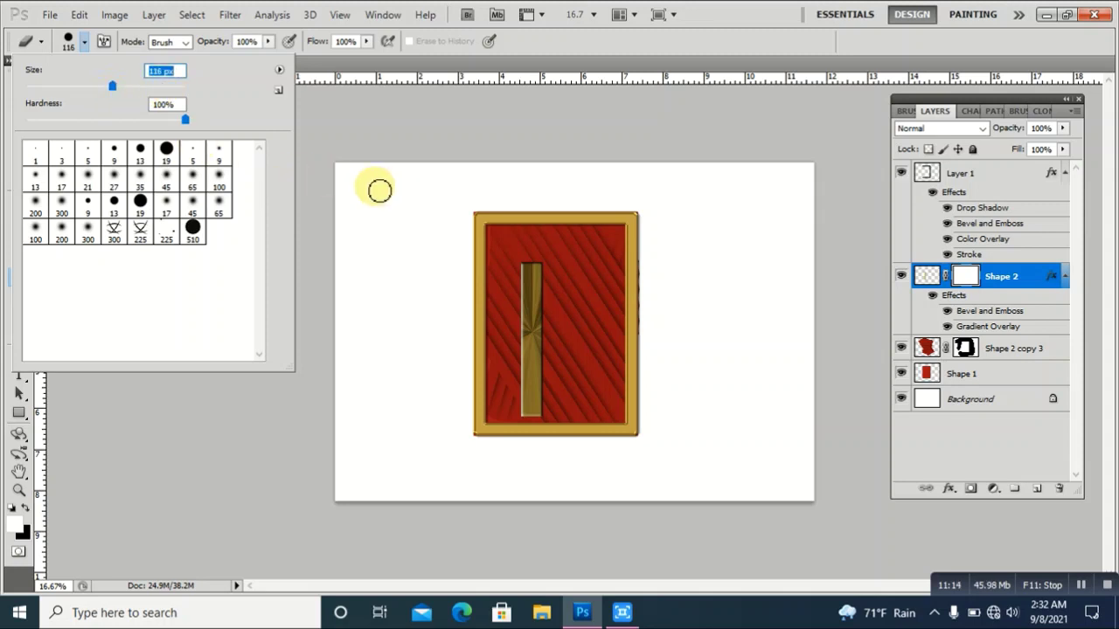
left_click(357, 149)
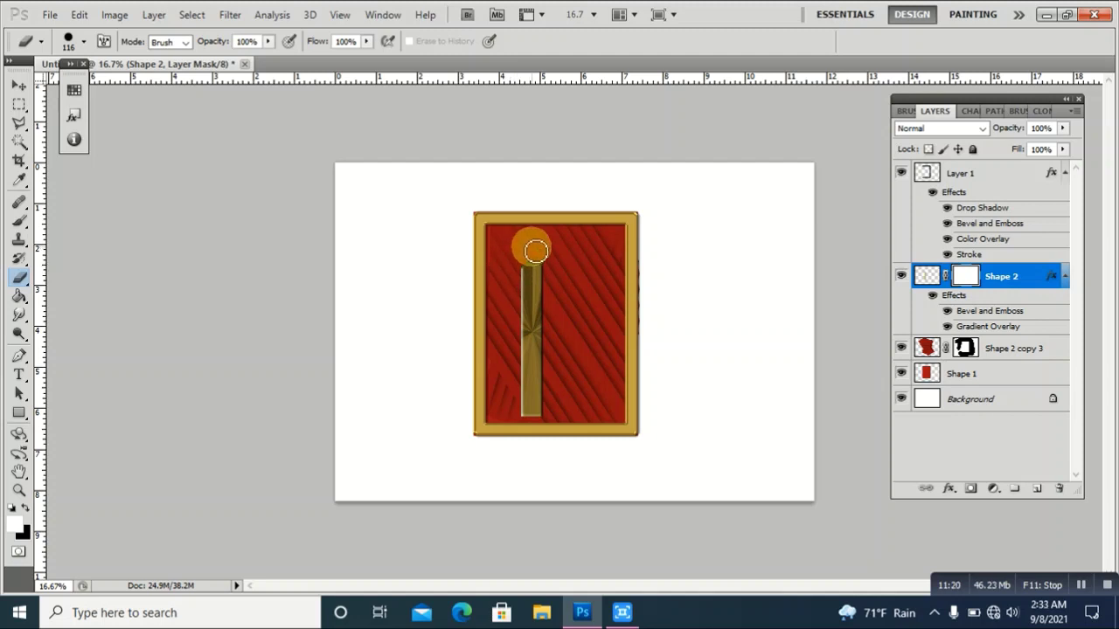
- Mask the gold bar's ends into angled, trimmed cuts
left_click_drag(529, 253, 503, 289)
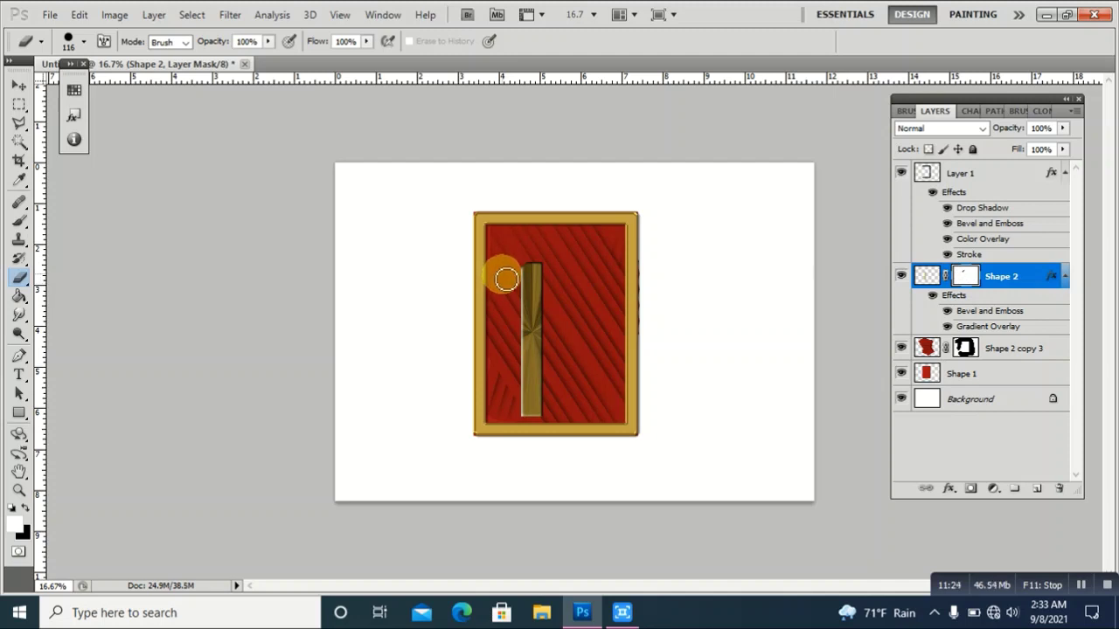
left_click_drag(506, 280, 538, 254)
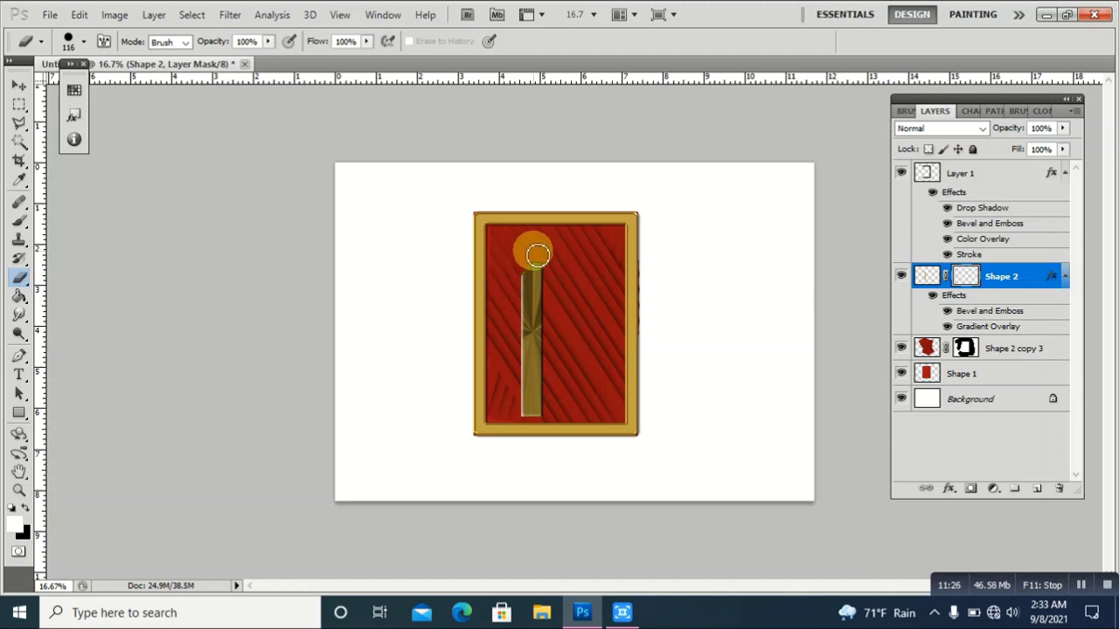
mouse_move(535, 254)
left_mouse_down()
mouse_move(489, 292)
mouse_move(500, 395)
mouse_move(528, 426)
left_mouse_up()
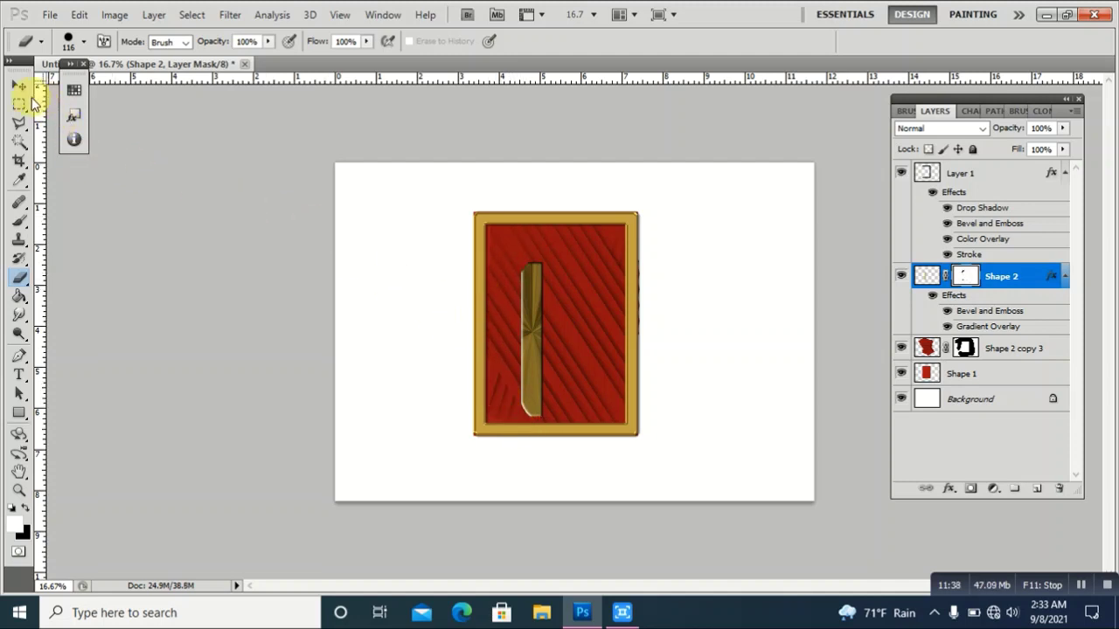
left_click(19, 87)
- Shift the gold bar slightly left and permanently apply Shape 2's layer mask
key("ctrl+t")
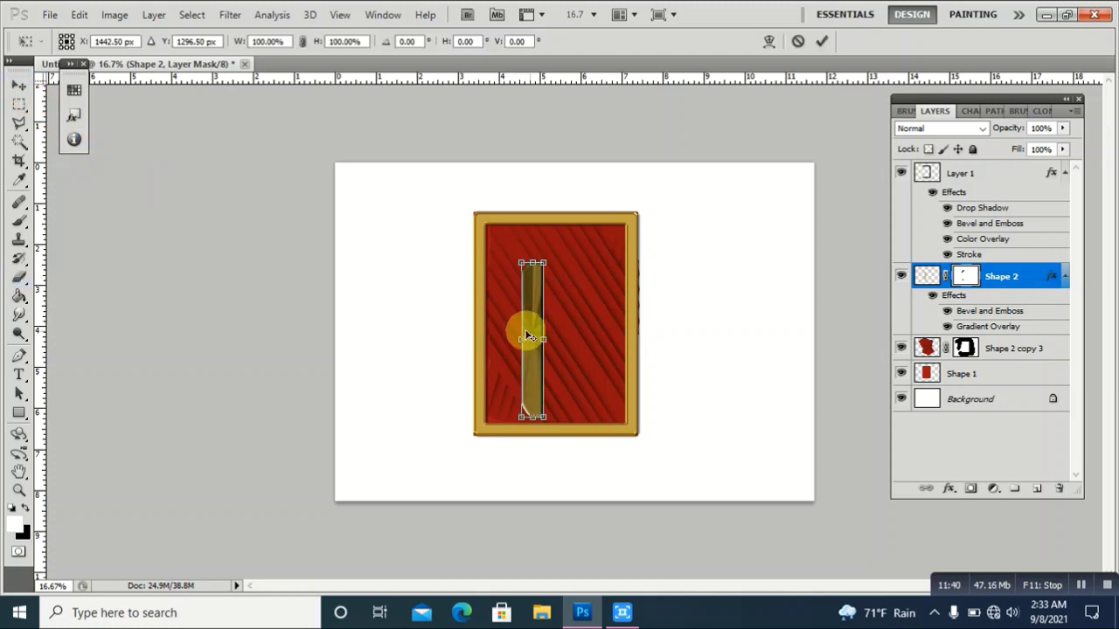
left_click_drag(527, 324, 512, 324)
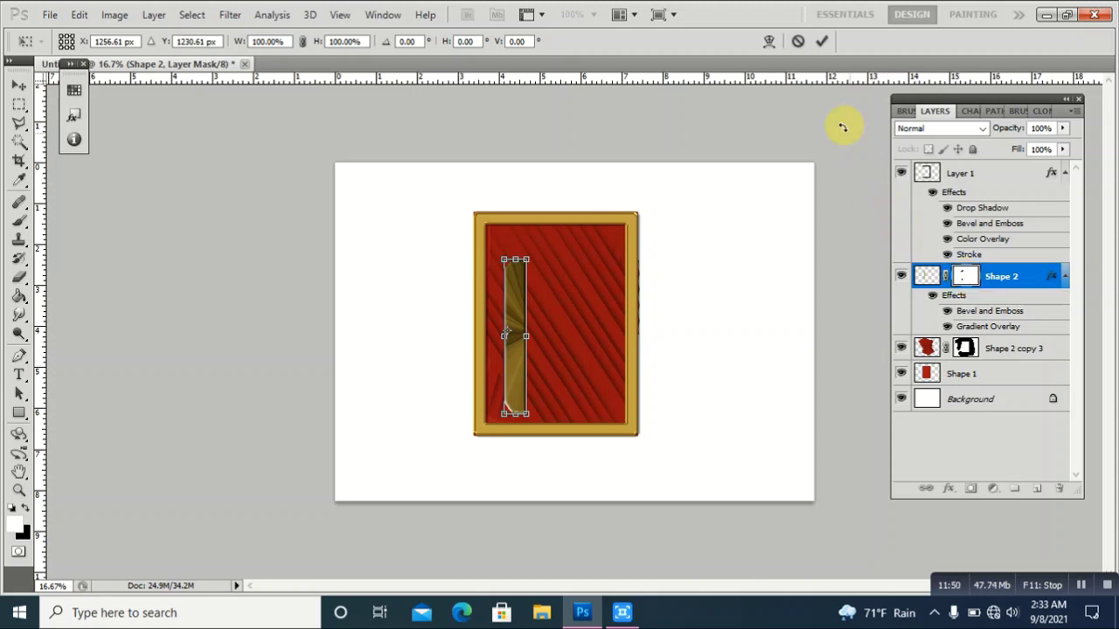
left_click(824, 42)
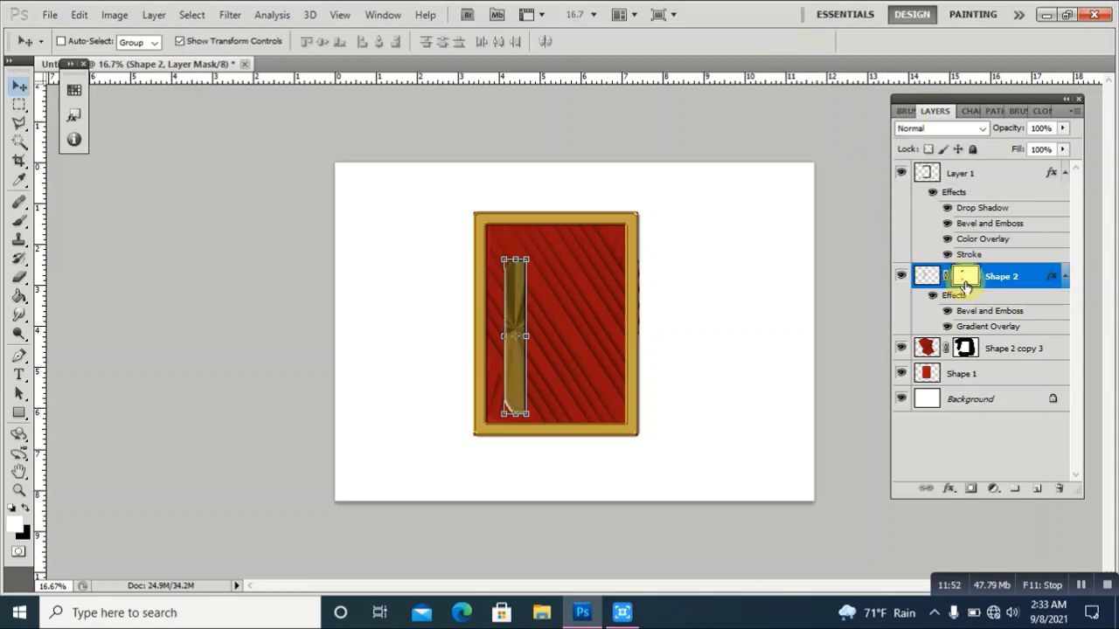
right_click(964, 286)
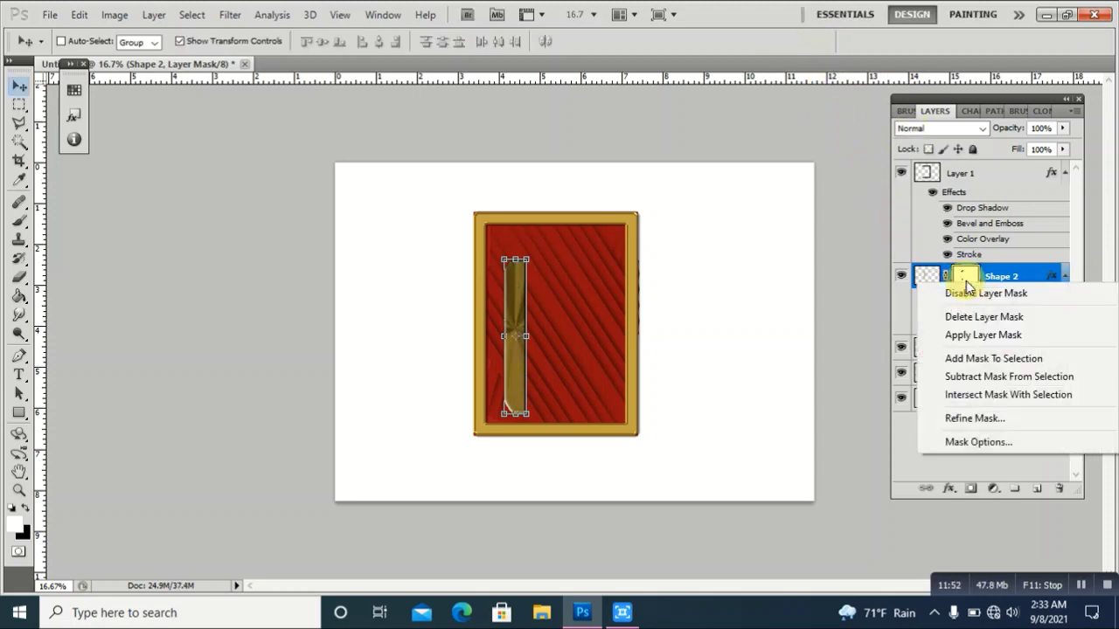
left_click(962, 337)
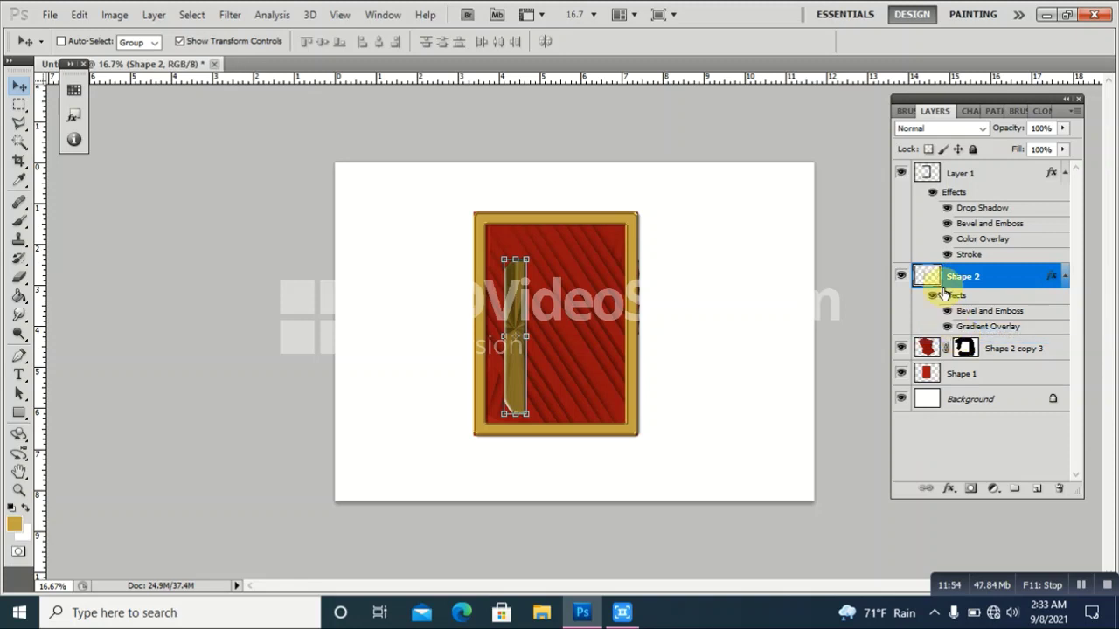
right_click(996, 278)
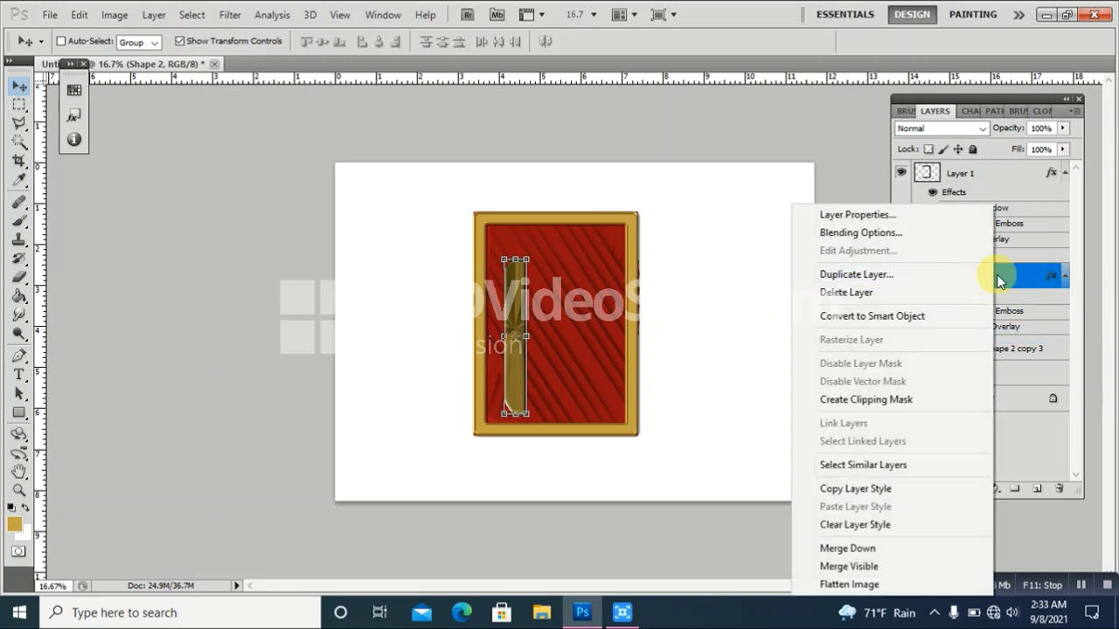
- Resize the gold bar to about 101% by 106% against the red panel's left edge
left_click(1007, 280)
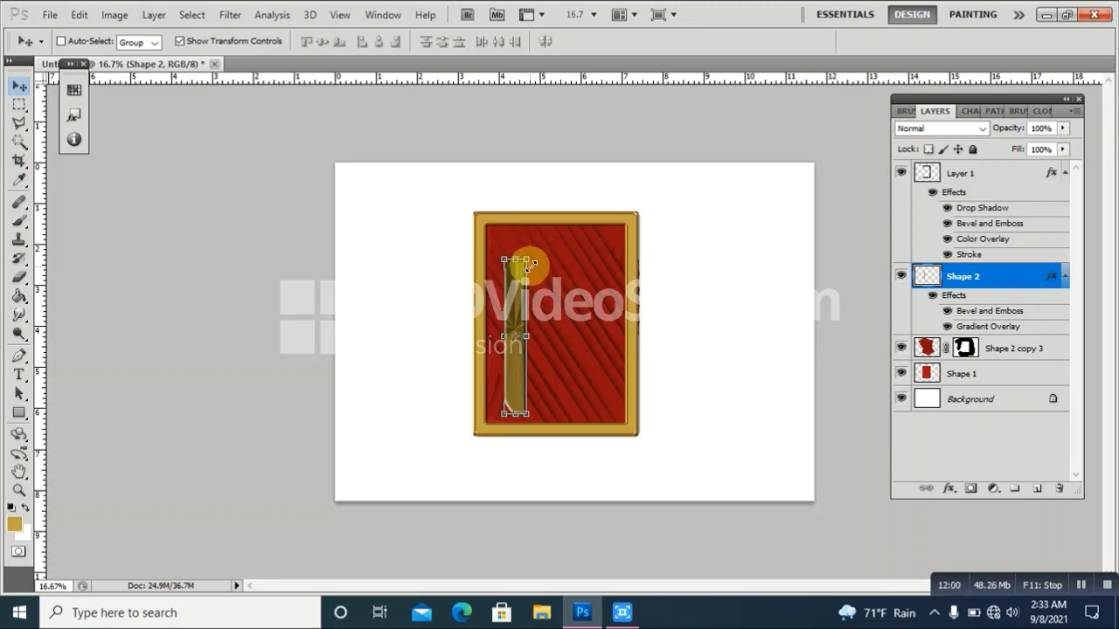
left_click_drag(529, 259, 537, 234)
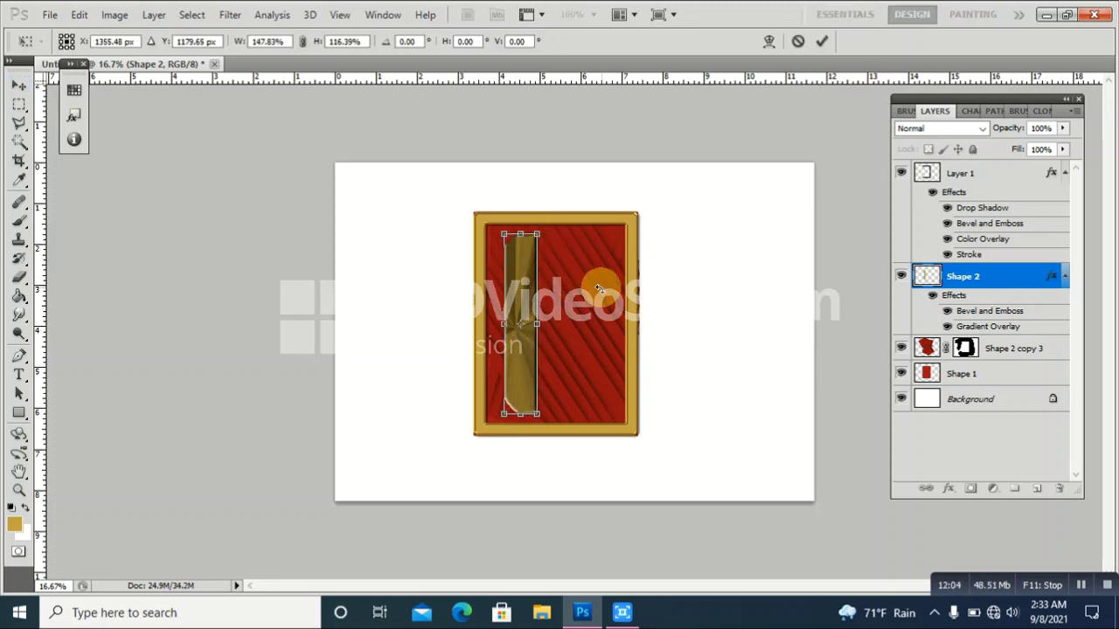
key("ctrl+plus")
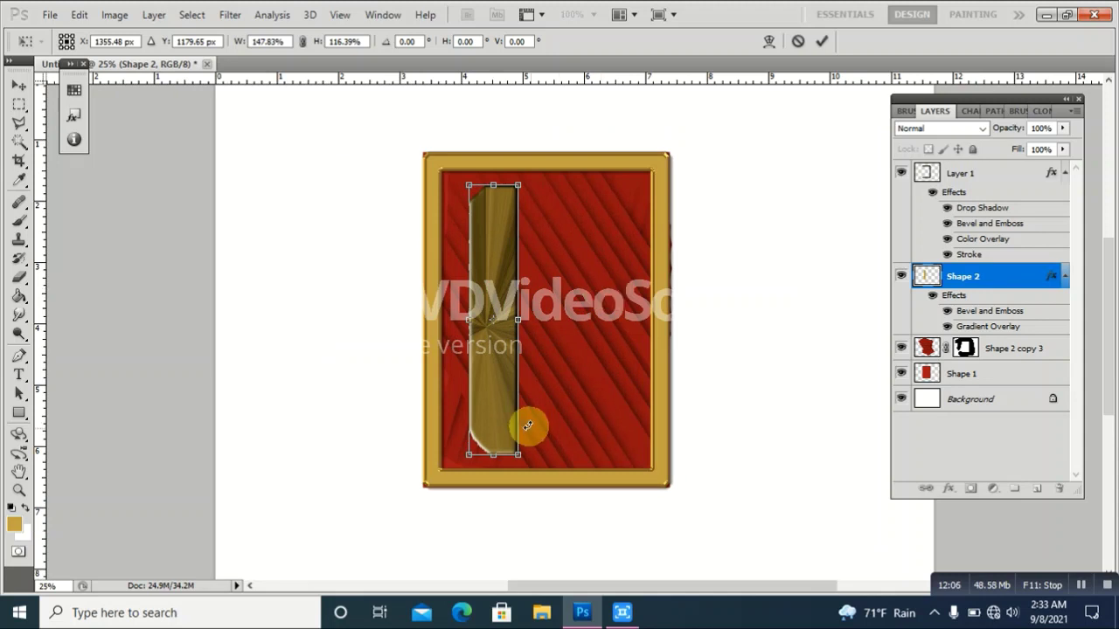
left_click_drag(495, 388, 476, 388)
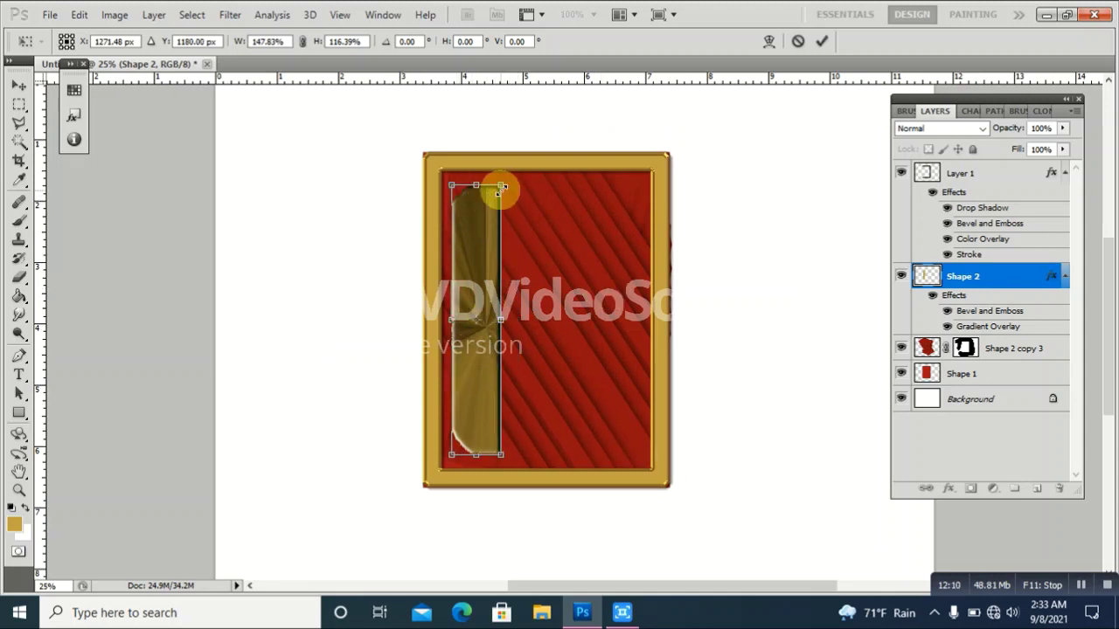
left_click_drag(498, 190, 481, 195)
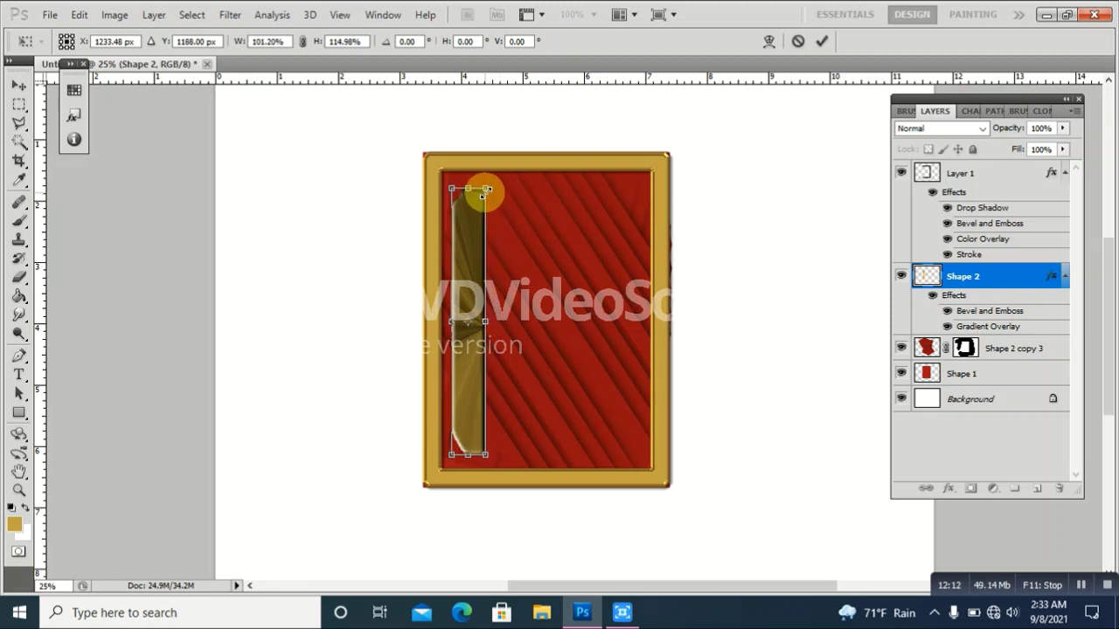
left_click_drag(468, 453, 473, 438)
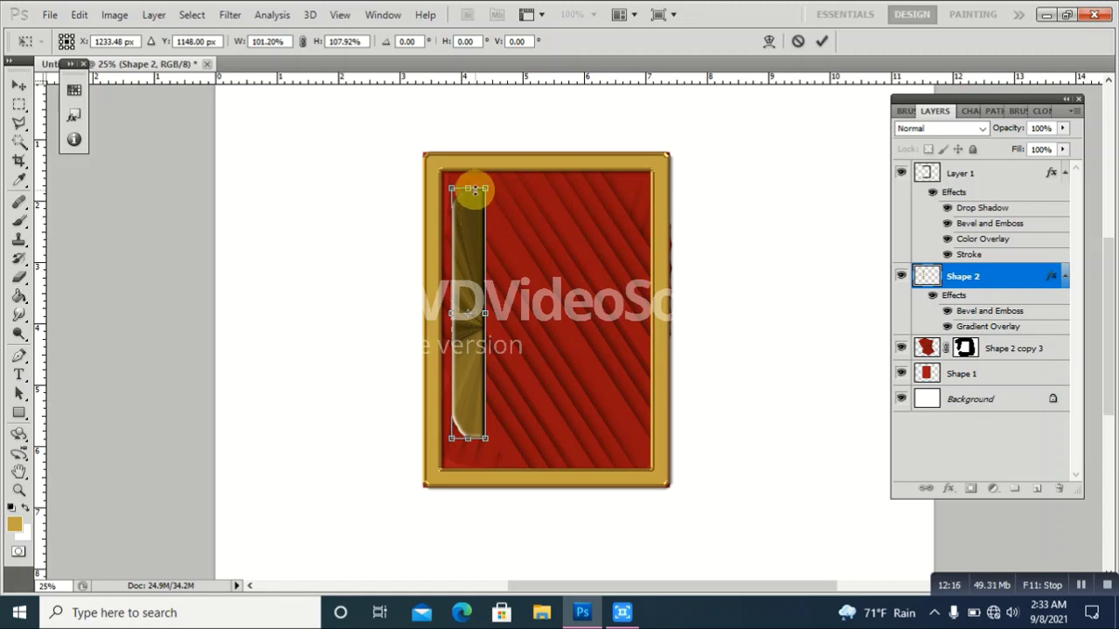
left_click_drag(470, 188, 470, 193)
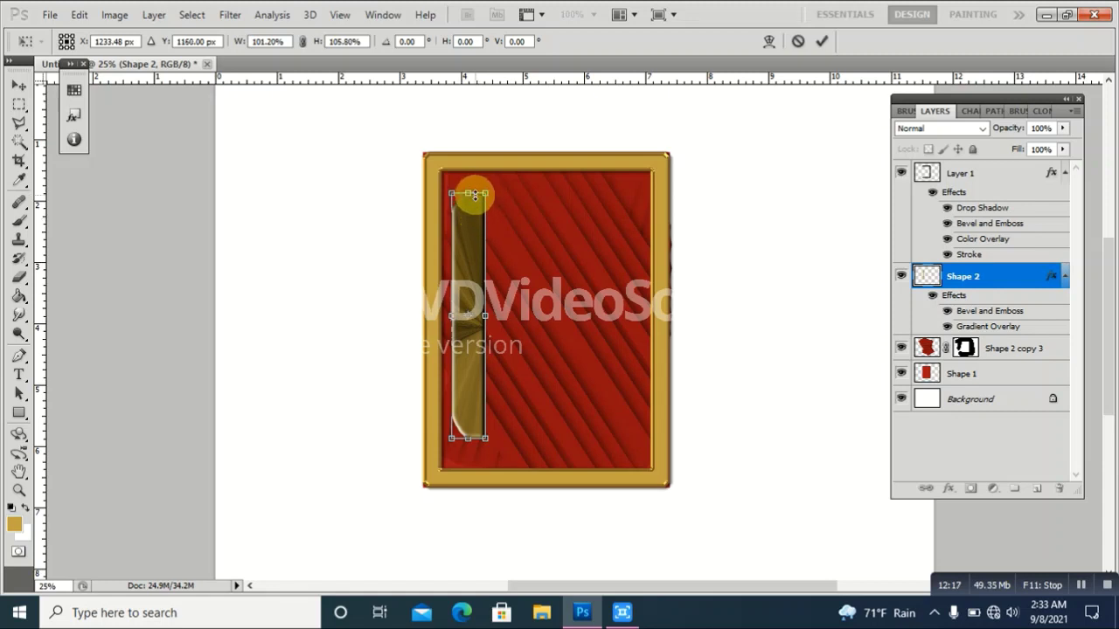
left_click(820, 44)
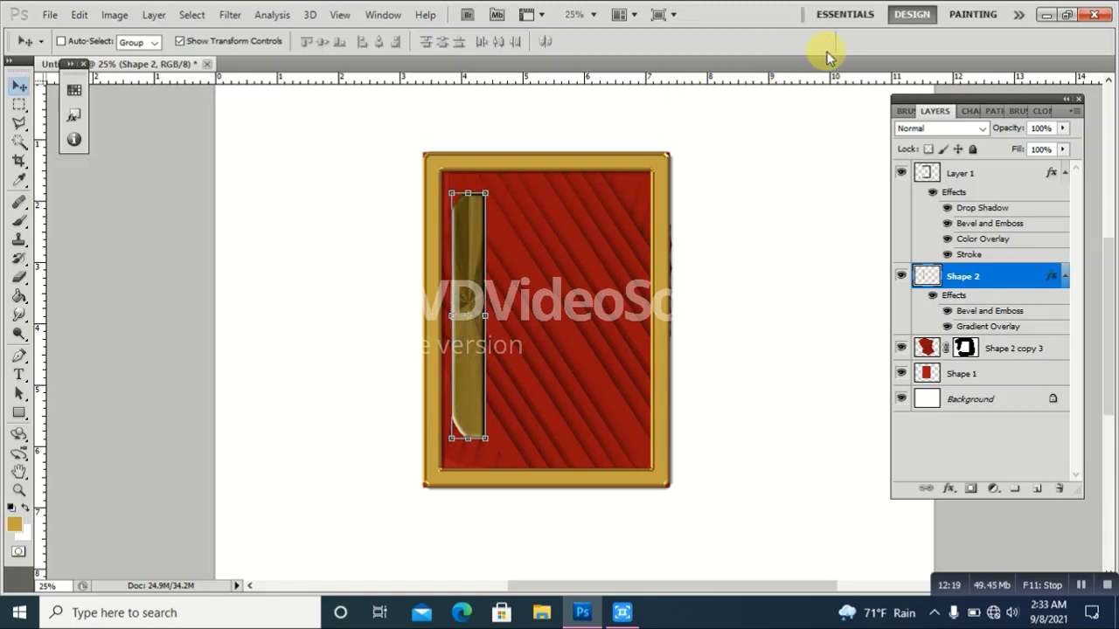
- Duplicate the gold bar as Shape 2 copy, flip it horizontally, and move it right
right_click(1013, 278)
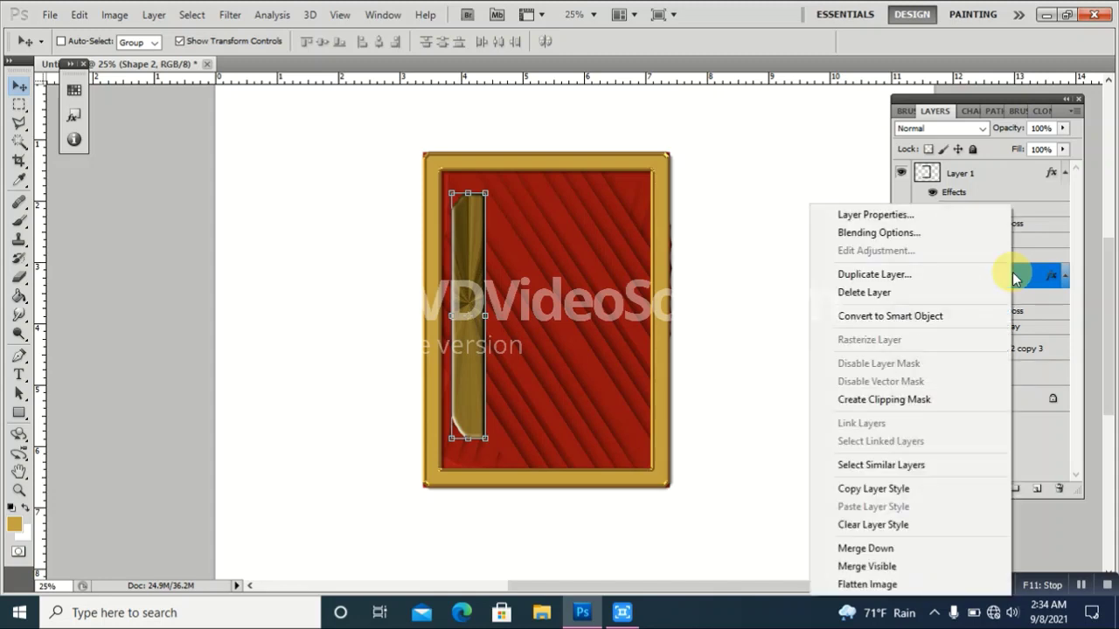
left_click(929, 277)
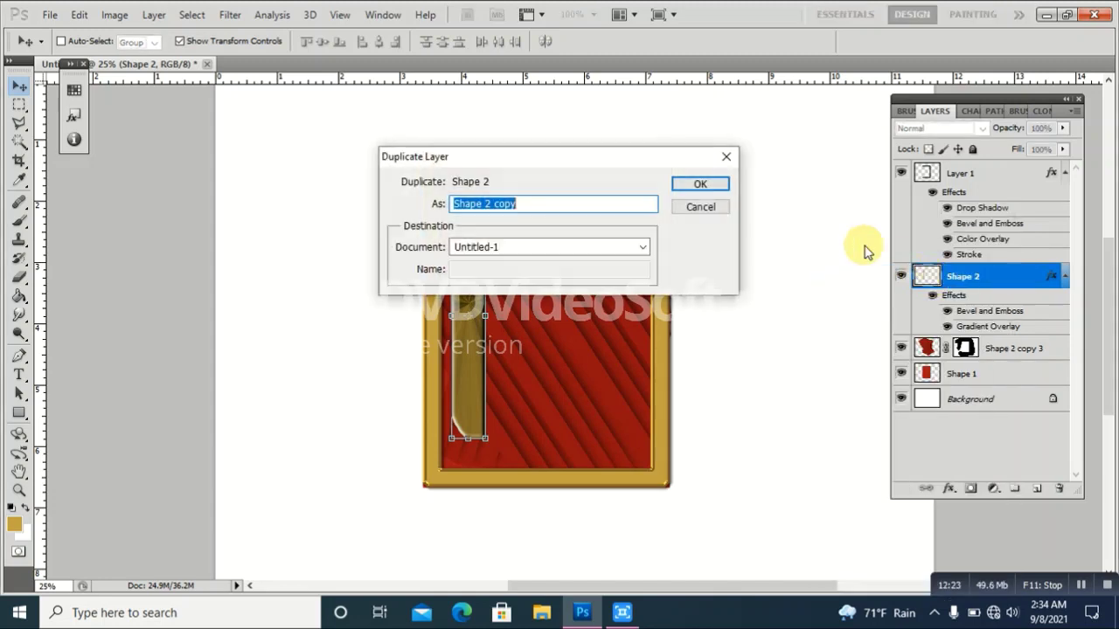
left_click(700, 184)
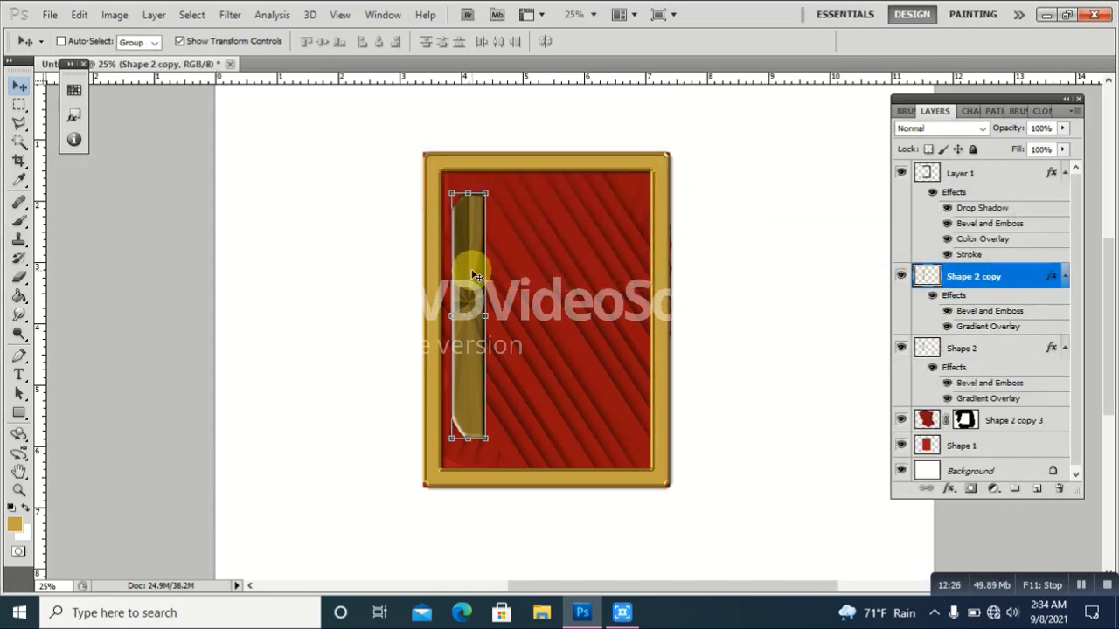
key("ctrl+t")
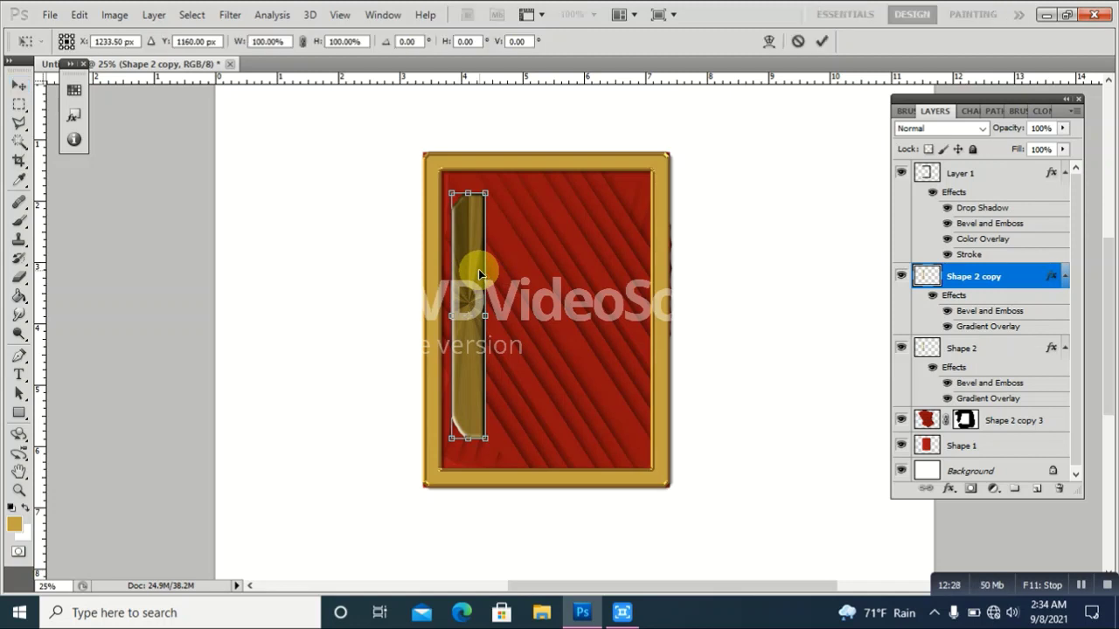
right_click(480, 266)
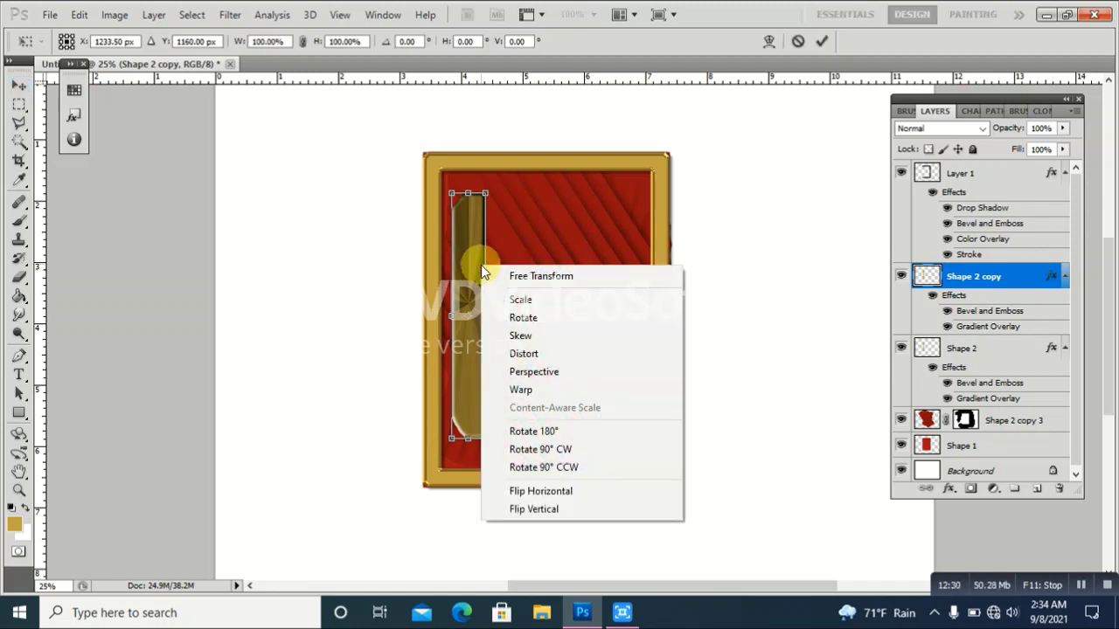
left_click(517, 491)
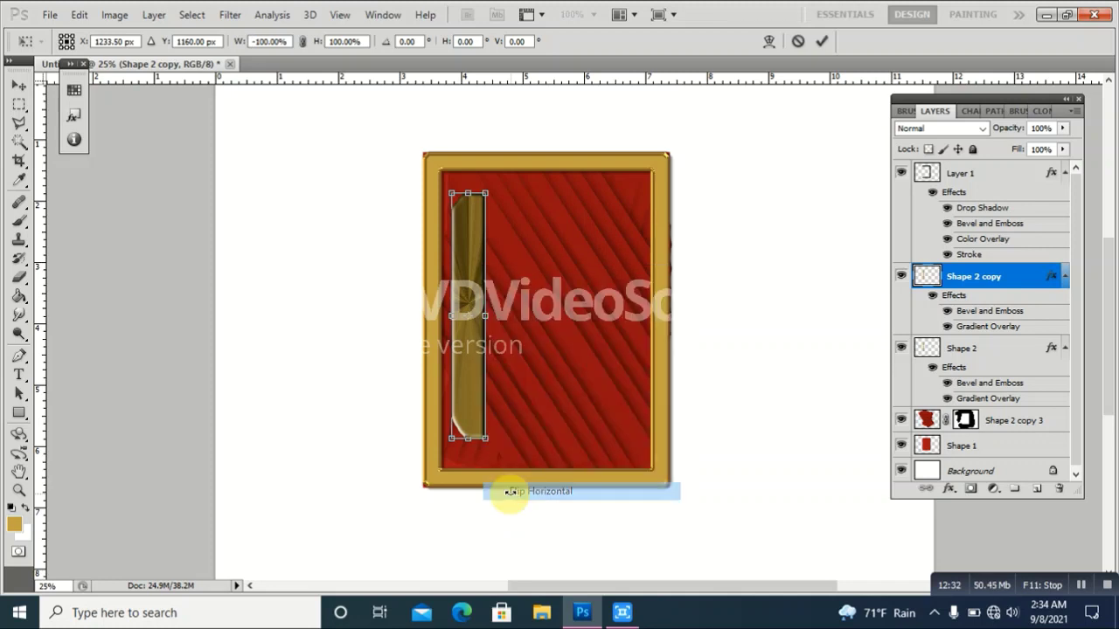
left_click_drag(481, 353, 615, 351)
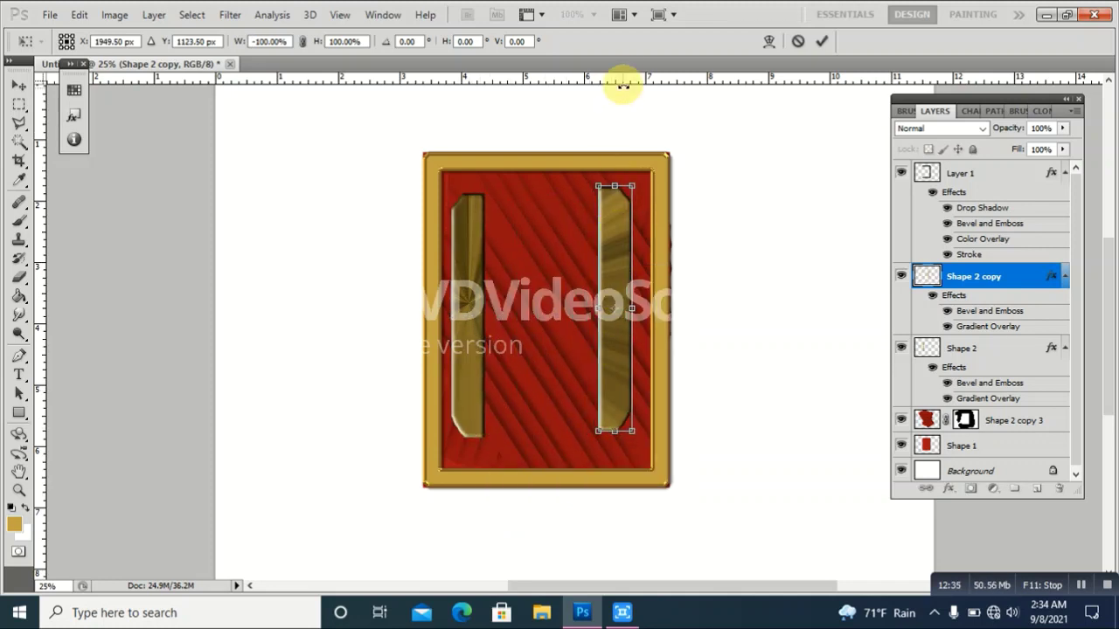
- Add a horizontal guide near the panel top and nudge the right bar into place
mouse_move(631, 79)
left_mouse_down()
mouse_move(639, 178)
mouse_move(629, 192)
left_mouse_up()
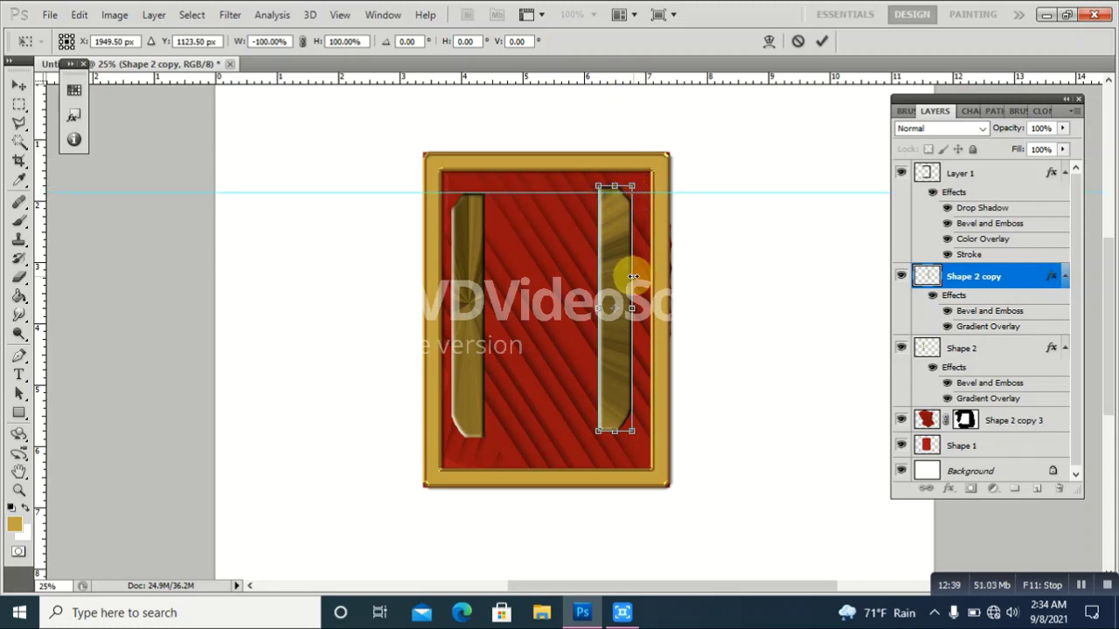
key("Down")
key("Down")
key("Down")
key("Up")
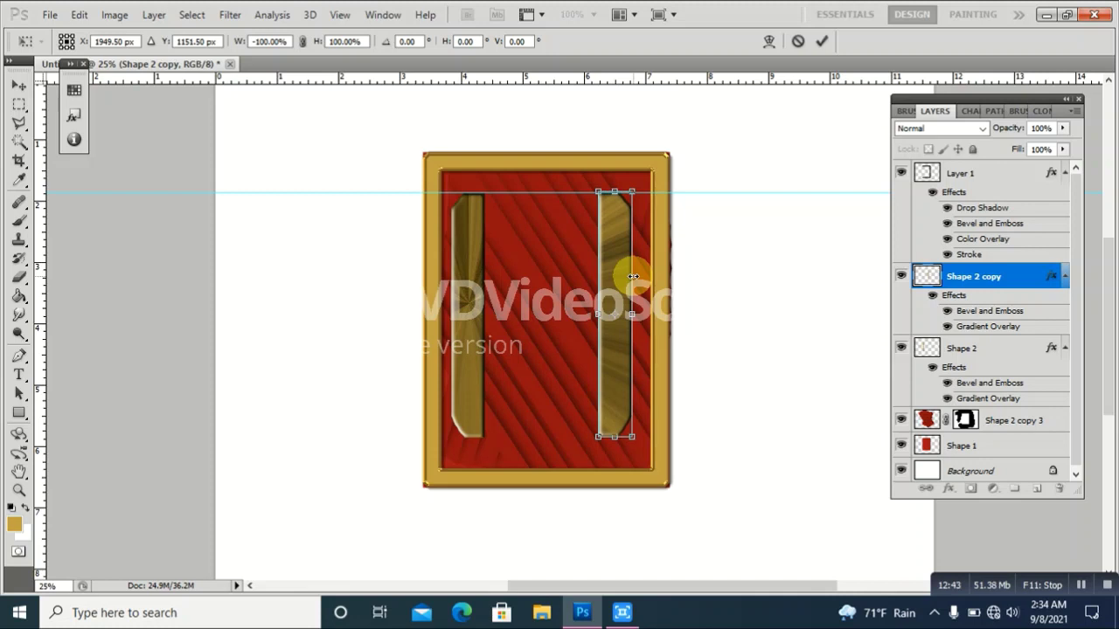
key("Right")
key("Right")
key("Right")
key("Right")
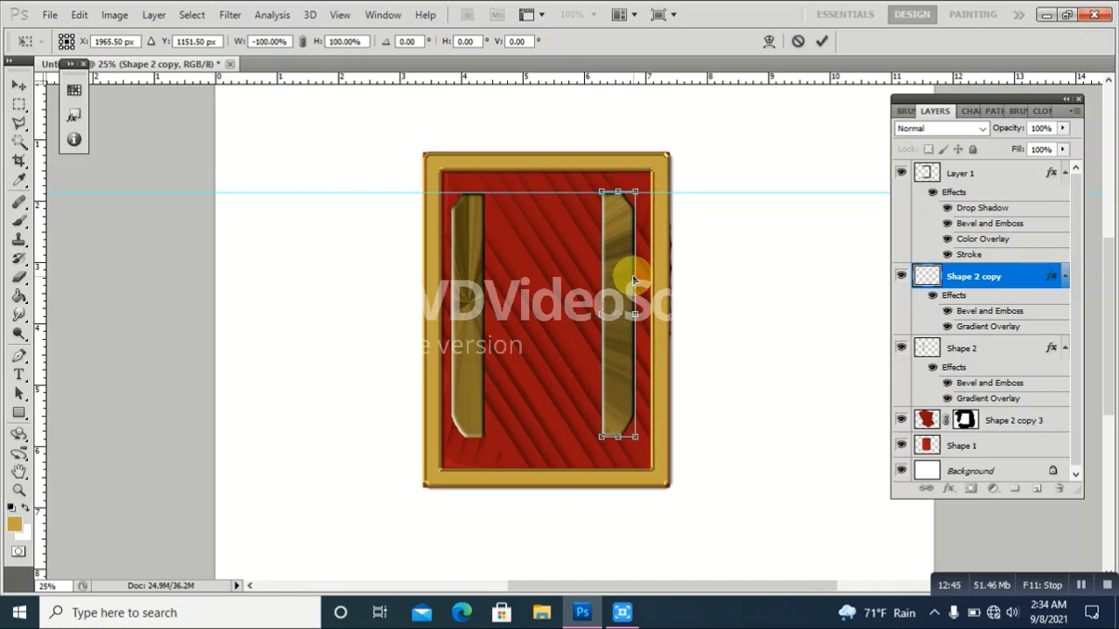
key("Right")
key("Right")
key("Right")
key("Right")
key("Right")
key("Right")
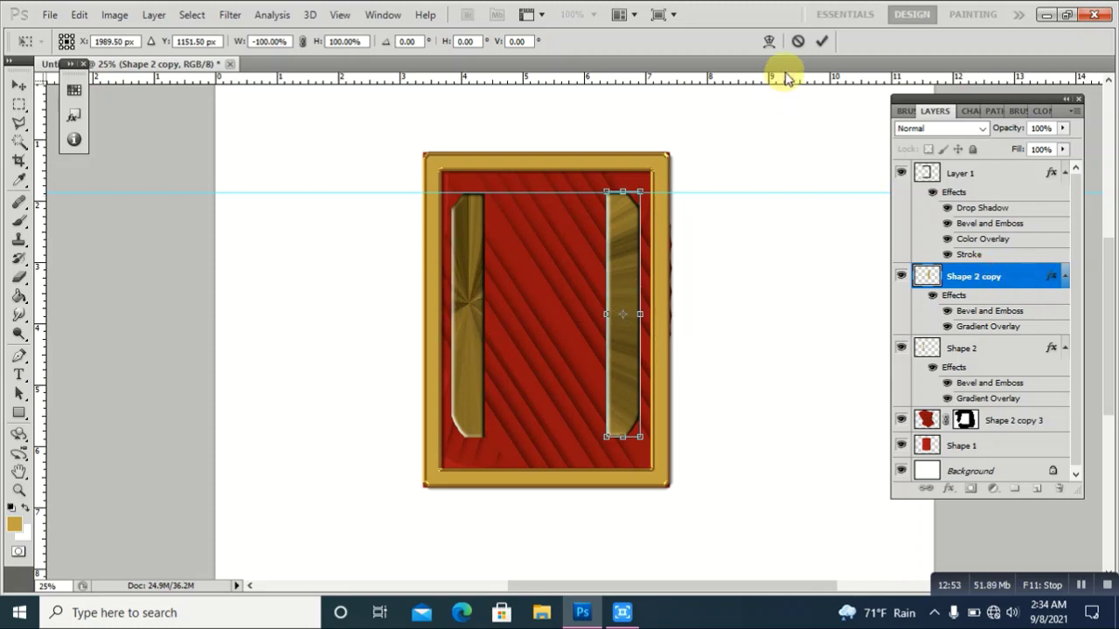
left_click(828, 42)
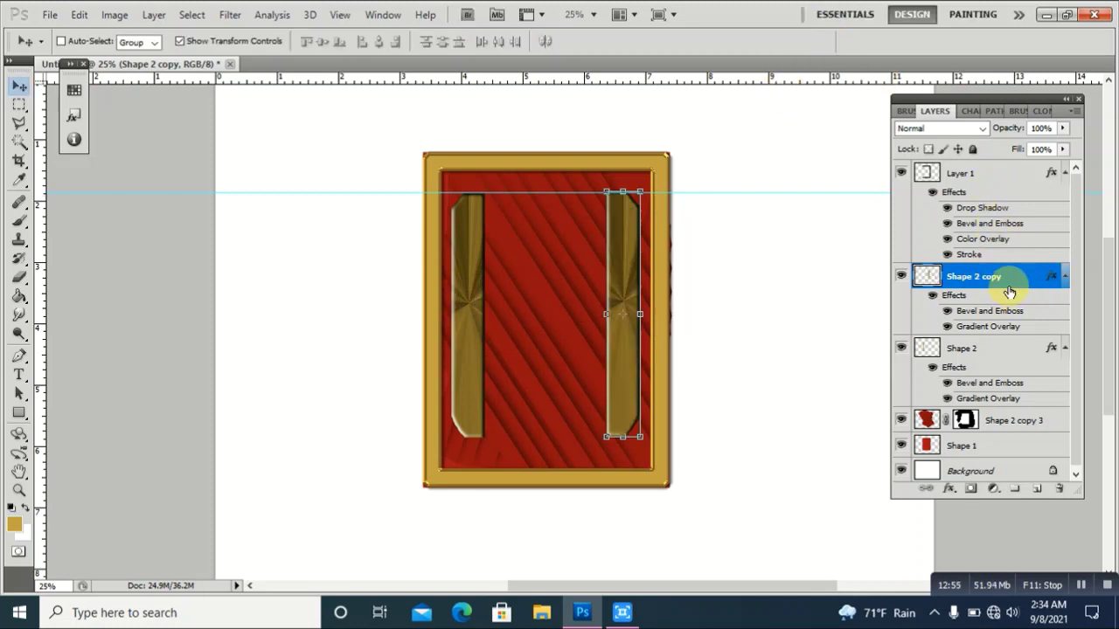
- Duplicate the right bar as Shape 2 copy 2 and move it to the panel centre
right_click(1012, 285)
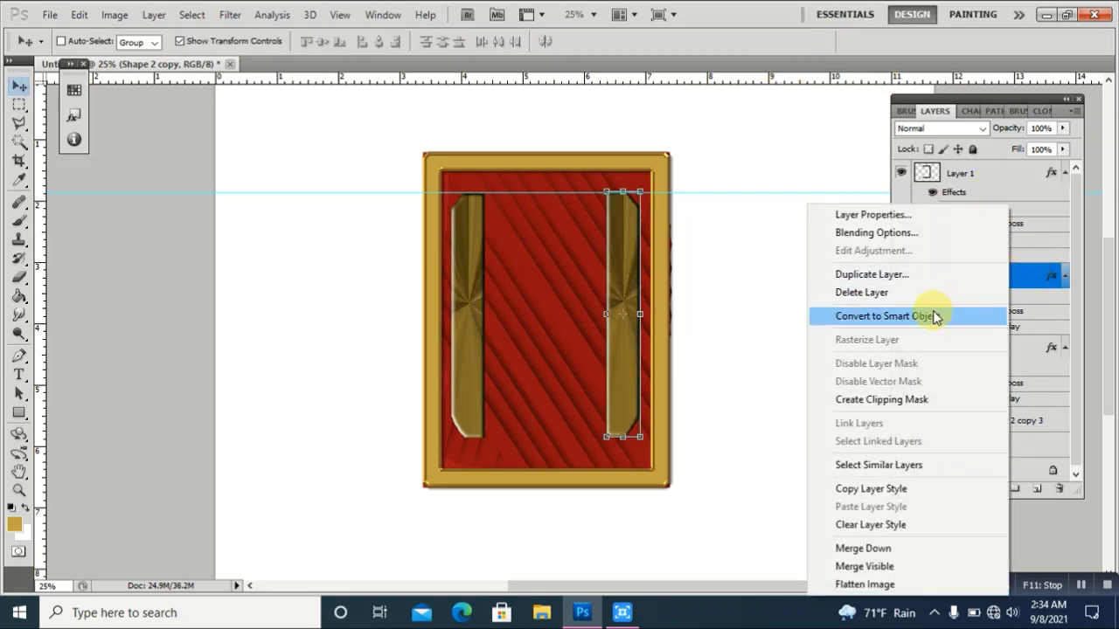
left_click(913, 281)
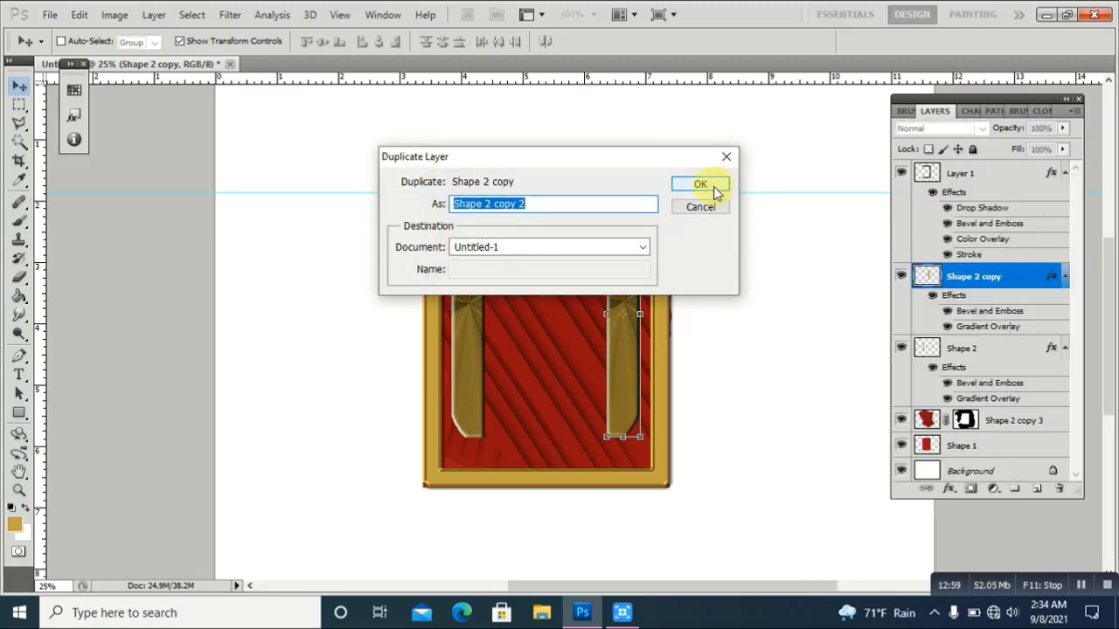
left_click(715, 187)
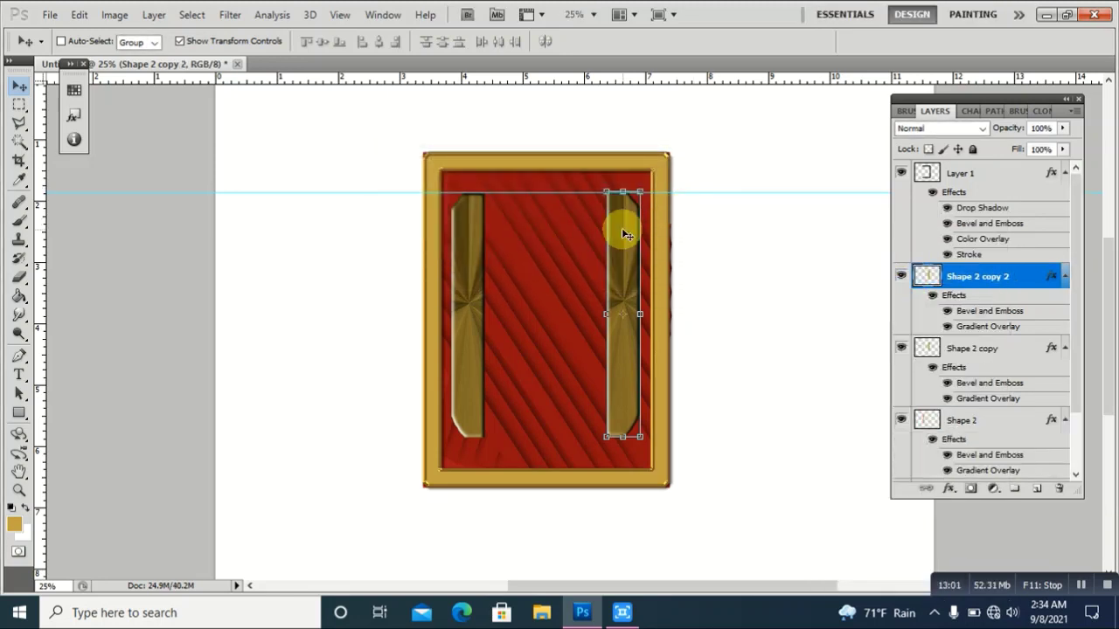
left_click_drag(626, 234, 583, 222)
mouse_move(556, 222)
left_mouse_down()
mouse_move(545, 219)
mouse_move(553, 227)
left_mouse_up()
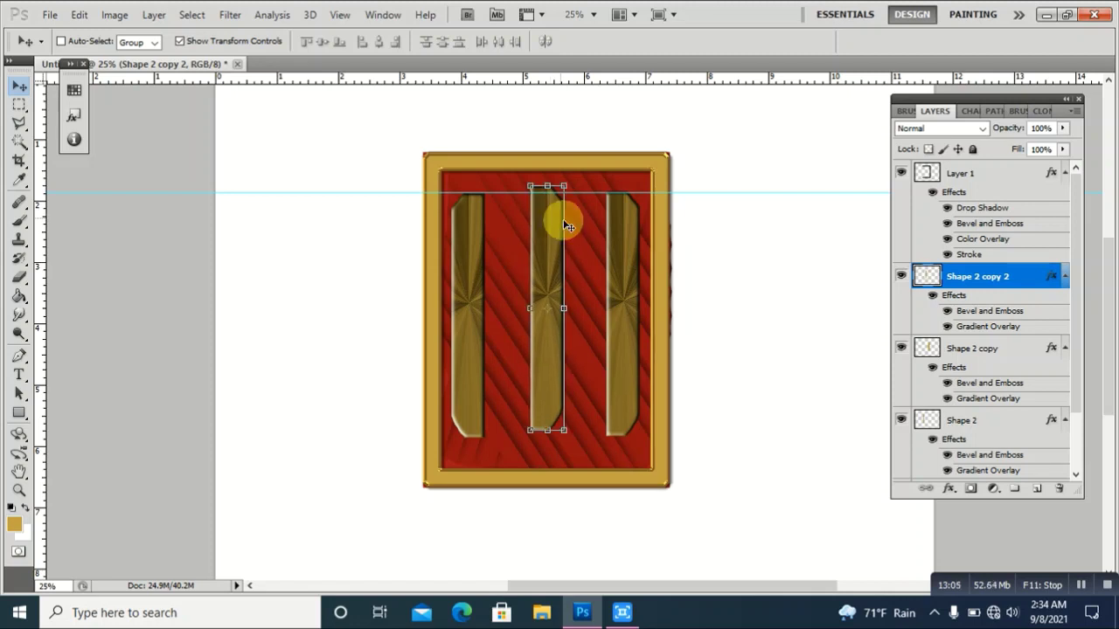
- Rotate the copy 90° clockwise, flip it vertically, and move it to the frame top
key("ctrl+t")
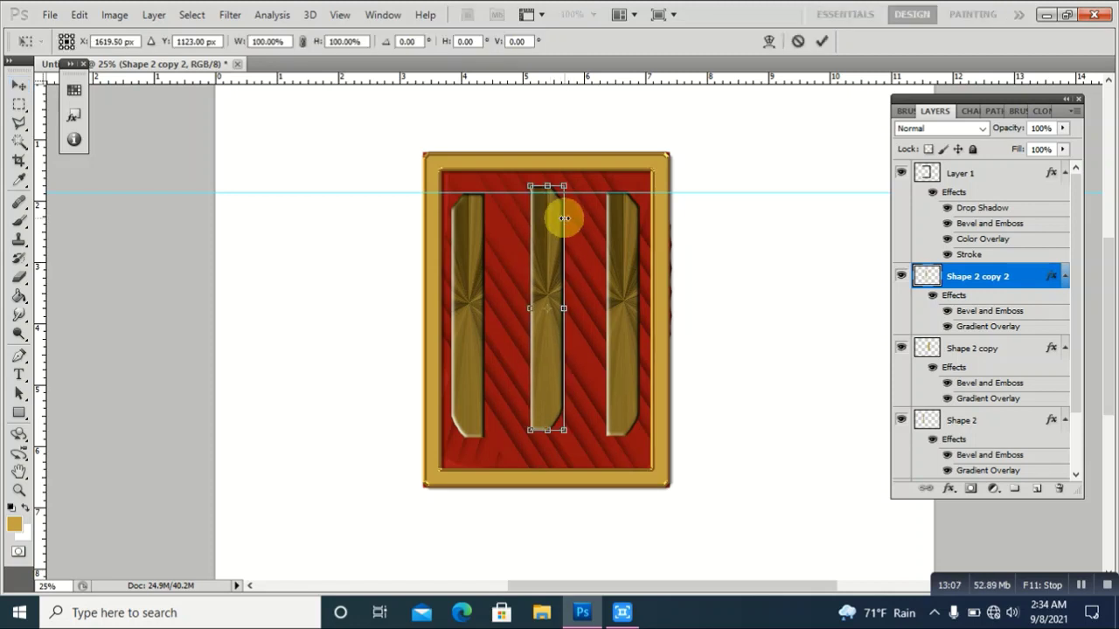
right_click(560, 220)
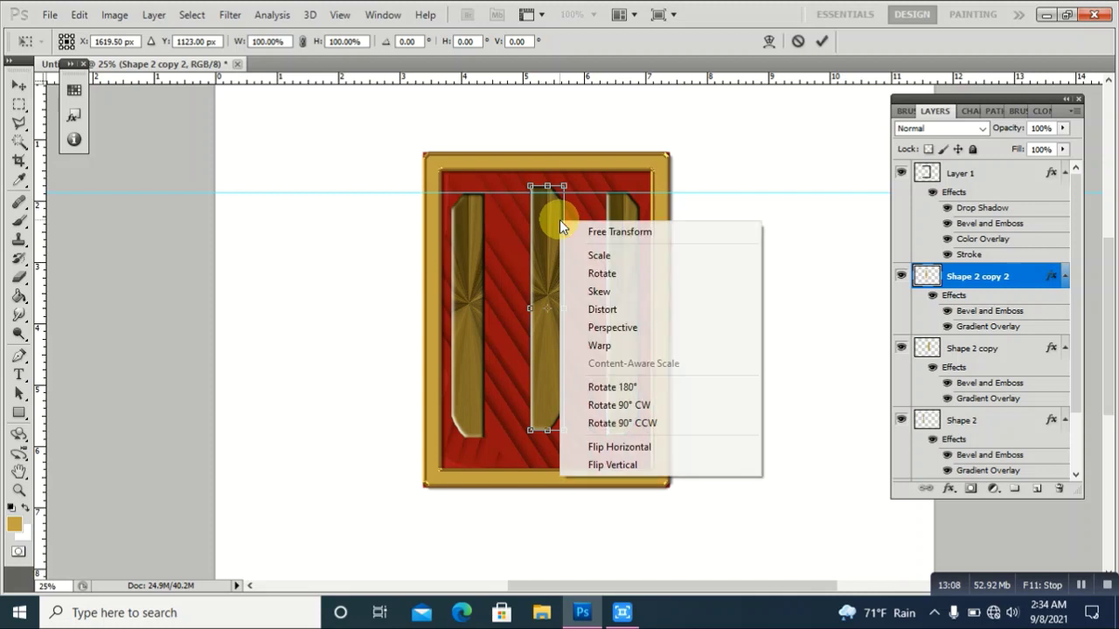
left_click(587, 407)
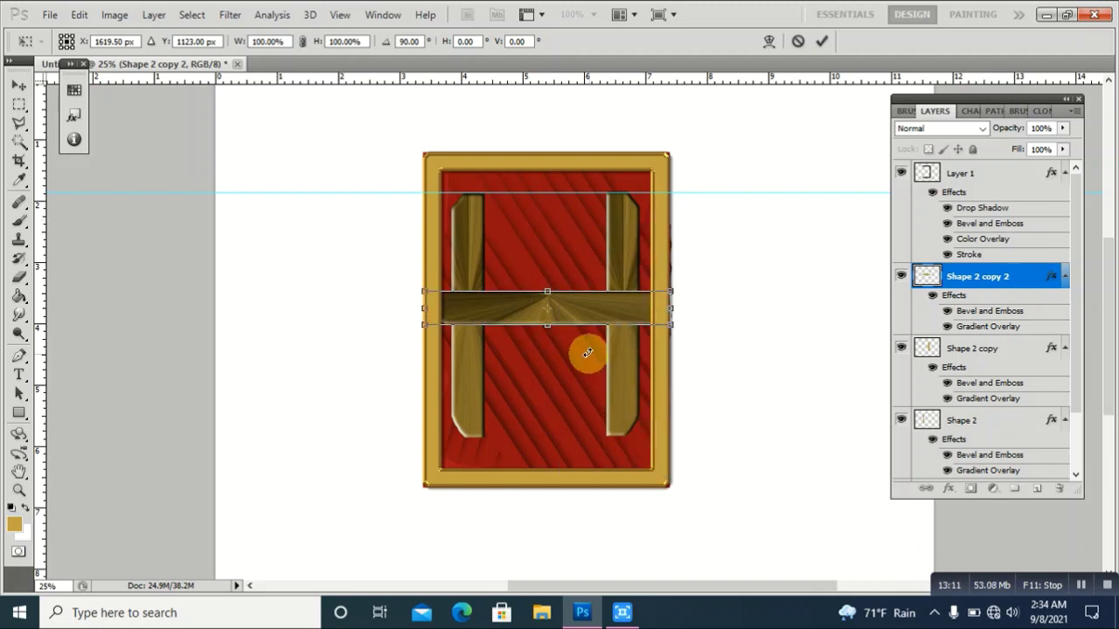
left_click_drag(572, 319, 590, 228)
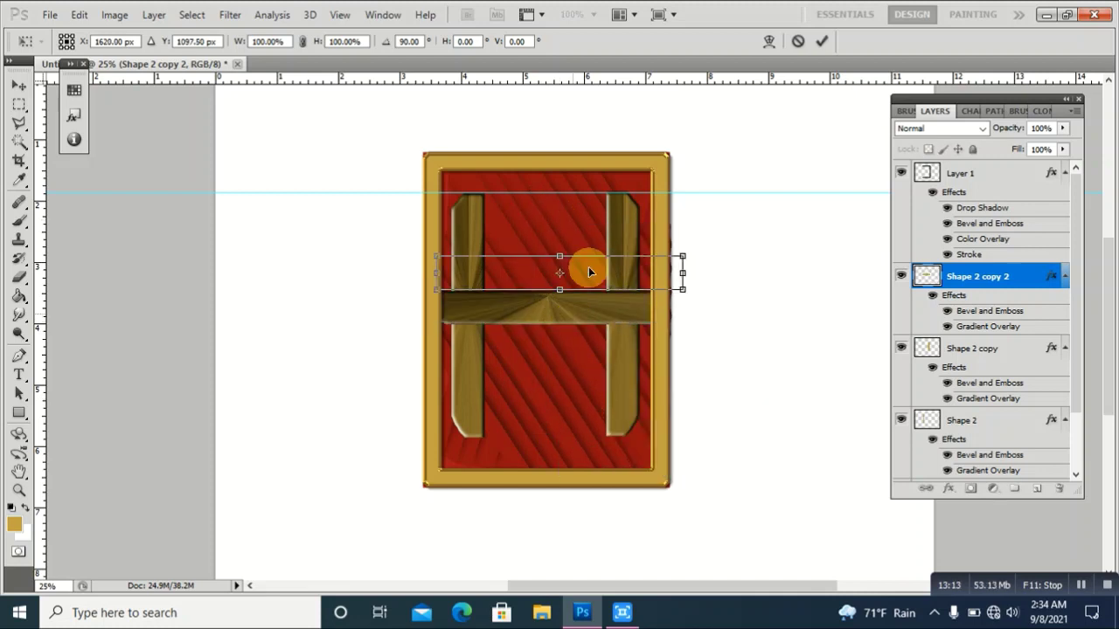
right_click(590, 228)
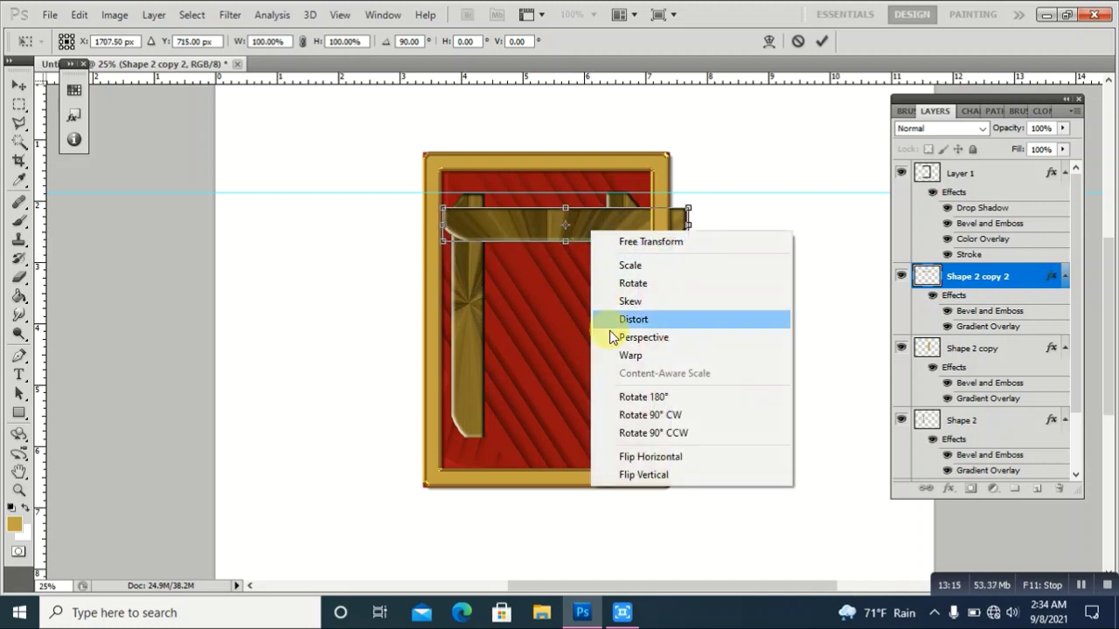
left_click(610, 473)
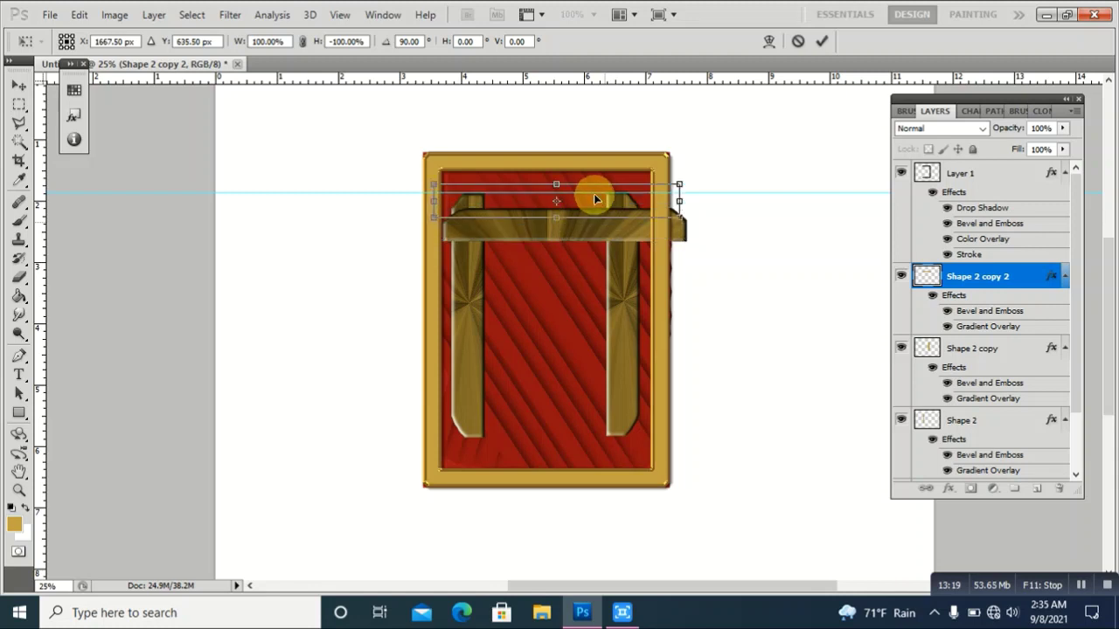
left_click_drag(605, 226, 593, 191)
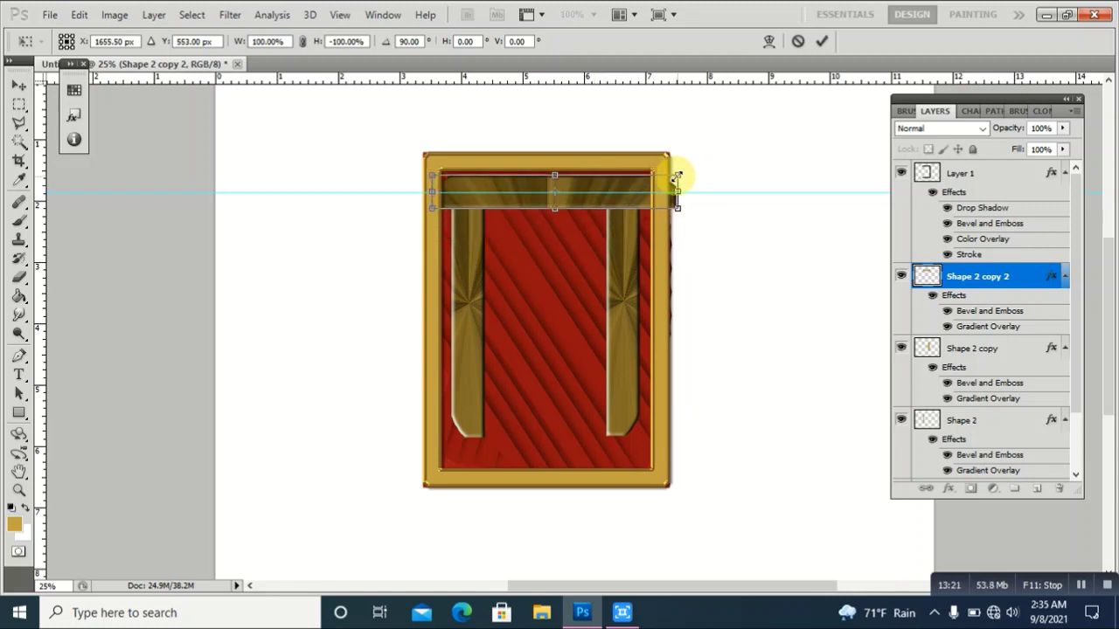
- Shorten the top bar to fit between the side bars and nudge it down
left_click_drag(678, 177, 623, 183)
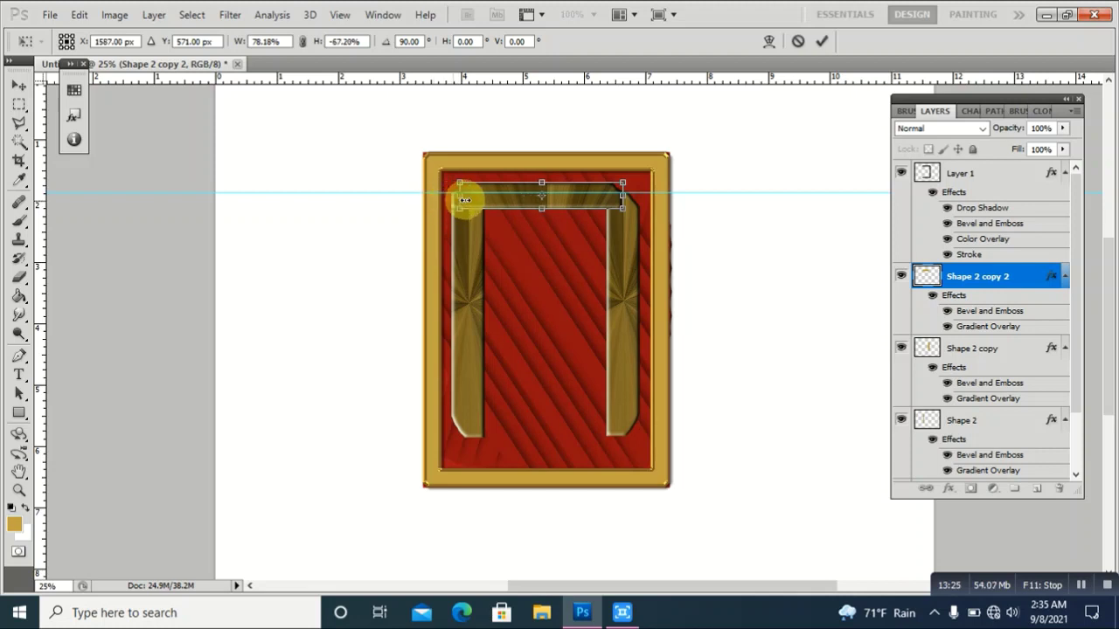
left_click_drag(432, 200, 513, 188)
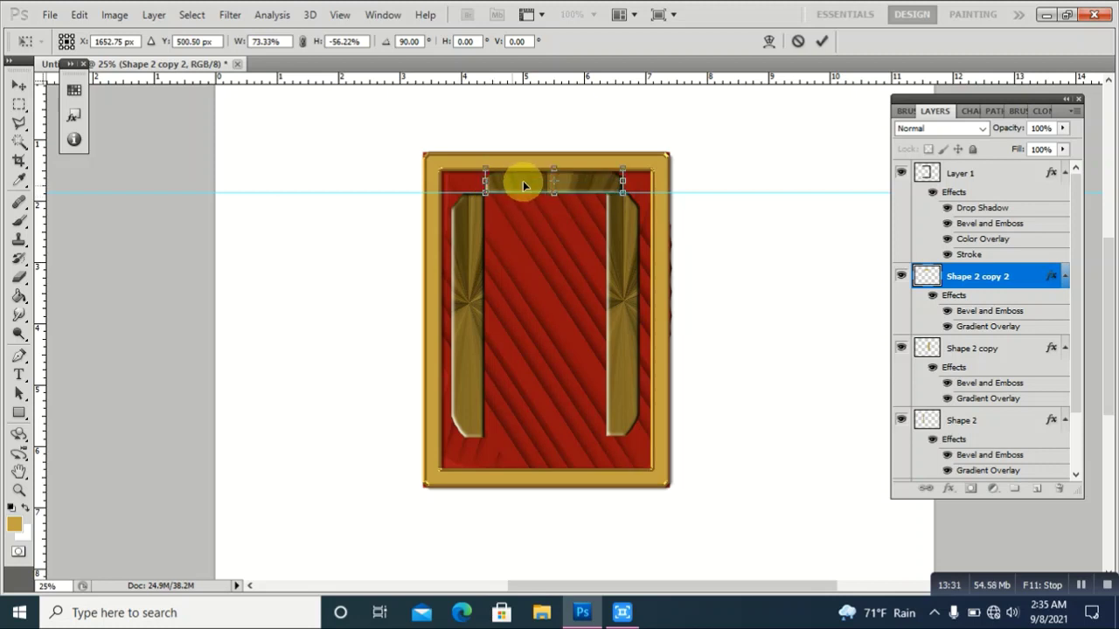
left_click_drag(623, 195, 625, 187)
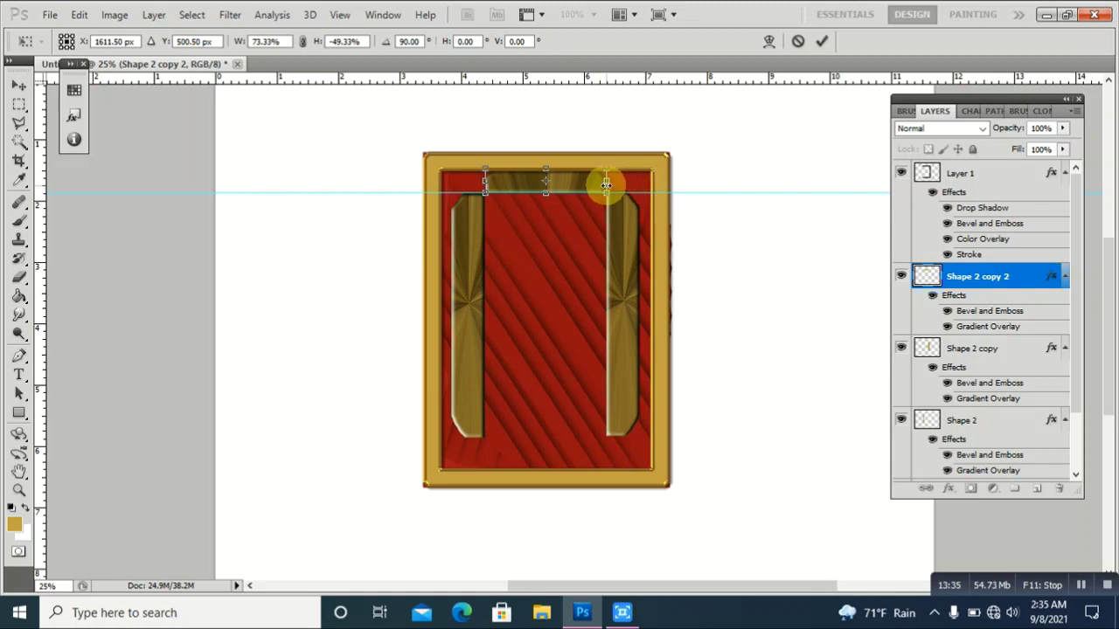
key("Down")
key("Down")
key("Down")
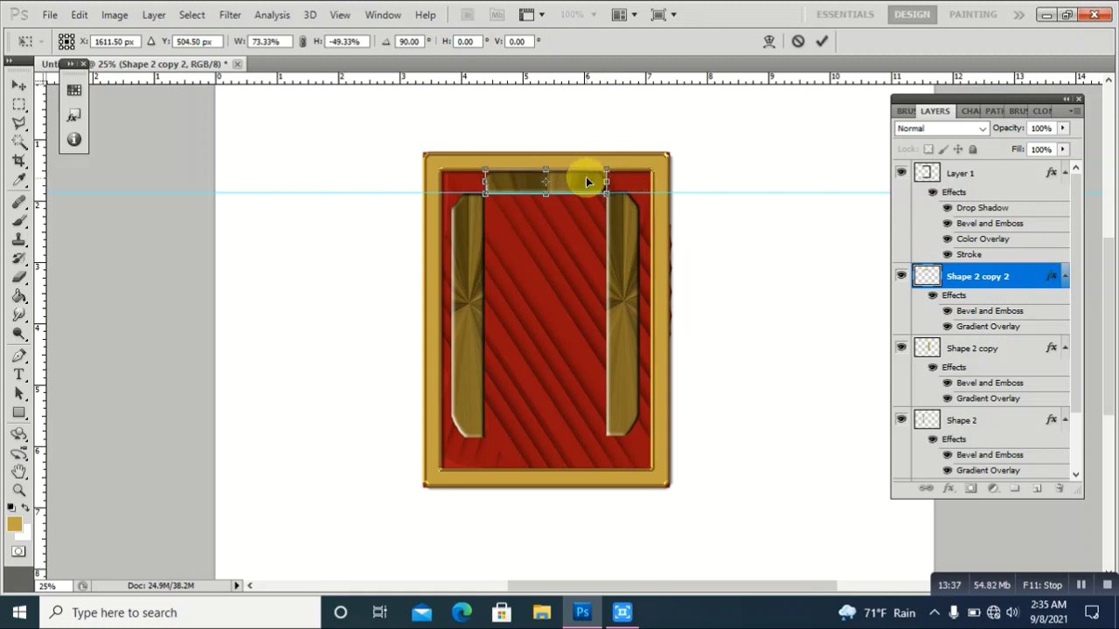
key("Down")
key("Down")
key("Down")
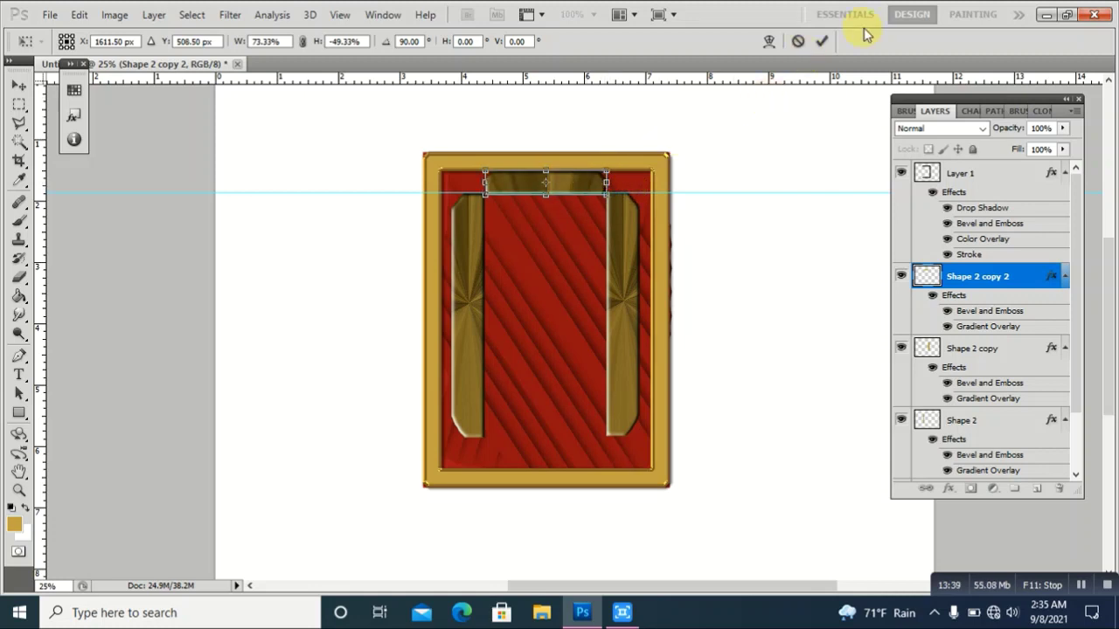
left_click(822, 41)
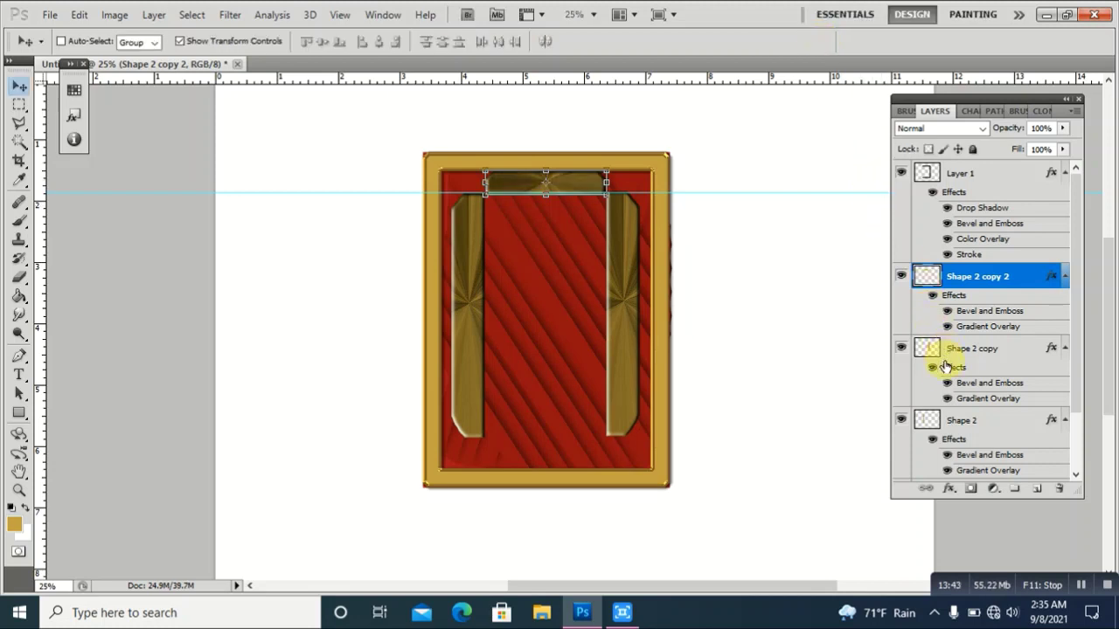
- Shorten the left and right gold bars from their top ends with Free Transform
left_click(953, 423)
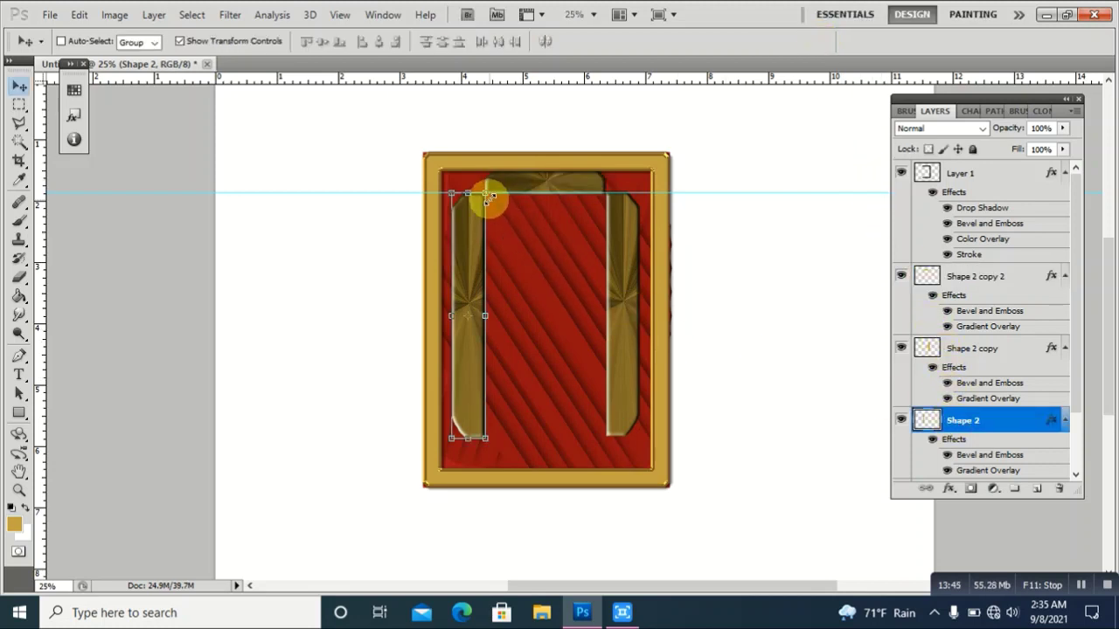
left_click_drag(483, 191, 479, 206)
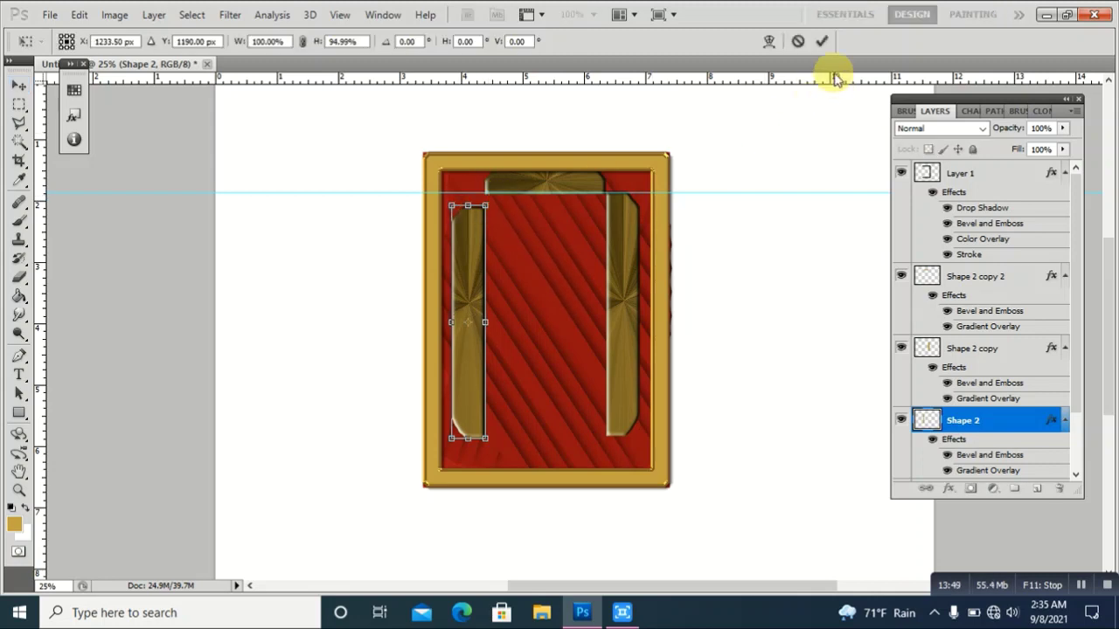
left_click(822, 41)
scroll(944, 350, "down", 2)
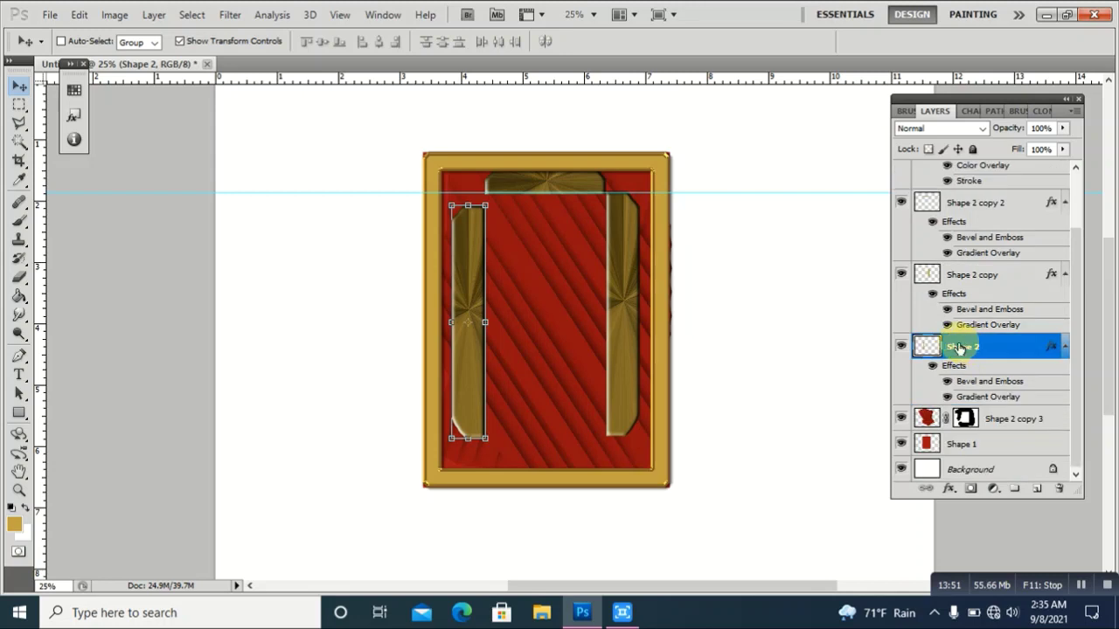
left_click(923, 274)
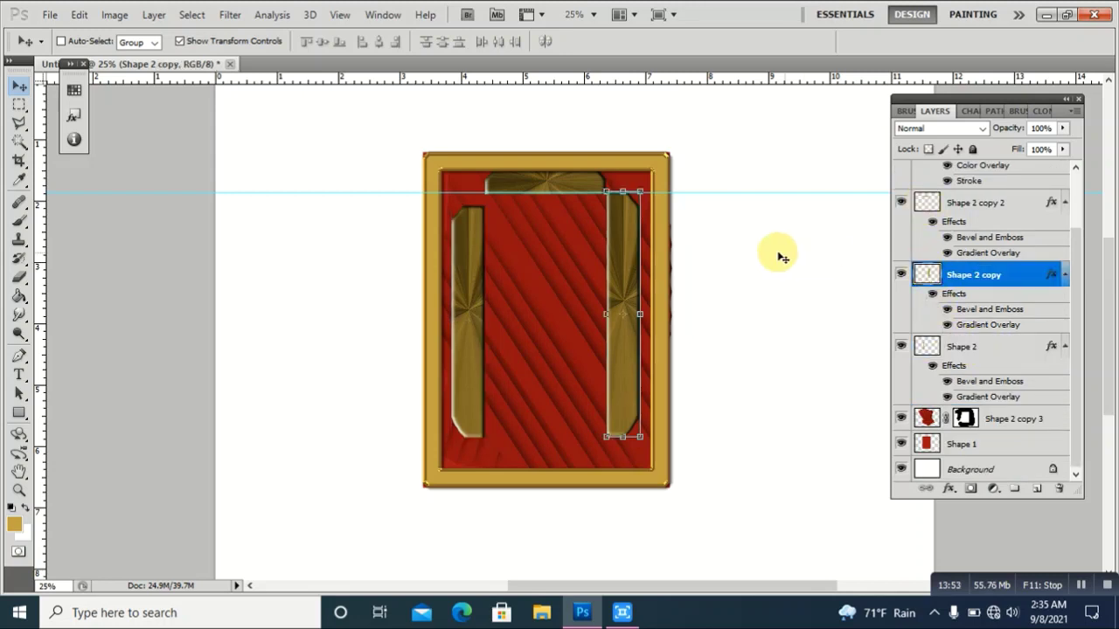
left_click_drag(684, 192, 688, 207)
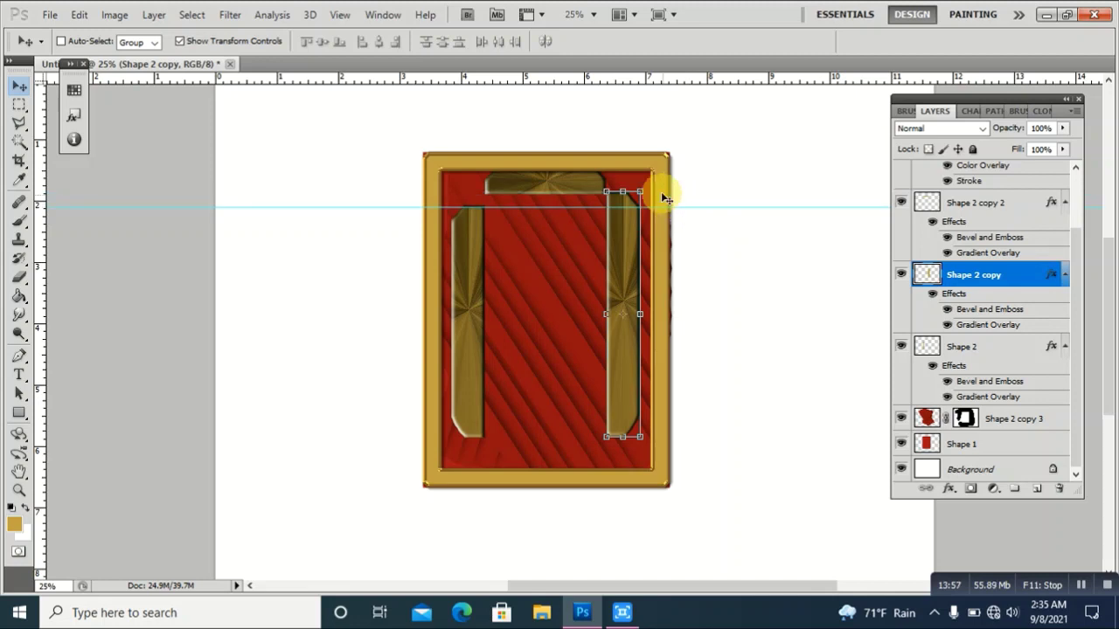
key("ctrl+t")
left_click_drag(639, 191, 639, 201)
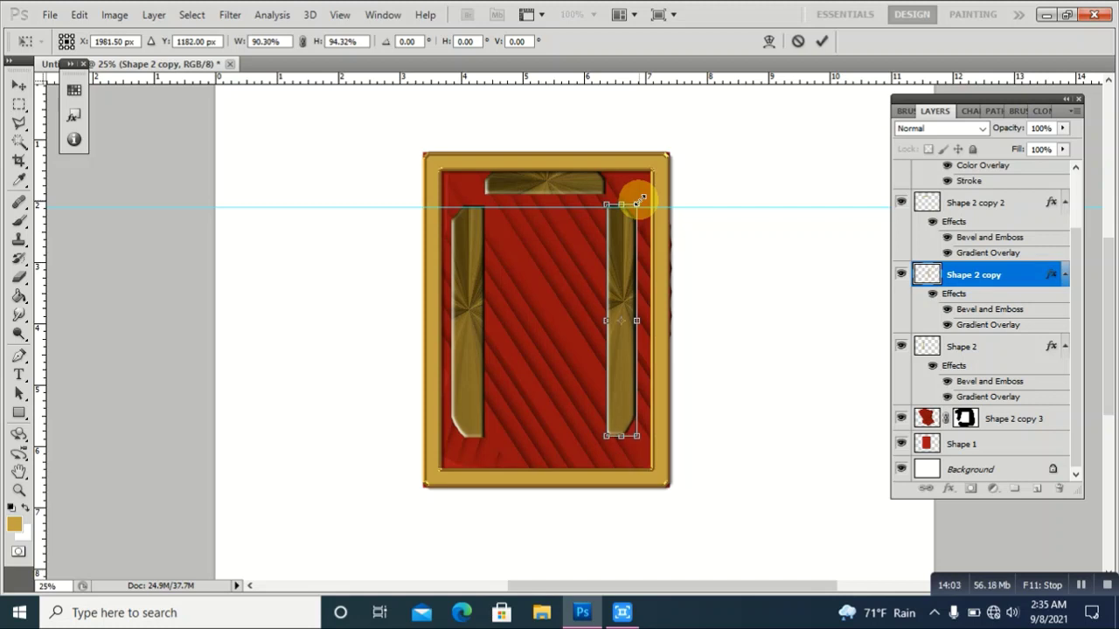
left_click(822, 41)
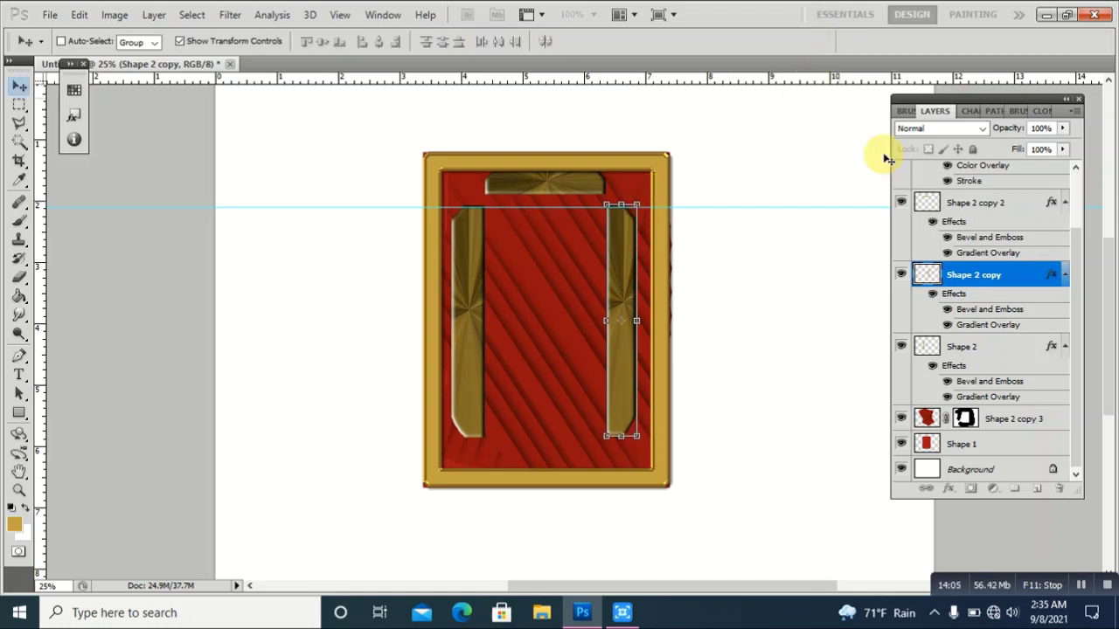
- Nudge the top gold bar (Shape 2 copy 2) down and widen it to about 120%
left_click(929, 203)
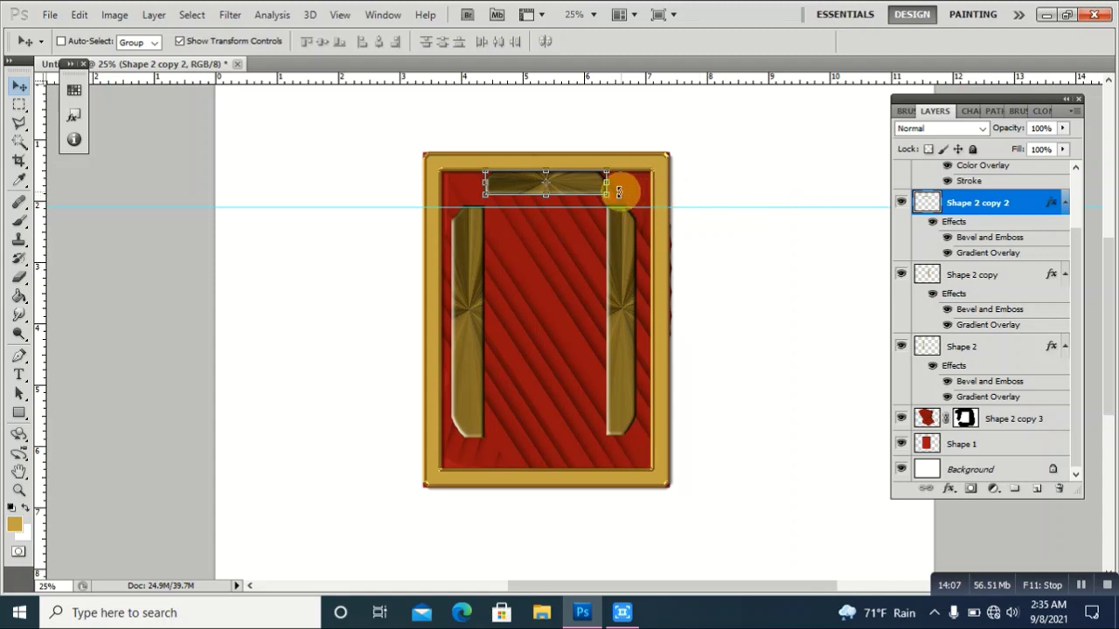
key("shift+Down")
key("shift+Down")
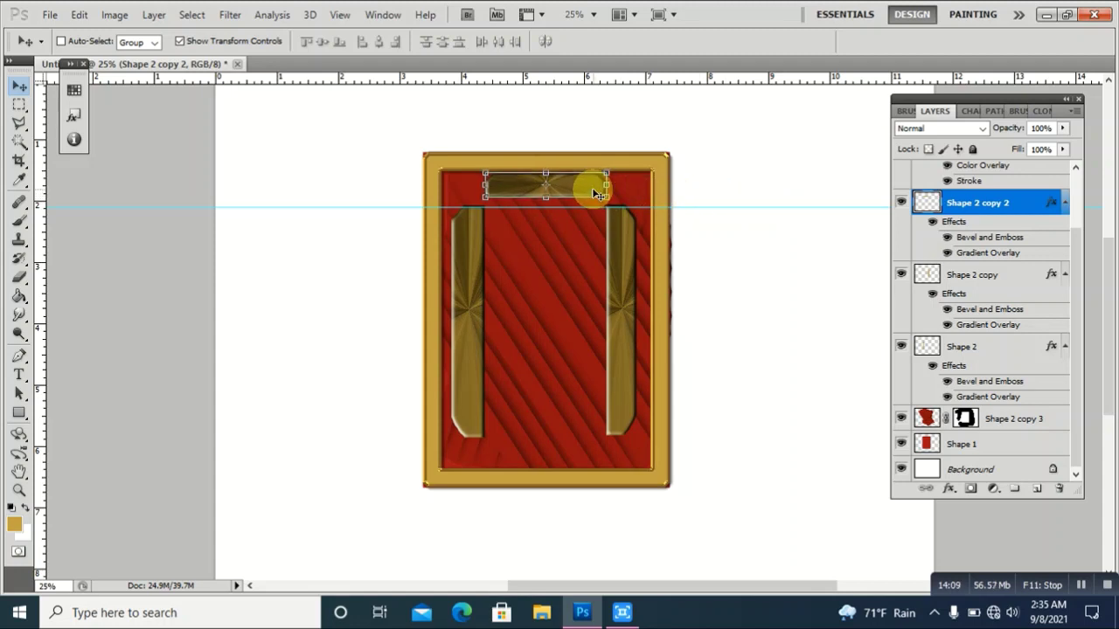
key("shift+Down")
key("shift+Down")
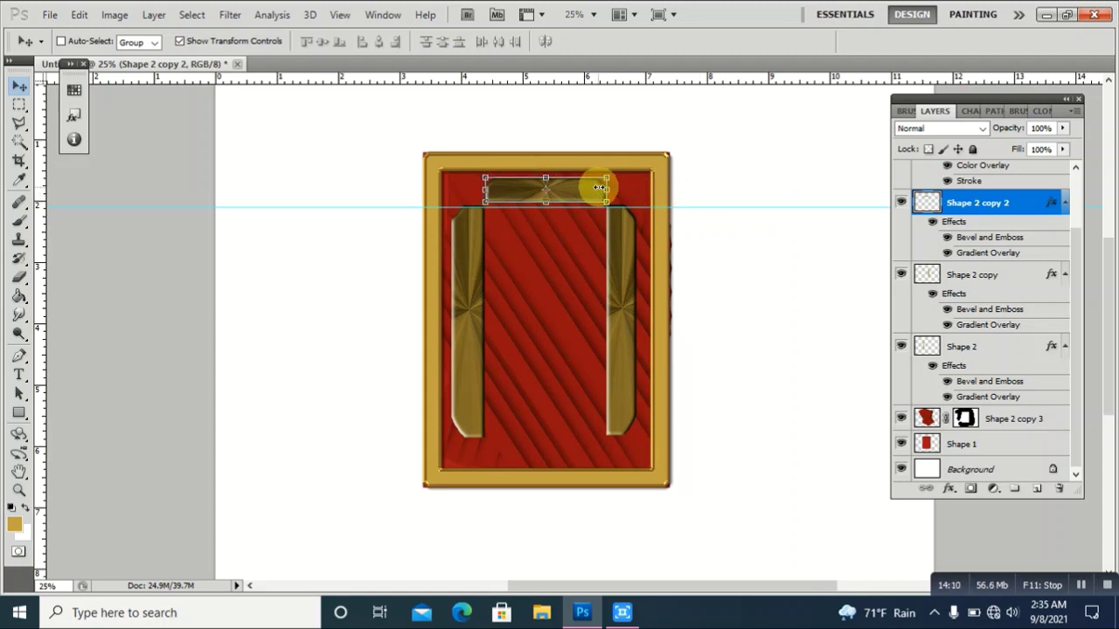
left_click(608, 192)
left_click_drag(608, 191, 621, 192)
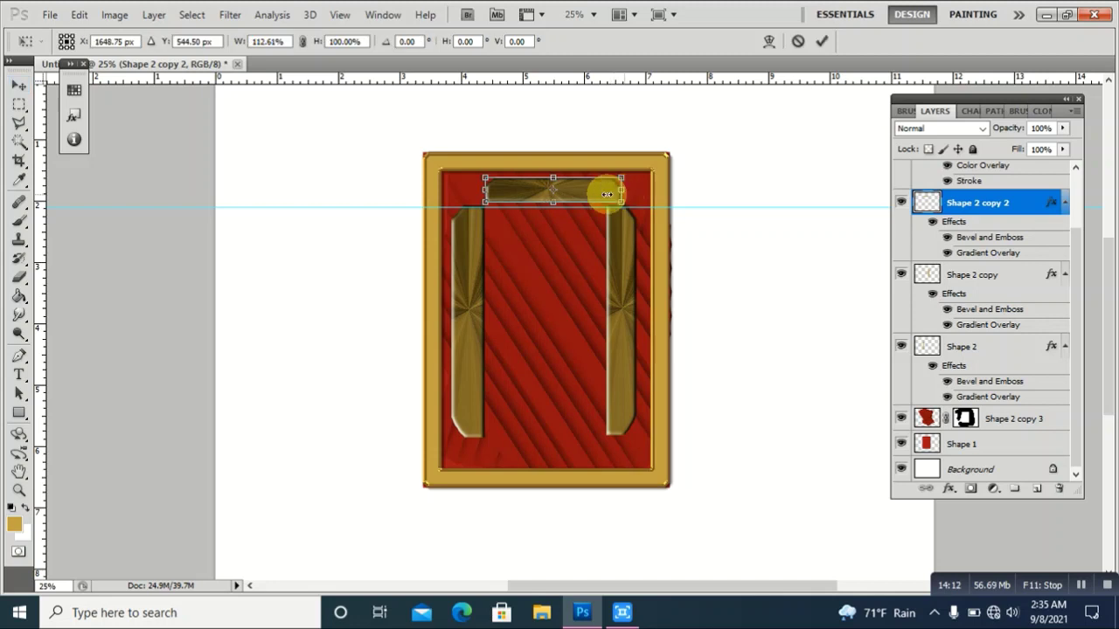
left_click_drag(483, 187, 477, 187)
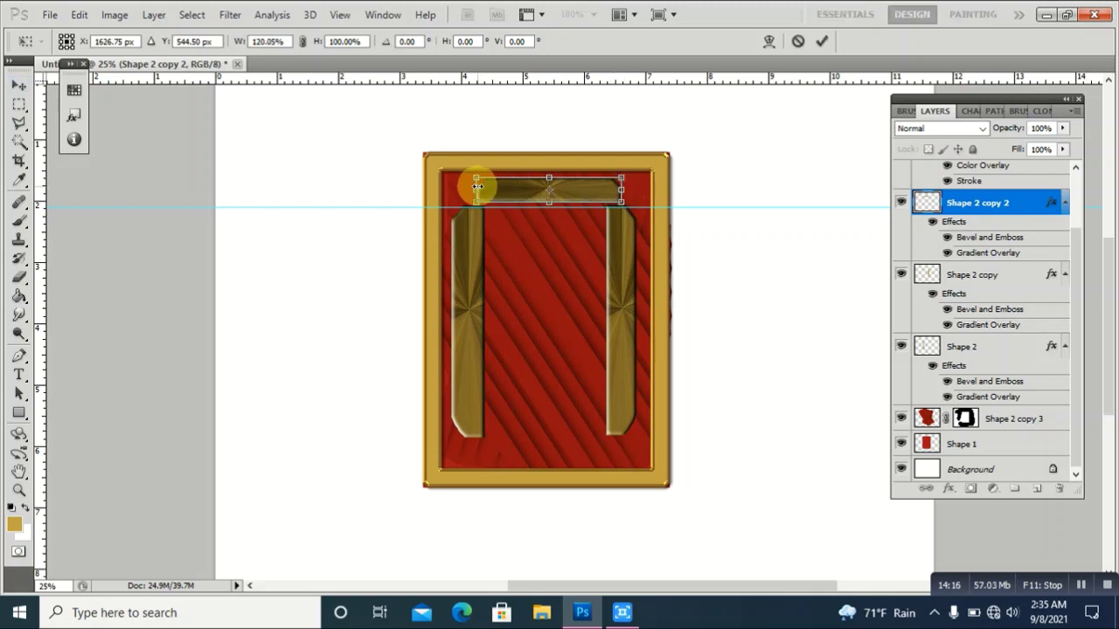
left_click(823, 46)
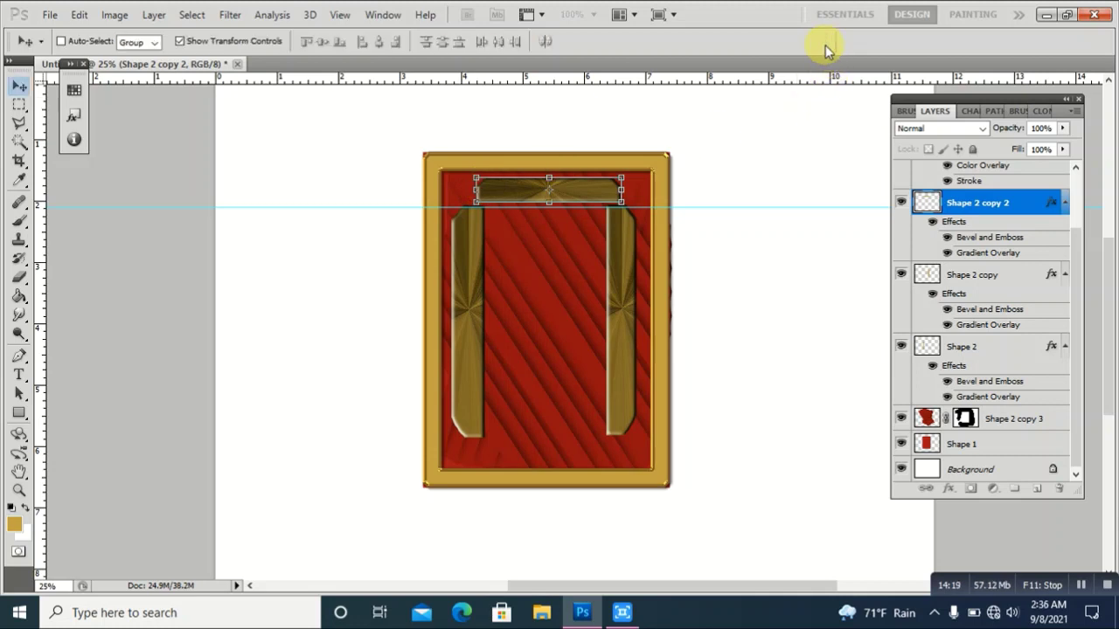
- Duplicate the top bar as Shape 2 copy 4, flip it vertically, and place it along the bottom
right_click(1034, 213)
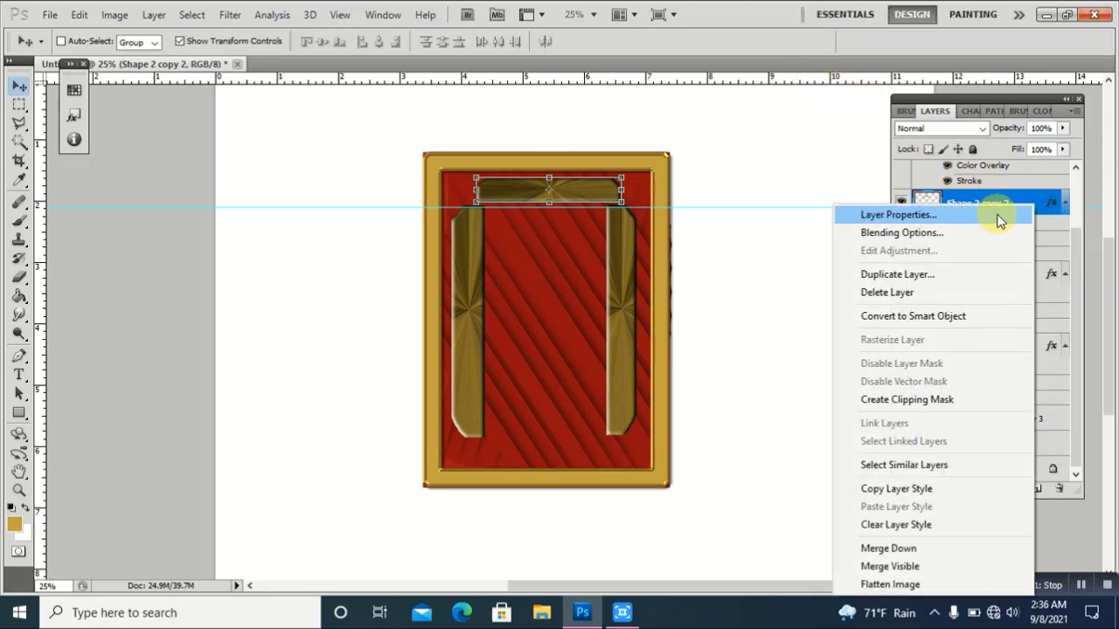
left_click(937, 273)
left_click(700, 185)
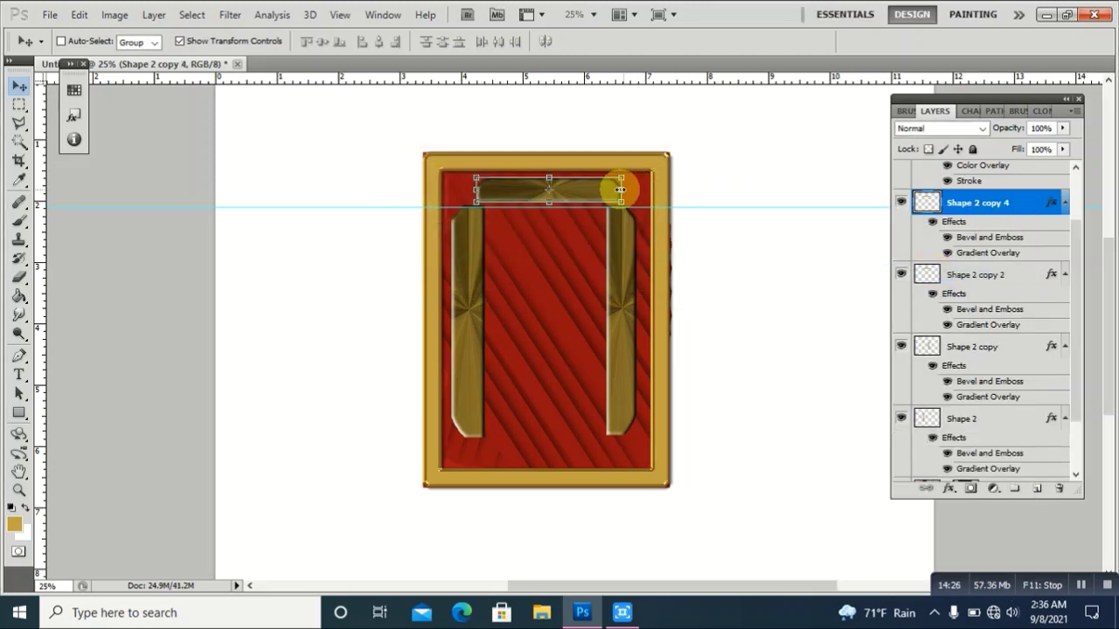
left_click(619, 190)
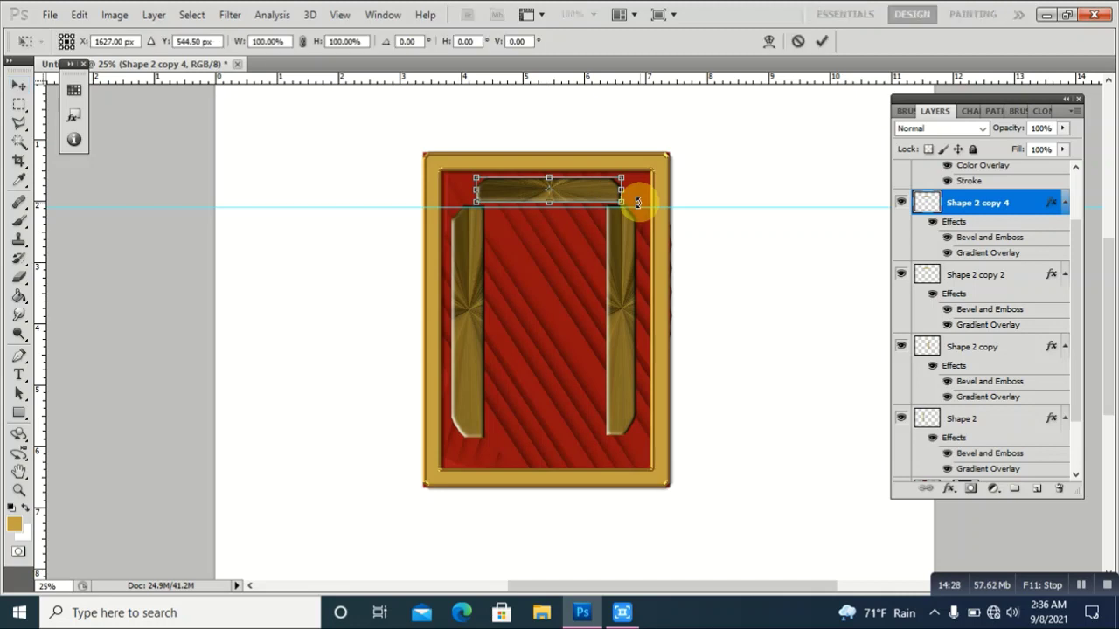
right_click(579, 197)
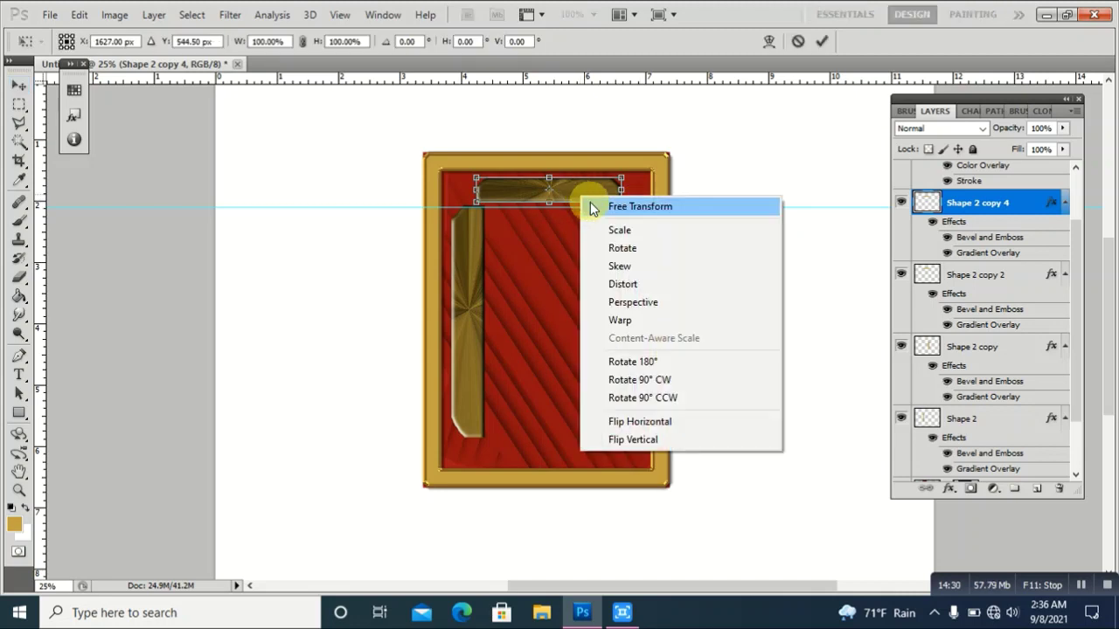
left_click(633, 439)
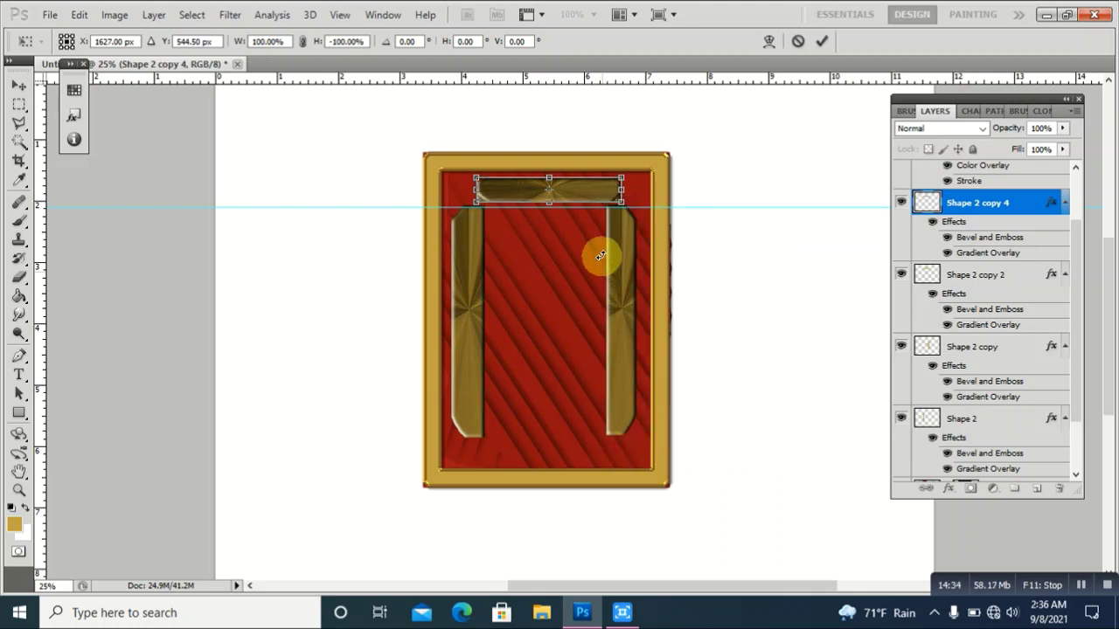
left_click_drag(576, 194, 575, 455)
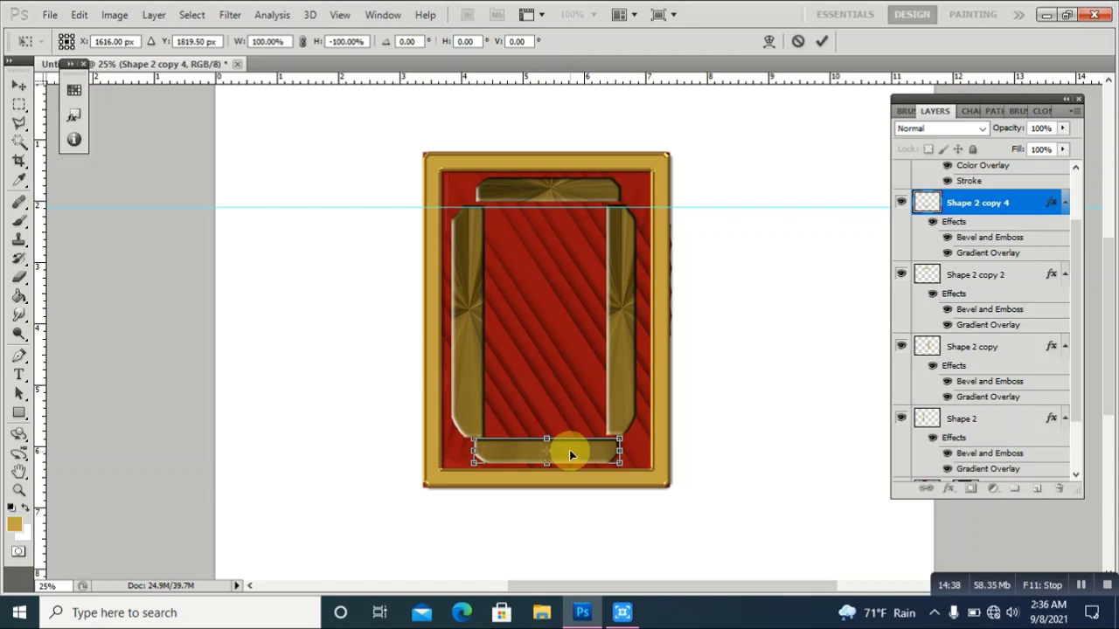
left_click_drag(570, 450, 570, 451)
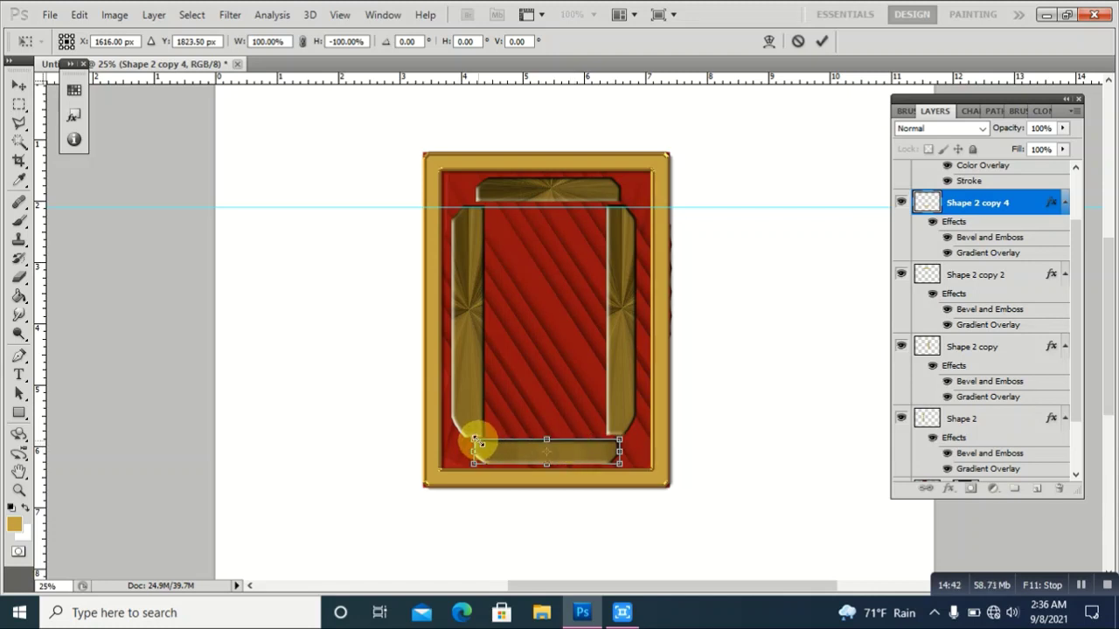
left_click(821, 42)
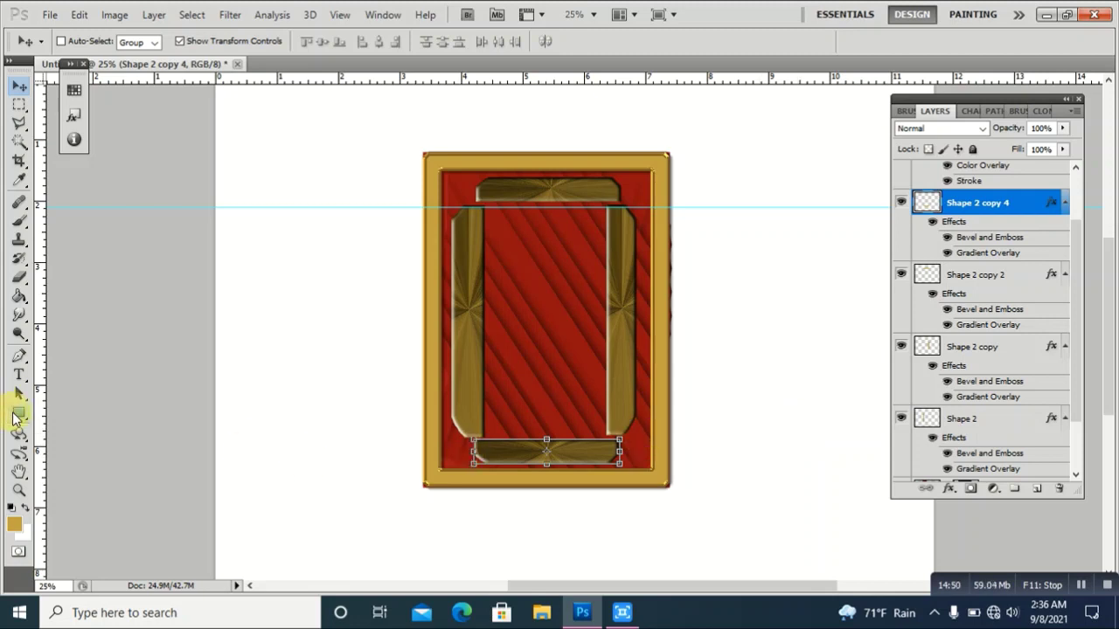
- Draw a white rectangle inside the gold bars on a new shape layer
left_click(19, 416)
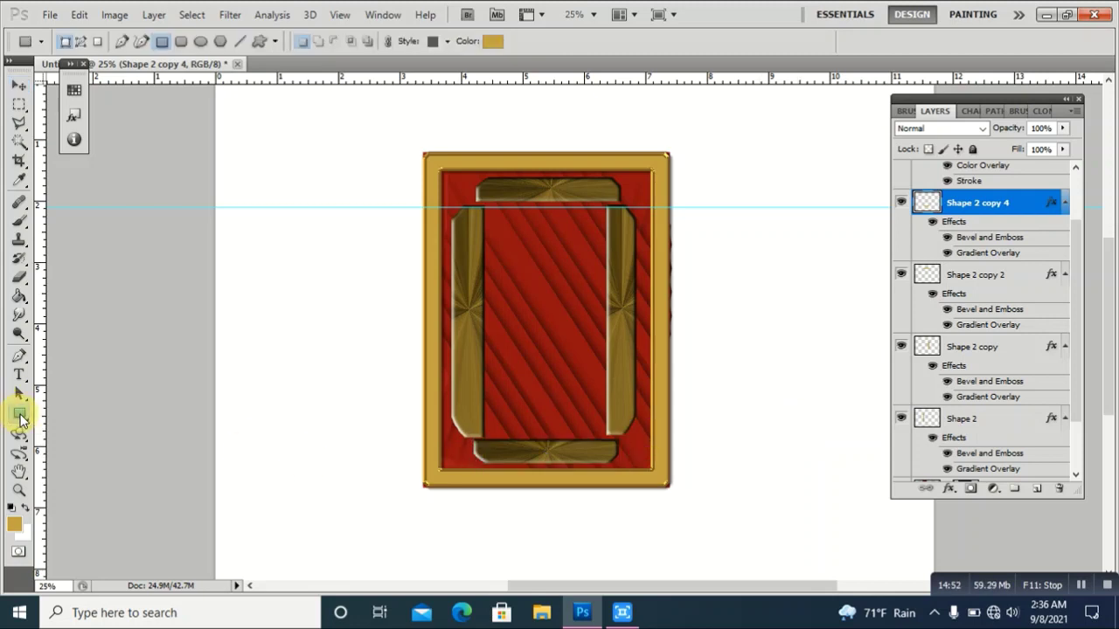
left_click(10, 510)
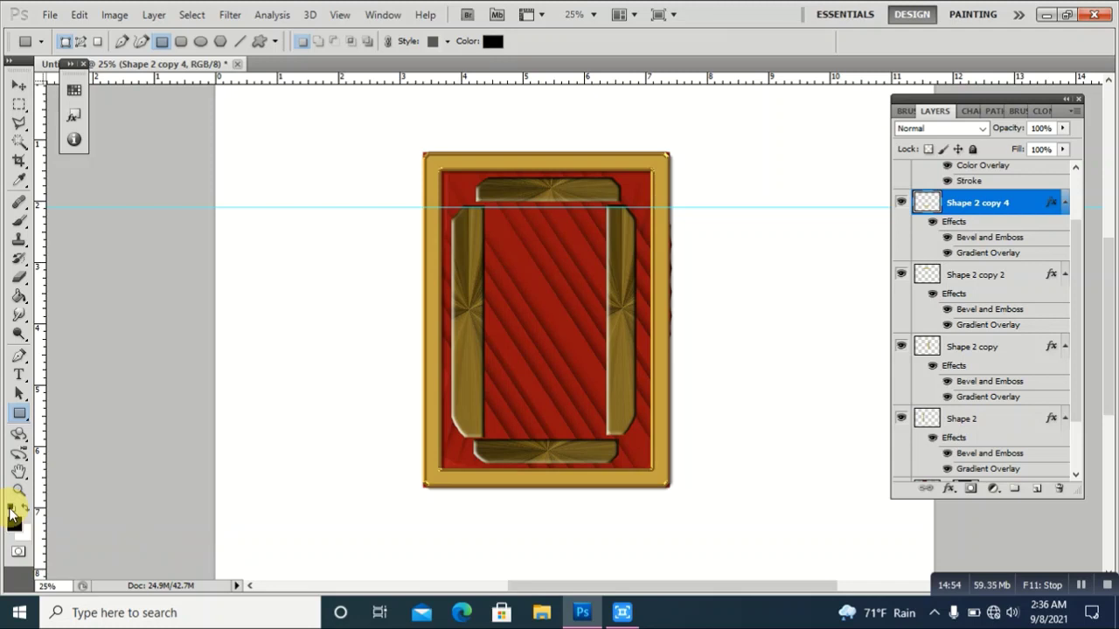
left_click(25, 507)
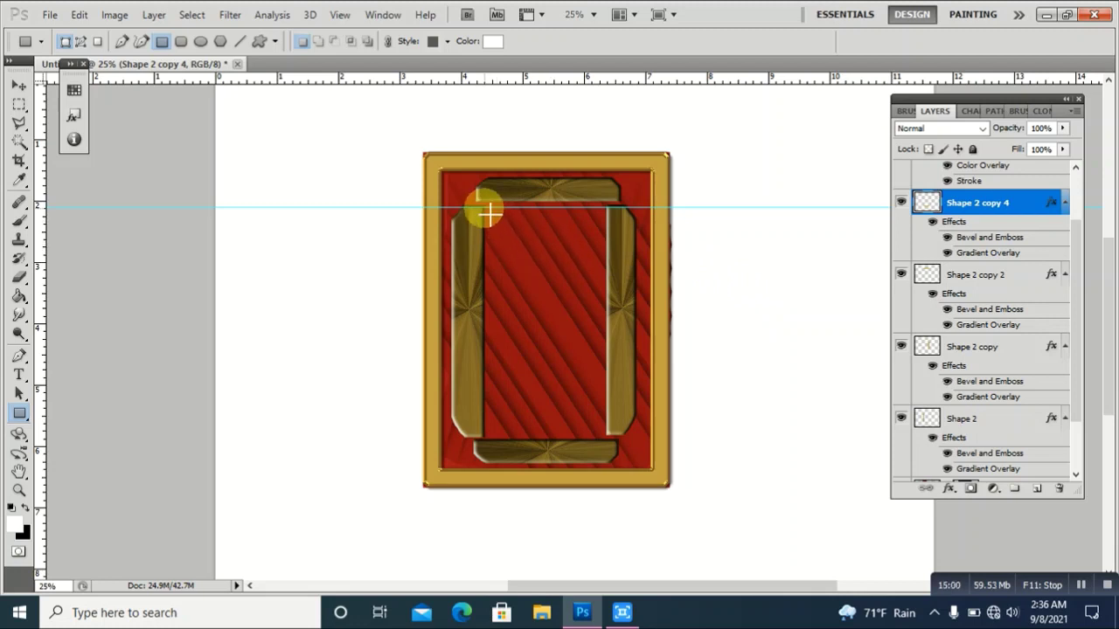
mouse_move(486, 207)
left_mouse_down()
mouse_move(595, 392)
mouse_move(603, 433)
left_mouse_up()
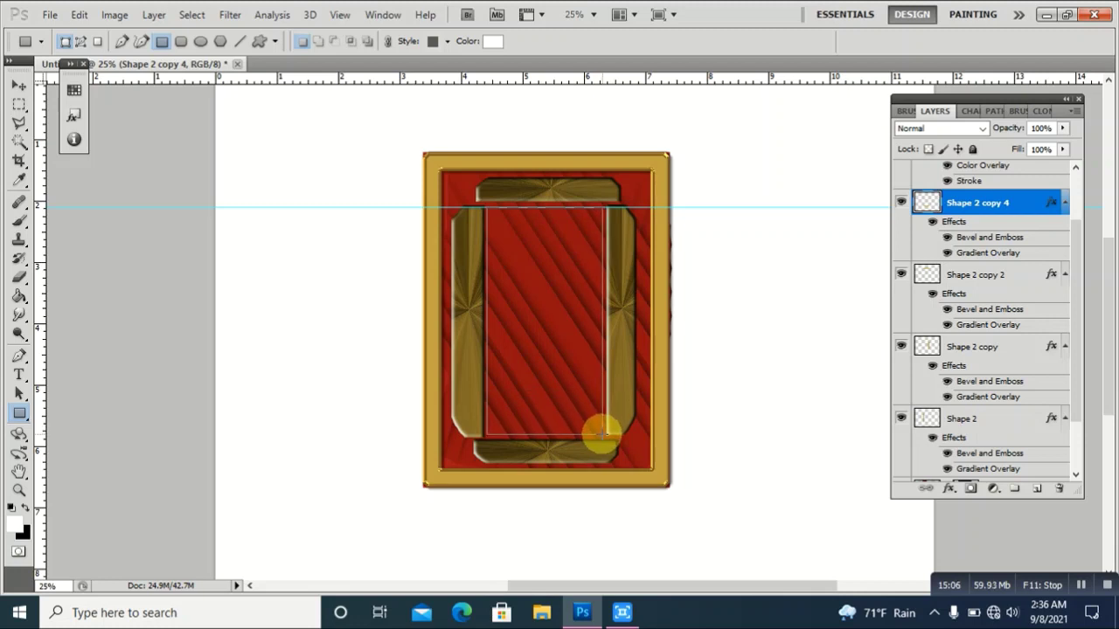
left_click_drag(603, 433, 604, 435)
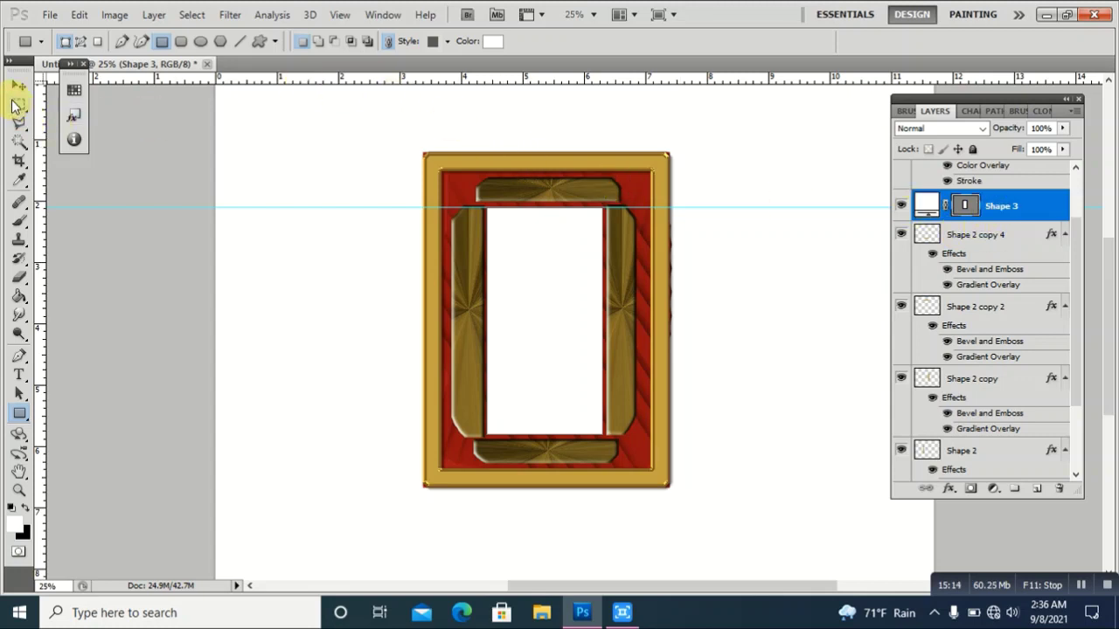
- Remove the horizontal guide and stretch the white rectangle to 101.35% height
left_click(18, 87)
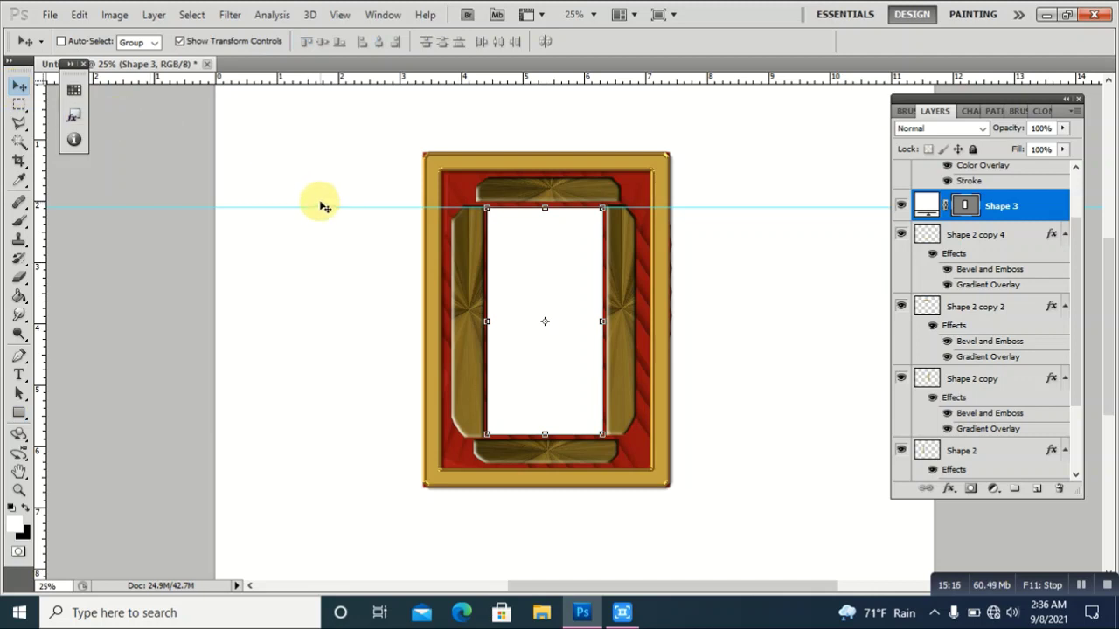
left_click_drag(320, 207, 362, 71)
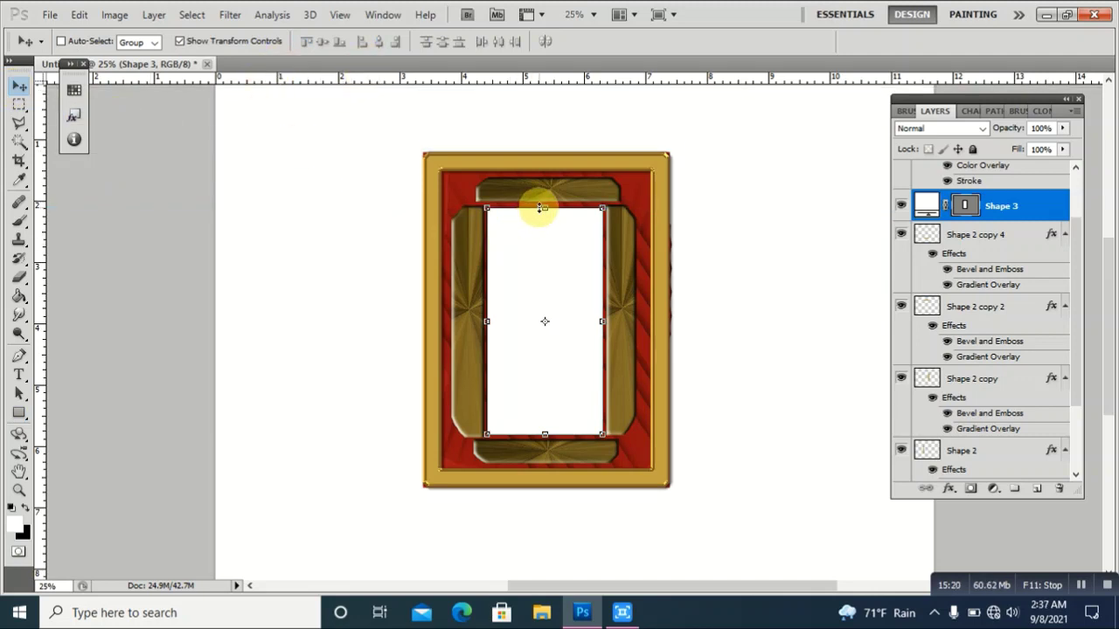
left_click_drag(542, 207, 542, 203)
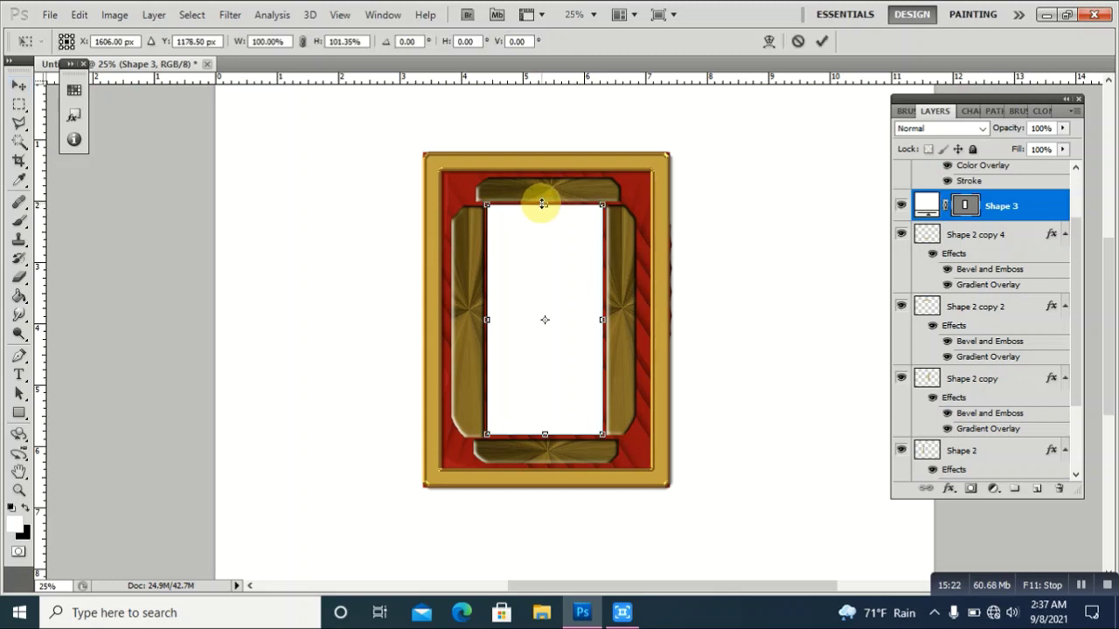
left_click(597, 225)
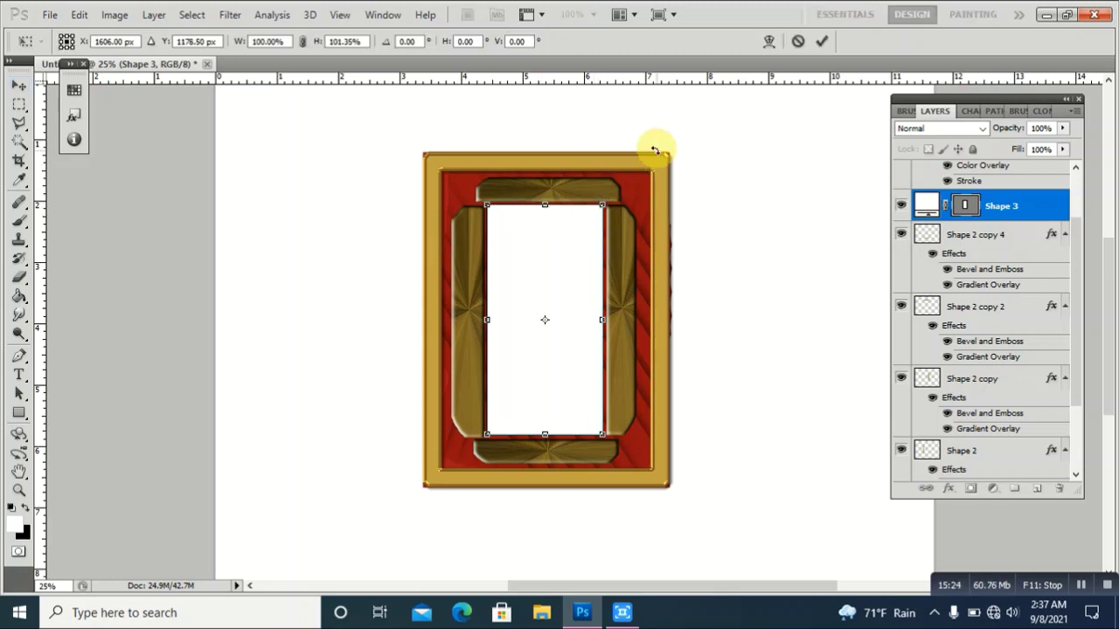
left_click(822, 42)
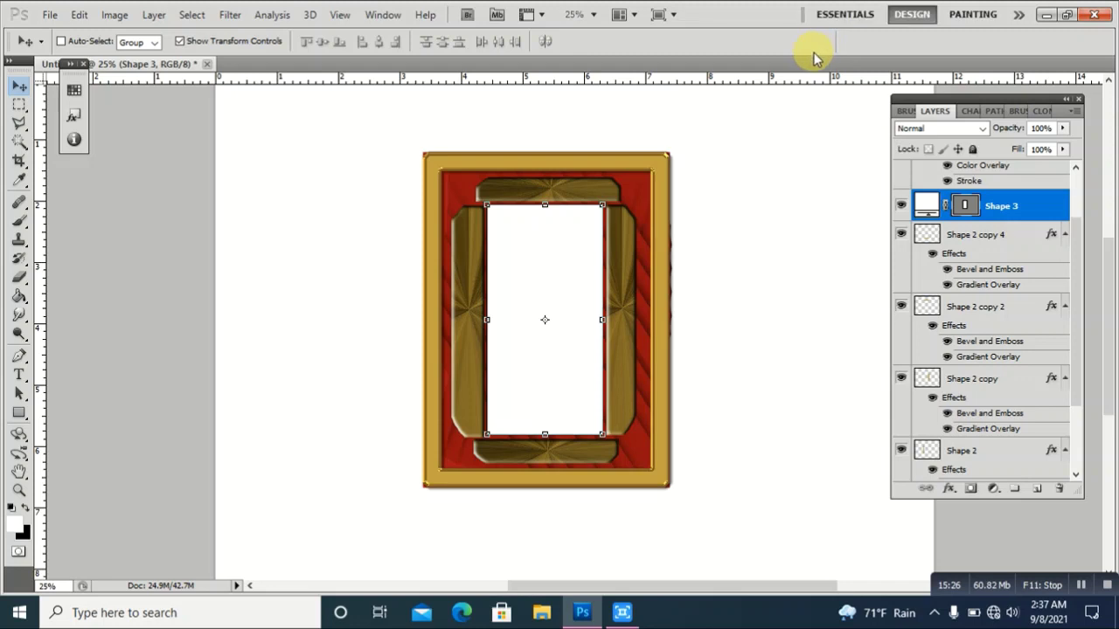
key("Down")
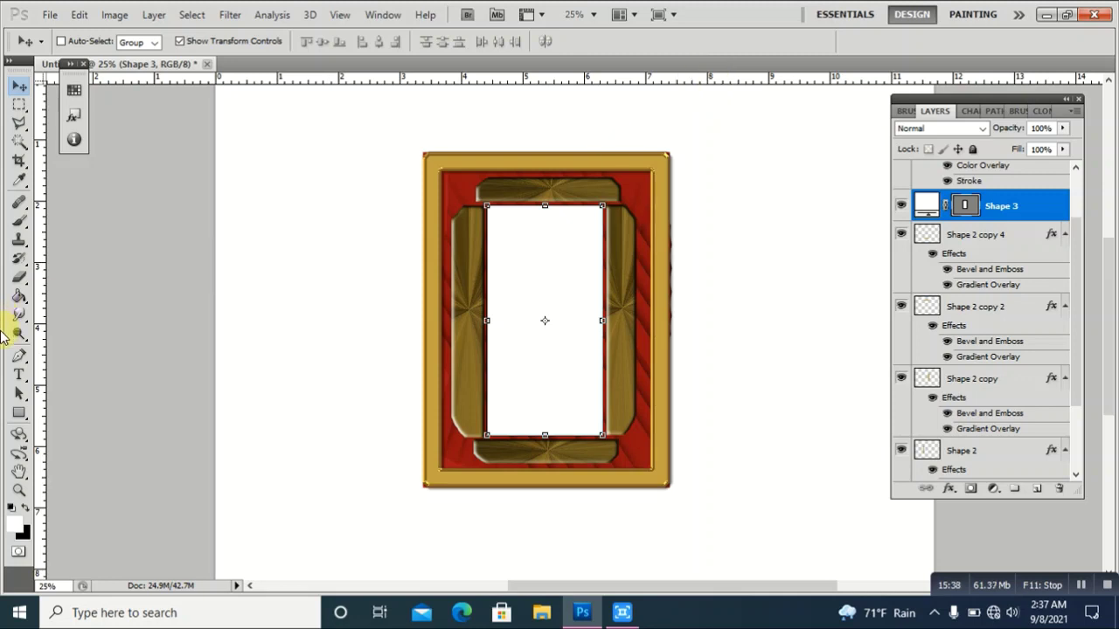
- Drag four evenly spaced horizontal guides down across the clock frame and white face
left_click(19, 376)
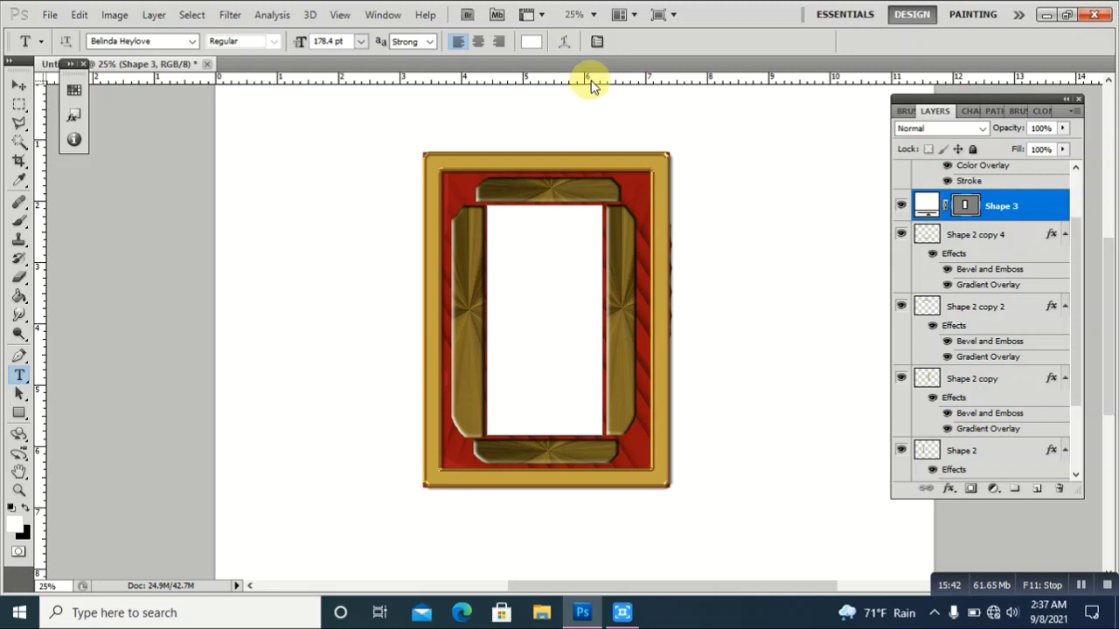
left_click_drag(591, 84, 583, 220)
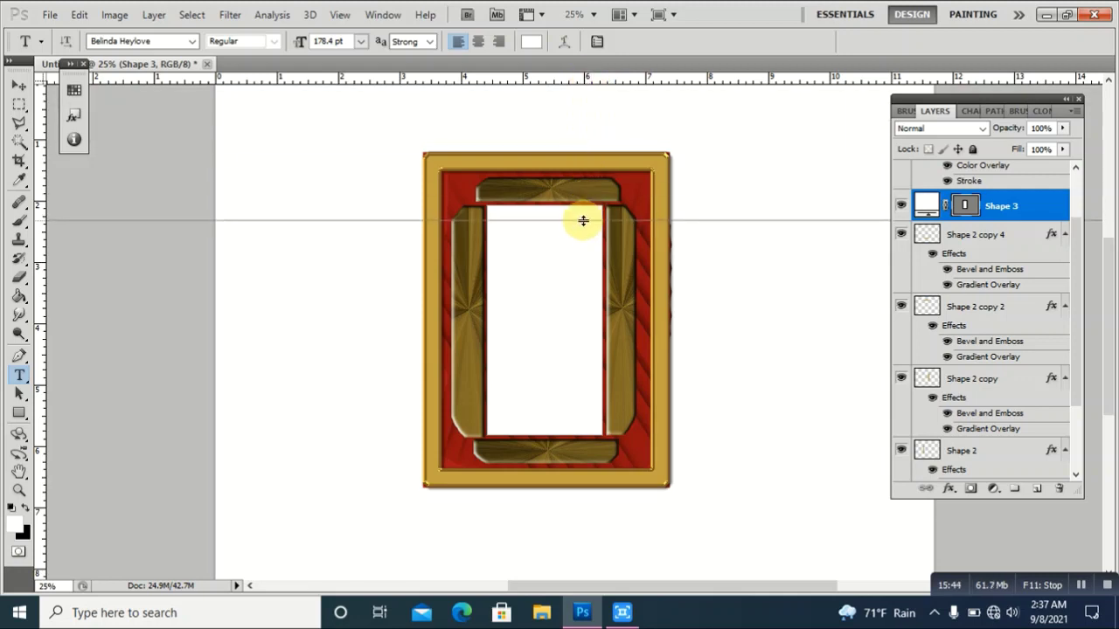
left_click_drag(583, 220, 583, 221)
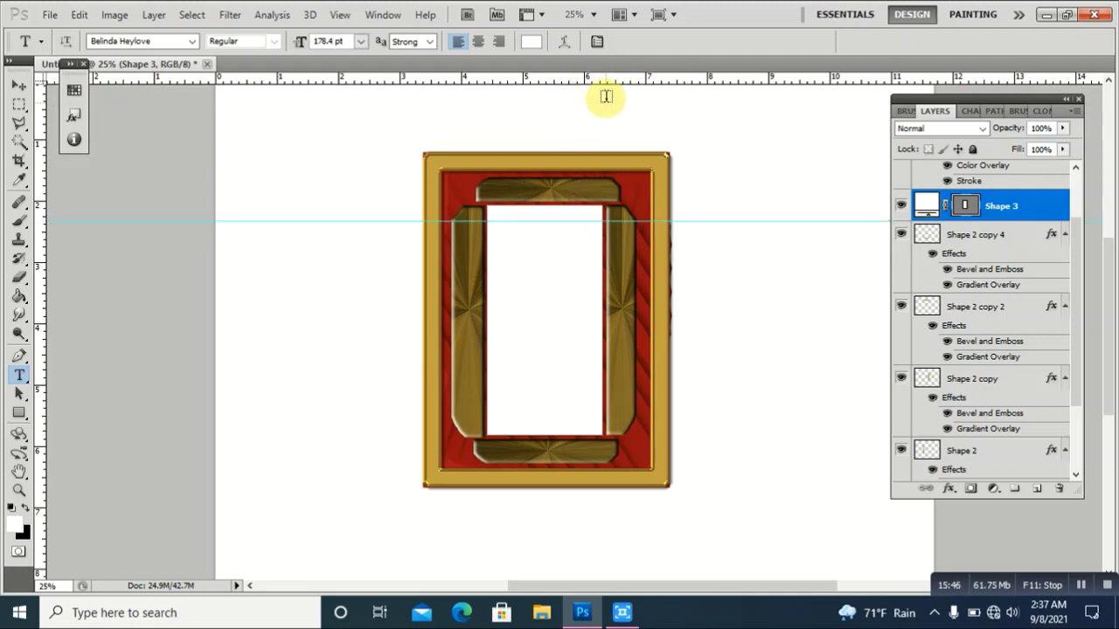
left_click_drag(610, 84, 603, 275)
left_click_drag(614, 84, 606, 332)
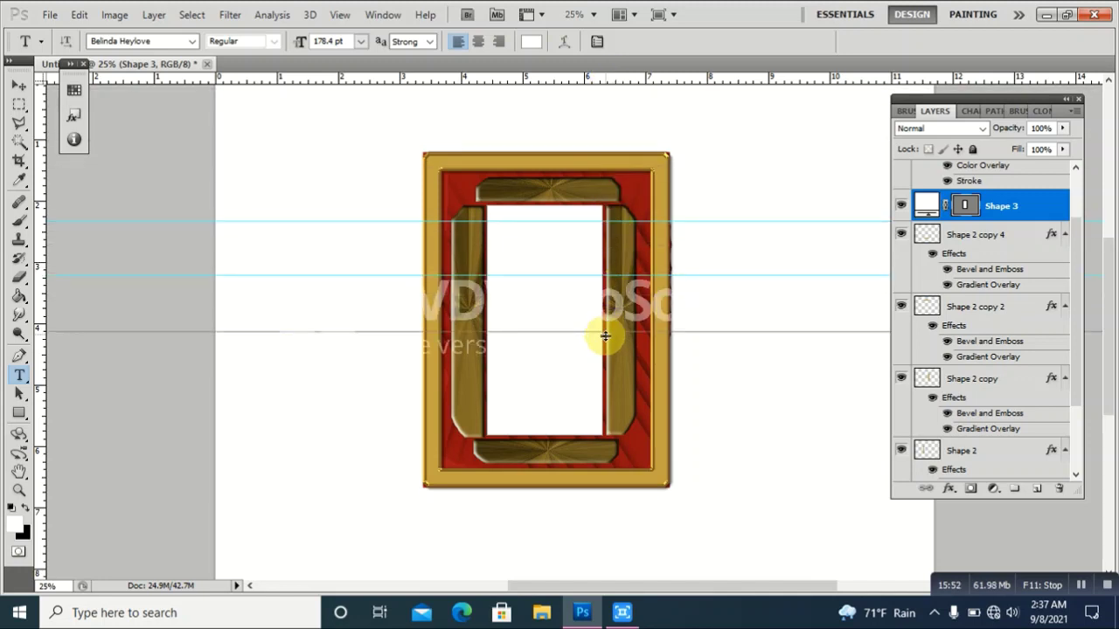
left_click_drag(630, 84, 590, 414)
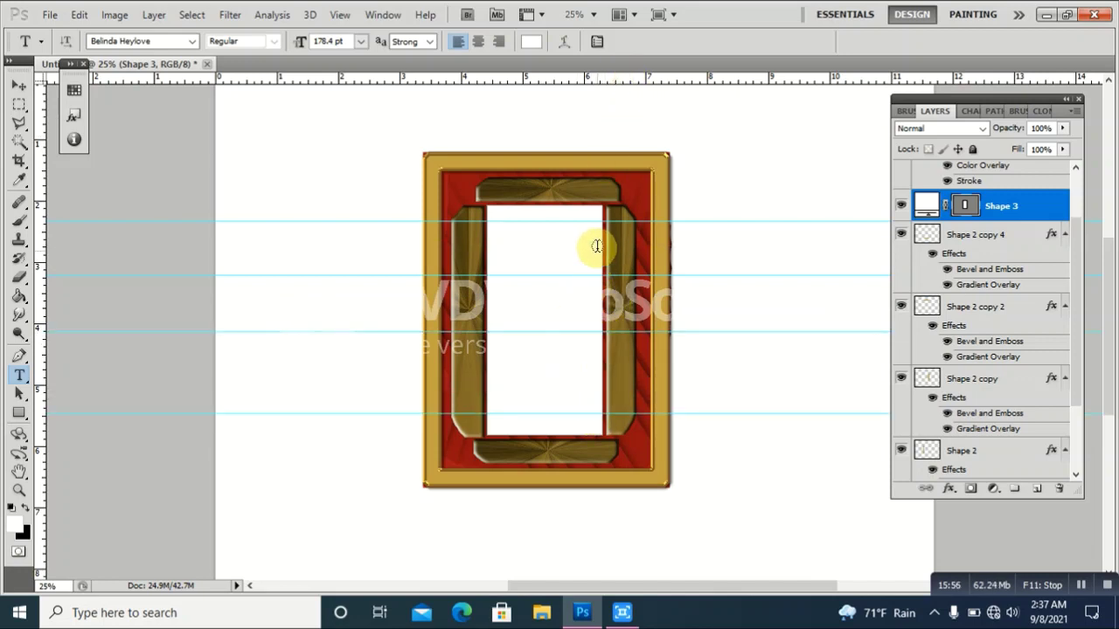
- Start a Calibri Bold text layer at the top-left of the white face
left_click(541, 225)
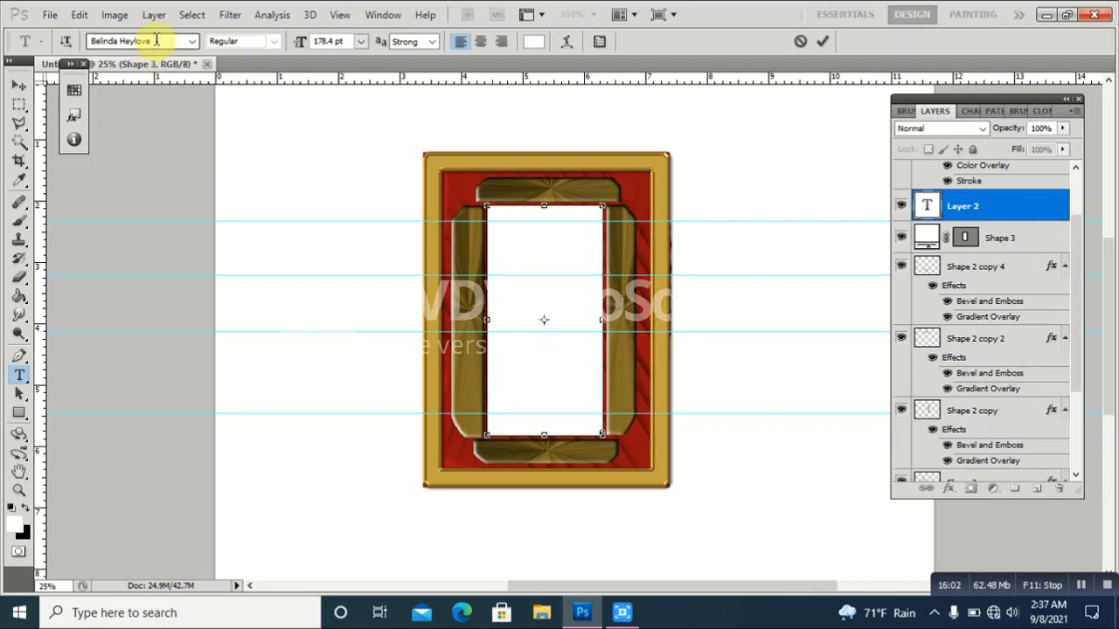
left_click(112, 40)
type("Calibri")
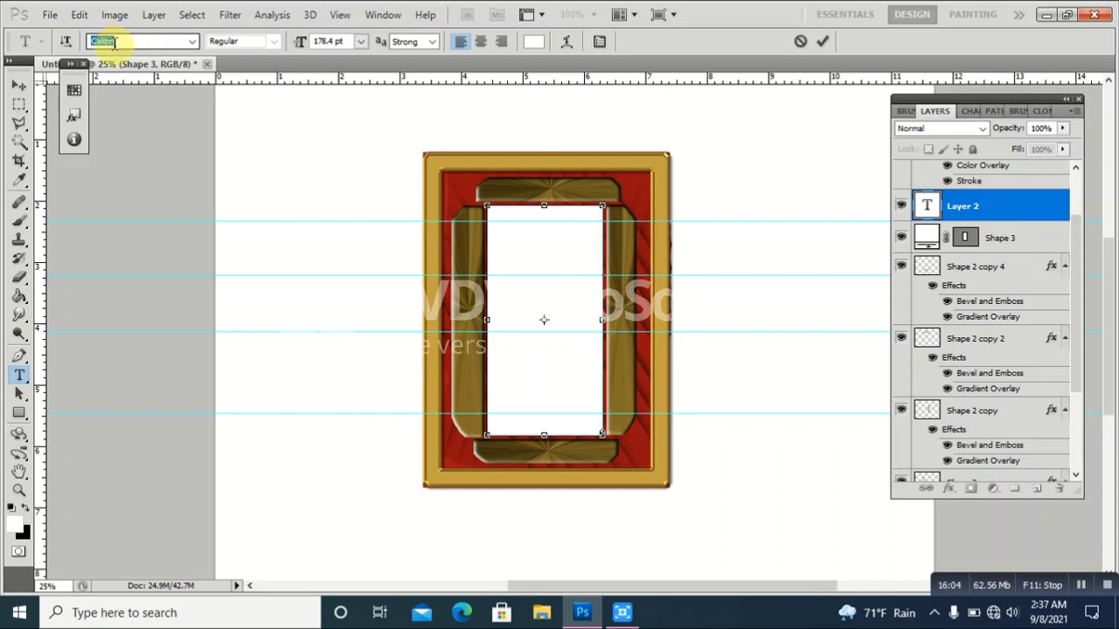
key("Return")
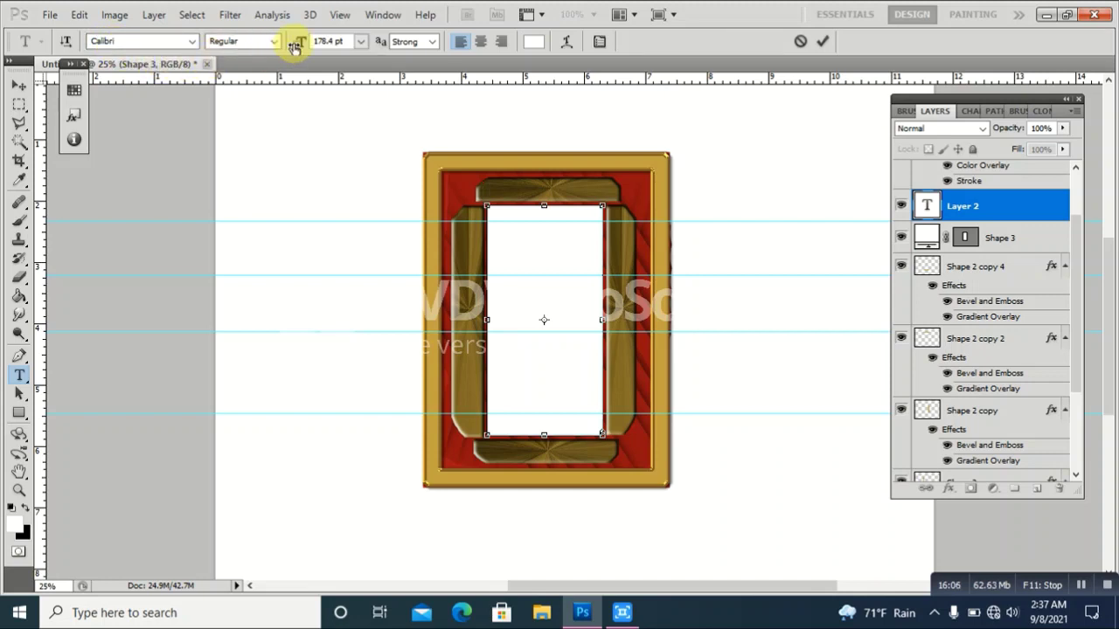
left_click(274, 41)
left_click(262, 110)
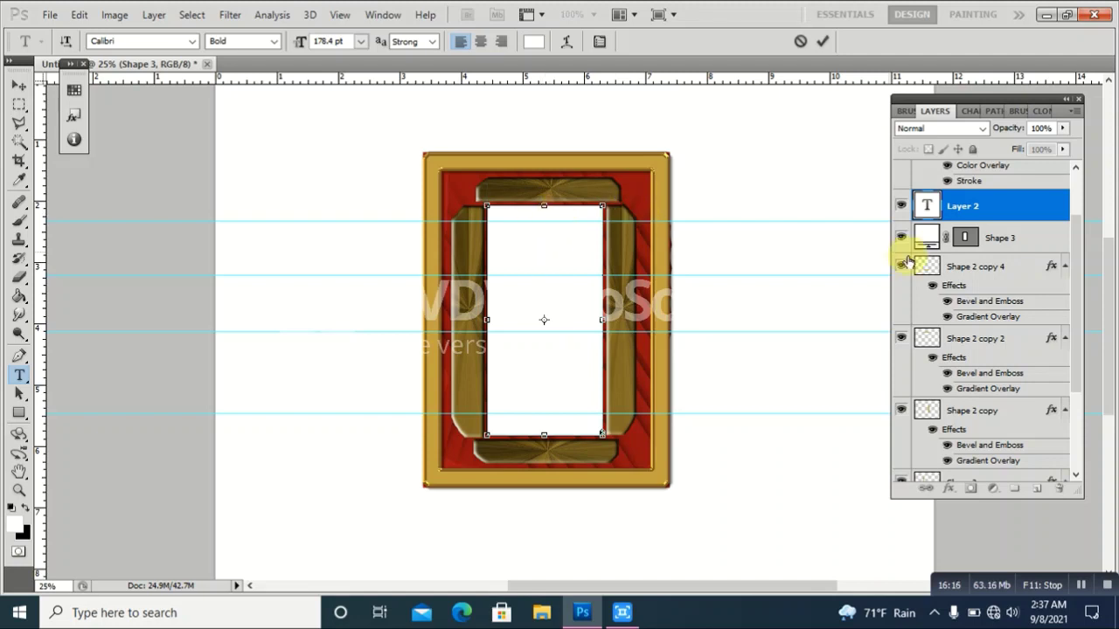
- Colour the '12' near-black (070505), set it to 18 pt, and commit it
left_click(926, 208)
double_click(927, 208)
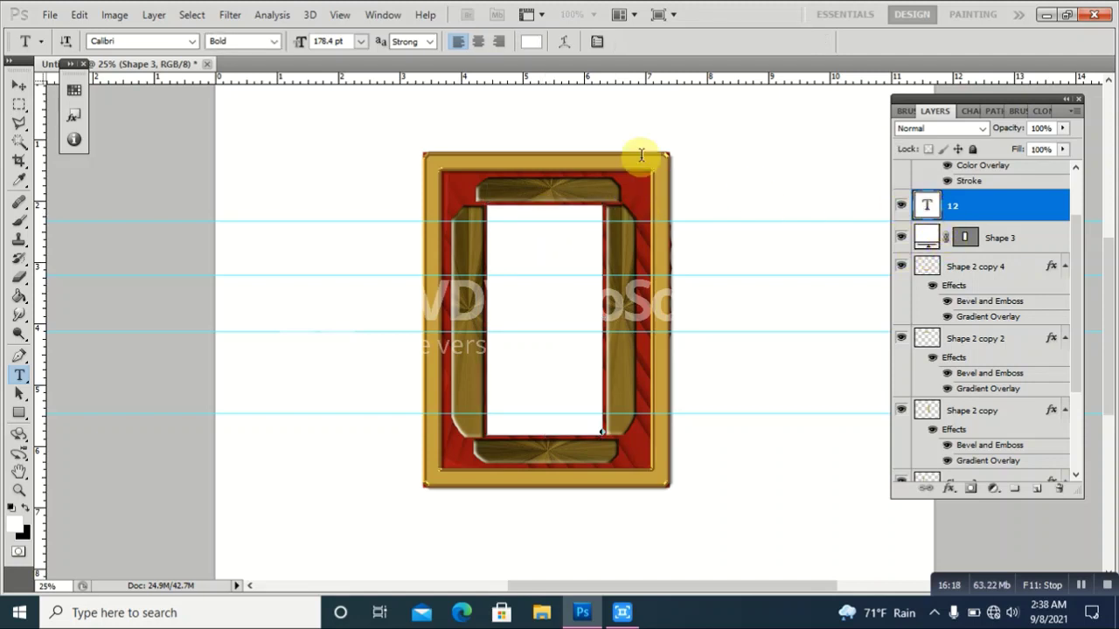
left_click(532, 42)
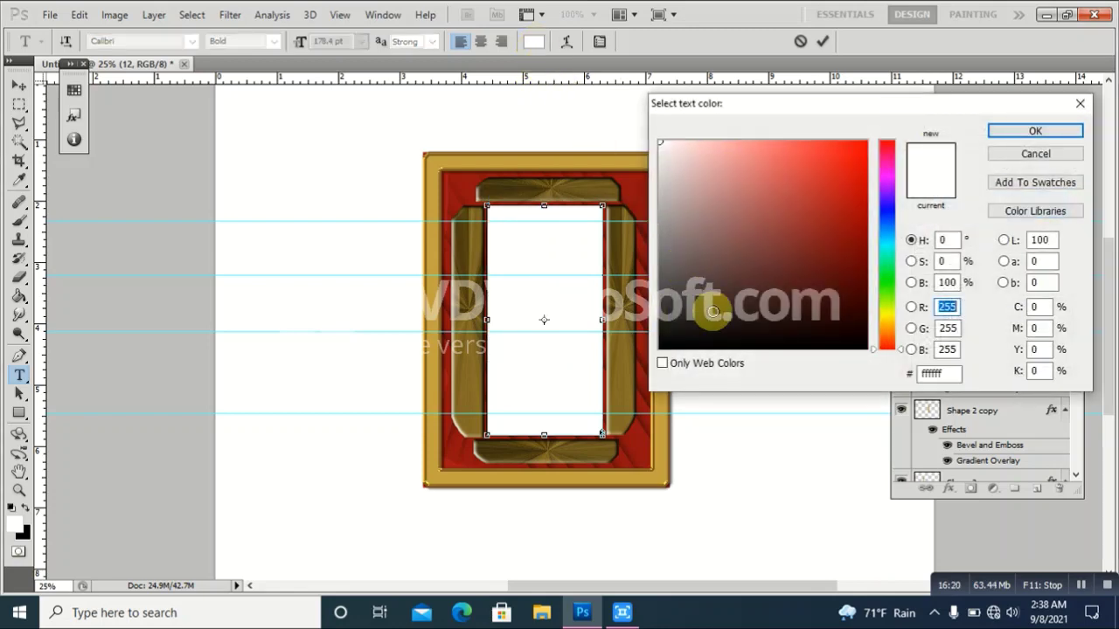
left_click_drag(717, 305, 712, 344)
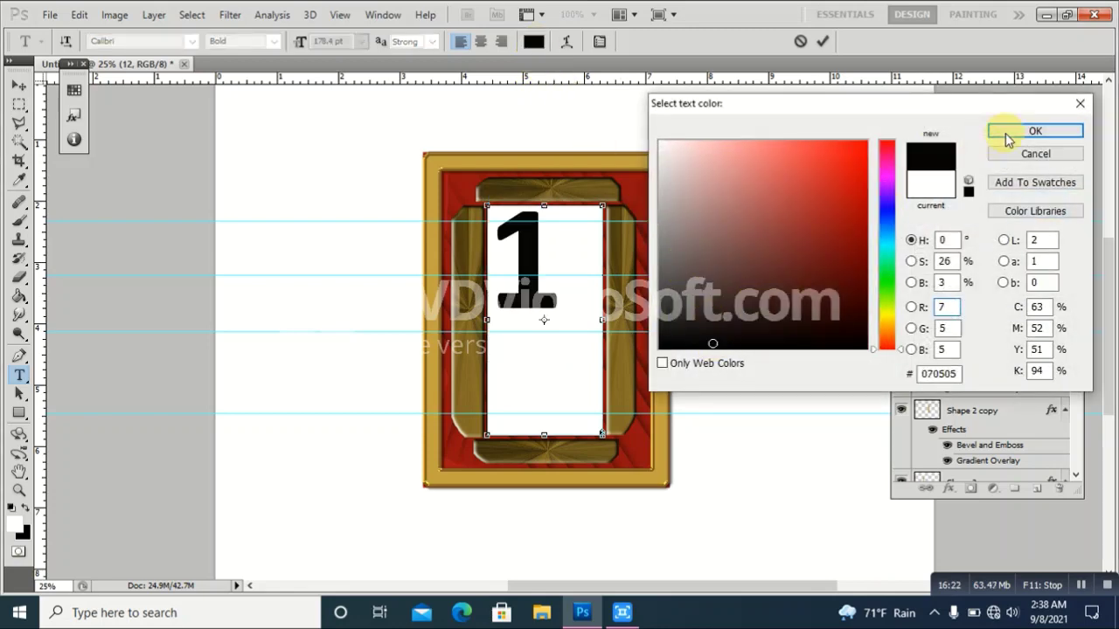
left_click(1001, 133)
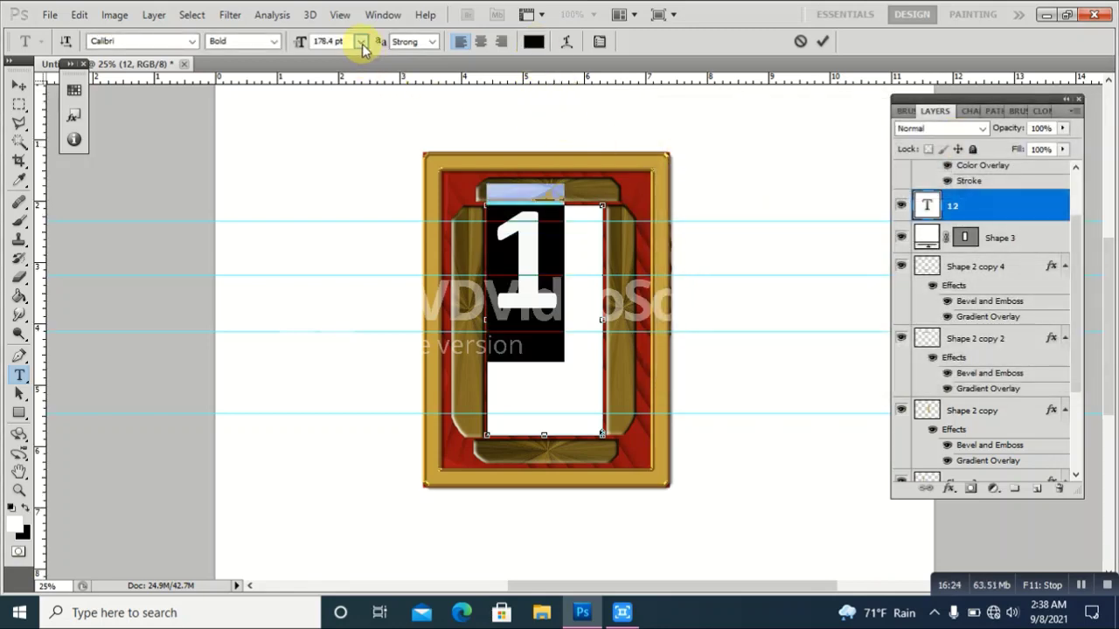
left_click(360, 41)
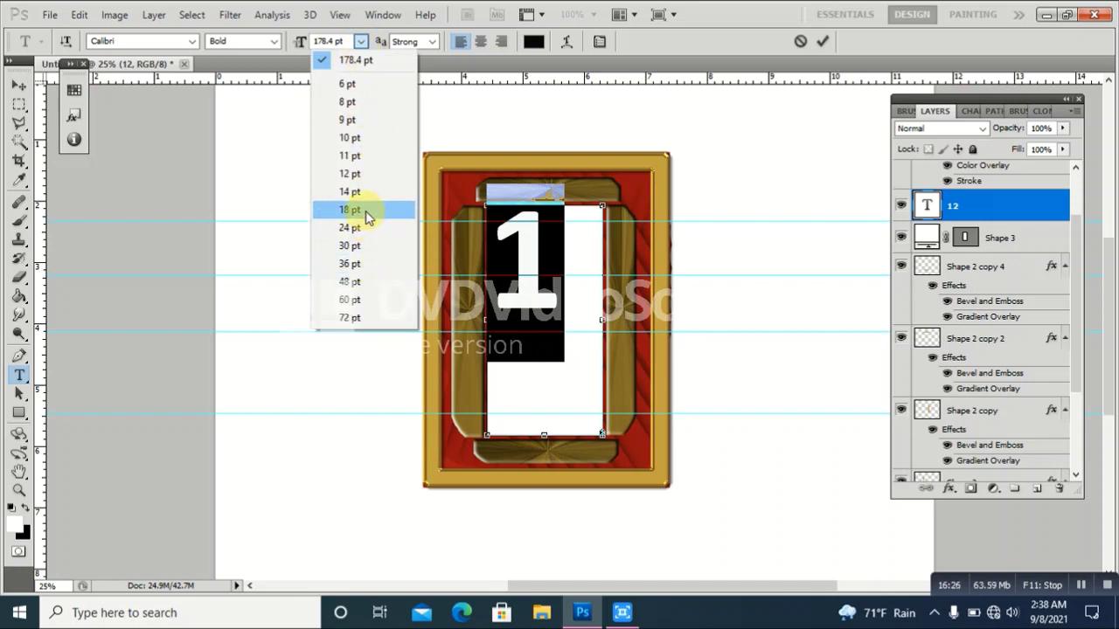
left_click(367, 211)
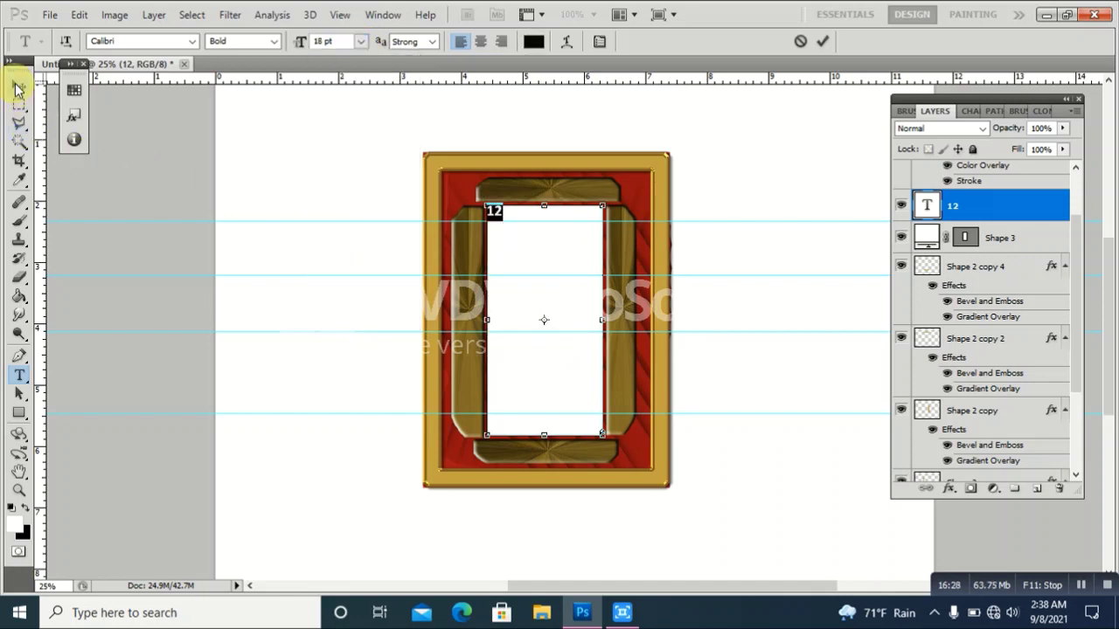
left_click(18, 85)
- Scale the 12 down, centre it at the top of the face, and add a new layer
key("shift+Right")
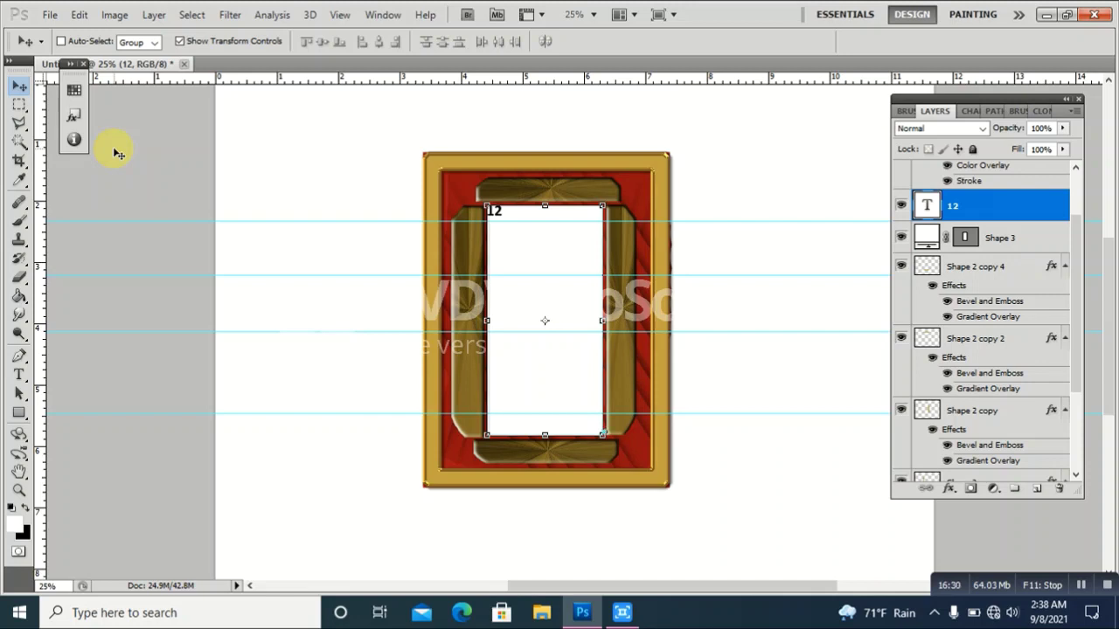
key("shift+Right")
key("shift+Right")
key("shift+Right")
key("shift+Right")
key("shift+Right")
key("shift+Right")
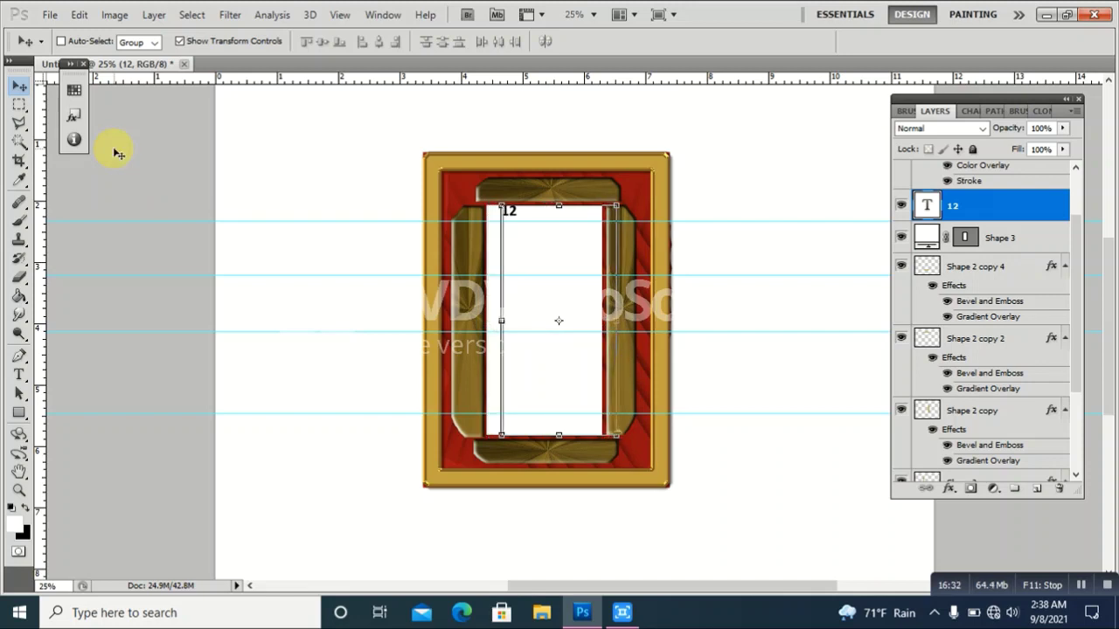
key("shift+Right")
key("shift+Right")
key("shift+Right")
key("shift+Right")
key("shift+Right")
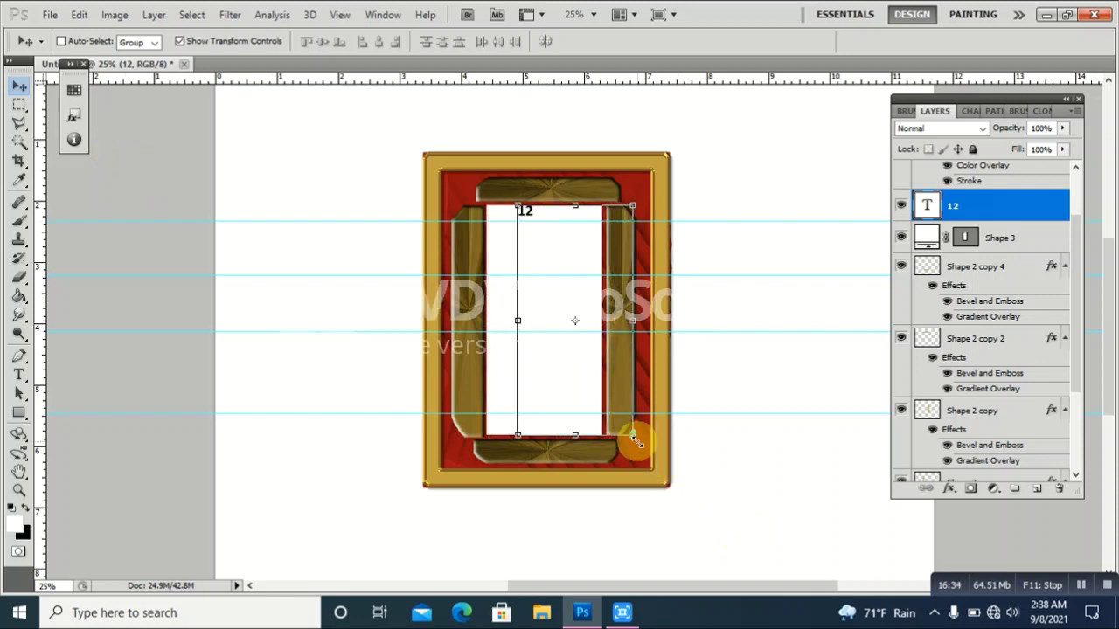
mouse_move(632, 434)
left_mouse_down()
mouse_move(544, 331)
mouse_move(545, 256)
mouse_move(532, 248)
mouse_move(548, 297)
left_mouse_up()
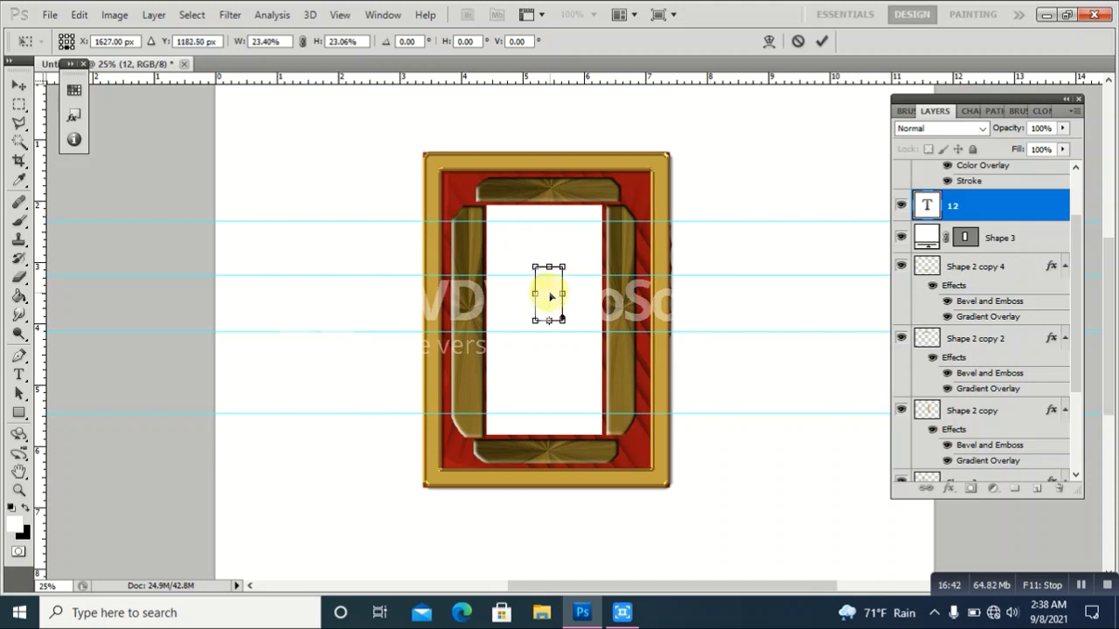
left_click(821, 41)
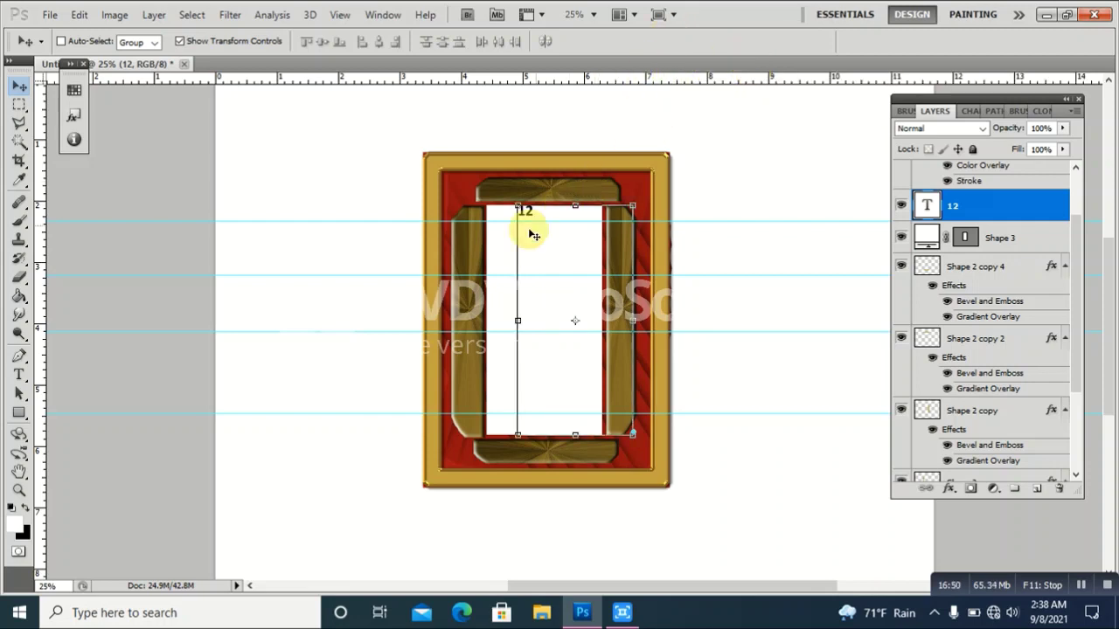
left_click_drag(544, 234, 559, 249)
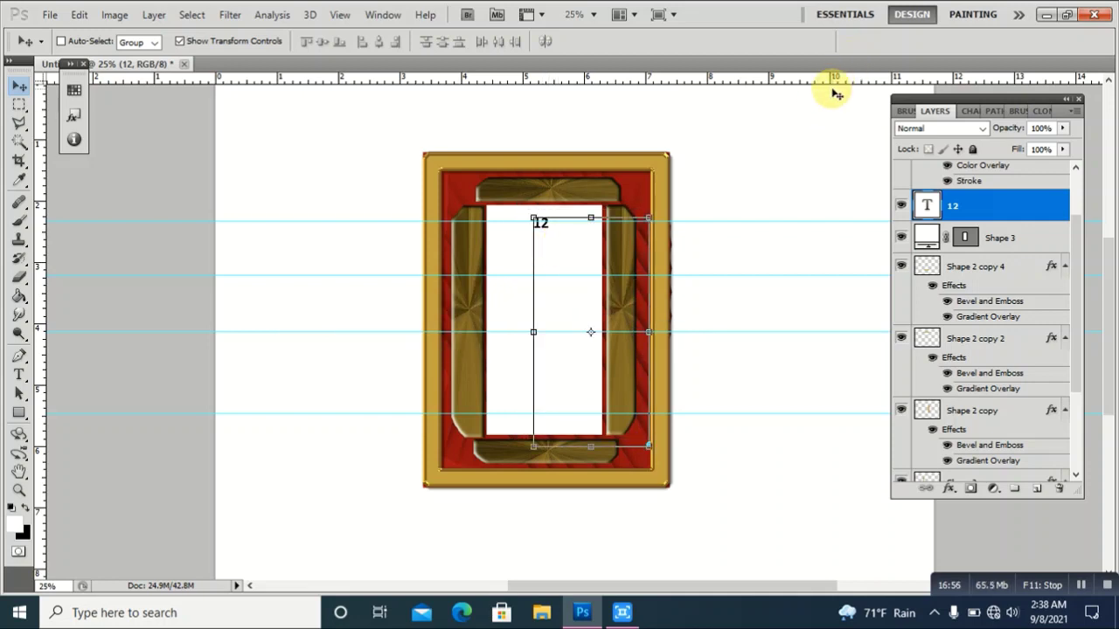
left_click(1037, 489)
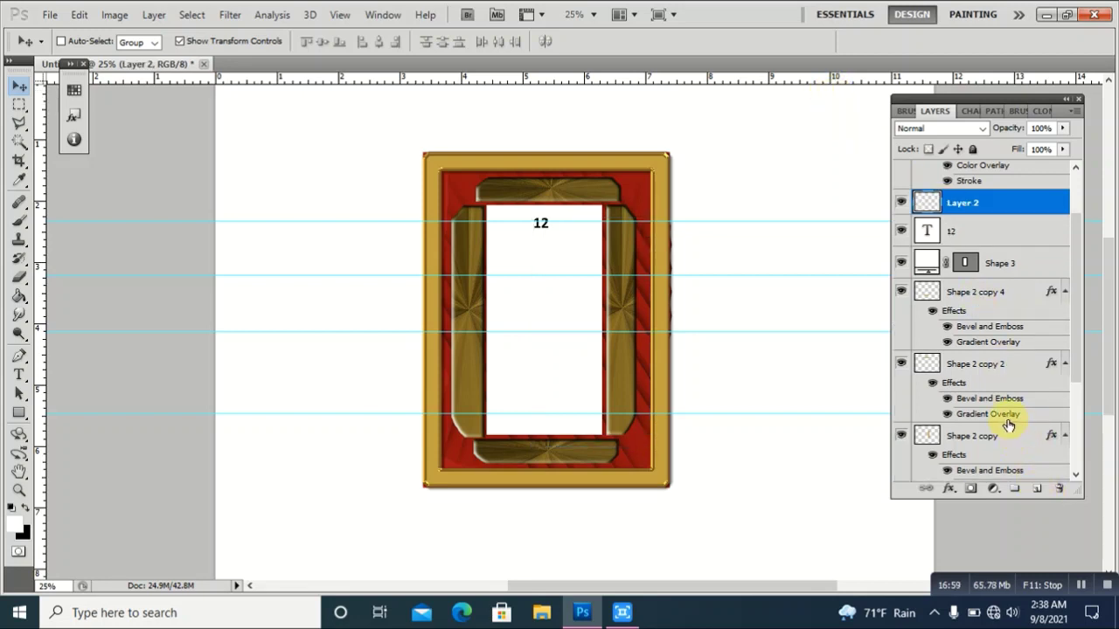
- Add a near-black '1' text layer right of the 12, then a new empty layer
left_click(18, 374)
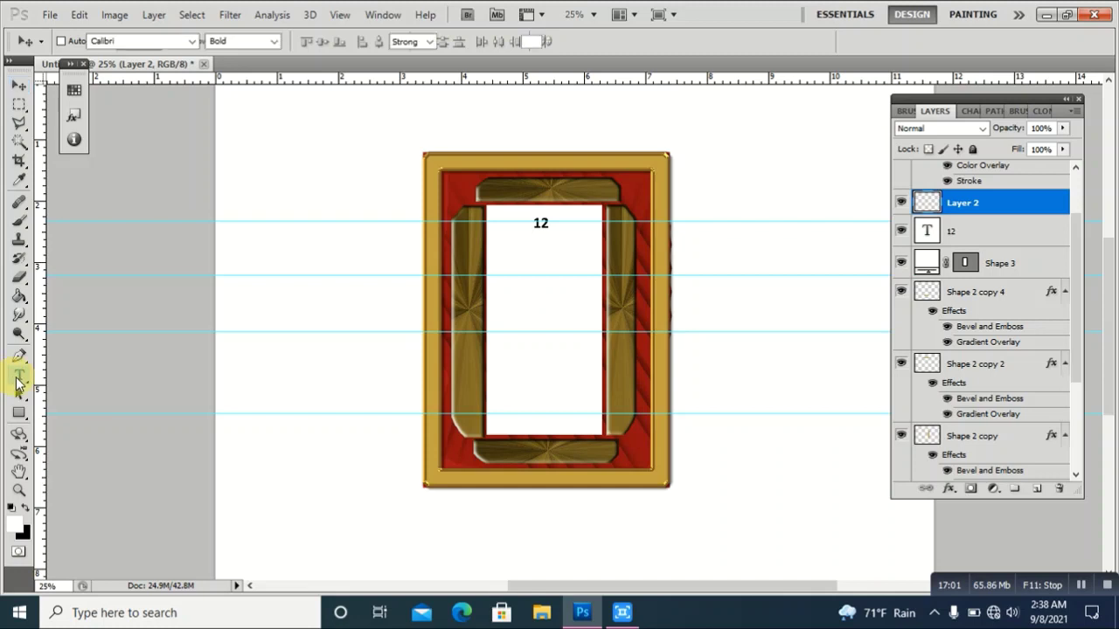
left_click(577, 224)
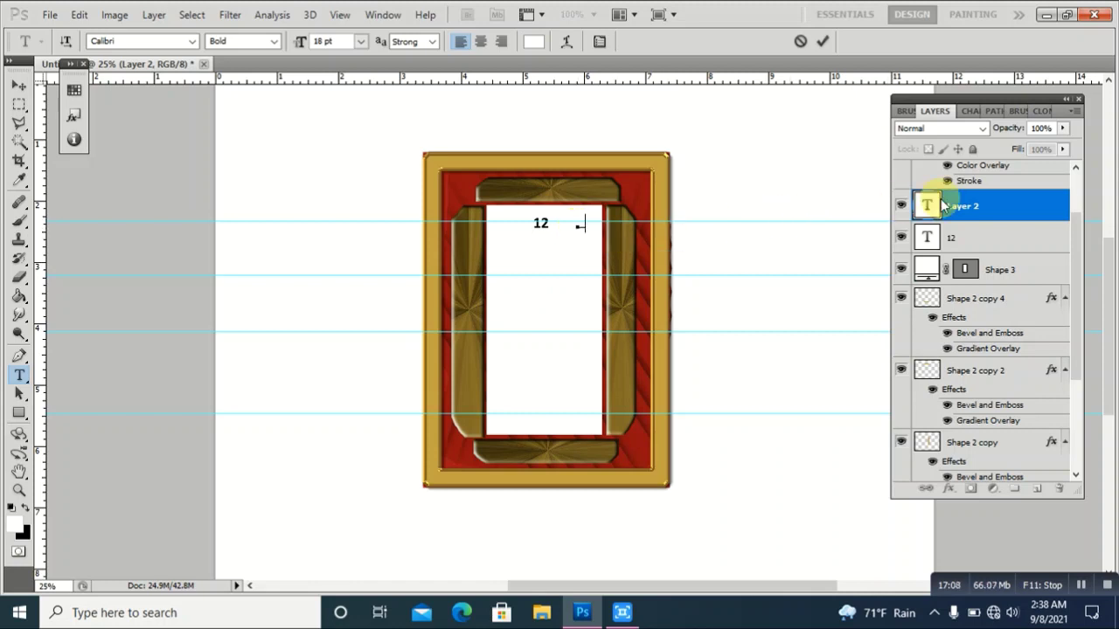
type("1")
key("ctrl+a")
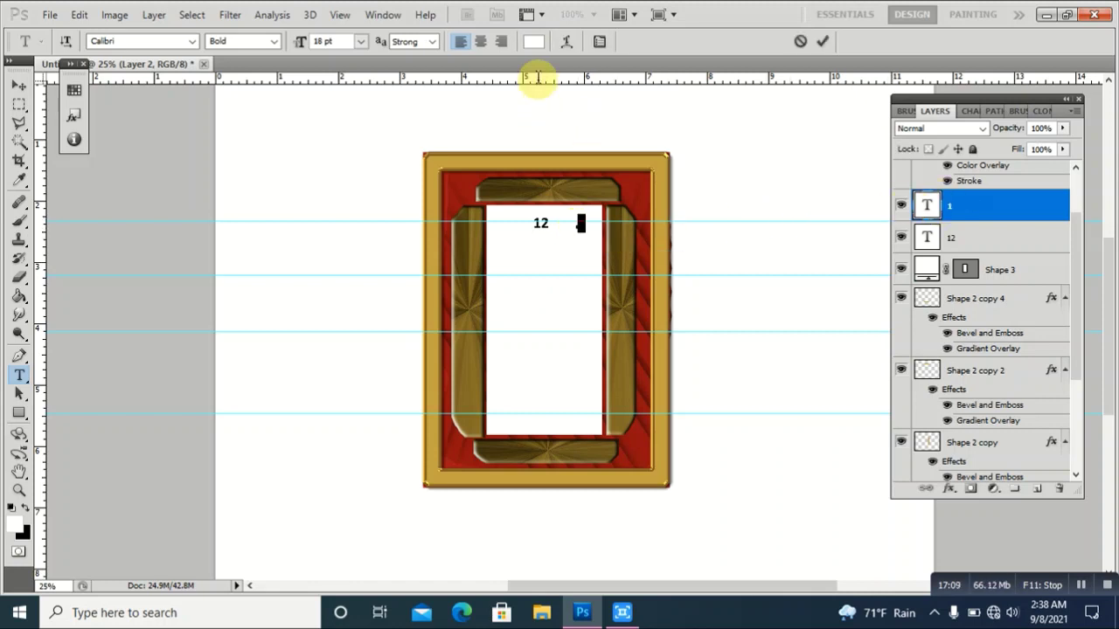
left_click(531, 45)
left_click(699, 346)
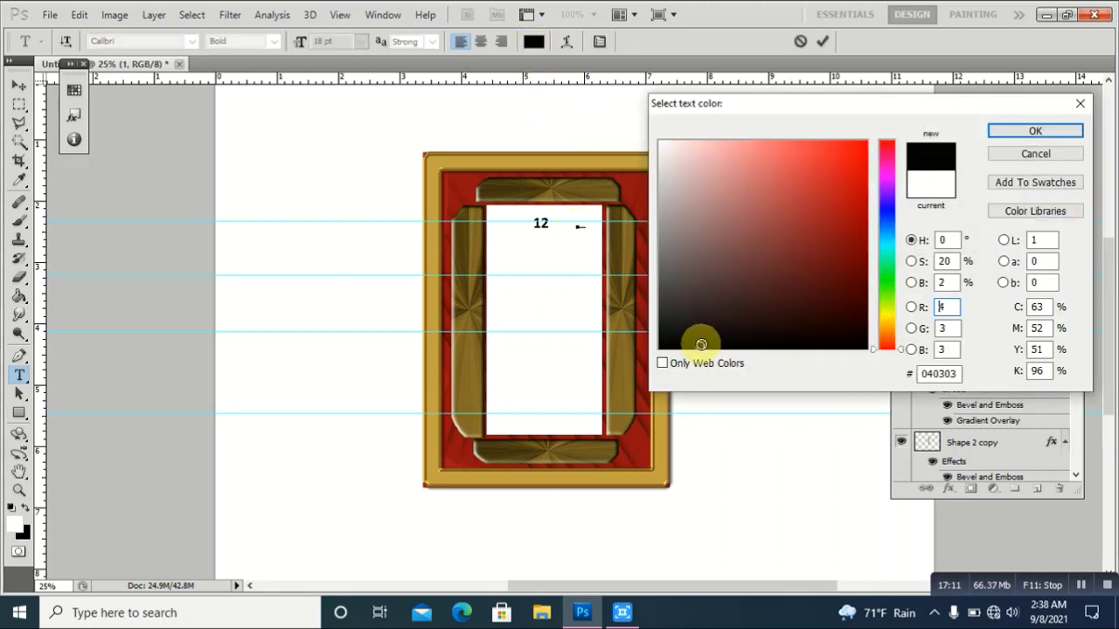
left_click(1004, 131)
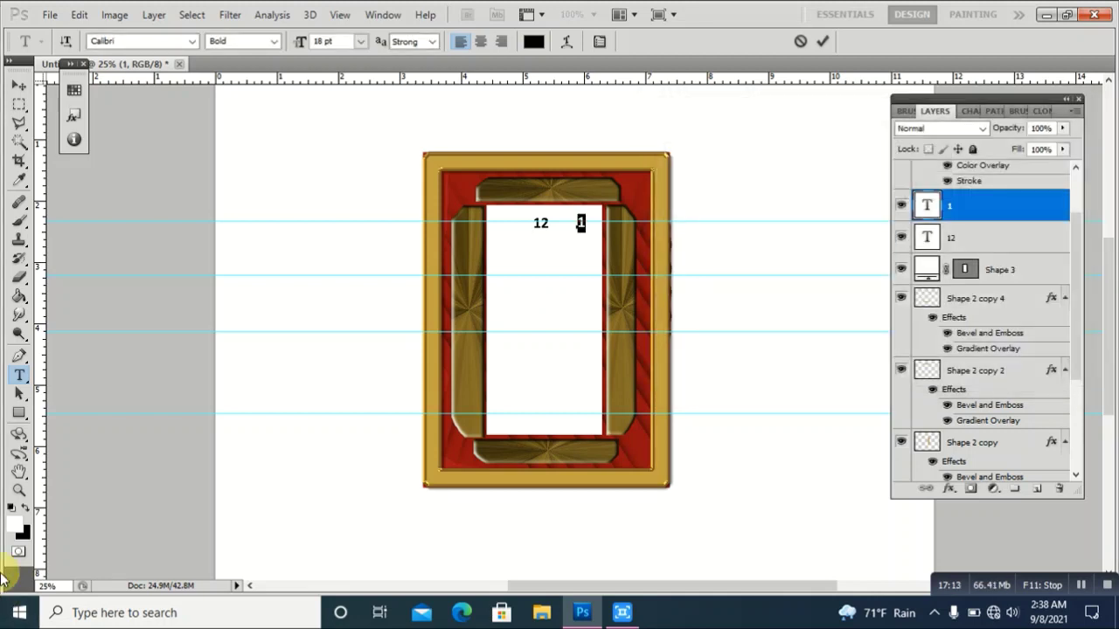
left_click(30, 511)
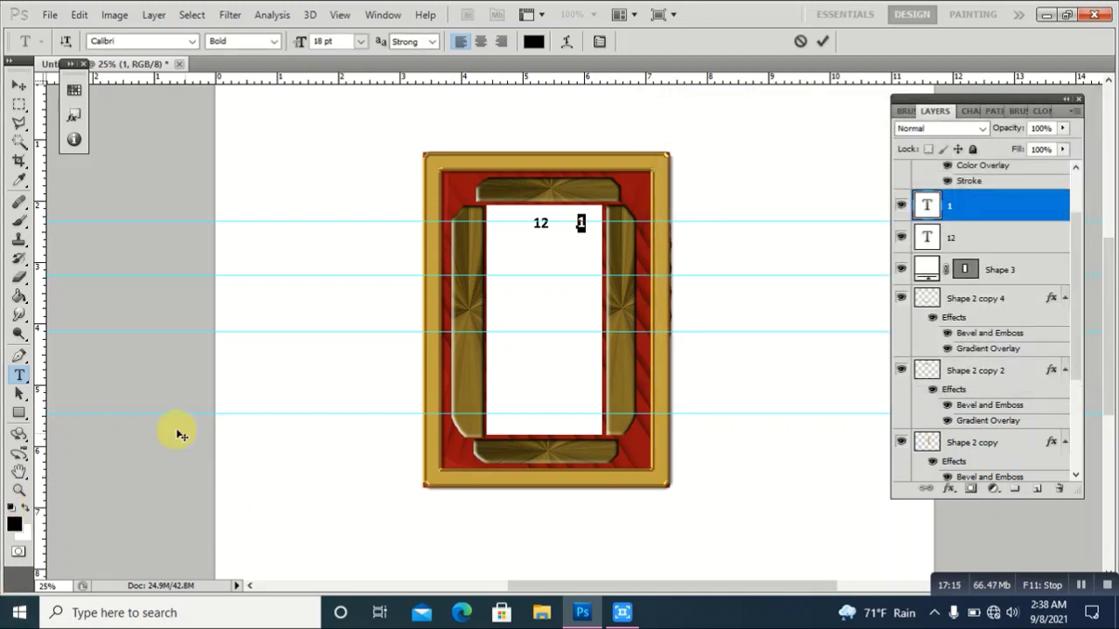
left_click(1035, 490)
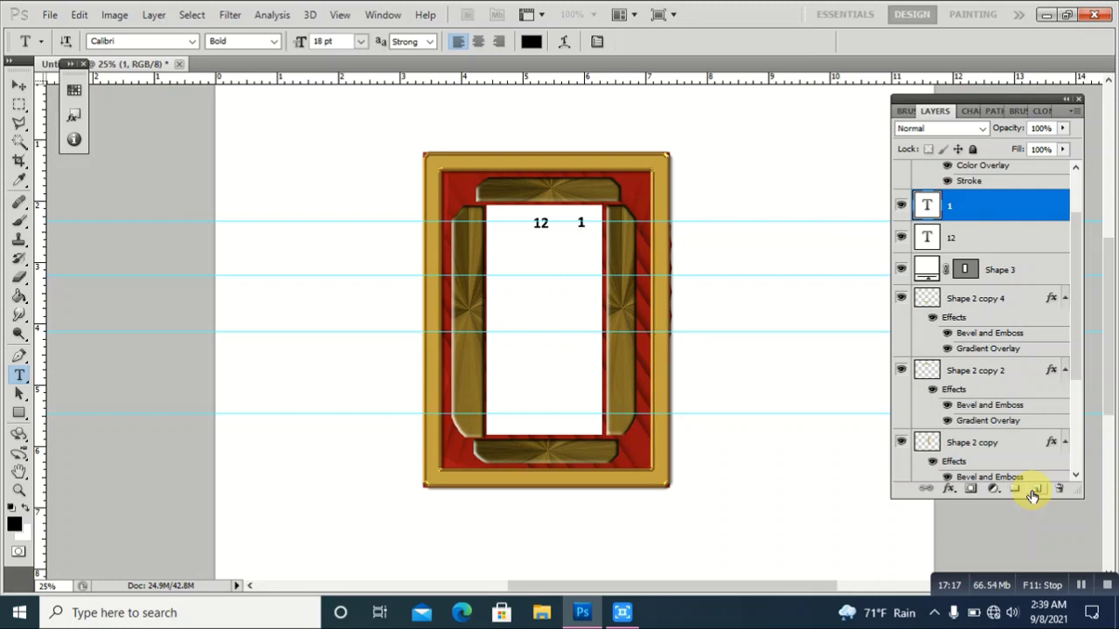
- Start a text entry left of the 12 for the 11
left_click(26, 376)
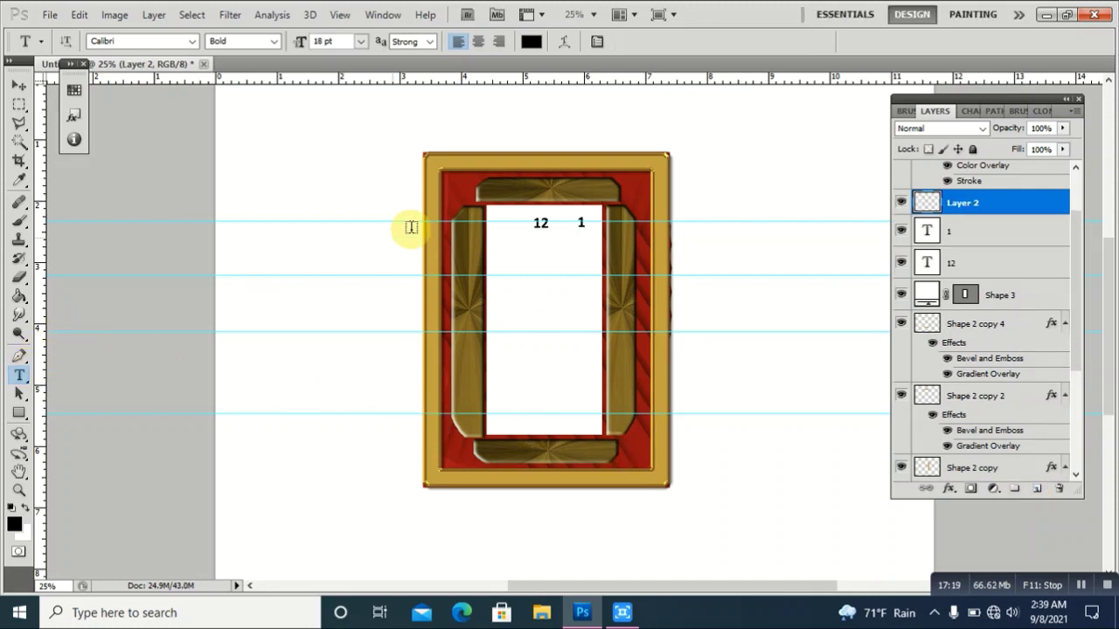
left_click(498, 224)
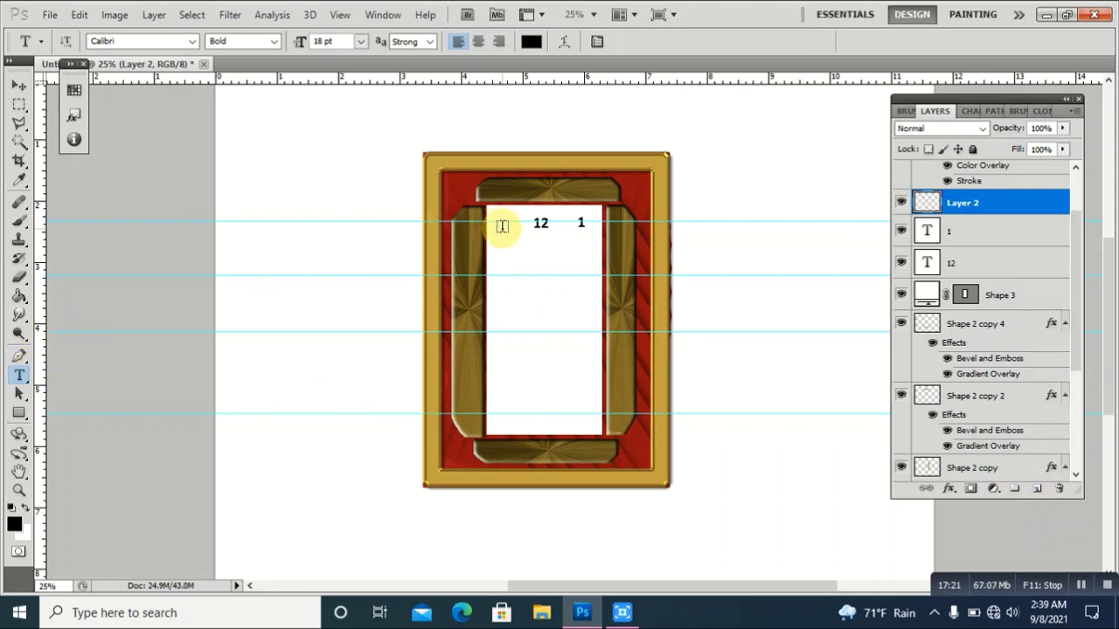
left_click(502, 224)
type("11")
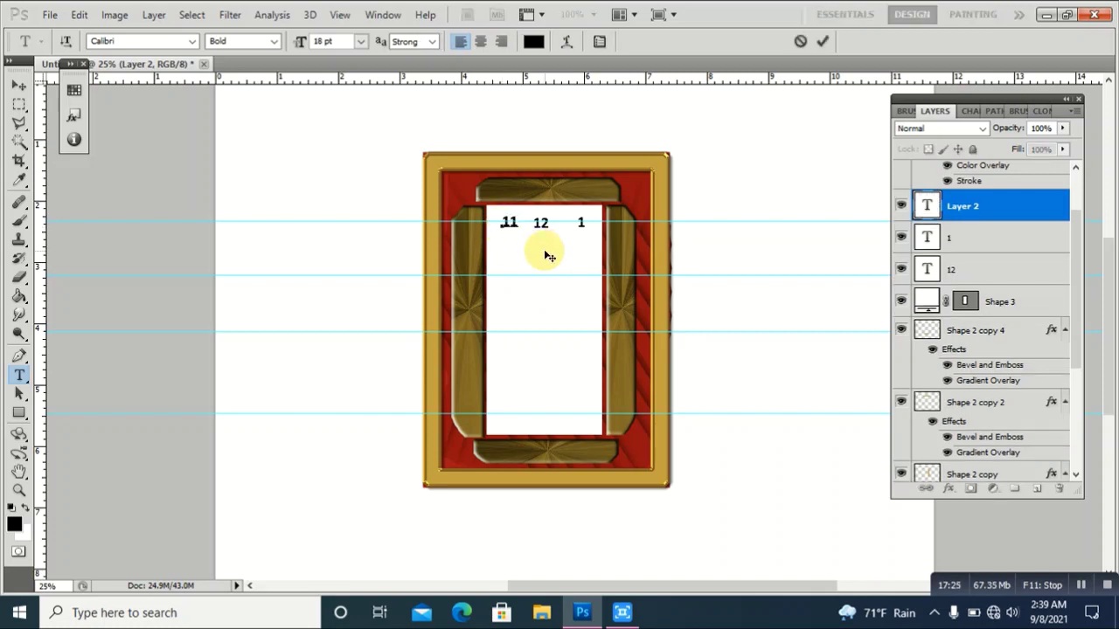
- Nudge the 11 down-left and the 1 down-right to even up the top row
left_click(20, 85)
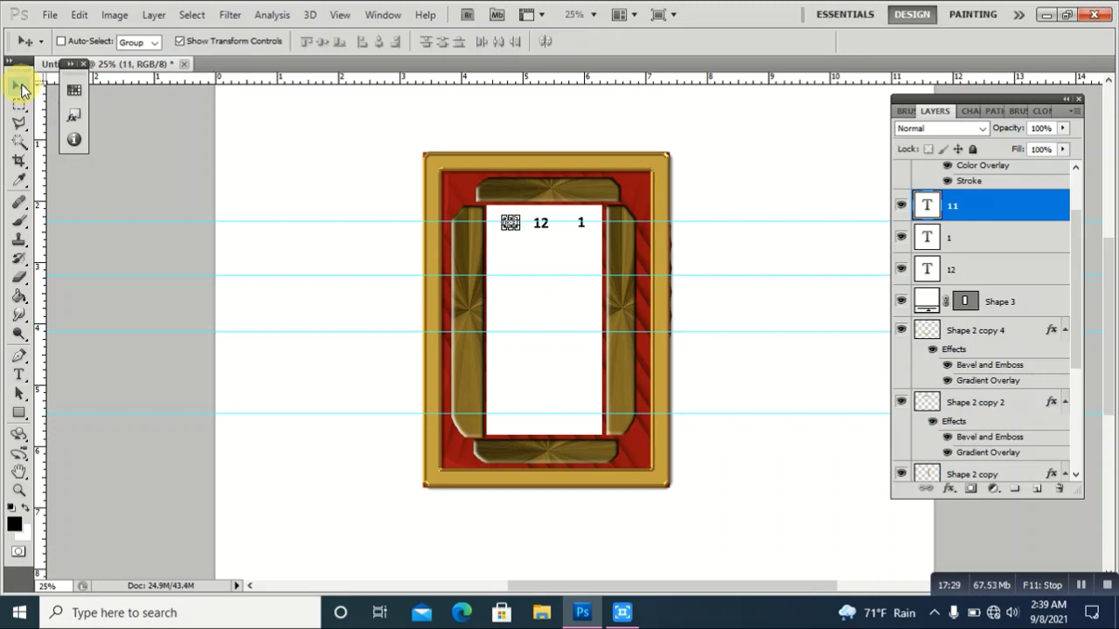
key("Down")
key("Left")
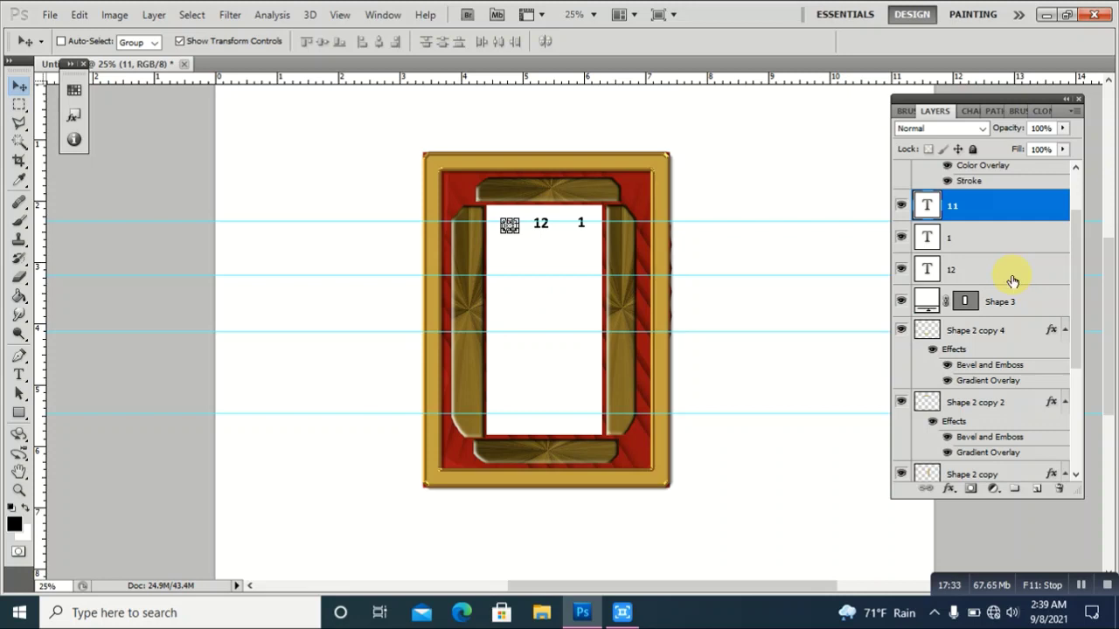
key("Left")
key("Left")
key("Left")
key("Left")
key("Left")
key("Left")
key("Left")
left_click(970, 250)
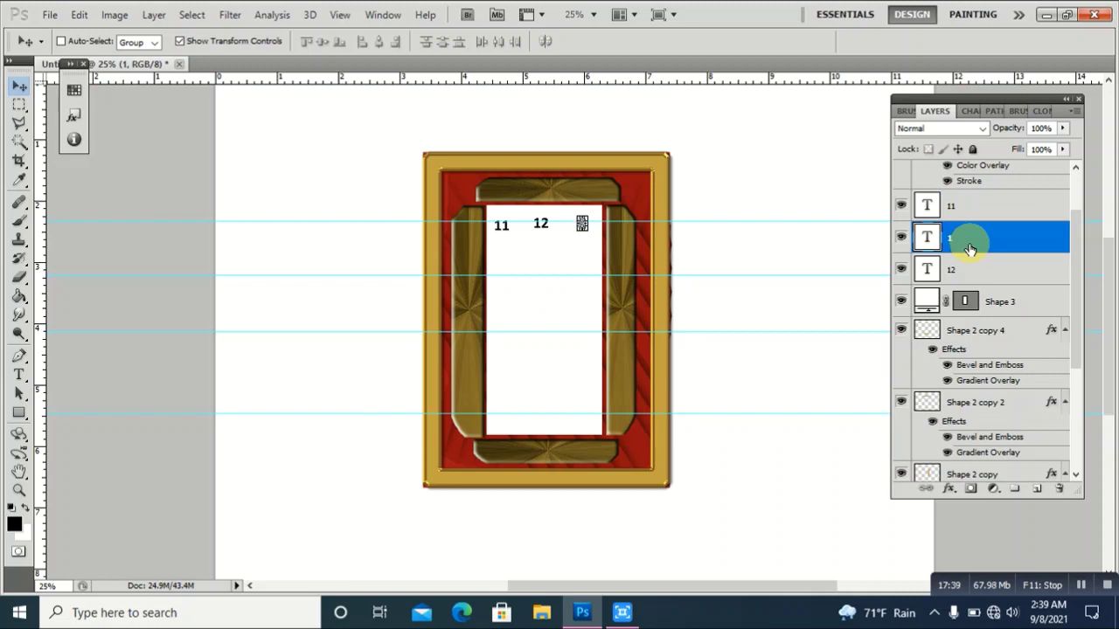
key("Down")
key("Right")
- Nudge the 12 down-right and drag a vertical guide through it
left_click(955, 269)
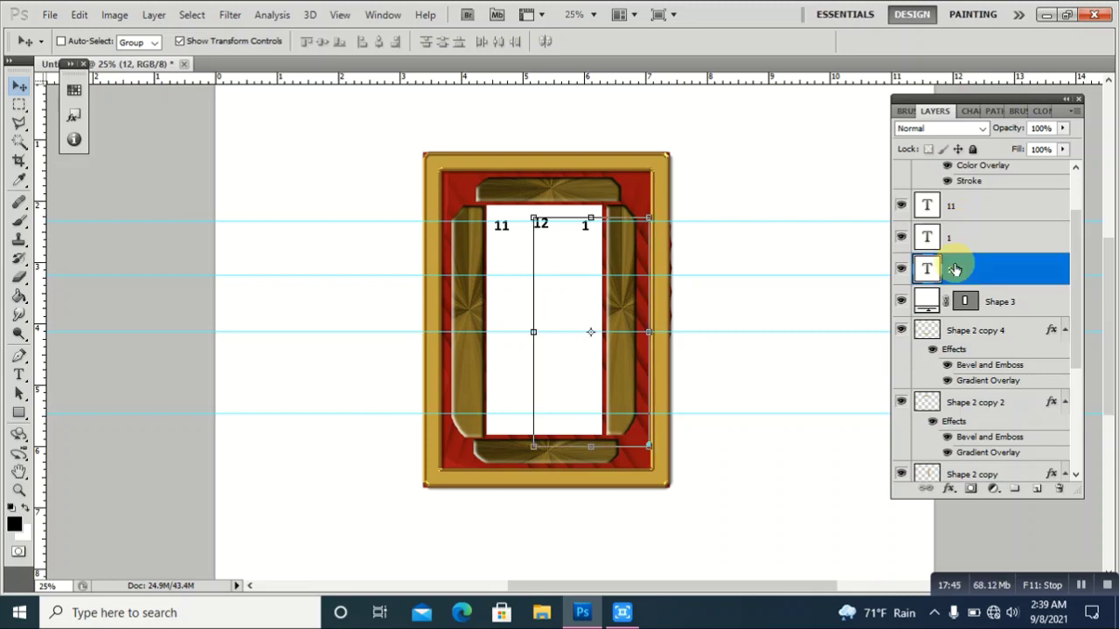
key("Down")
key("Down")
key("Down")
key("Down")
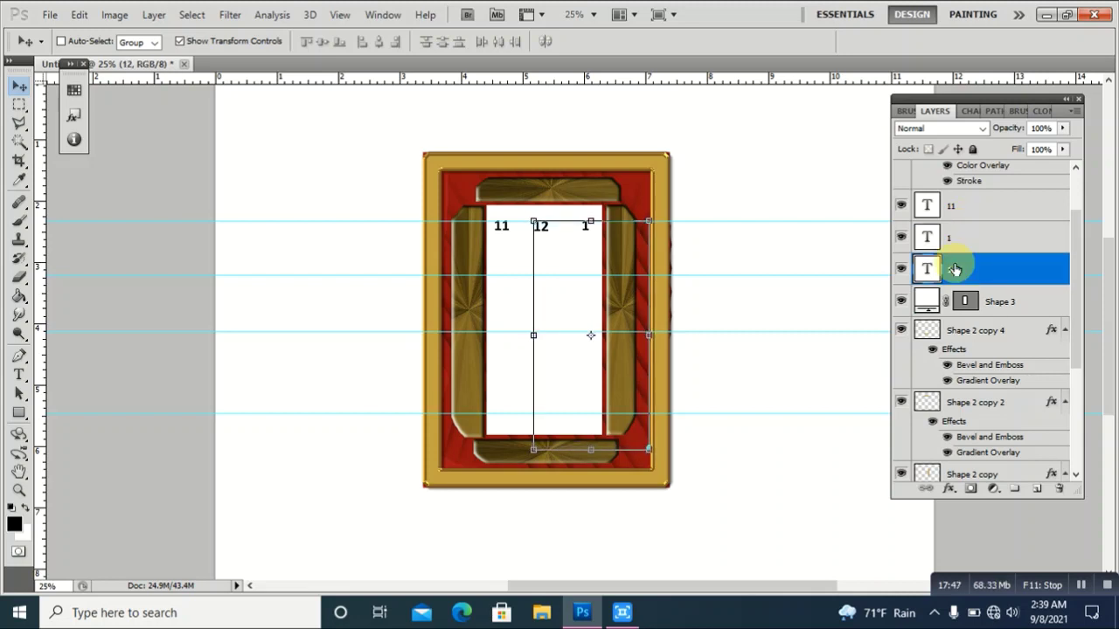
key("Right")
key("Right")
key("Right")
key("Right")
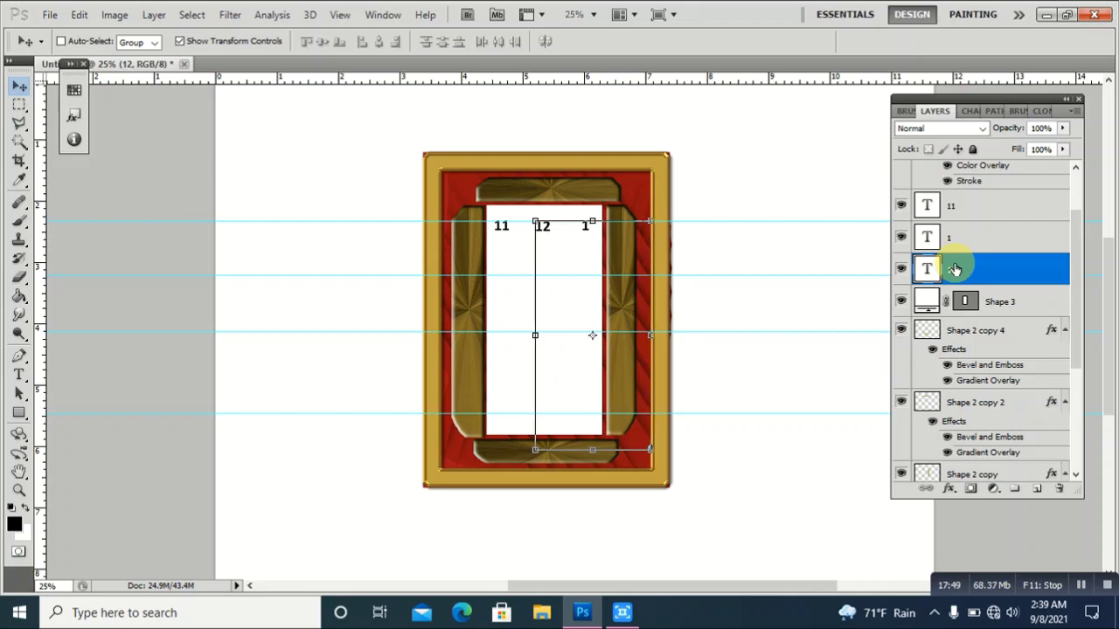
left_click_drag(40, 341, 545, 324)
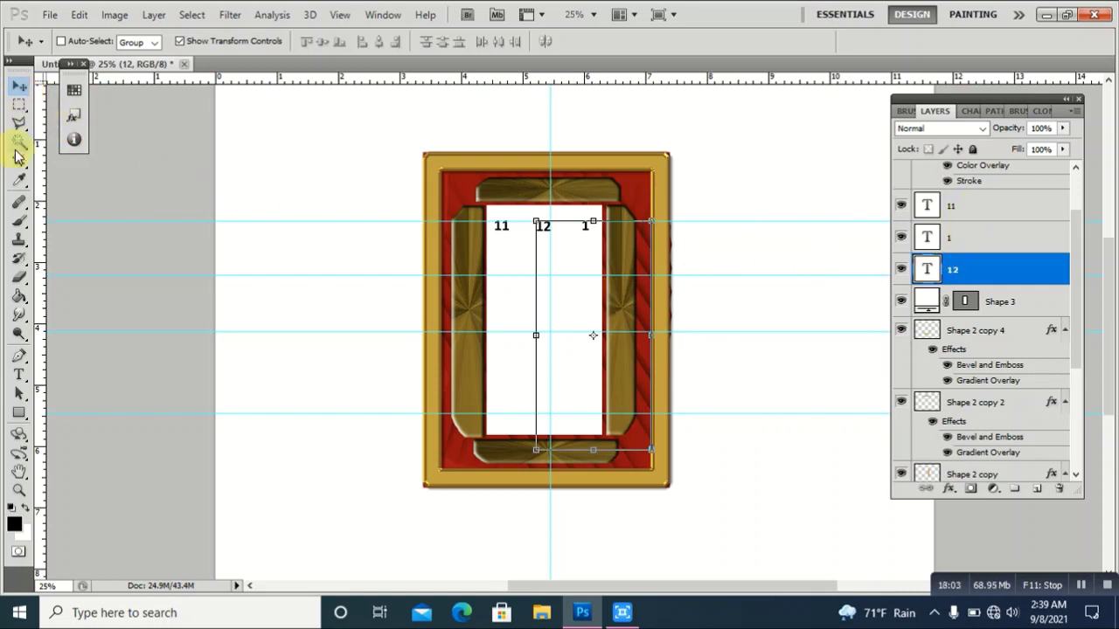
- Type 10 and 2 as one text layer on the second row, add a new layer and vertical guide
left_click(19, 375)
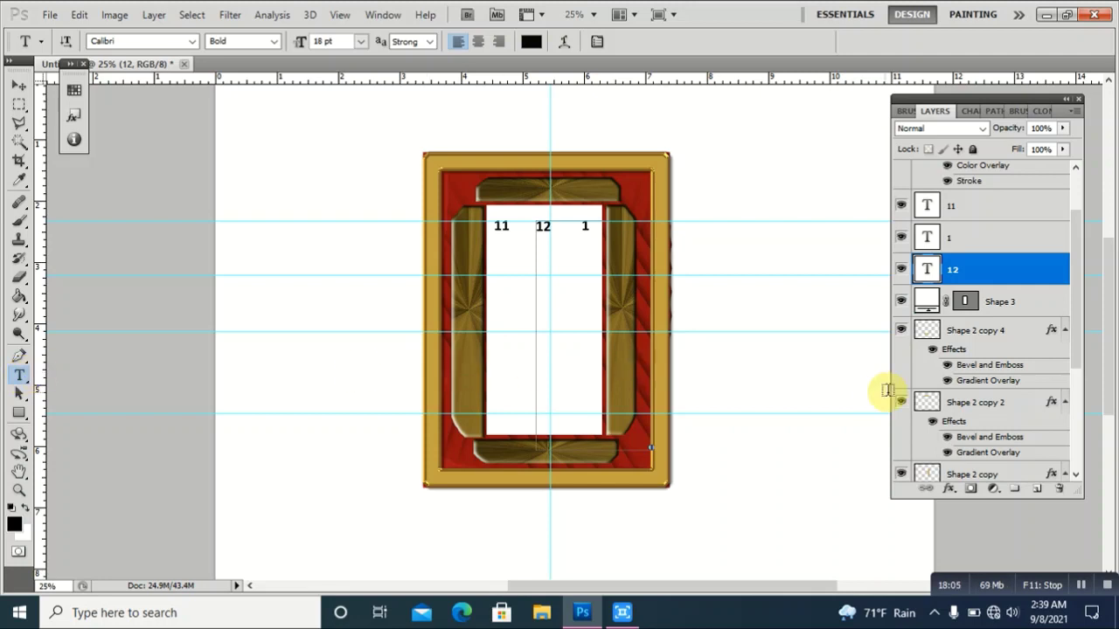
left_click(1039, 491)
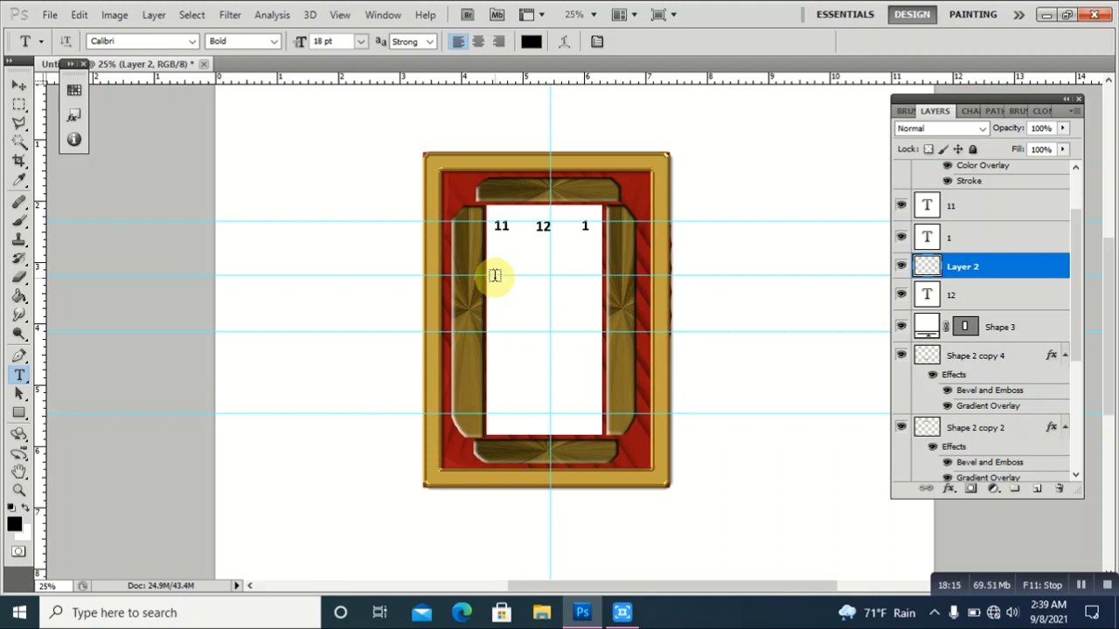
left_click(494, 276)
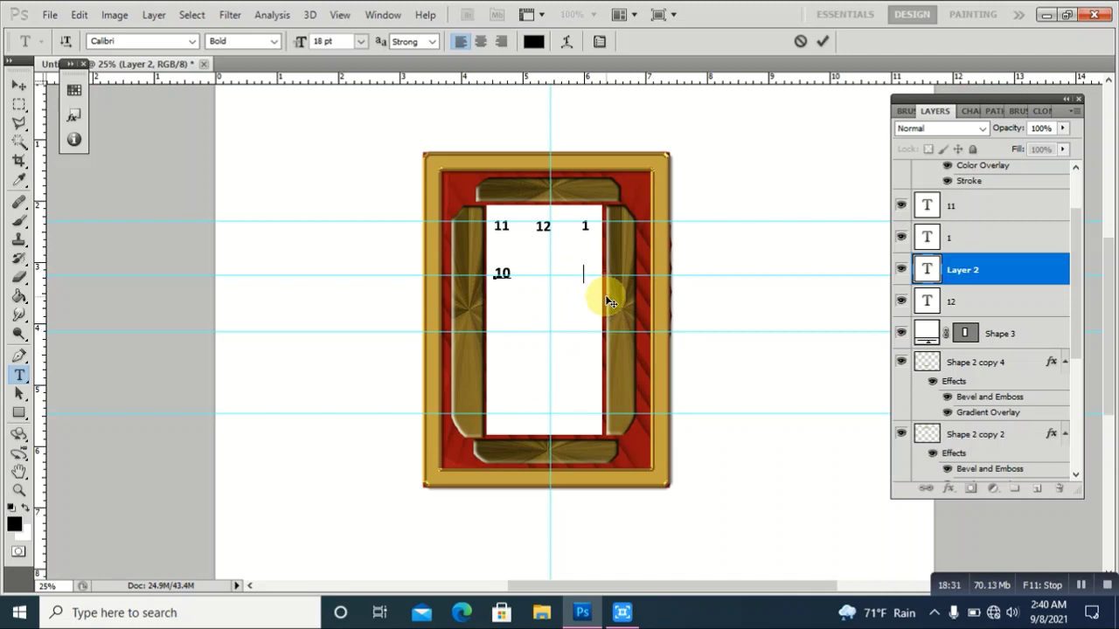
type("2")
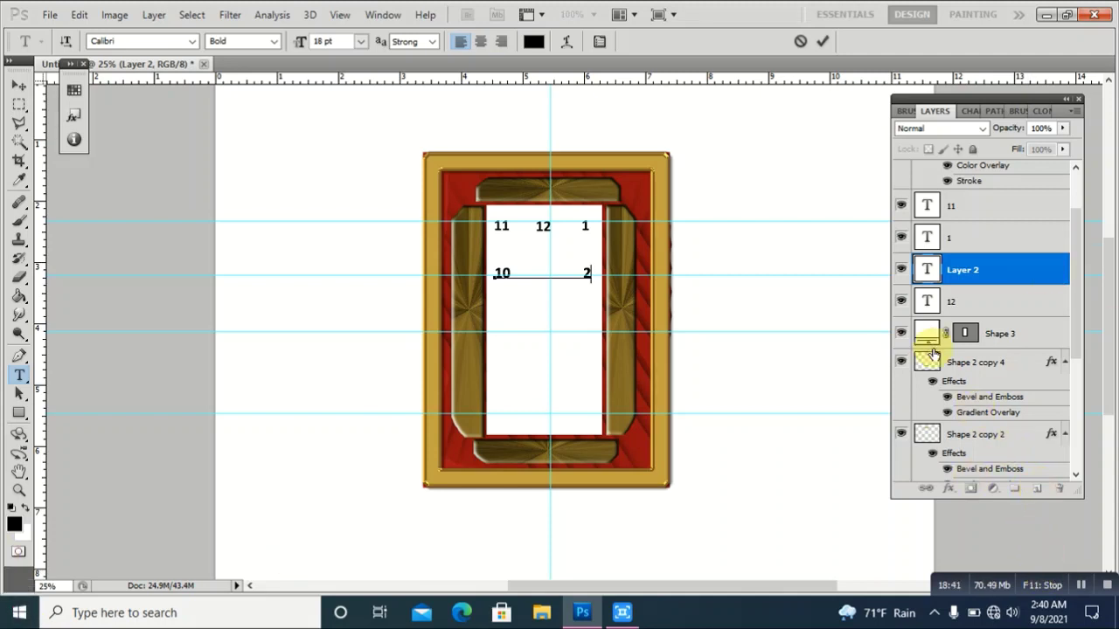
left_click(923, 271)
double_click(923, 272)
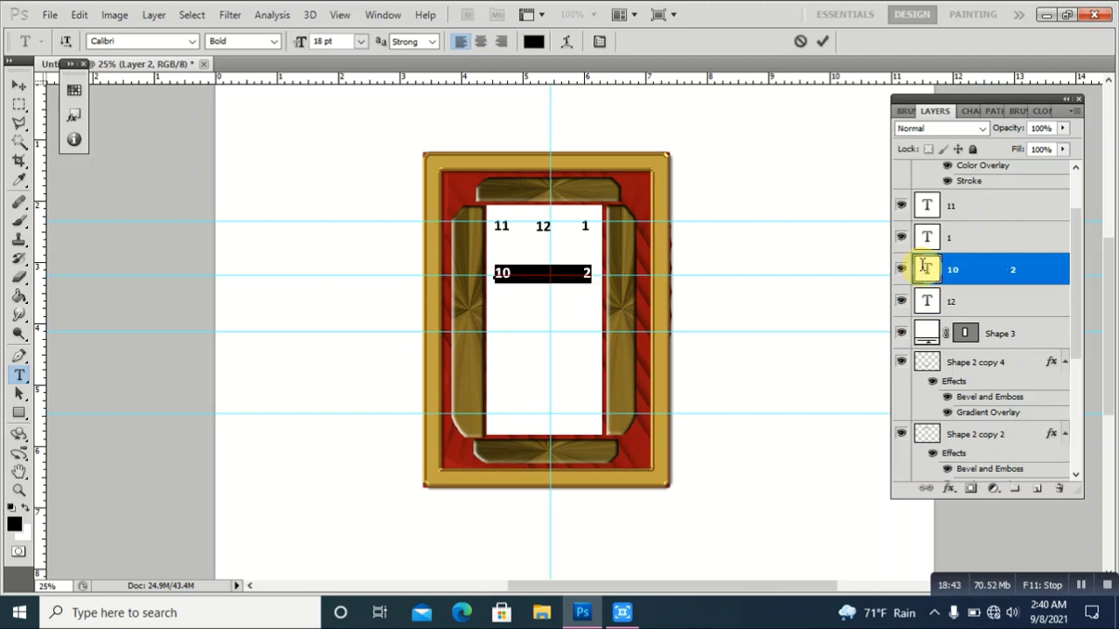
left_click(923, 272)
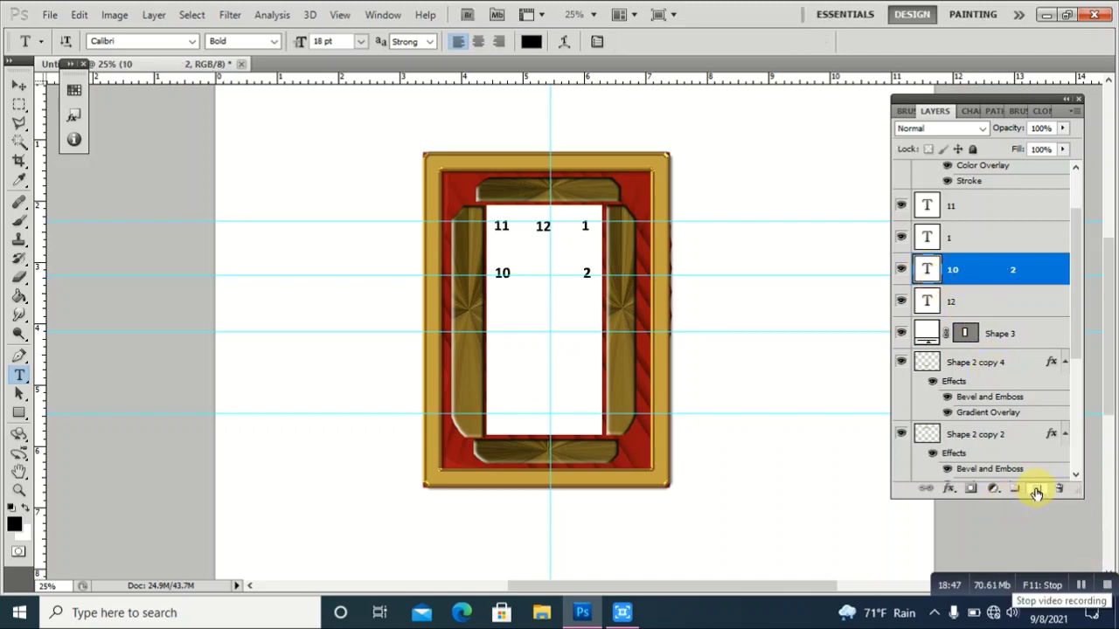
left_click(1035, 490)
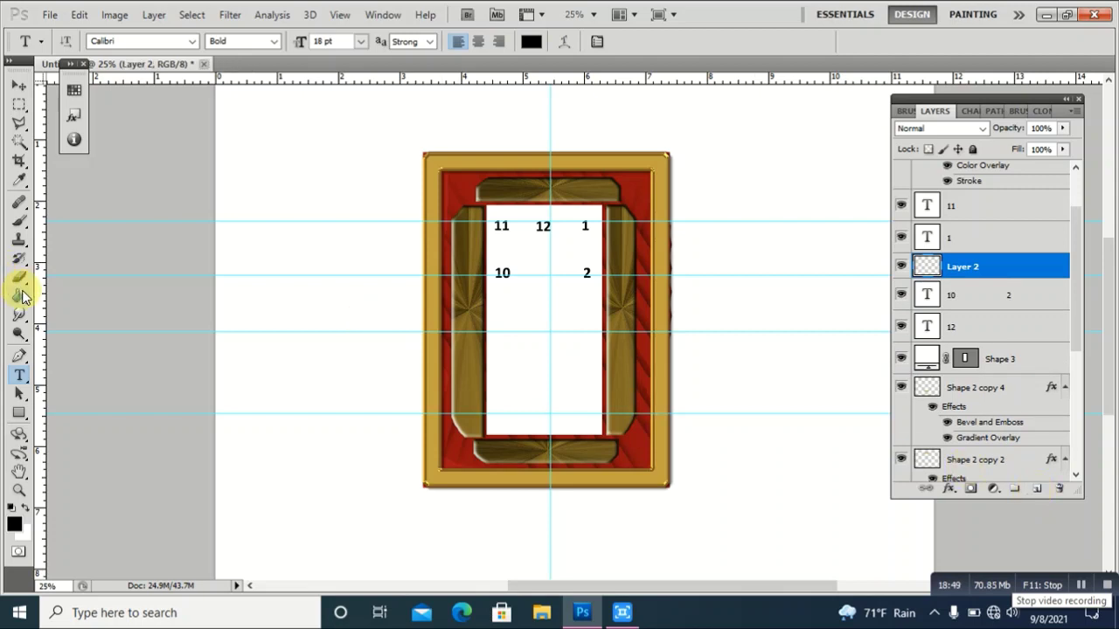
mouse_move(40, 292)
left_mouse_down()
mouse_move(555, 310)
mouse_move(508, 313)
left_mouse_up()
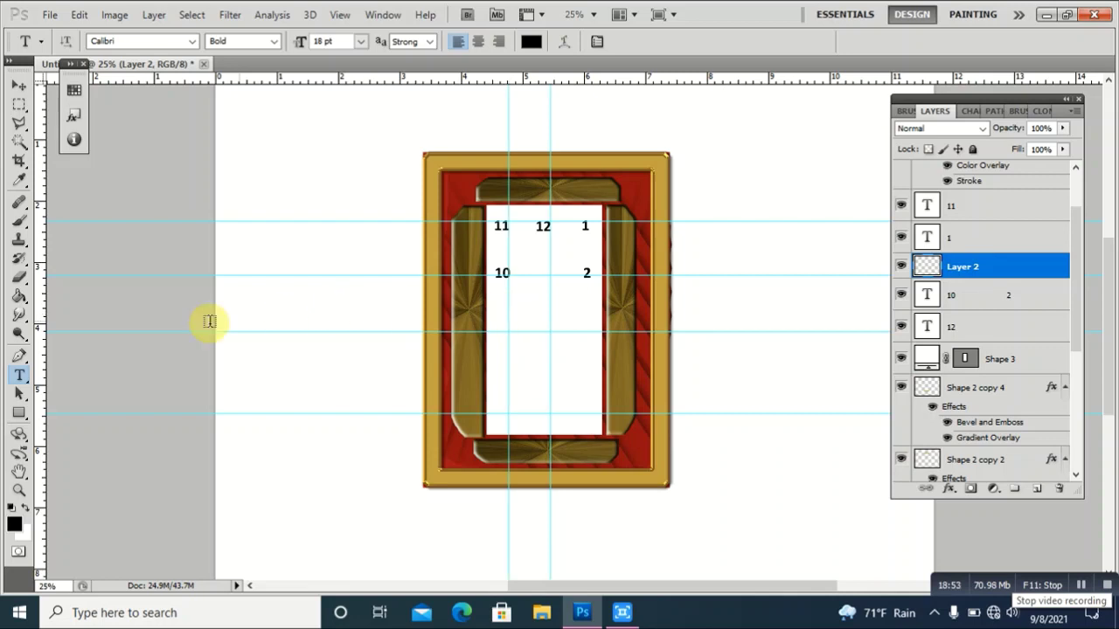
- Add vertical guides aligned with the 1 and 2 column, plus a new layer
left_click_drag(43, 368, 585, 371)
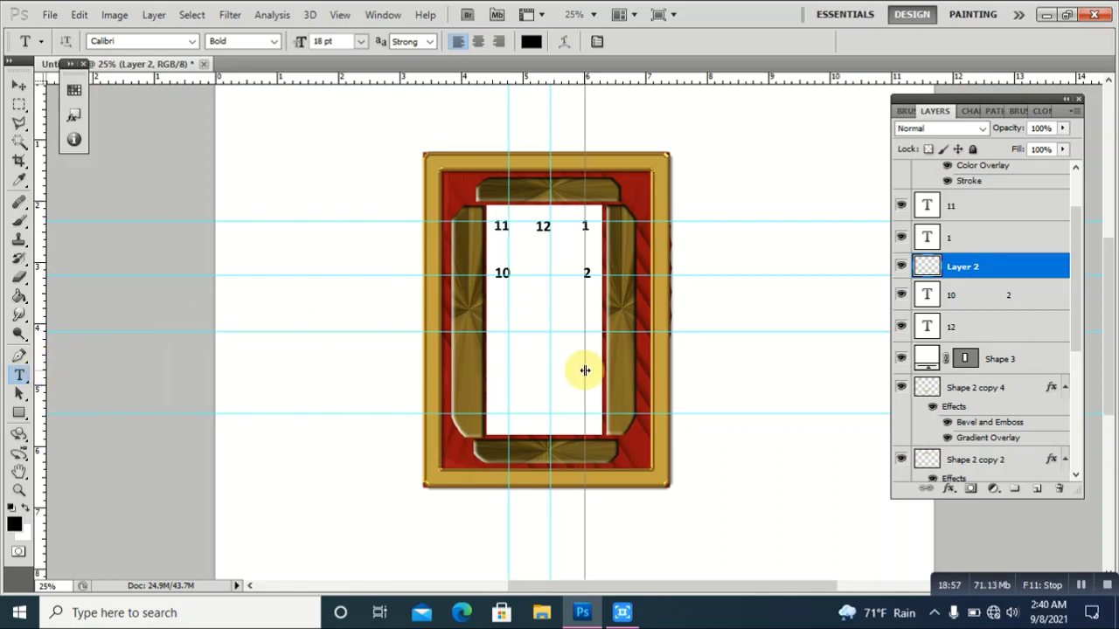
left_click_drag(585, 370, 585, 370)
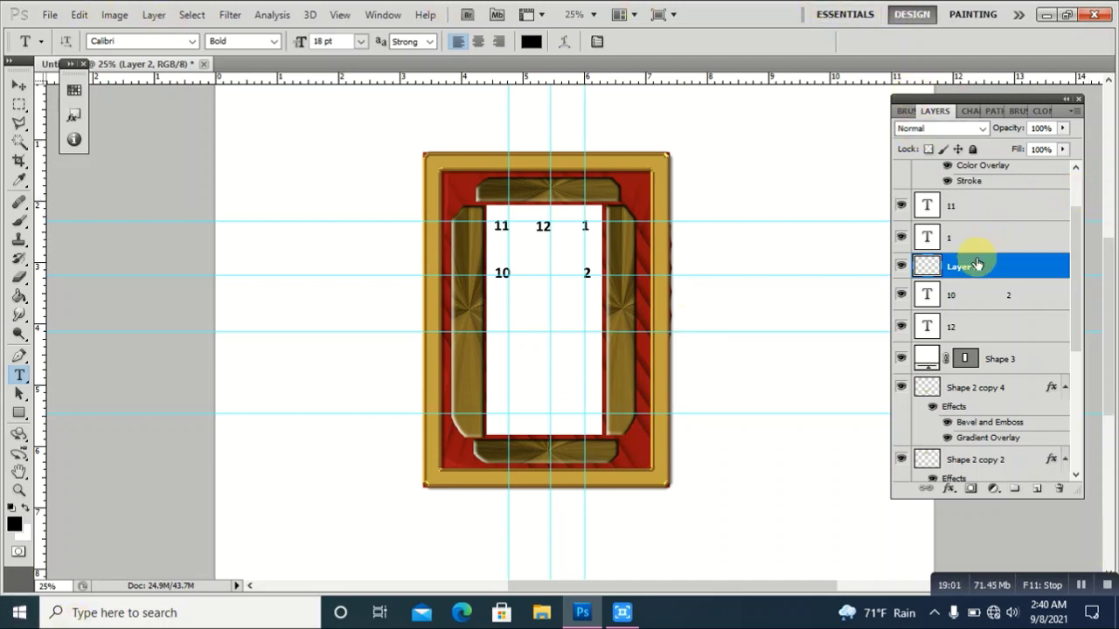
left_click(973, 303)
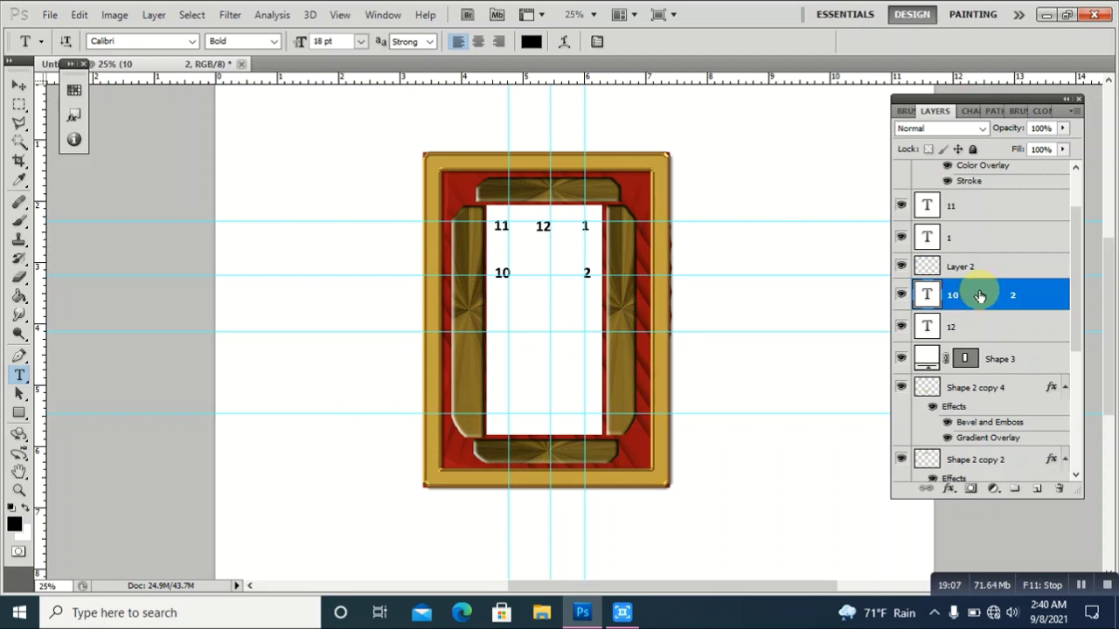
left_click(1039, 489)
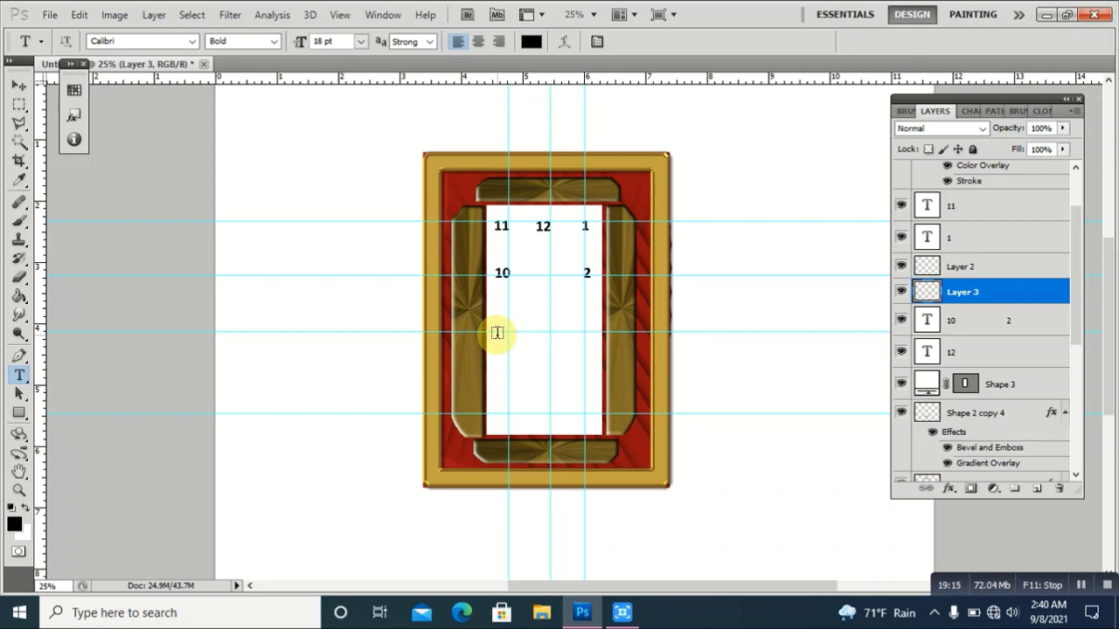
left_click(497, 333)
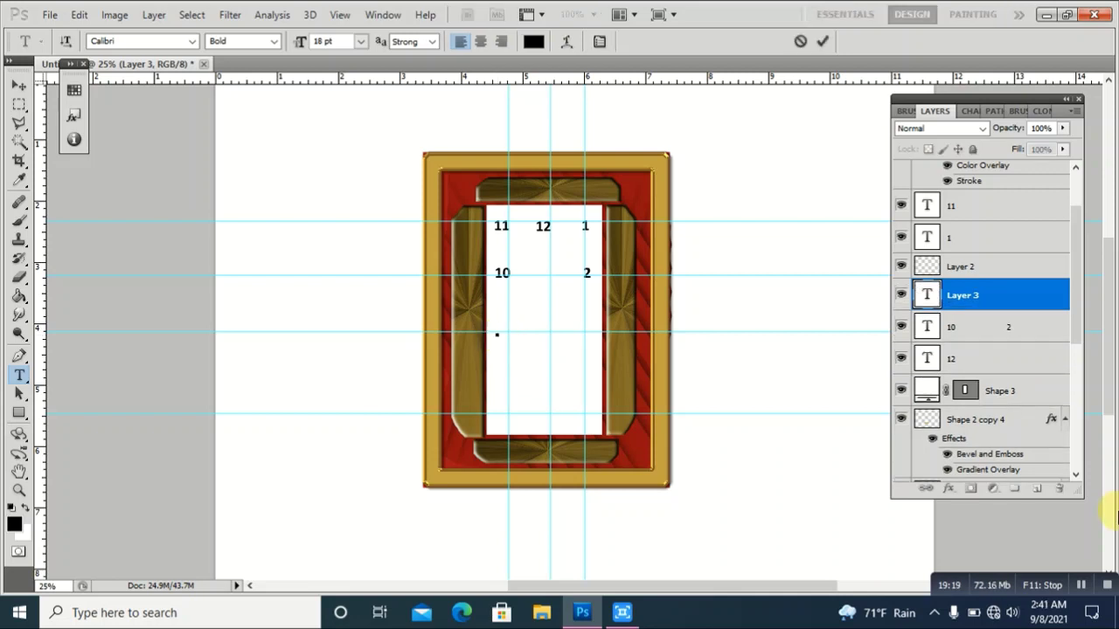
- Delete the unused Layer 3, raise the horizontal guide beneath 10 and 2, and add a new layer
left_click(1060, 491)
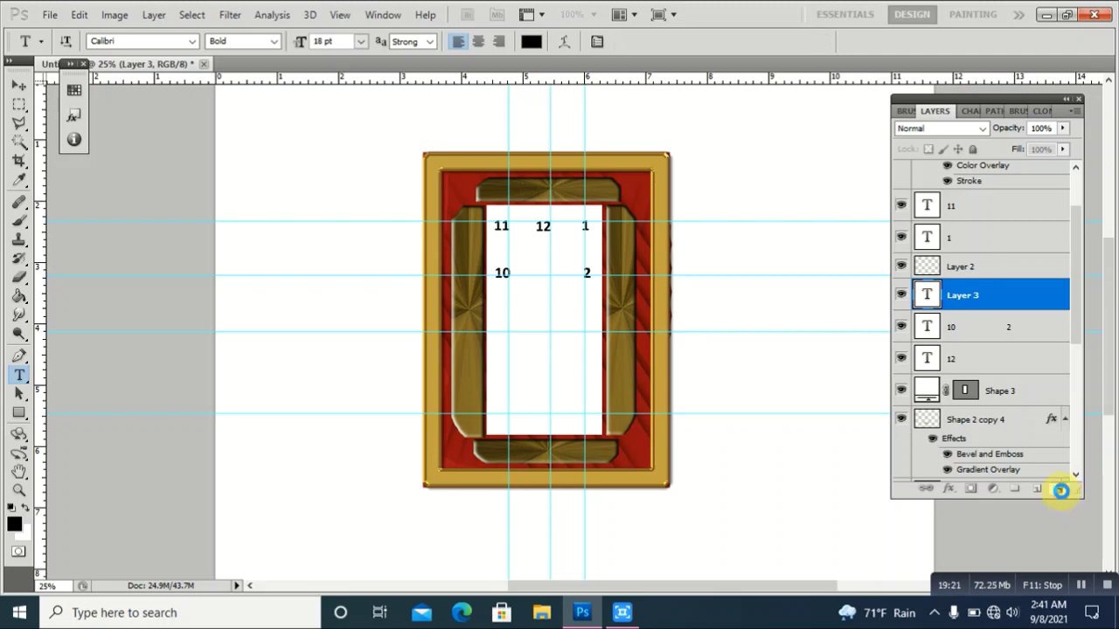
left_click(487, 243)
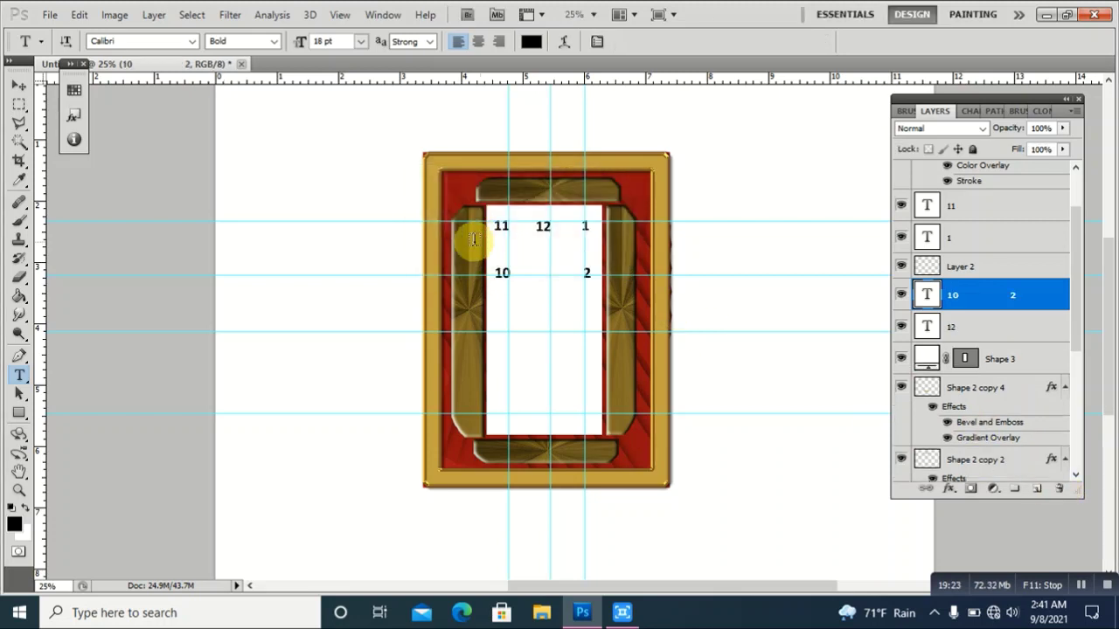
left_click(18, 86)
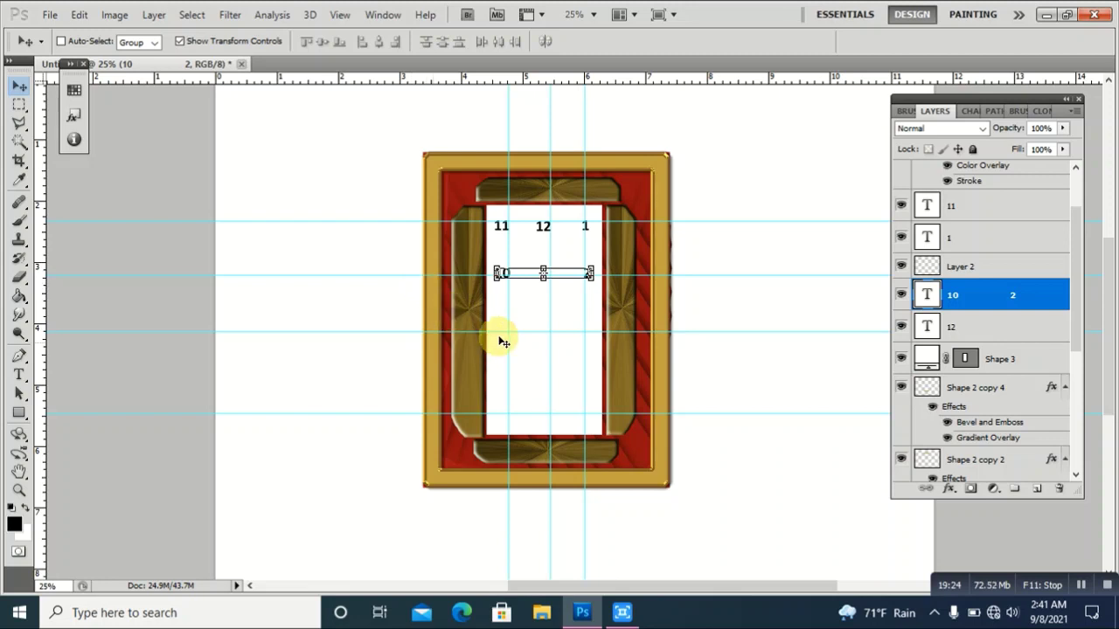
left_click_drag(498, 333, 501, 313)
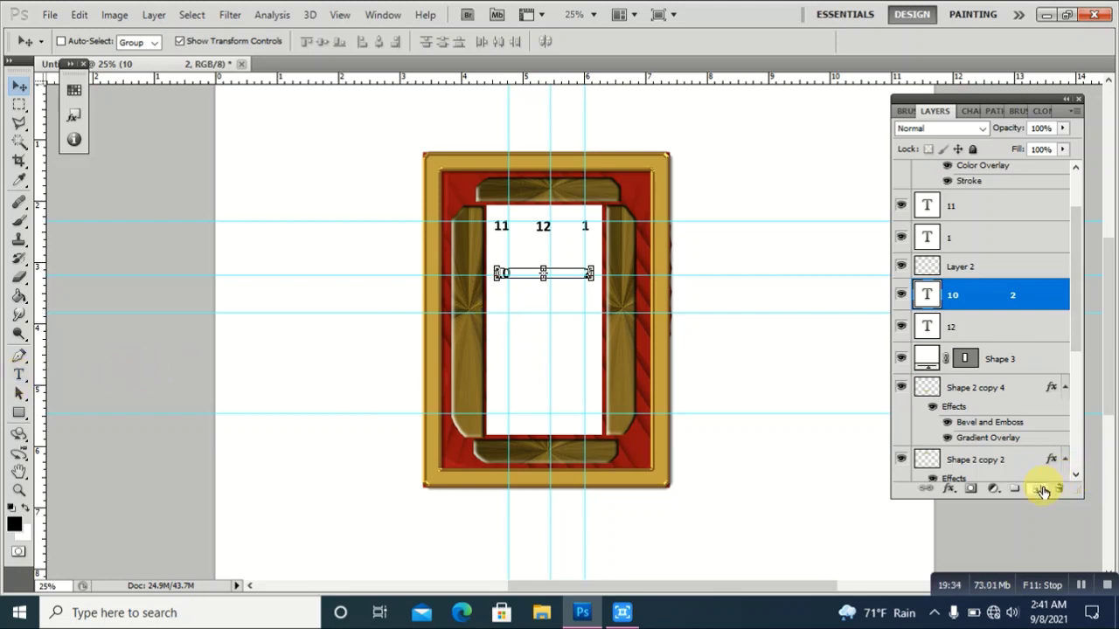
left_click(1040, 490)
left_click(18, 374)
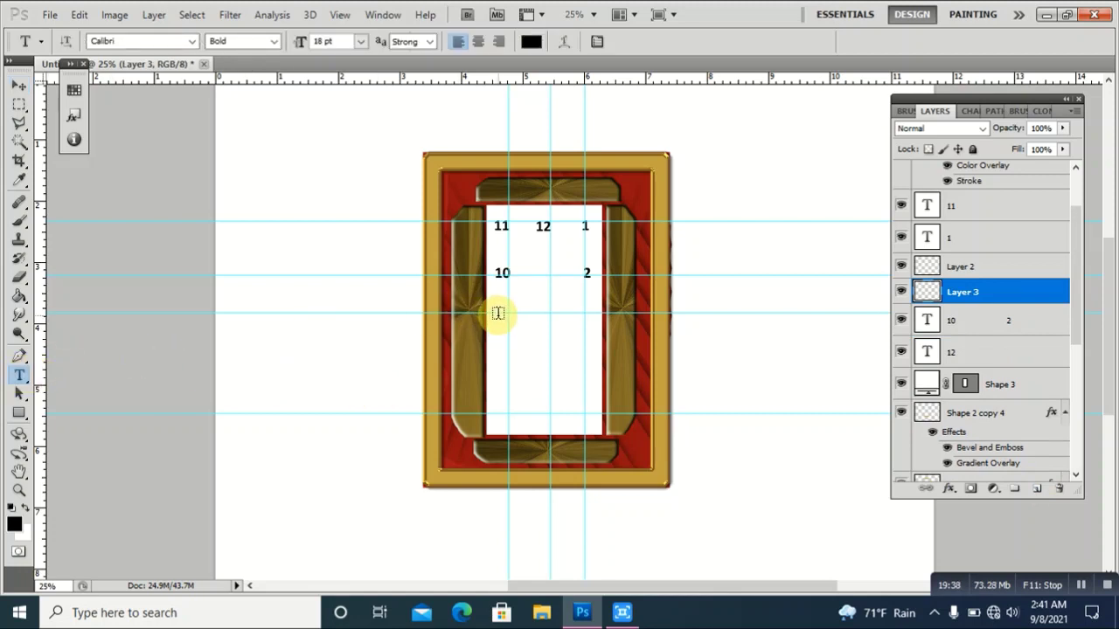
- Type the 9 3, 8 4 and 7 6 5 rows as one text layer
left_click(496, 312)
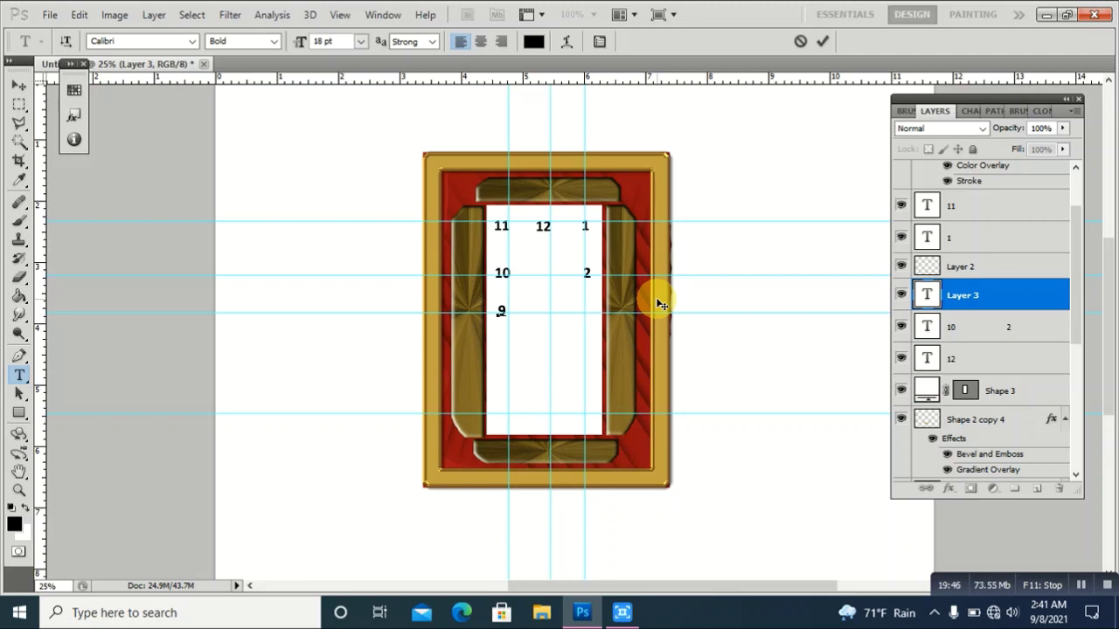
type("3")
type("8")
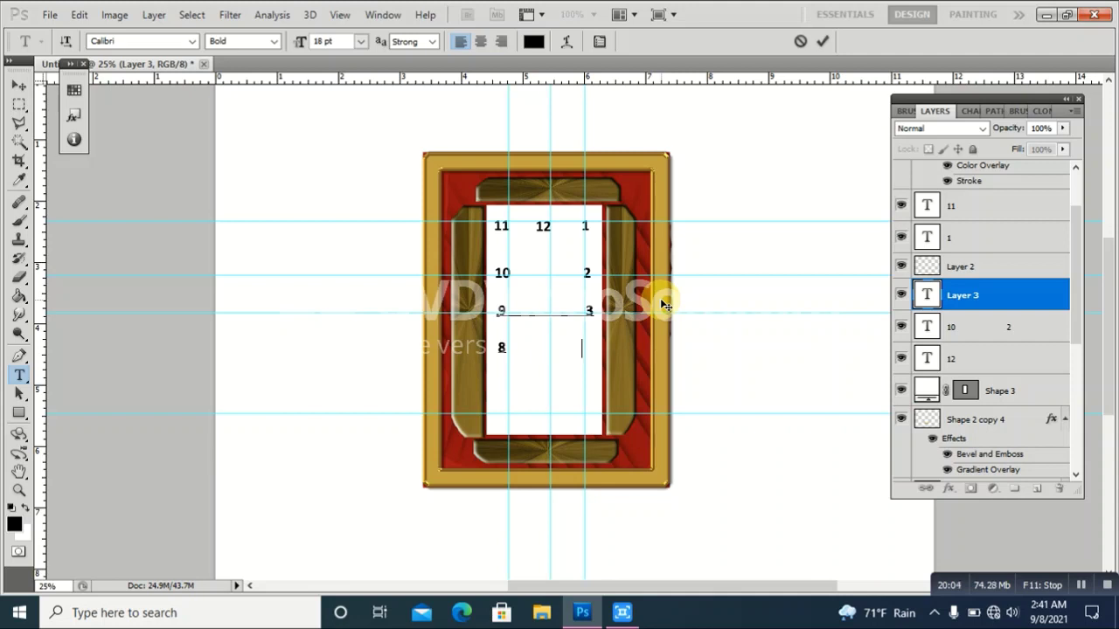
type("4")
type("6      5")
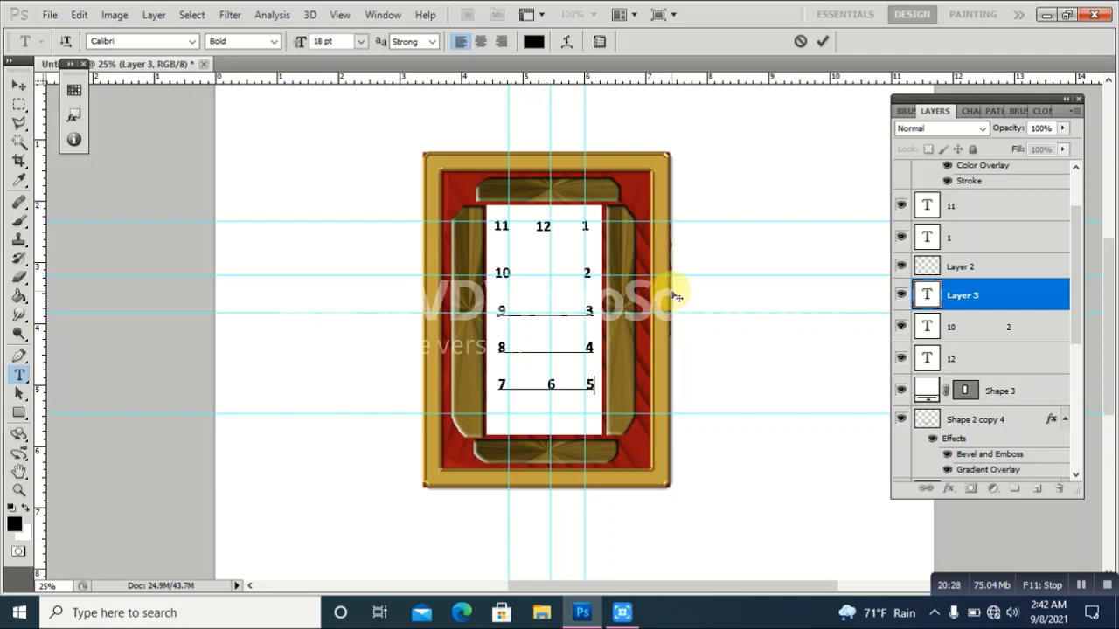
left_click(928, 300)
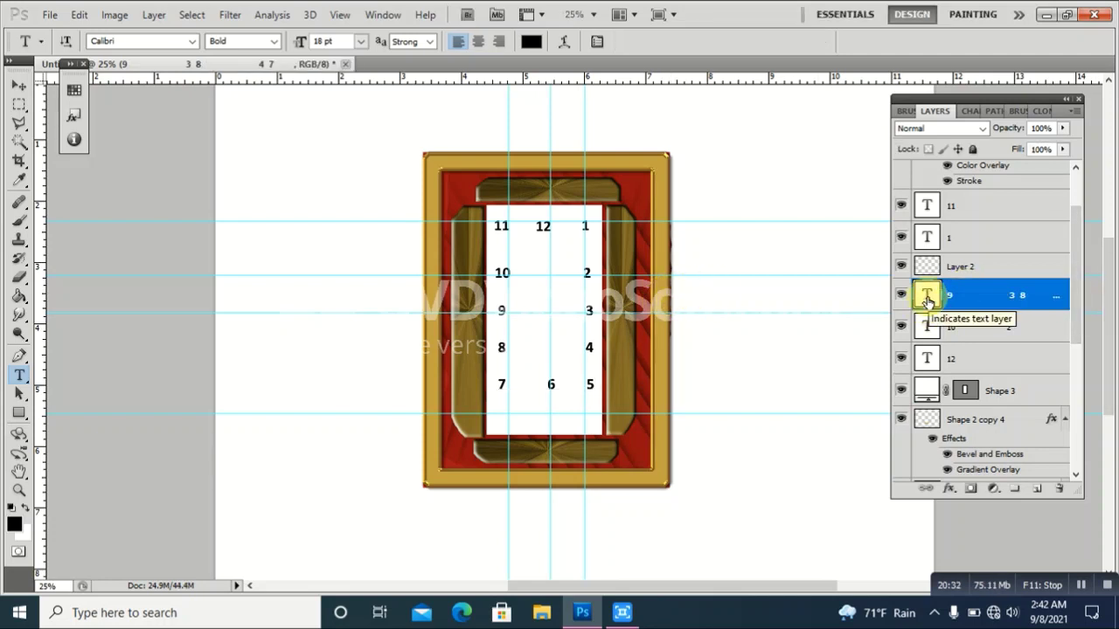
- Insert blank lines between the number rows to spread them down the face
double_click(928, 298)
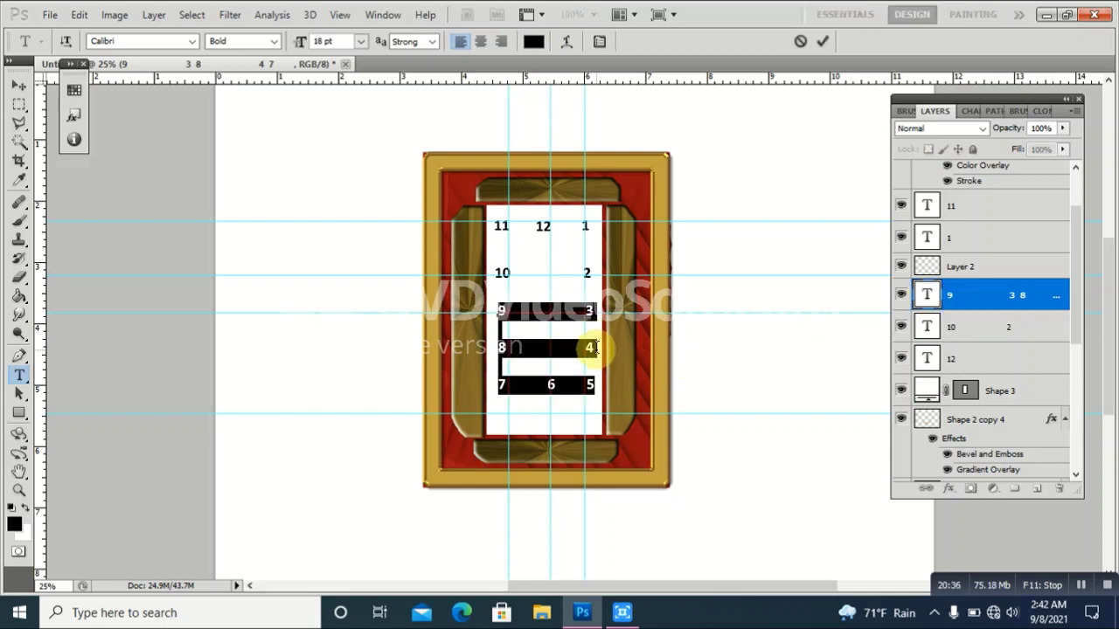
left_click(592, 347)
key("Return")
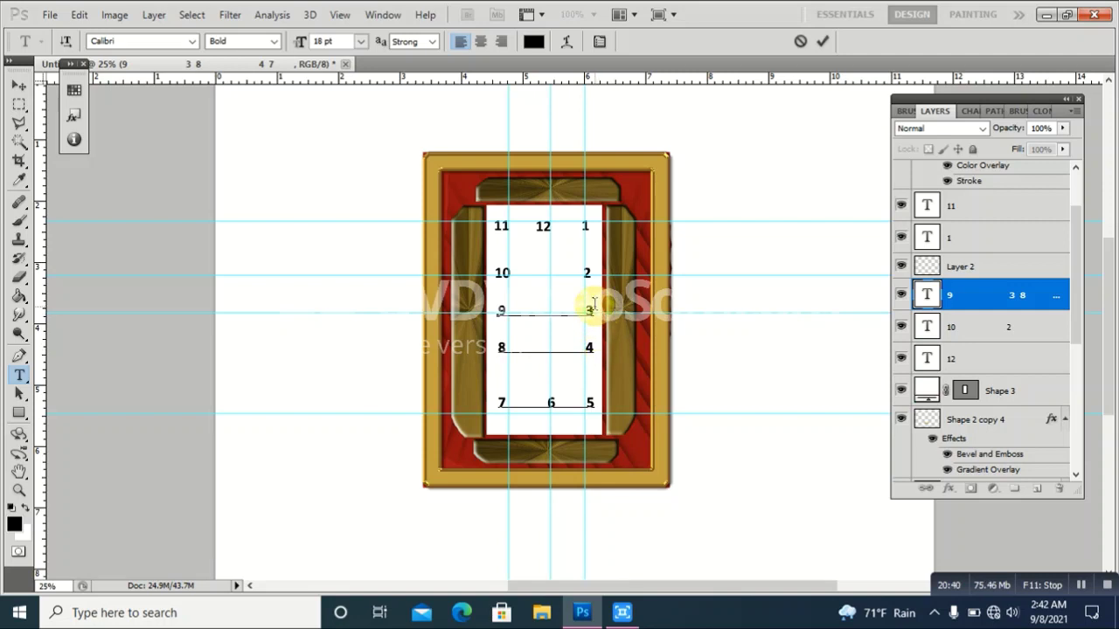
left_click(593, 306)
key("Return")
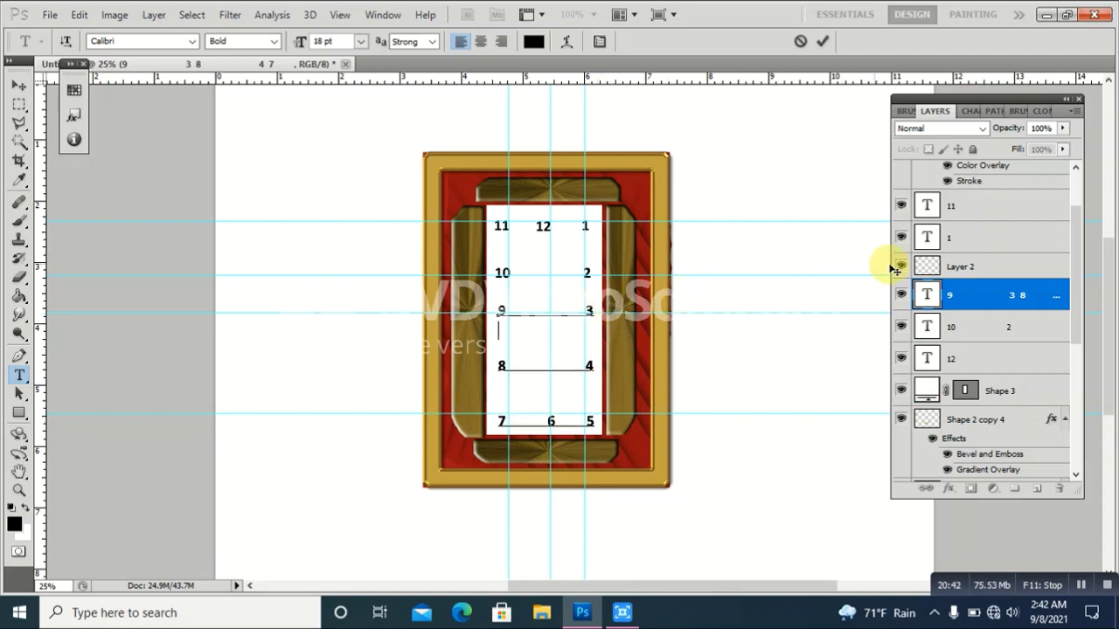
- Commit the number spacing, clear all guides via the View menu, and select the 11 layer
left_click(924, 297)
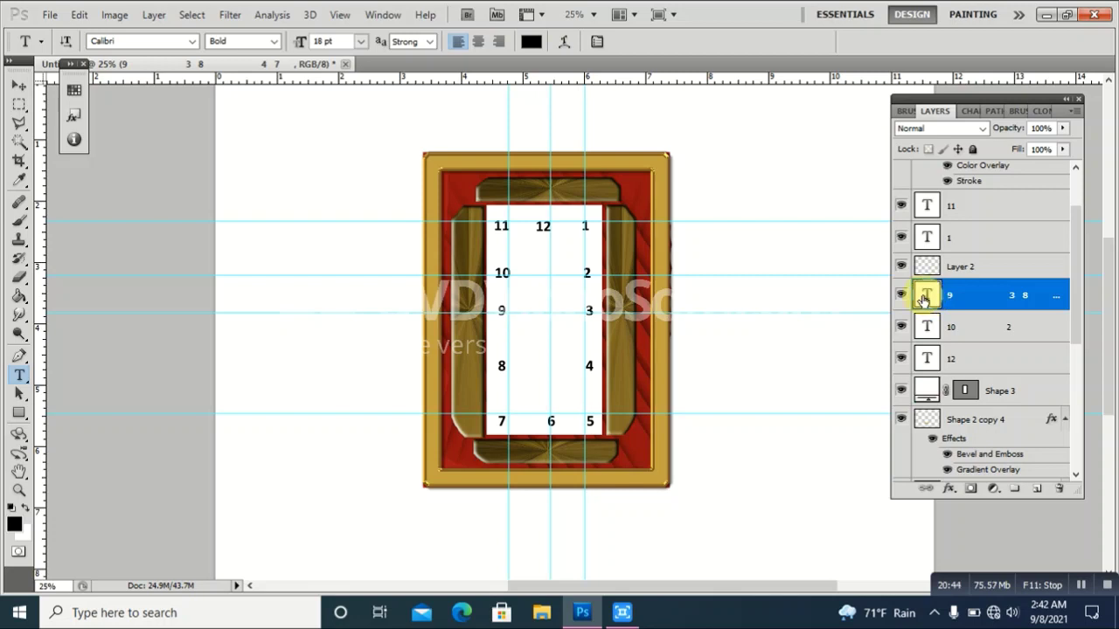
left_click(382, 15)
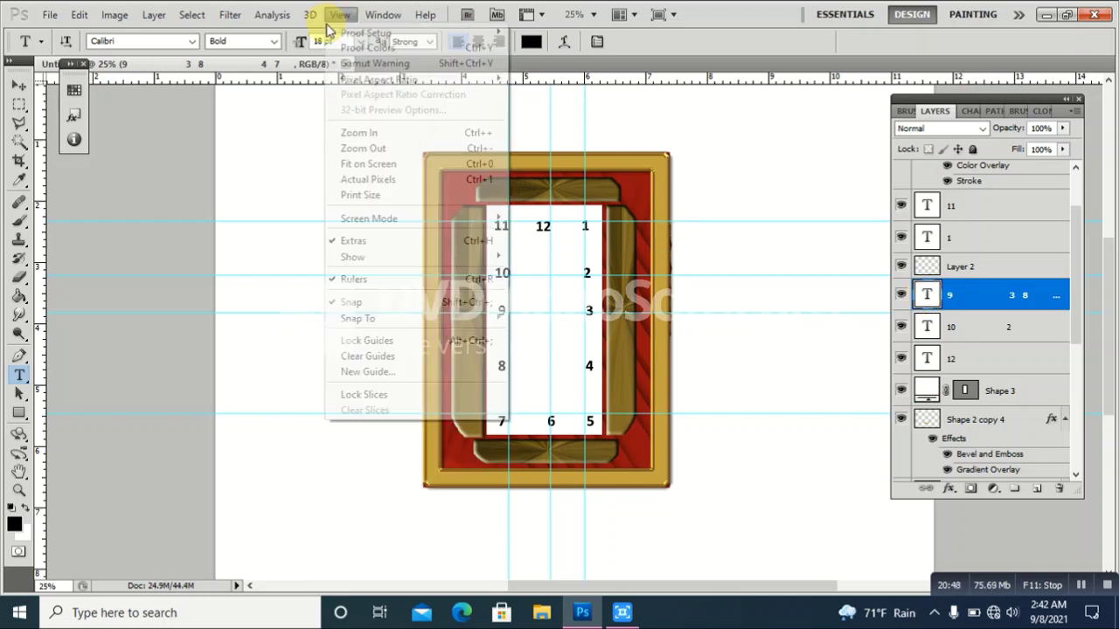
left_click(368, 356)
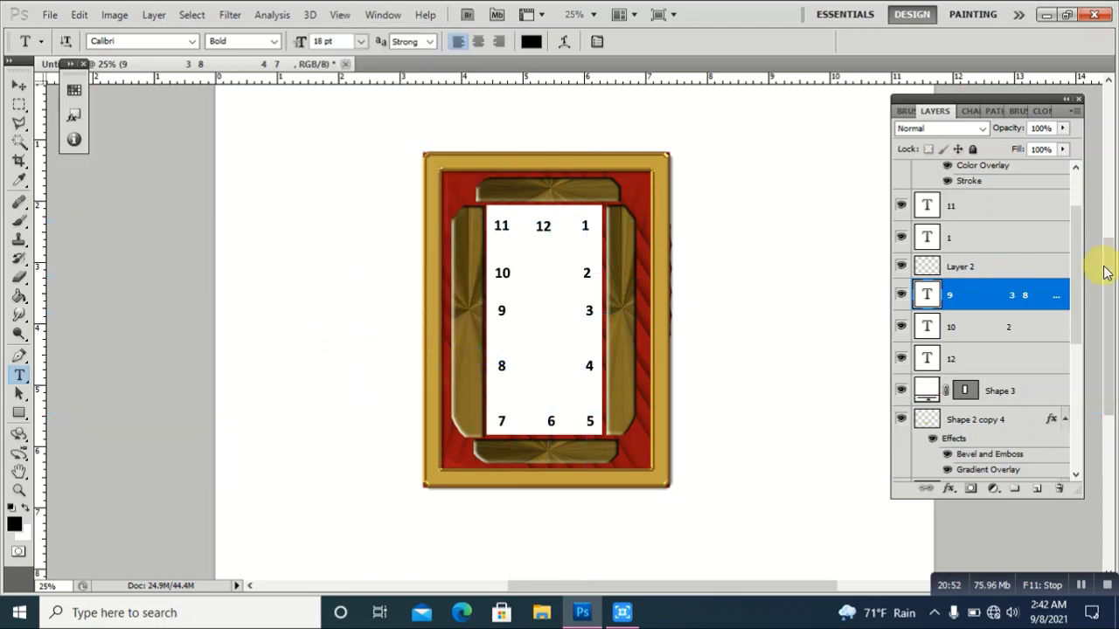
left_click(930, 212)
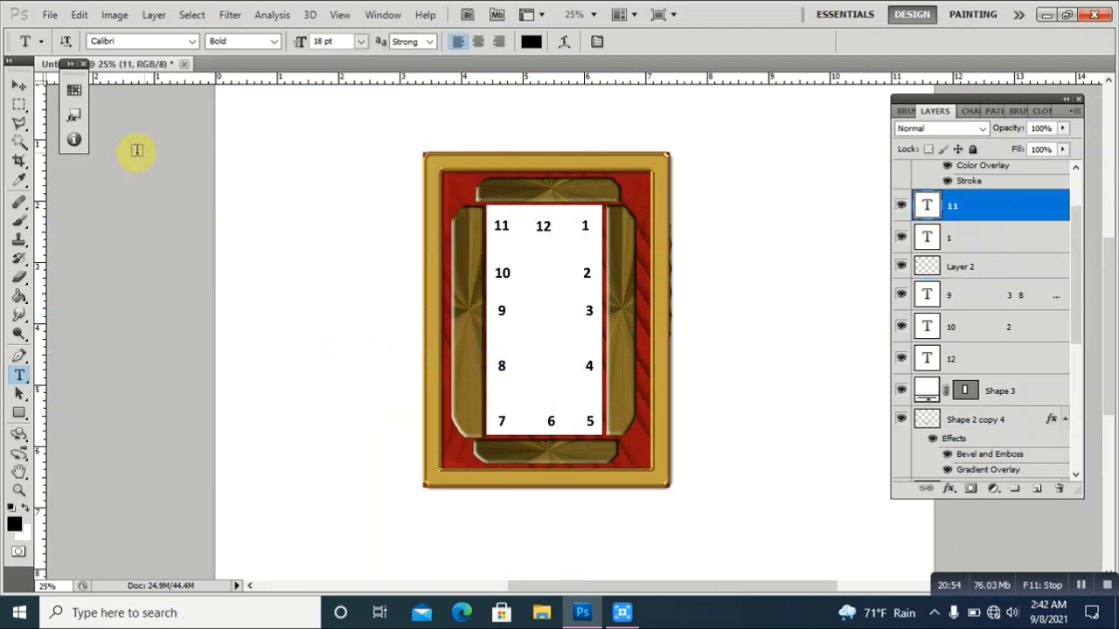
left_click(12, 87)
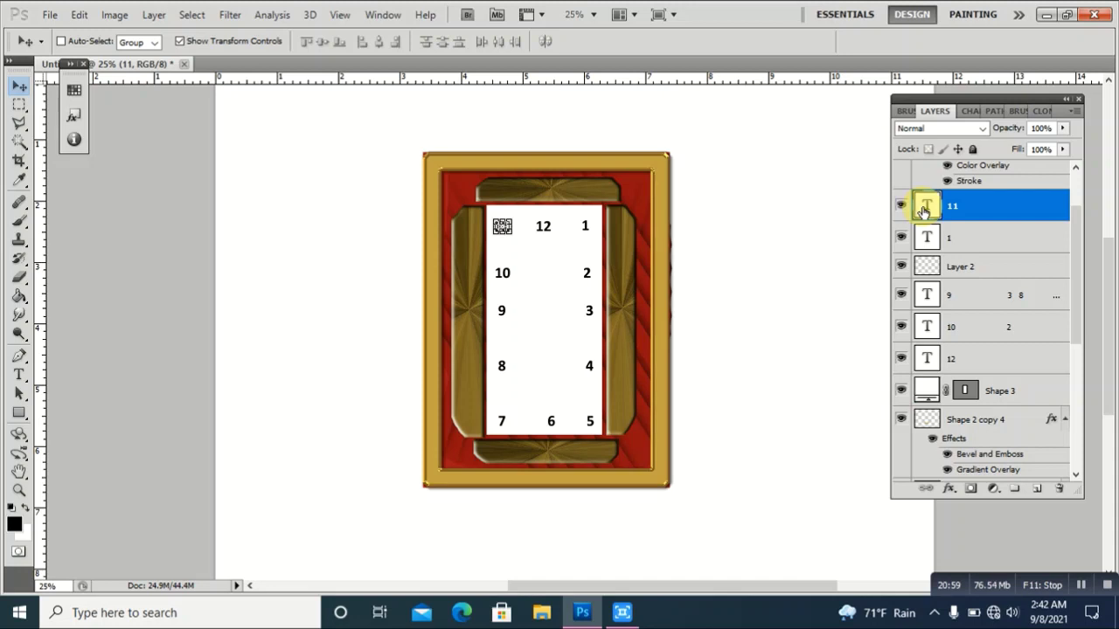
double_click(924, 208)
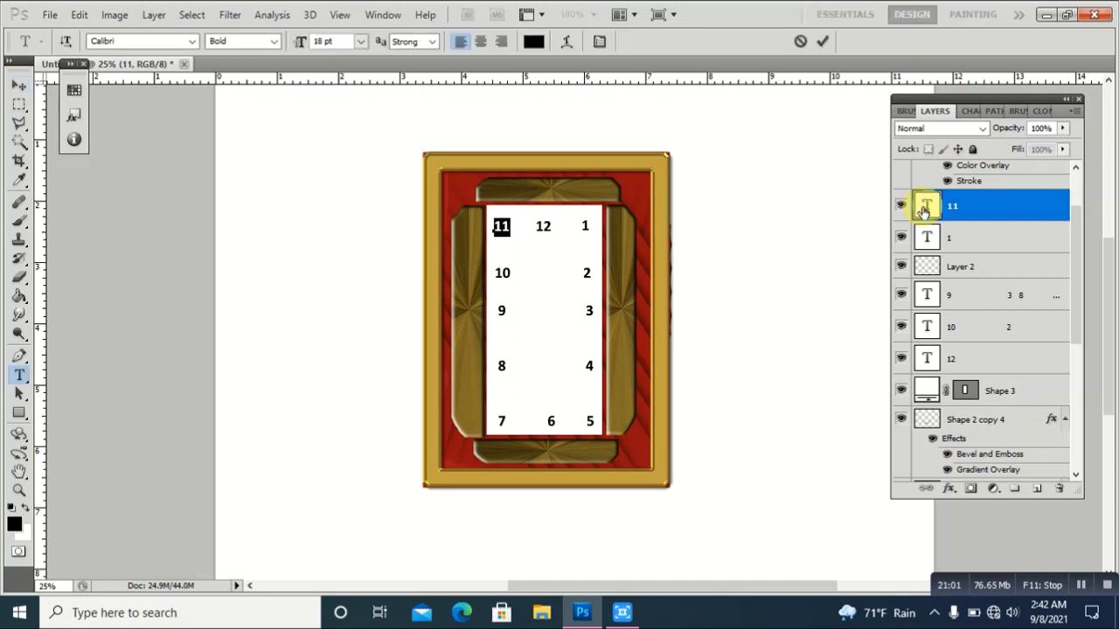
key("Escape")
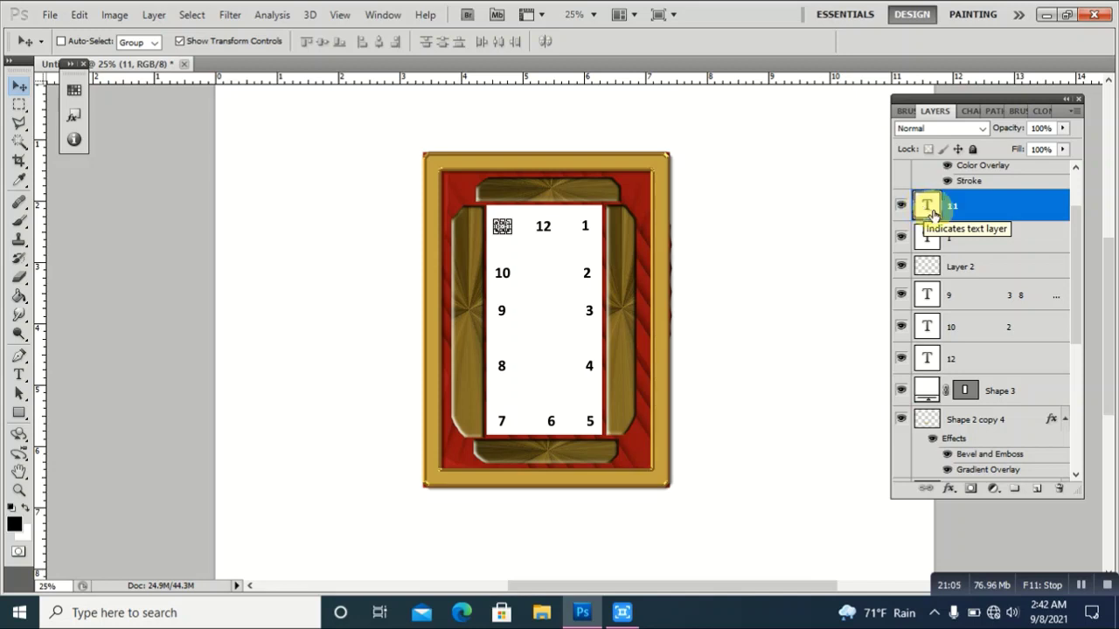
left_click(18, 413)
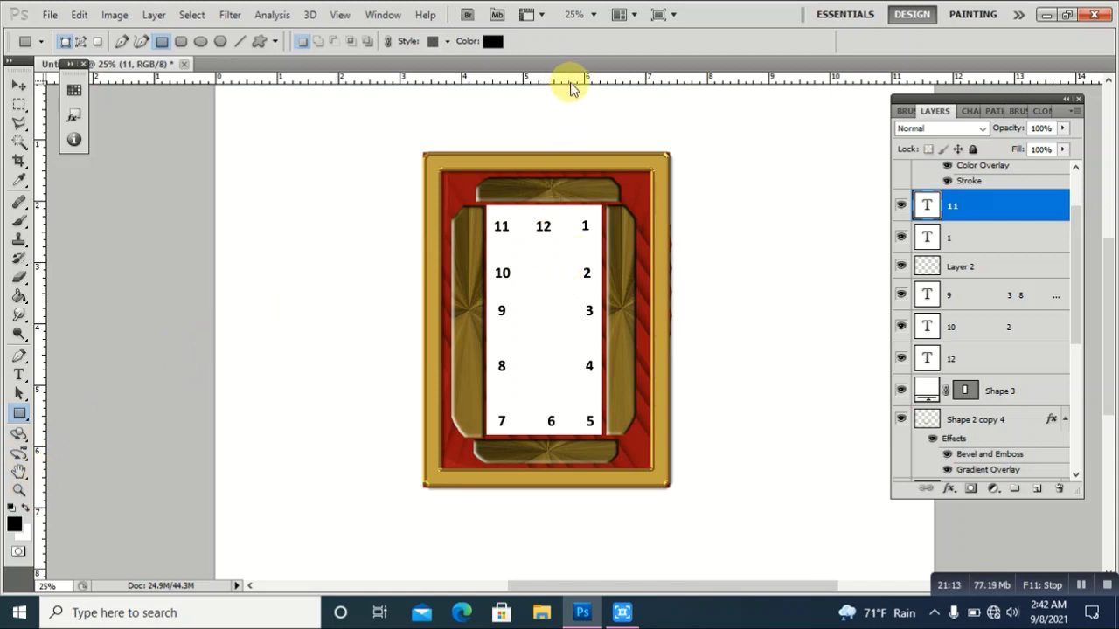
- Add a guide at the 9–3 level and draw a rasterized tall black rectangle for the hand
left_click_drag(570, 85, 569, 316)
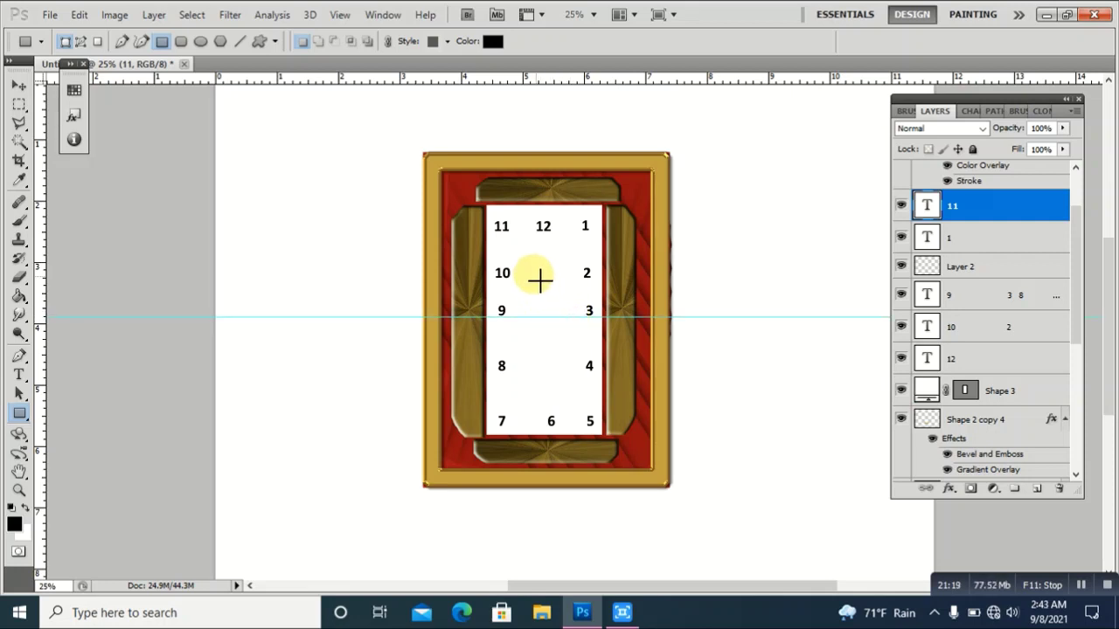
left_click_drag(534, 259, 549, 358)
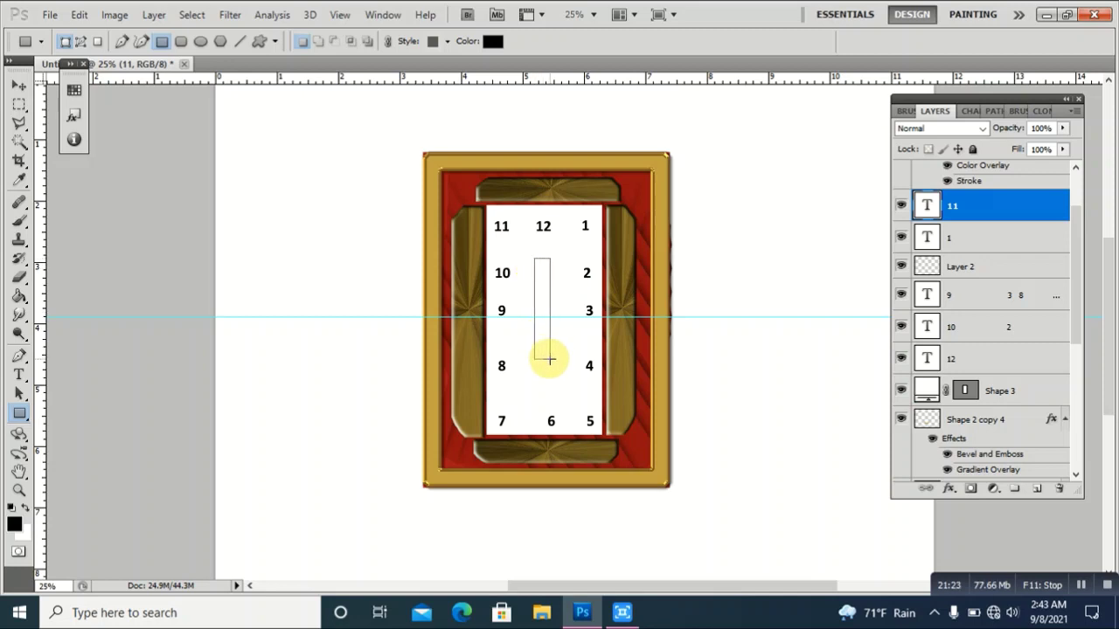
left_click_drag(549, 359, 551, 359)
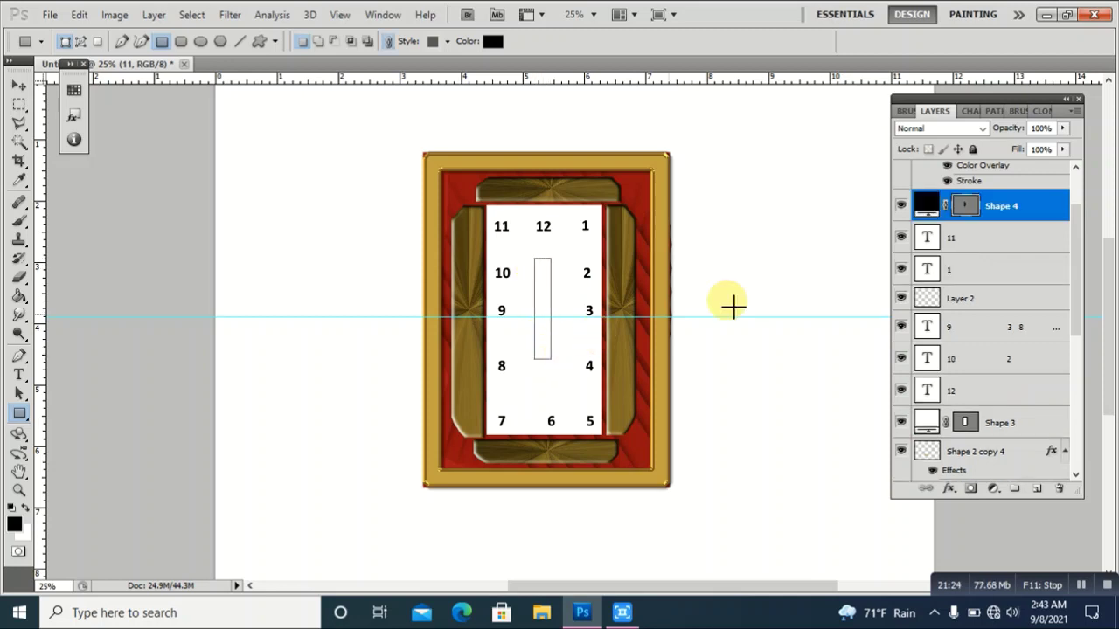
right_click(1008, 210)
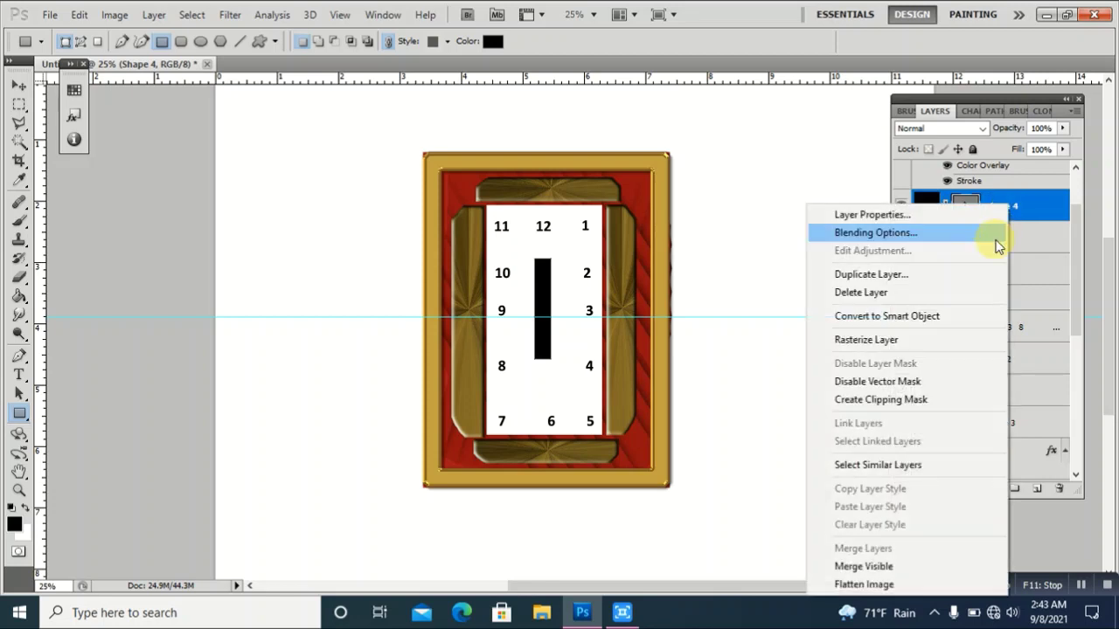
left_click(911, 342)
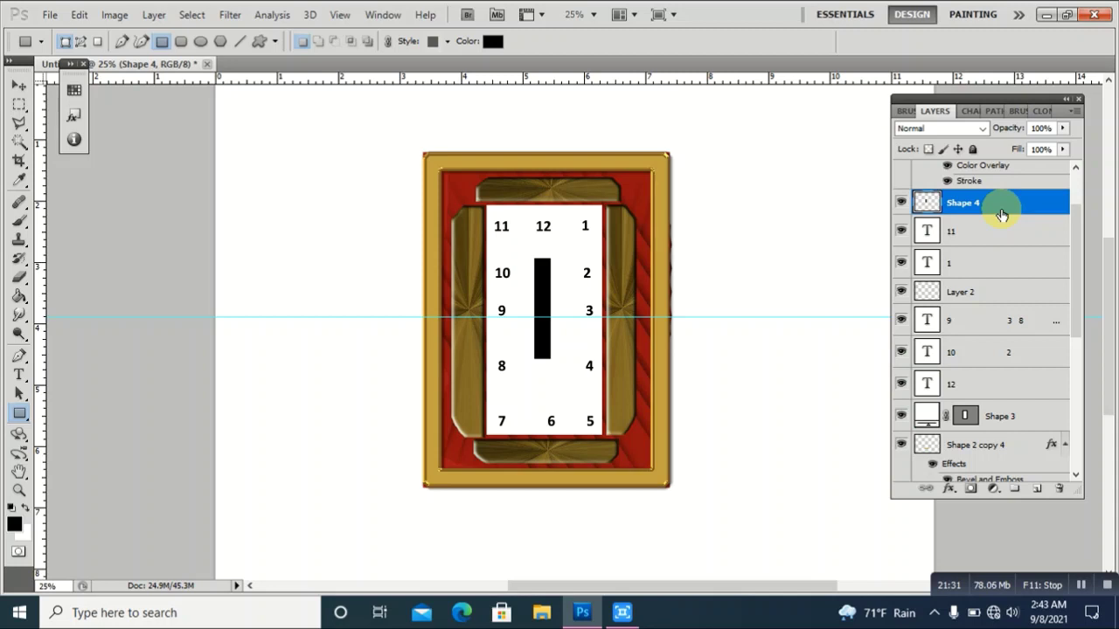
- Add a layer mask and erase the hand's top corners into a point
left_click(970, 488)
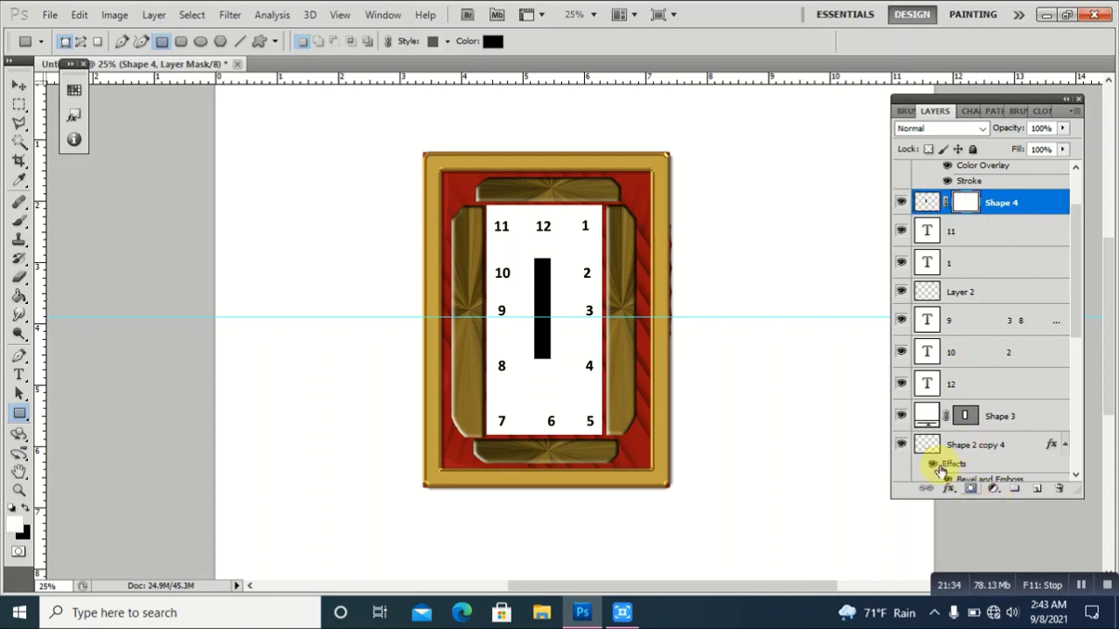
left_click(20, 277)
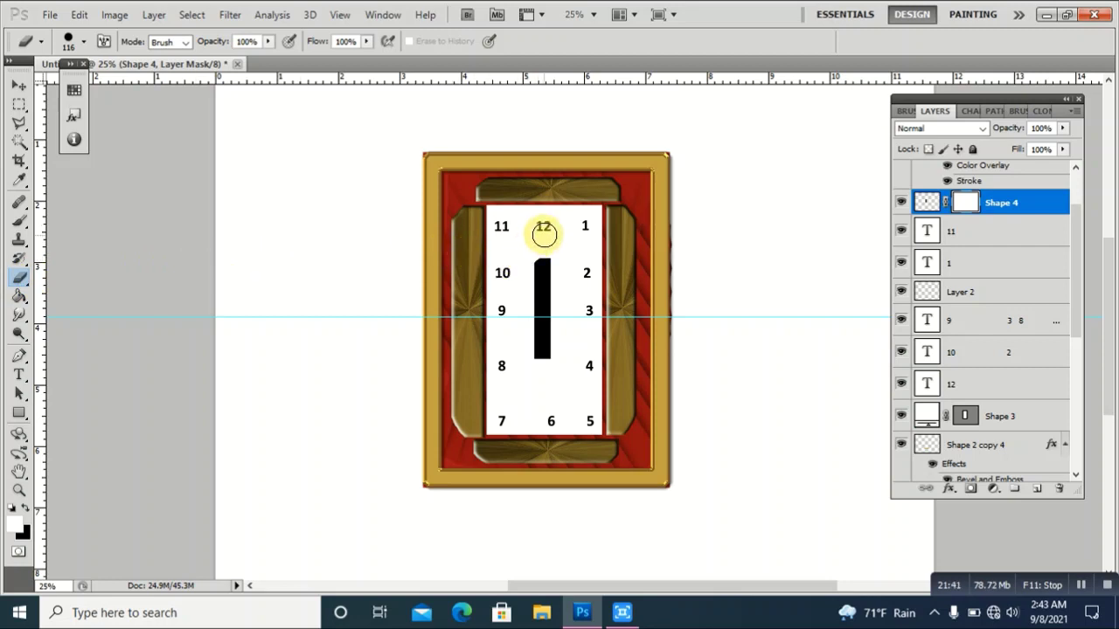
left_click_drag(546, 243, 557, 262)
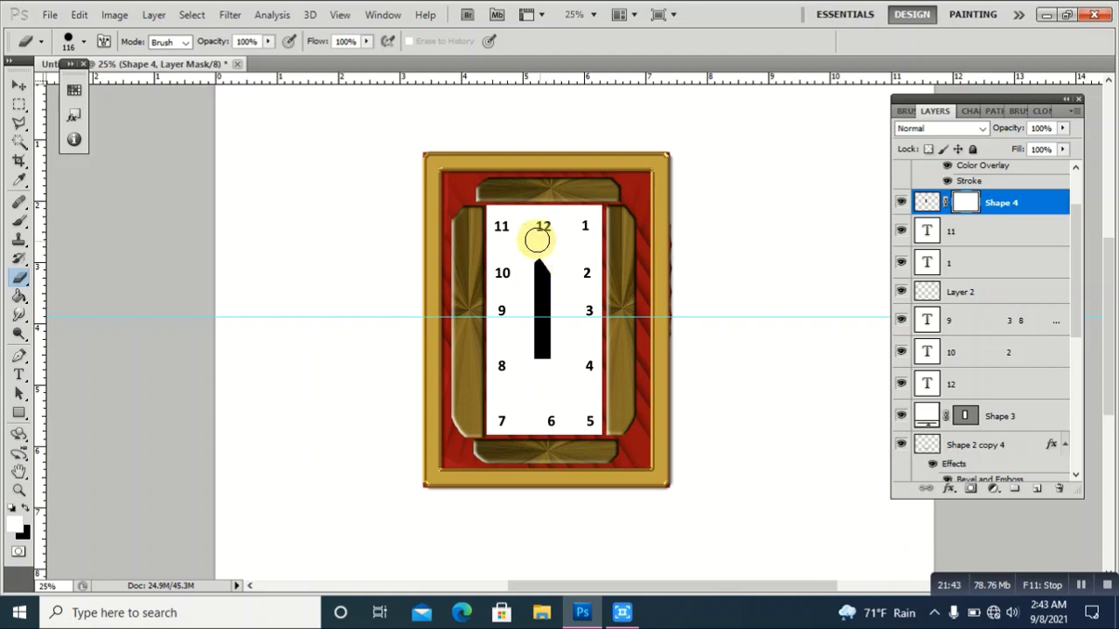
left_click_drag(529, 250, 520, 270)
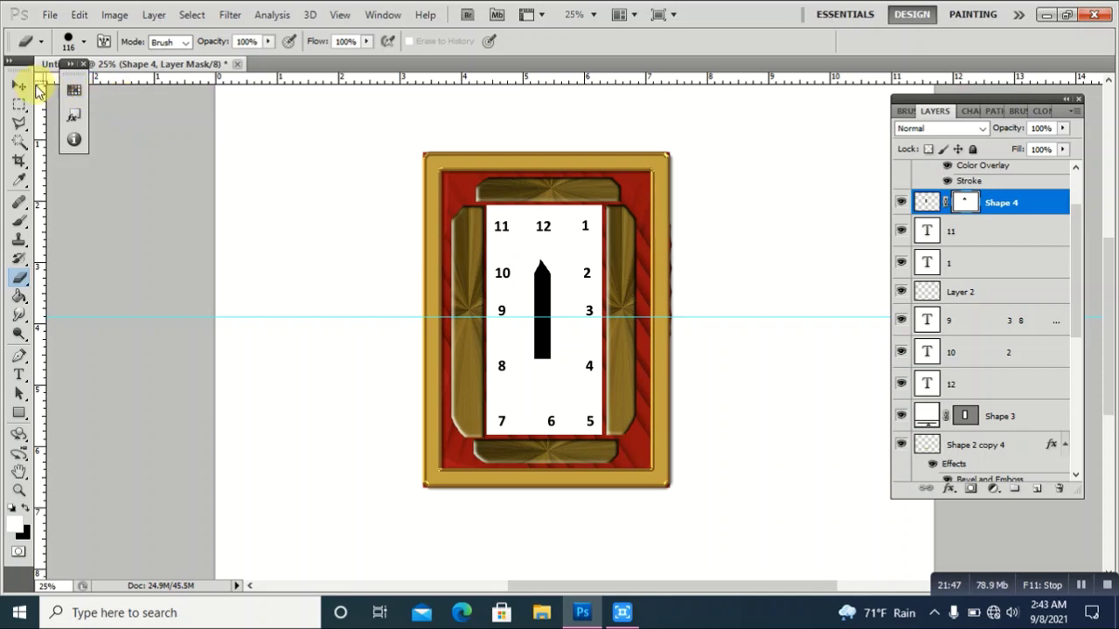
left_click(20, 86)
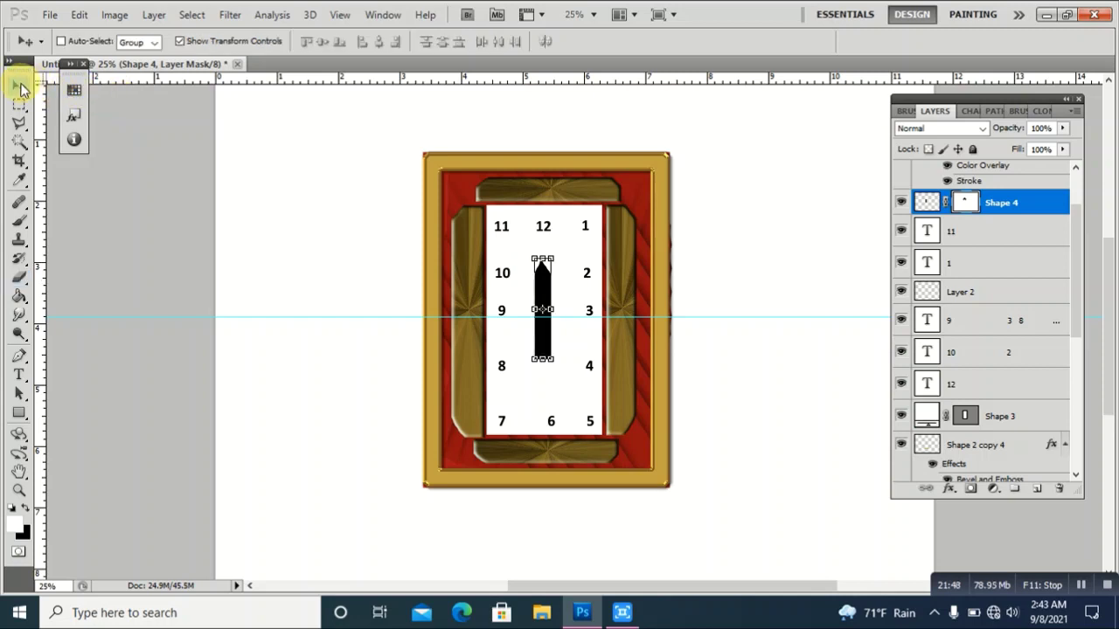
- Narrow and shorten the Shape 4 hand, then rotate it to point toward the 10
left_click(554, 330)
mouse_move(554, 329)
left_mouse_down()
mouse_move(549, 377)
mouse_move(545, 320)
left_mouse_up()
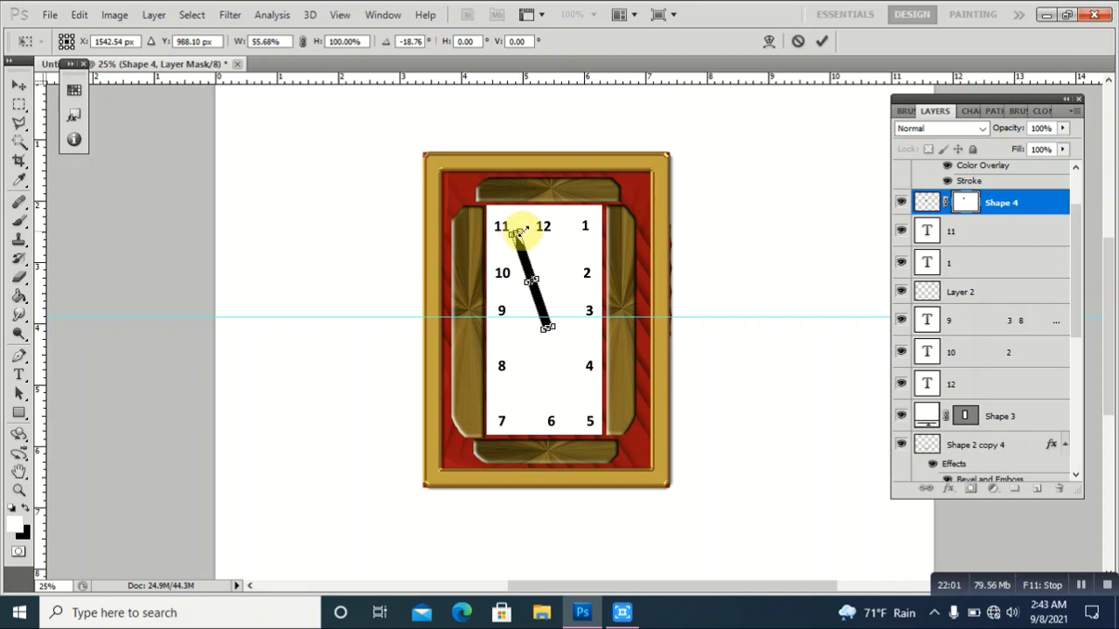
left_click_drag(518, 231, 528, 272)
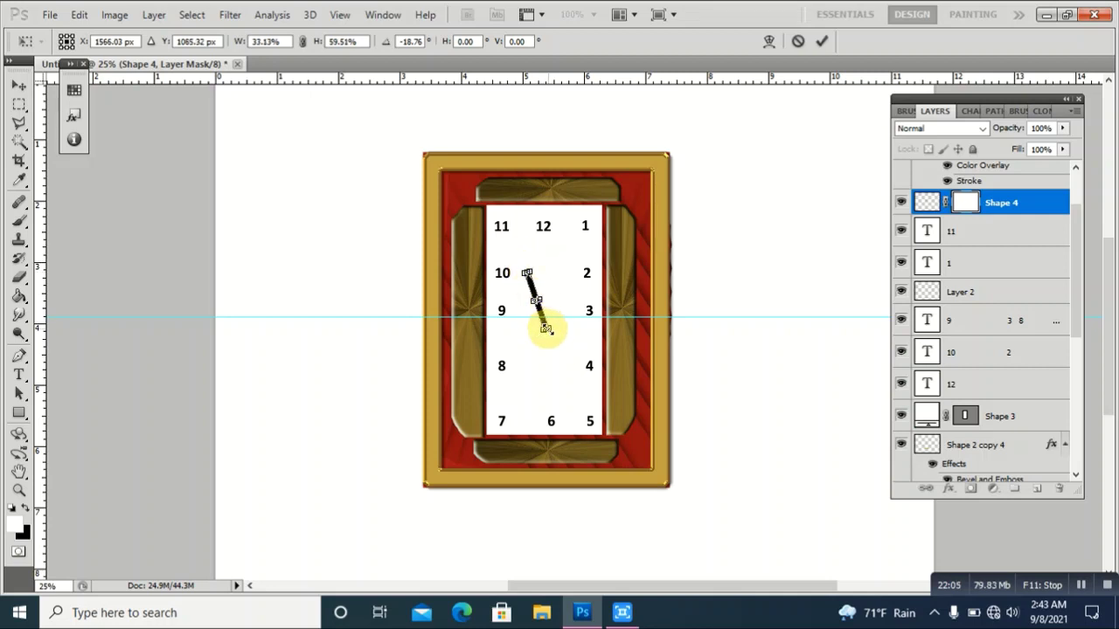
key("shift+Up")
key("shift+Up")
key("shift+Up")
key("shift+Up")
key("shift+Up")
key("Up")
key("Up")
key("Up")
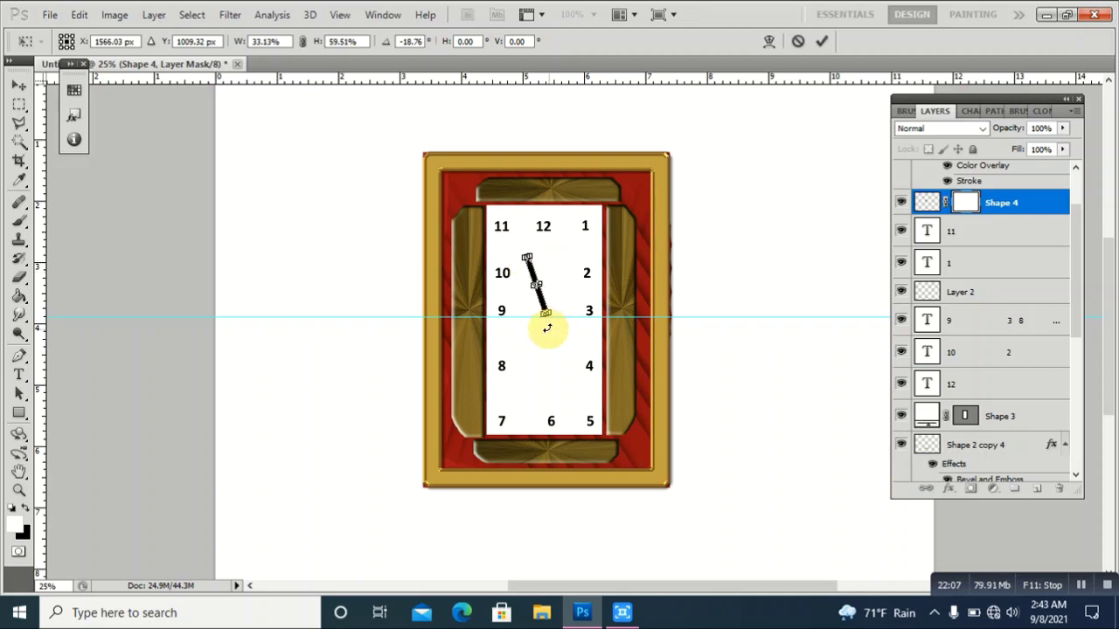
key("Up")
key("Up")
key("Up")
mouse_move(547, 326)
left_mouse_down()
mouse_move(579, 272)
mouse_move(557, 300)
left_mouse_up()
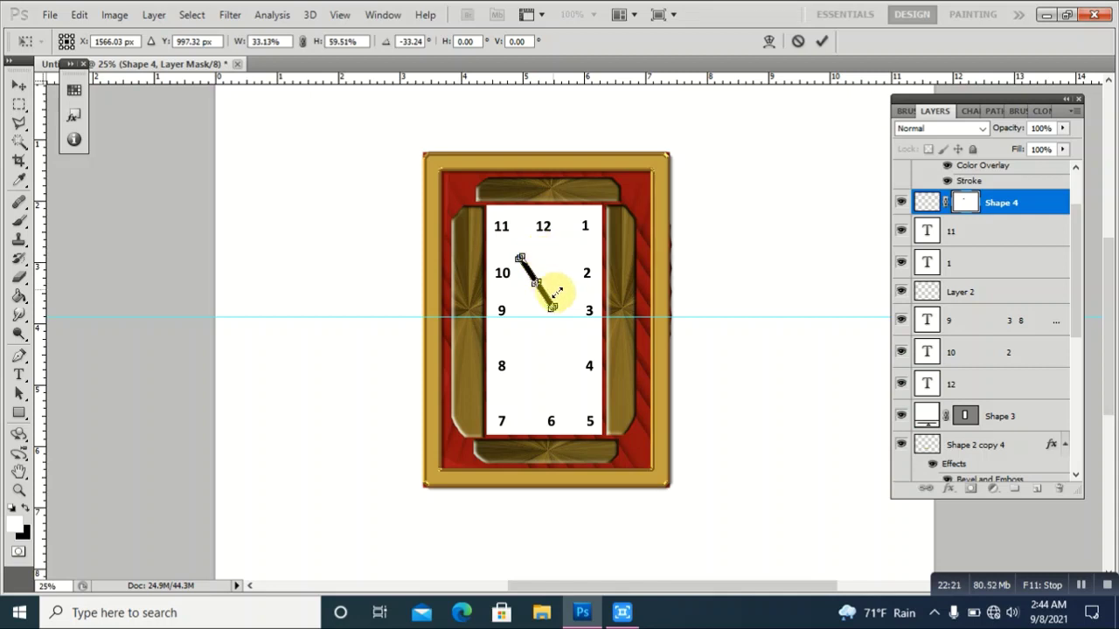
- Nudge the hour hand down onto the centre and shorten it further toward the centre
key("shift+Left")
key("shift+Left")
key("shift+Left")
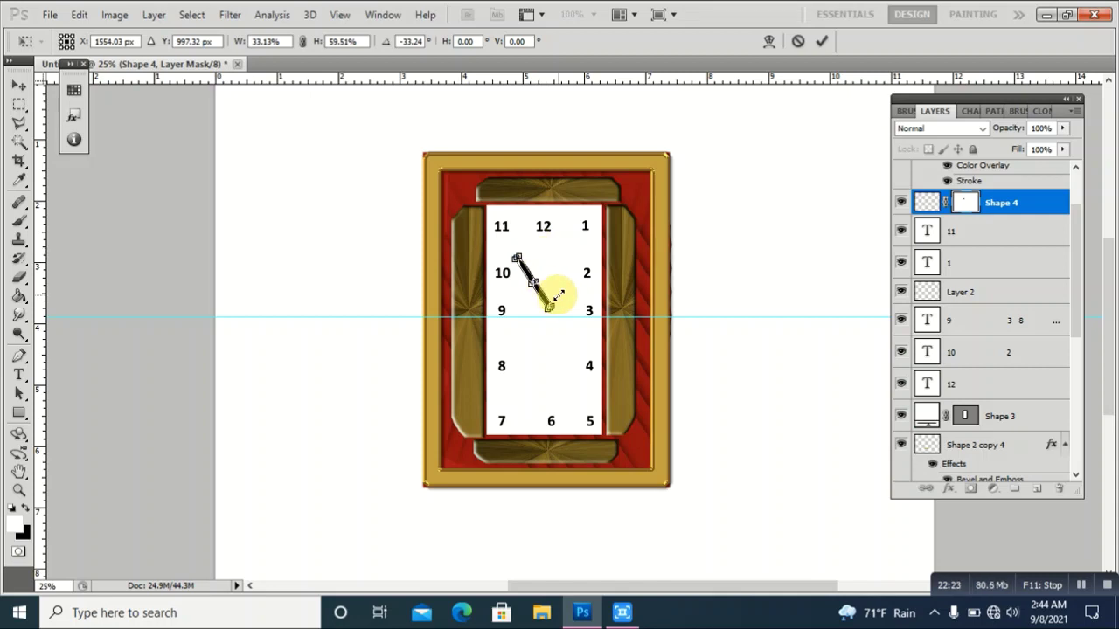
key("Down")
key("Down")
key("Down")
key("shift+Down")
key("shift+Down")
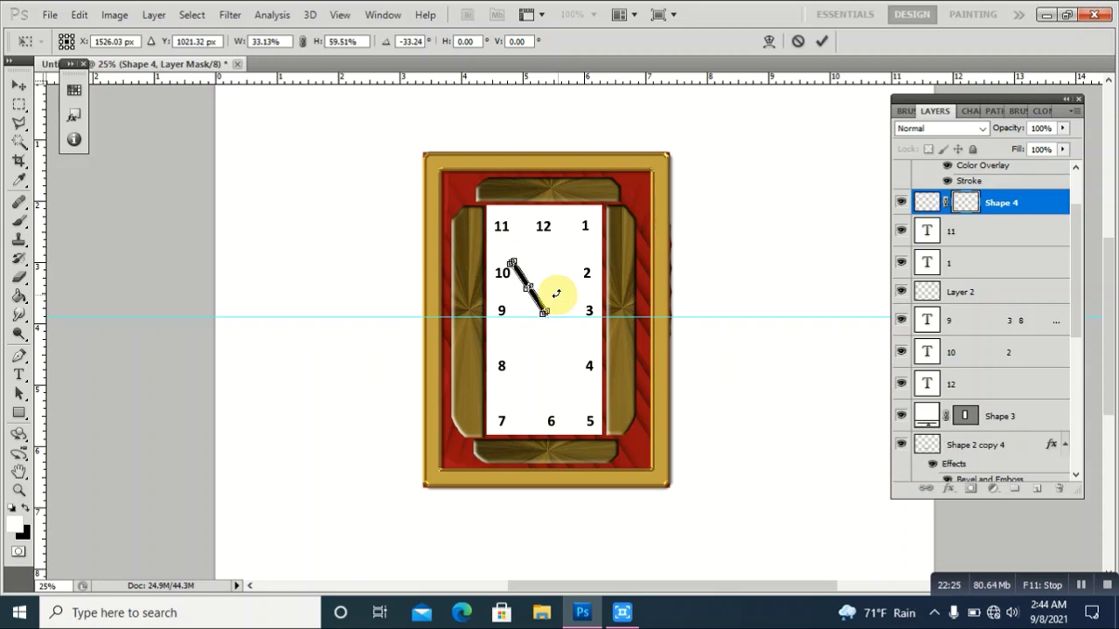
key("Down")
key("Down")
key("Down")
key("Down")
key("Down")
key("Down")
key("shift+Down")
key("shift+Down")
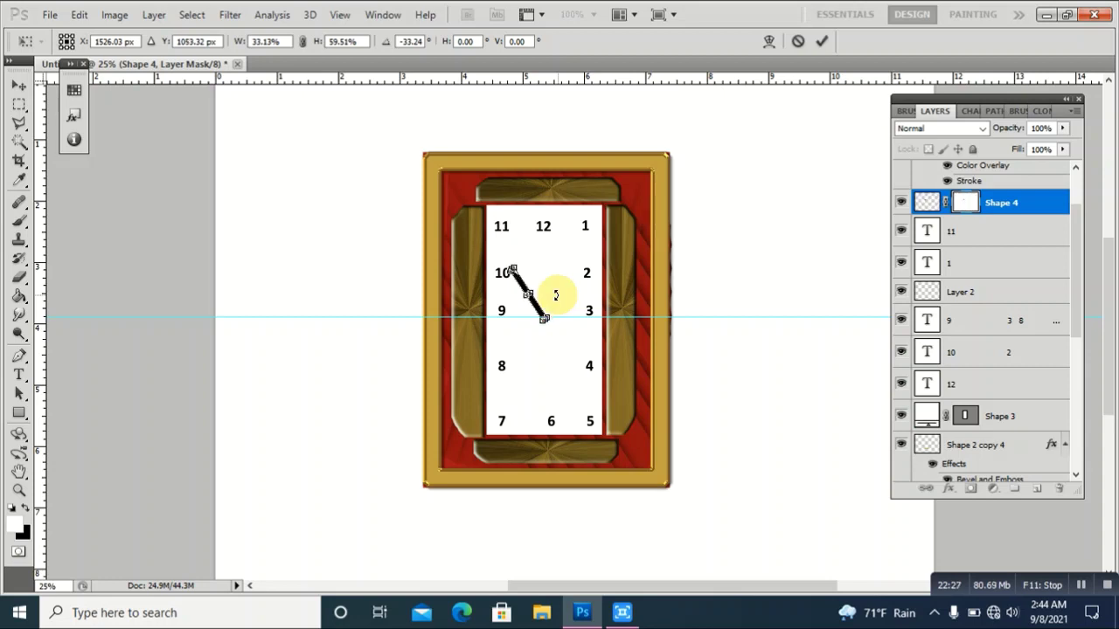
key("shift+Down")
key("Down")
key("Down")
key("Down")
key("Down")
key("Down")
key("Down")
key("Down")
key("Down")
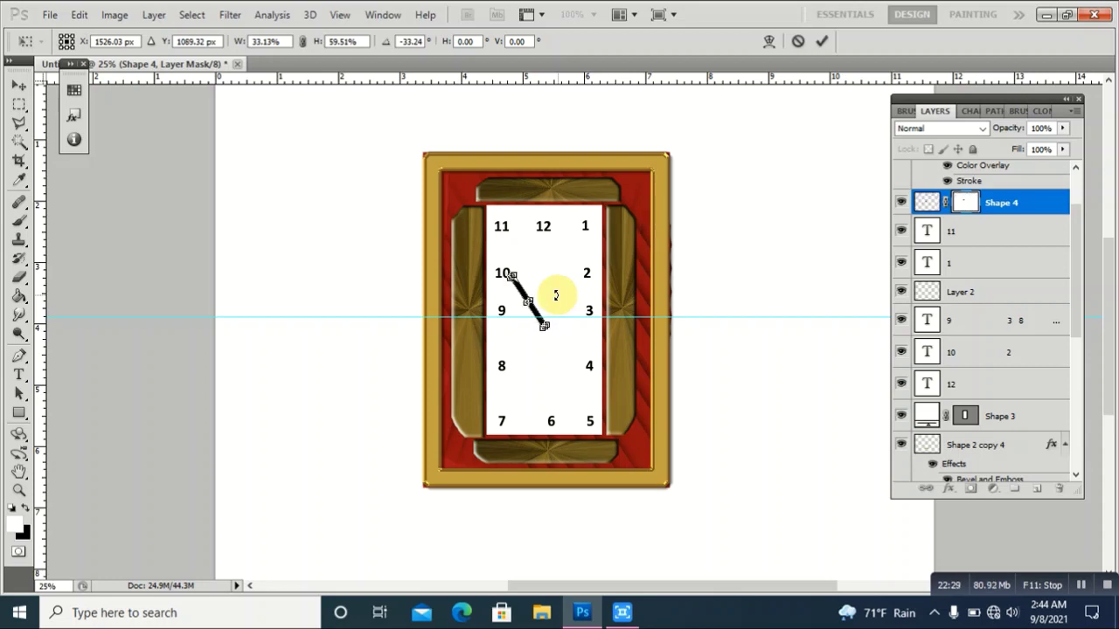
key("Down")
key("Down")
key("Down")
key("Down")
key("Down")
key("Down")
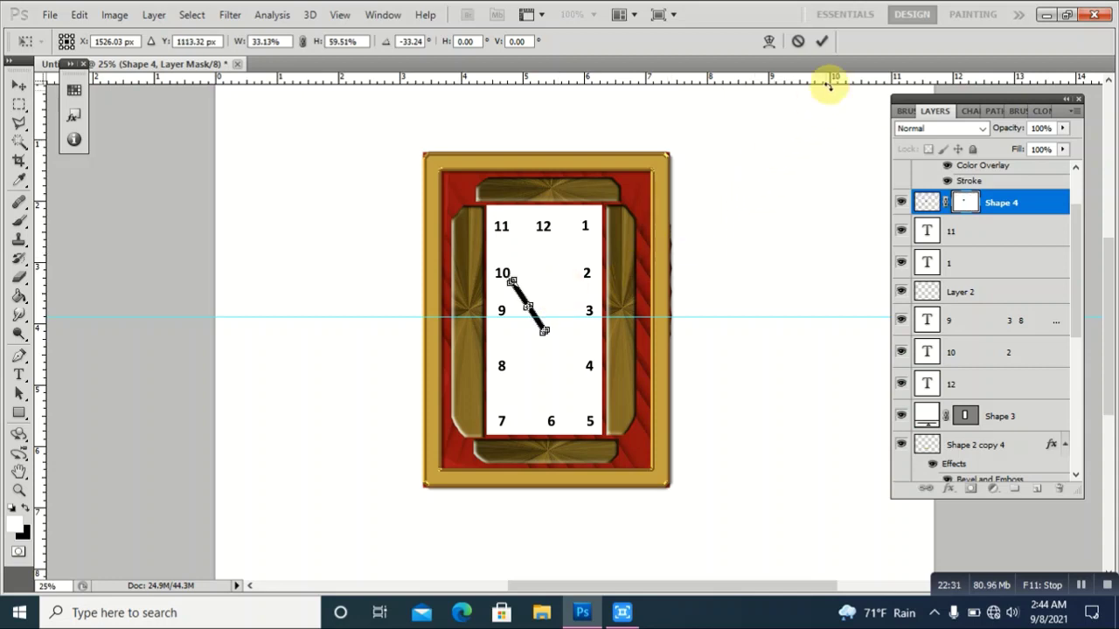
left_click(822, 41)
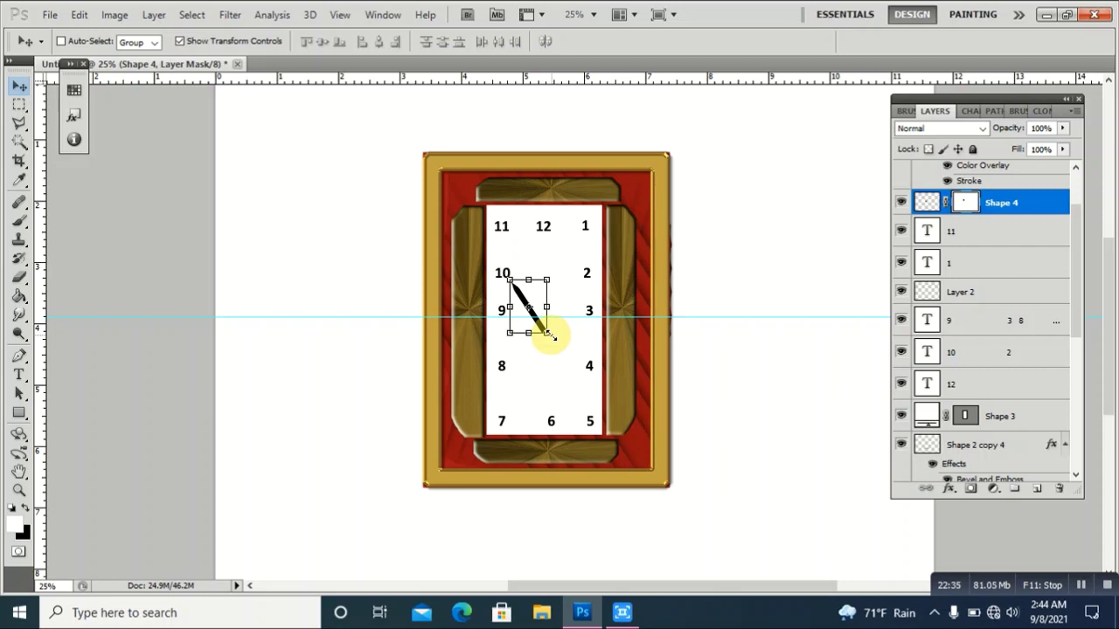
left_click_drag(546, 333, 544, 321)
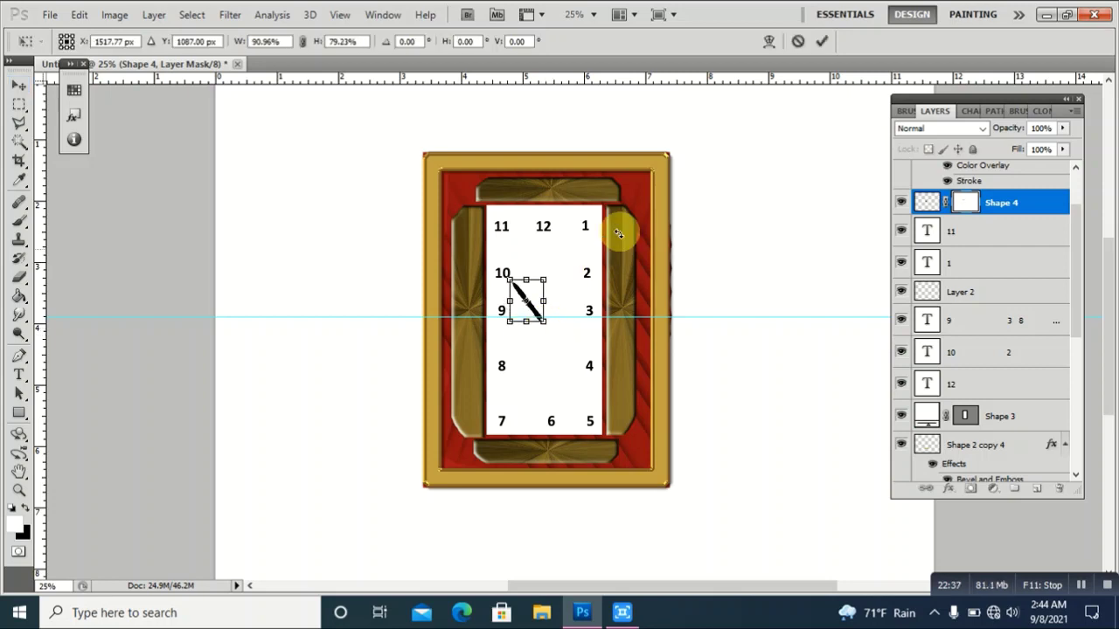
left_click(821, 43)
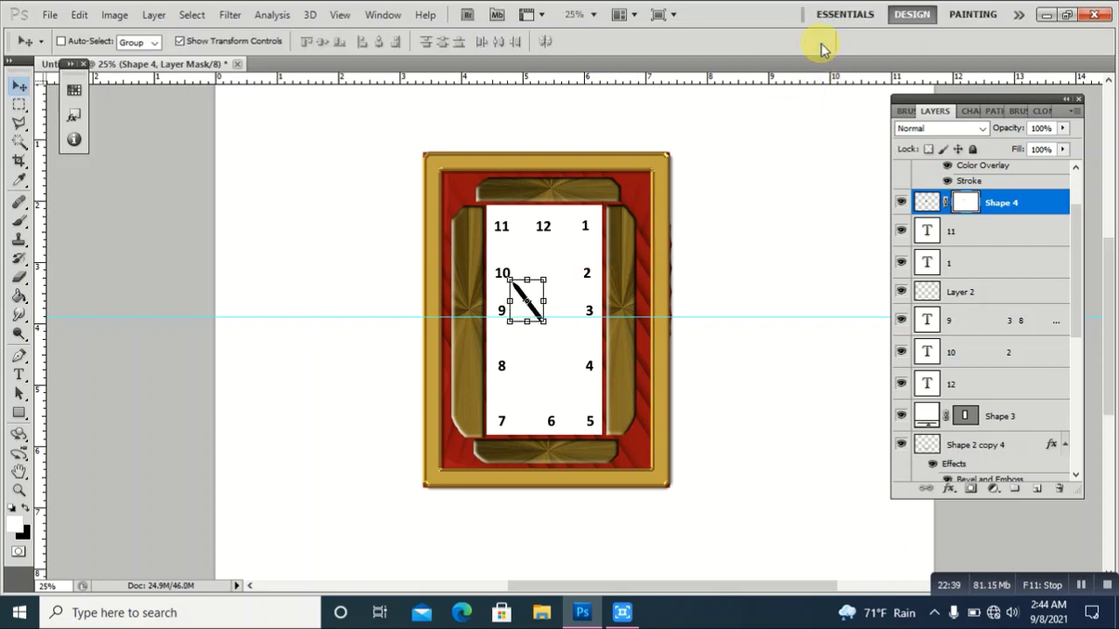
left_click(19, 419)
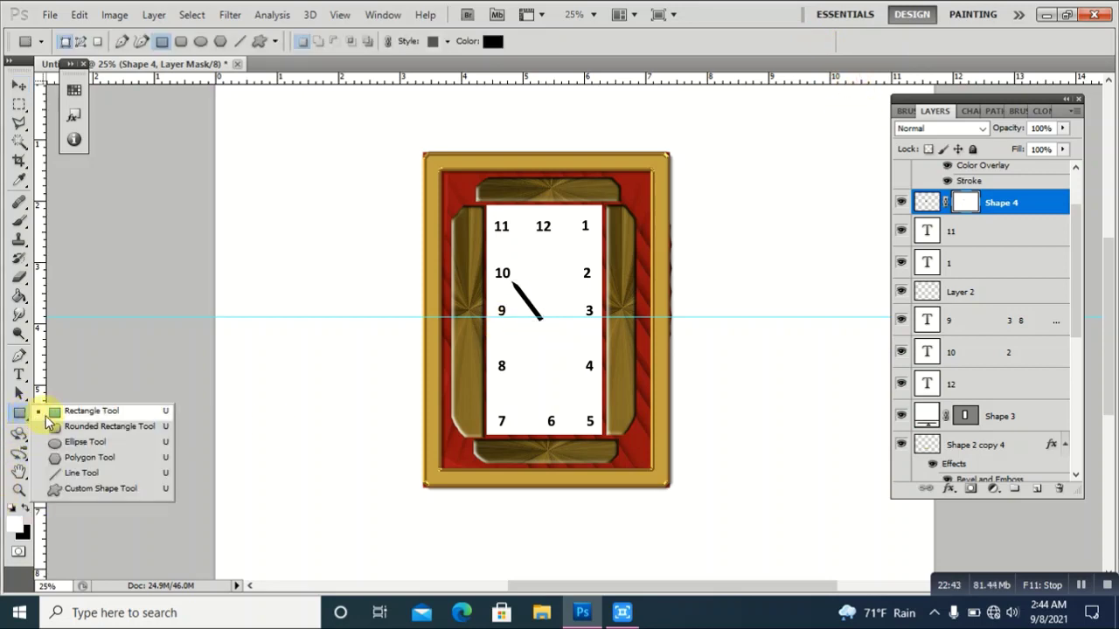
left_click_drag(27, 423, 55, 421)
left_click(55, 421)
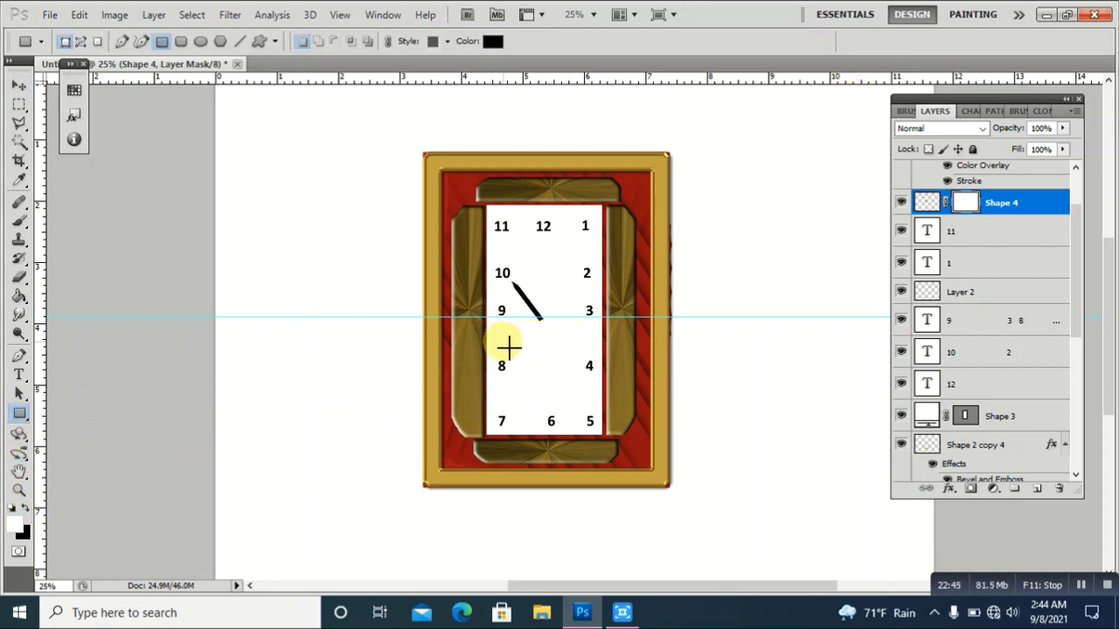
left_click_drag(514, 333, 518, 435)
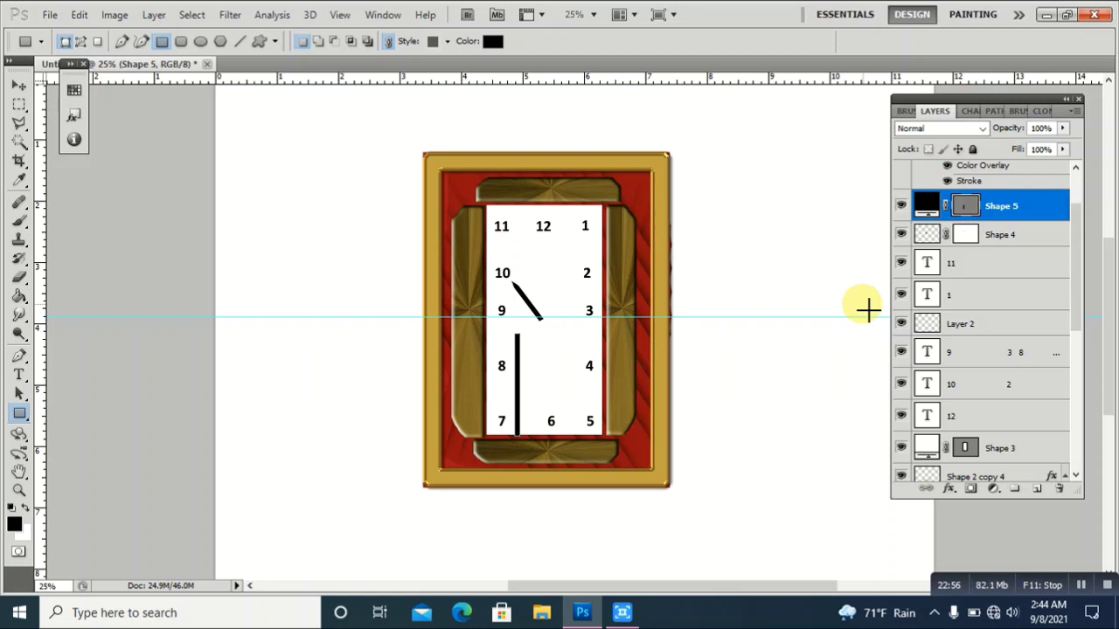
right_click(1016, 206)
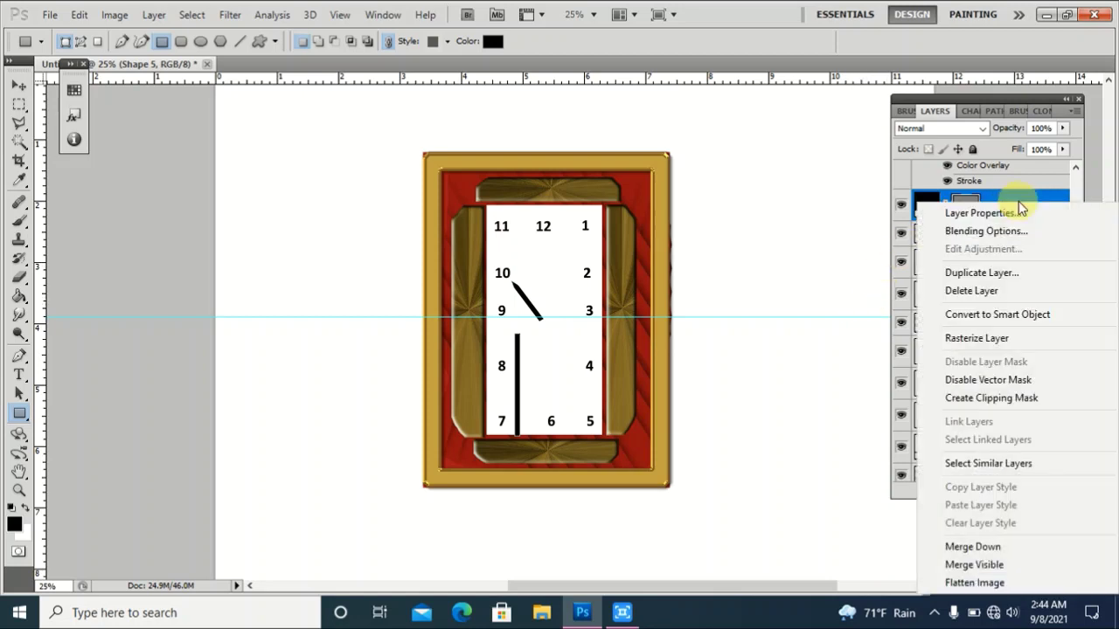
key("Escape")
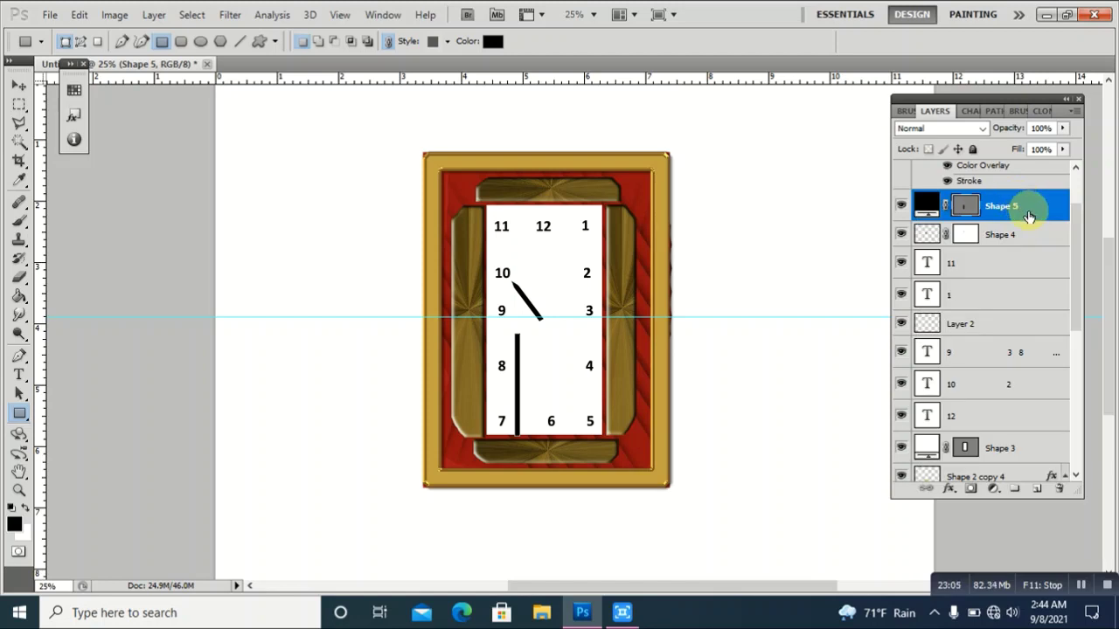
left_click(1062, 491)
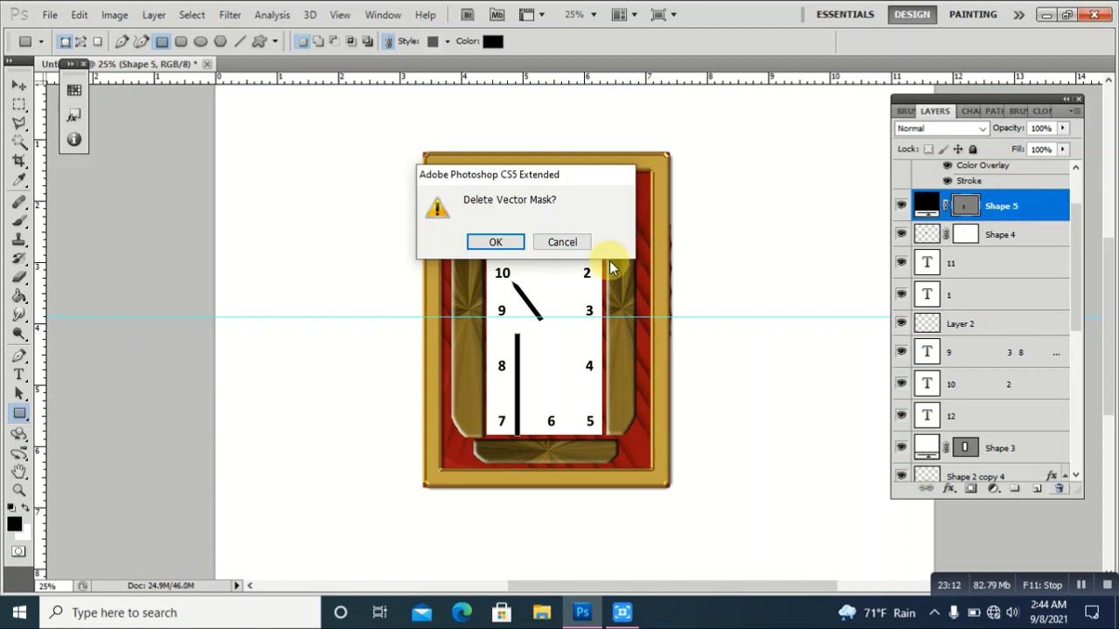
left_click(562, 243)
right_click(1033, 205)
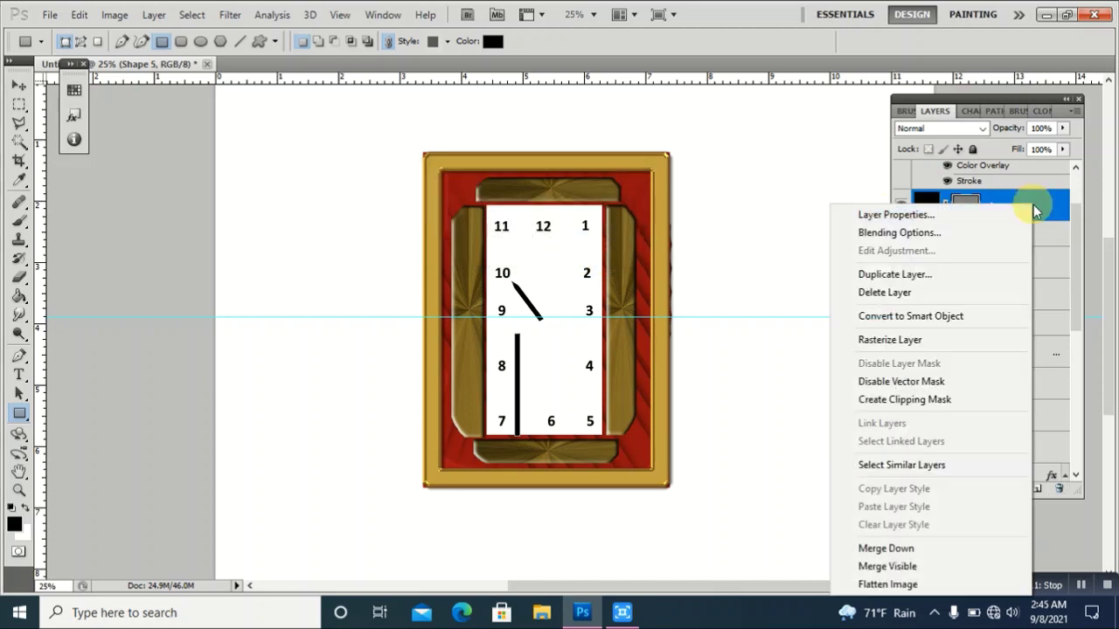
left_click(929, 292)
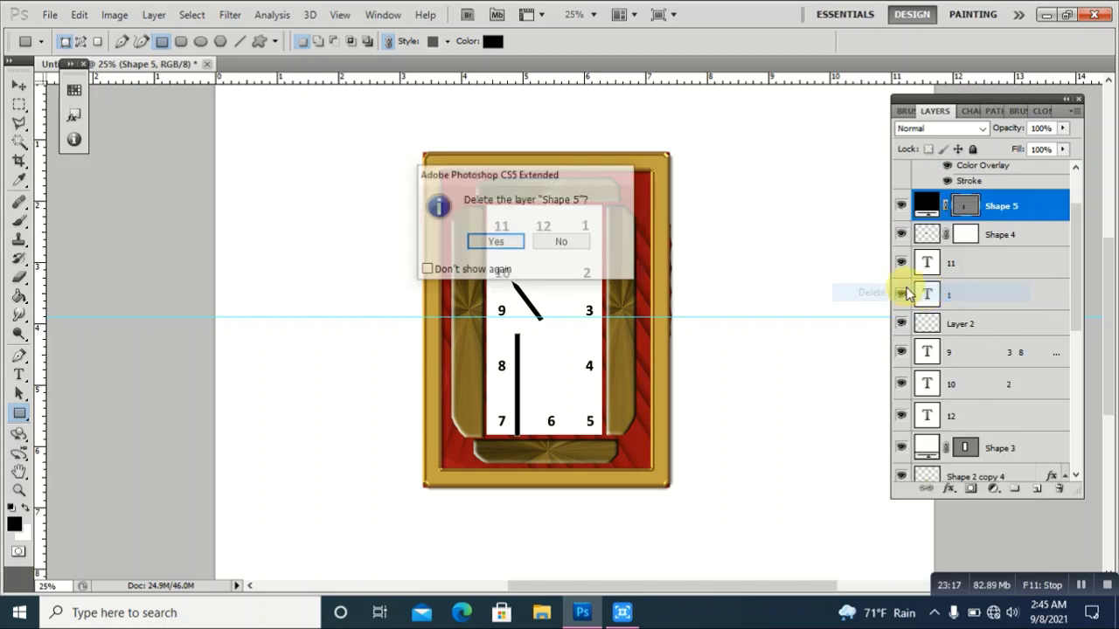
left_click(496, 244)
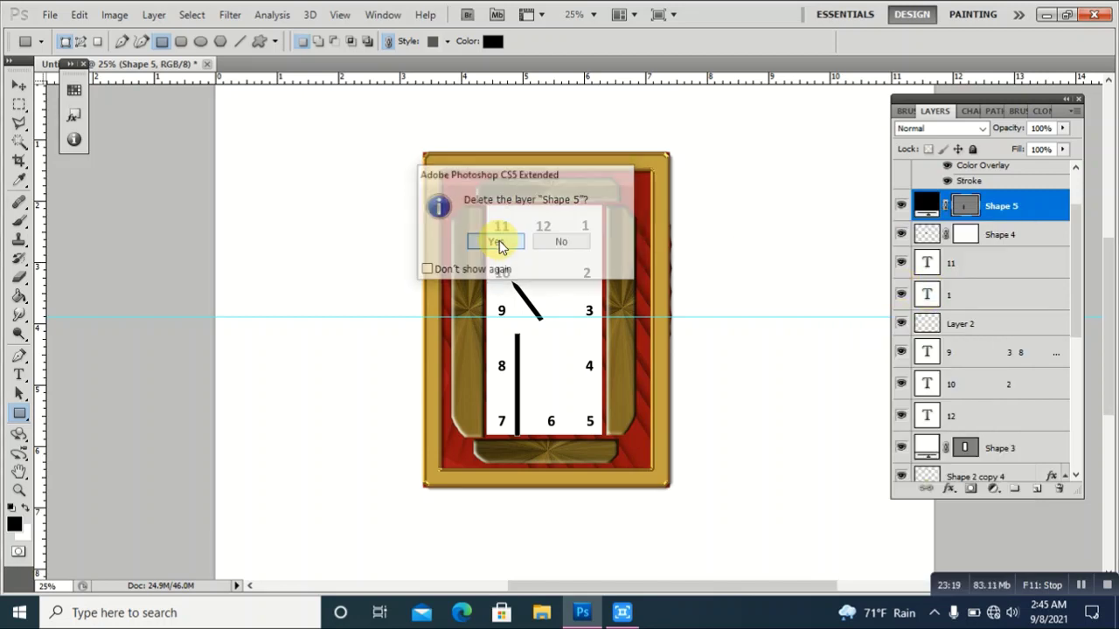
- Draw a long rounded-rectangle minute hand from the 12 to the 6 and rasterize it
right_click(21, 419)
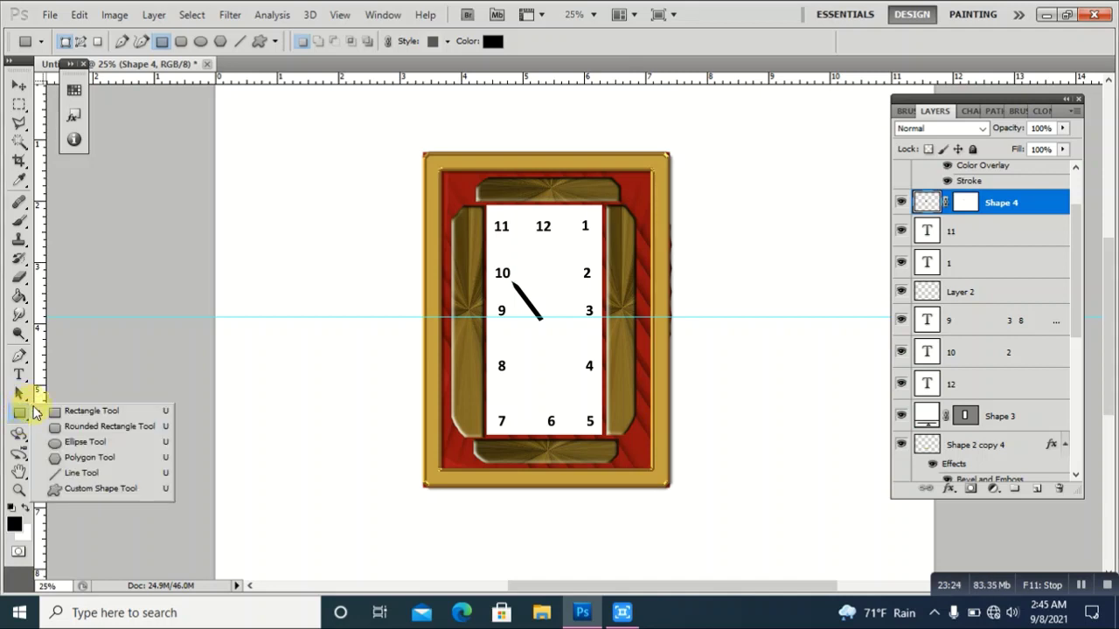
left_click(97, 426)
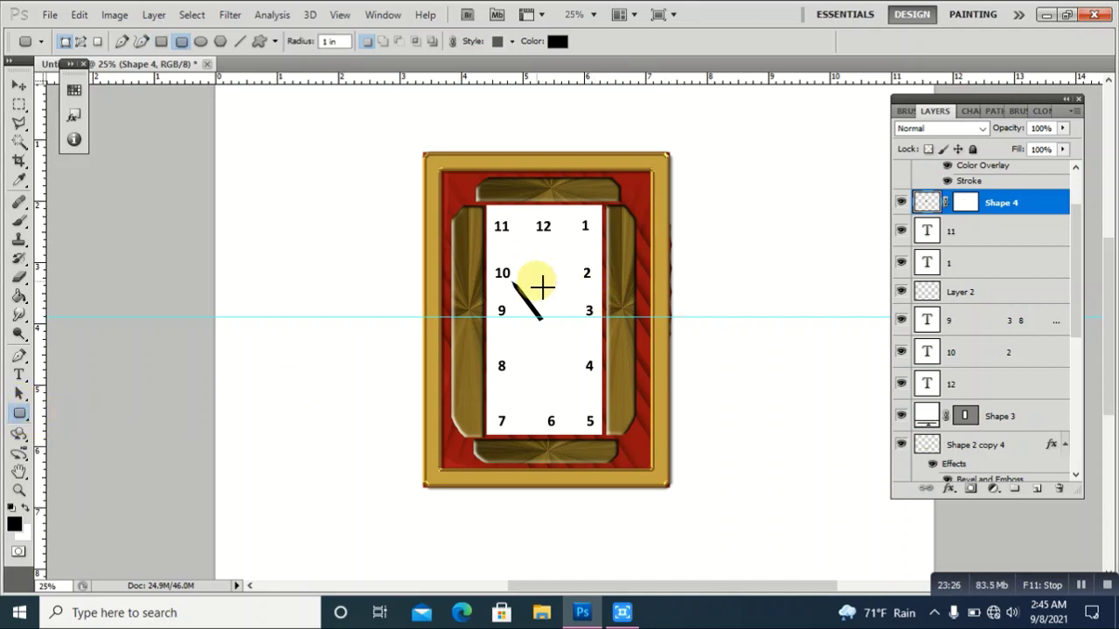
left_click_drag(540, 269, 547, 428)
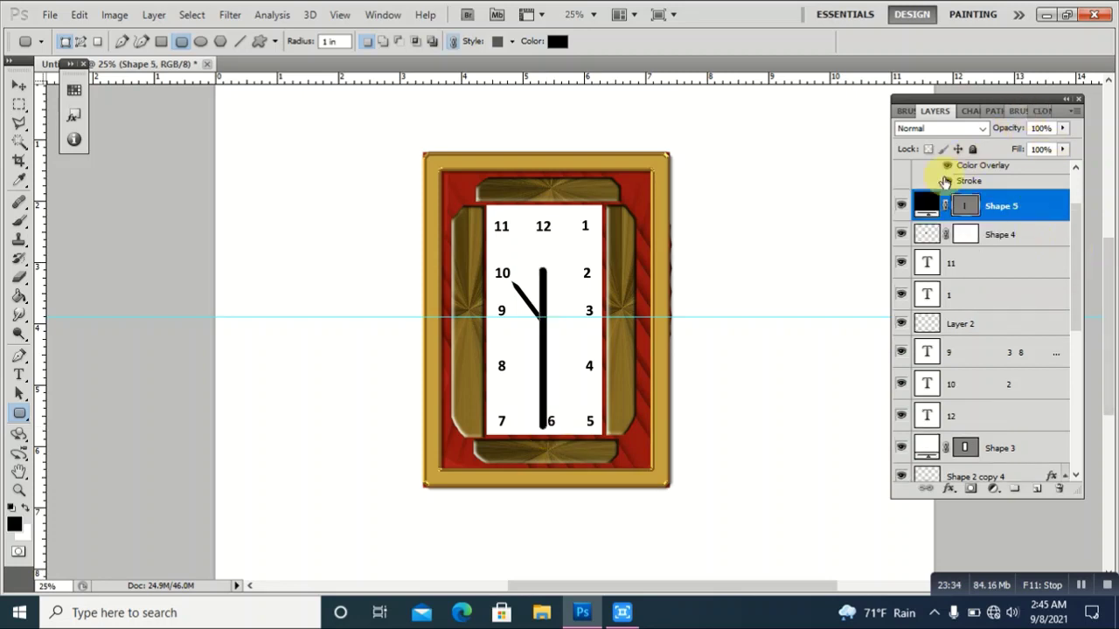
right_click(1030, 204)
left_click(992, 337)
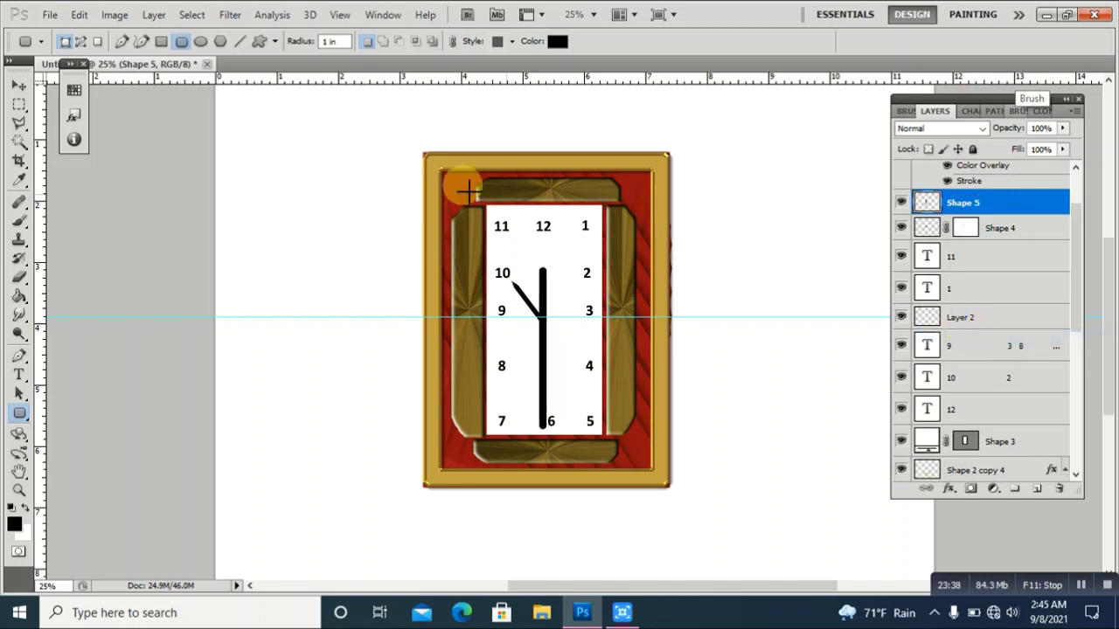
- Rotate the minute hand toward the 2 and shorten it to start at the centre
left_click(17, 85)
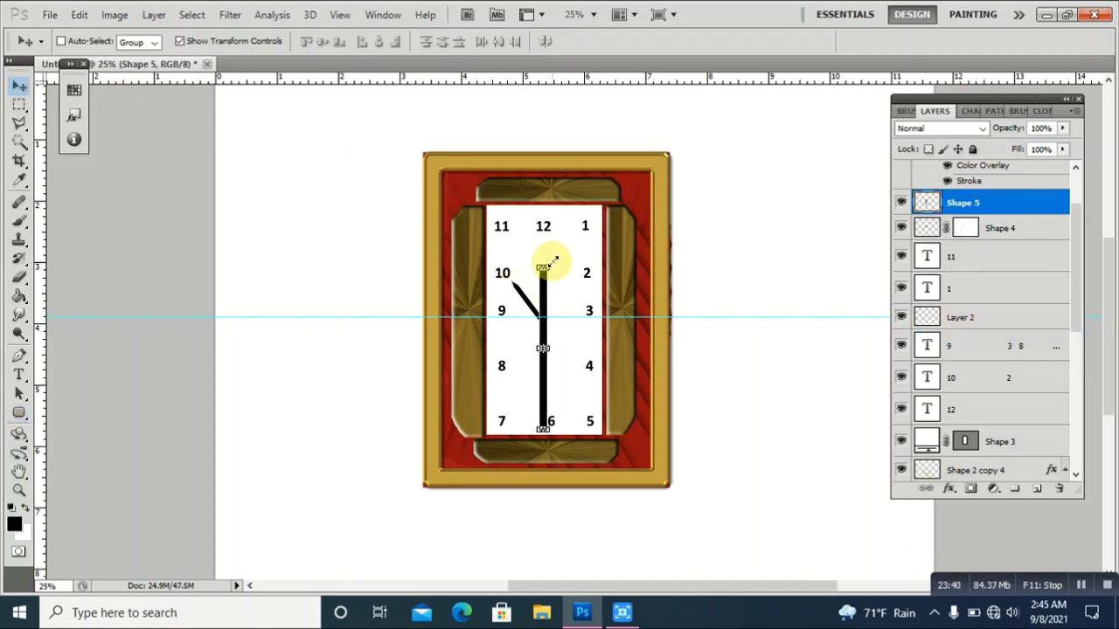
left_click_drag(561, 253, 551, 332)
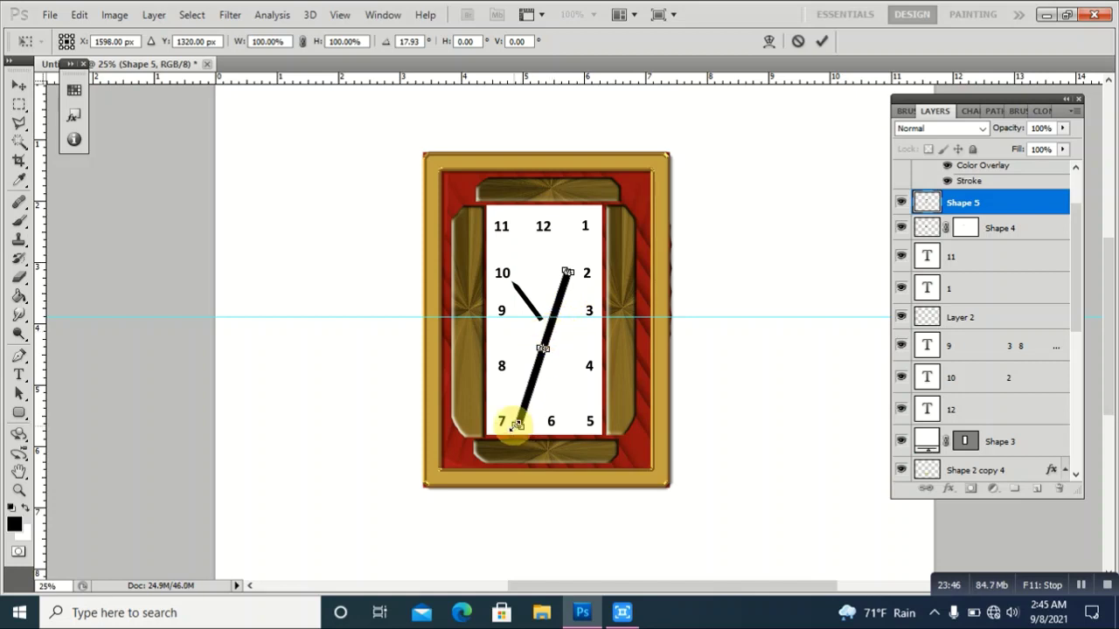
left_click_drag(517, 424, 529, 330)
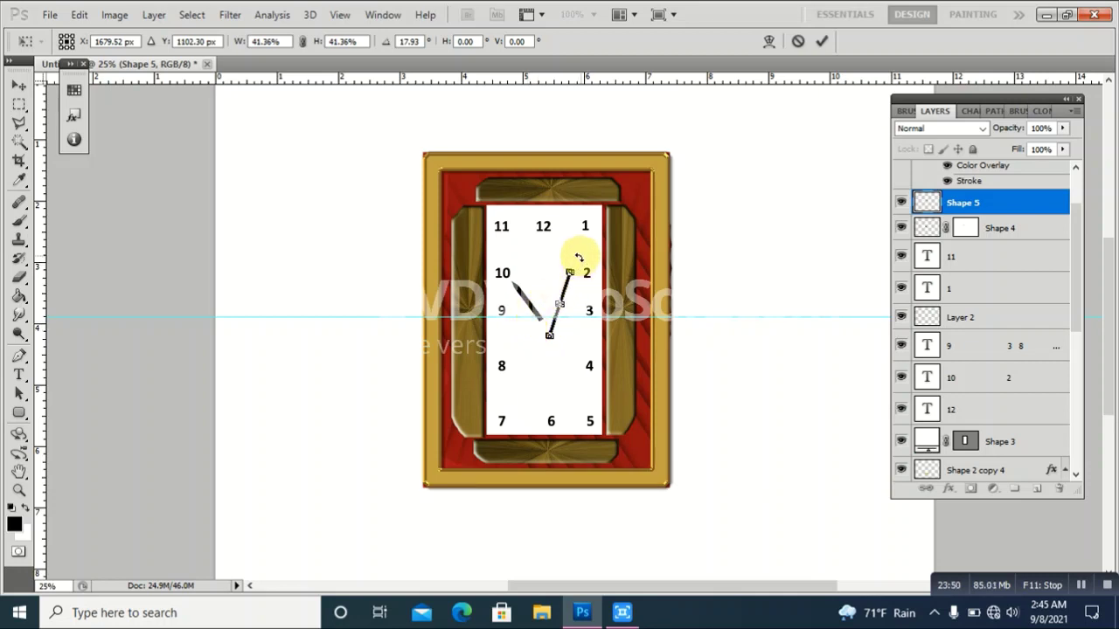
left_click_drag(578, 258, 583, 265)
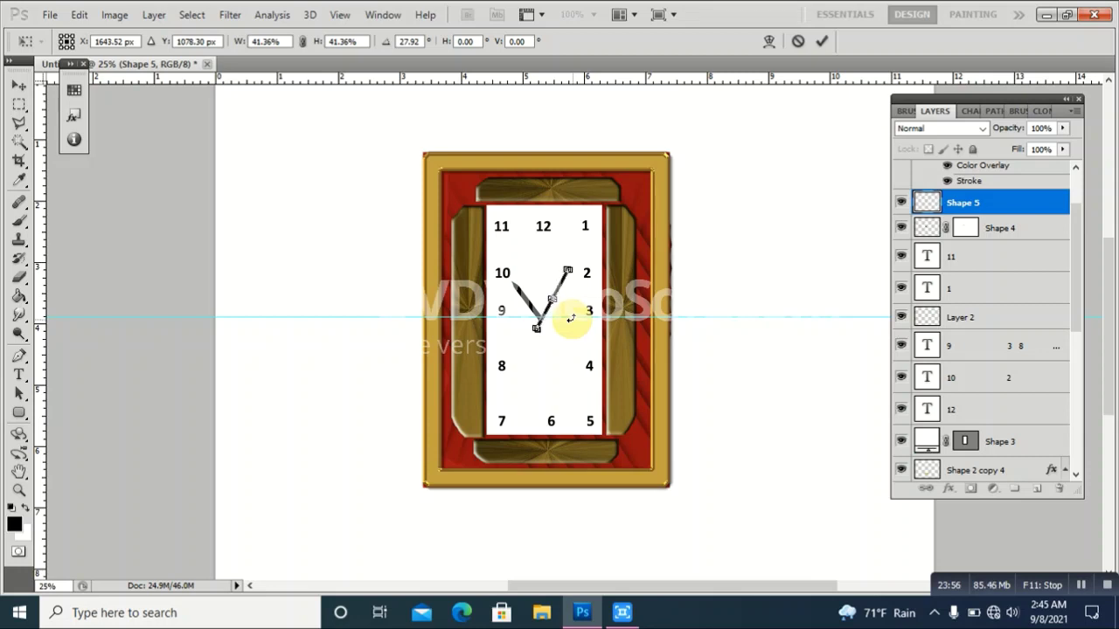
key("Right")
key("Right")
key("Right")
key("Right")
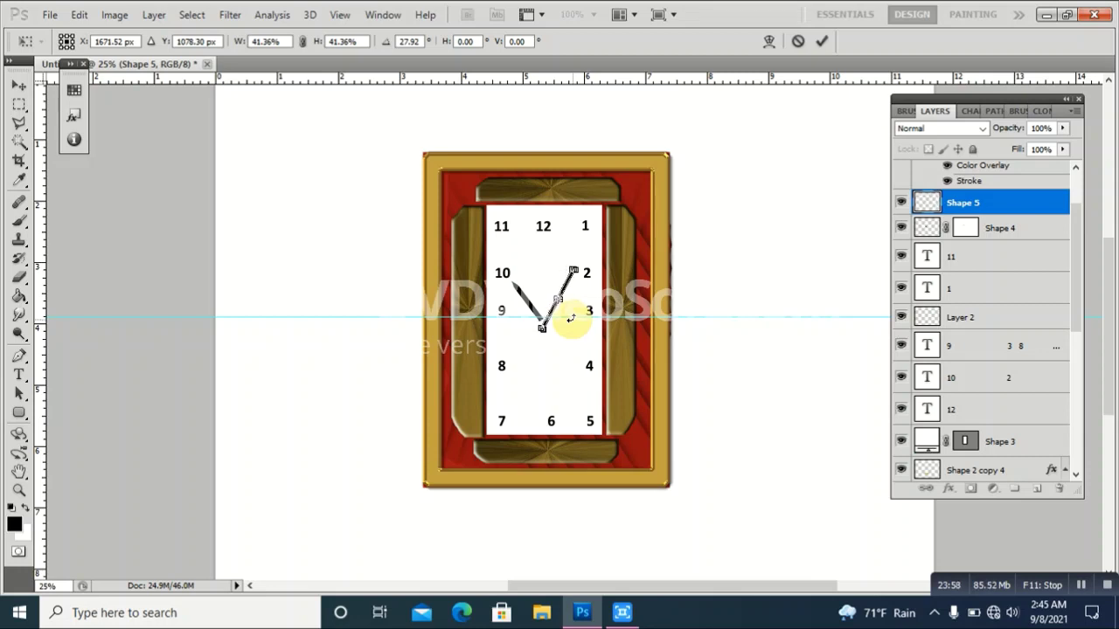
key("Up")
key("Up")
key("Up")
key("Up")
key("Up")
key("Up")
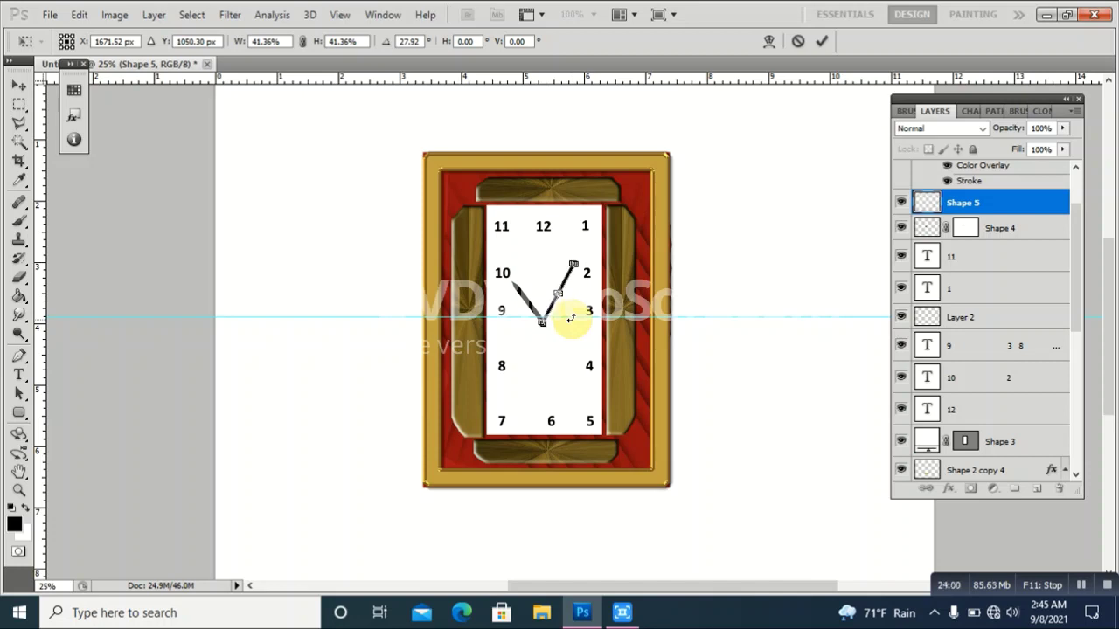
key("Up")
key("Up")
key("Up")
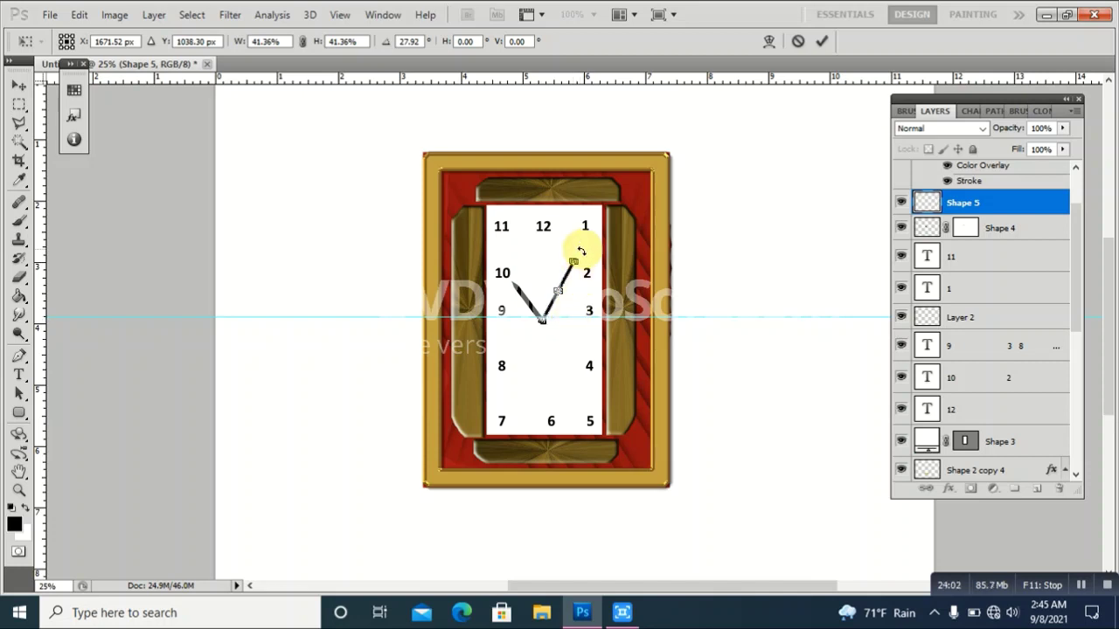
left_click_drag(584, 253, 588, 265)
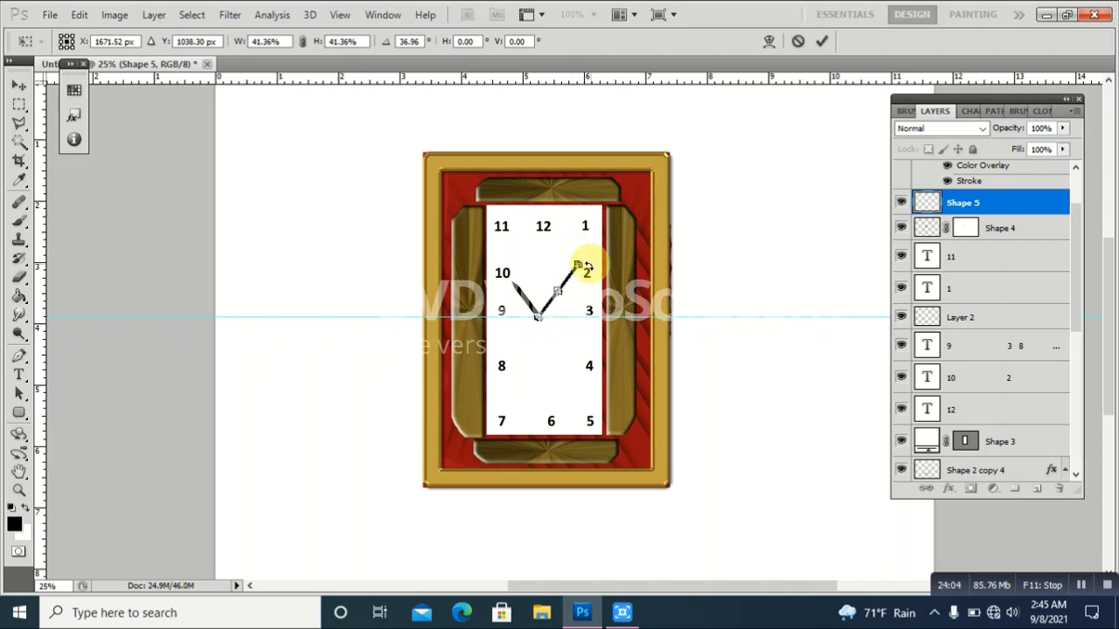
key("Right")
key("Right")
key("Down")
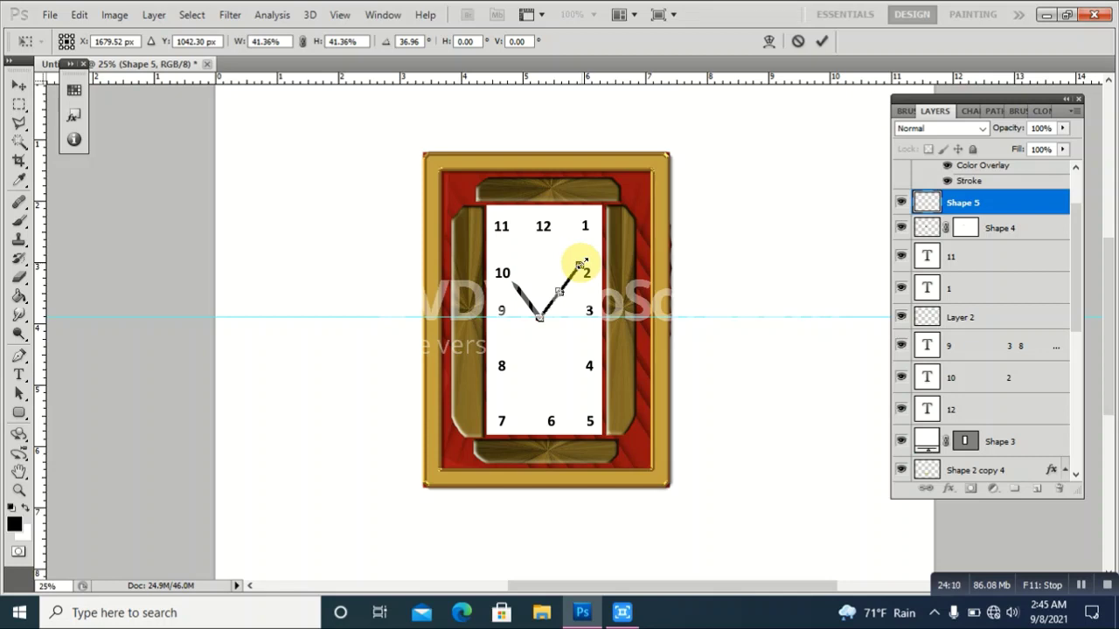
left_click_drag(581, 263, 575, 269)
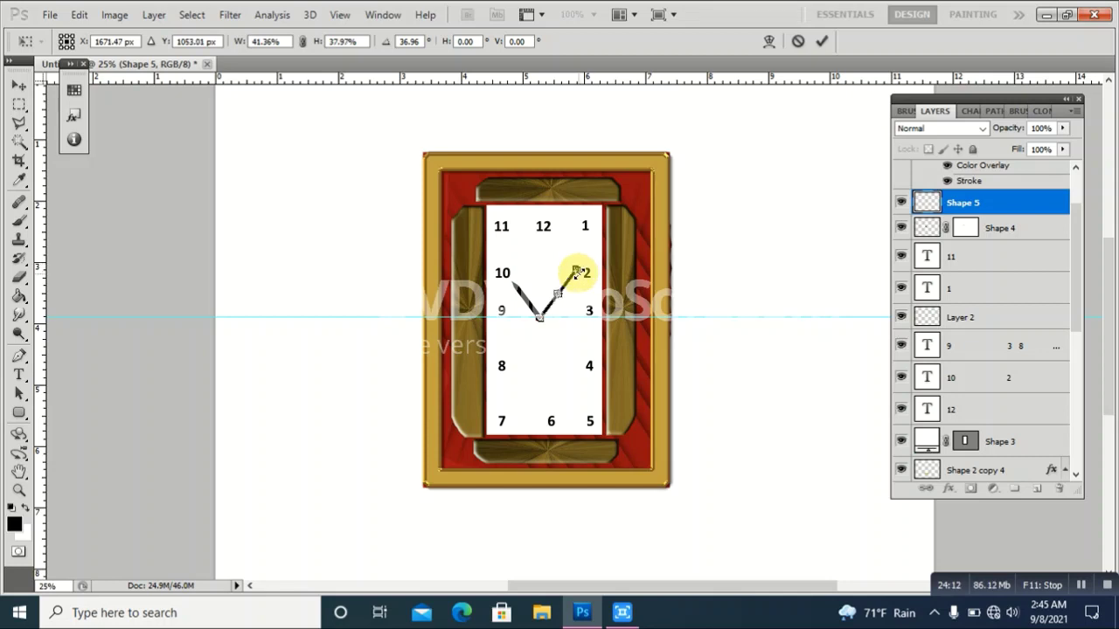
key("Return")
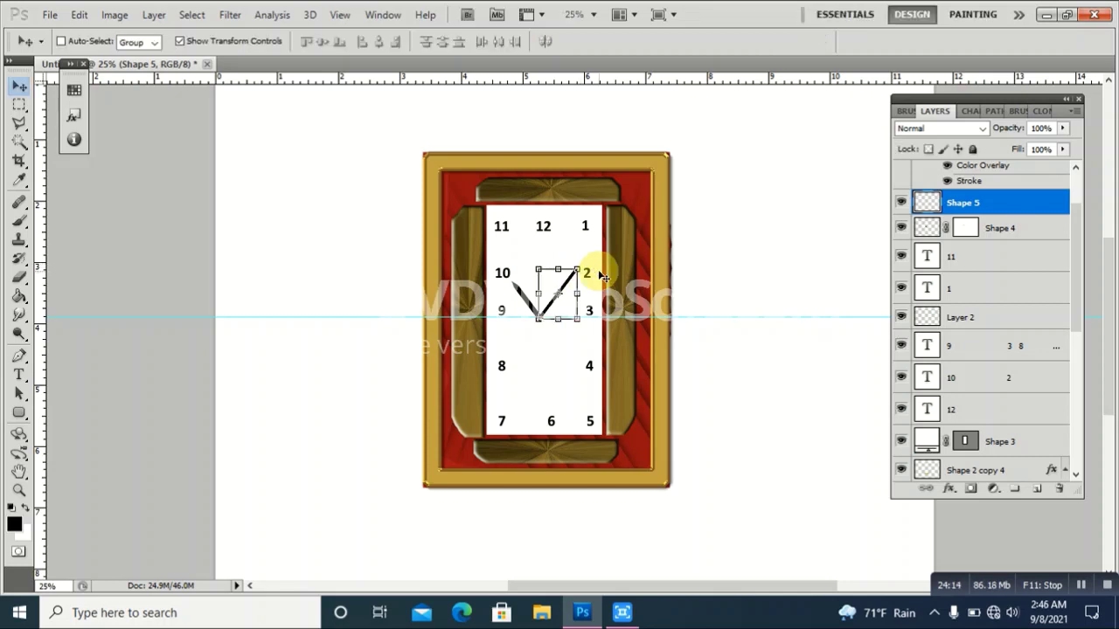
- Nudge the Shape 5 minute hand down two pixels to meet the hour hand
left_click(1025, 234)
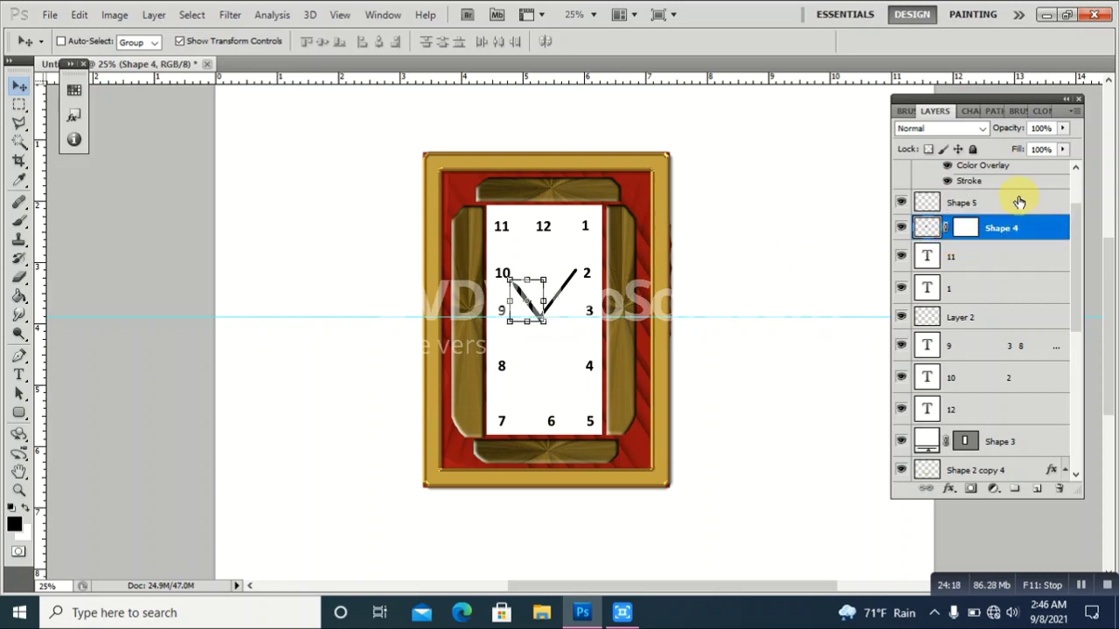
left_click(1018, 202)
key("Down")
key("Down")
key("Down")
key("Down")
key("Down")
key("Down")
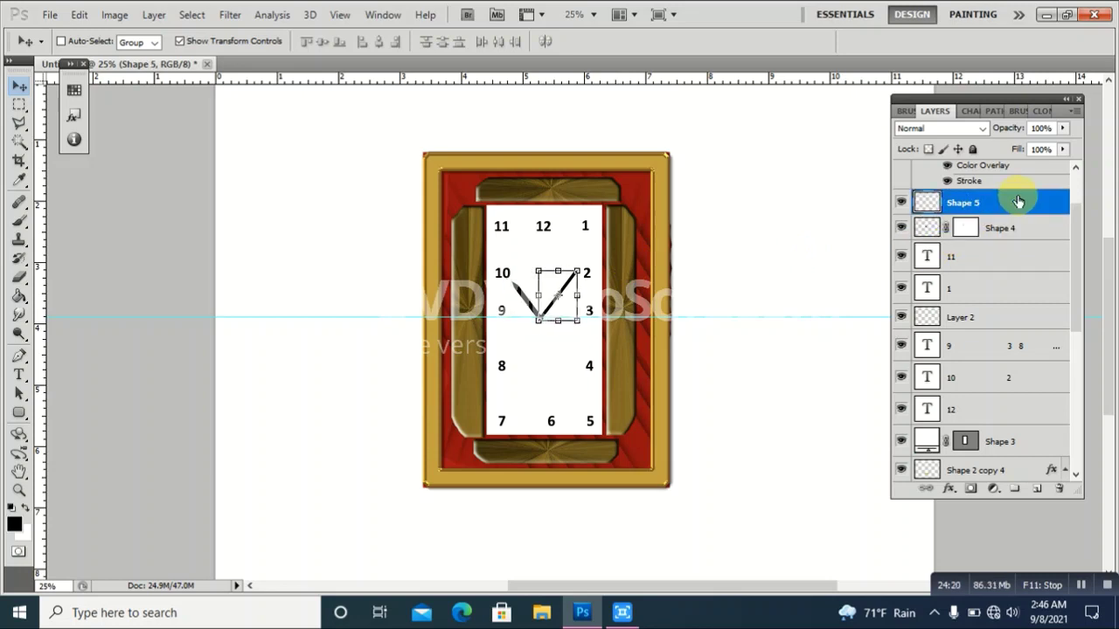
key("Down")
key("Down")
key("Down")
key("Down")
key("Down")
key("Down")
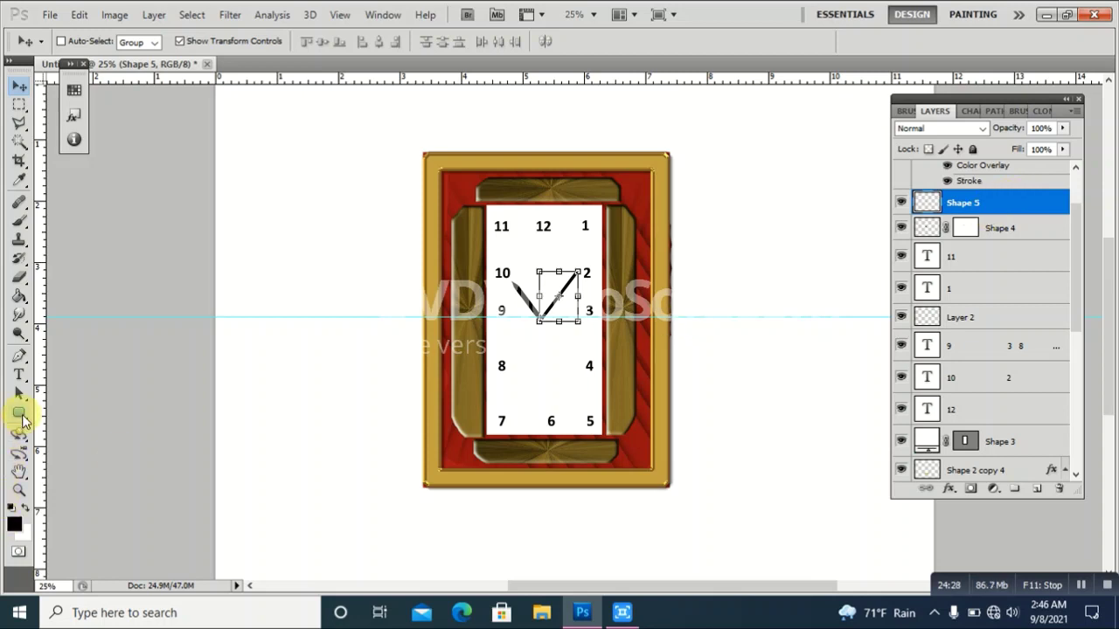
left_click(22, 417)
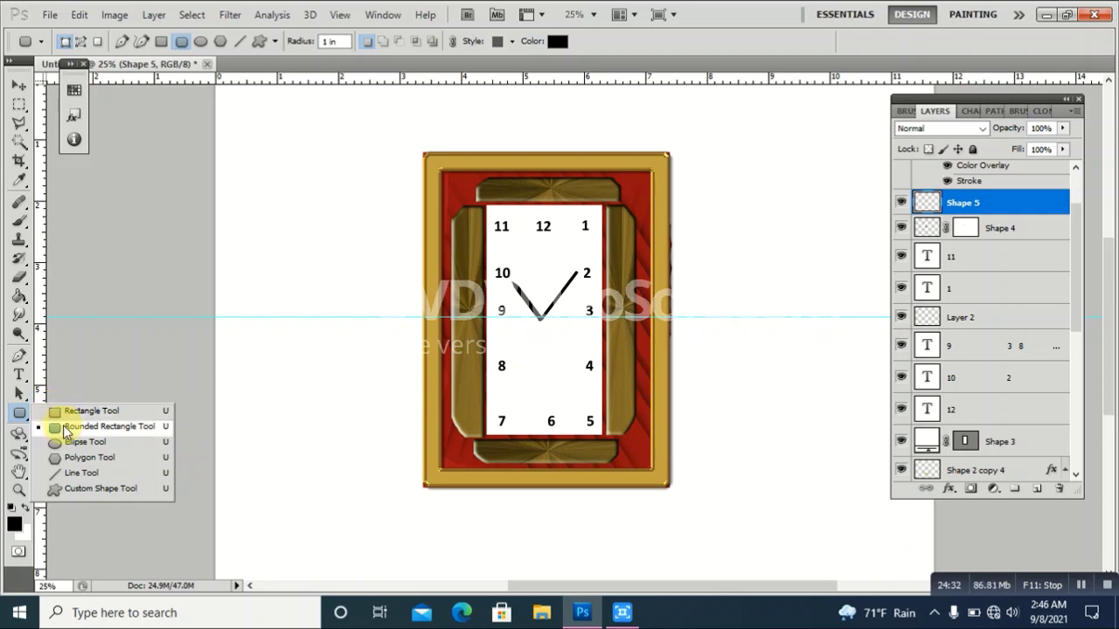
- Draw a thin vertical rounded bar toward the 6, filled with red sampled from the frame
left_click(57, 426)
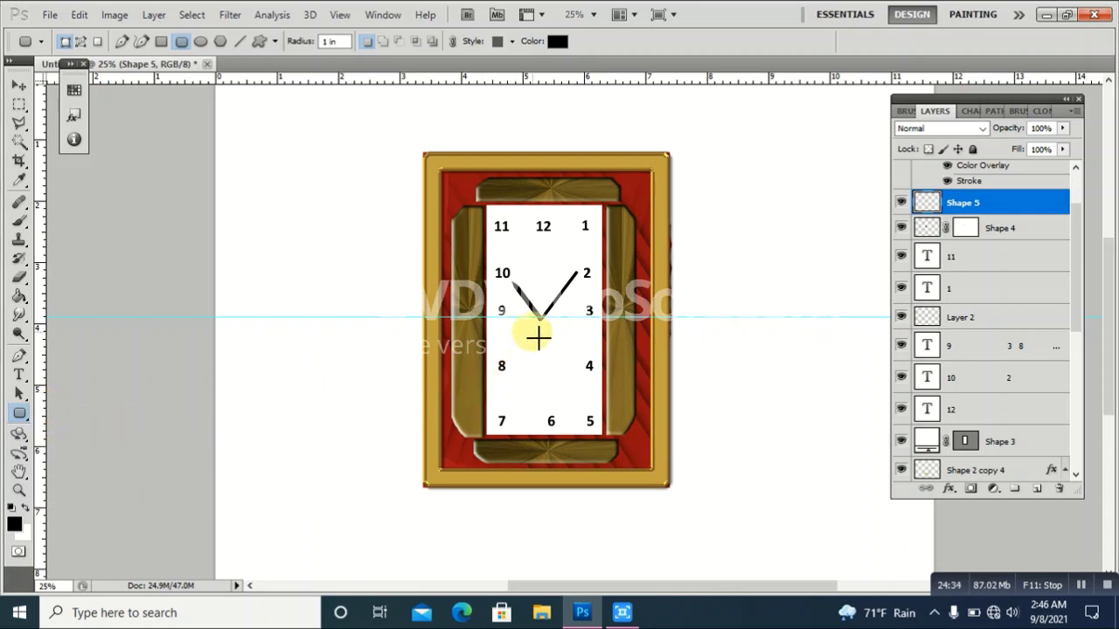
left_click_drag(534, 333, 538, 417)
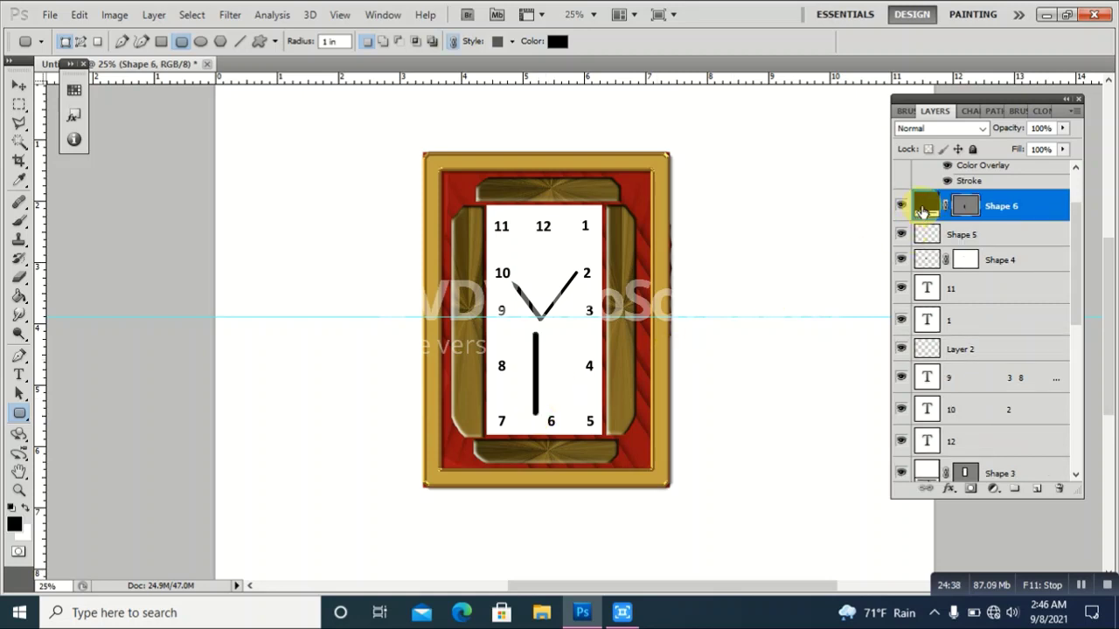
double_click(923, 210)
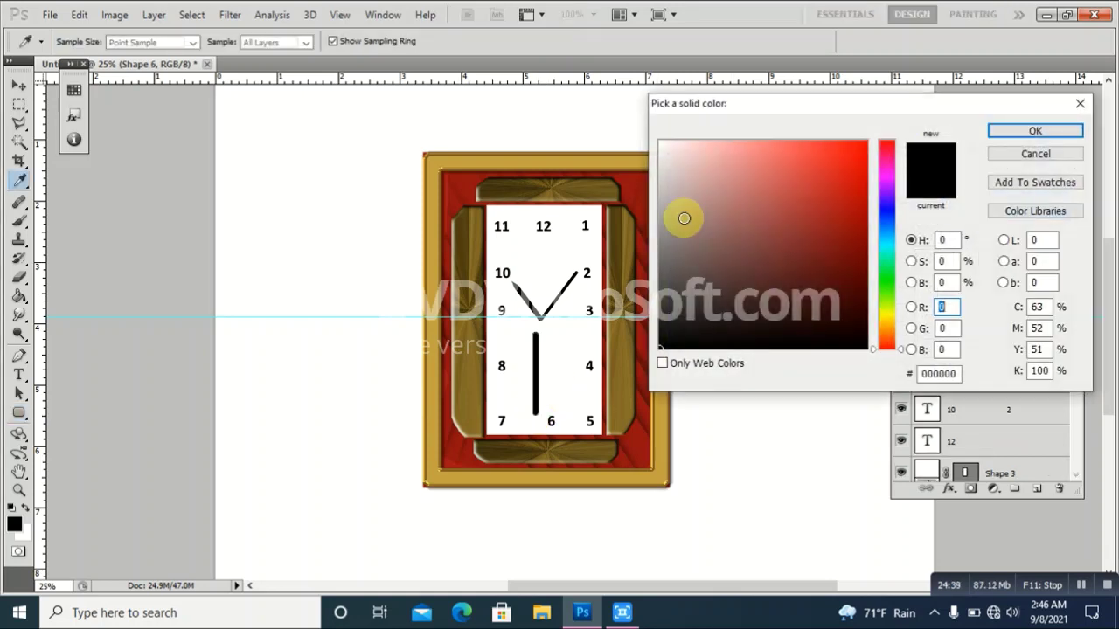
left_click(632, 192)
left_click(1009, 132)
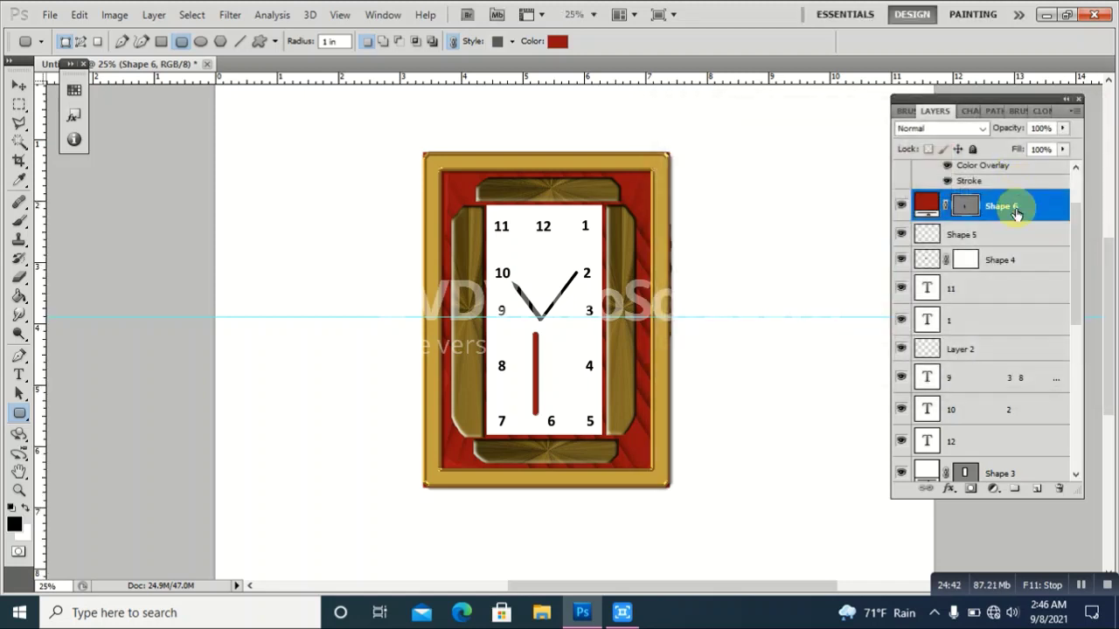
- Rasterize the bar's Shape 6 layer and give it a Bevel and Emboss style
right_click(1018, 214)
left_click(929, 340)
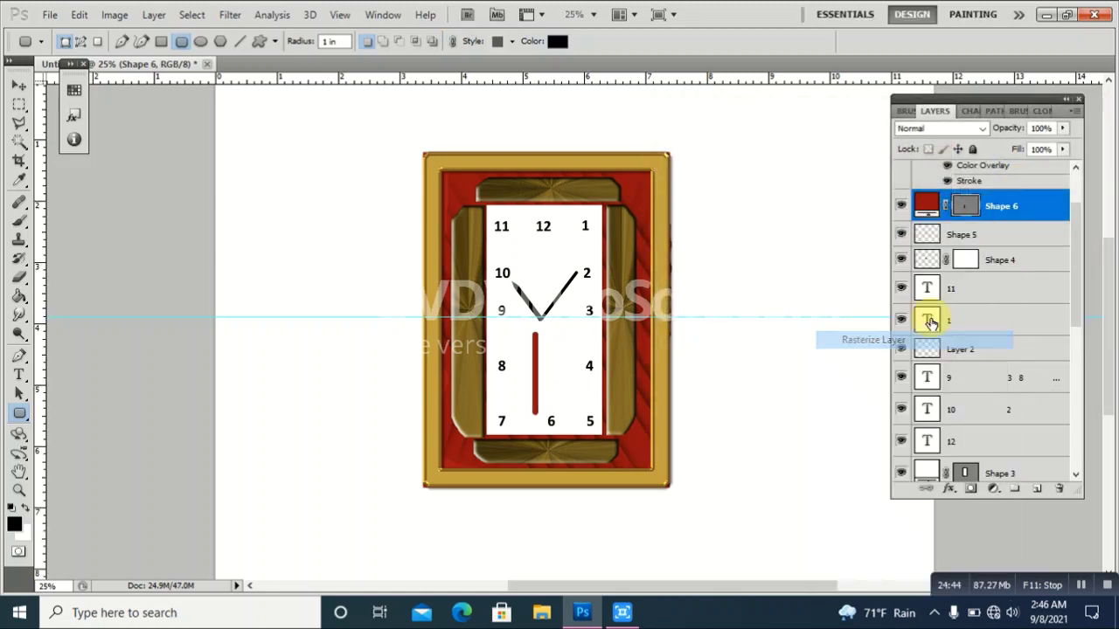
double_click(1004, 216)
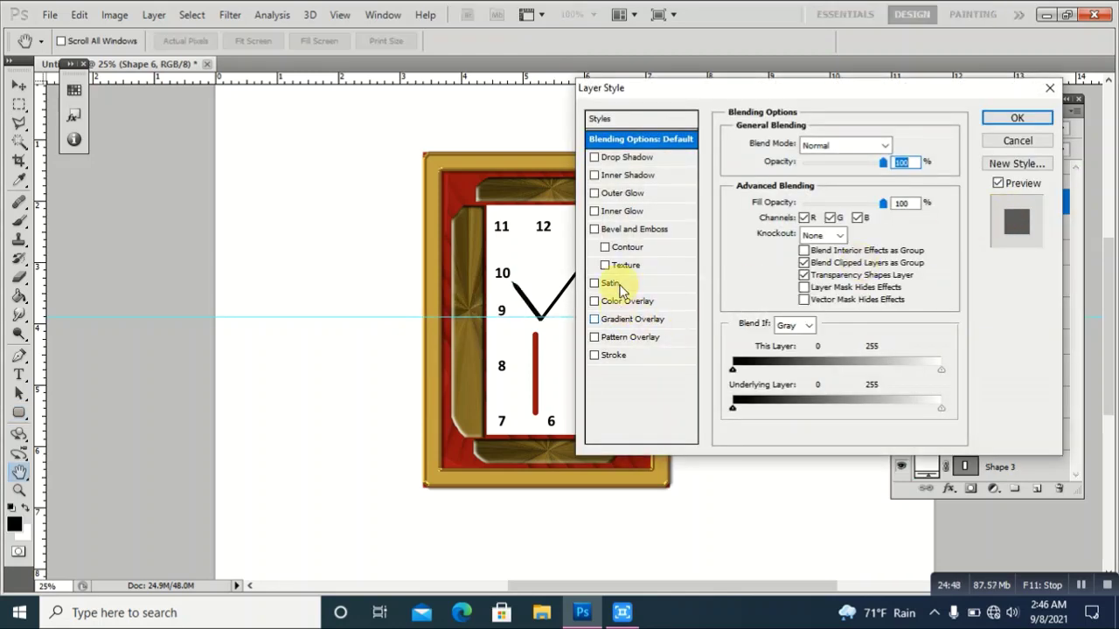
left_click(634, 230)
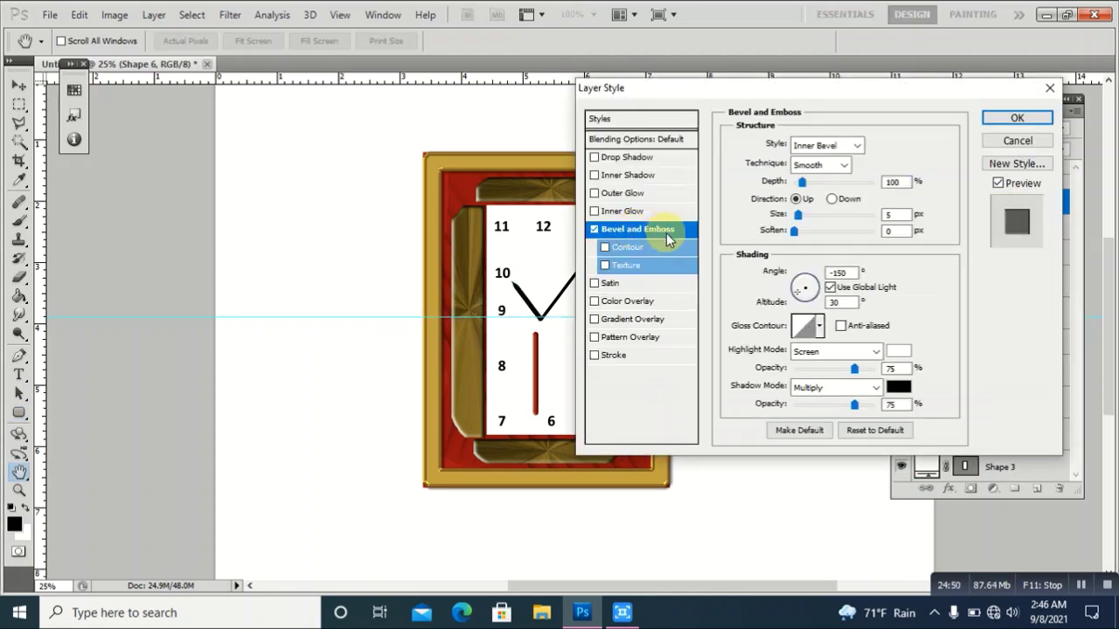
left_click(995, 117)
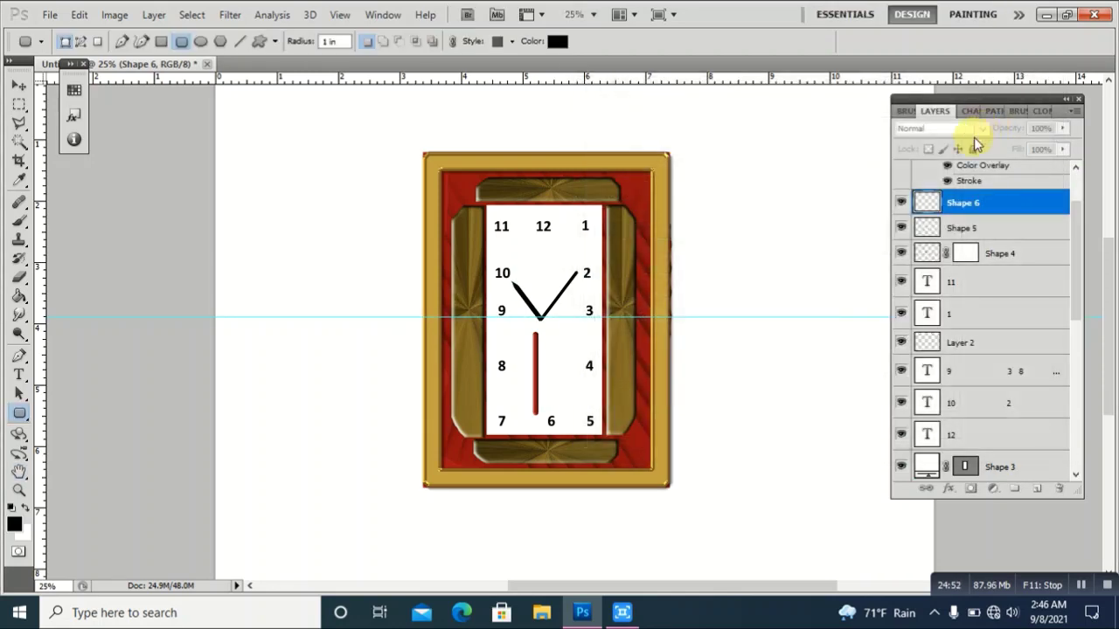
- Move the red bar to the centre, shorten it and rotate it toward the 2
left_click(18, 84)
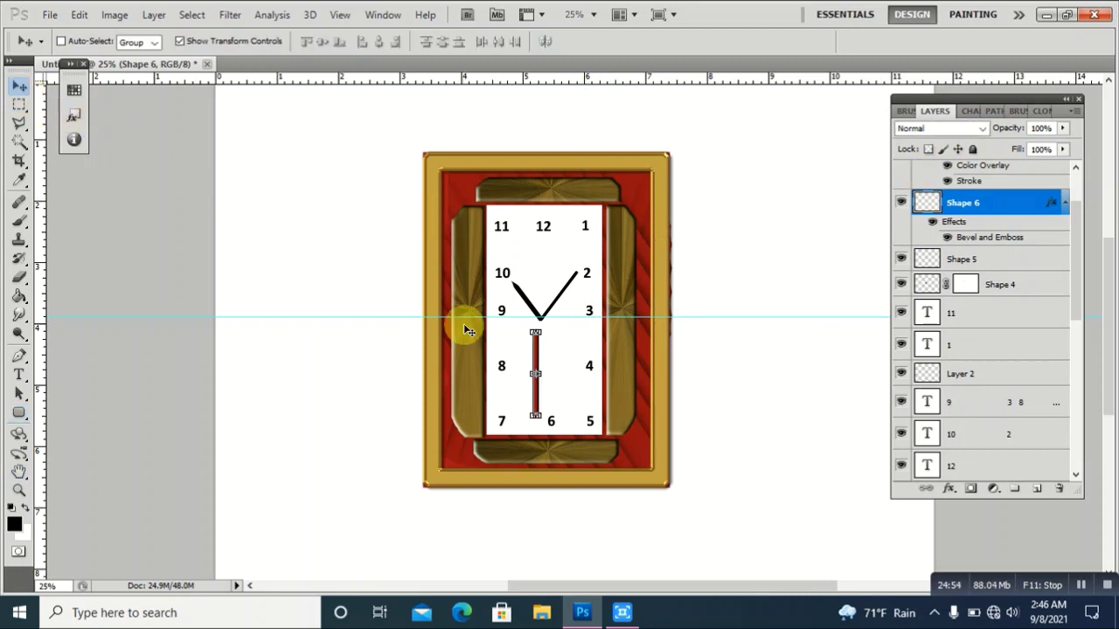
left_click_drag(528, 367, 536, 330)
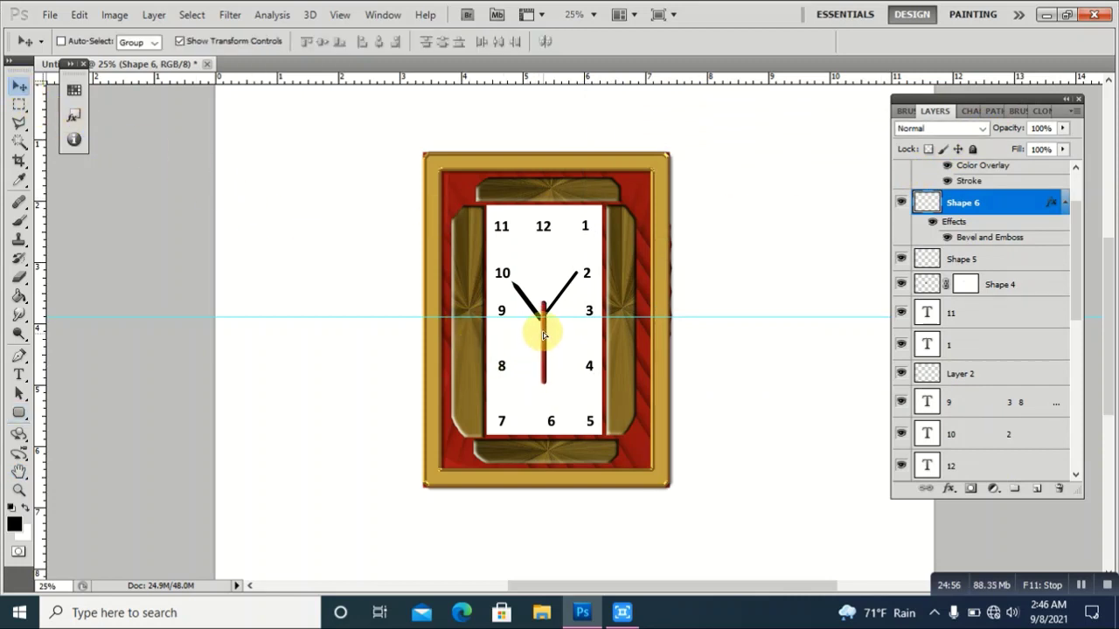
mouse_move(554, 284)
left_mouse_down()
mouse_move(560, 334)
mouse_move(557, 312)
left_mouse_up()
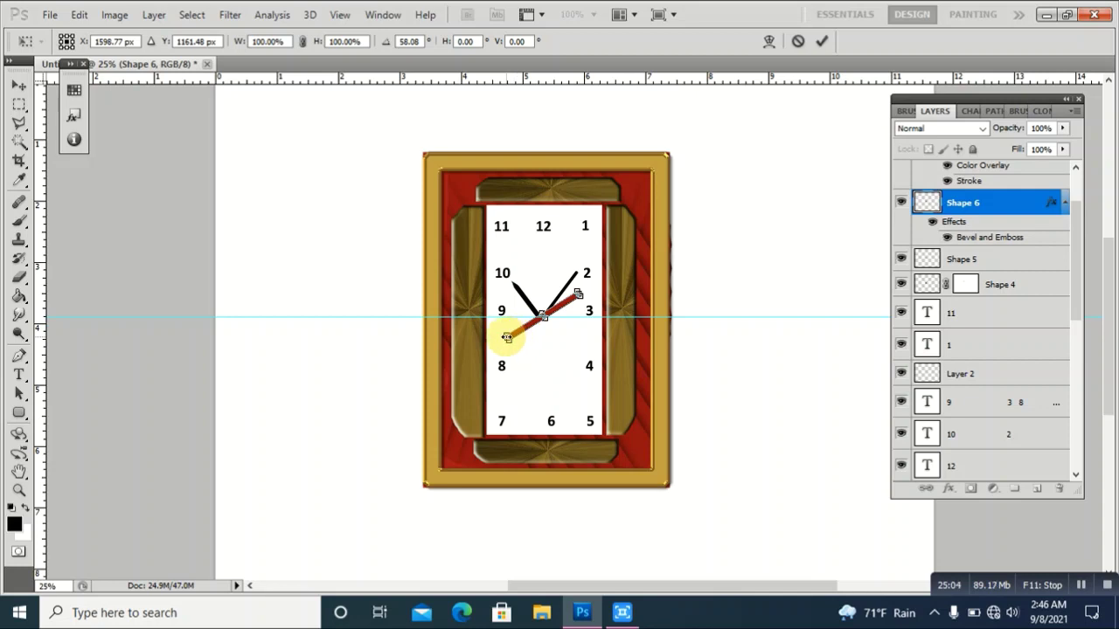
left_click_drag(506, 337, 543, 321)
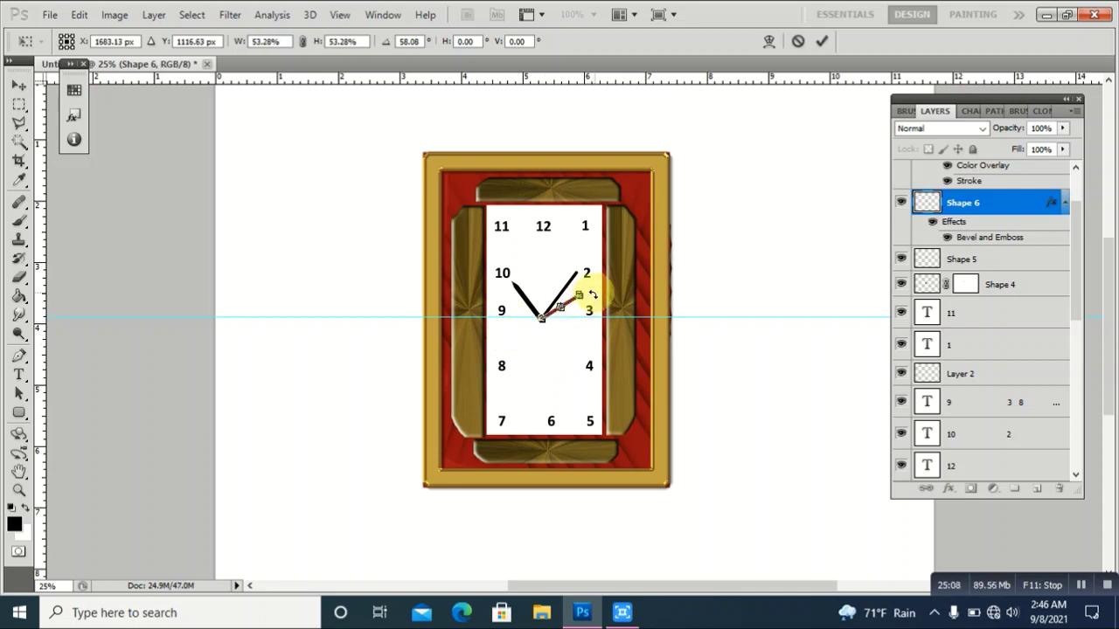
left_click_drag(594, 296, 590, 289)
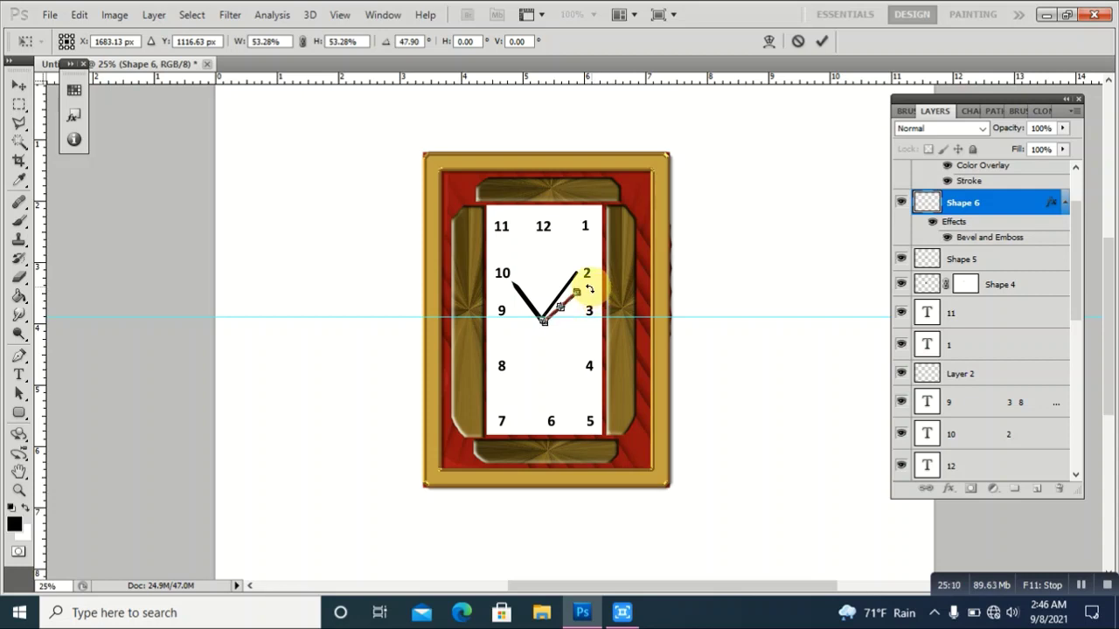
key("shift+Left")
key("shift+Left")
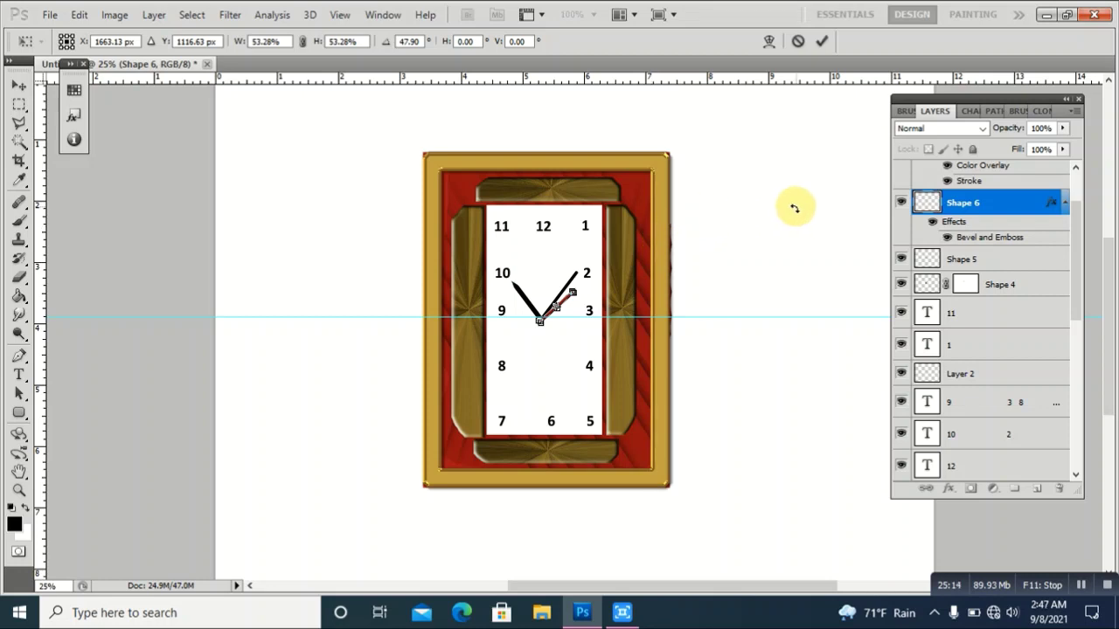
left_click(822, 42)
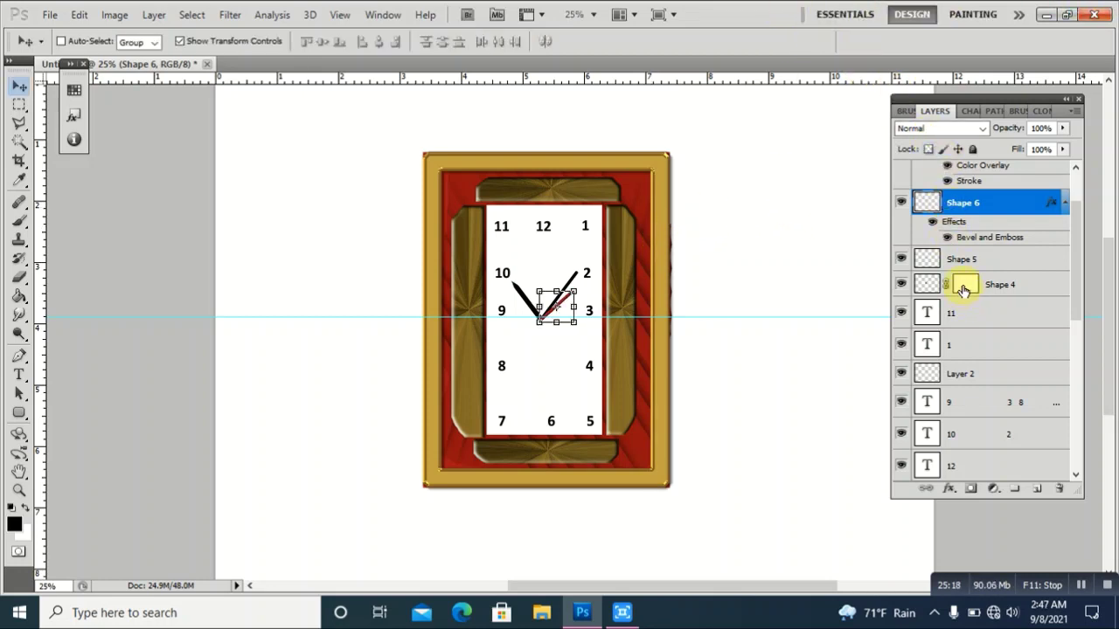
- Preview against Shape 4, then re-angle and nudge the red Shape 6 hand slightly
left_click(963, 290)
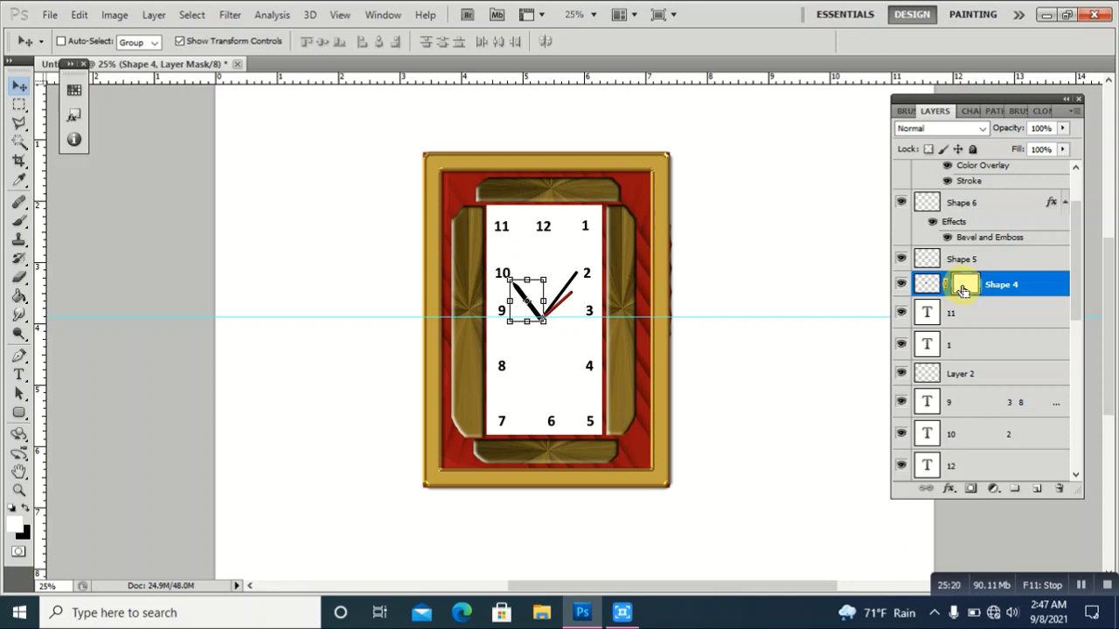
key("ctrl+h")
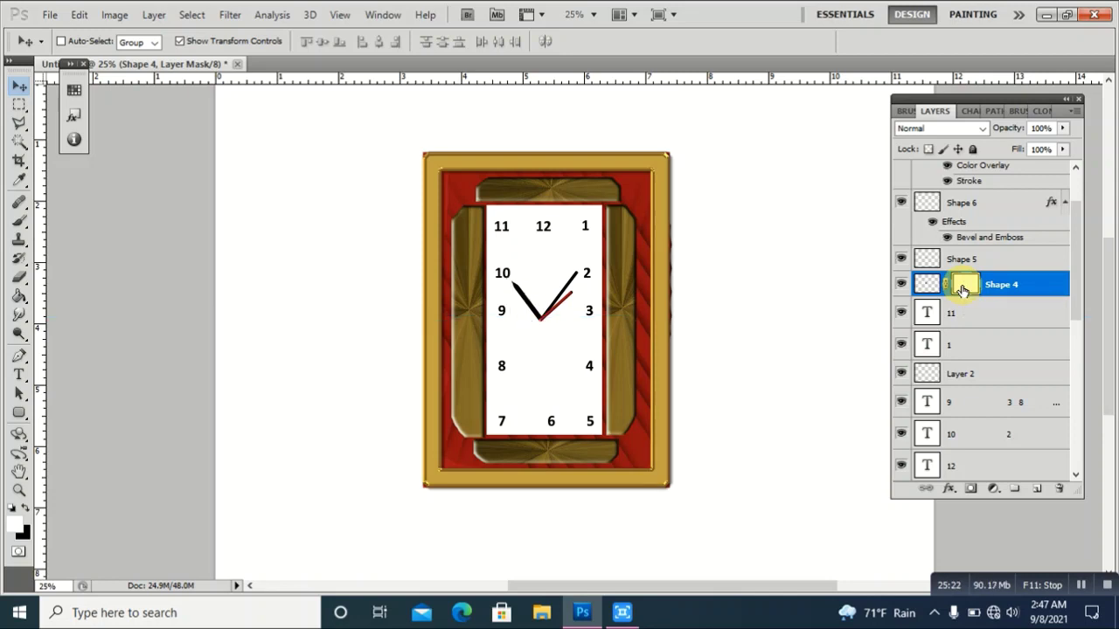
key("ctrl+h")
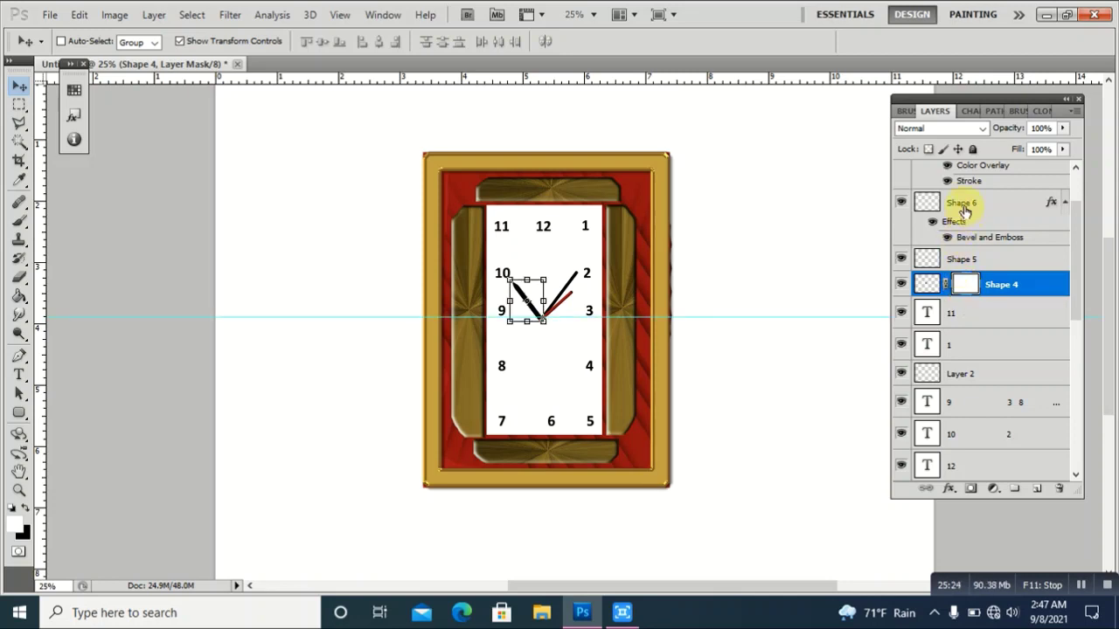
left_click(963, 208)
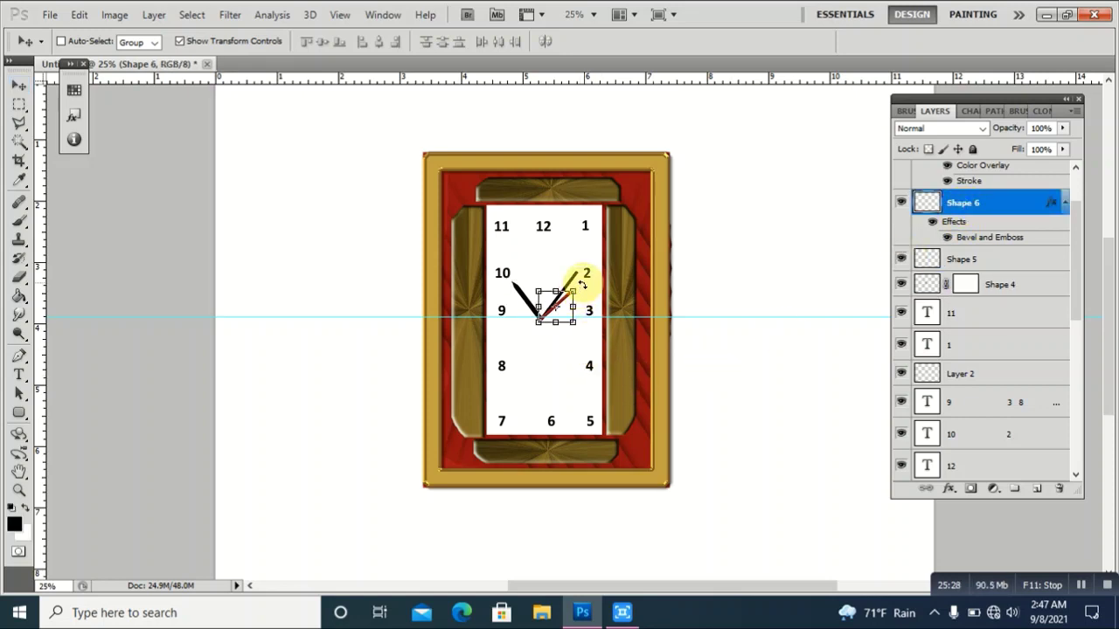
left_click_drag(582, 285, 584, 289)
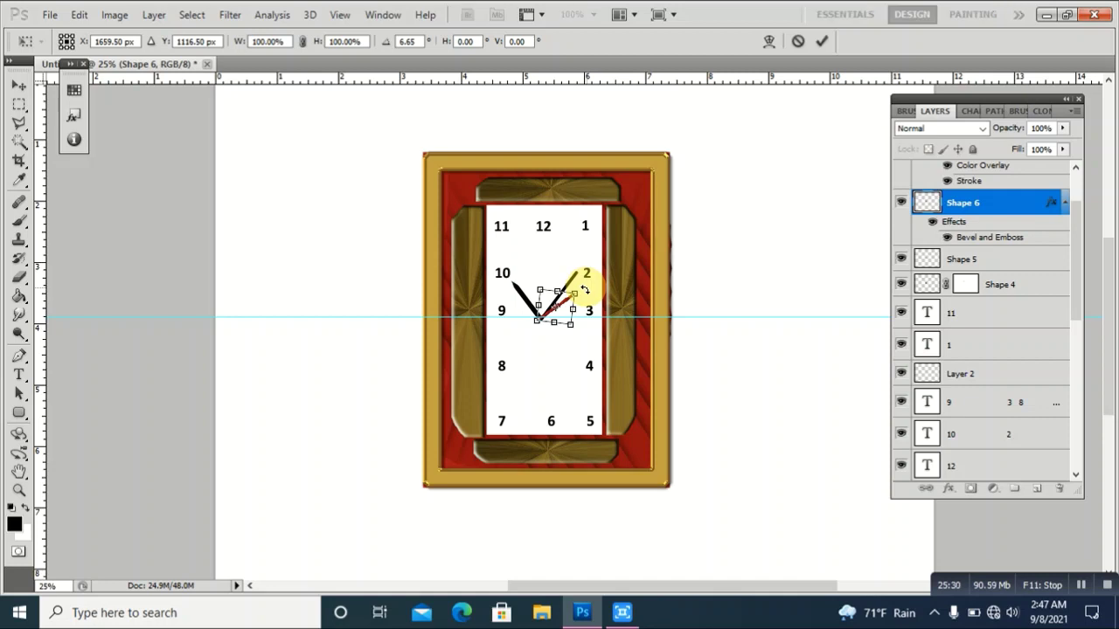
key("Down")
key("Down")
key("Down")
key("Down")
key("Down")
key("Down")
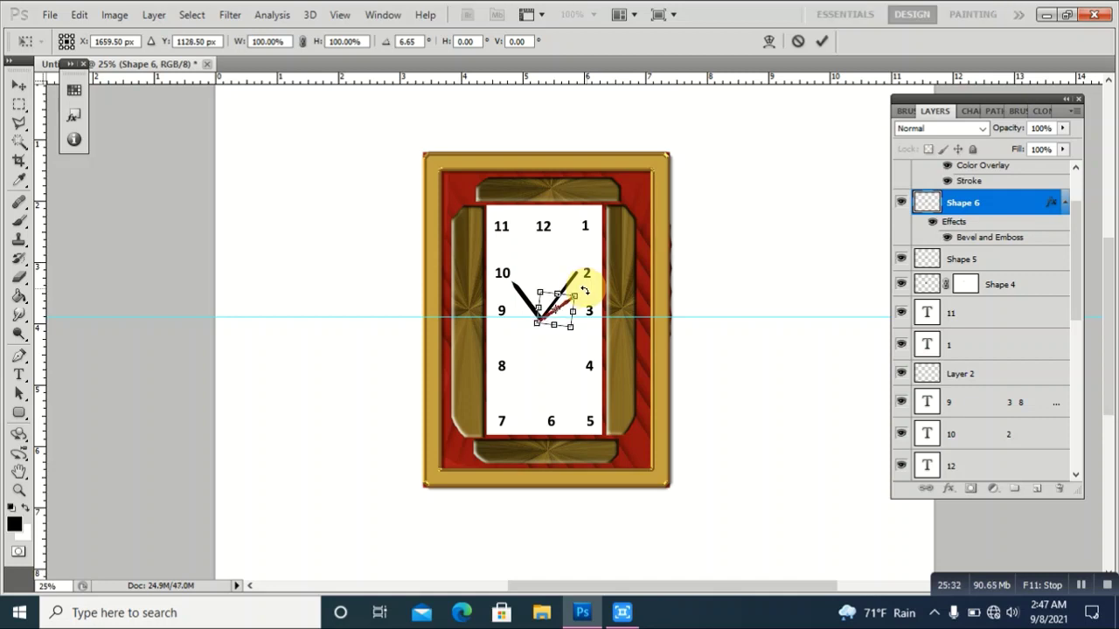
key("Right")
key("Right")
key("Right")
key("Up")
key("Up")
key("Up")
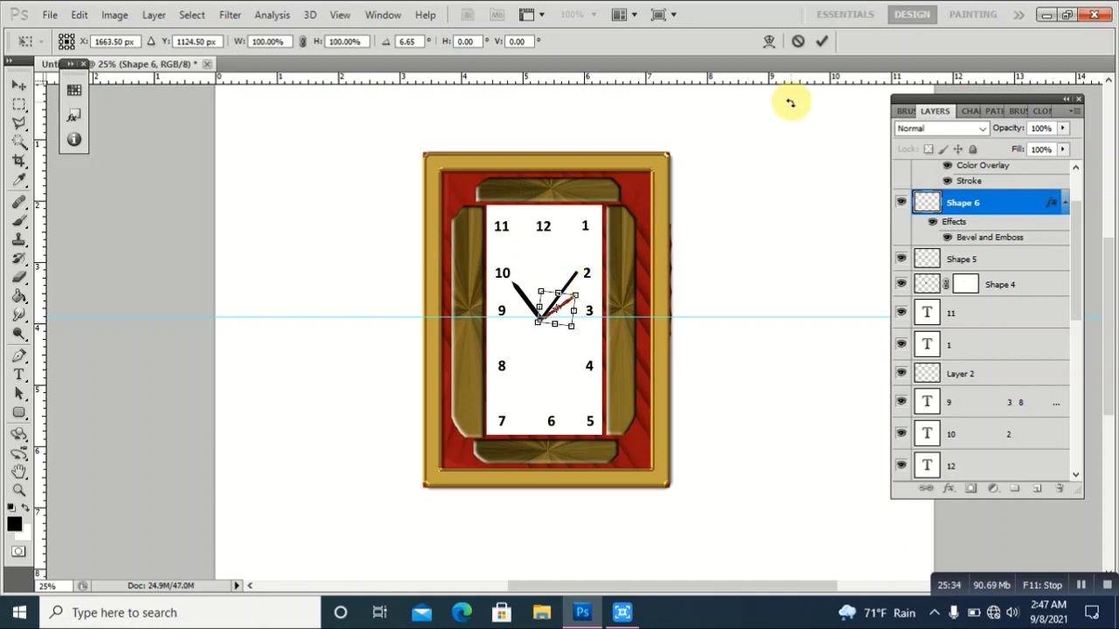
left_click(821, 43)
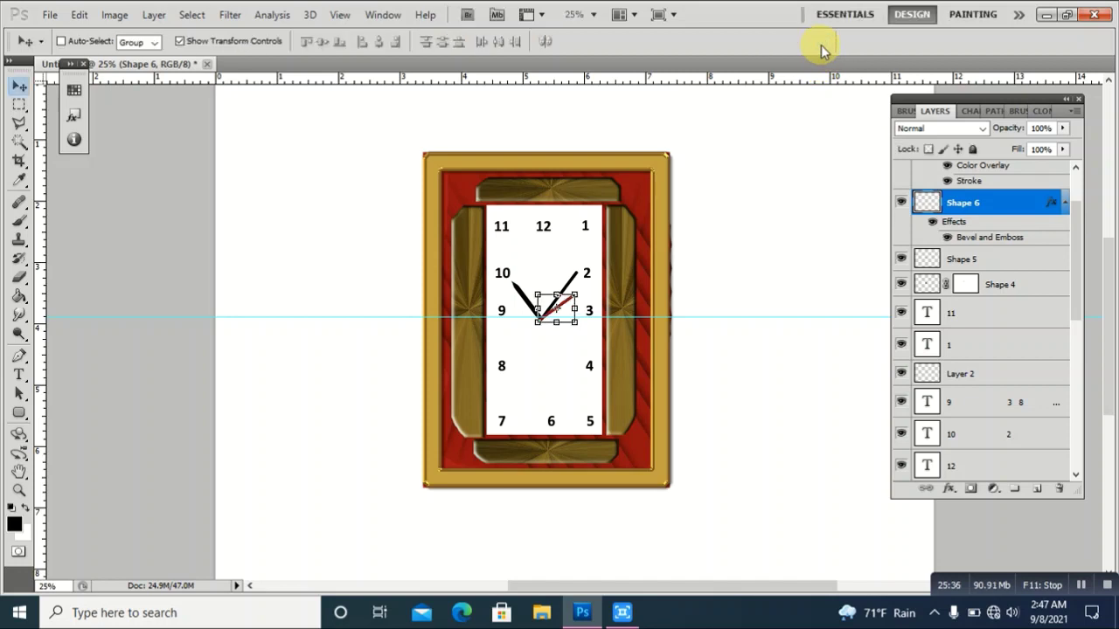
- Rotate the red hand a touch more and nudge it up one pixel
key("ctrl+h")
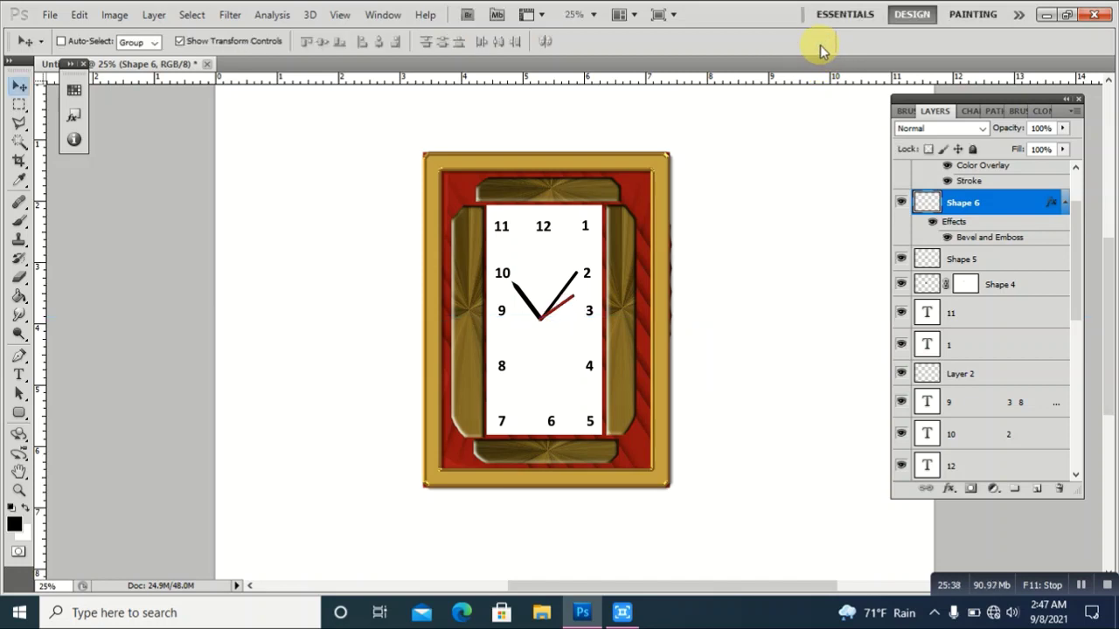
key("ctrl+h")
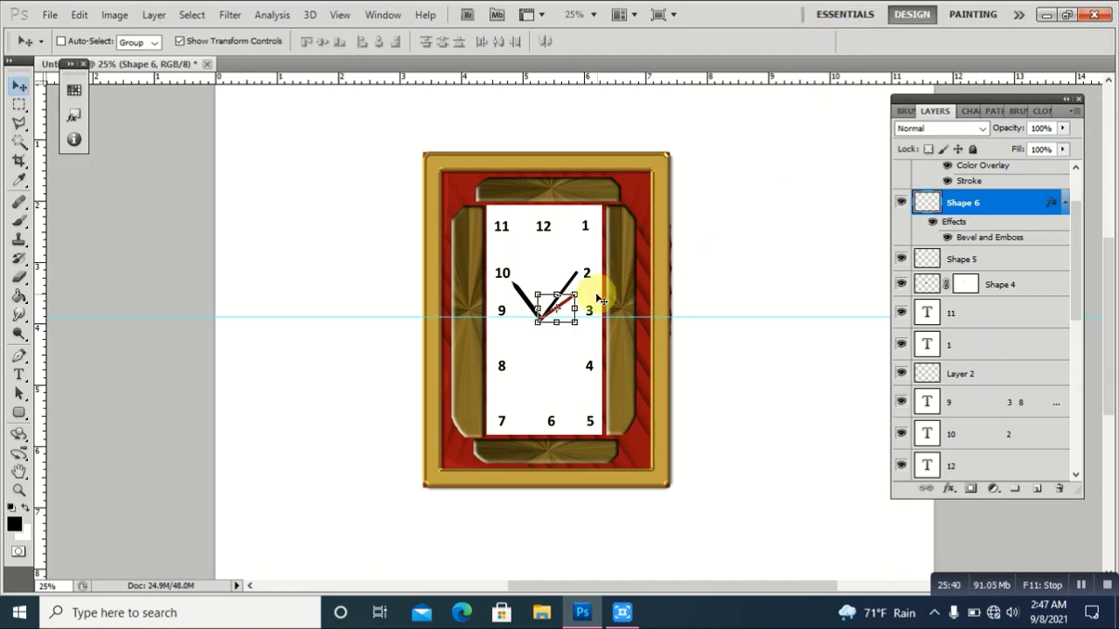
left_click_drag(584, 289, 589, 289)
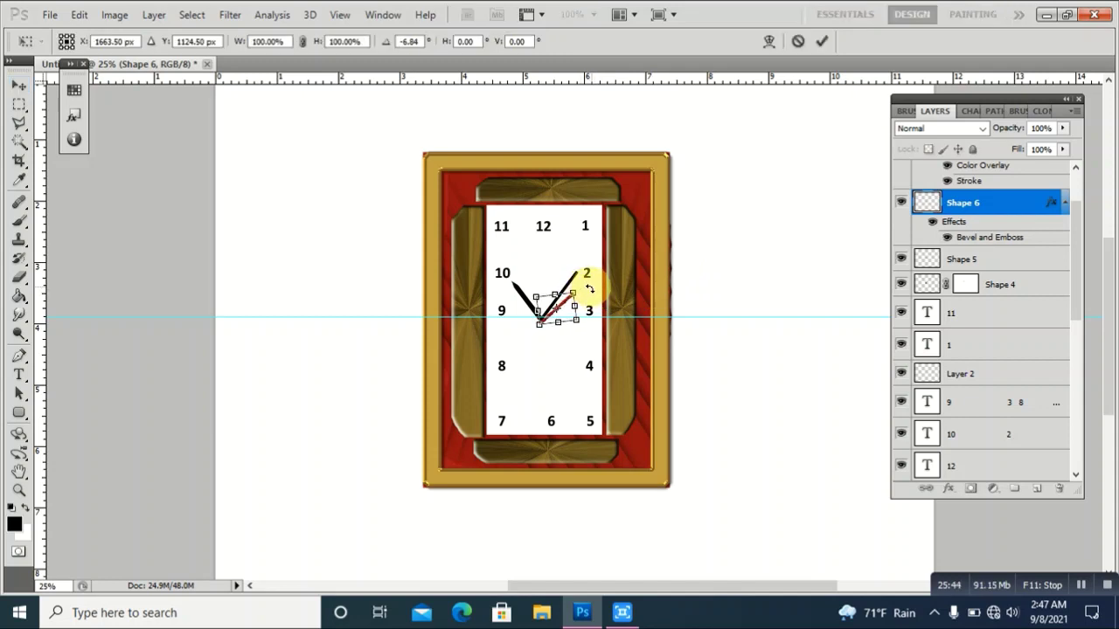
key("Up")
key("Up")
key("Up")
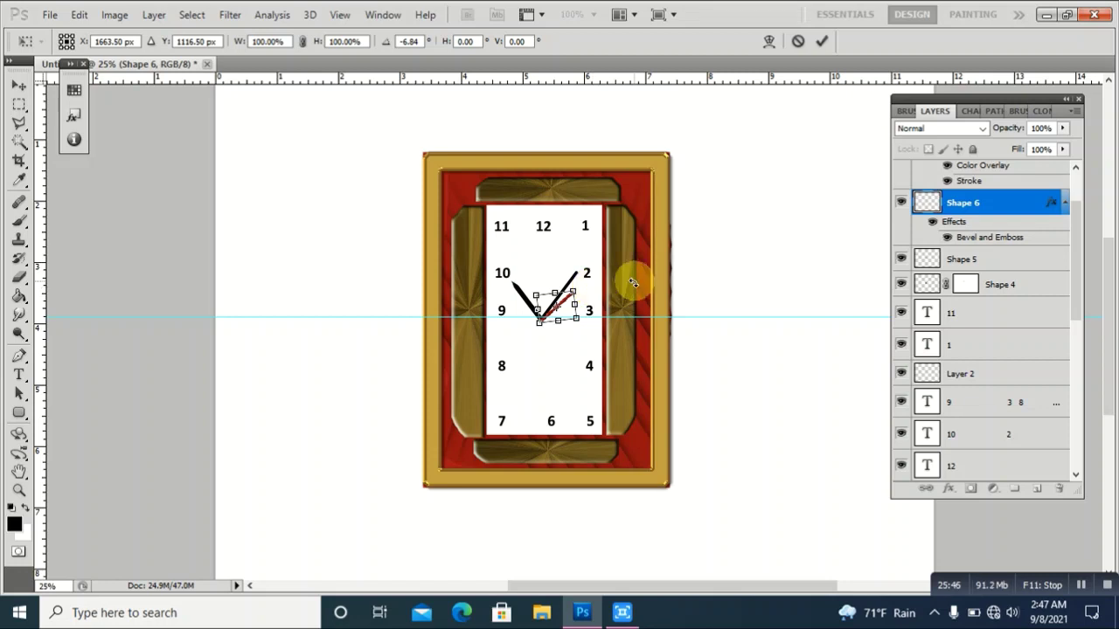
left_click(821, 41)
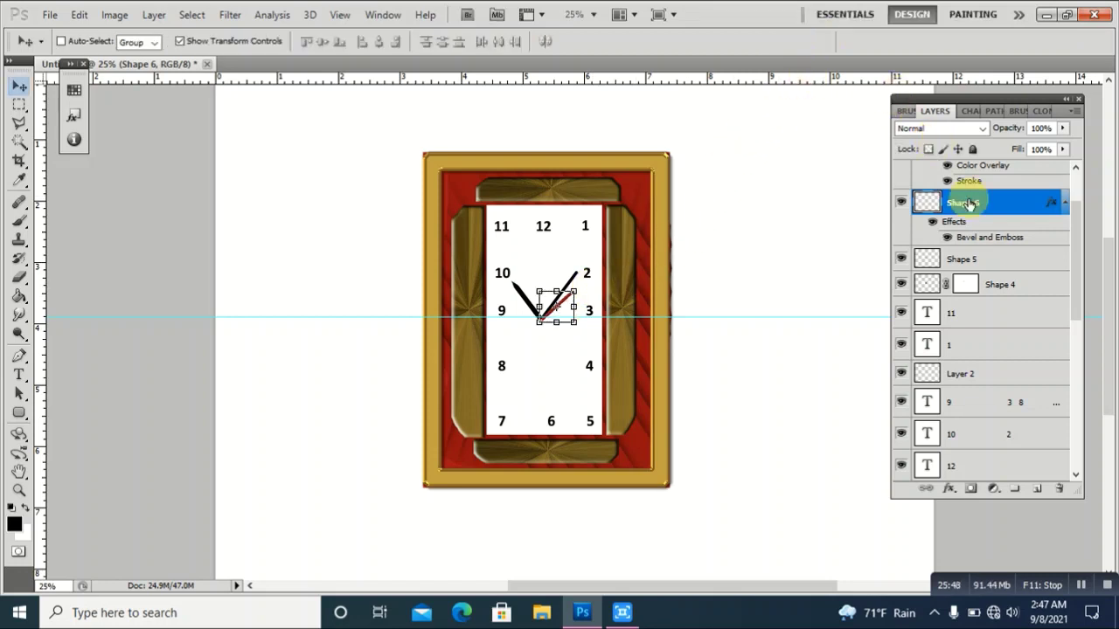
right_click(991, 205)
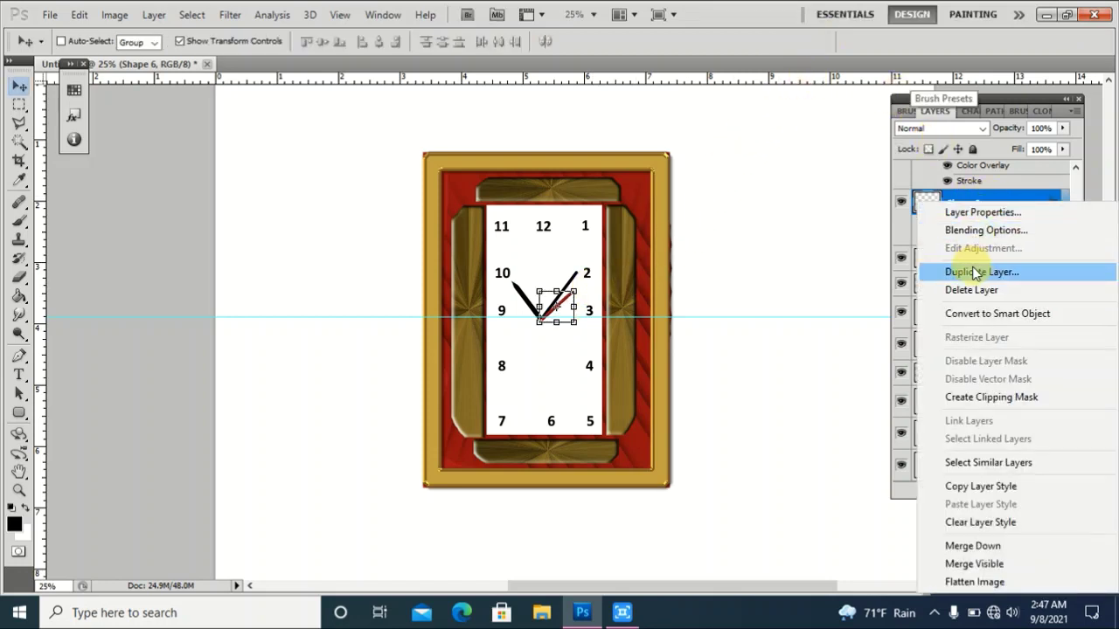
left_click(975, 270)
left_click(704, 183)
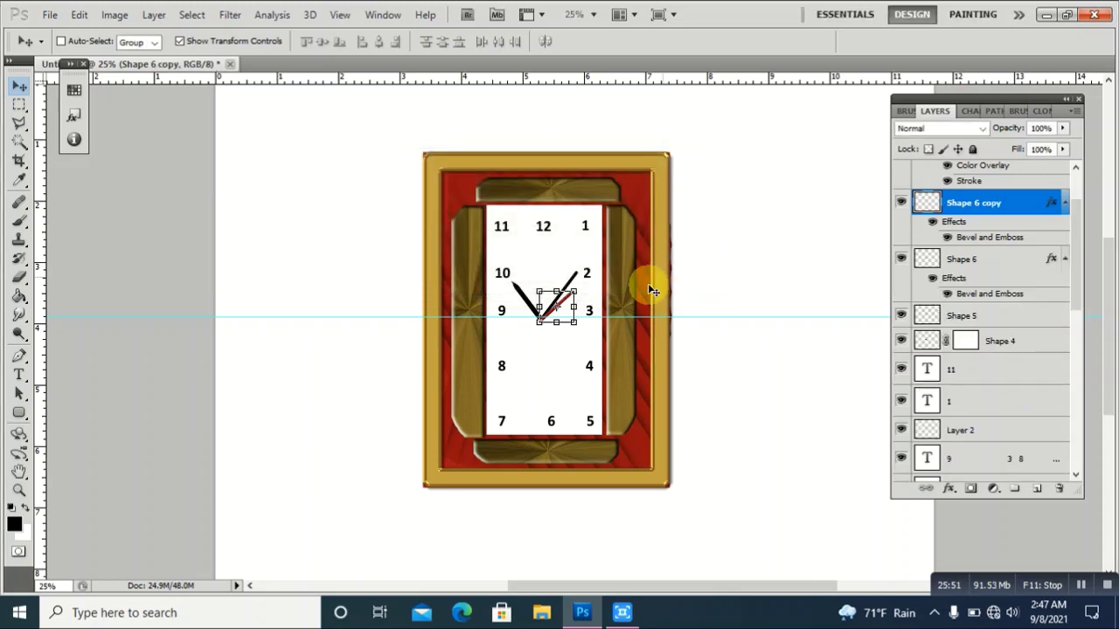
key("ctrl+t")
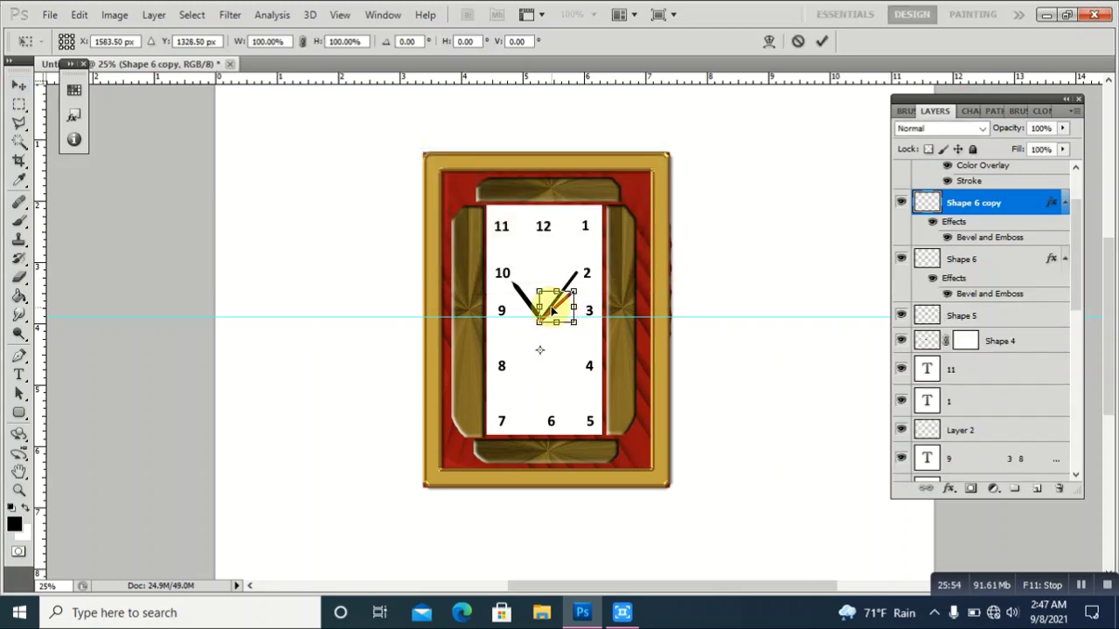
mouse_move(556, 308)
left_mouse_down()
mouse_move(540, 356)
mouse_move(454, 437)
left_mouse_up()
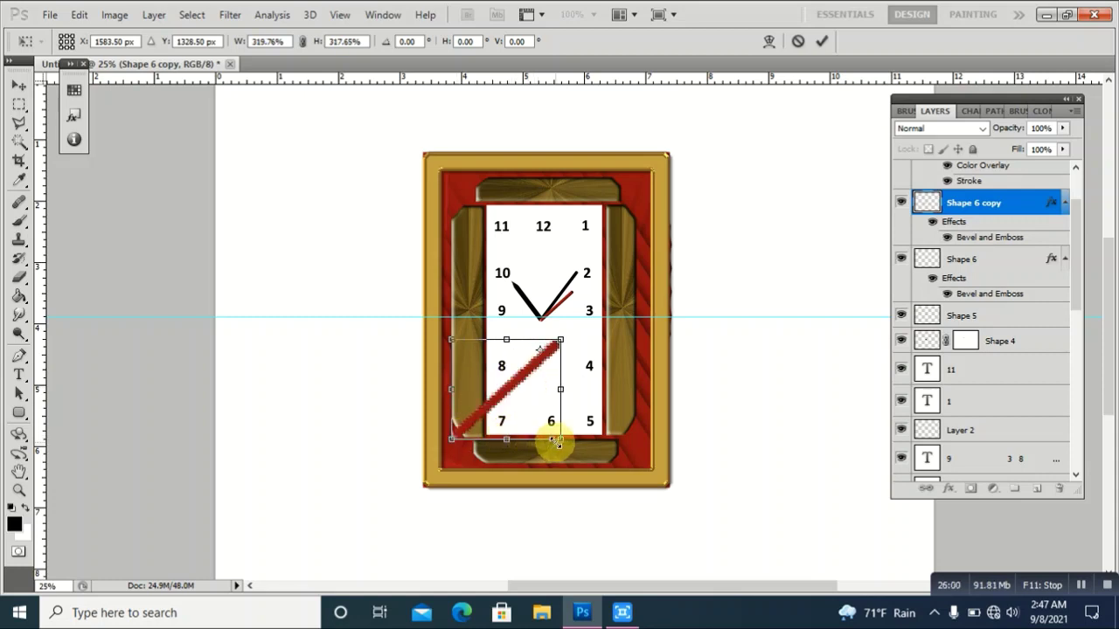
left_click_drag(561, 439, 525, 404)
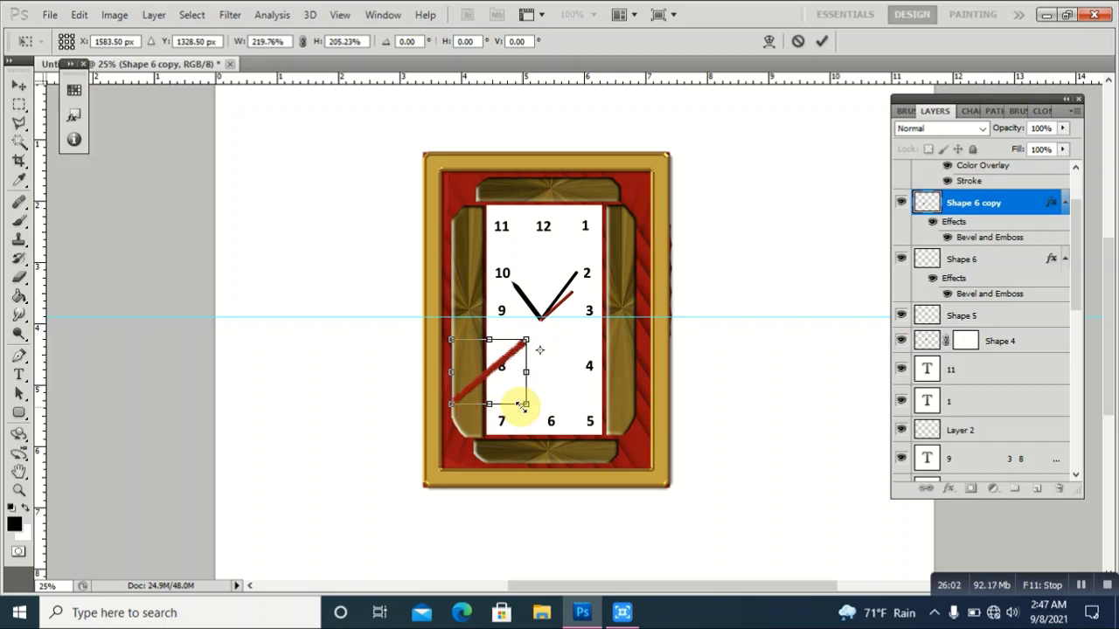
mouse_move(451, 339)
left_mouse_down()
mouse_move(473, 358)
mouse_move(525, 343)
left_mouse_up()
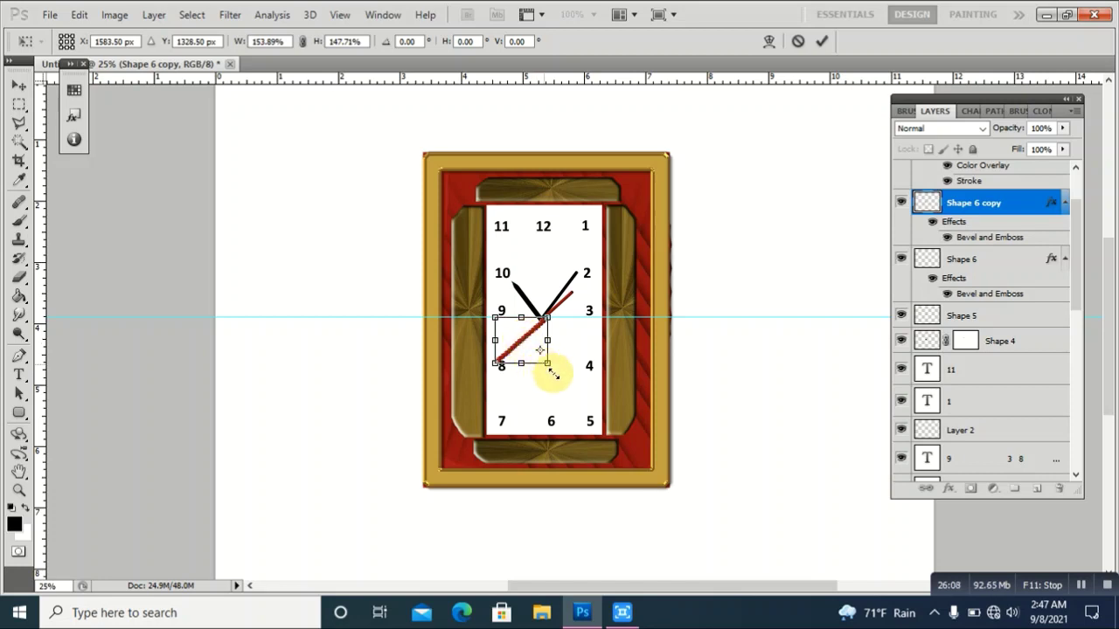
mouse_move(547, 362)
left_mouse_down()
mouse_move(576, 397)
mouse_move(542, 371)
left_mouse_up()
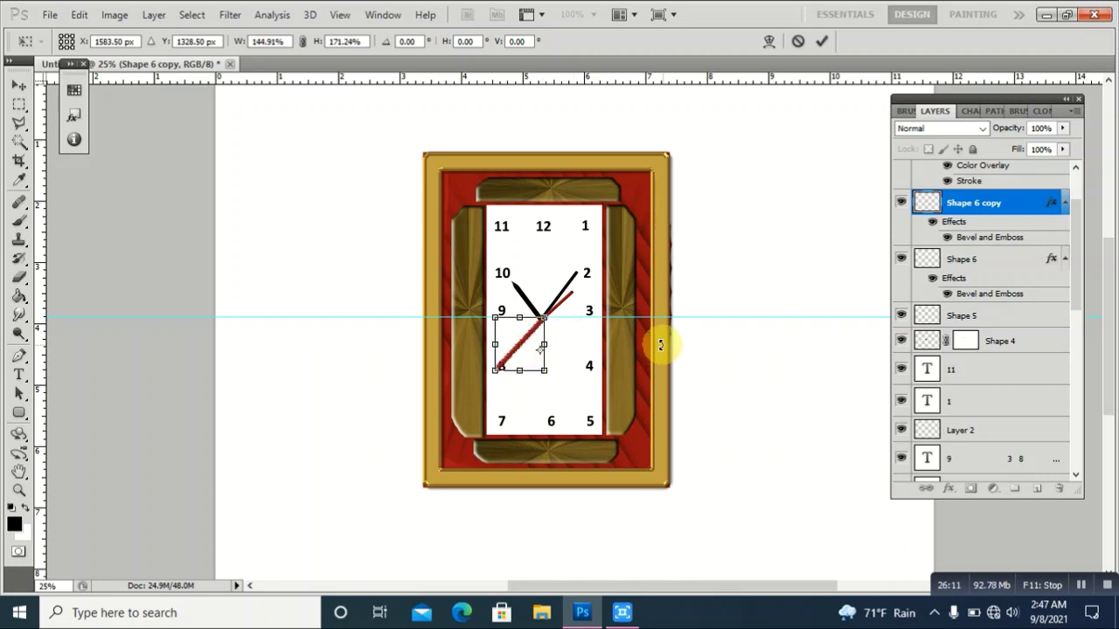
key("Return")
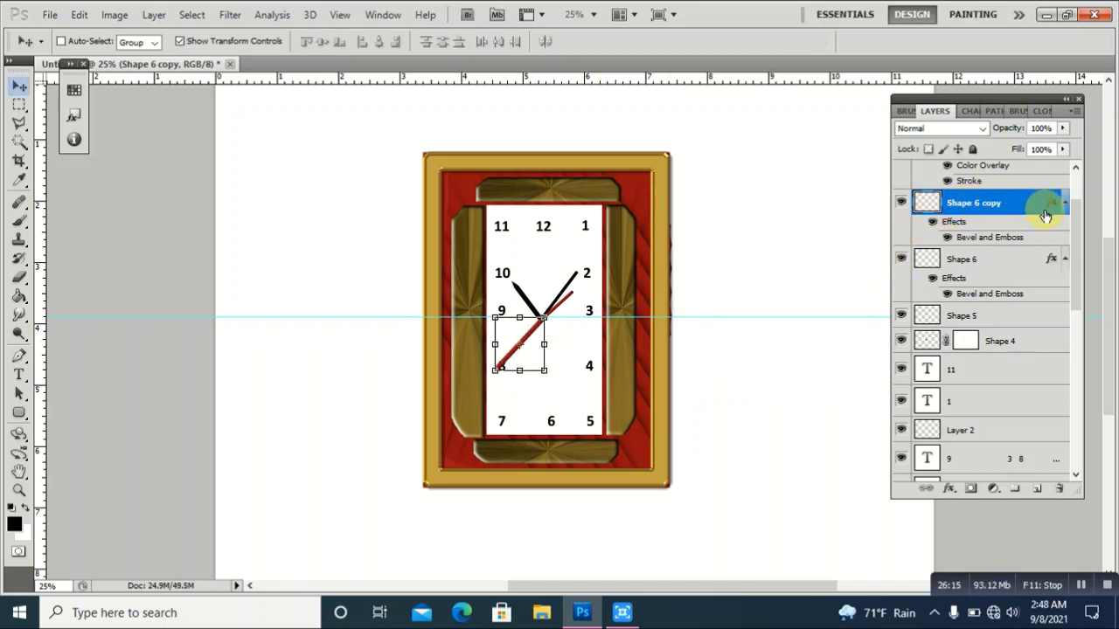
left_click(1060, 491)
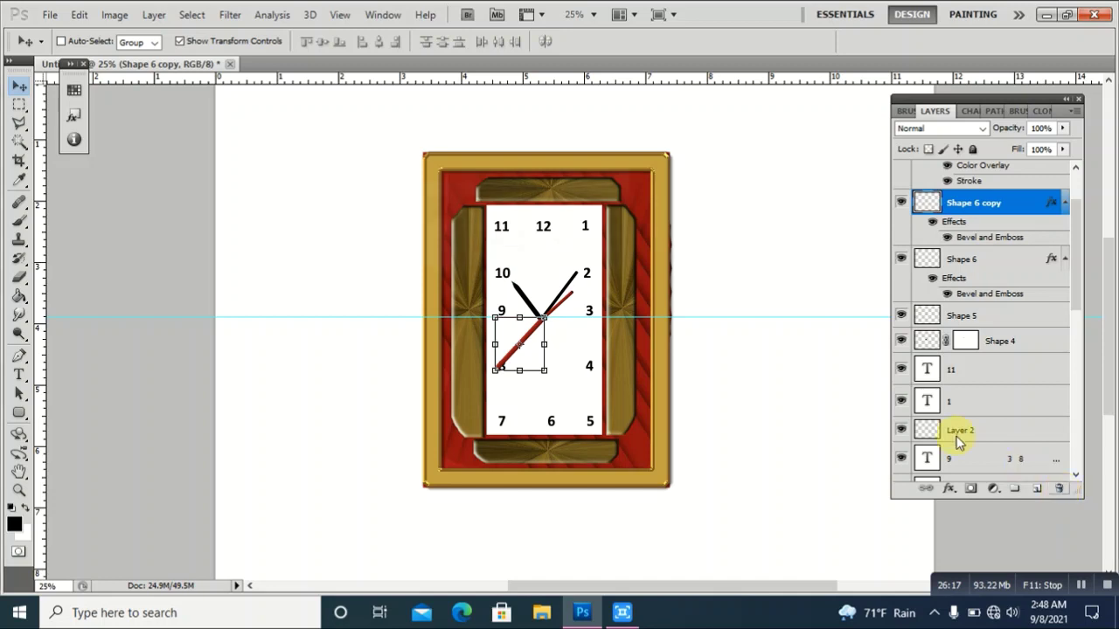
- Delete the copied hand, then draw a long thin vertical bar in dark red 8d1111
left_click(490, 244)
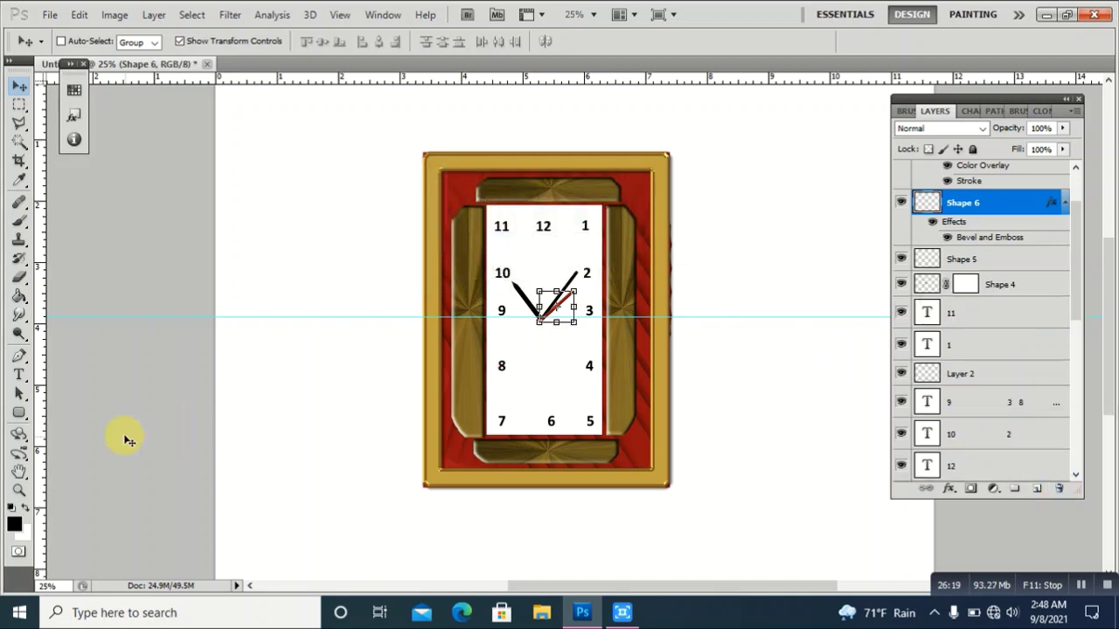
left_click(19, 413)
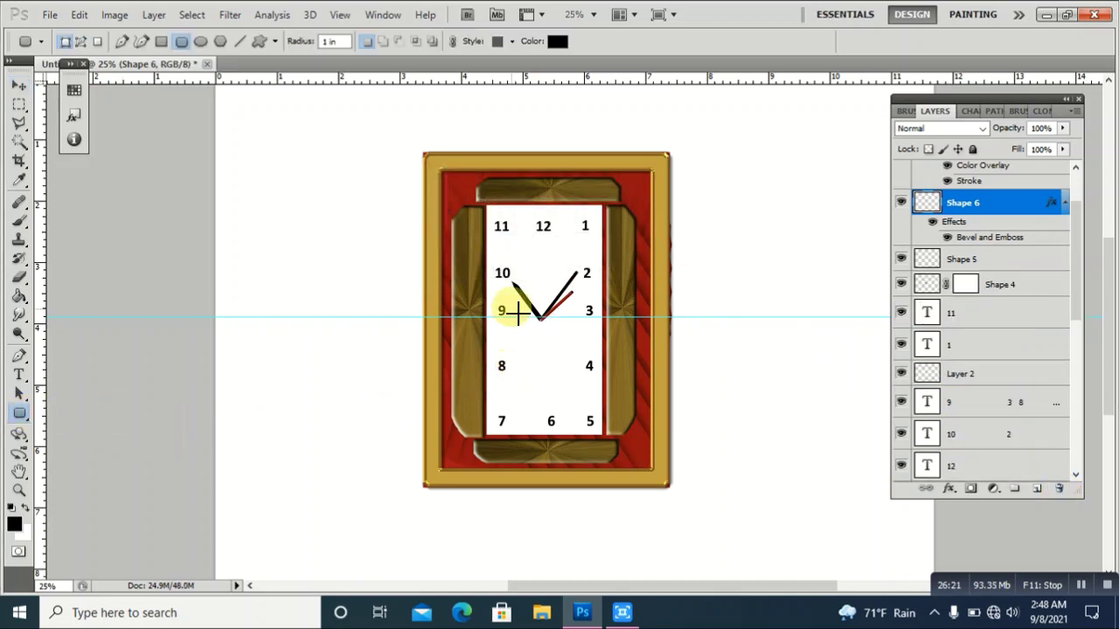
left_click_drag(514, 298, 513, 556)
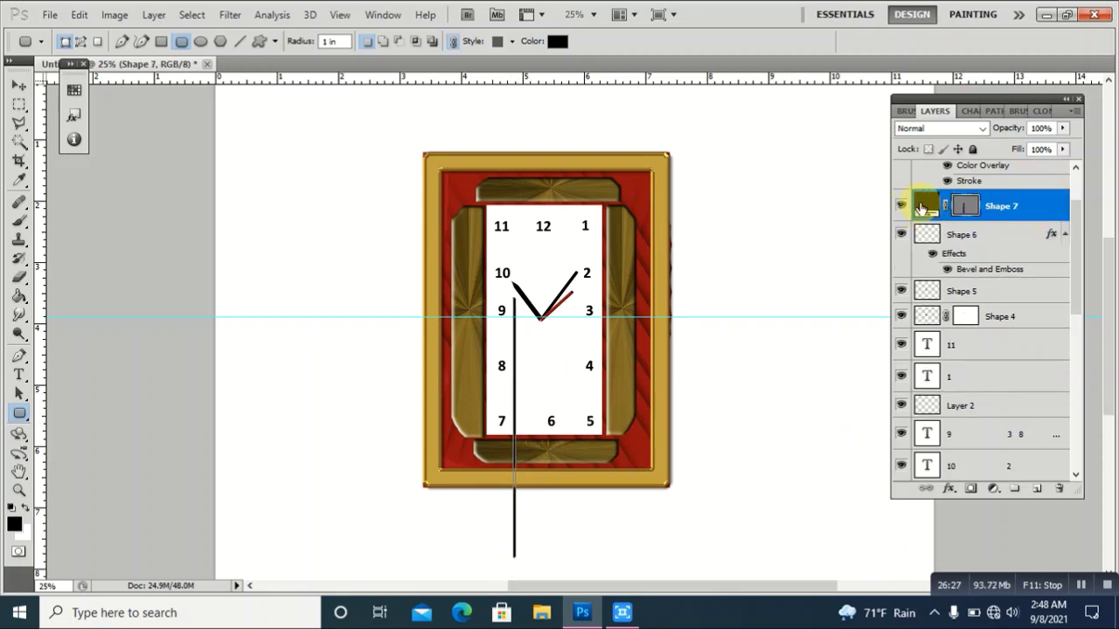
double_click(922, 207)
left_click(629, 194)
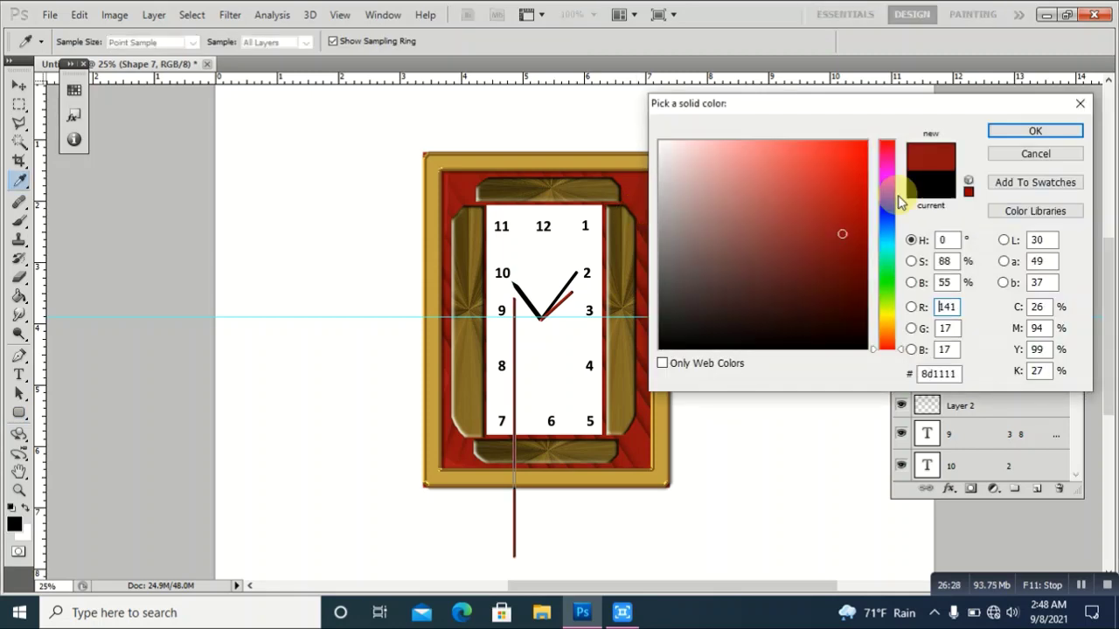
left_click(1050, 135)
- Rasterize the new Shape 7 bar and add a Bevel and Emboss style
right_click(995, 206)
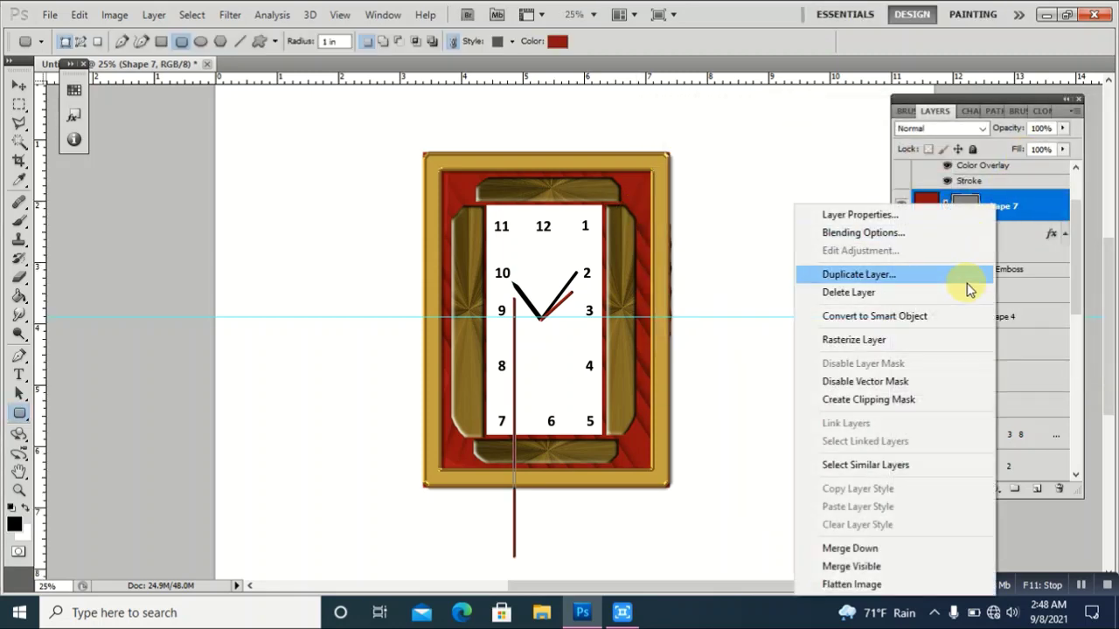
left_click(932, 341)
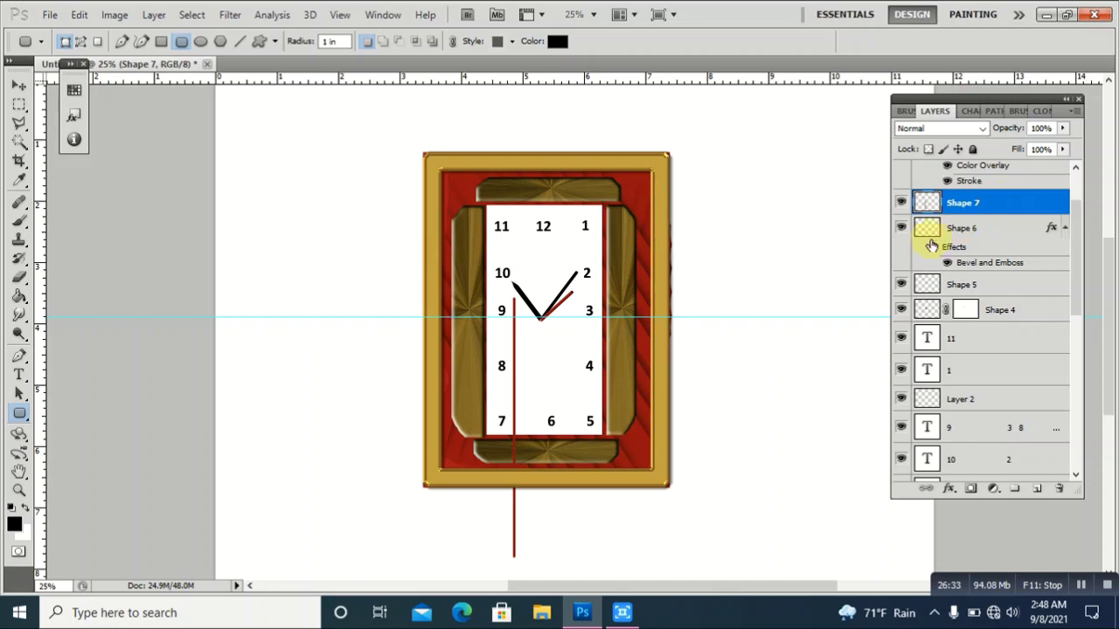
double_click(1014, 203)
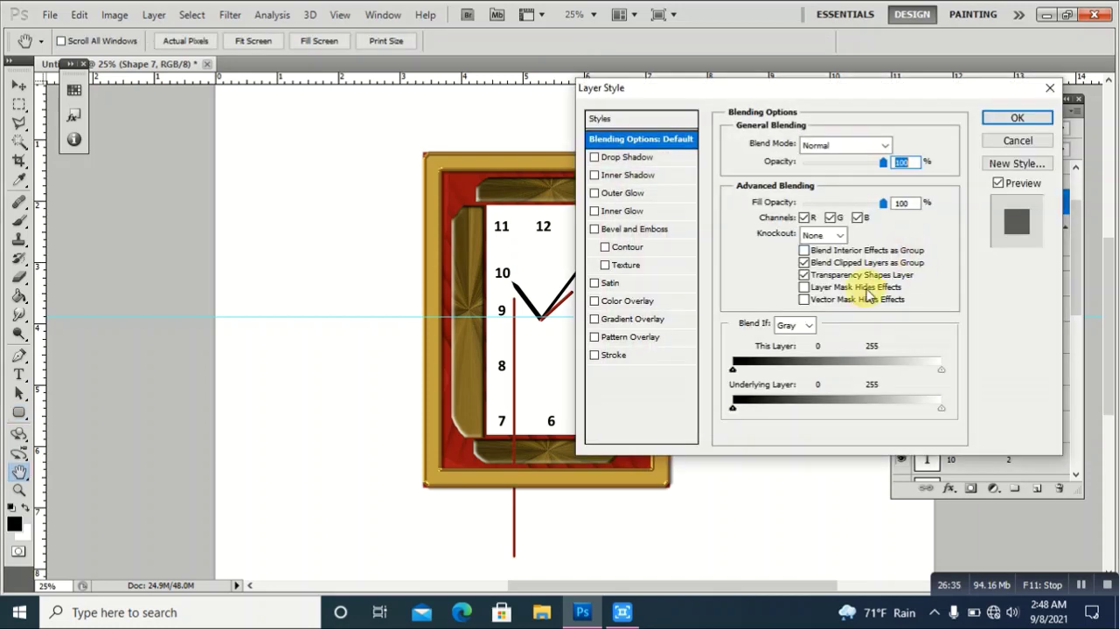
left_click(641, 231)
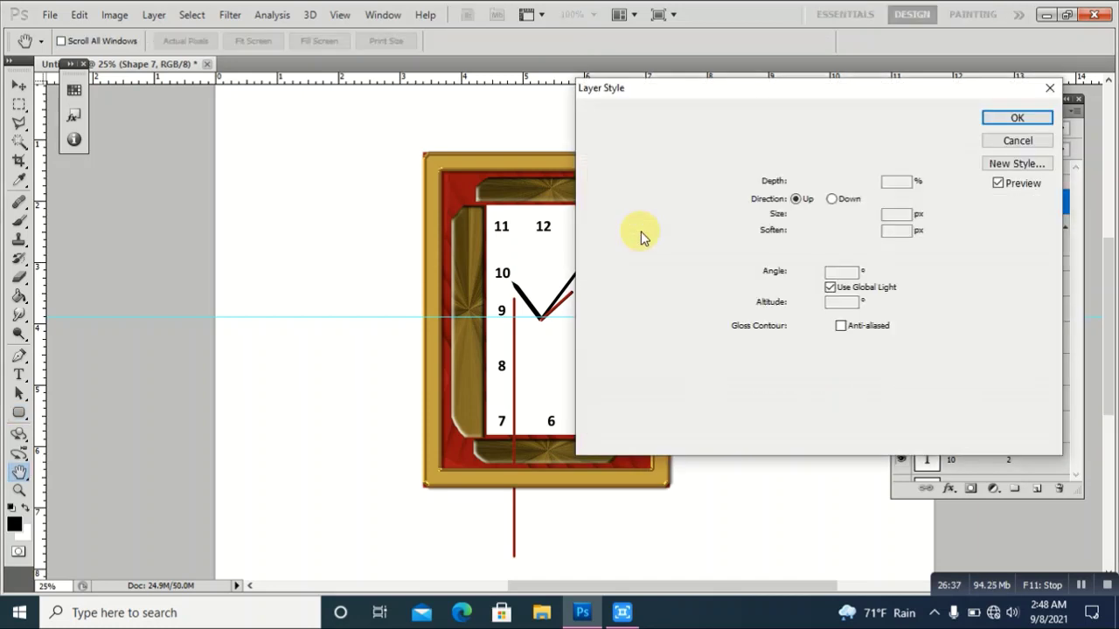
left_click(986, 123)
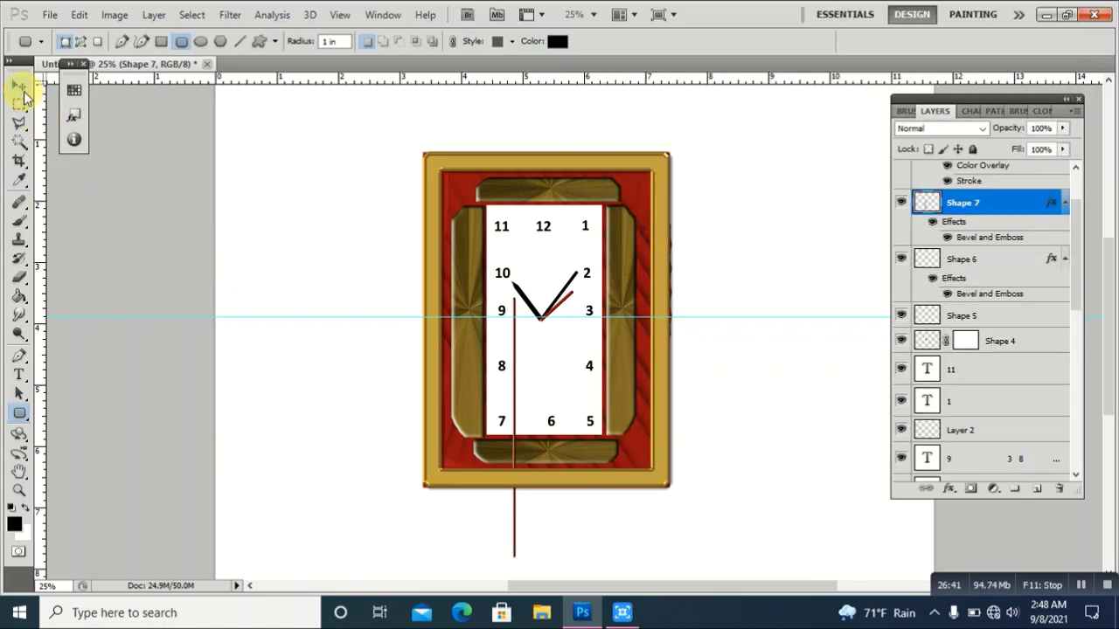
- Rotate the red bar to about 37 degrees and move it across the clock centre
left_click(19, 87)
key("ctrl+t")
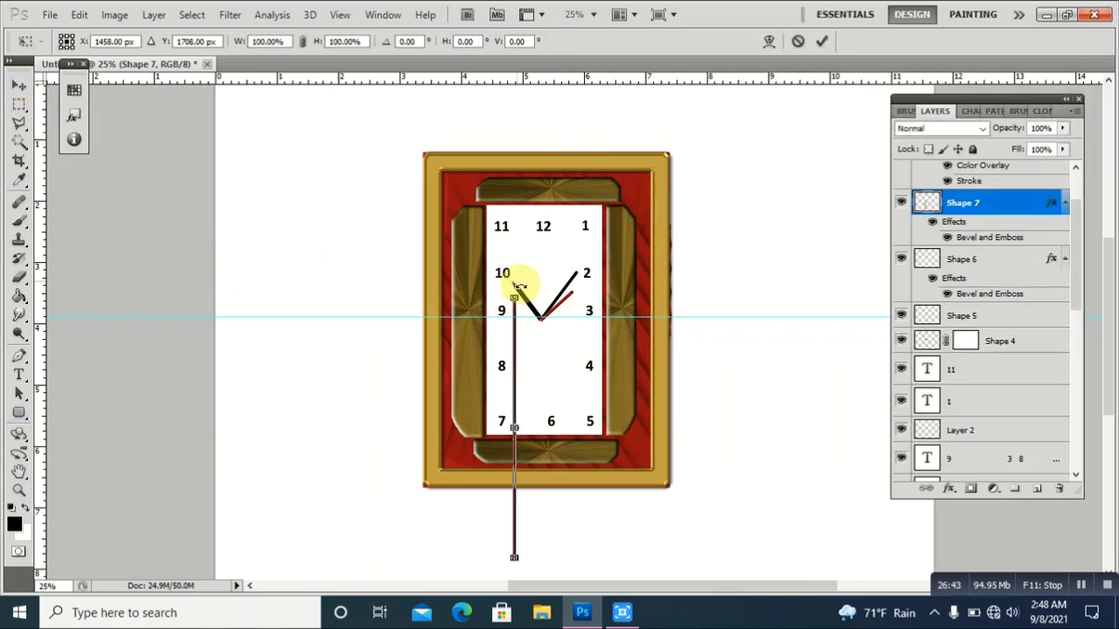
left_click_drag(520, 286, 581, 367)
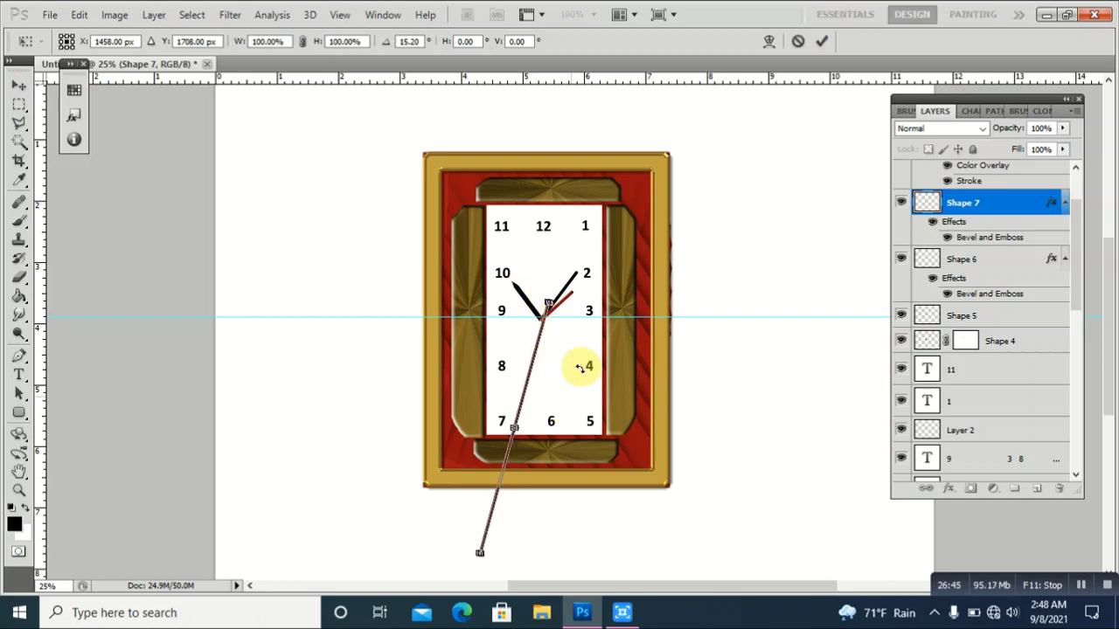
left_click_drag(562, 287, 589, 324)
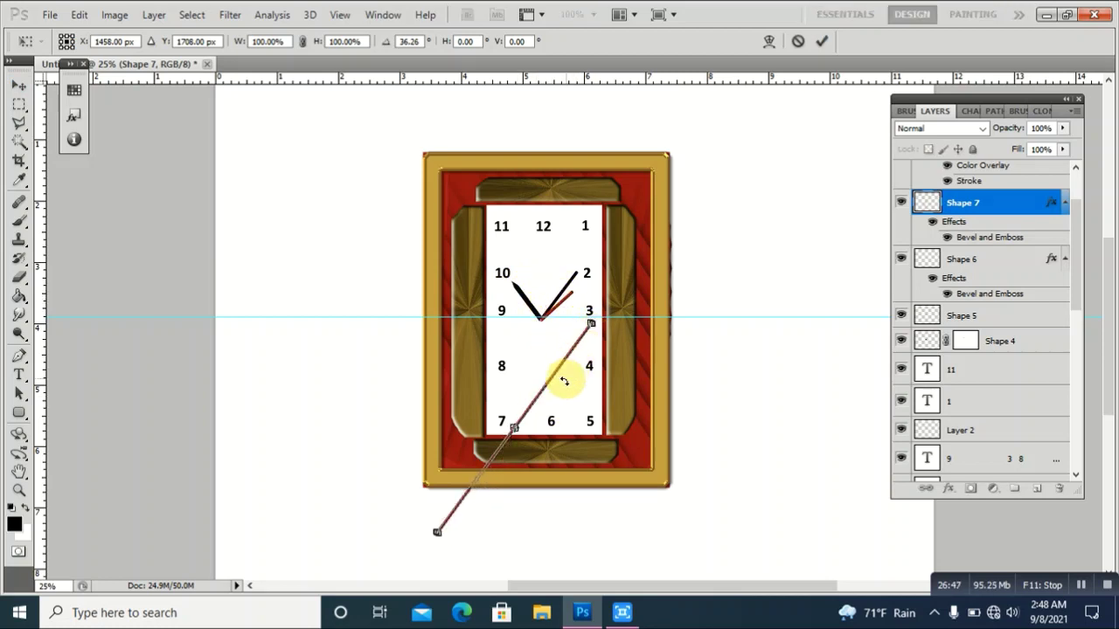
mouse_move(548, 381)
left_mouse_down()
mouse_move(512, 351)
mouse_move(499, 370)
left_mouse_up()
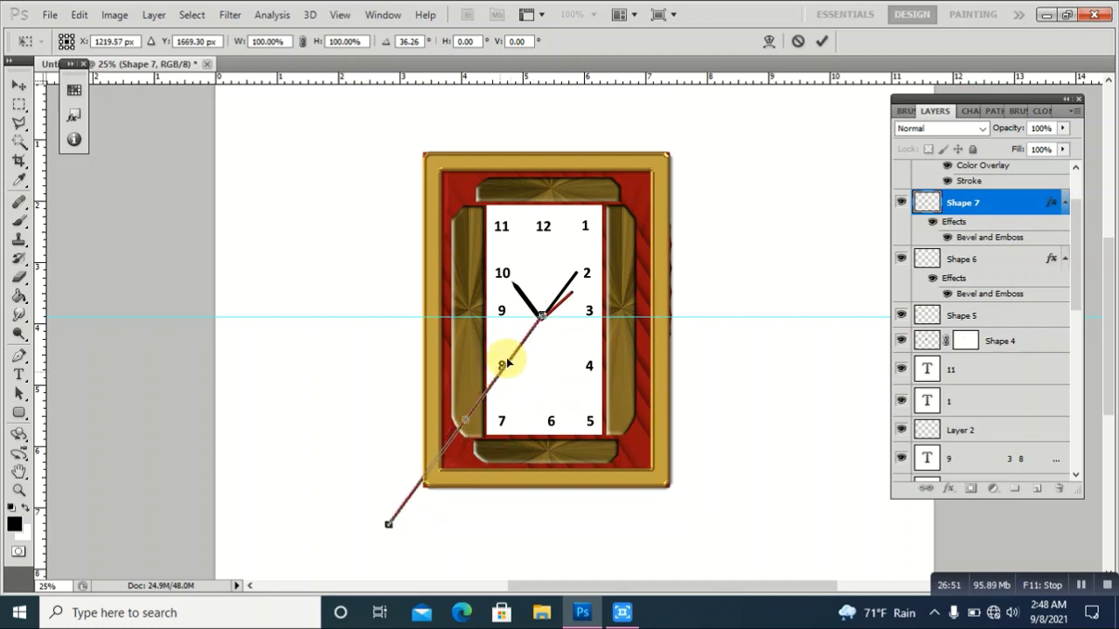
left_click_drag(555, 308, 554, 305)
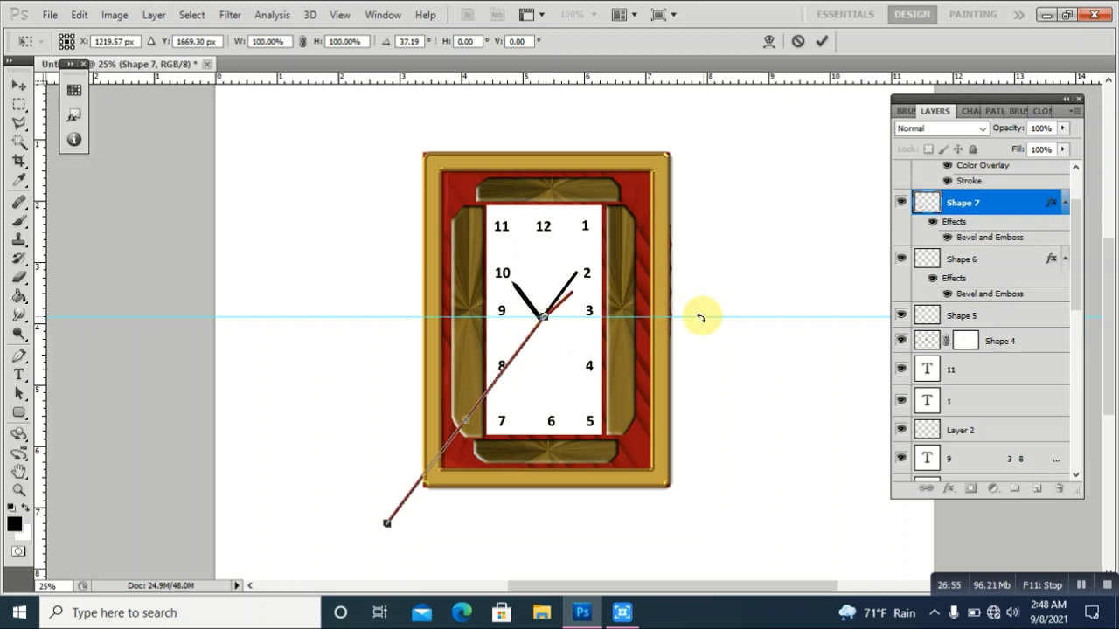
left_click(821, 41)
- Rescale the bar to about 47%, then delete the Shape 7 layer
left_click_drag(705, 317, 639, 80)
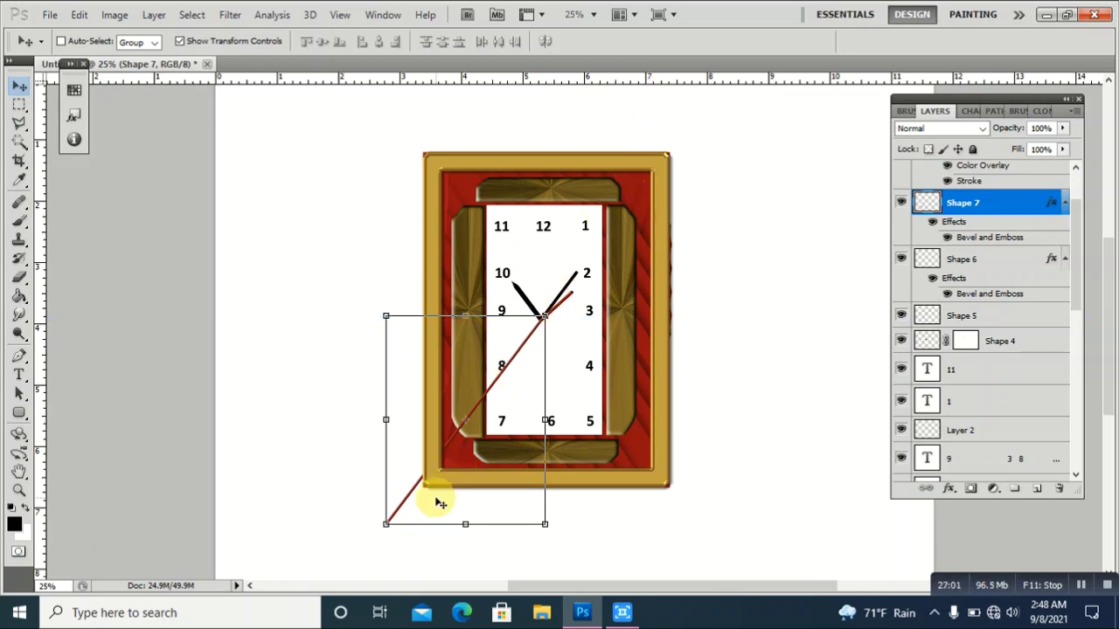
mouse_move(385, 523)
left_mouse_down()
mouse_move(479, 373)
mouse_move(472, 353)
mouse_move(559, 385)
left_mouse_up()
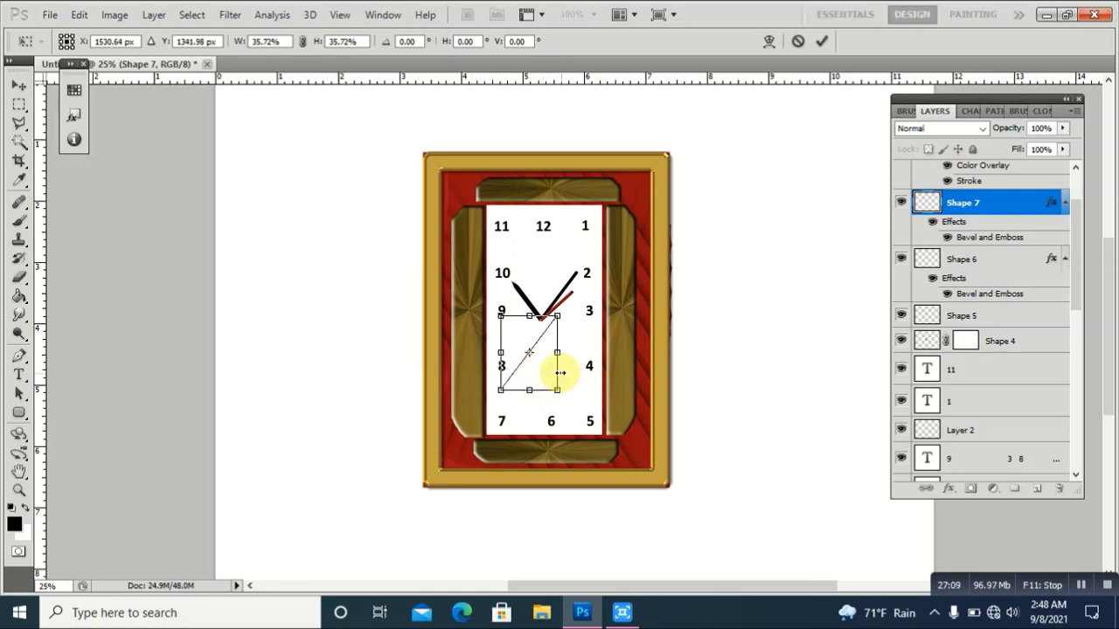
mouse_move(545, 360)
left_mouse_down()
mouse_move(532, 346)
mouse_move(537, 369)
left_mouse_up()
left_click_drag(486, 316, 468, 291)
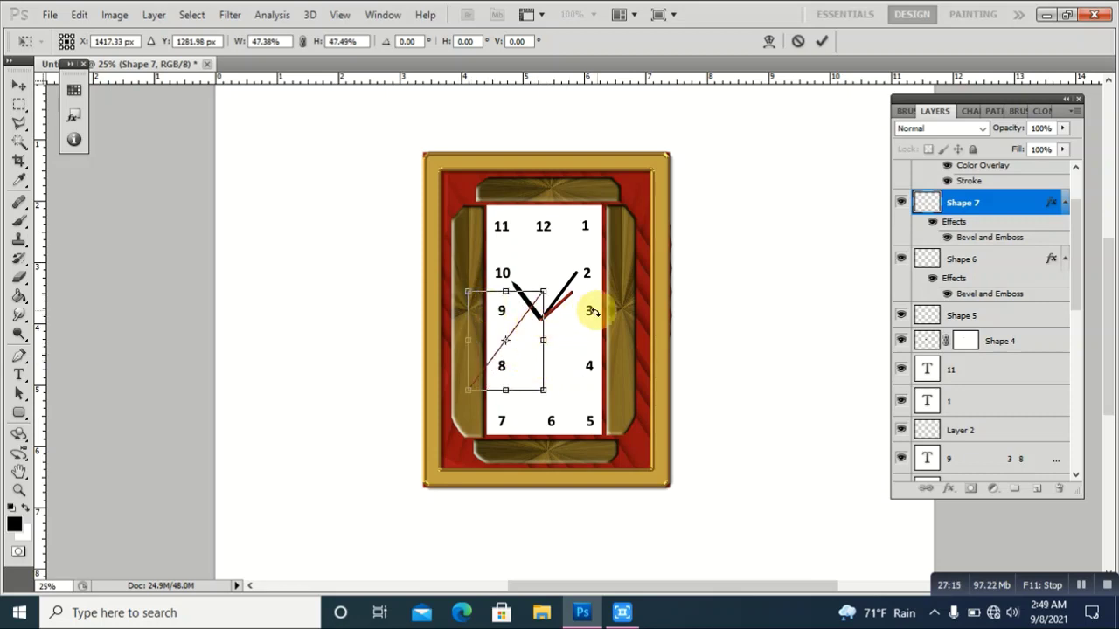
left_click(822, 42)
left_click(1060, 490)
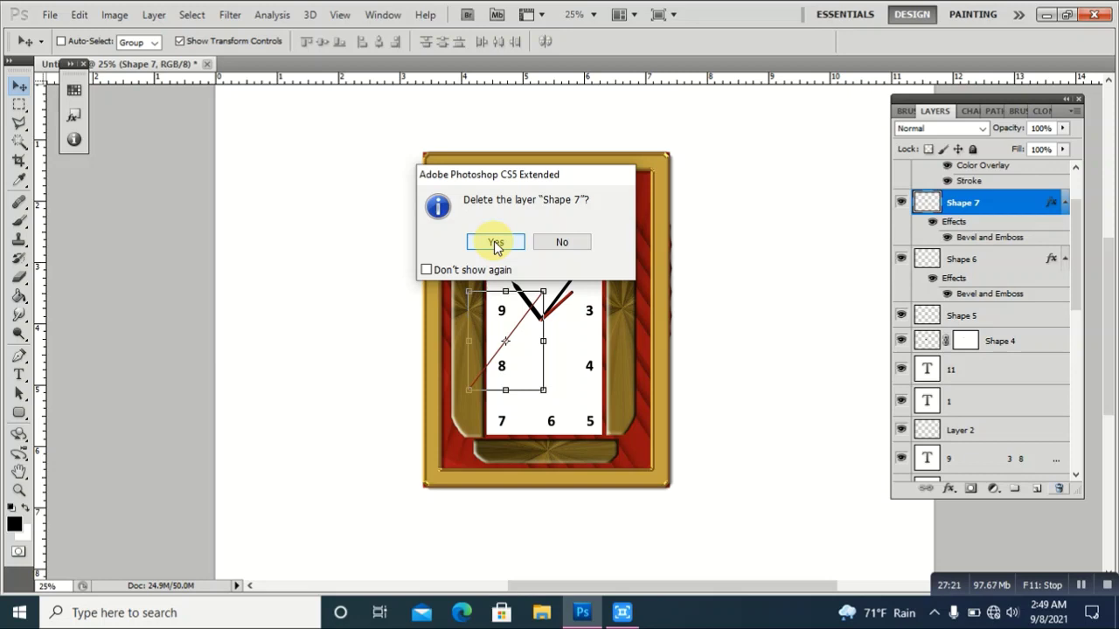
left_click(496, 243)
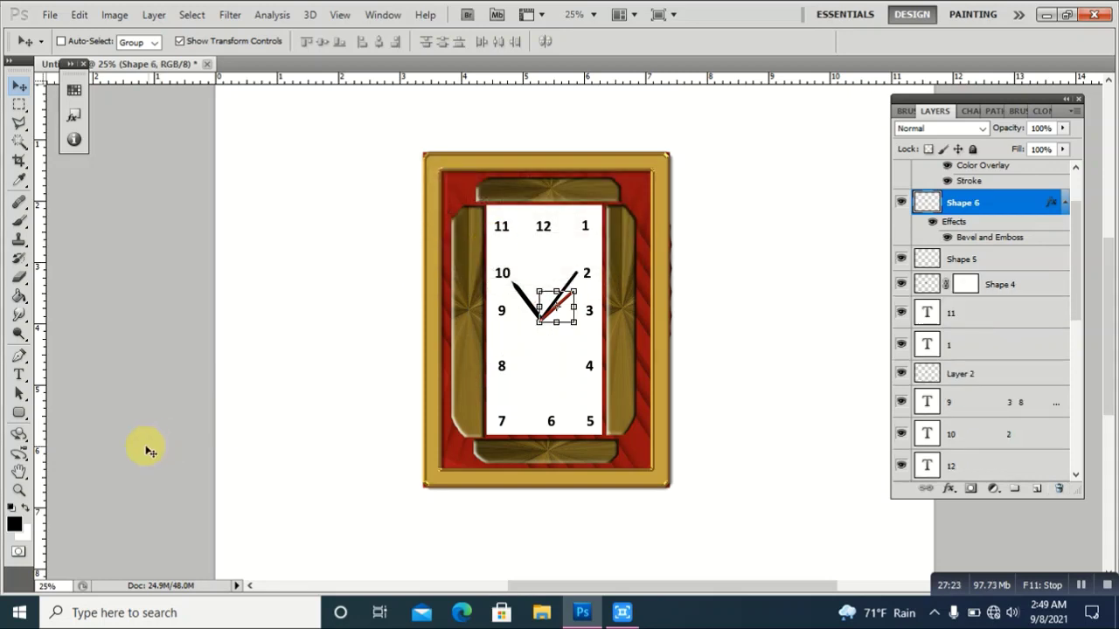
- Draw a thin vertical bar from beside the 9 down to the 7, filled dark red
left_click(19, 412)
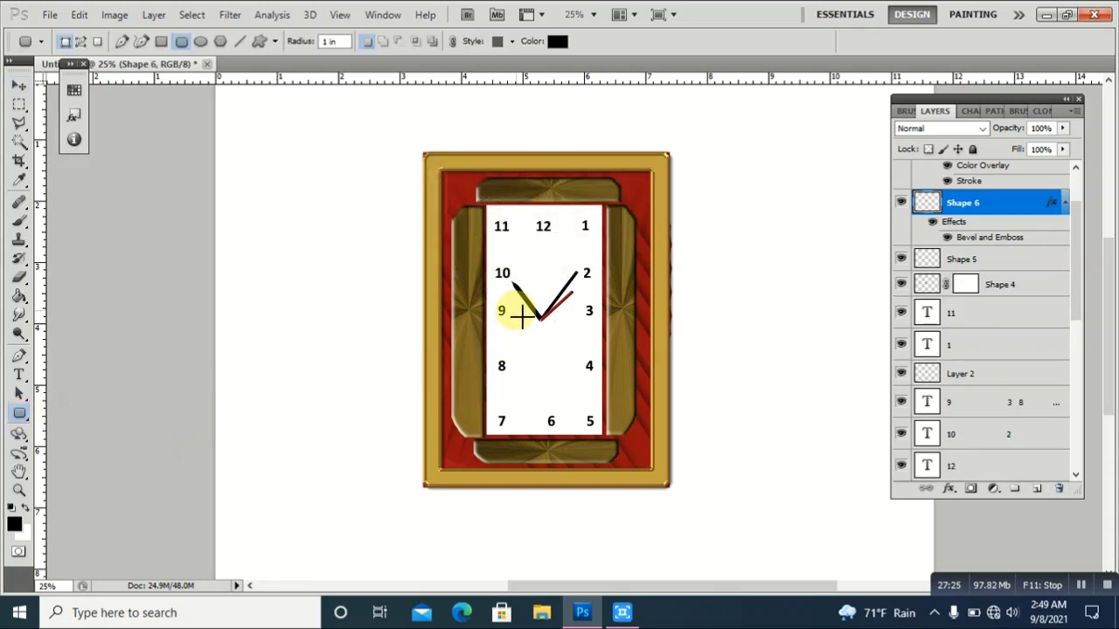
left_click_drag(516, 310, 519, 439)
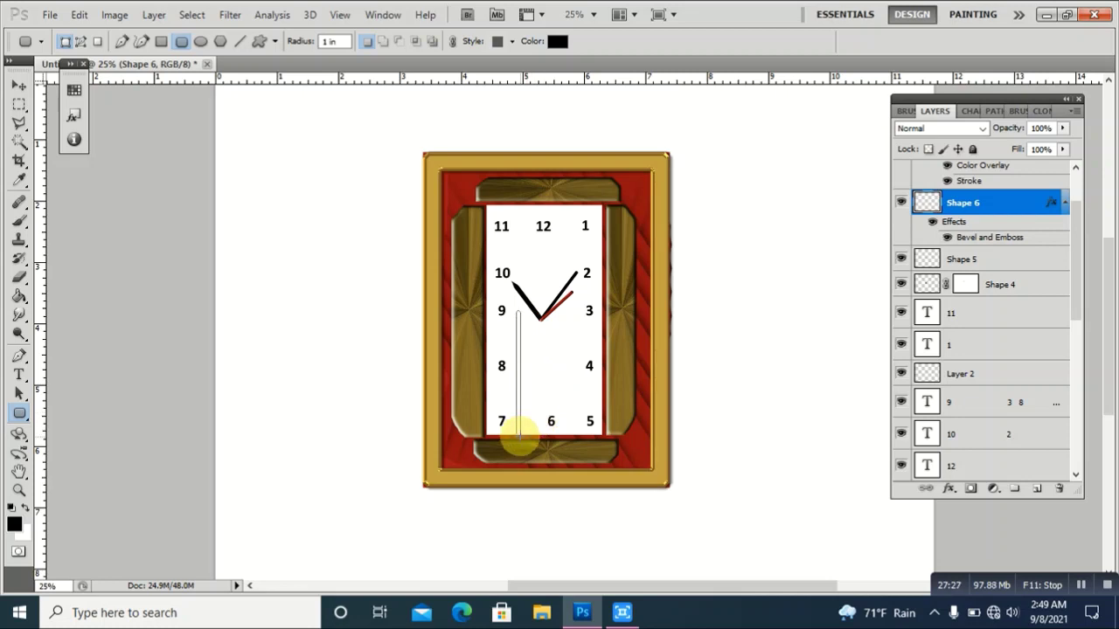
left_click_drag(519, 437, 519, 425)
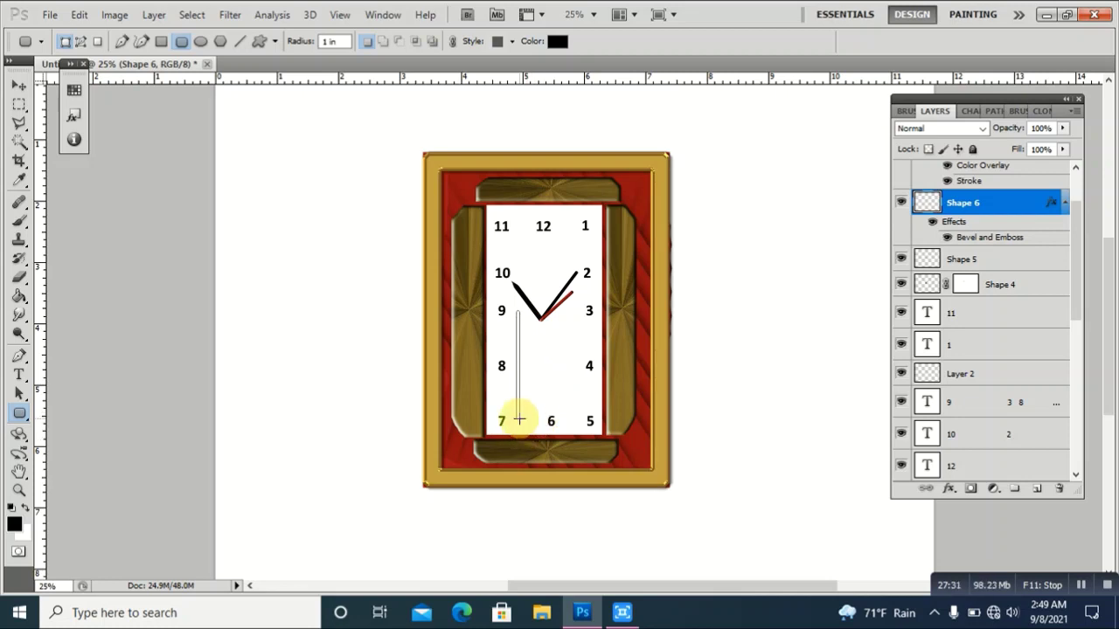
left_click_drag(519, 420, 520, 420)
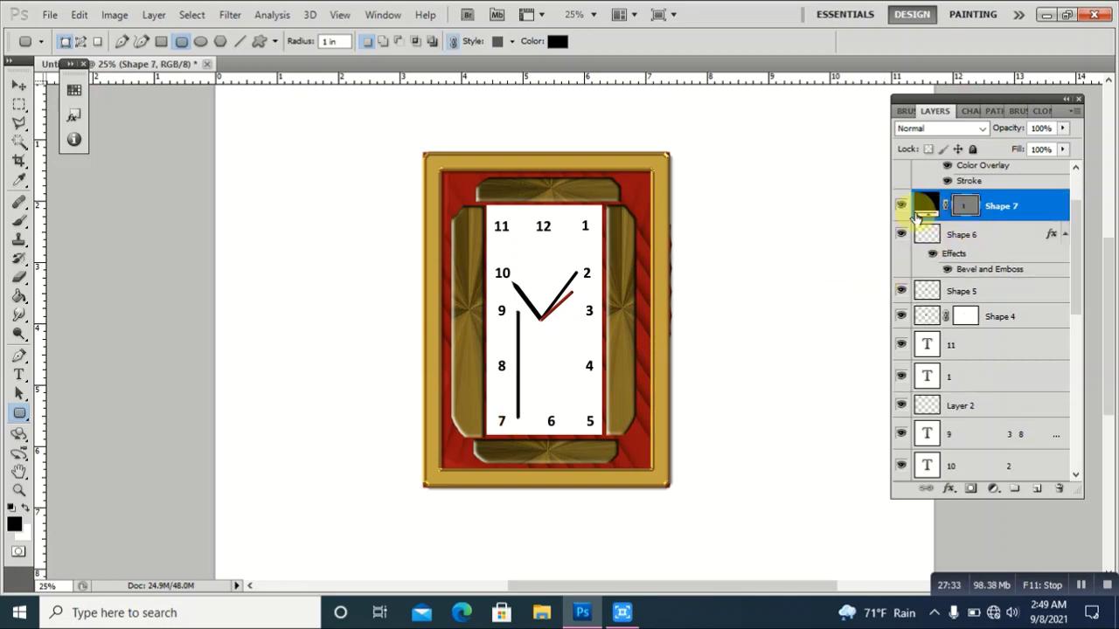
double_click(922, 207)
left_click(645, 187)
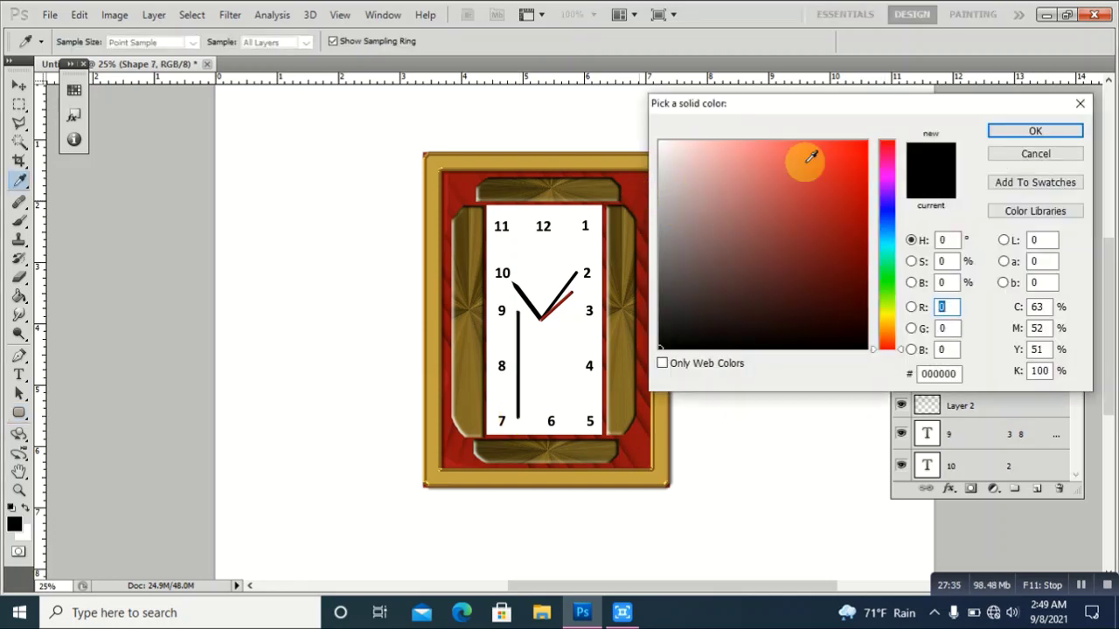
left_click(1035, 130)
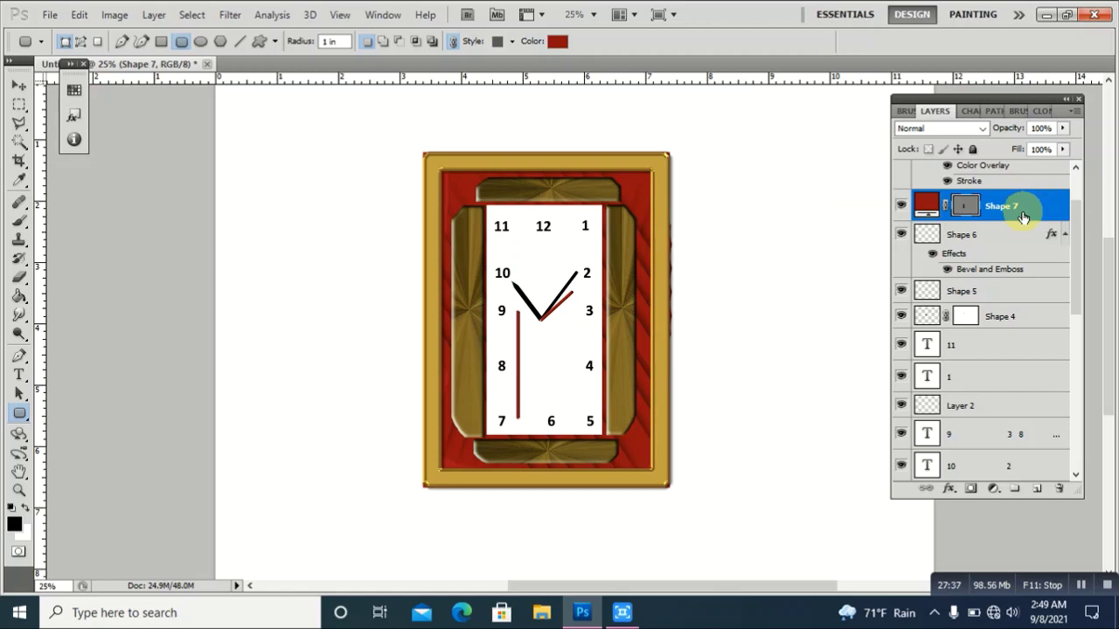
- Rasterize the new Shape 7 layer and apply Bevel and Emboss to it
right_click(1020, 205)
left_click(909, 340)
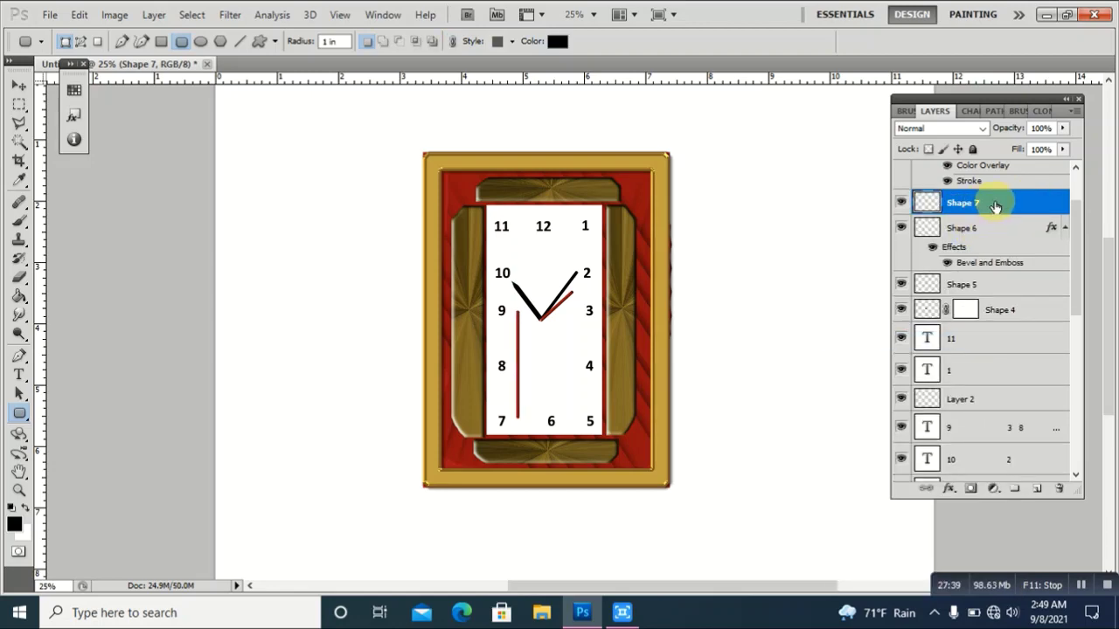
double_click(984, 214)
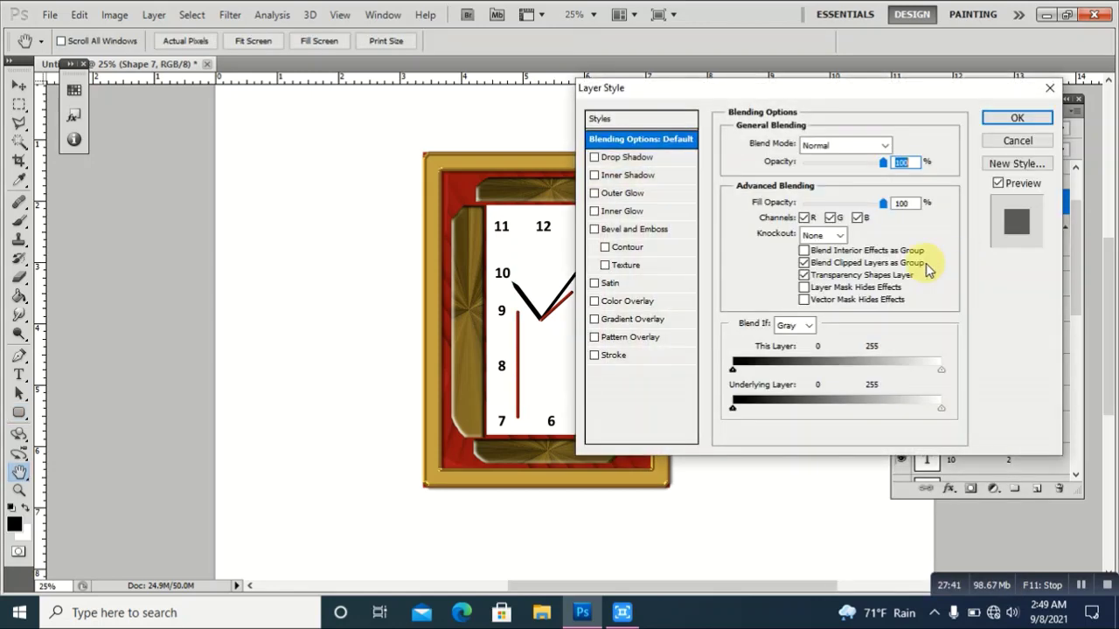
left_click(633, 229)
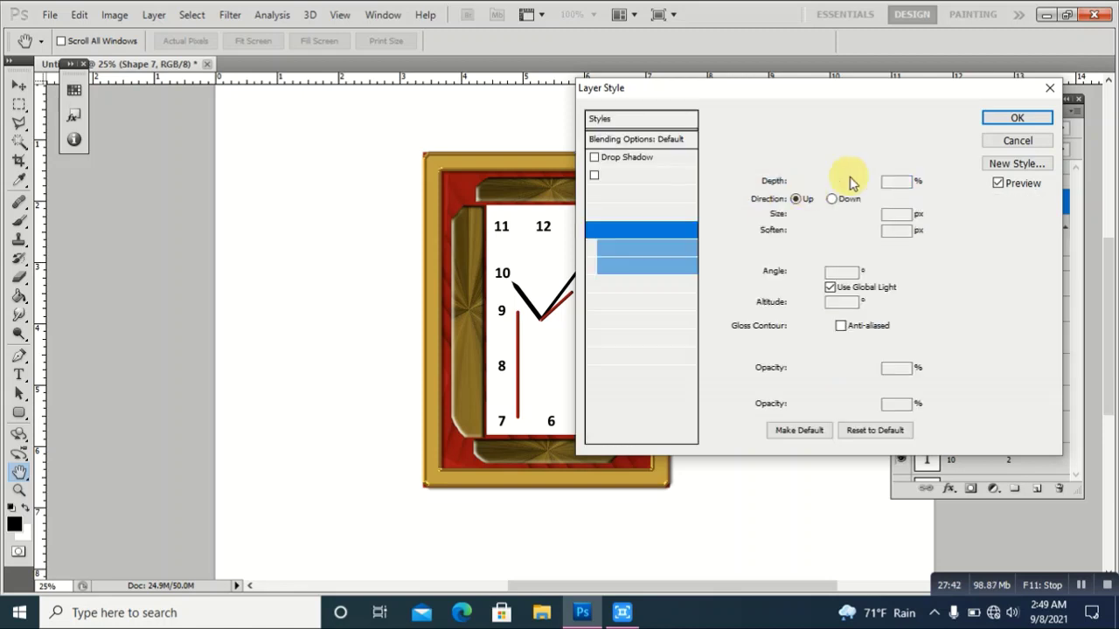
left_click(1014, 120)
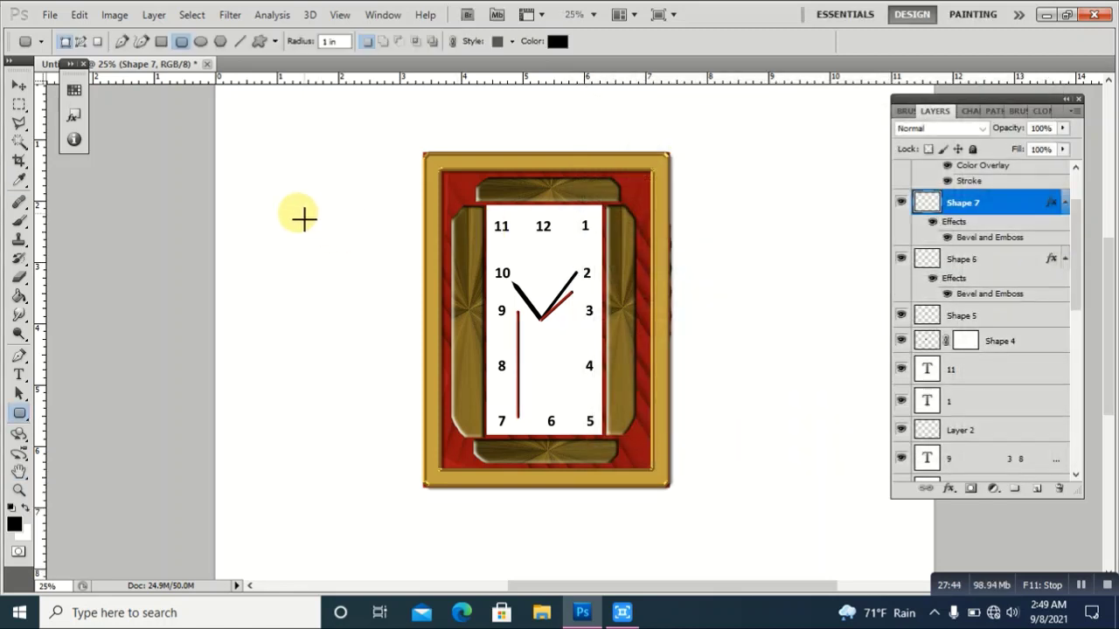
- Rotate the red Shape 7 bar diagonally through the centre toward the 8
left_click(19, 85)
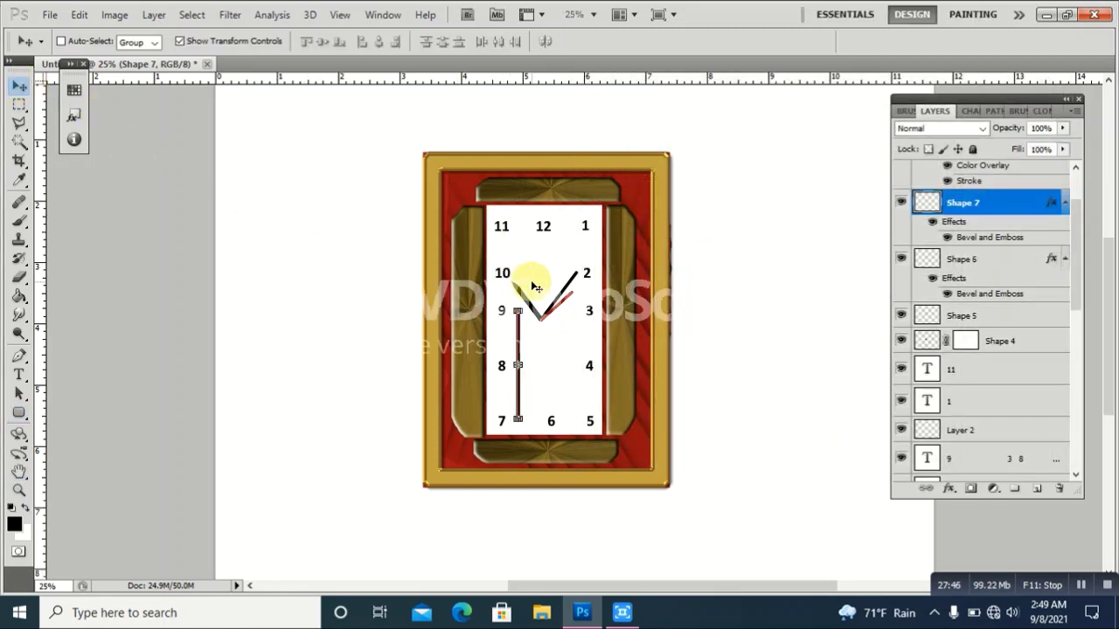
mouse_move(529, 295)
left_mouse_down()
mouse_move(563, 312)
mouse_move(537, 341)
mouse_move(530, 333)
left_mouse_up()
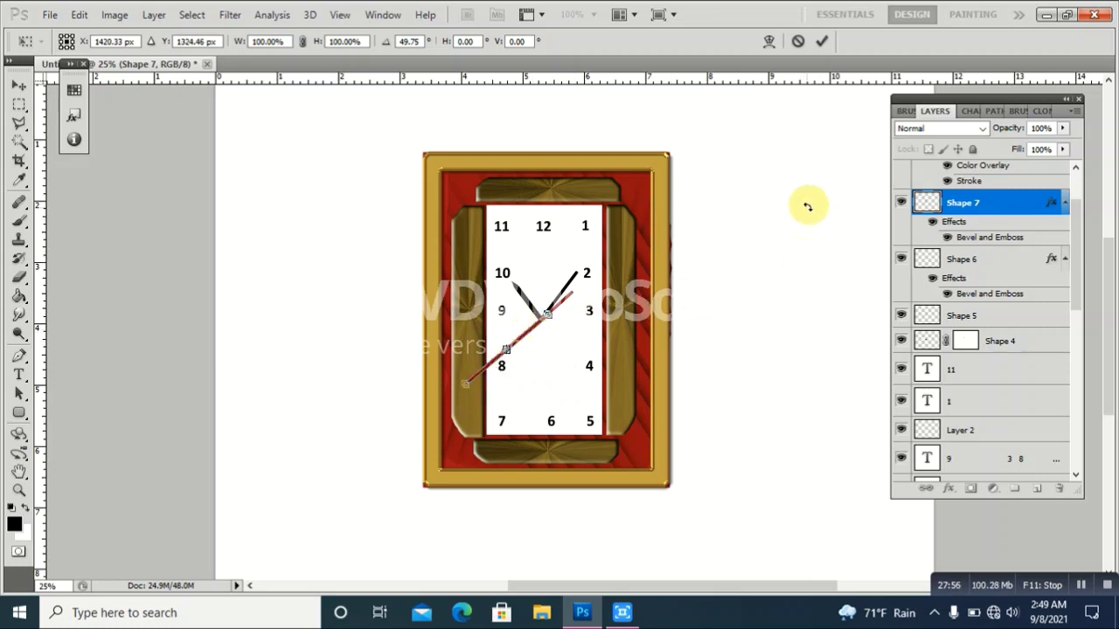
left_click(822, 41)
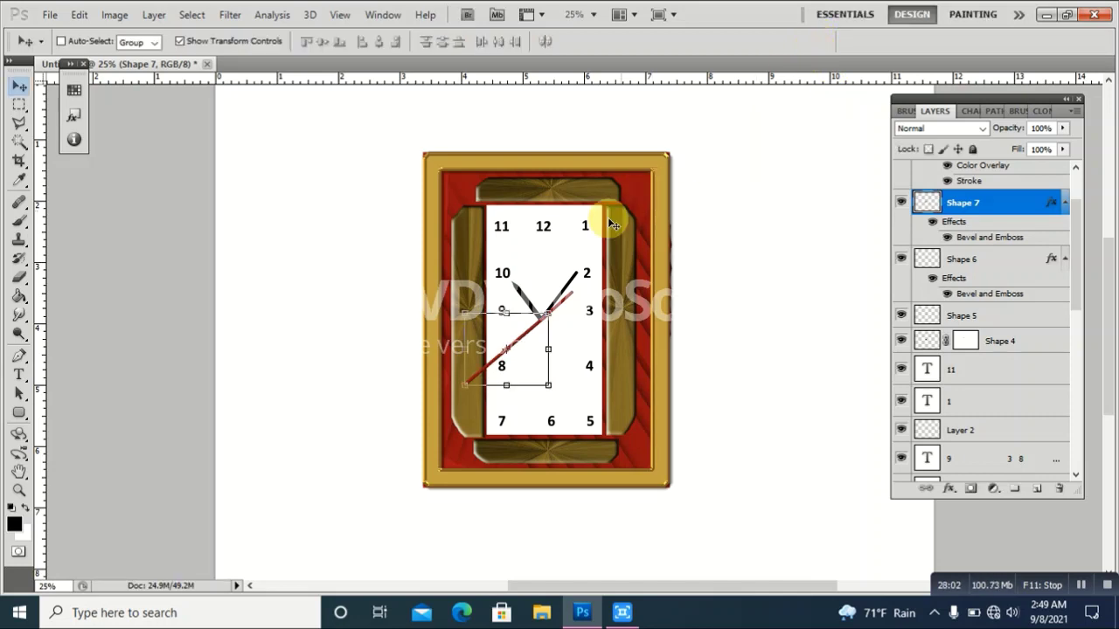
- Re-angle the Shape 6 hand near the 2 and nudge it down two pixels
left_click(949, 260)
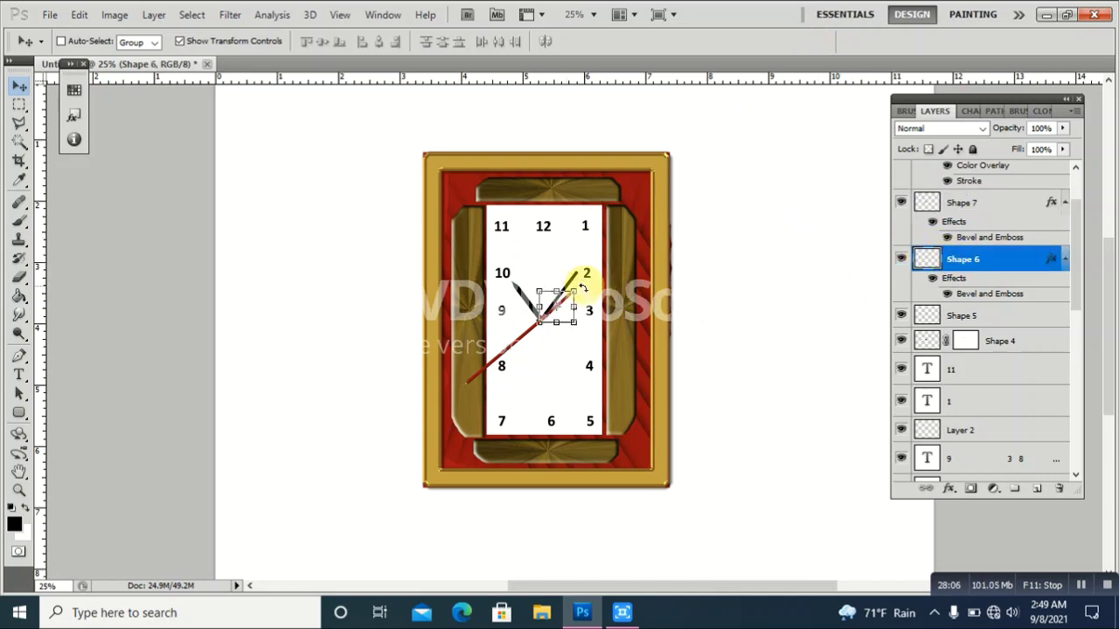
left_click_drag(584, 288, 584, 281)
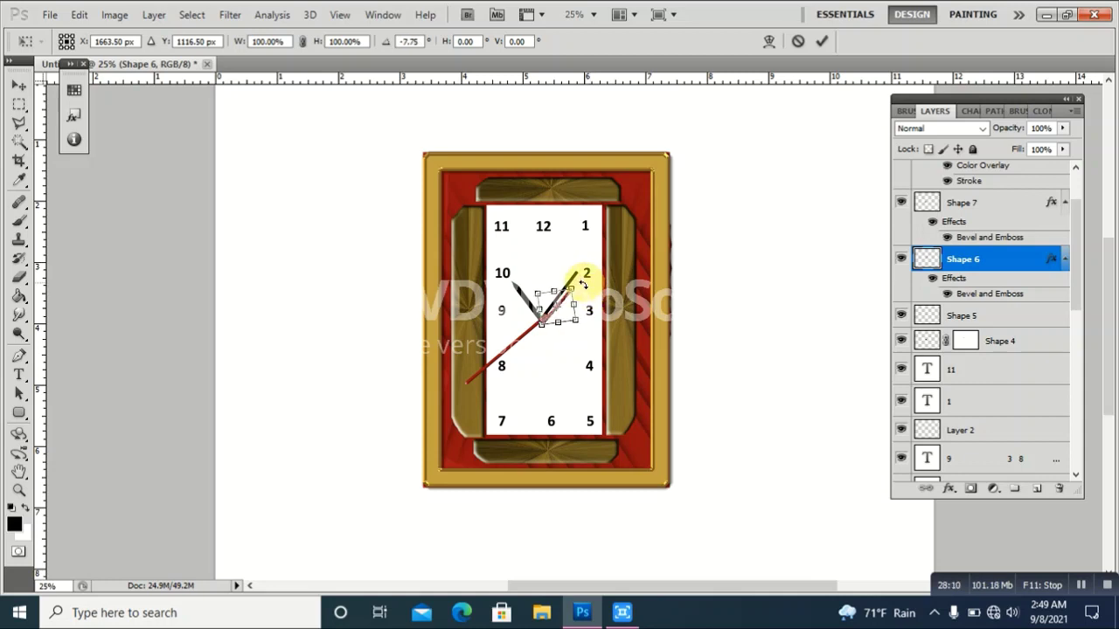
left_click_drag(583, 288, 584, 292)
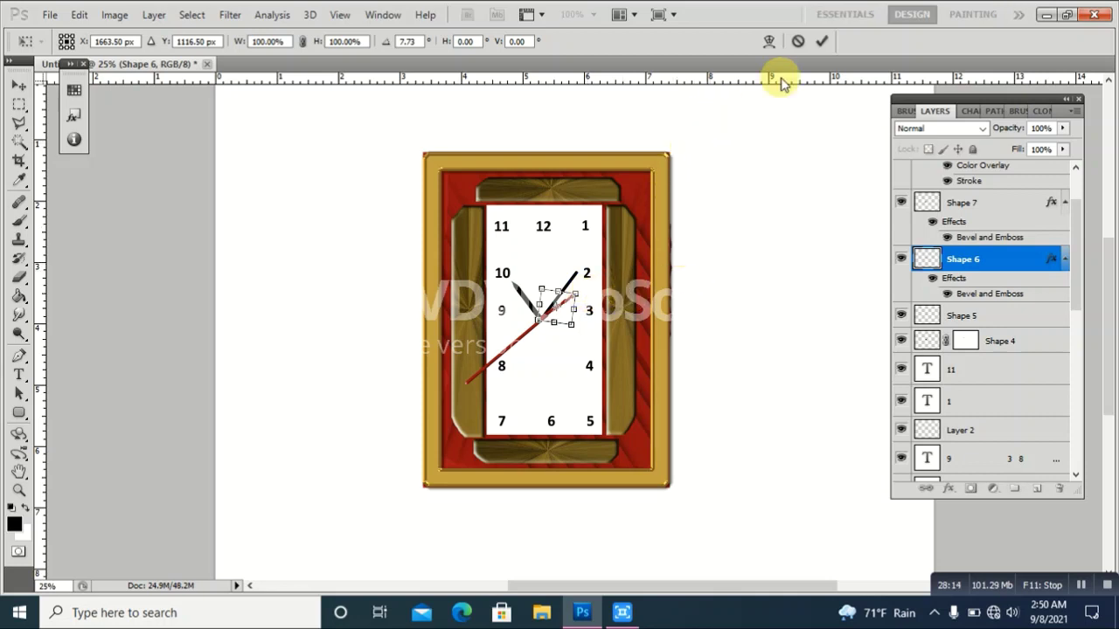
left_click(823, 42)
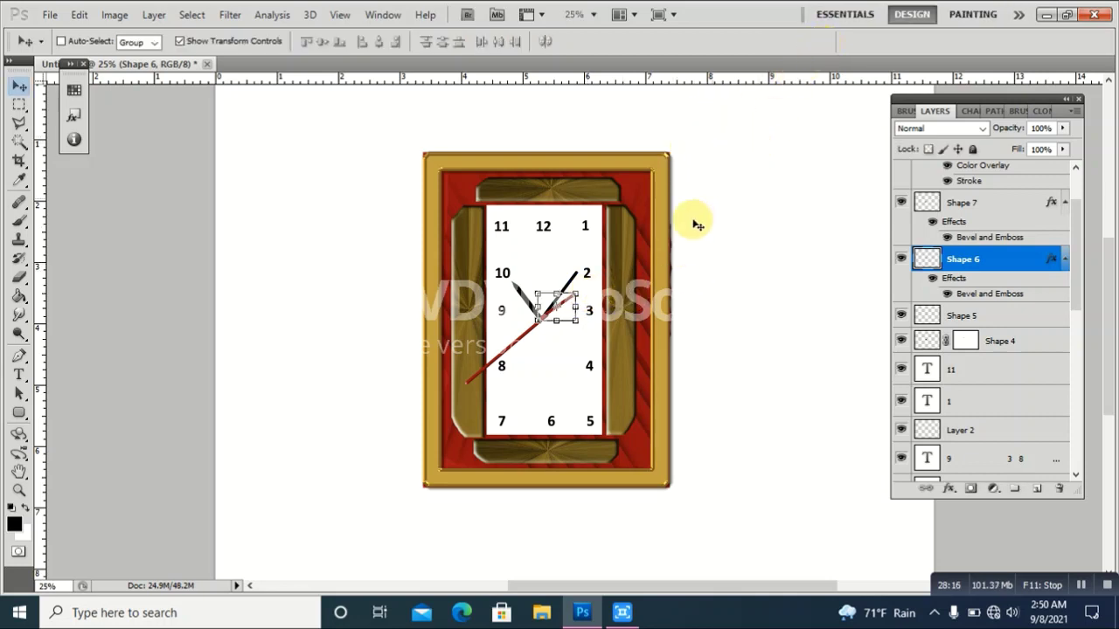
key("Down")
key("Down")
key("Down")
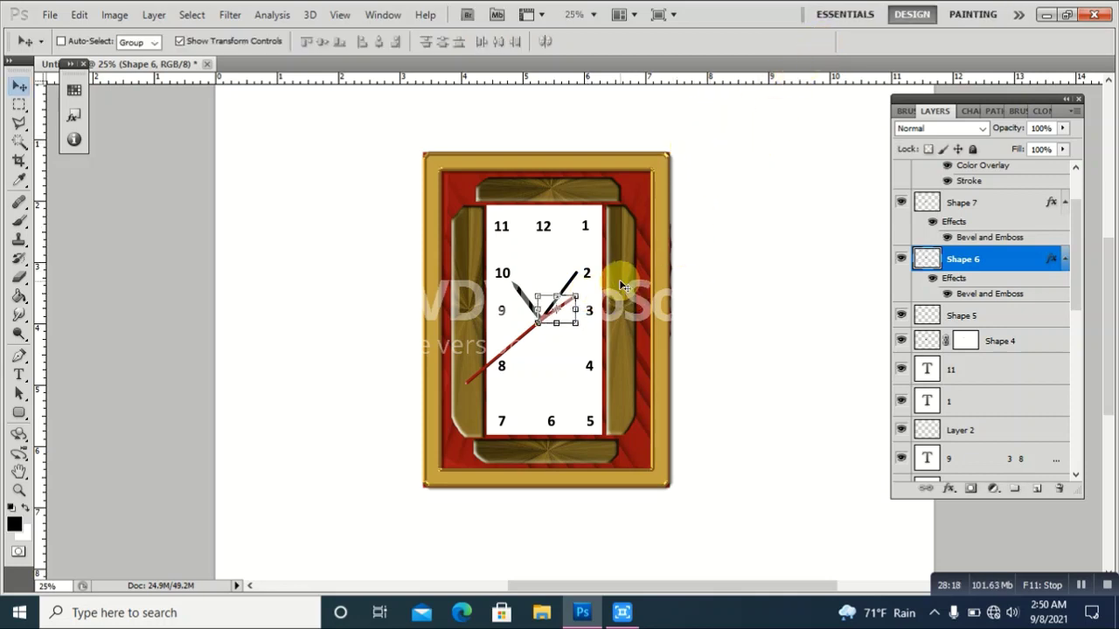
key("Down")
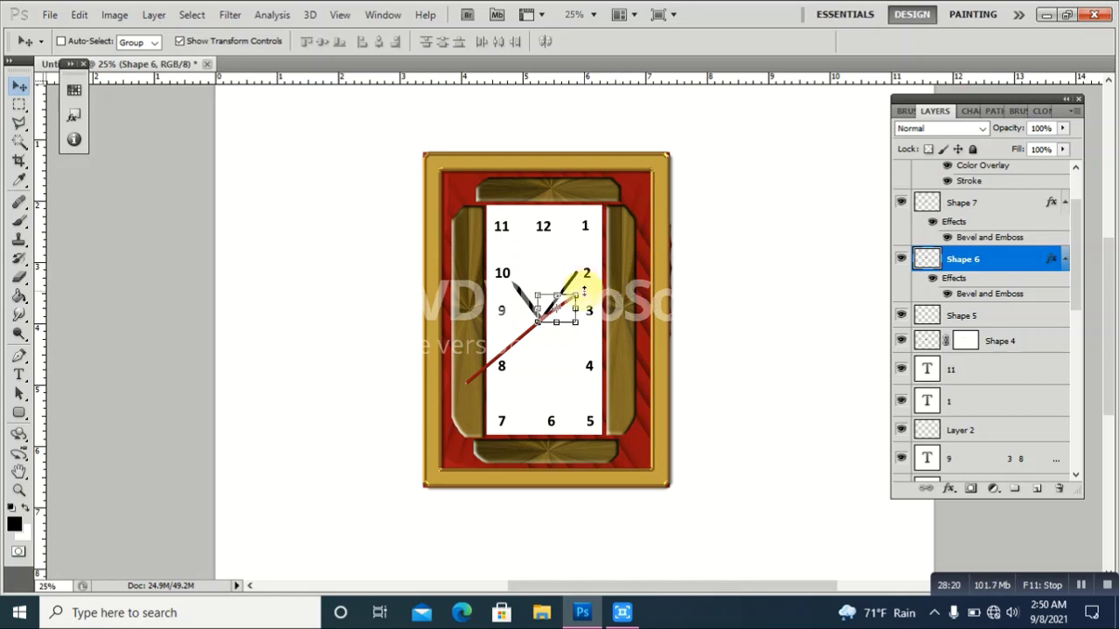
left_click(580, 295)
left_click_drag(583, 291, 581, 290)
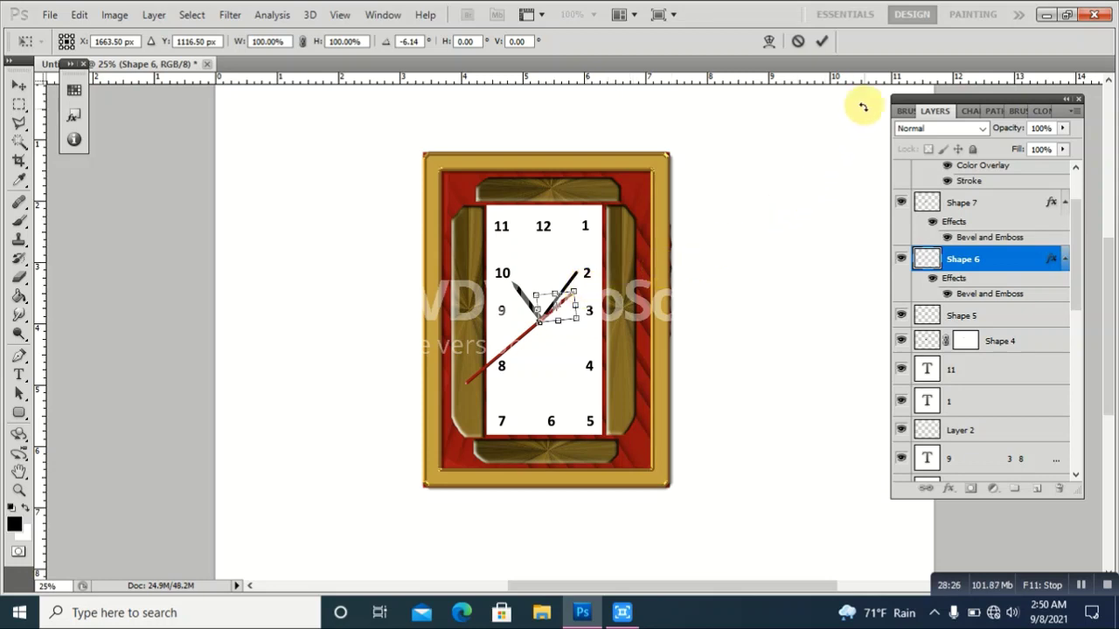
left_click(822, 41)
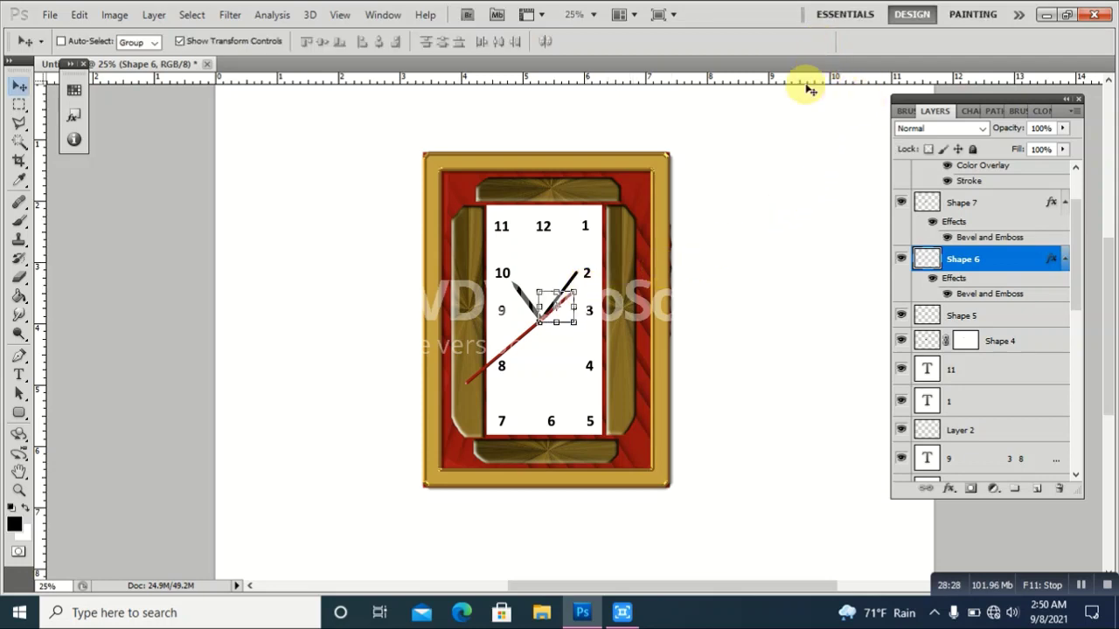
left_click(953, 207)
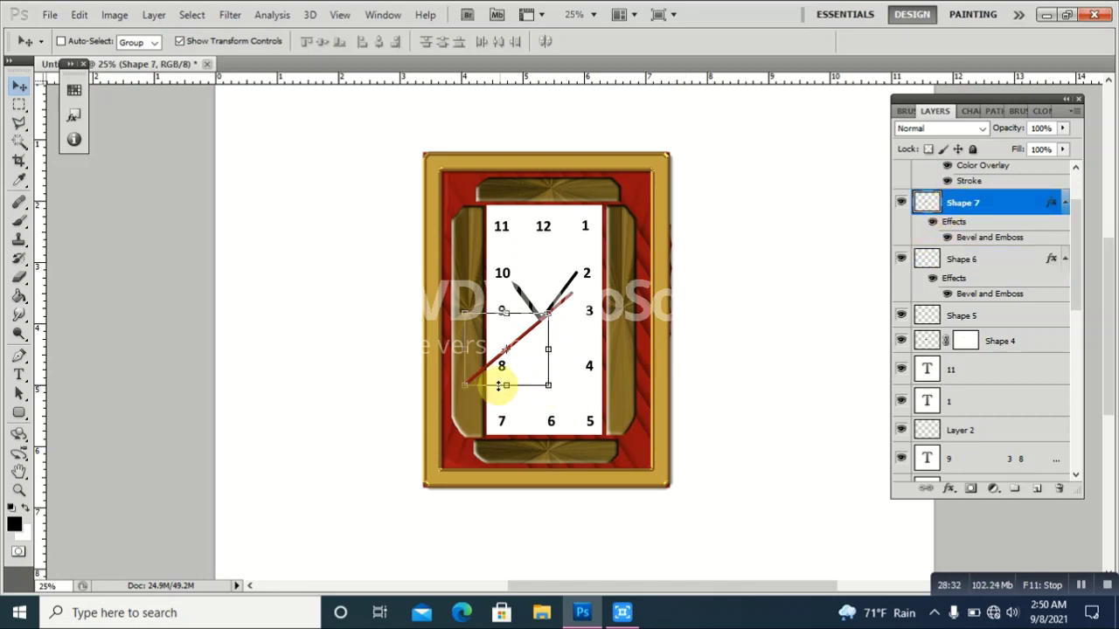
- Scale the red Shape 7 hand to 73% toward the centre and tilt it slightly
left_click(469, 385)
left_click_drag(469, 386, 494, 369)
key("ctrl+z")
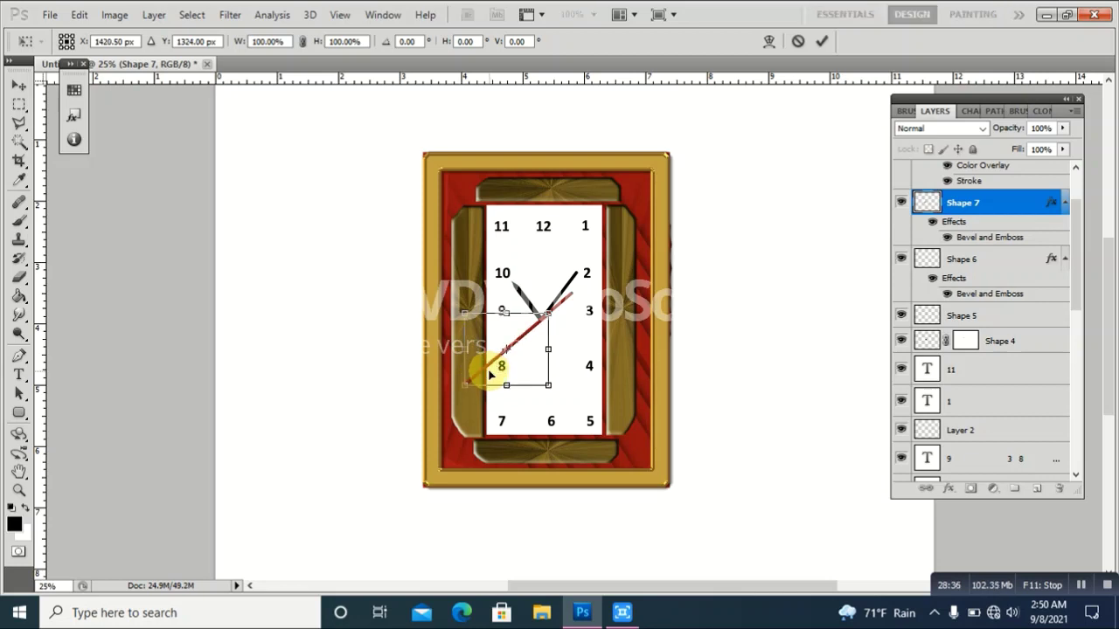
left_click(822, 42)
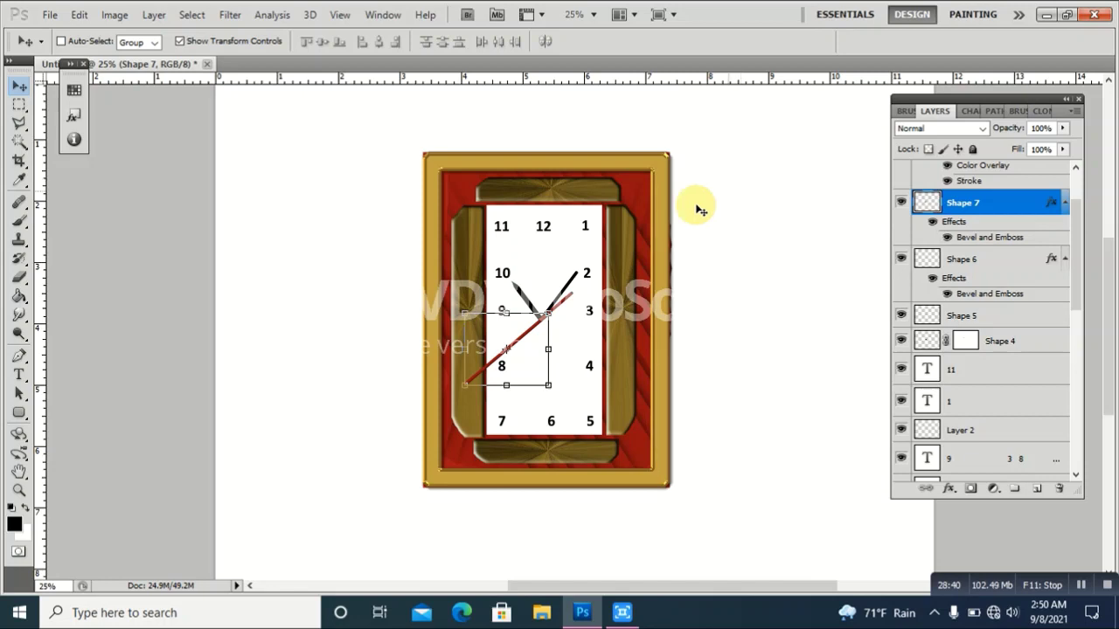
left_click(465, 386)
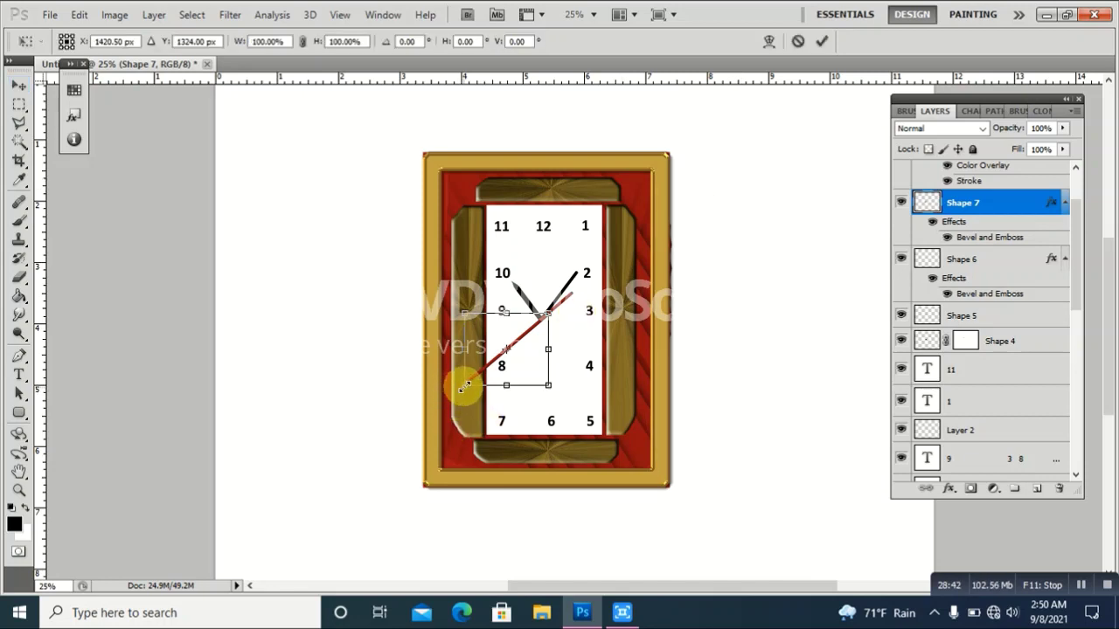
left_click_drag(464, 385, 488, 365)
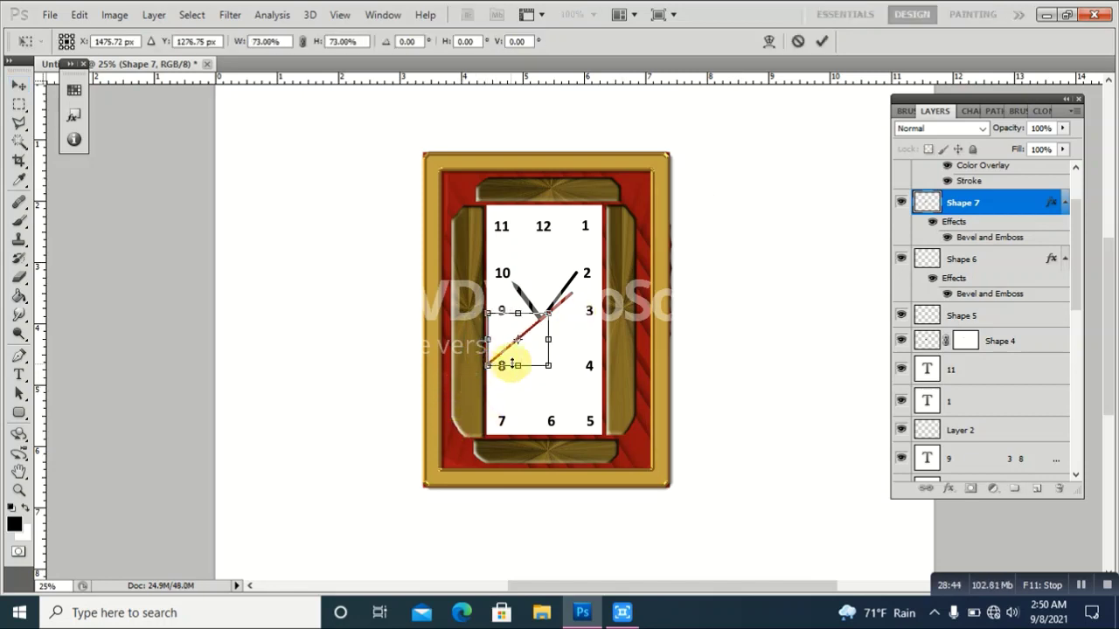
left_click_drag(558, 376, 556, 378)
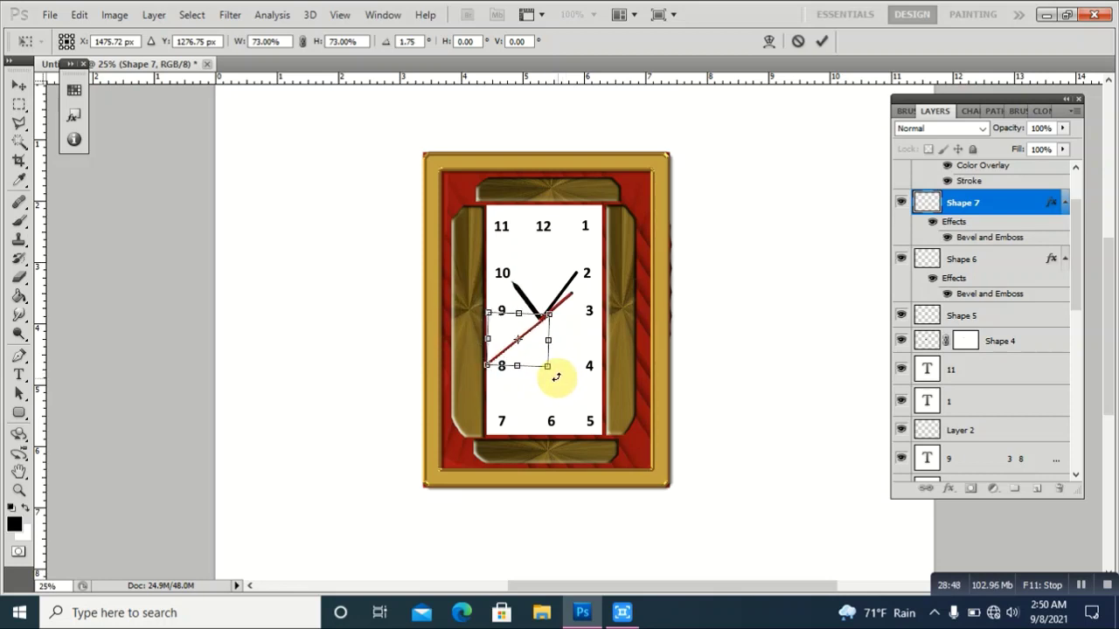
left_click(823, 41)
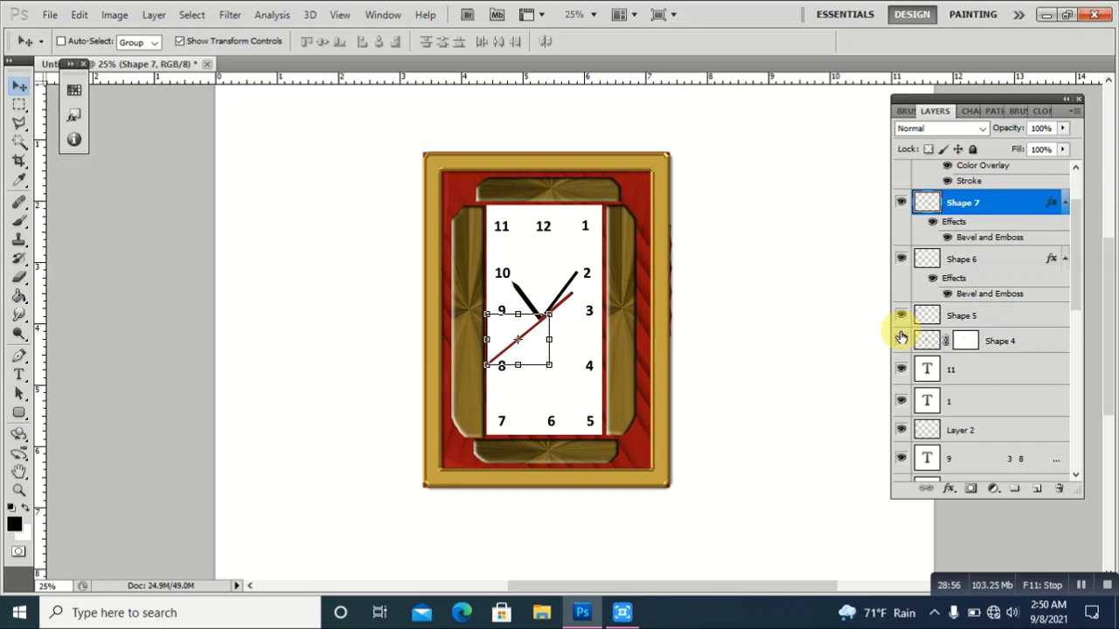
- Show the Shape 5 hand and add an empty Layer 3 above it
left_click(901, 316)
left_click(1000, 342)
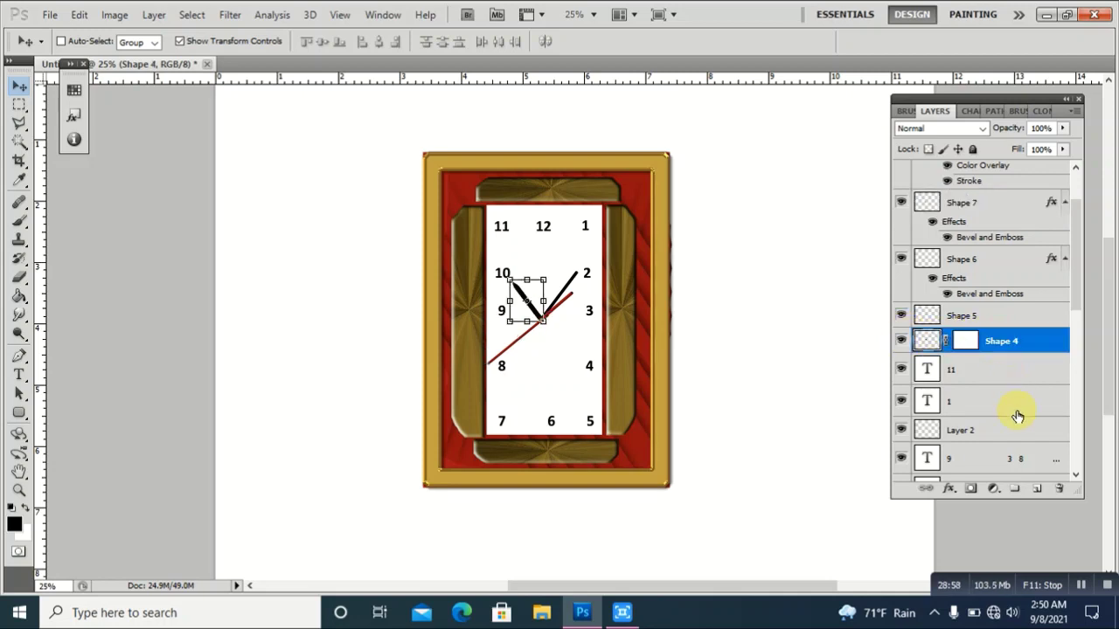
left_click(989, 318)
left_click(1038, 491)
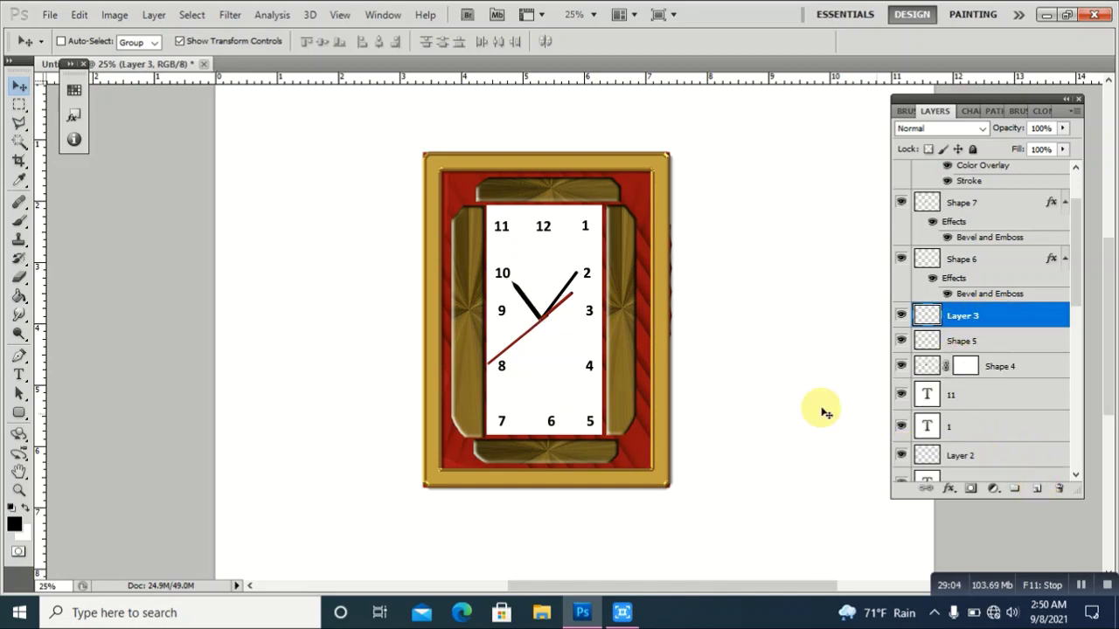
- Set a 25 px hard round brush for the black centre hub dot
left_click(23, 217)
left_click(84, 42)
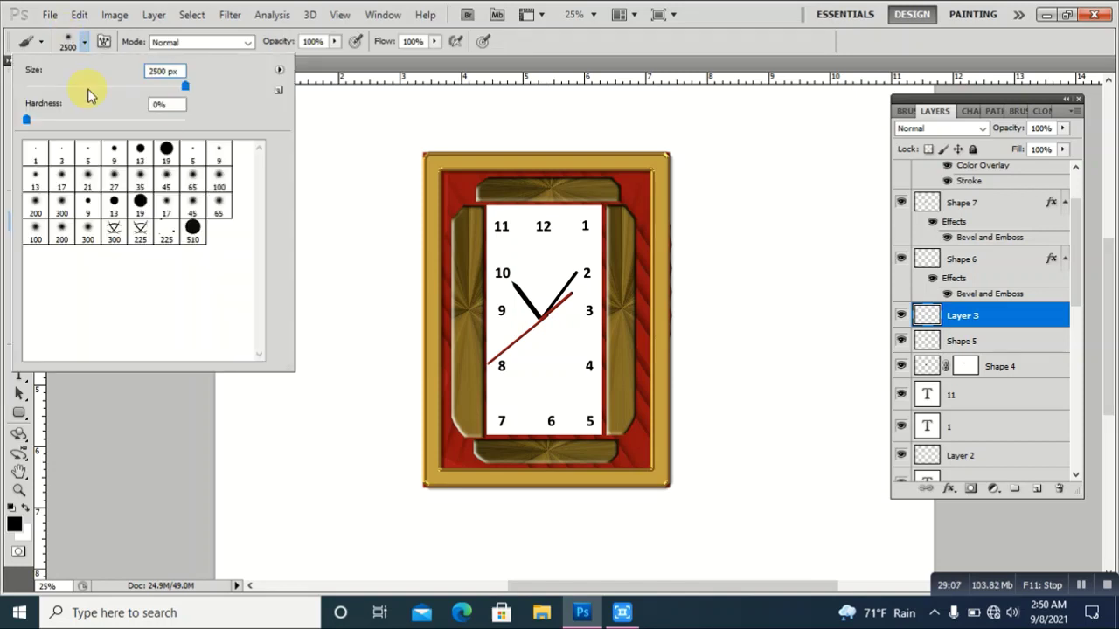
left_click(143, 151)
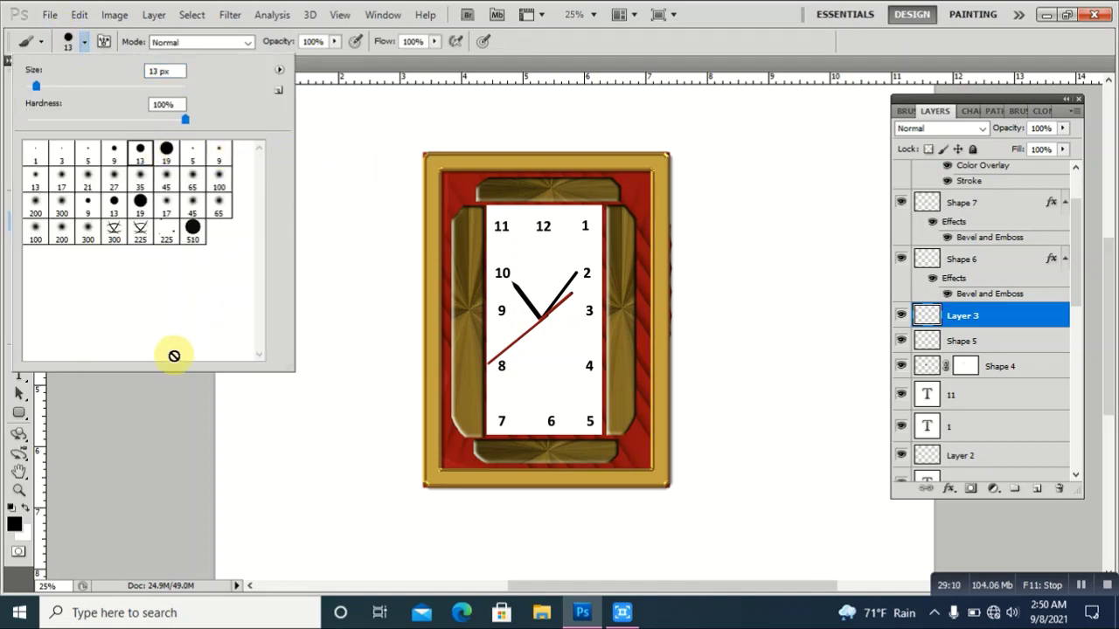
left_click(156, 423)
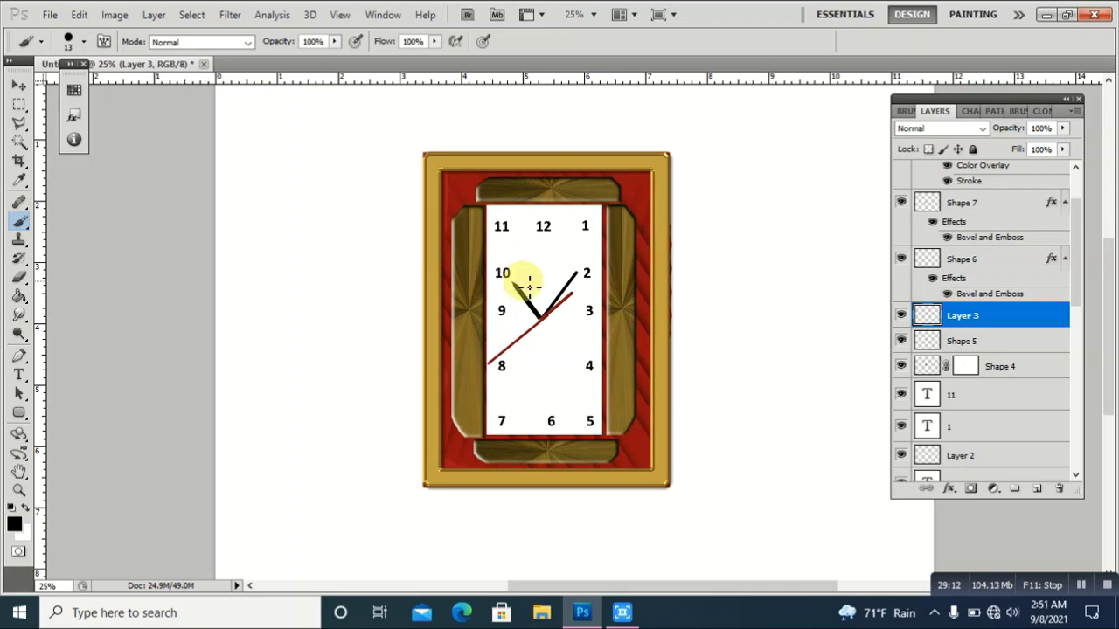
key("bracketright")
- Select the Shape 7 layer and add an empty Layer 4 above it
left_click(19, 84)
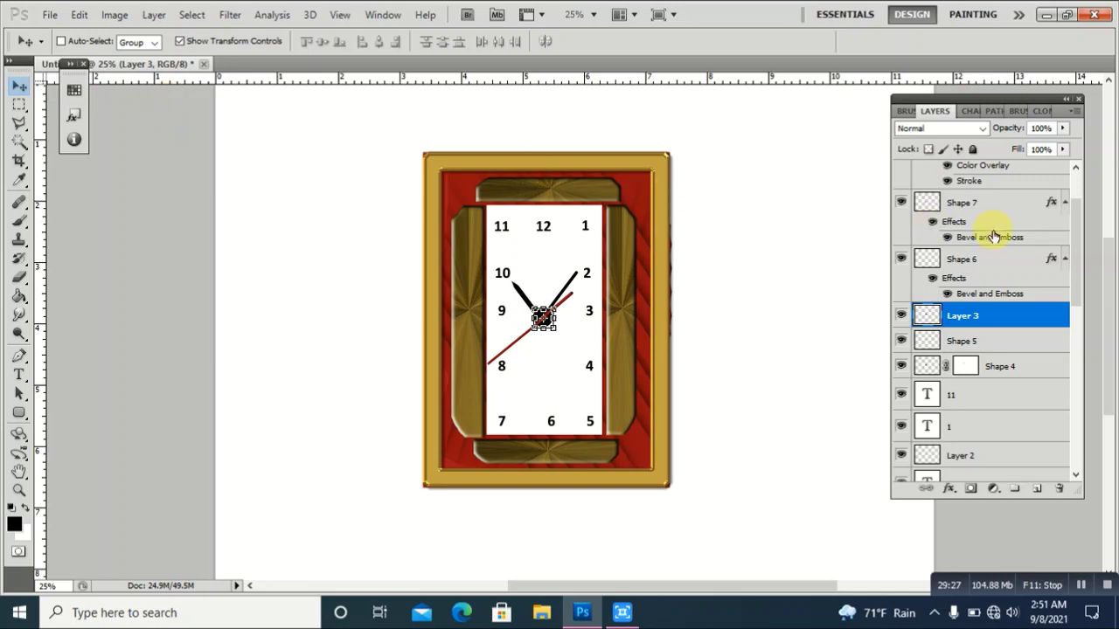
scroll(986, 246, "up", 2)
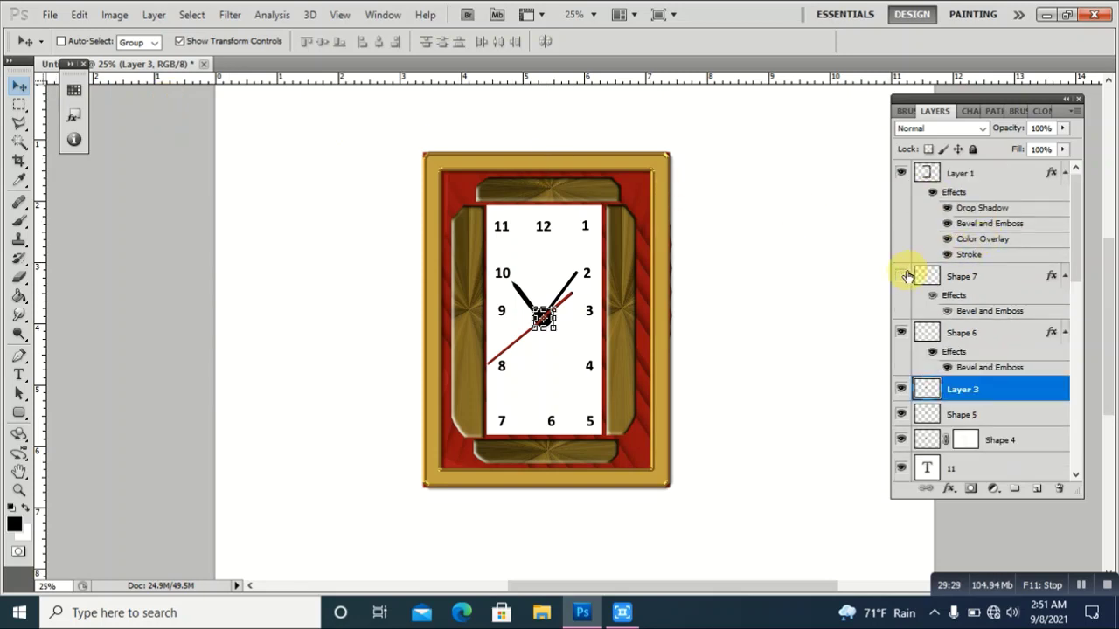
left_click(969, 276)
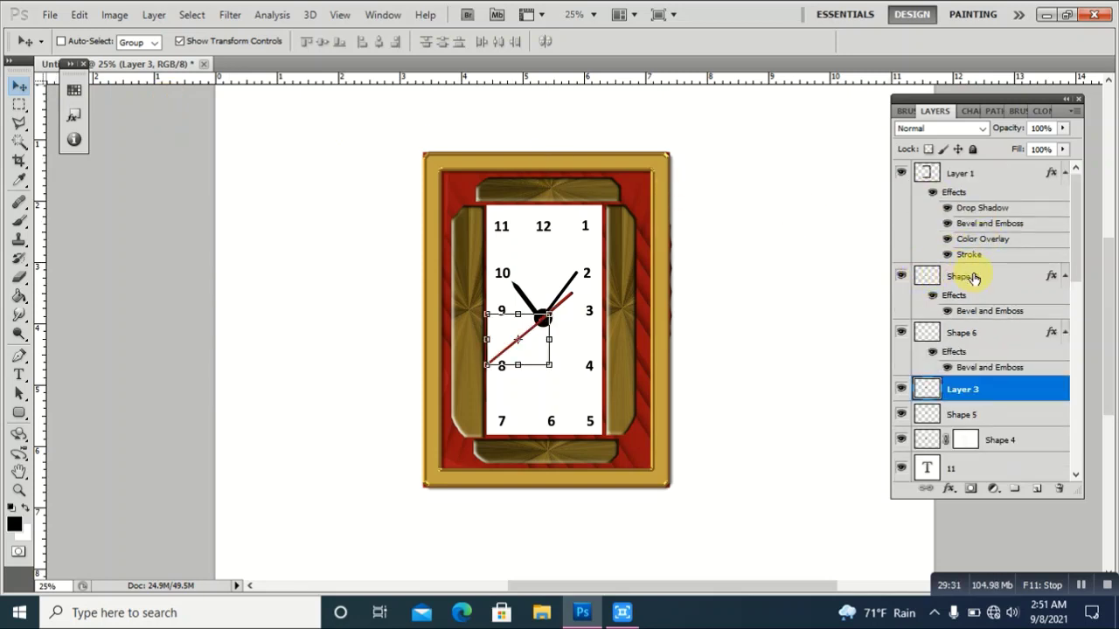
left_click(1036, 489)
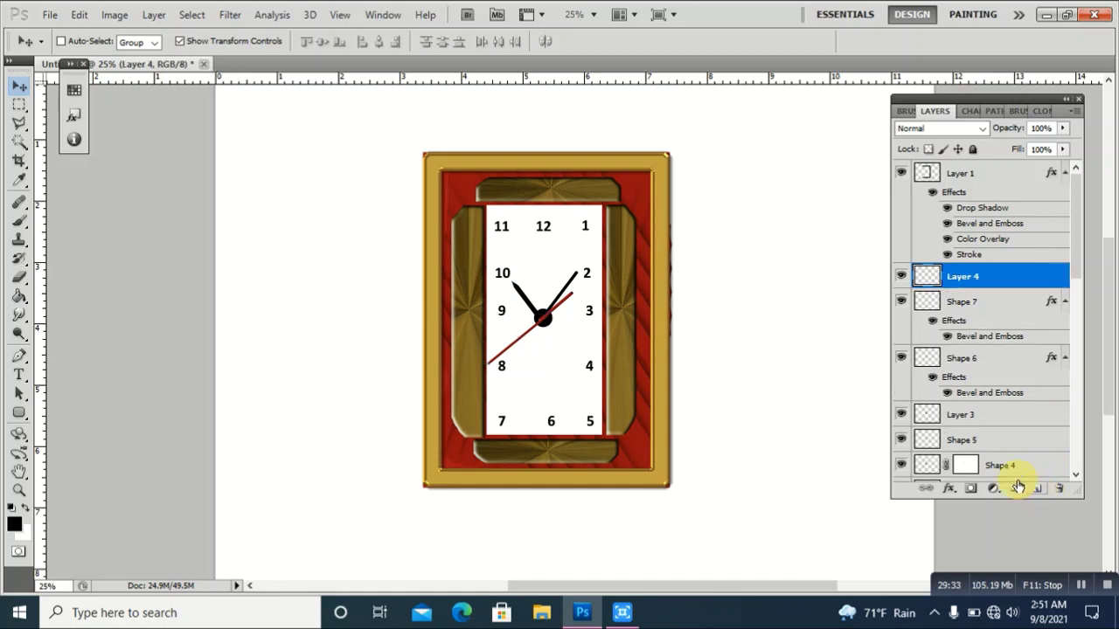
- Sample the frame's dark red (921111) and paint a cap dot over the centre on Layer 4
left_click(19, 221)
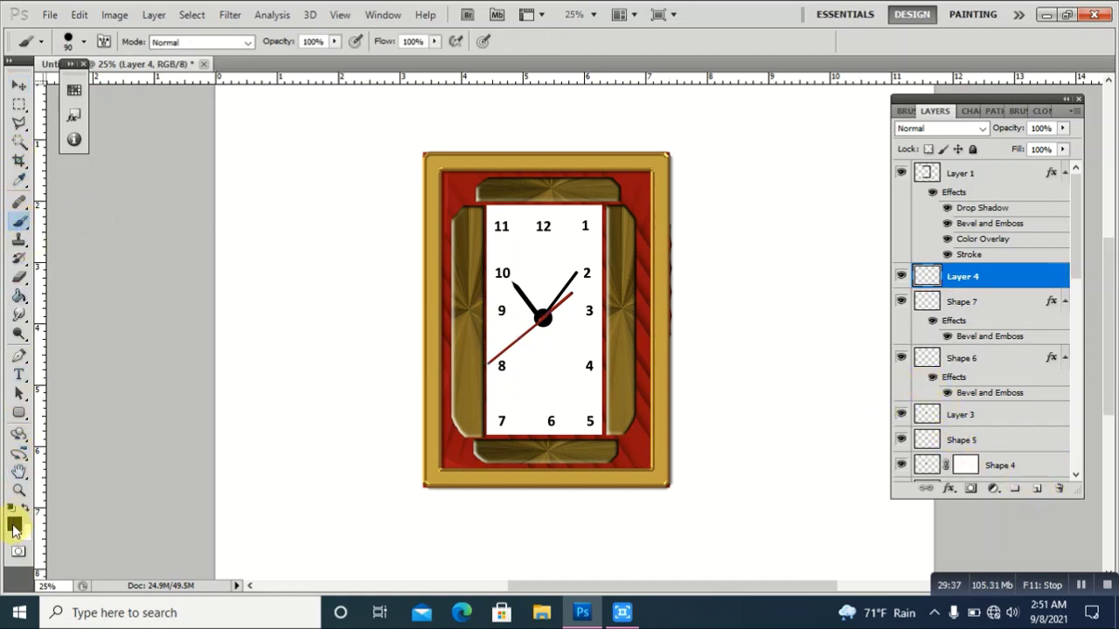
left_click(13, 525)
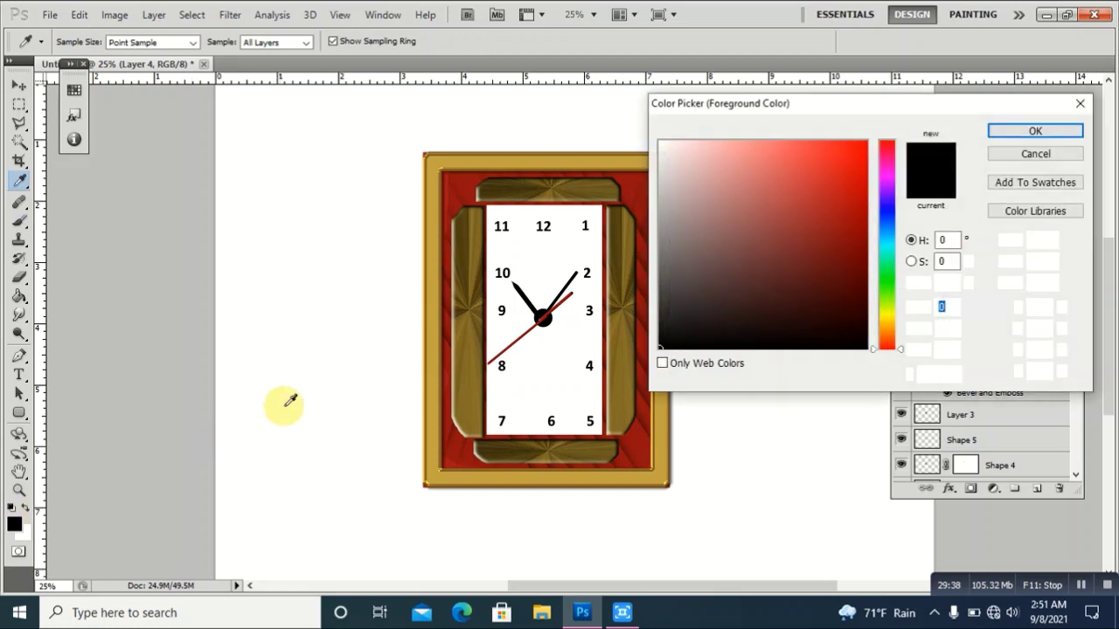
left_click(448, 343)
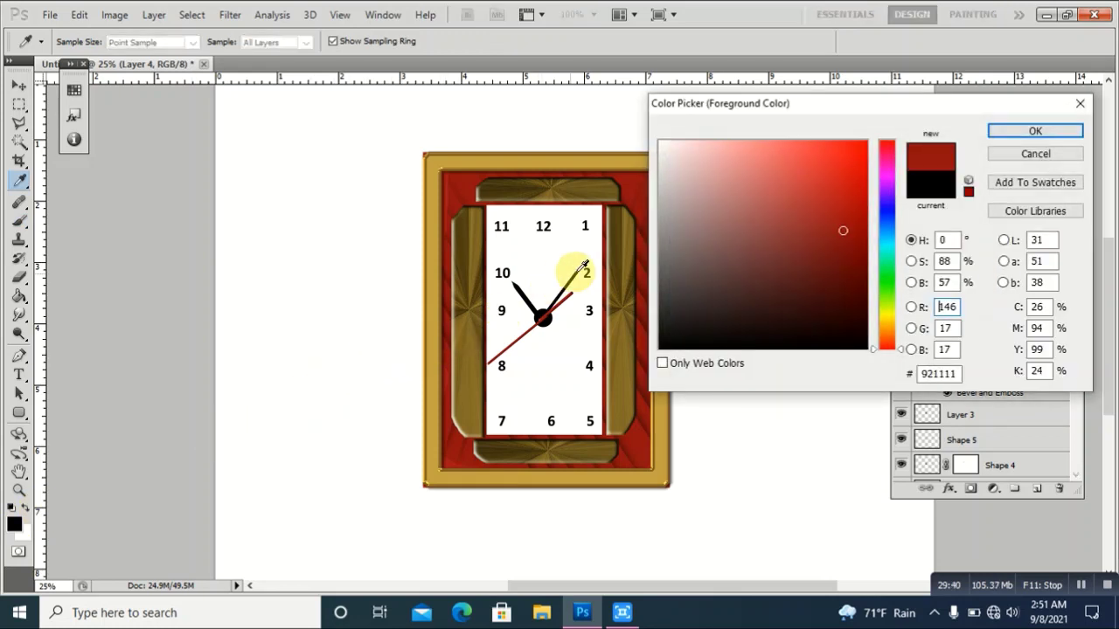
left_click(995, 131)
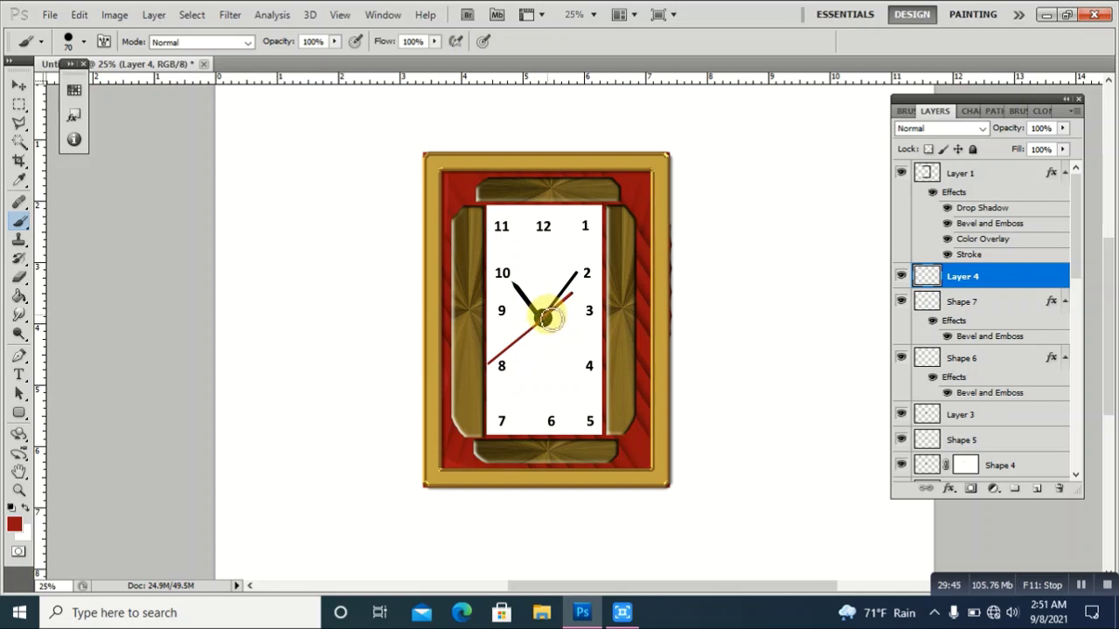
left_click(542, 320)
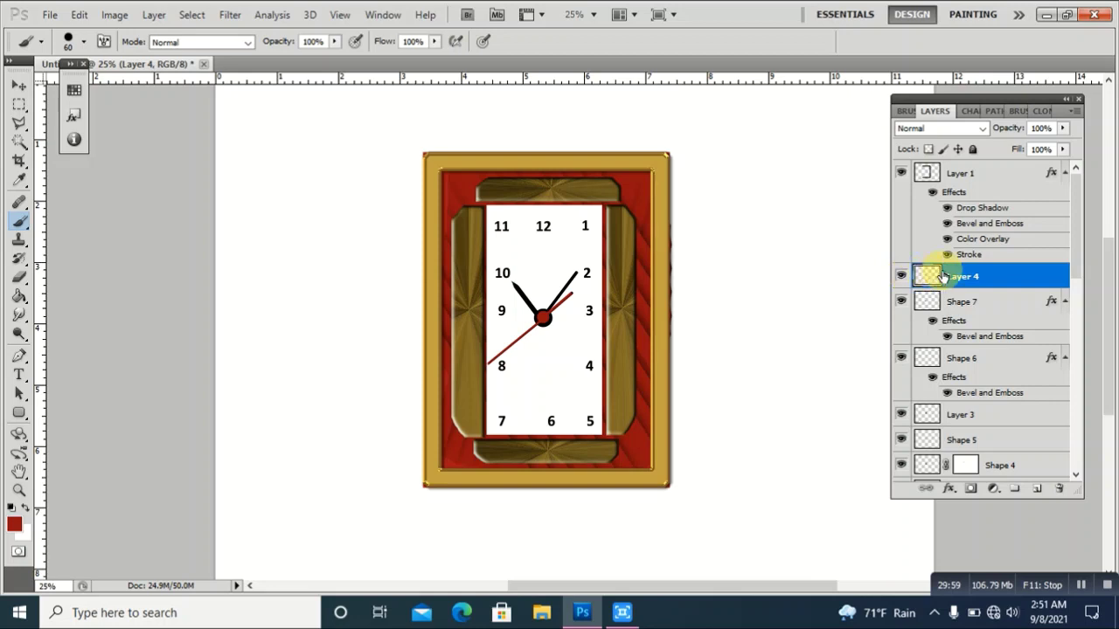
scroll(944, 271, "down", 2)
scroll(956, 262, "down", 2)
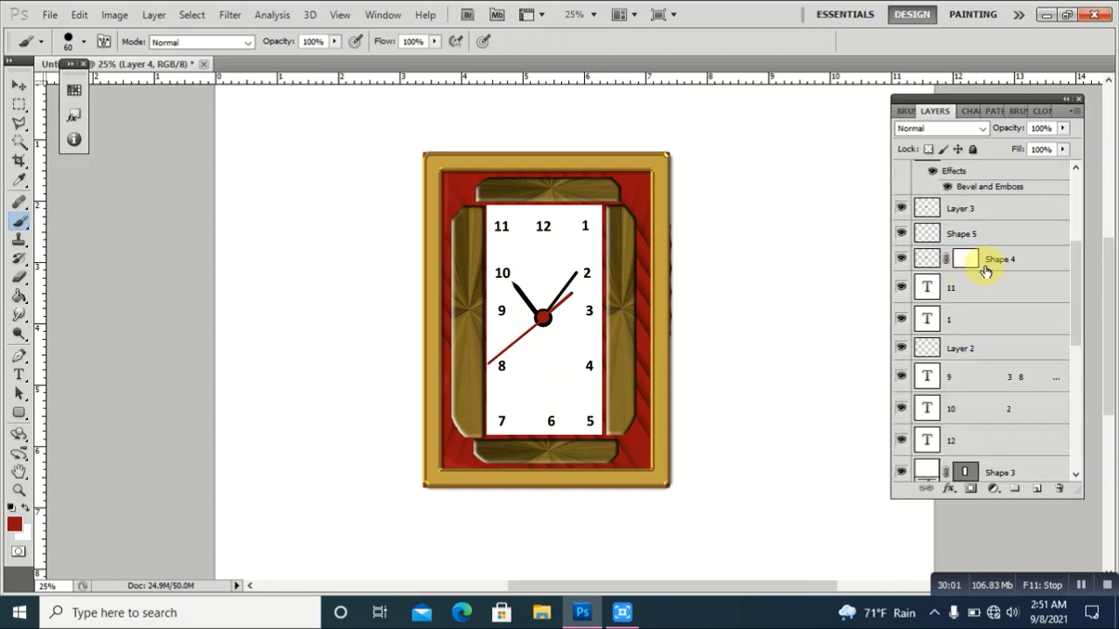
- Group Layer 4 through Shape 4 as Group 1, nudge it right, and add Layer 5
left_click(992, 271, "shift")
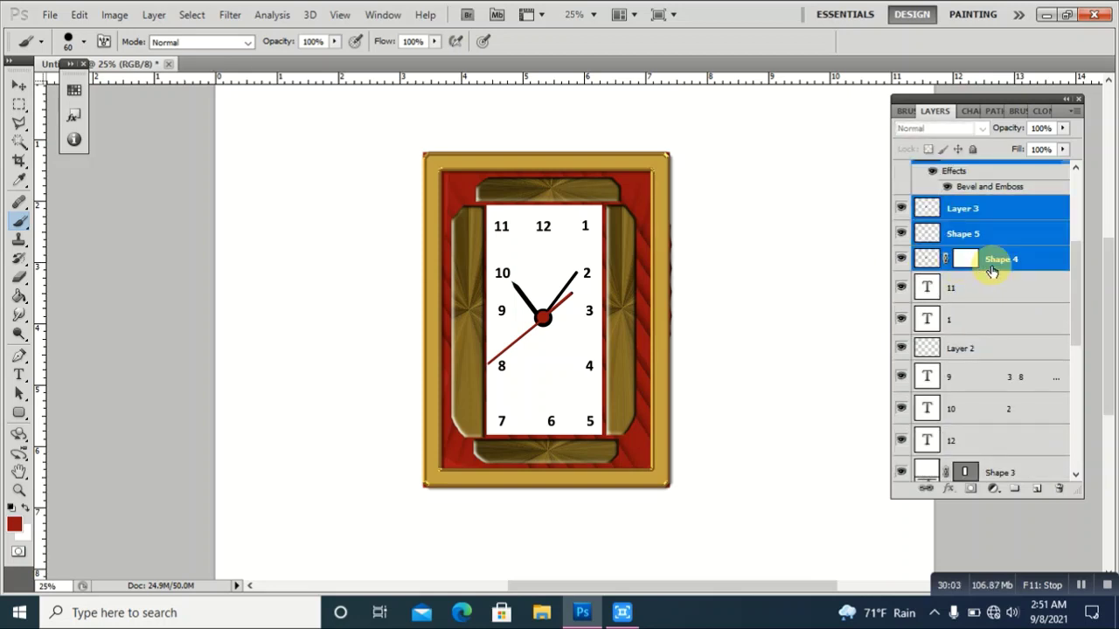
key("ctrl+g")
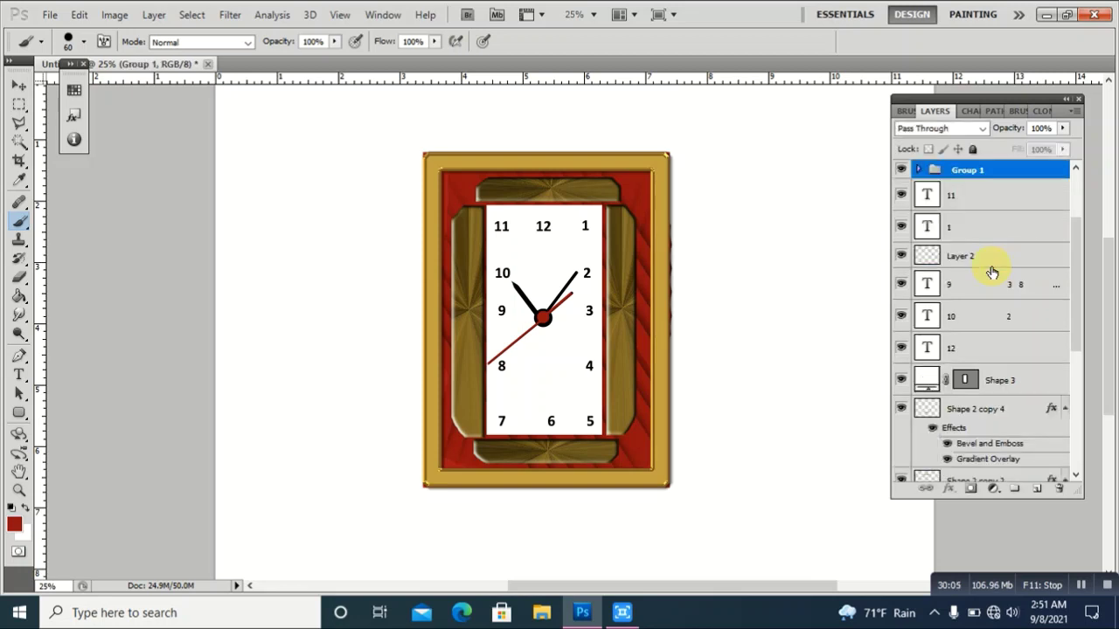
left_click(19, 85)
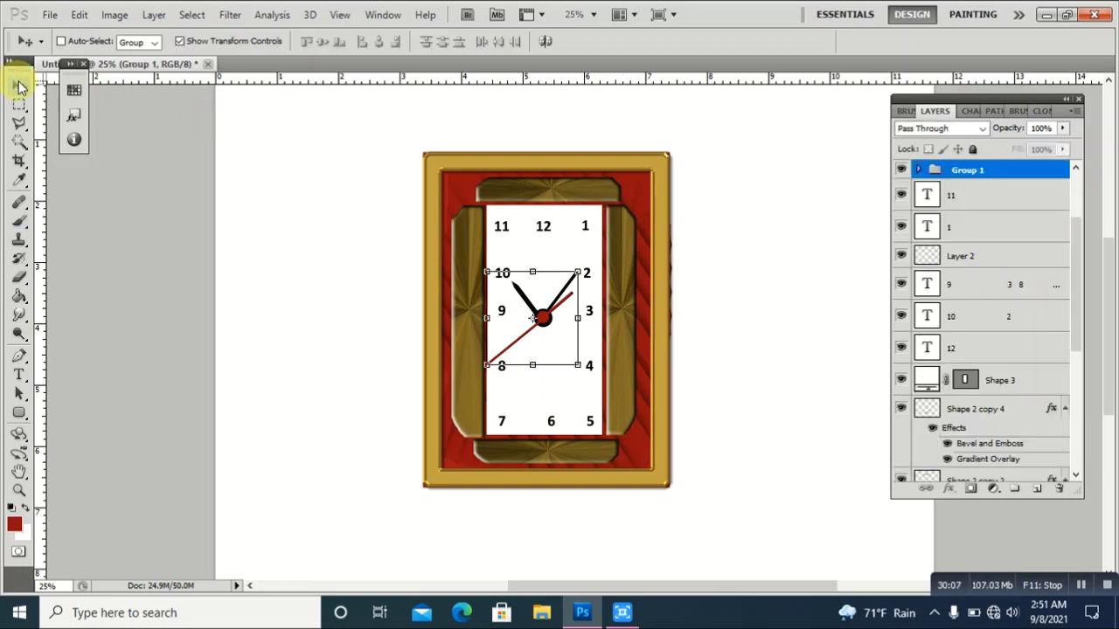
key("Right")
key("Right")
key("Right")
key("Right")
key("Right")
key("Right")
key("Right")
key("Right")
key("Right")
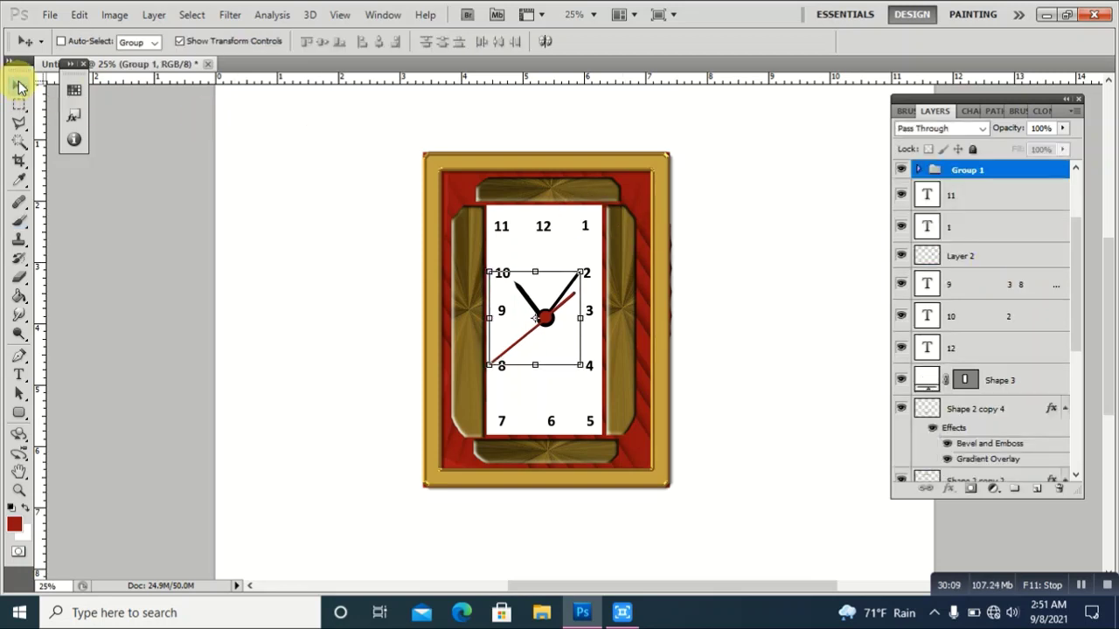
key("Right")
key("Right")
key("Right")
key("Right")
key("Right")
key("Right")
key("Right")
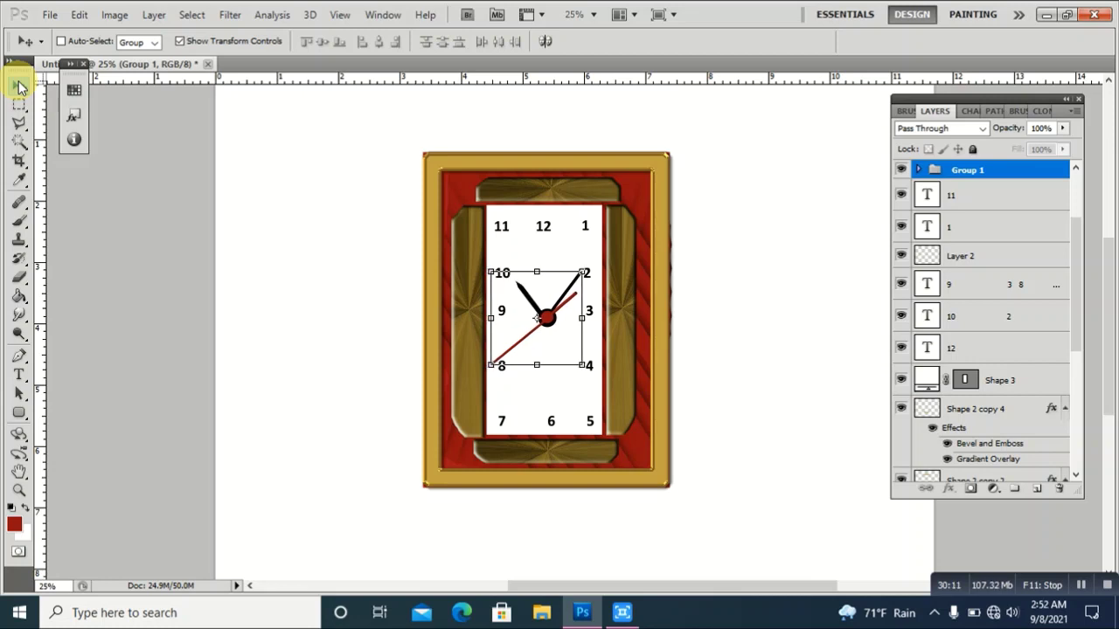
key("Right")
key("Right")
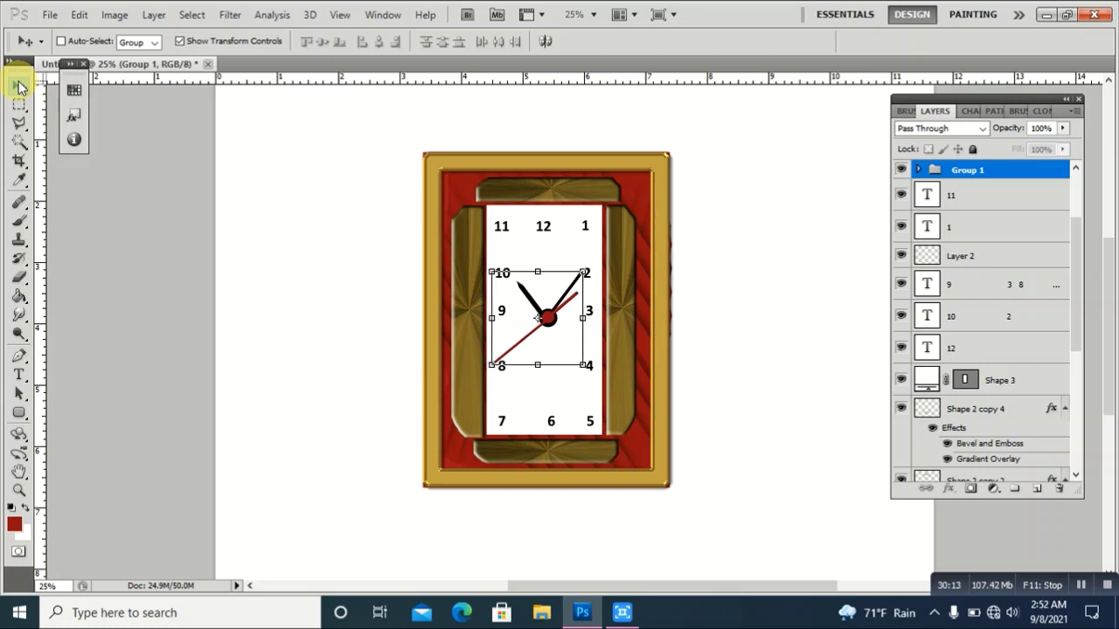
key("Left")
key("Left")
key("Left")
key("Left")
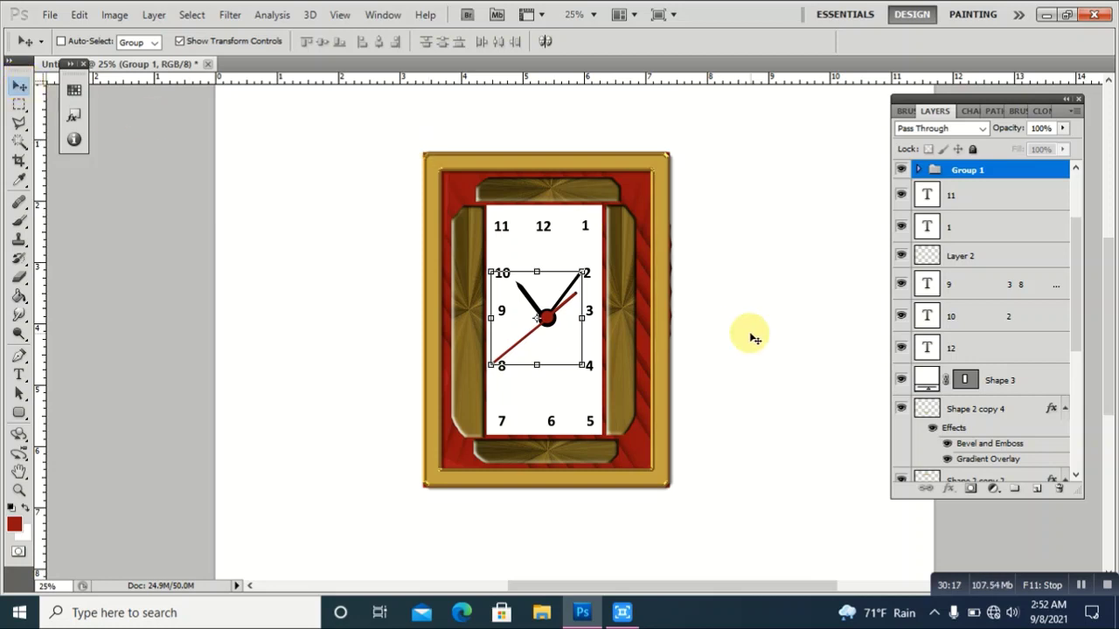
left_click(1037, 490)
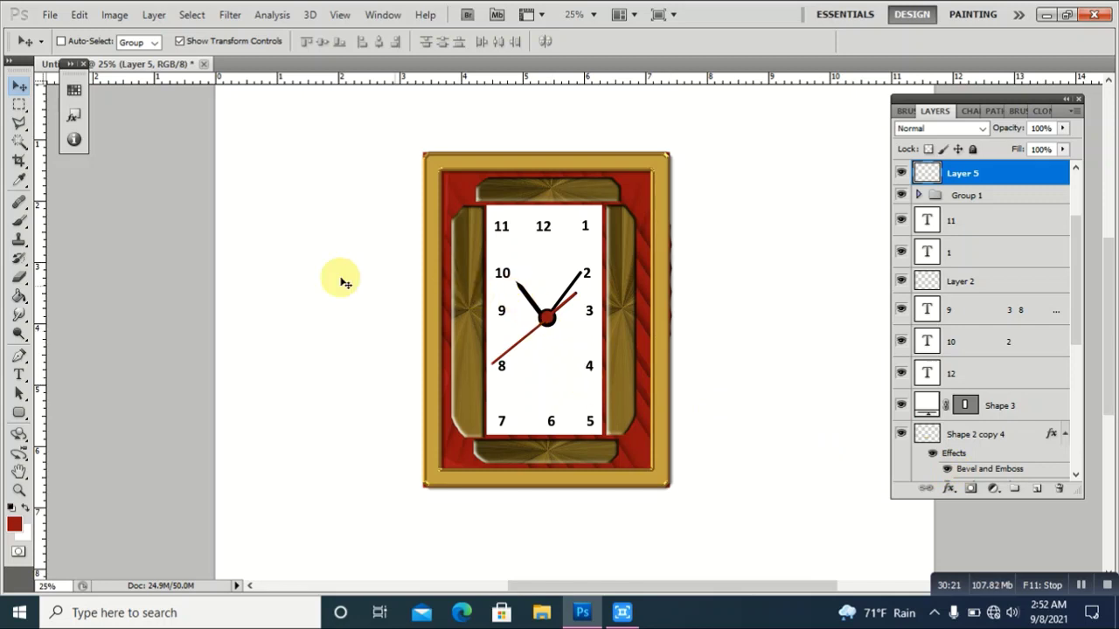
- Paint a small dark red dot just above the 12 with a 45 px brush
left_click(19, 223)
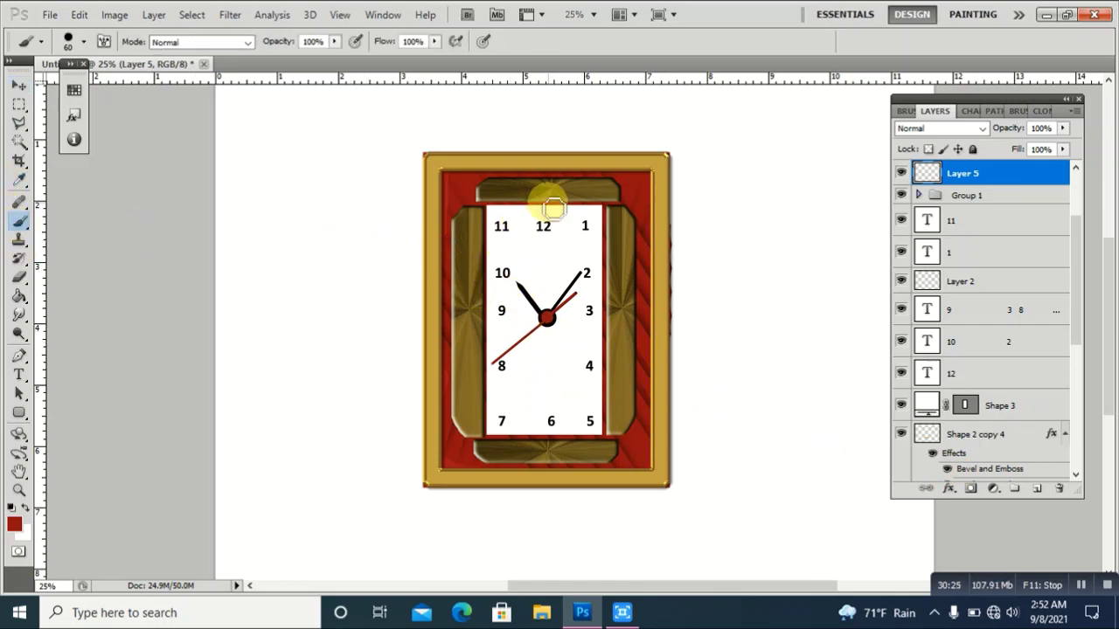
key("bracketleft")
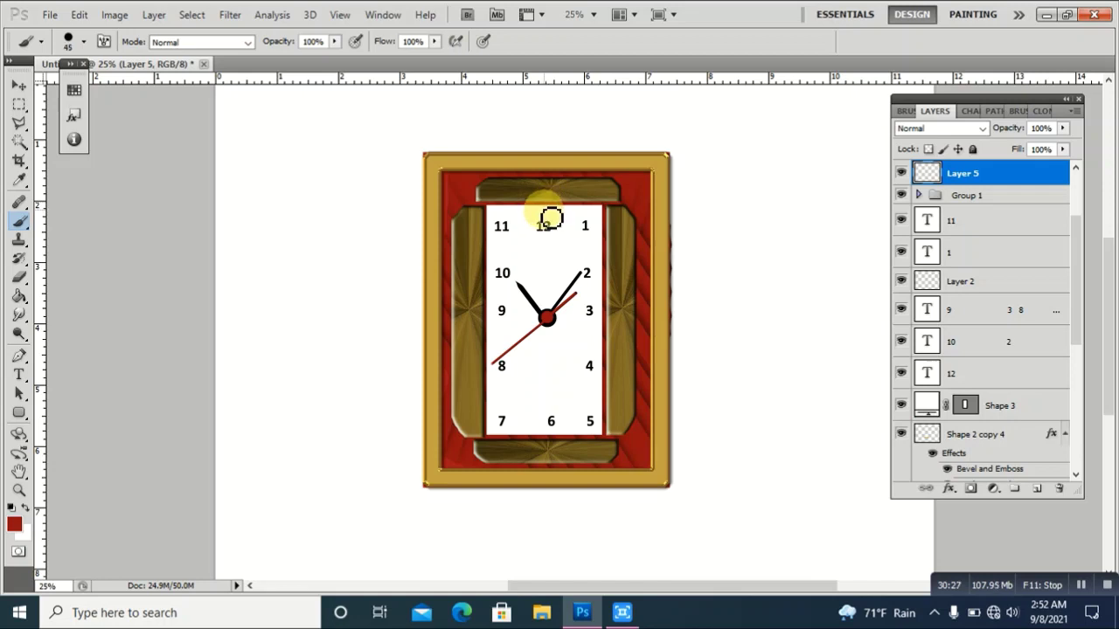
left_click(544, 210)
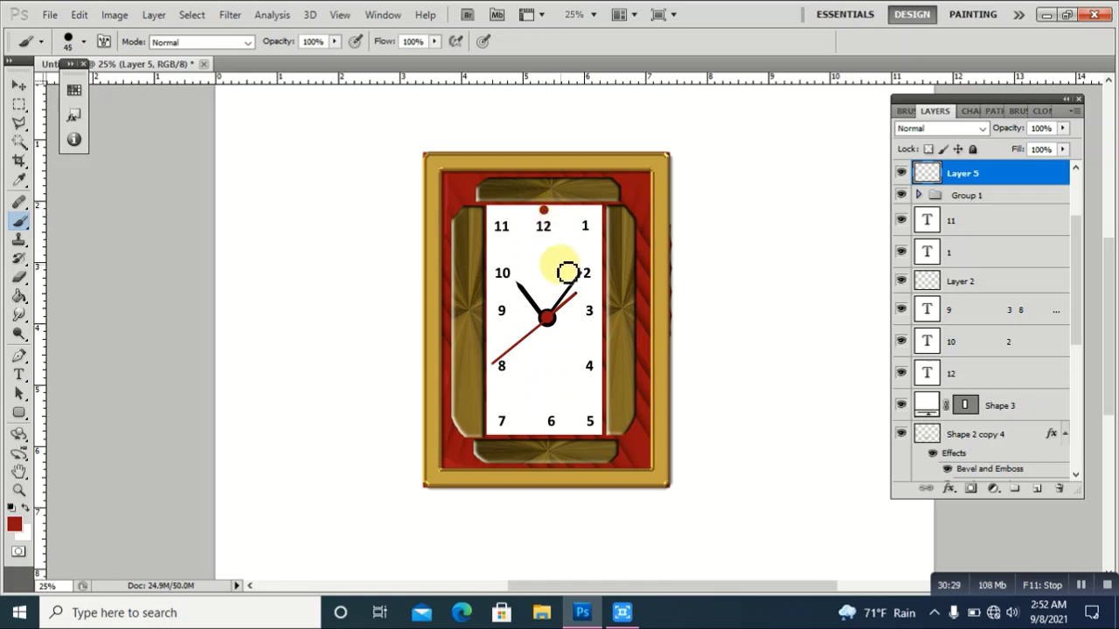
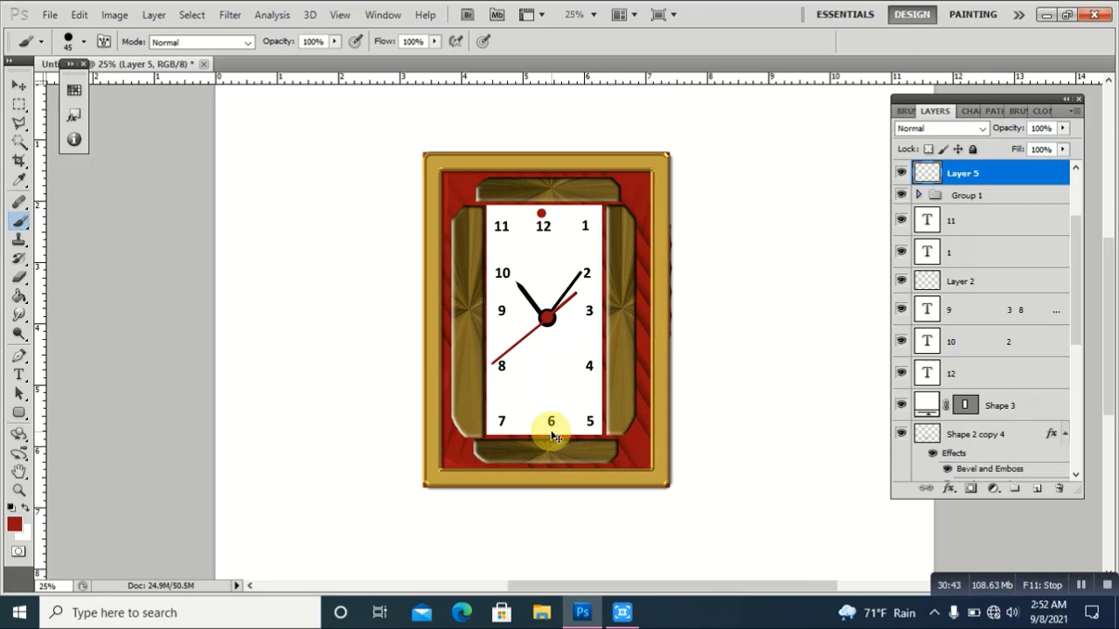
- Undo the stray dot, then paint small red dots beside the 12, 6, 9 and 3
key("ctrl+z")
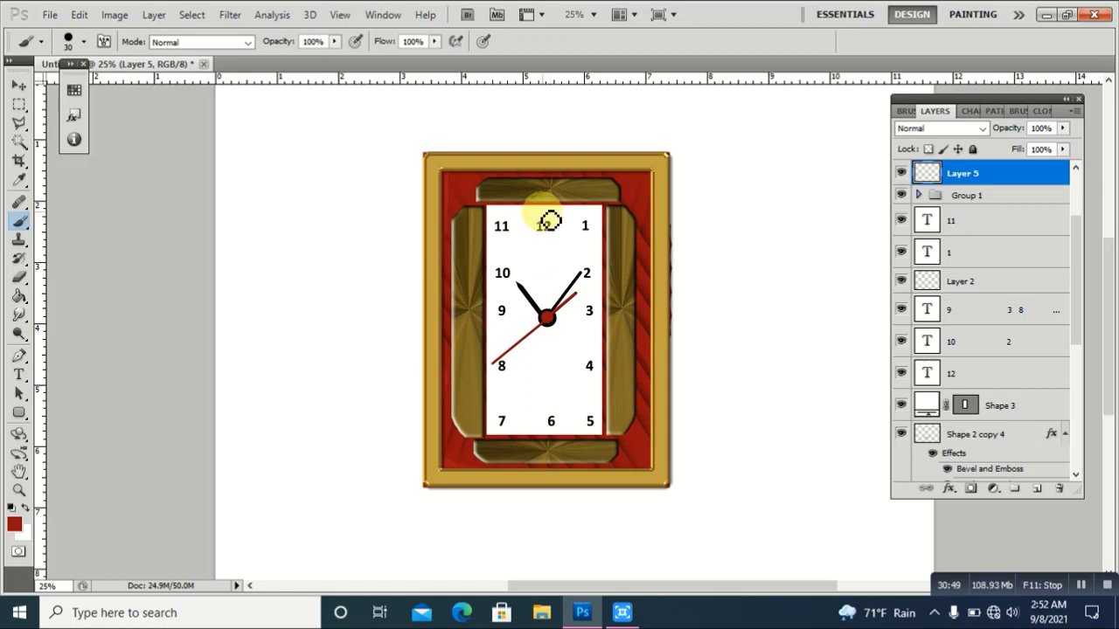
left_click(542, 212)
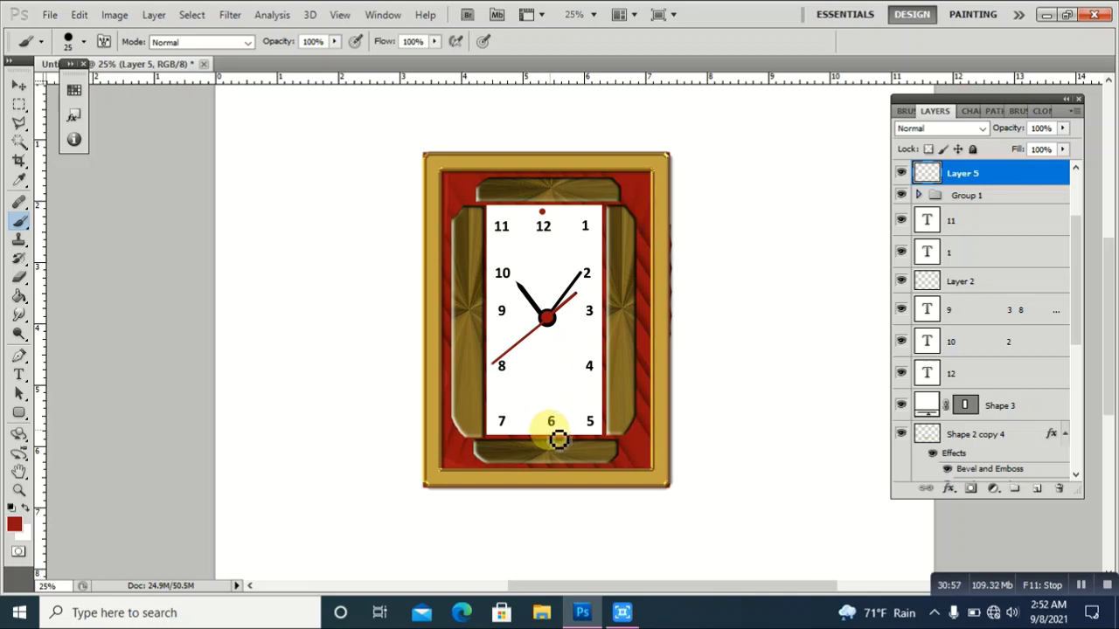
left_click(550, 429)
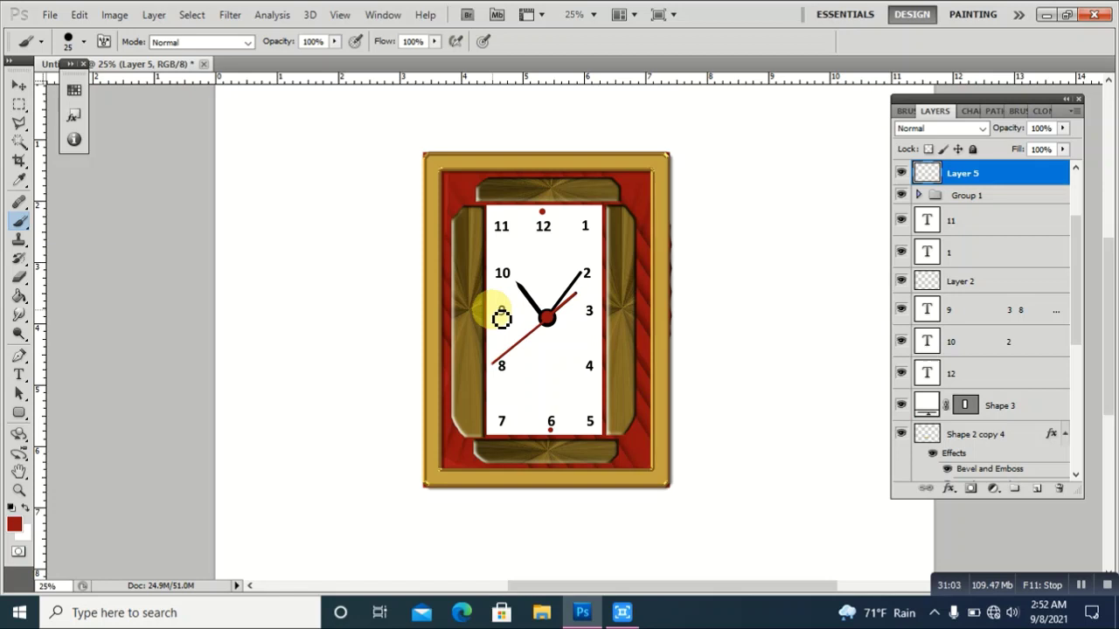
left_click(493, 311)
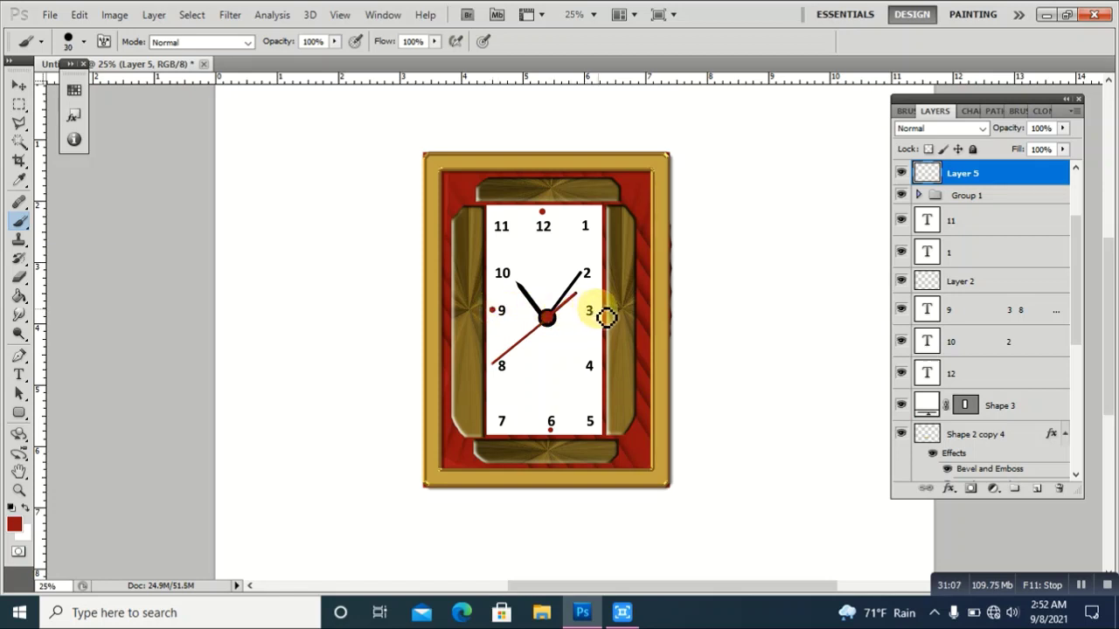
left_click(598, 310)
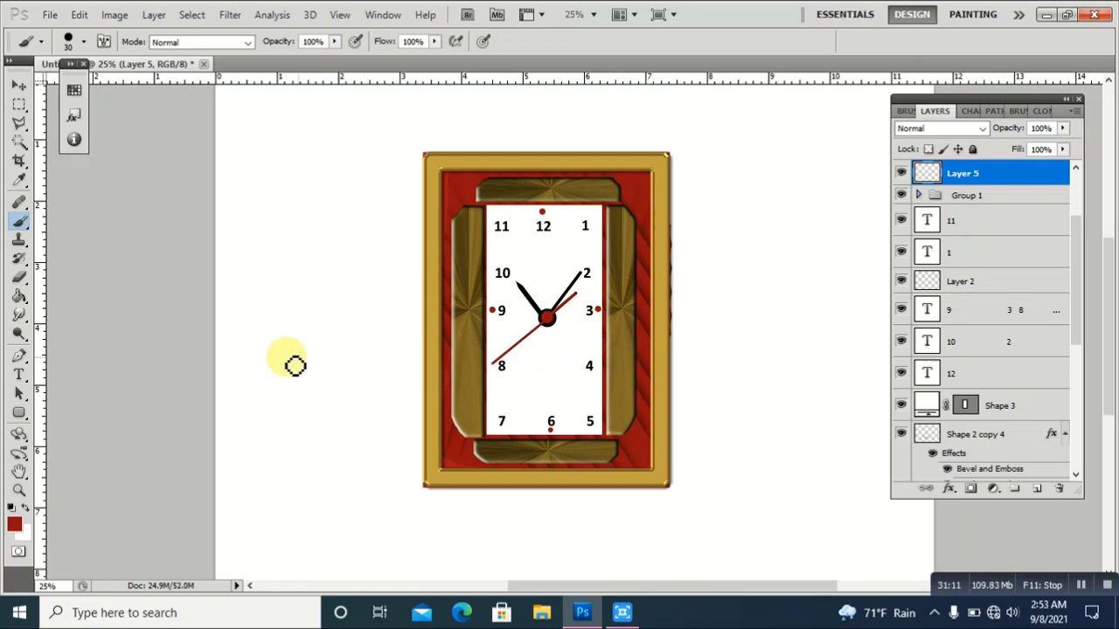
- Draw a rectangle covering the whole clock face with the Rectangle Tool
left_click_drag(20, 412, 53, 423)
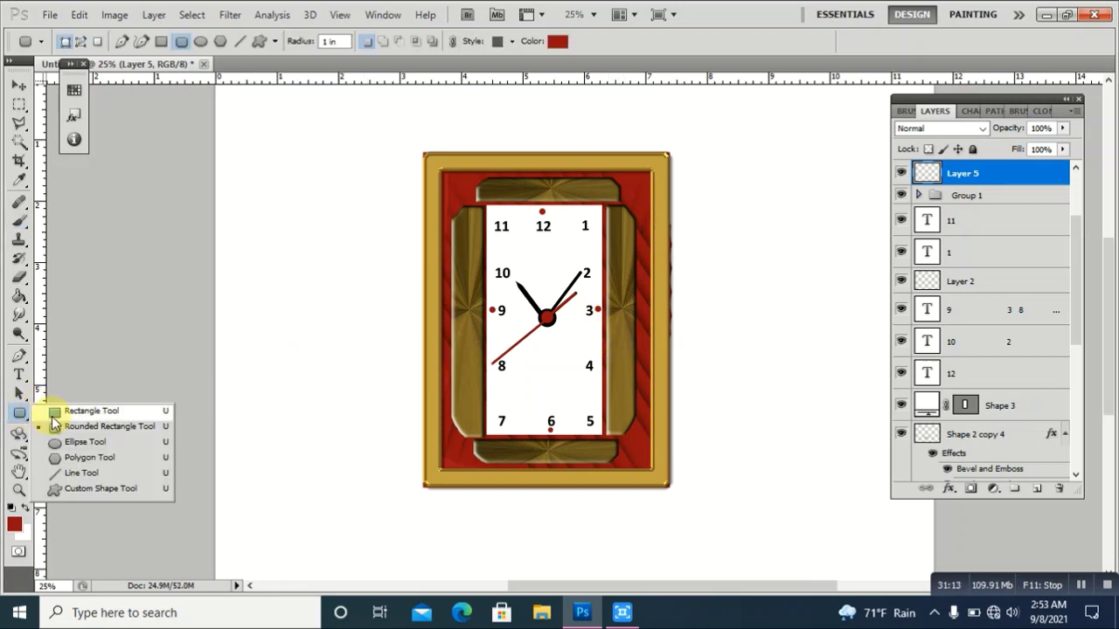
left_click(60, 412)
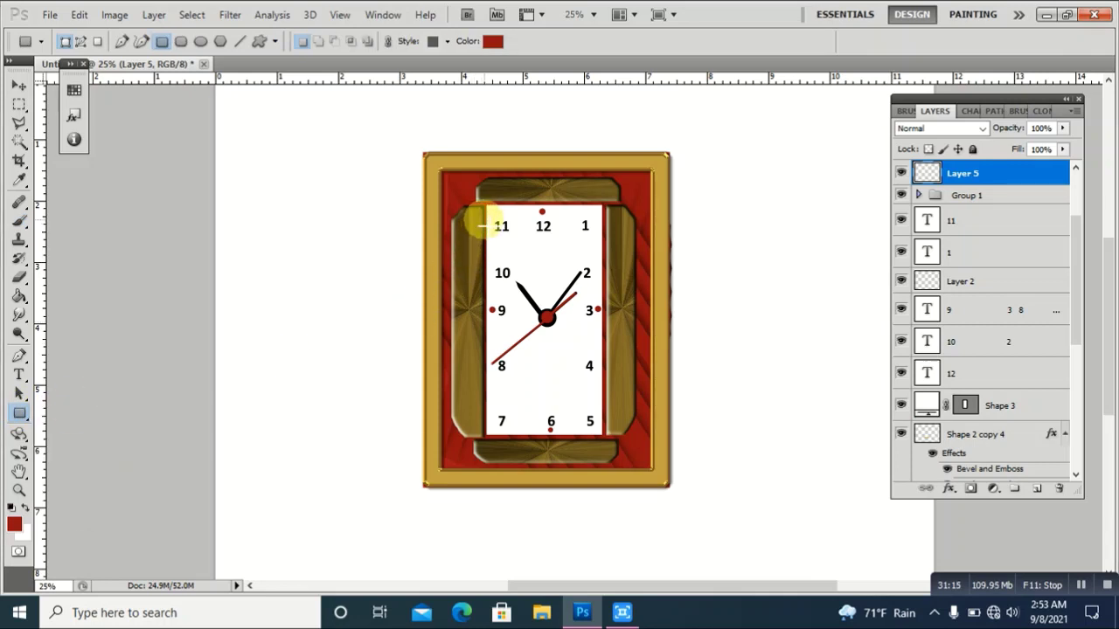
left_click_drag(486, 208, 588, 347)
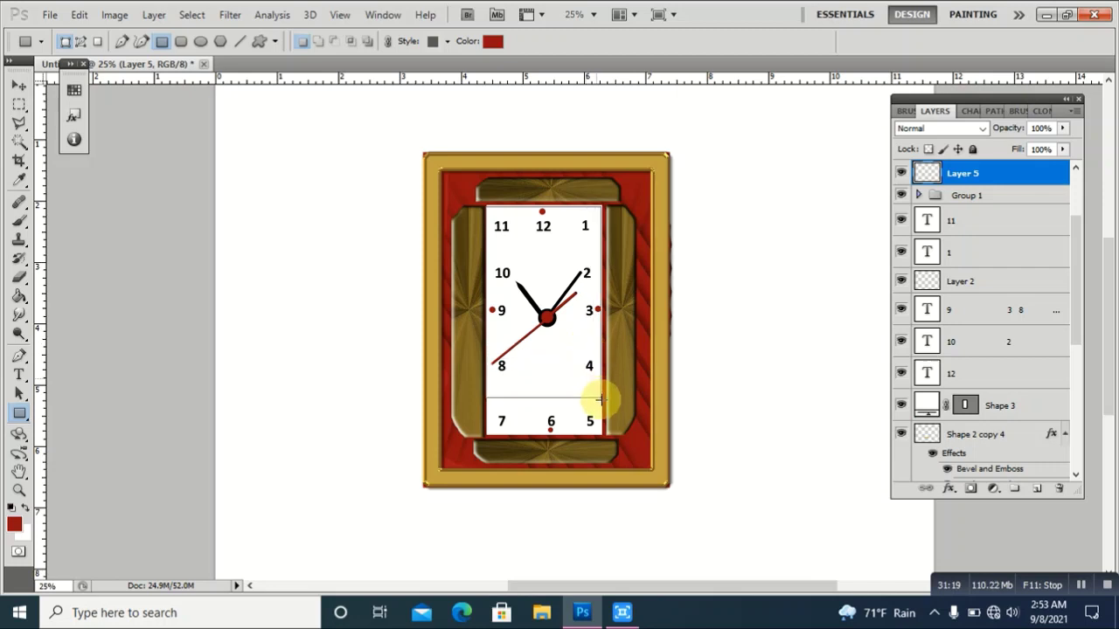
left_click_drag(588, 347, 601, 436)
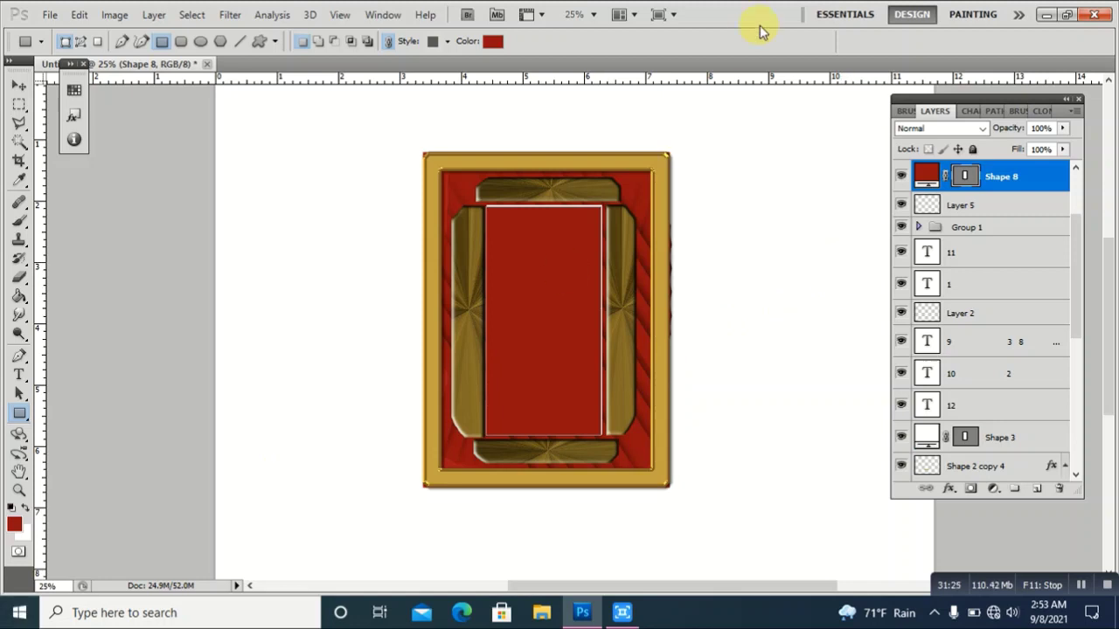
- Colour the Shape 8 rectangle light cyan and lower its opacity to 12%
double_click(928, 181)
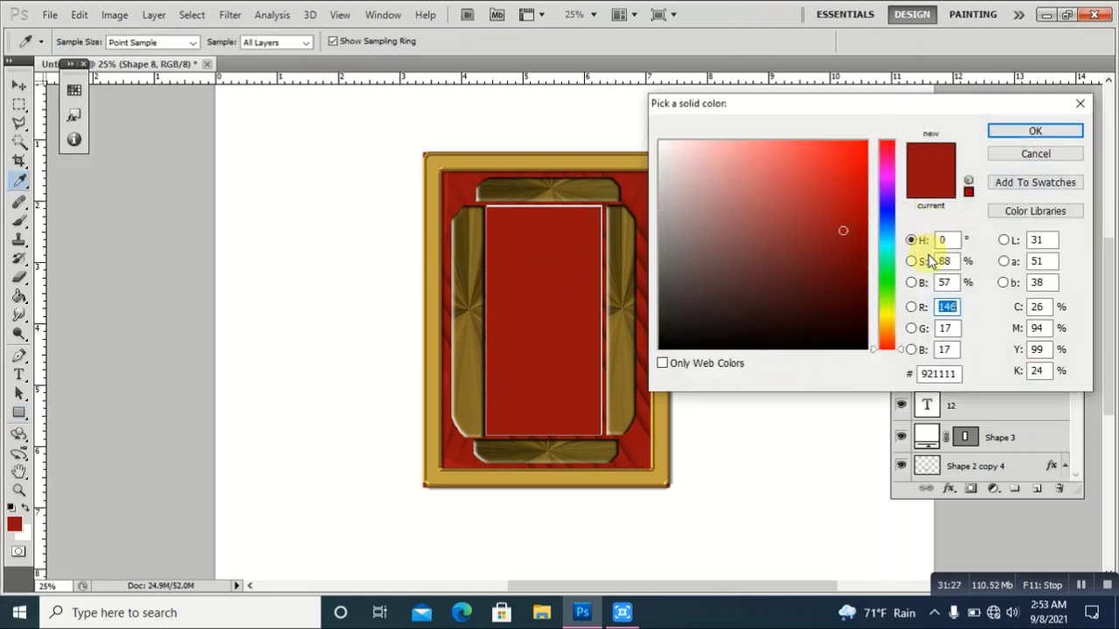
left_click(881, 251)
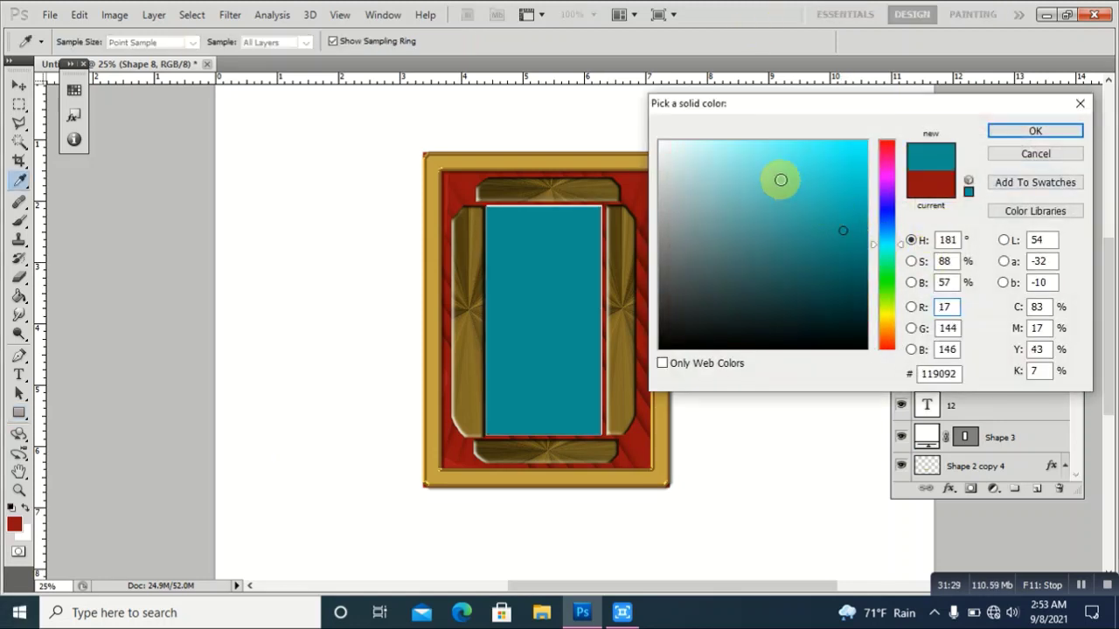
left_click(724, 150)
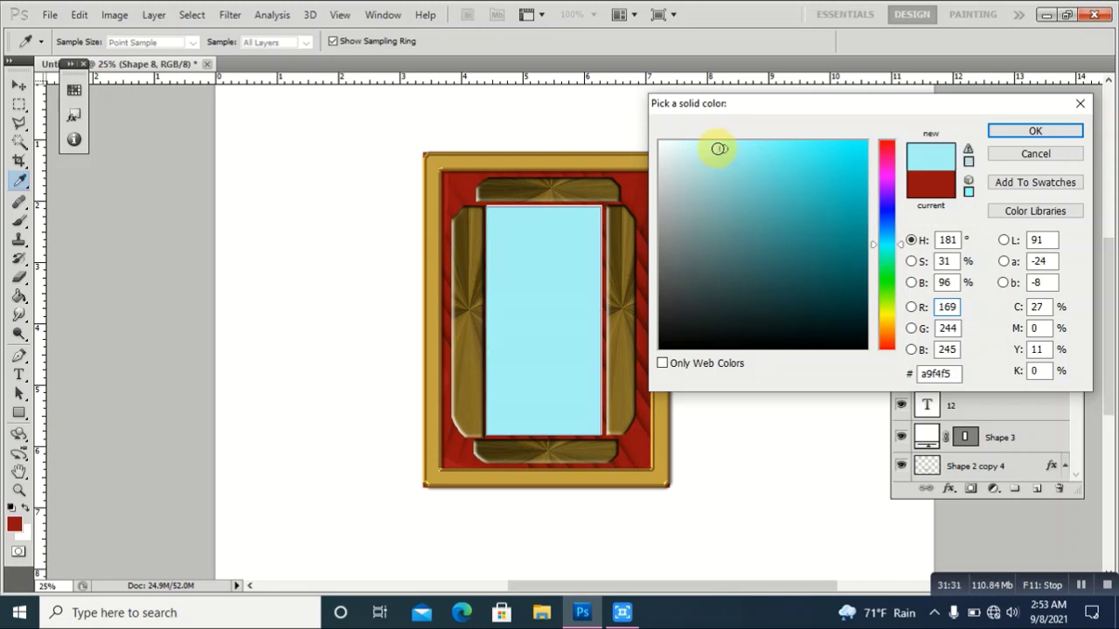
left_click_drag(719, 149, 707, 149)
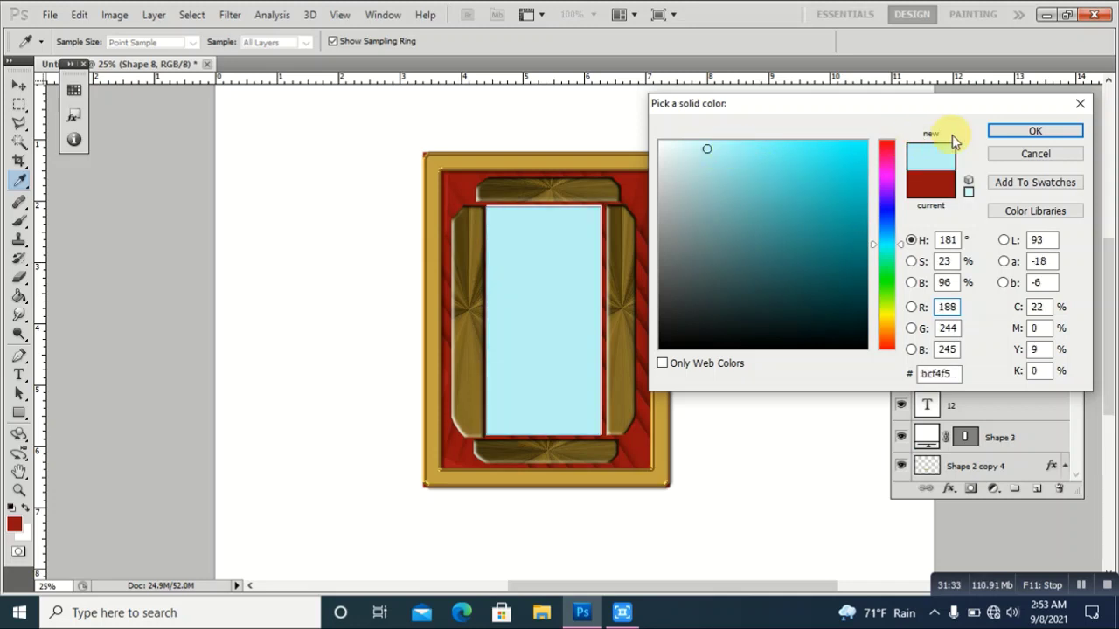
left_click(1006, 132)
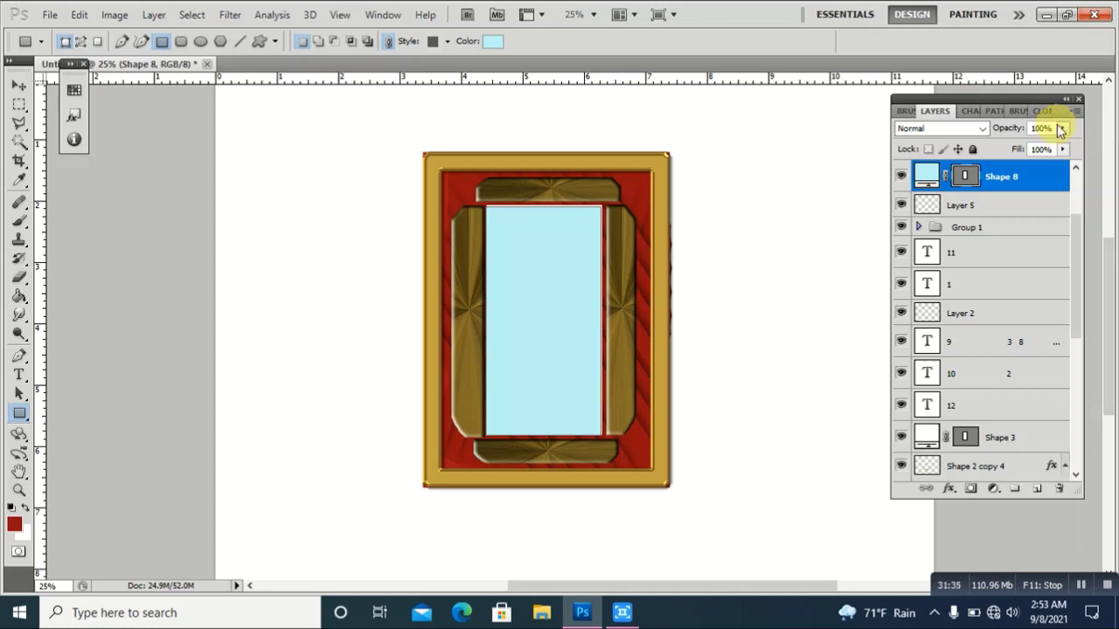
left_click(1060, 128)
left_click_drag(1062, 147, 997, 152)
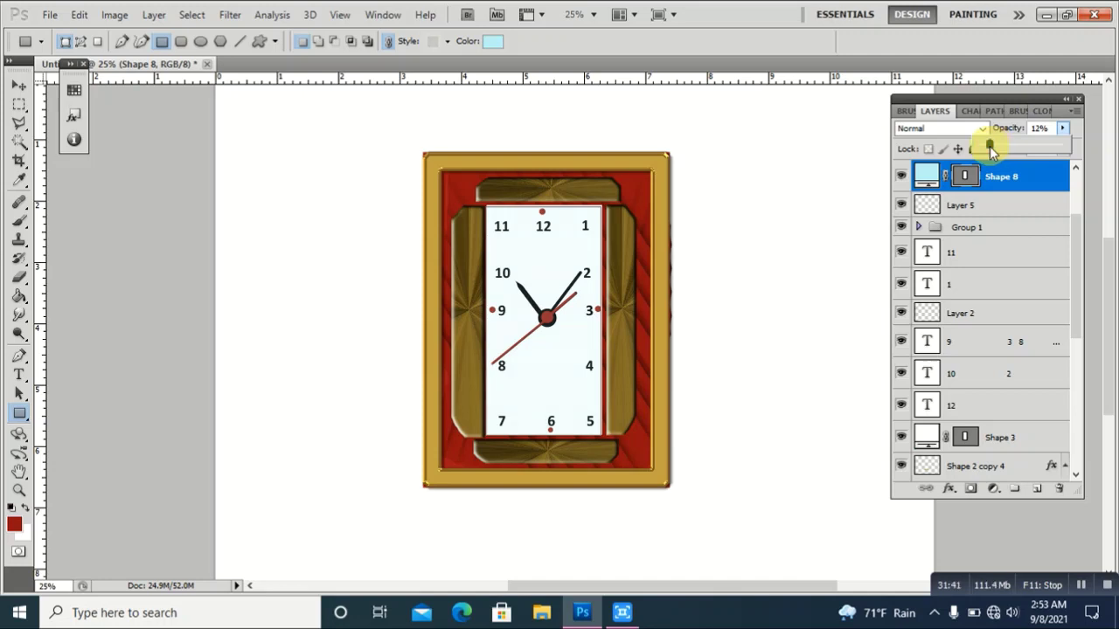
left_click(864, 190)
- Stretch the tinted rectangle slightly up and right to fit the face edges
left_click(19, 85)
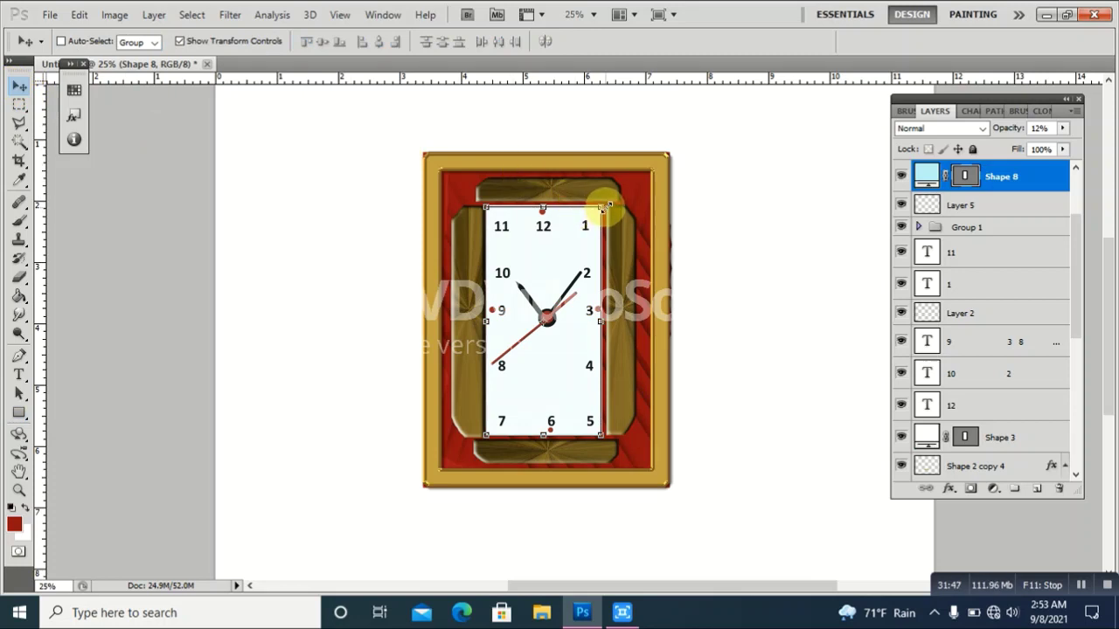
left_click_drag(603, 207, 610, 205)
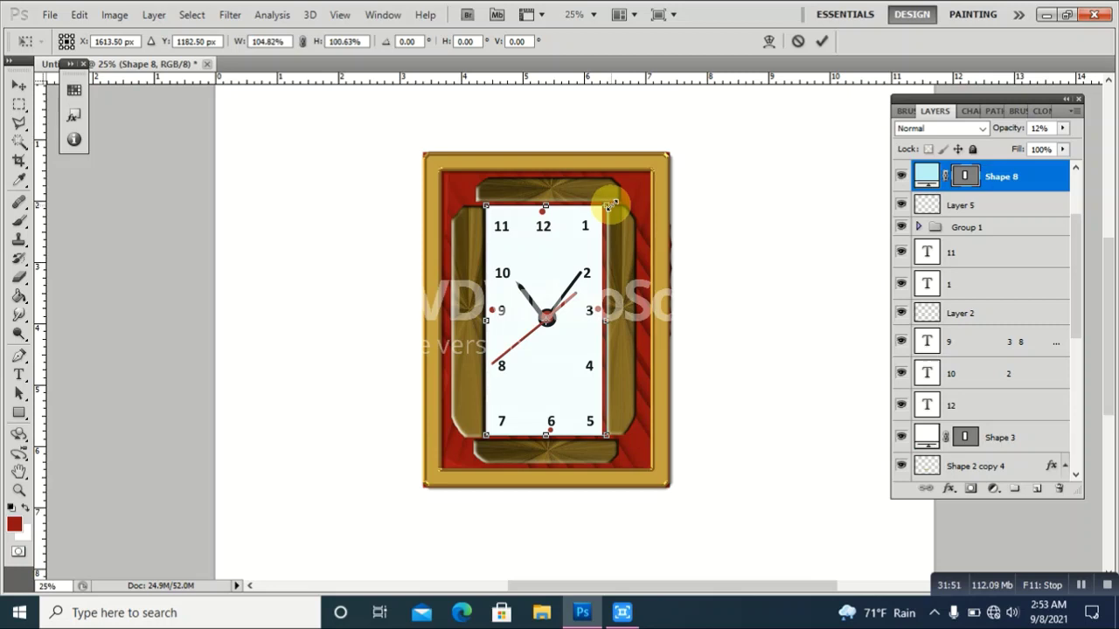
left_click_drag(610, 206, 613, 199)
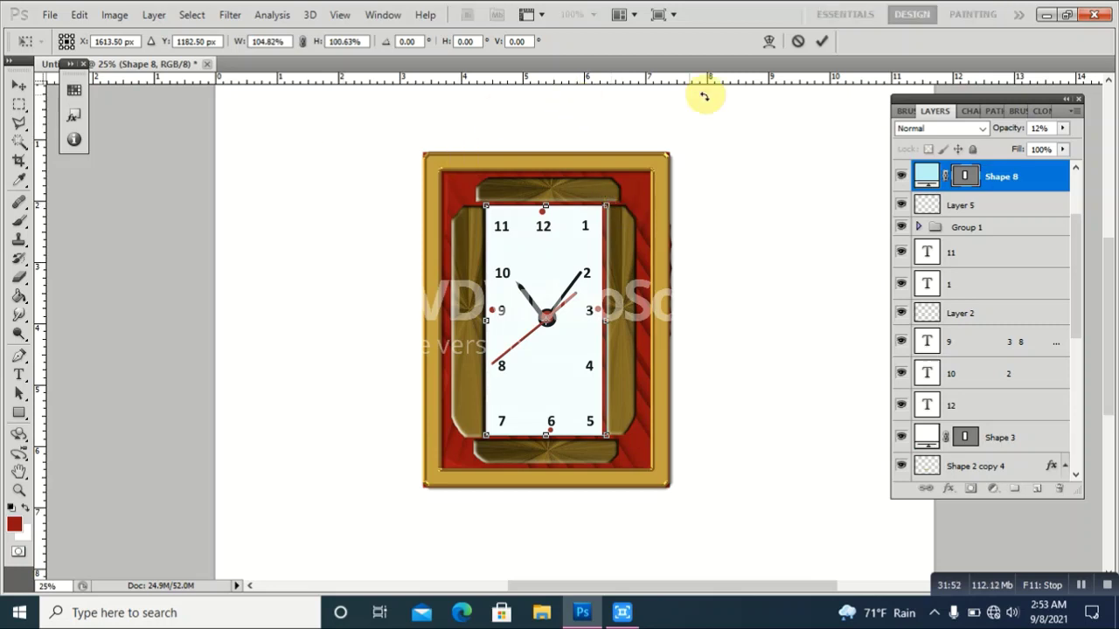
left_click(823, 41)
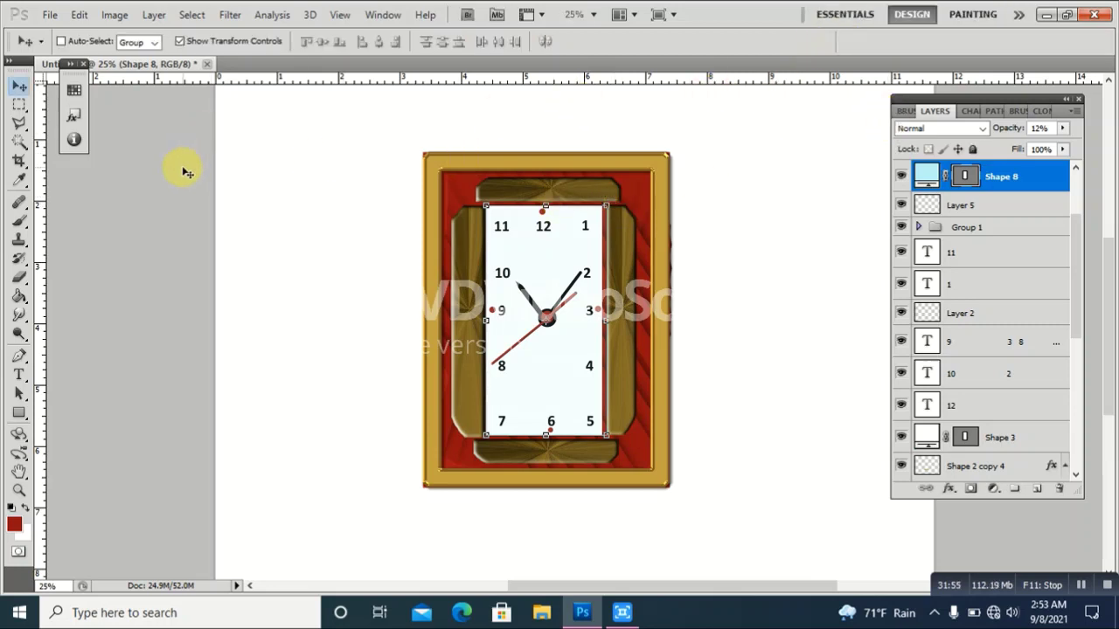
- Draw a small circle in the frame's bottom-left corner with the Ellipse tool
left_click(27, 417)
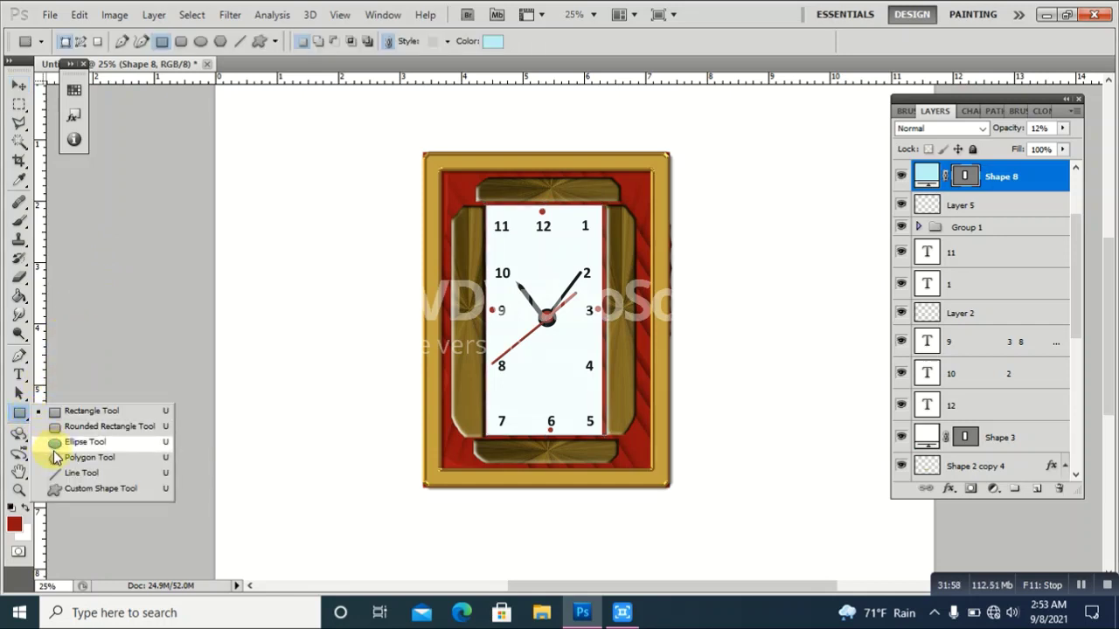
left_click(52, 447)
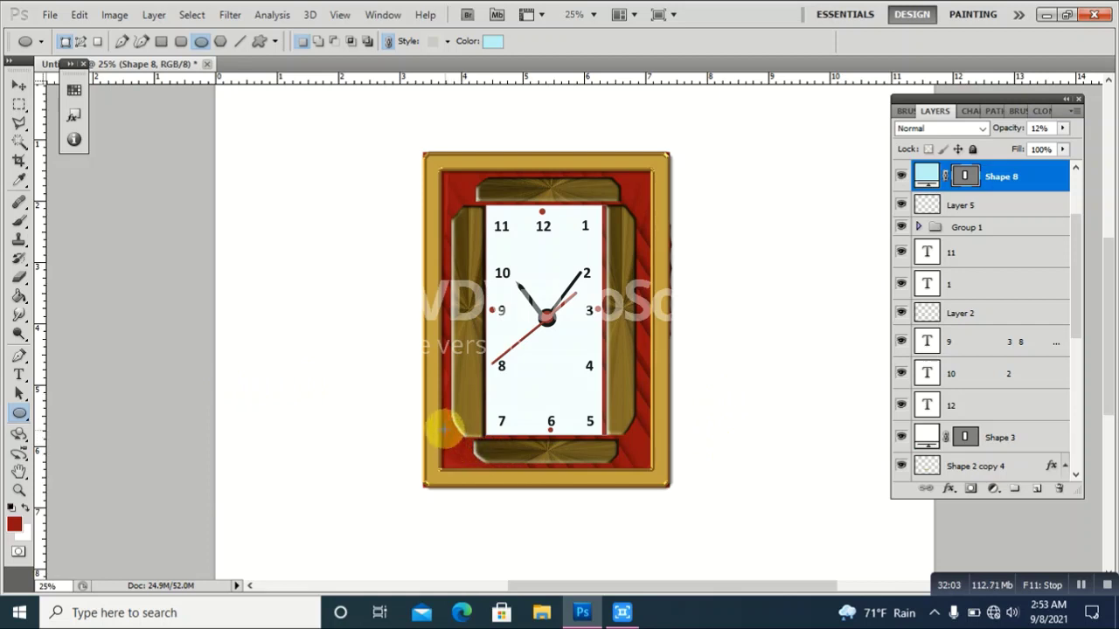
left_click_drag(449, 437, 483, 470)
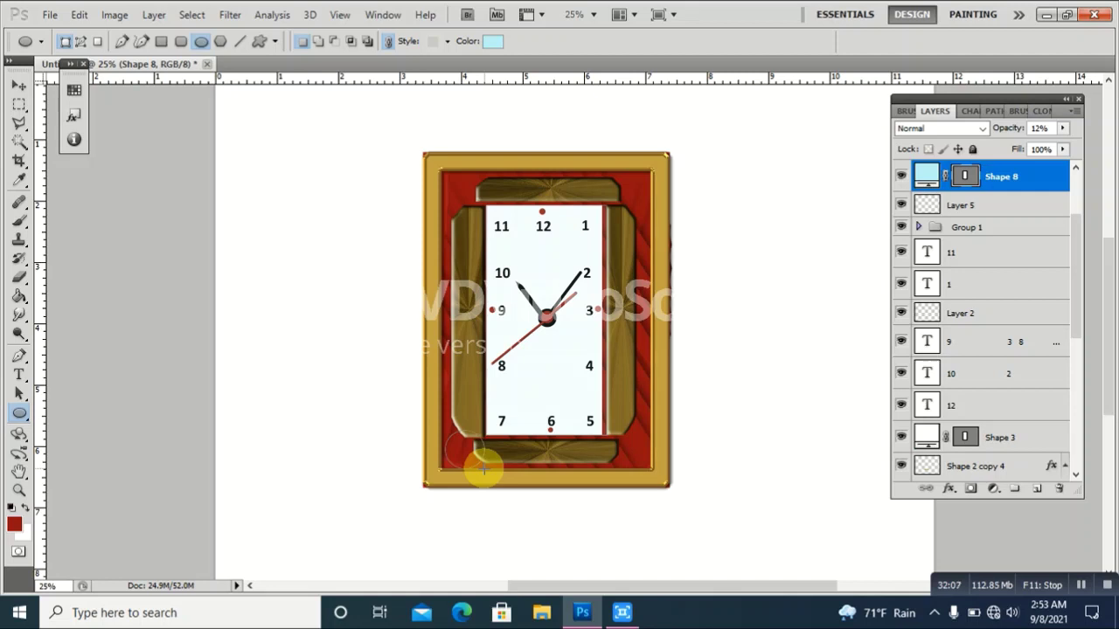
left_click_drag(483, 470, 483, 468)
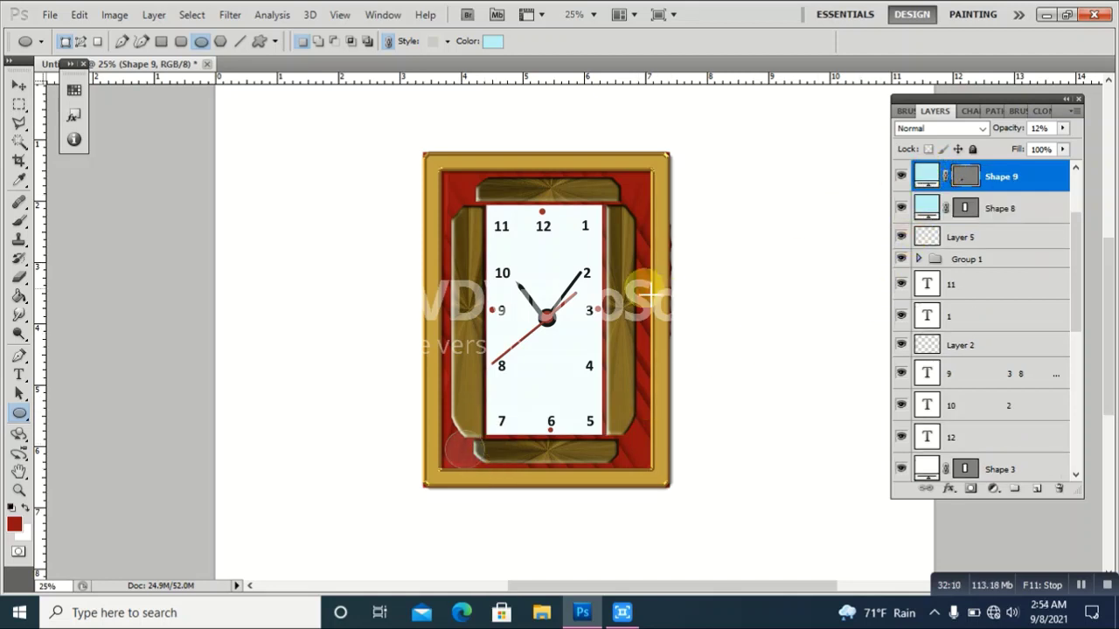
- Fill the circle dark red and raise its opacity from 12% to 100%
double_click(925, 174)
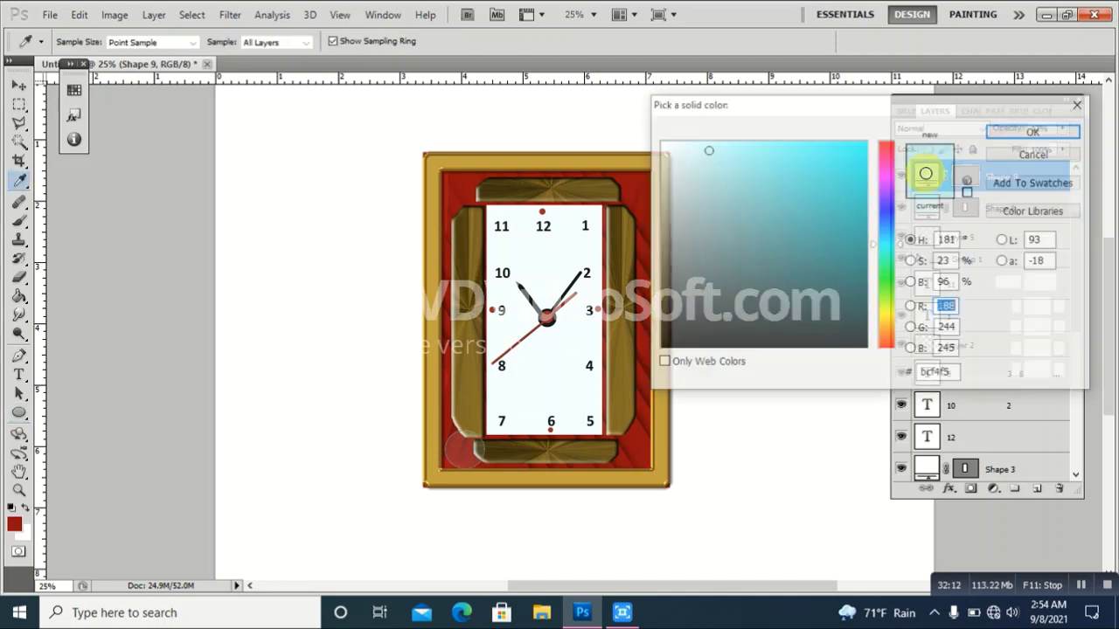
left_click(675, 391)
left_click(1033, 131)
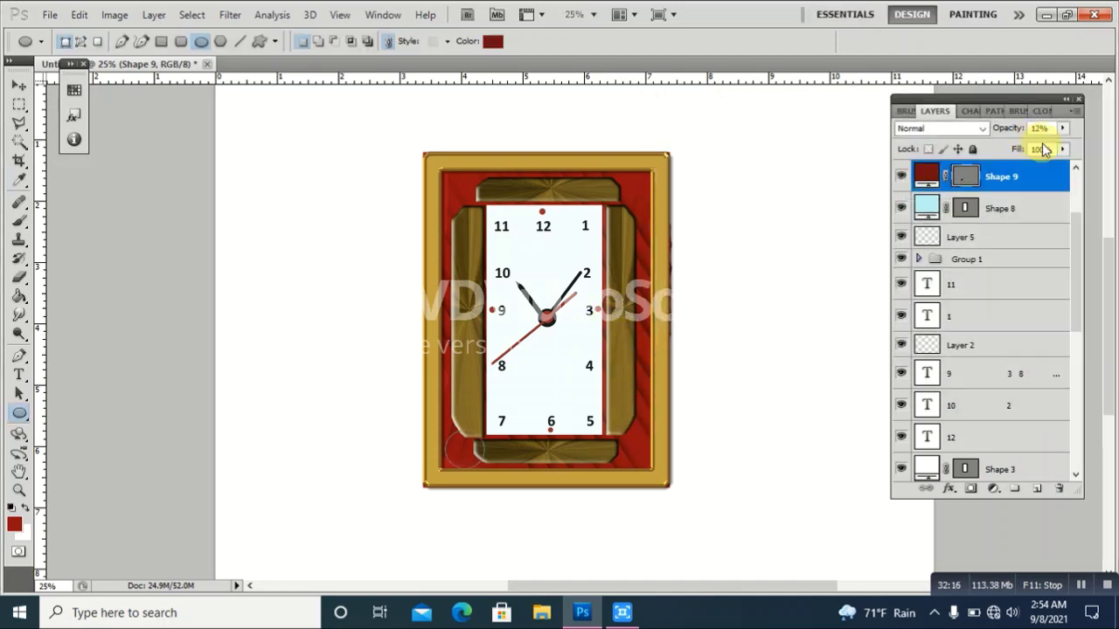
left_click(1062, 128)
left_click_drag(999, 144, 1116, 148)
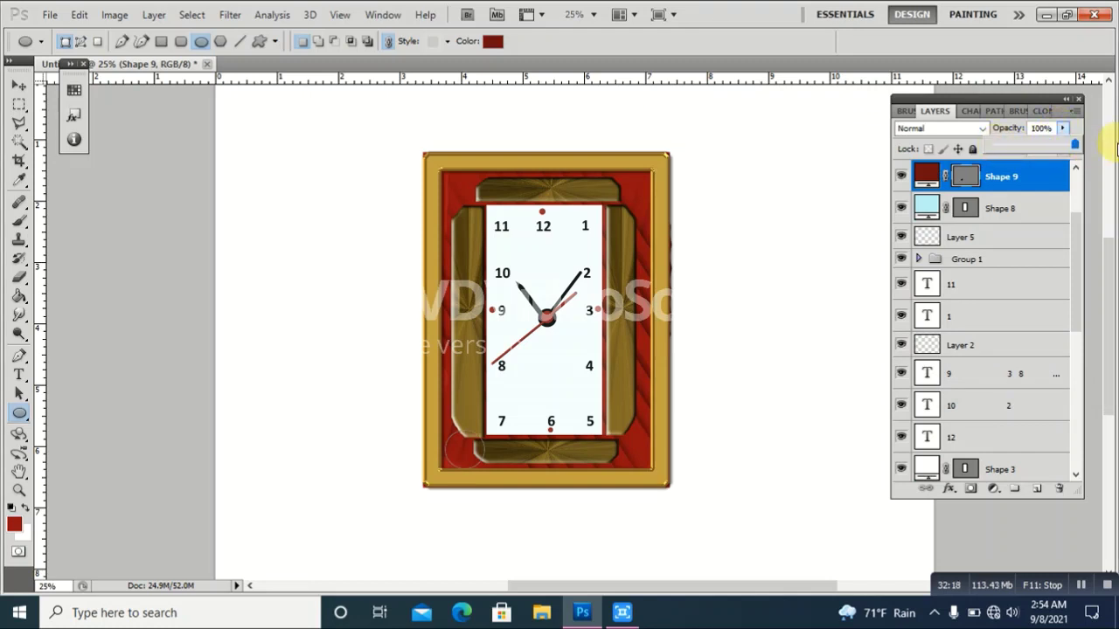
- Rasterize the Shape 9 circle layer and briefly toggle the gold frame layer's visibility
right_click(1024, 172)
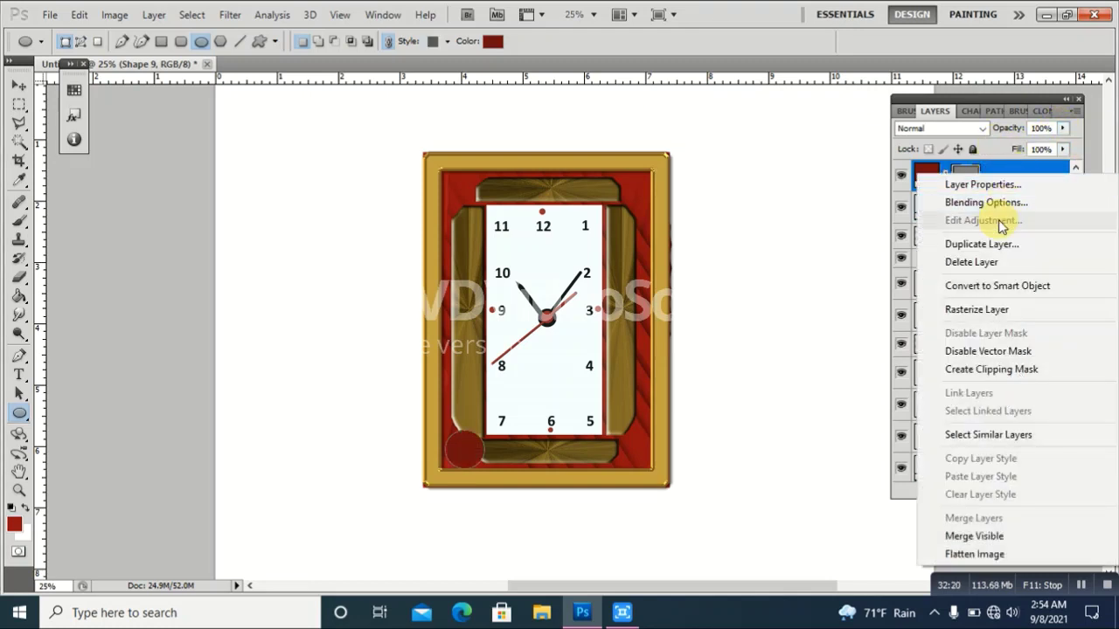
left_click(984, 310)
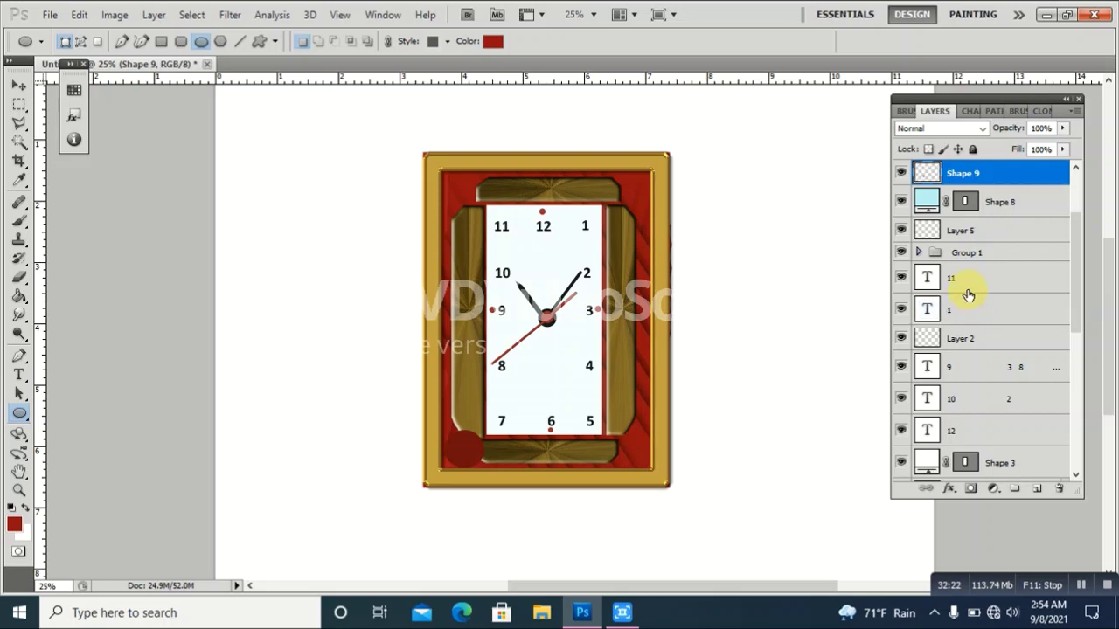
scroll(967, 296, "down", 5)
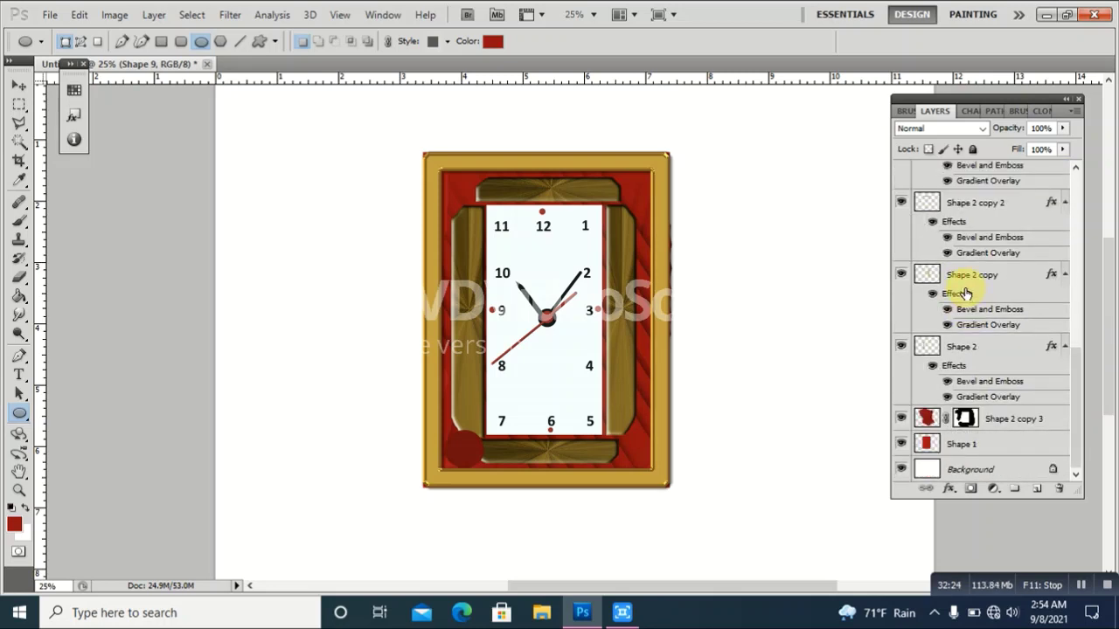
scroll(964, 293, "up", 5)
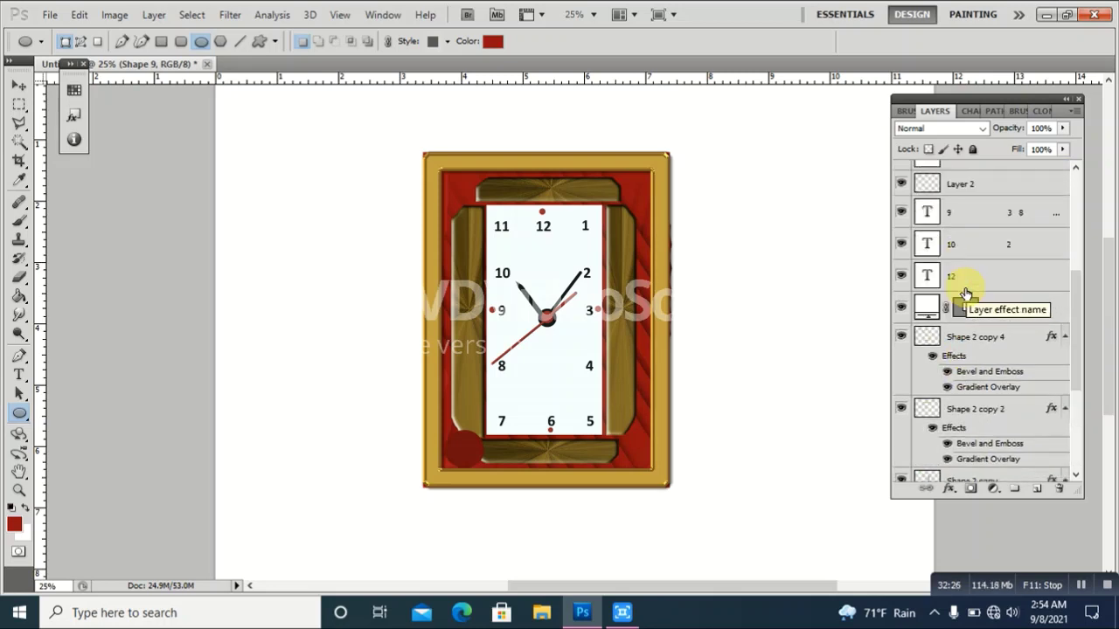
scroll(964, 294, "up", 5)
scroll(965, 297, "up", 2)
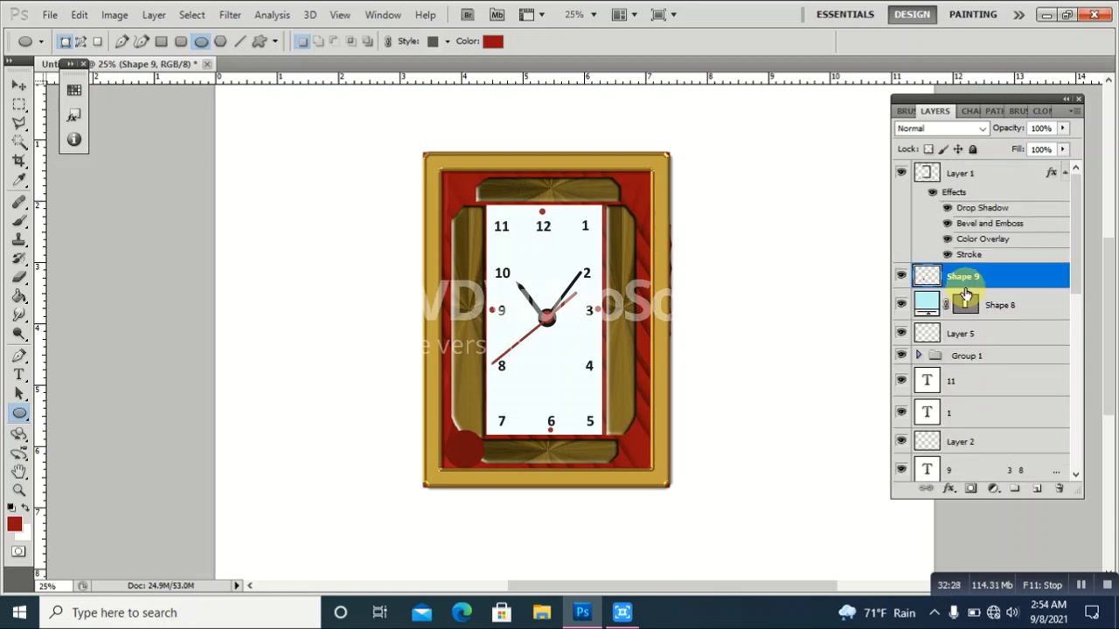
left_click(907, 177)
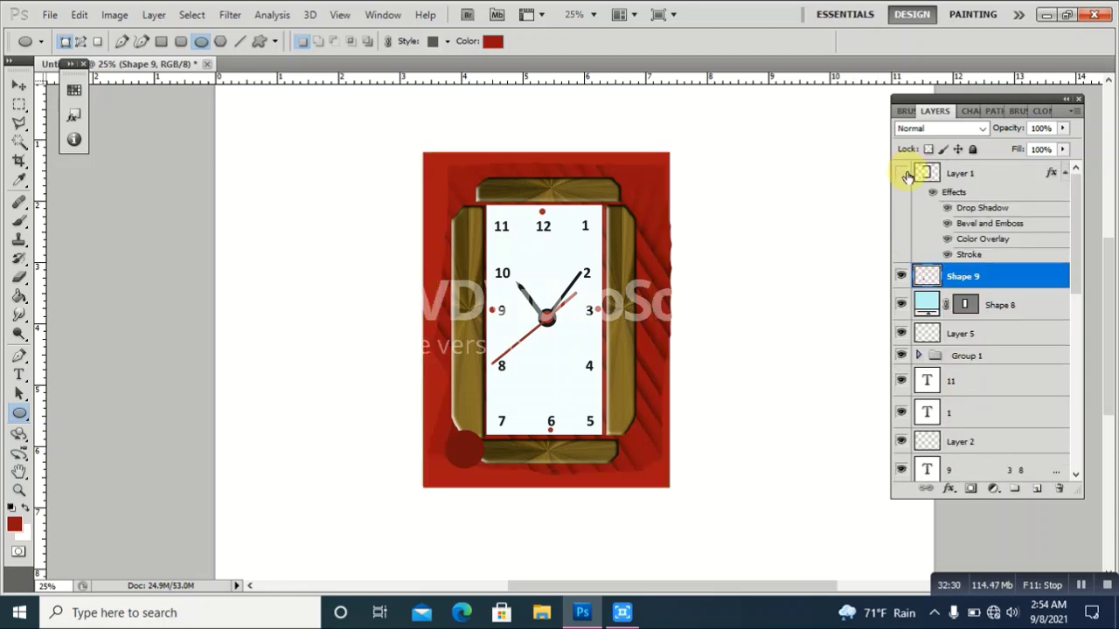
left_click(904, 174)
- Copy Layer 1's gold frame style and paste it onto the Shape 9 corner circle
right_click(989, 173)
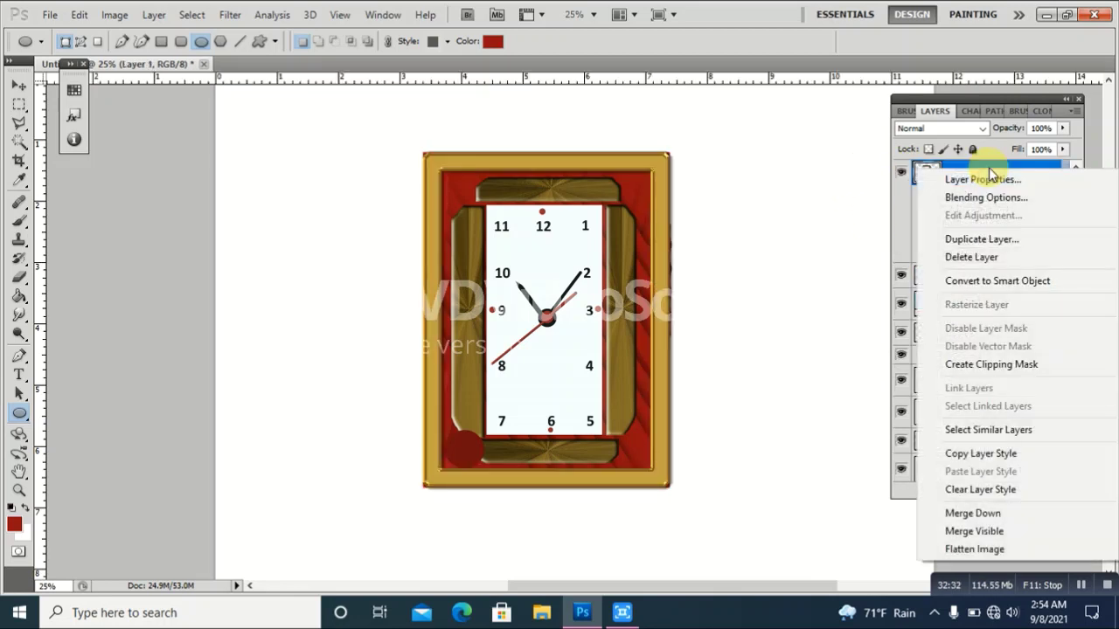
left_click(993, 456)
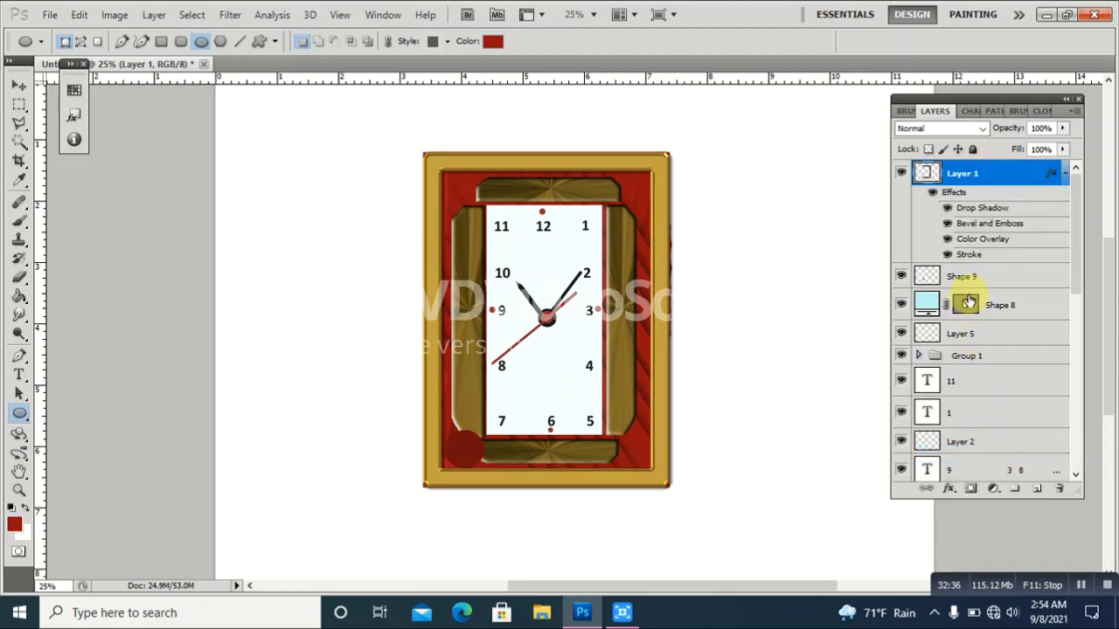
left_click(903, 277)
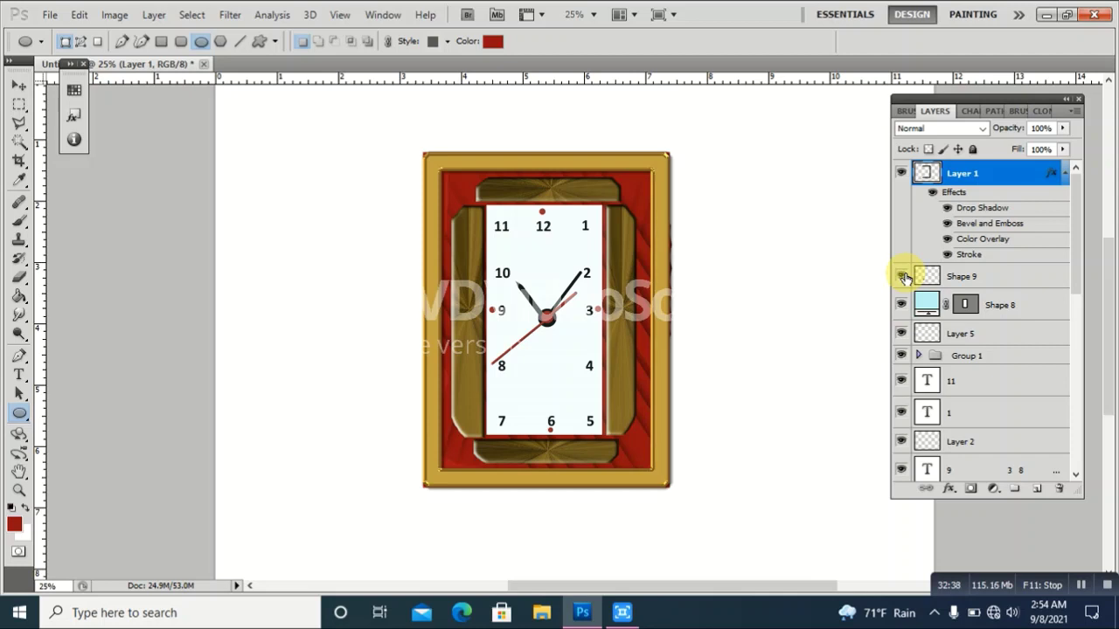
left_click(902, 278)
right_click(1011, 278)
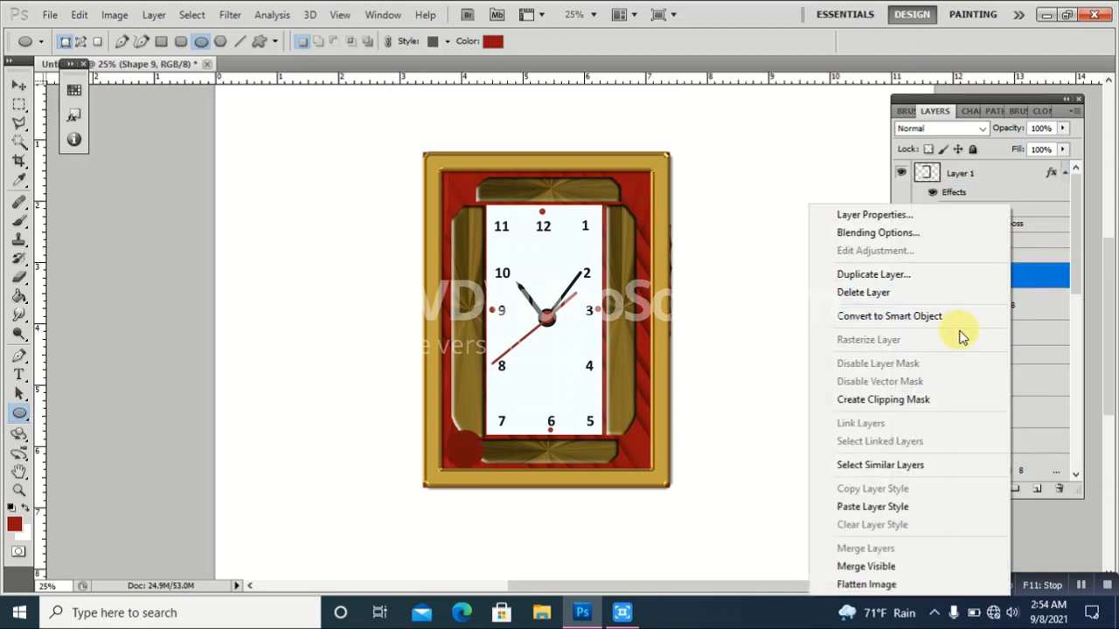
left_click(893, 506)
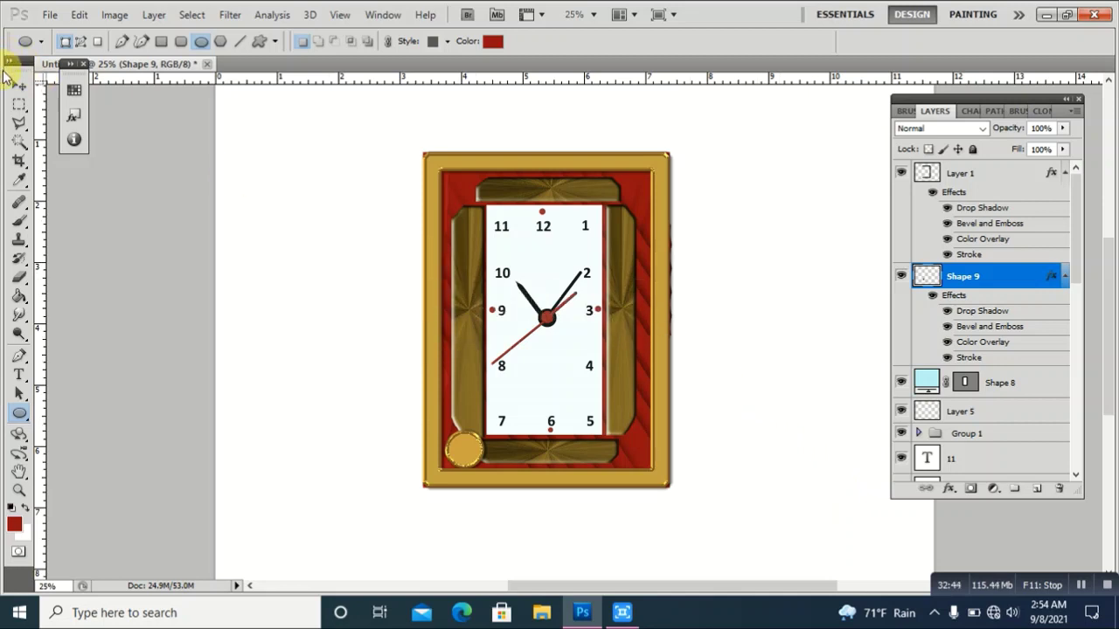
left_click(18, 85)
- Scale the gold corner circle to about 79% and nudge it slightly left
key("ctrl+t")
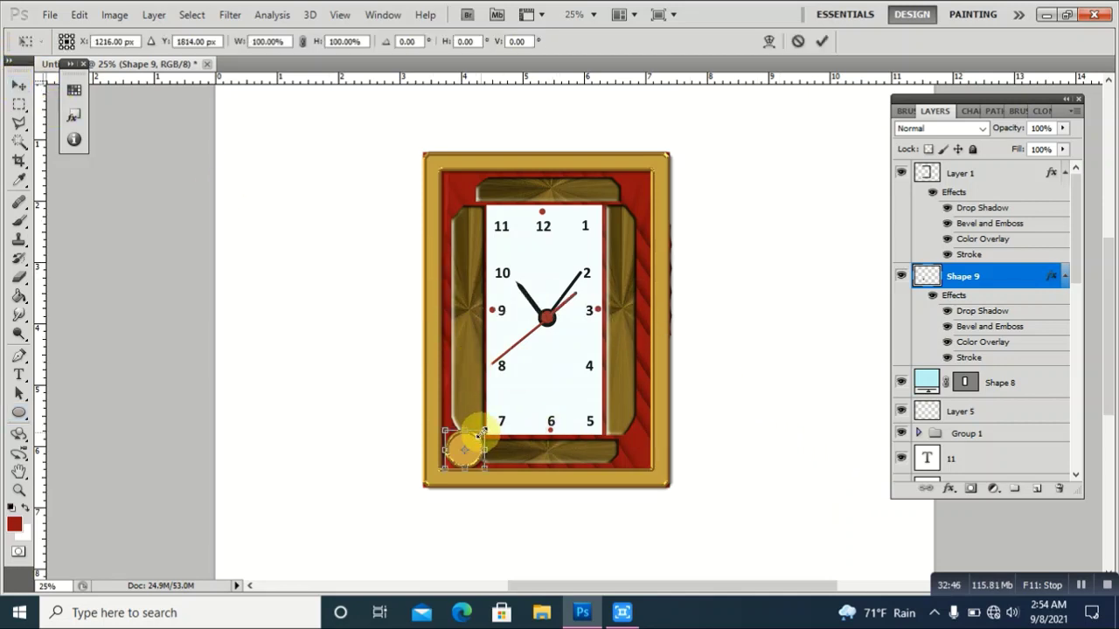
left_click_drag(483, 432, 477, 438)
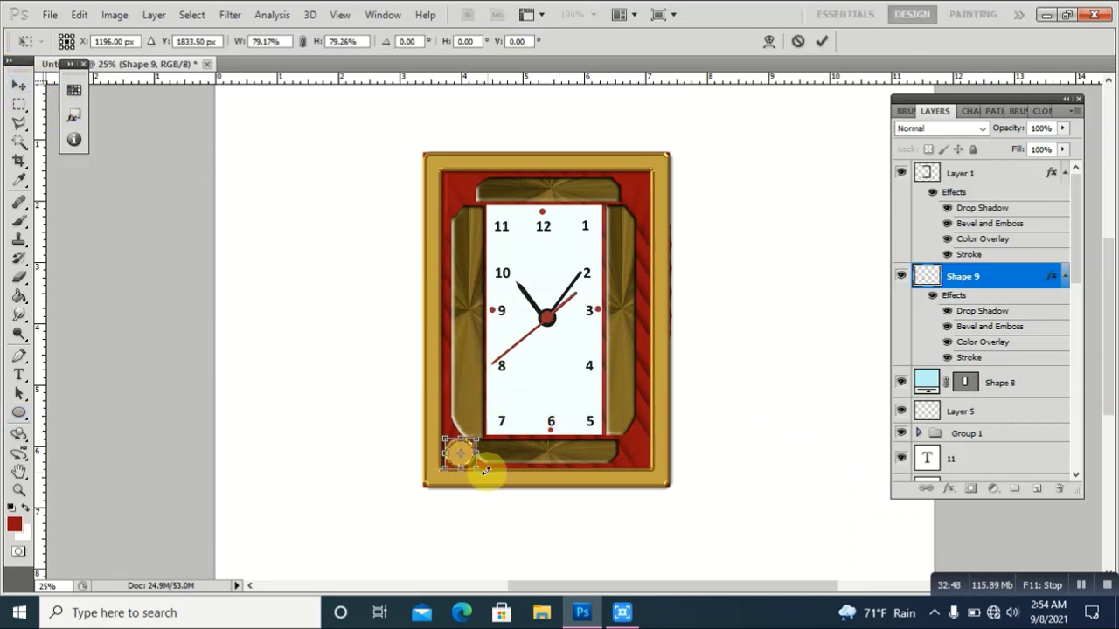
key("Left")
key("Left")
key("Left")
key("Left")
key("Left")
key("Left")
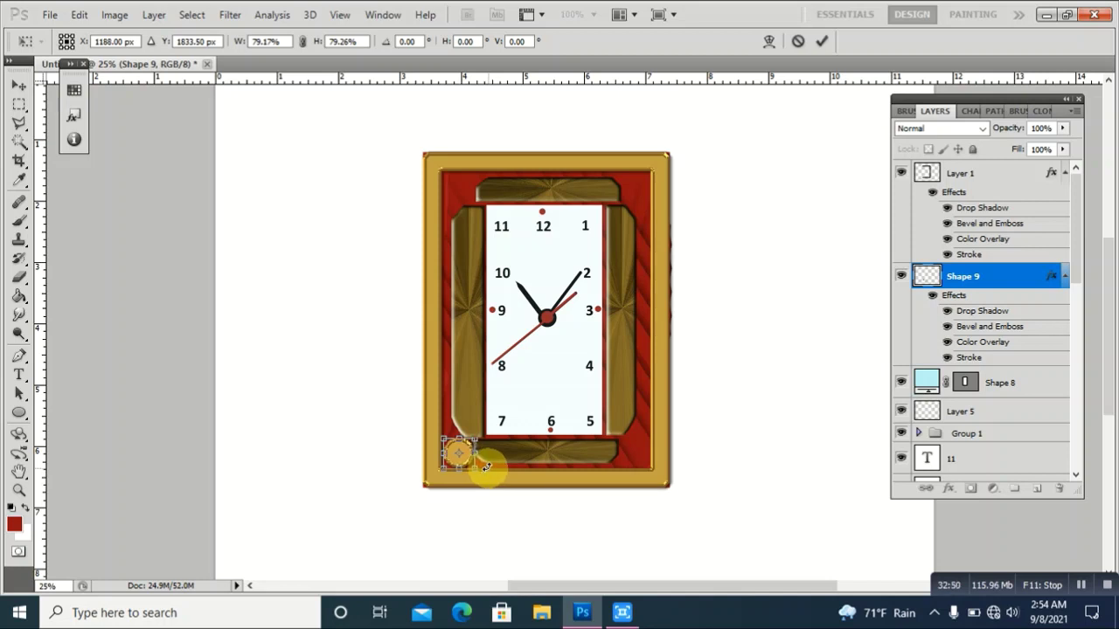
key("Left")
key("Left")
key("Left")
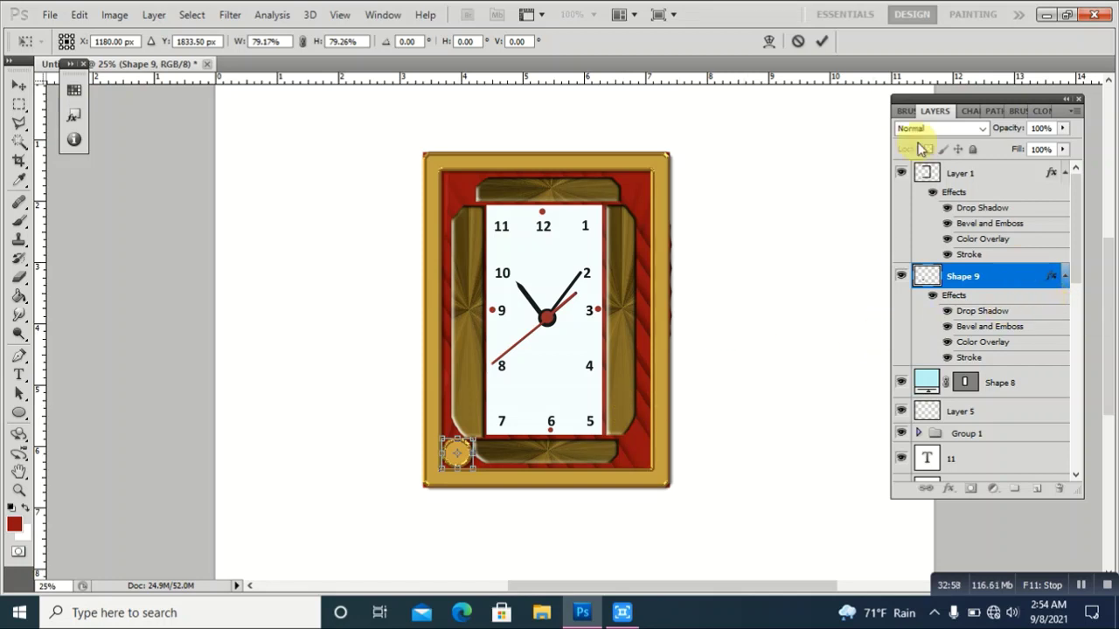
left_click(822, 41)
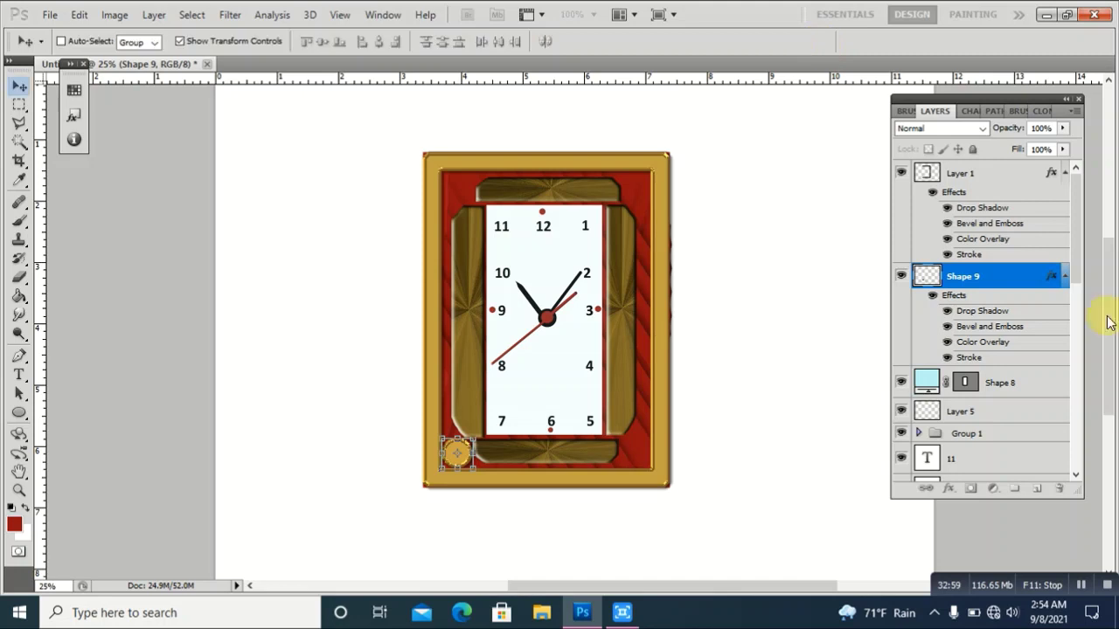
right_click(997, 280)
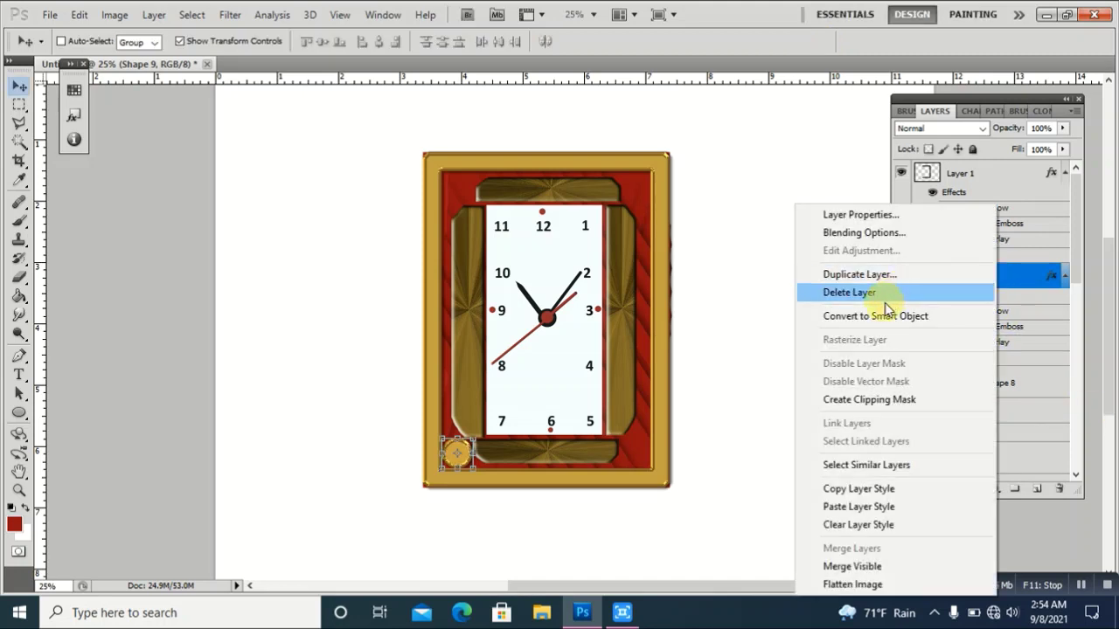
- Duplicate the Shape 9 layer and clear the copy's layer effects
left_click(874, 274)
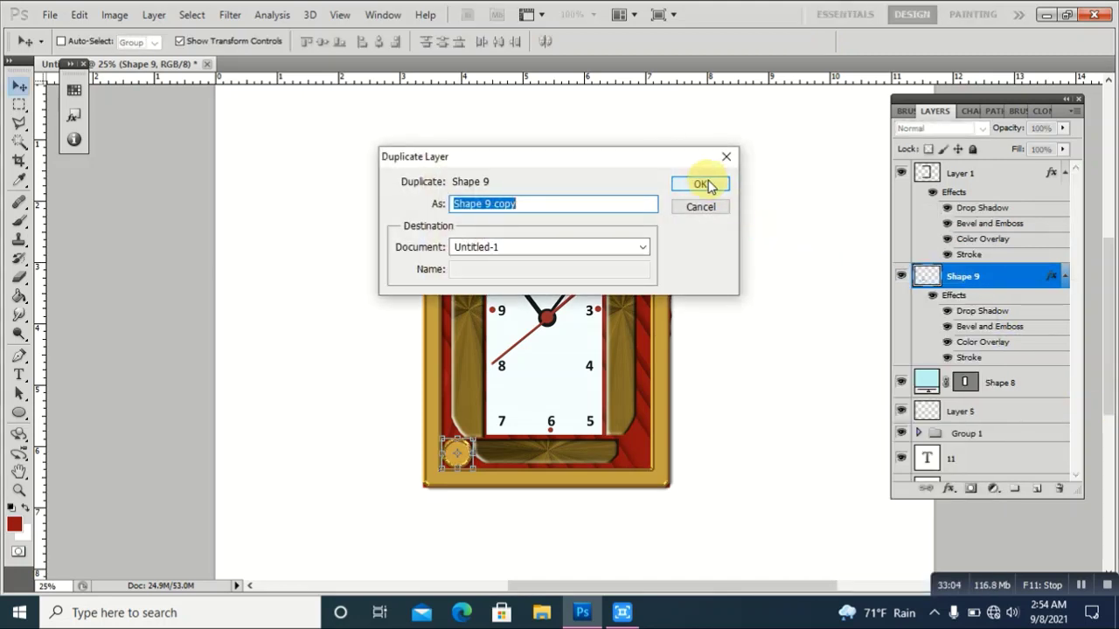
left_click(709, 186)
right_click(1015, 281)
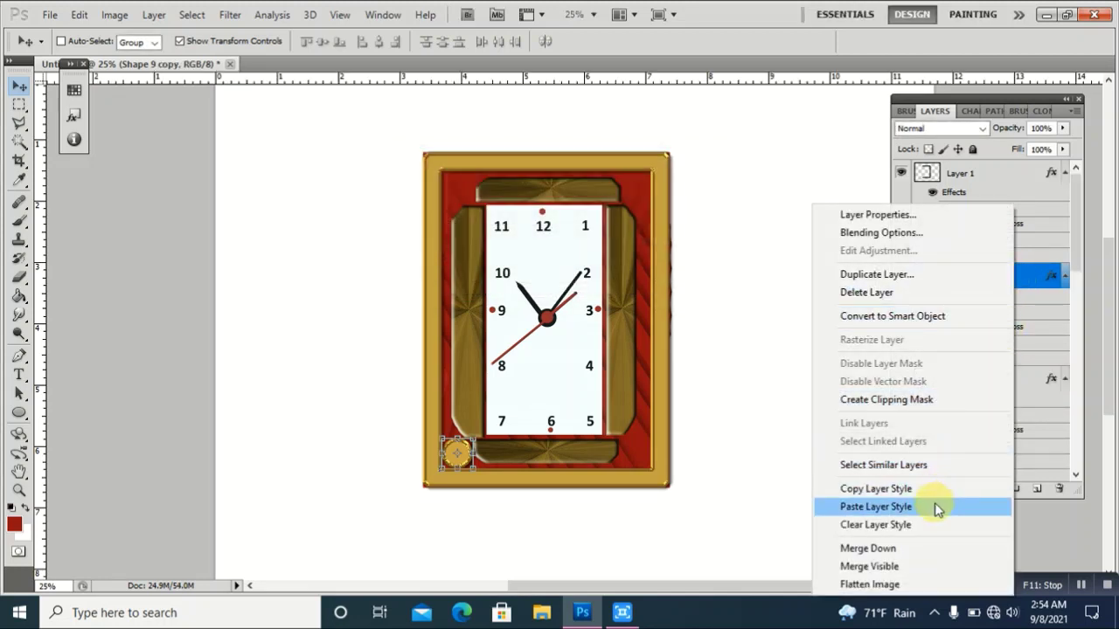
left_click(936, 527)
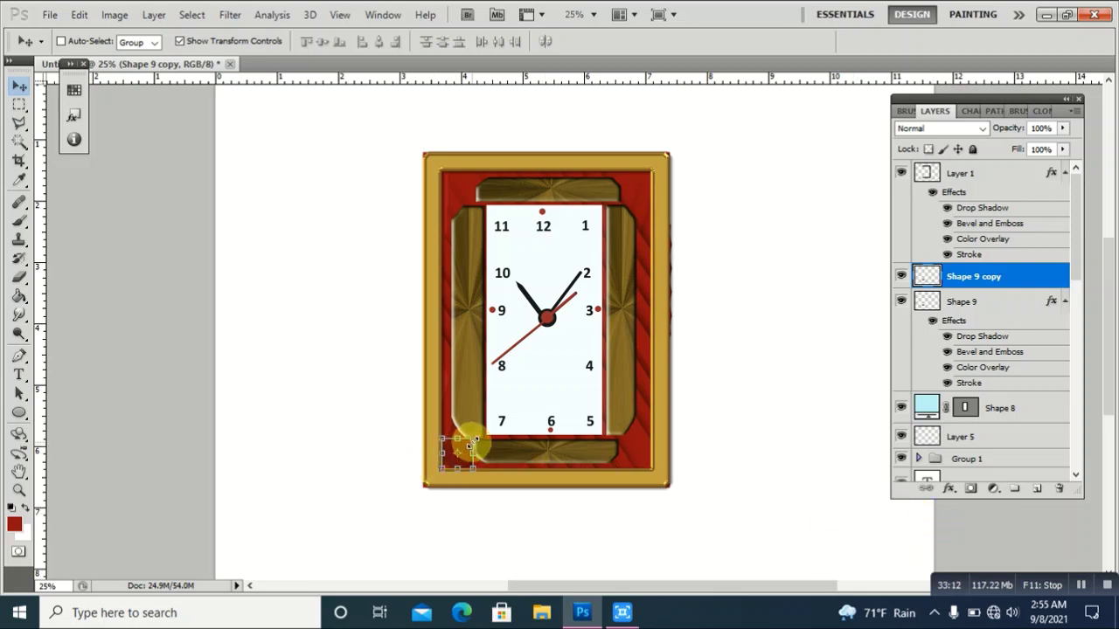
- Scale the Shape 9 copy to about 75% inside the gold ring
key("ctrl+t")
left_click_drag(473, 440, 444, 463)
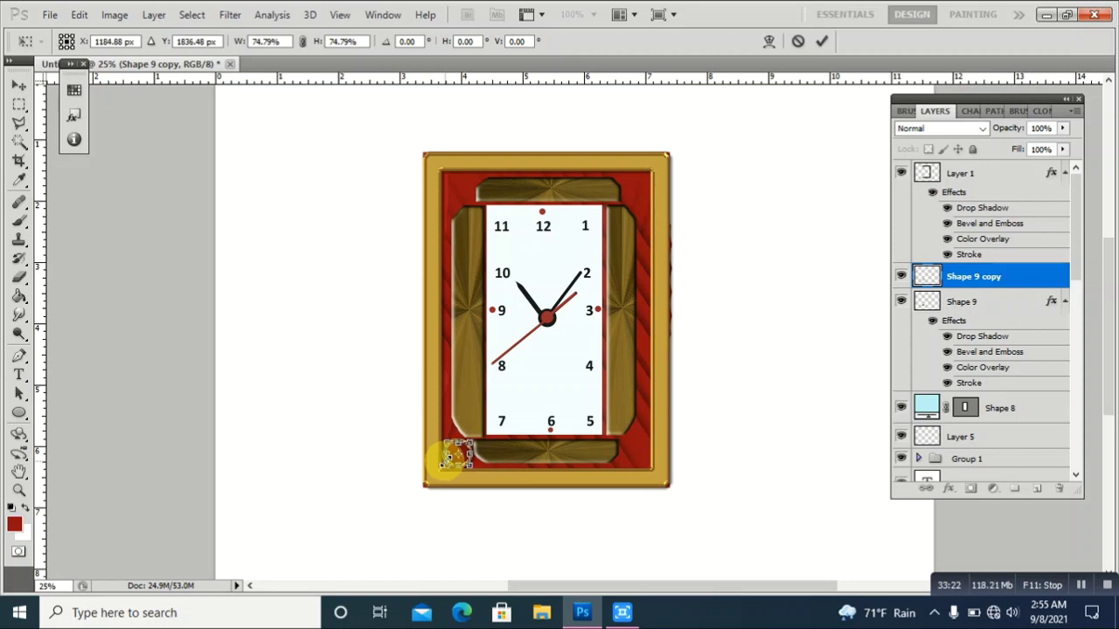
left_click(819, 42)
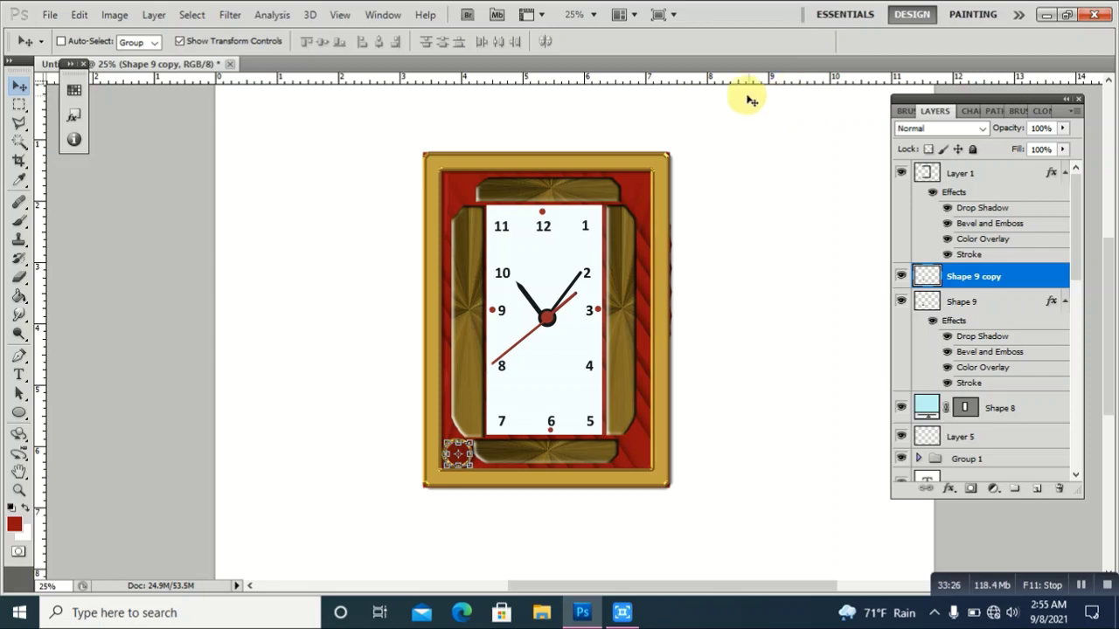
left_click(49, 15)
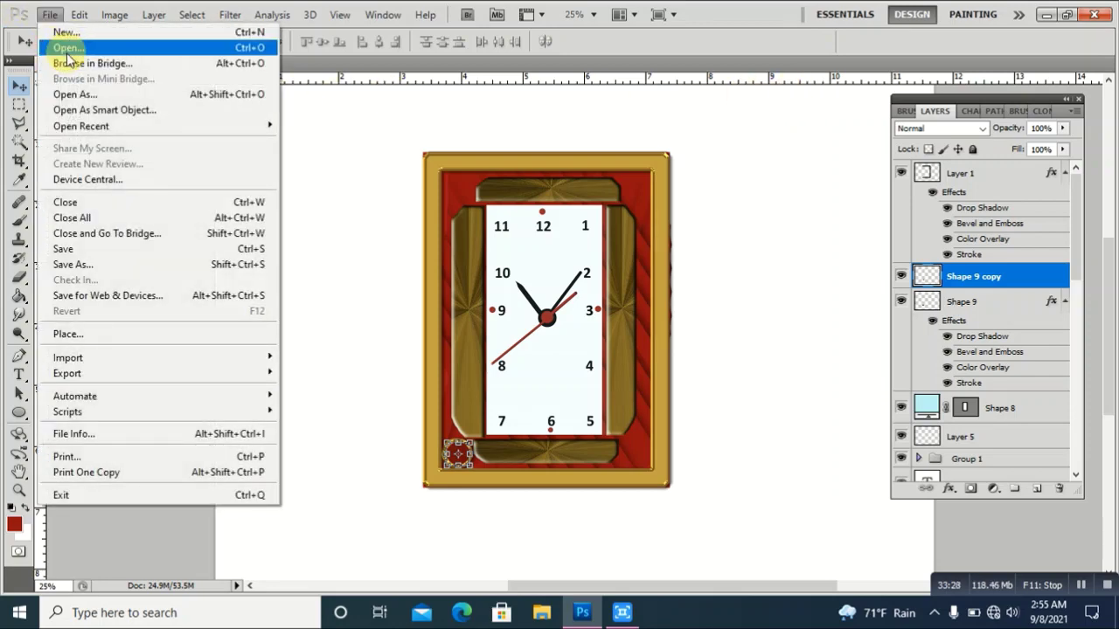
- Open download (13).jpg from D:\Downloaded image file\channel
left_click(132, 84)
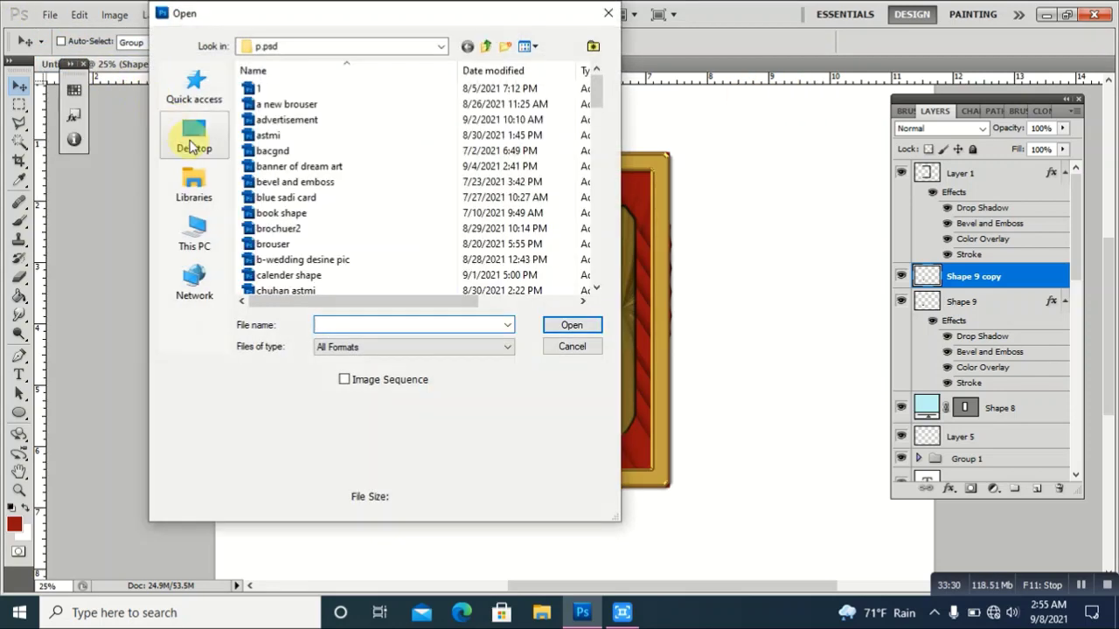
left_click(218, 249)
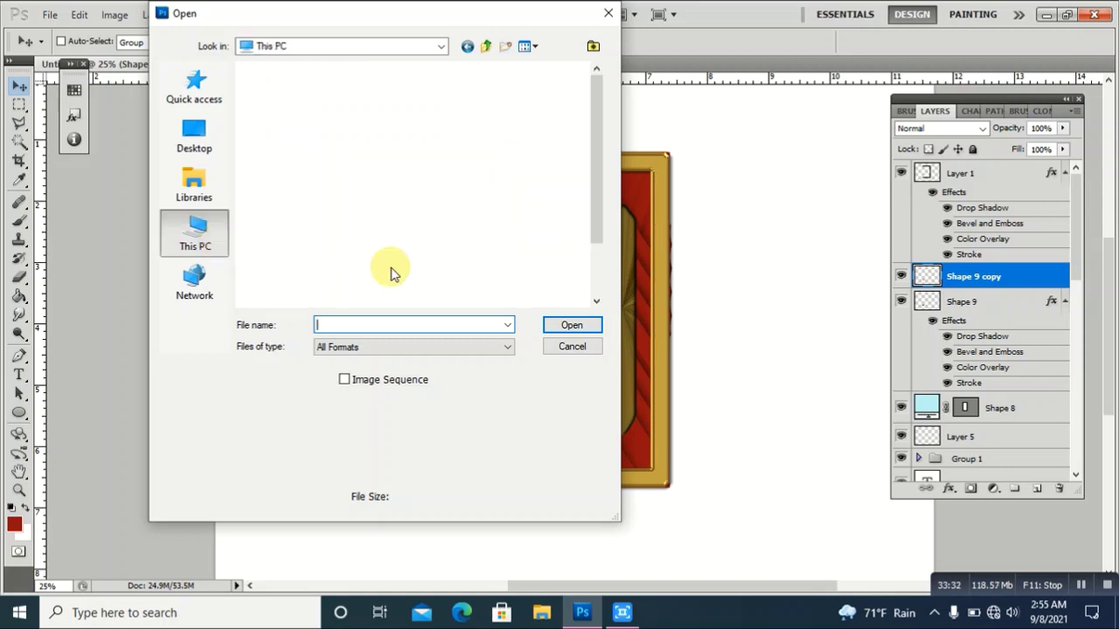
scroll(384, 262, "down", 5)
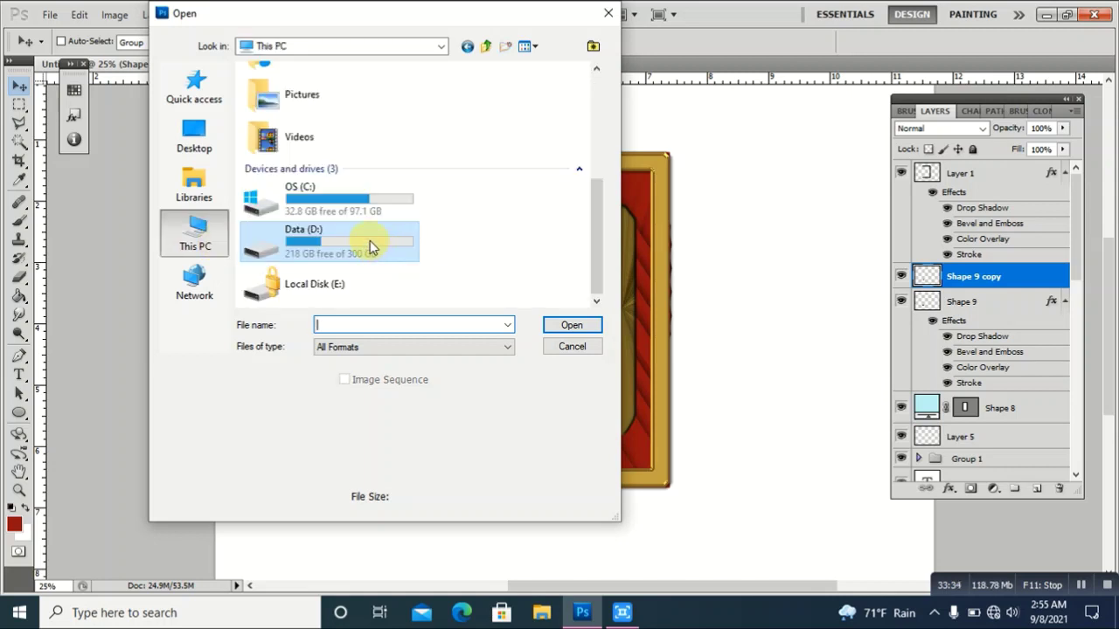
double_click(370, 240)
double_click(350, 220)
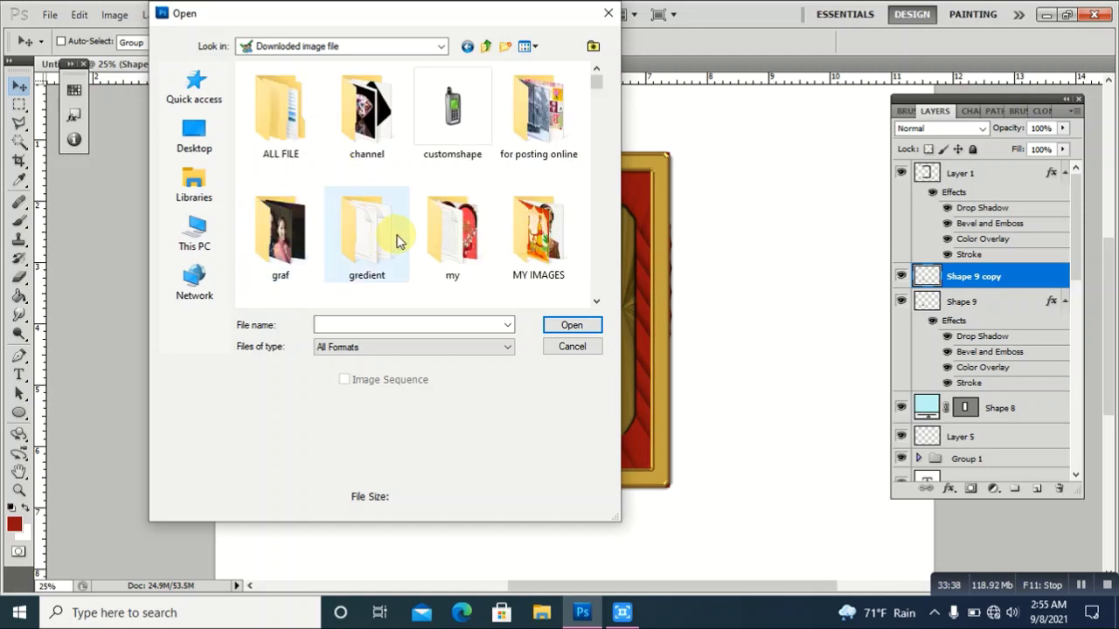
double_click(382, 140)
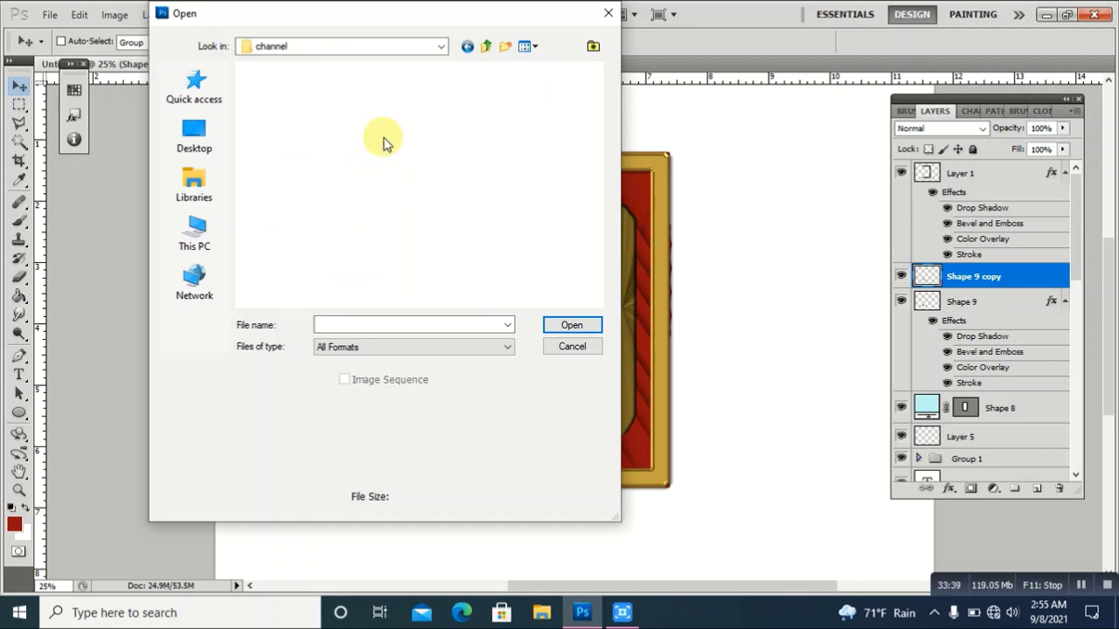
left_click(463, 127)
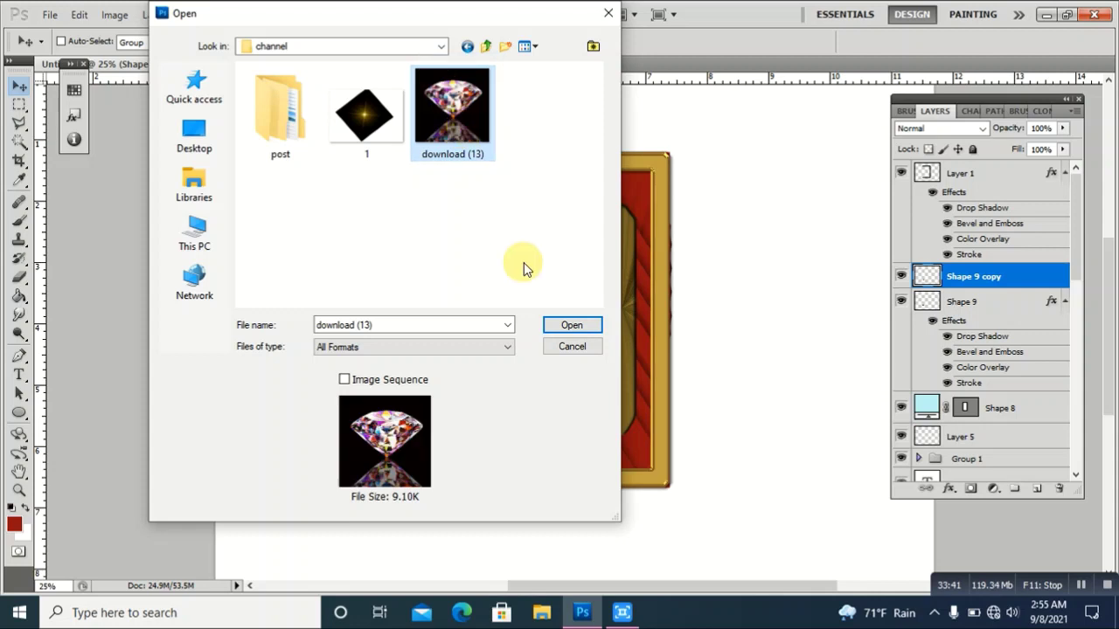
left_click(550, 327)
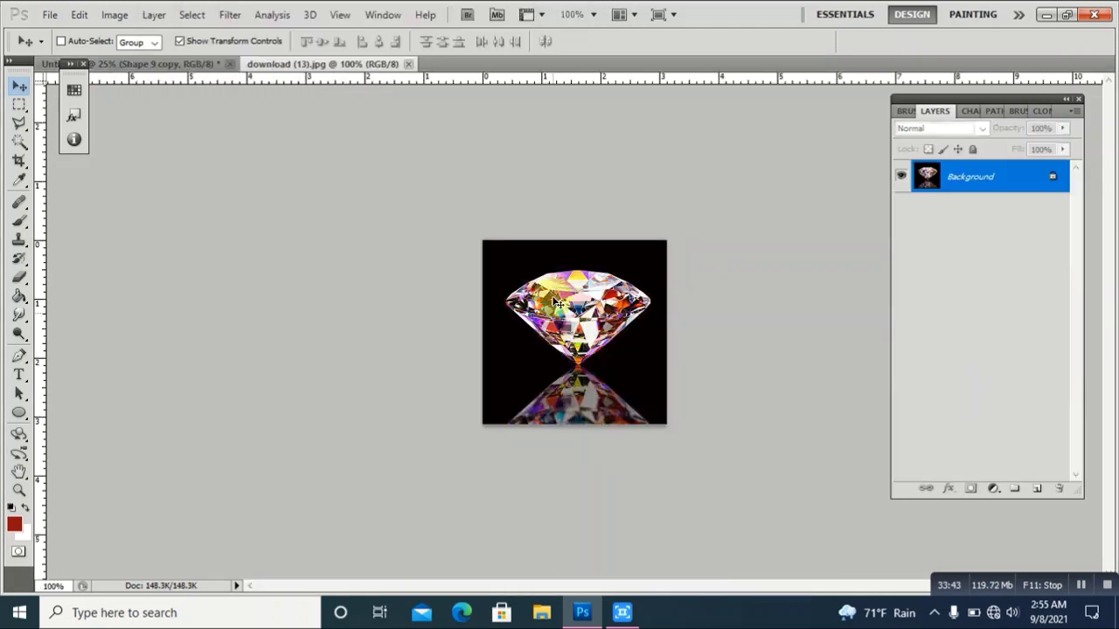
- Unlock the diamond image's Background as Layer 0 and cut it
double_click(927, 177)
left_click(690, 194)
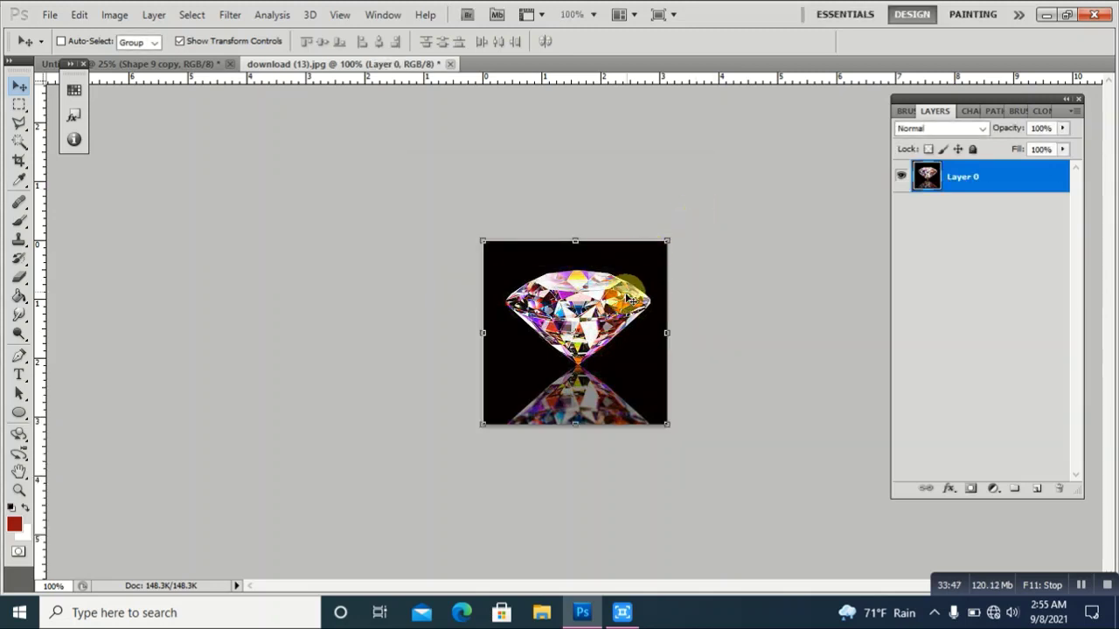
key("Delete")
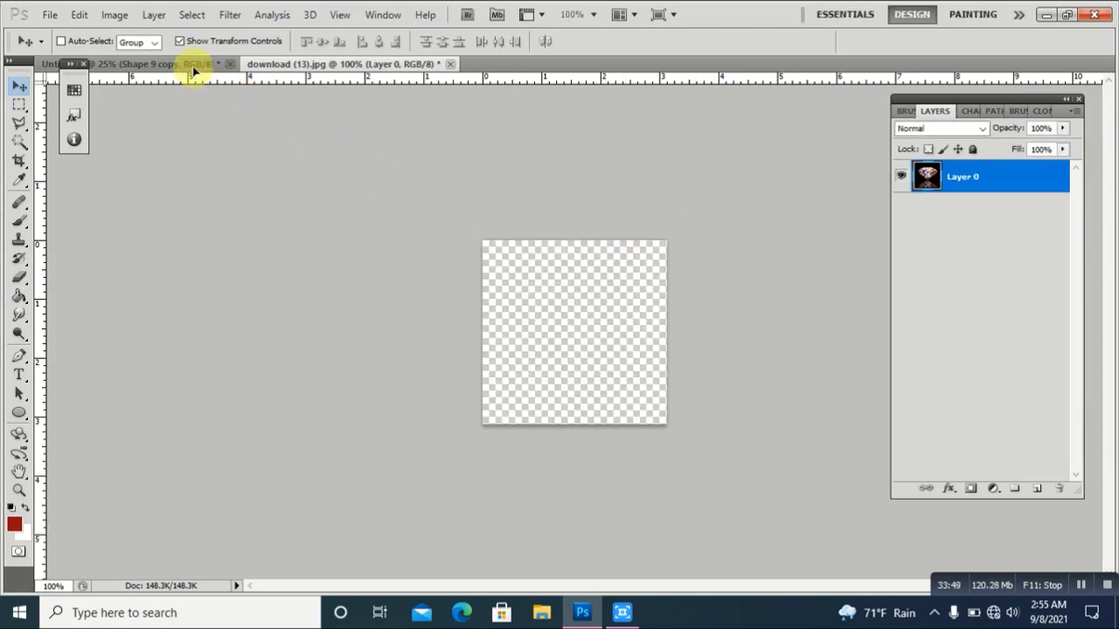
- Paste the diamond into the clock, scaled to about 75%, in the bottom-left corner
left_click(194, 72)
key("ctrl+v")
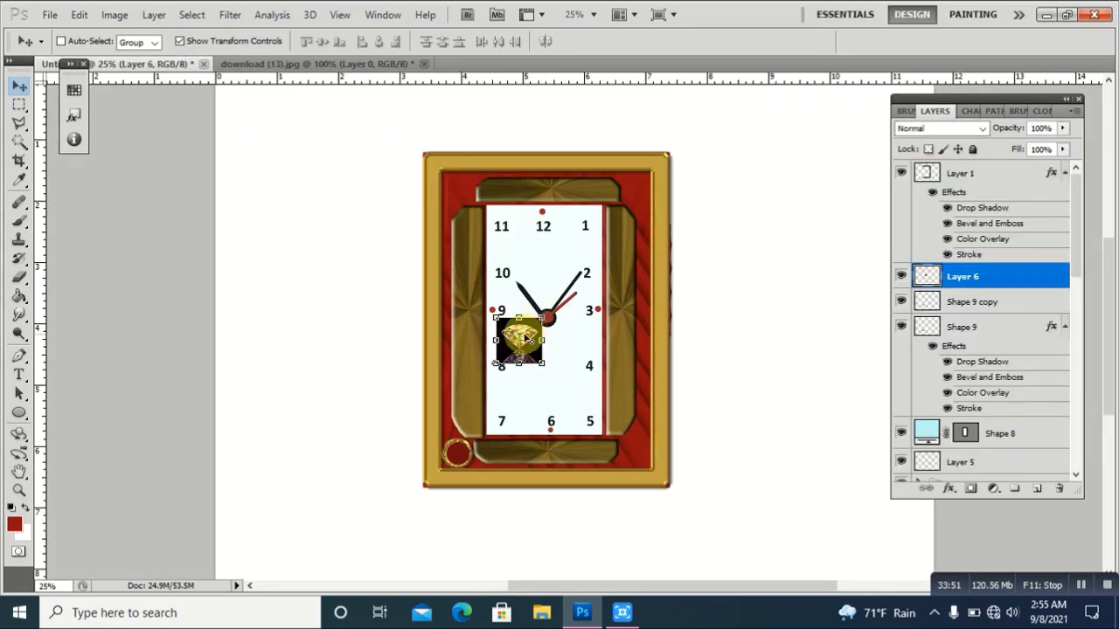
key("ctrl+t")
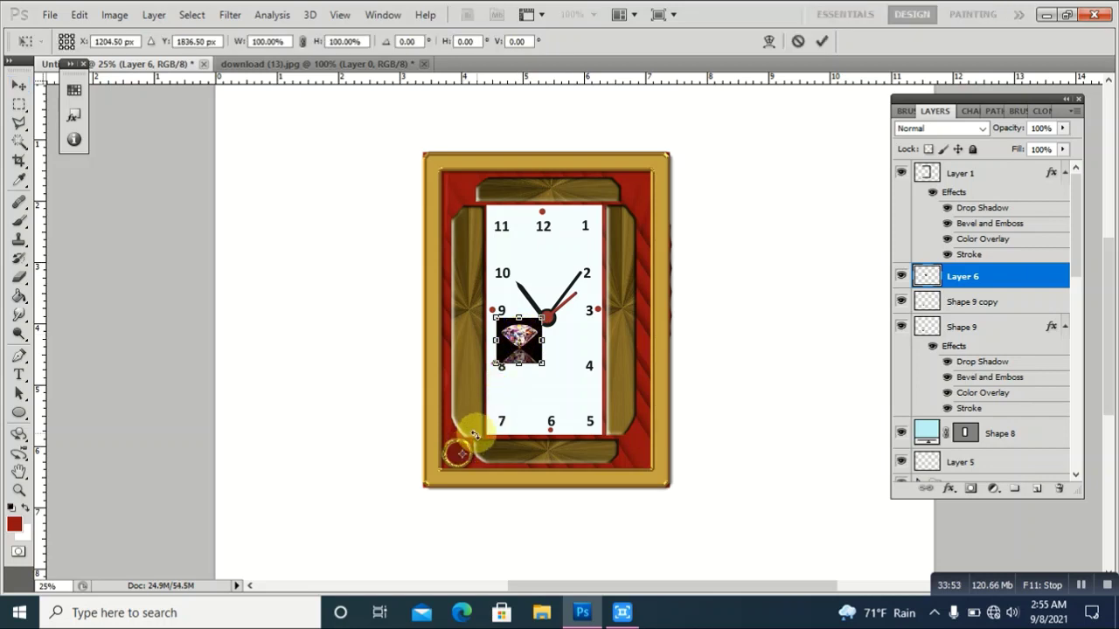
left_click_drag(533, 341, 440, 475)
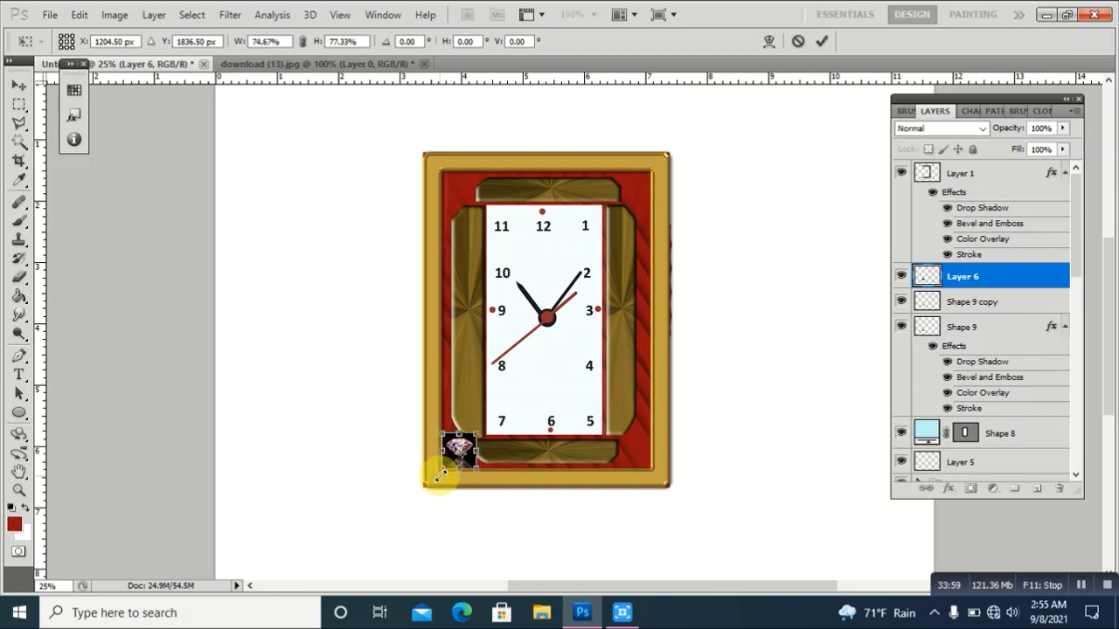
left_click(825, 48)
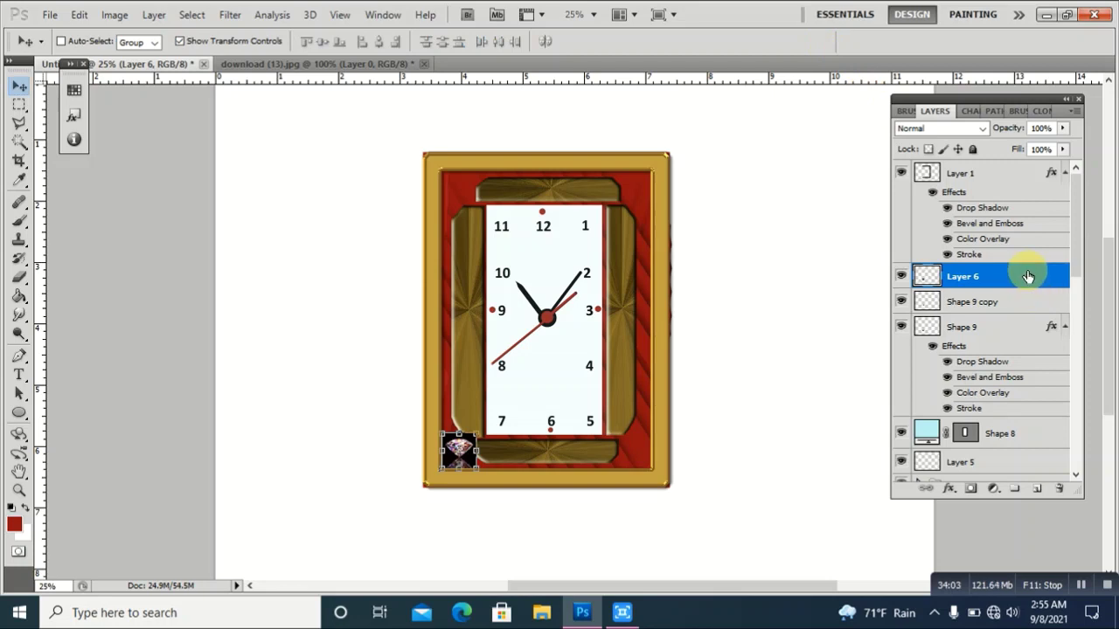
- Clip diamond Layer 6 into the ring below and enlarge it to about 152%
right_click(1028, 276)
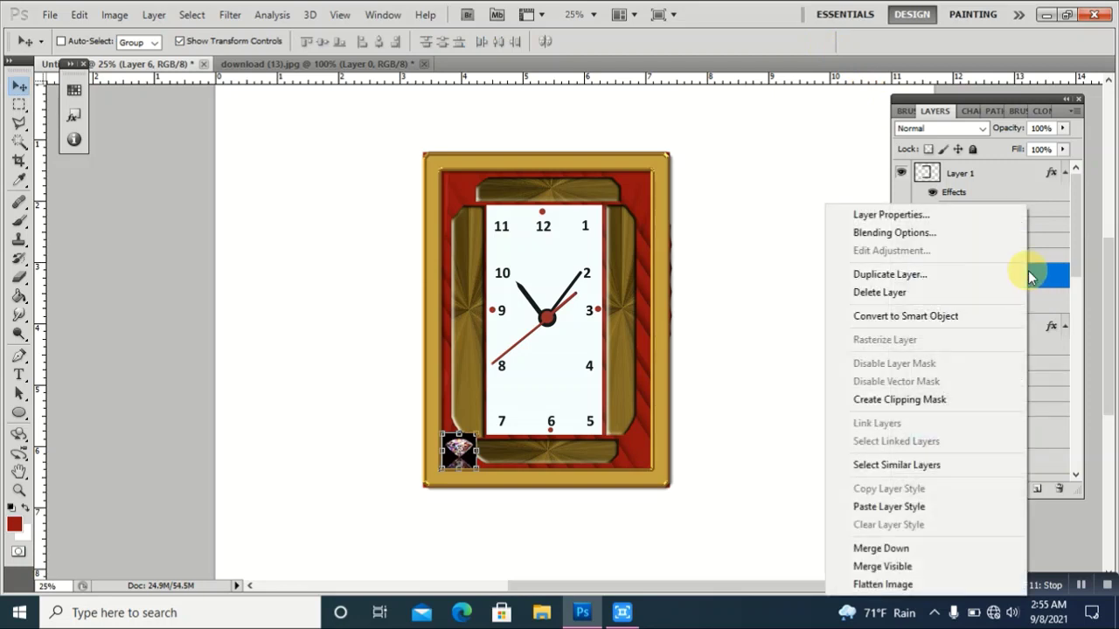
left_click(937, 406)
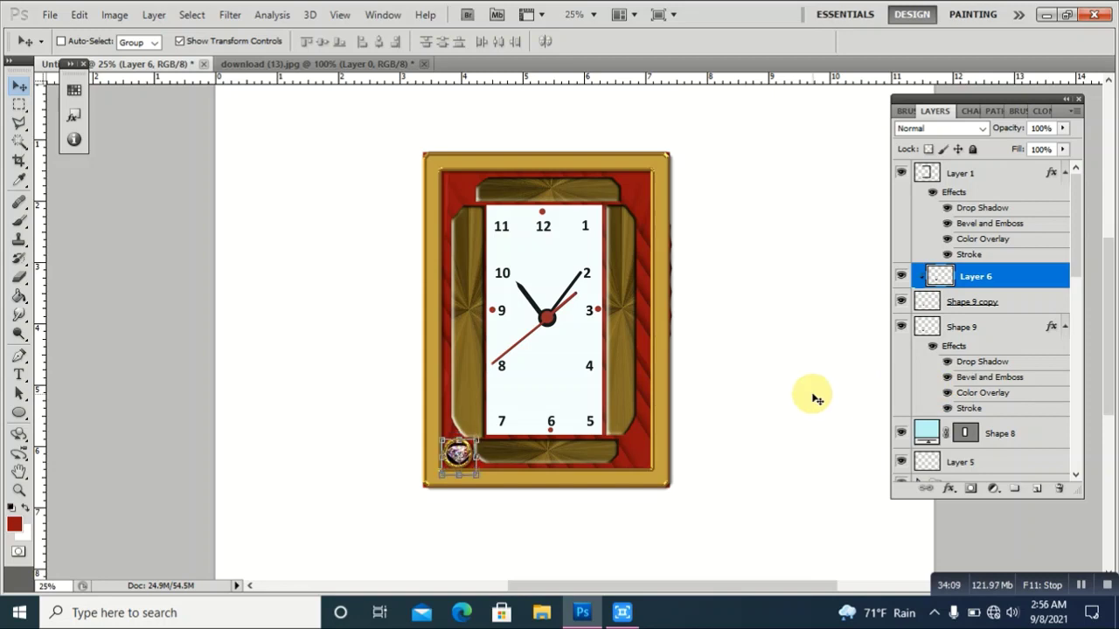
mouse_move(442, 440)
left_mouse_down()
mouse_move(479, 461)
mouse_move(441, 494)
mouse_move(432, 487)
left_mouse_up()
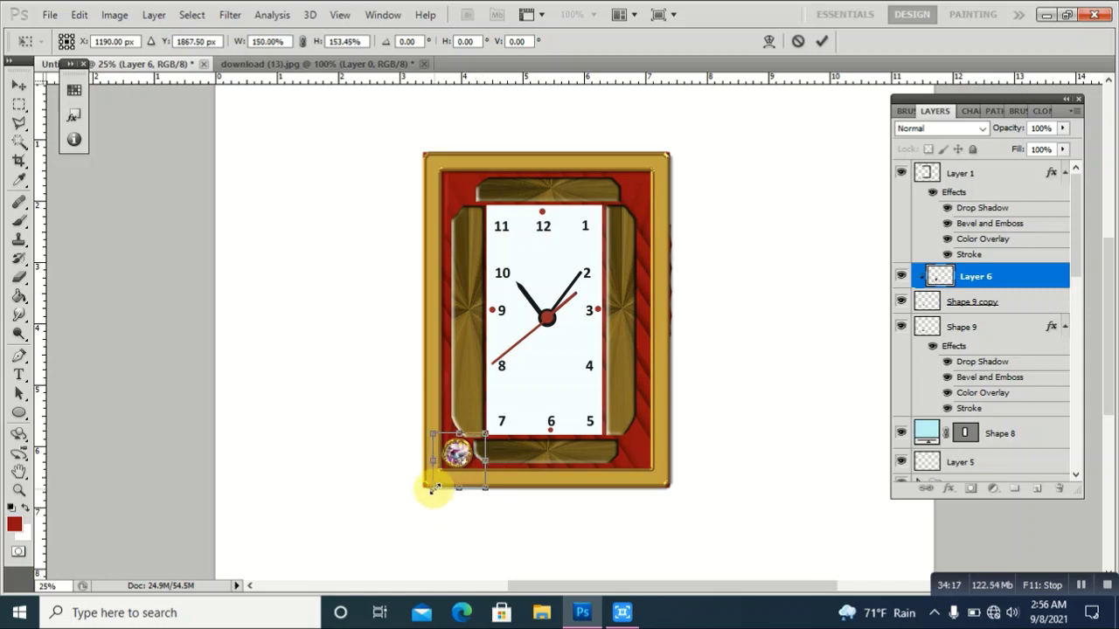
left_click(821, 43)
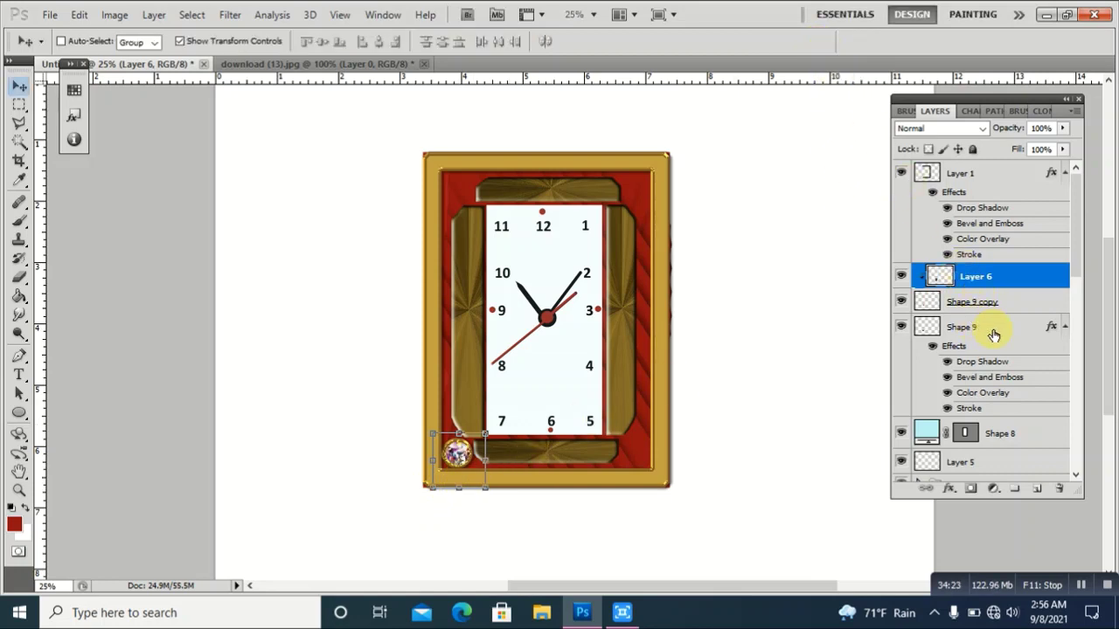
- Merge Layer 6 with Shape 9 copy and Shape 9 into one jewel layer
left_click(993, 331, "shift")
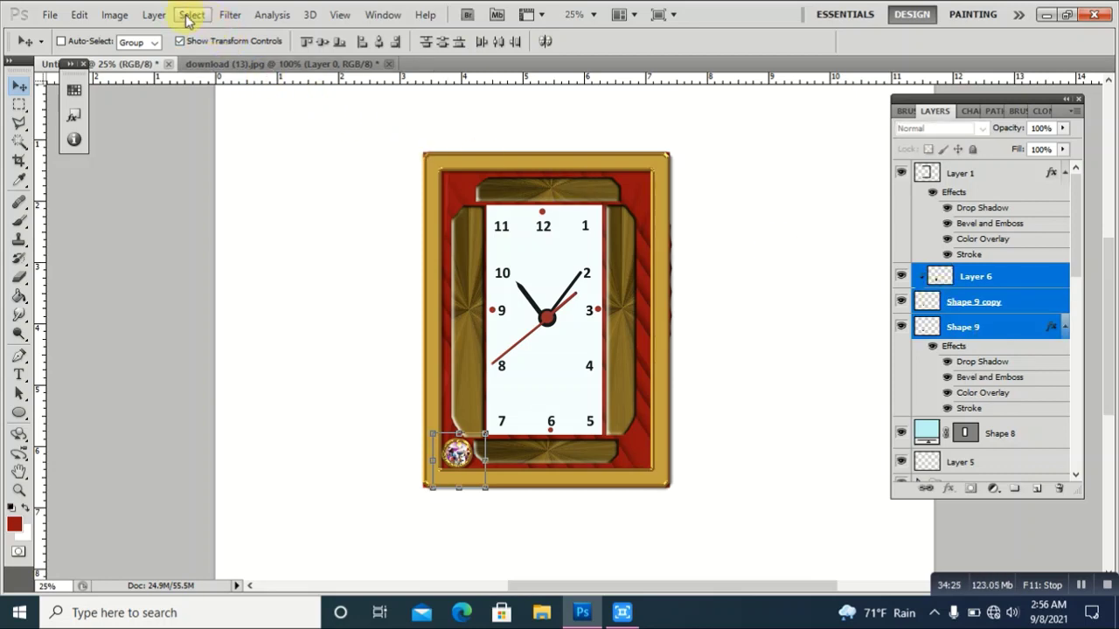
left_click(154, 15)
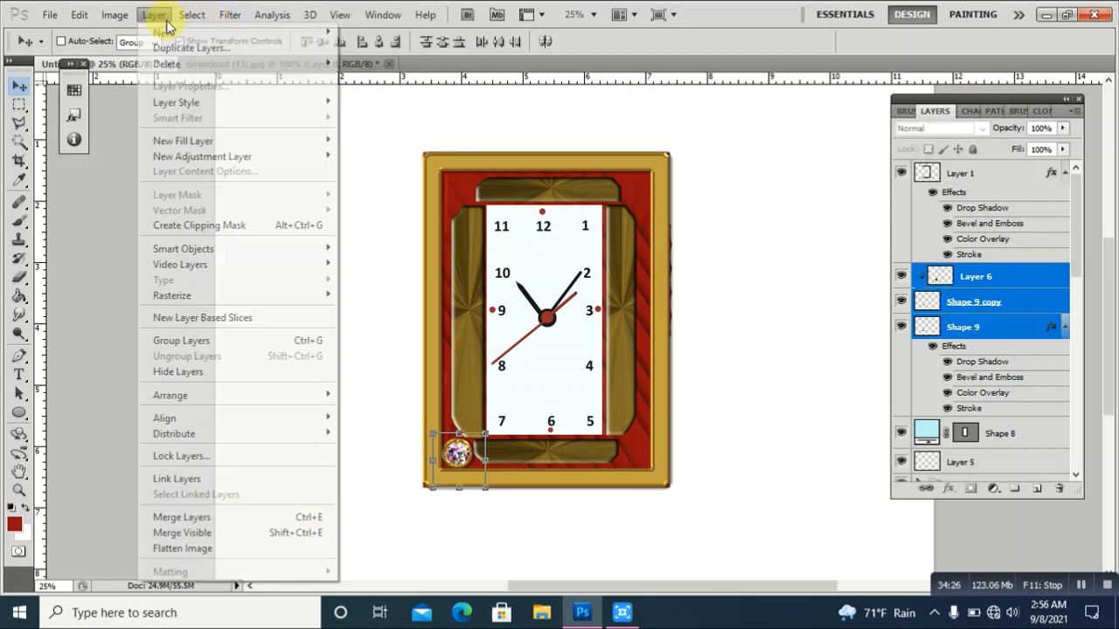
left_click(231, 521)
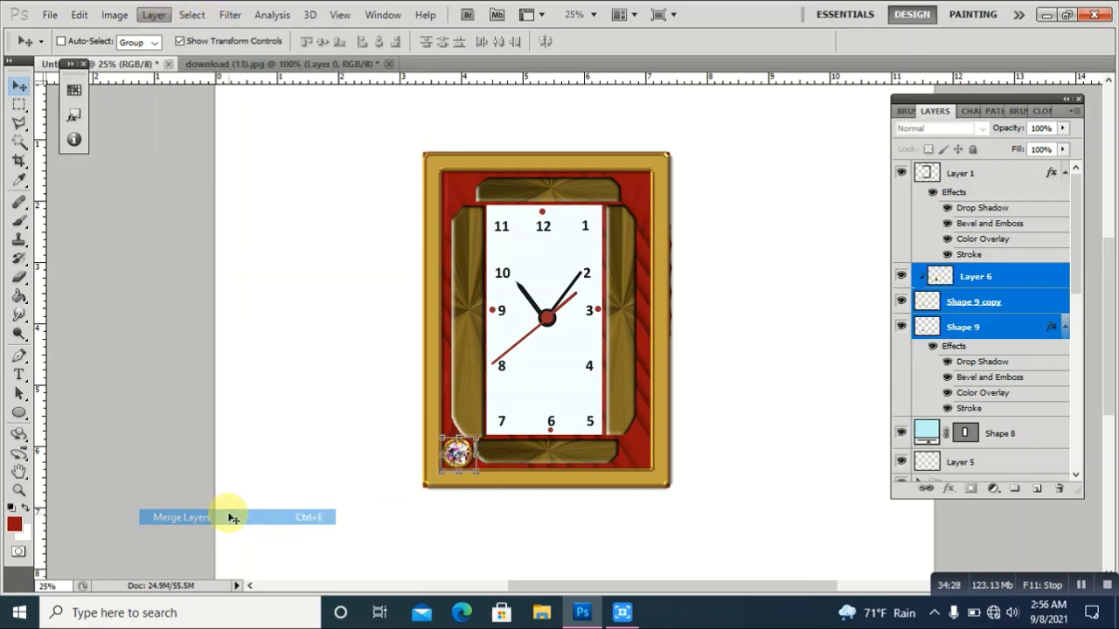
right_click(1045, 287)
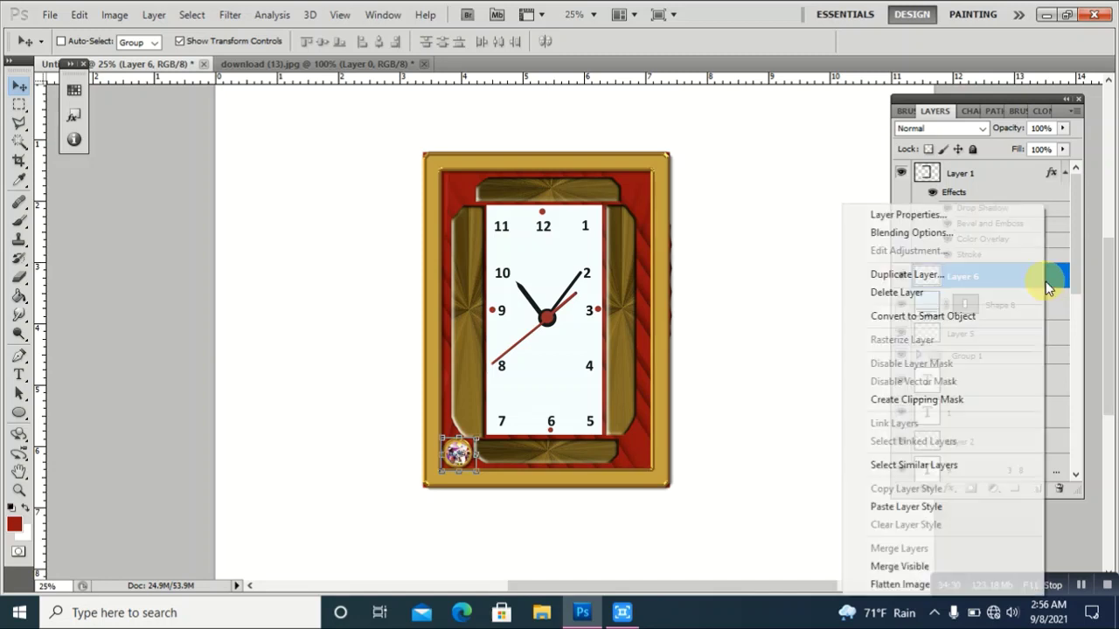
- Duplicate the jewel layer as Layer 6 copy and move it to the frame's top-left corner
left_click(925, 275)
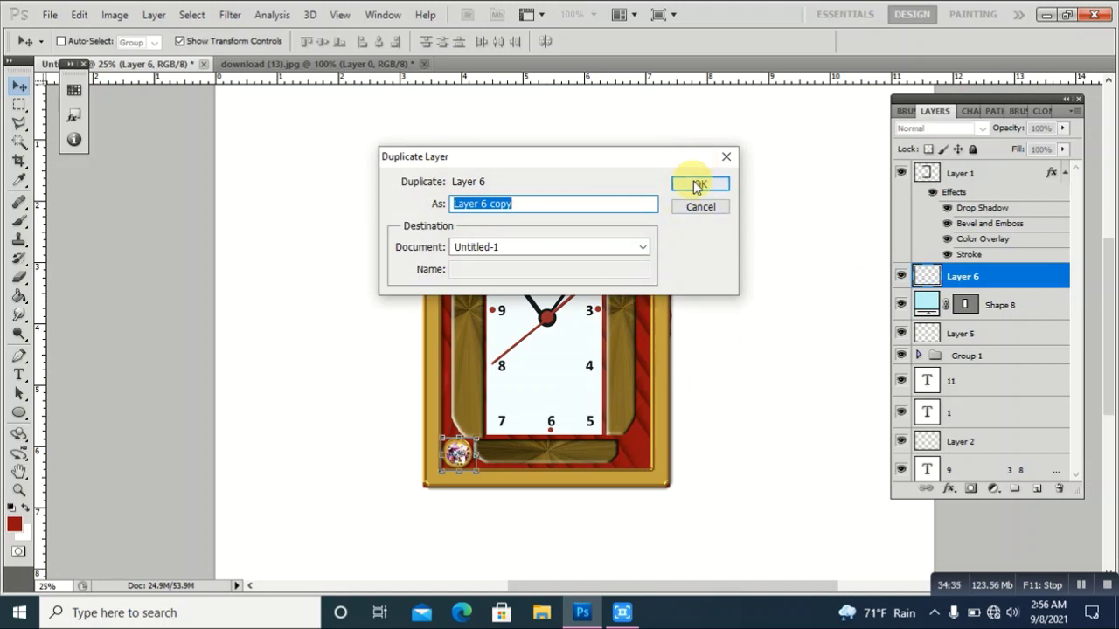
left_click(701, 183)
key("ctrl+t")
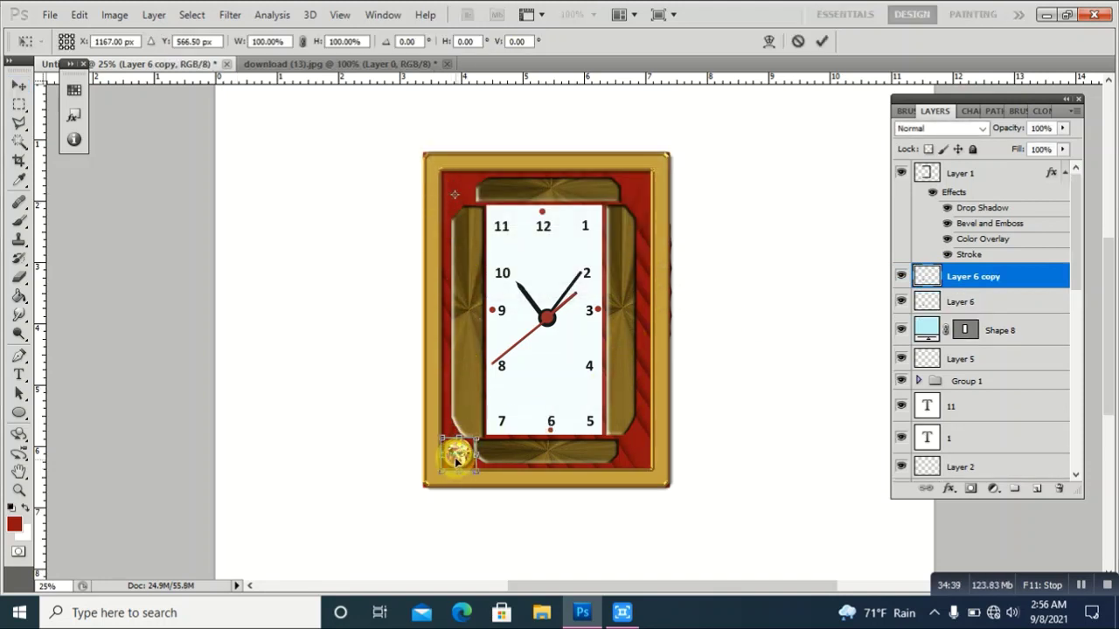
left_click_drag(458, 468, 456, 197)
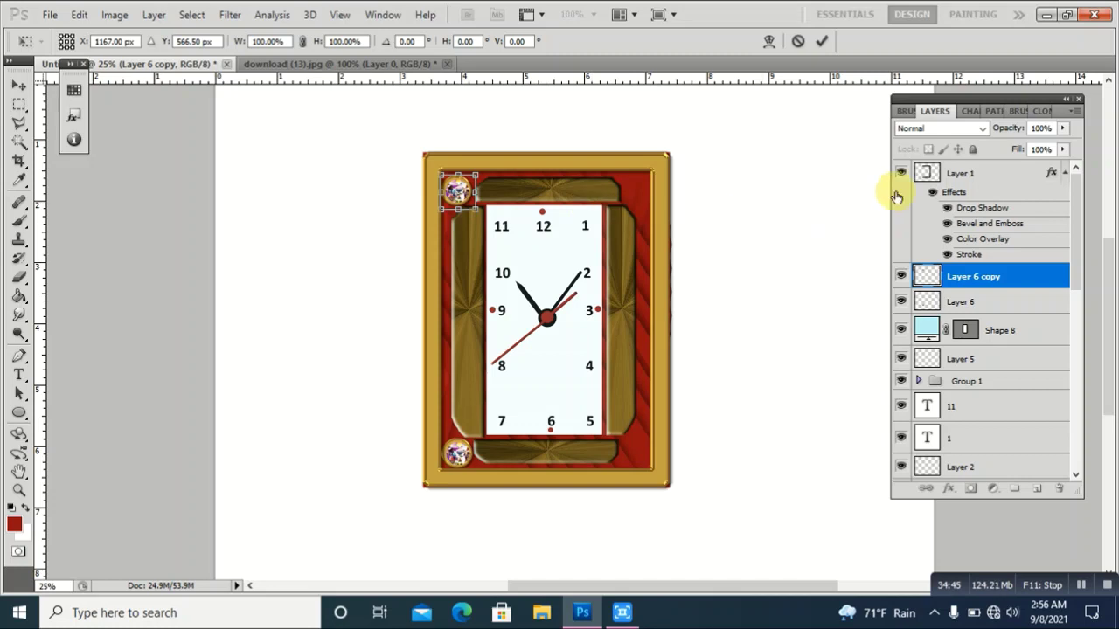
left_click(822, 44)
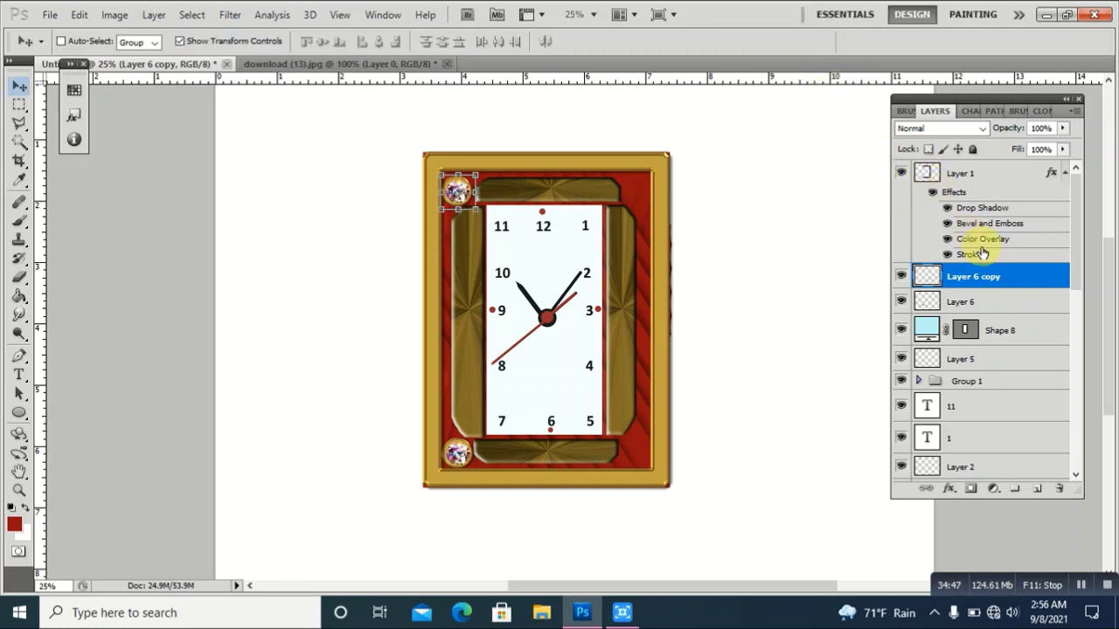
- Place a duplicate jewel, Layer 6 copy 2, in the top-right corner, resized to about 90% by 105%
right_click(1009, 277)
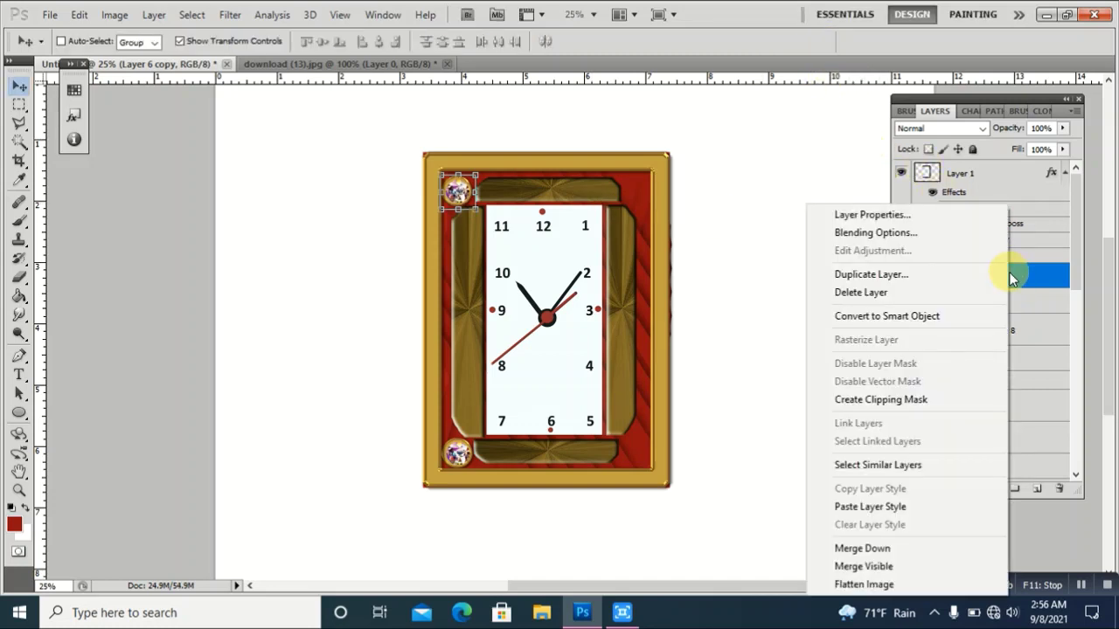
left_click(963, 275)
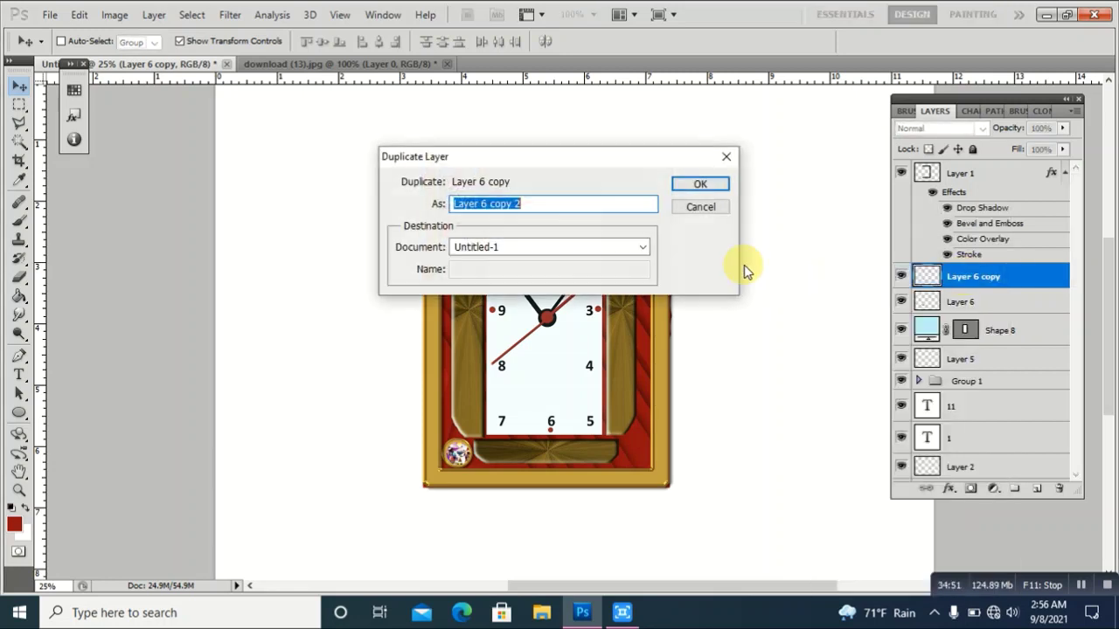
left_click(700, 184)
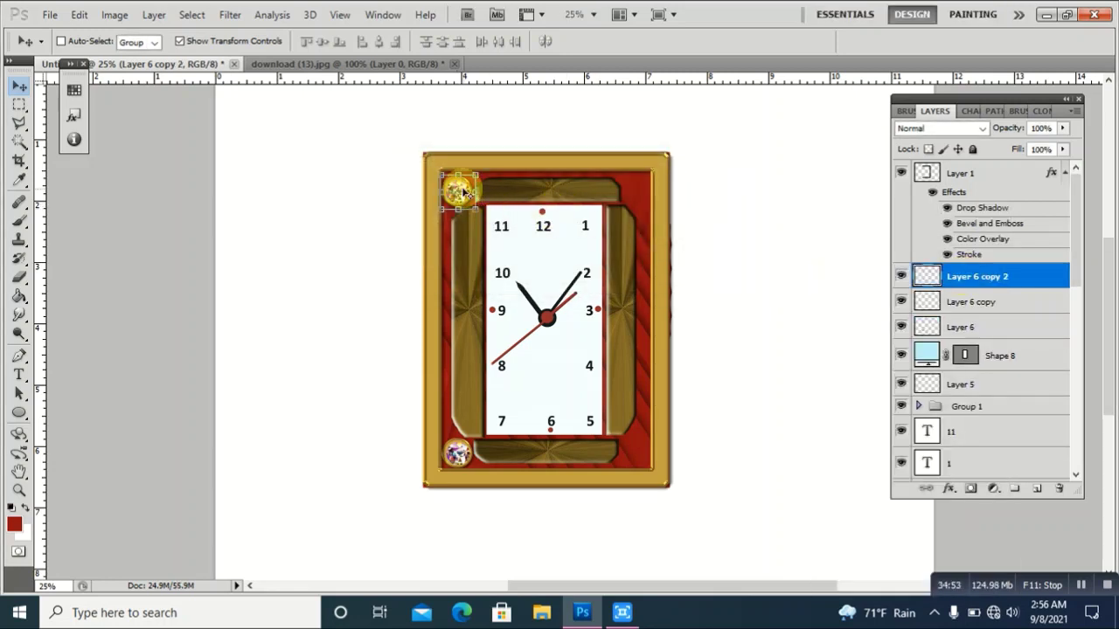
key("ctrl+t")
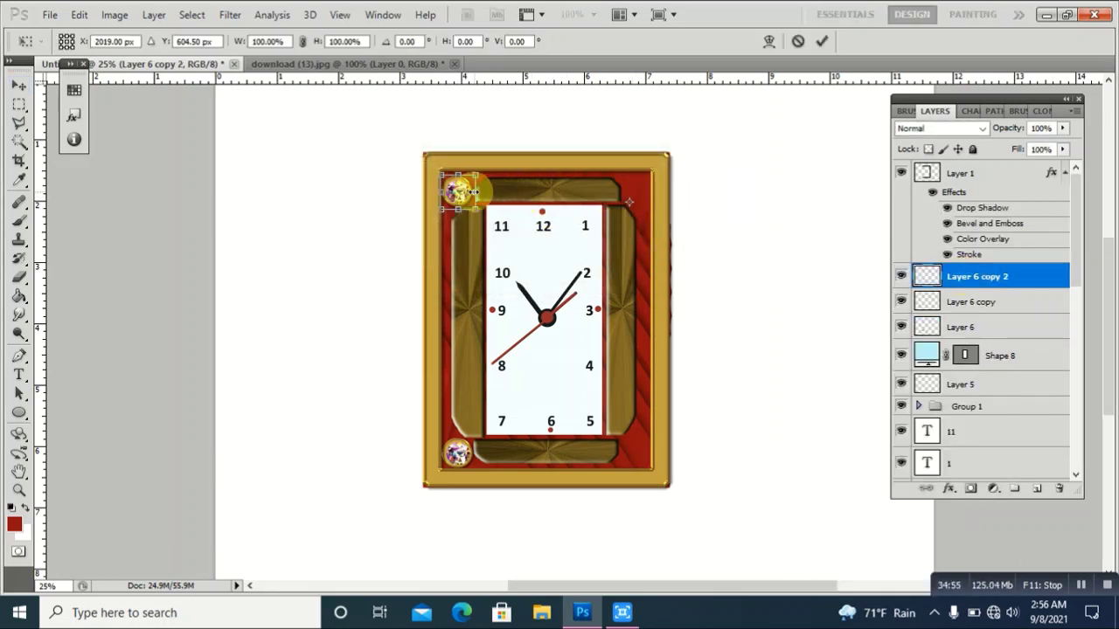
left_click_drag(456, 191, 637, 198)
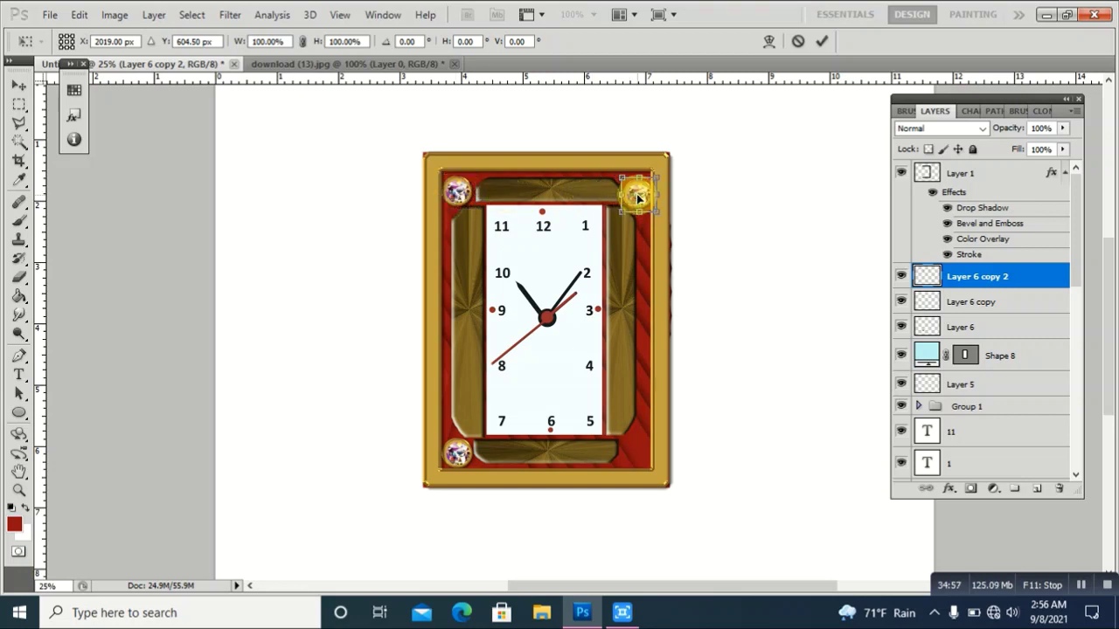
left_click_drag(659, 177, 653, 178)
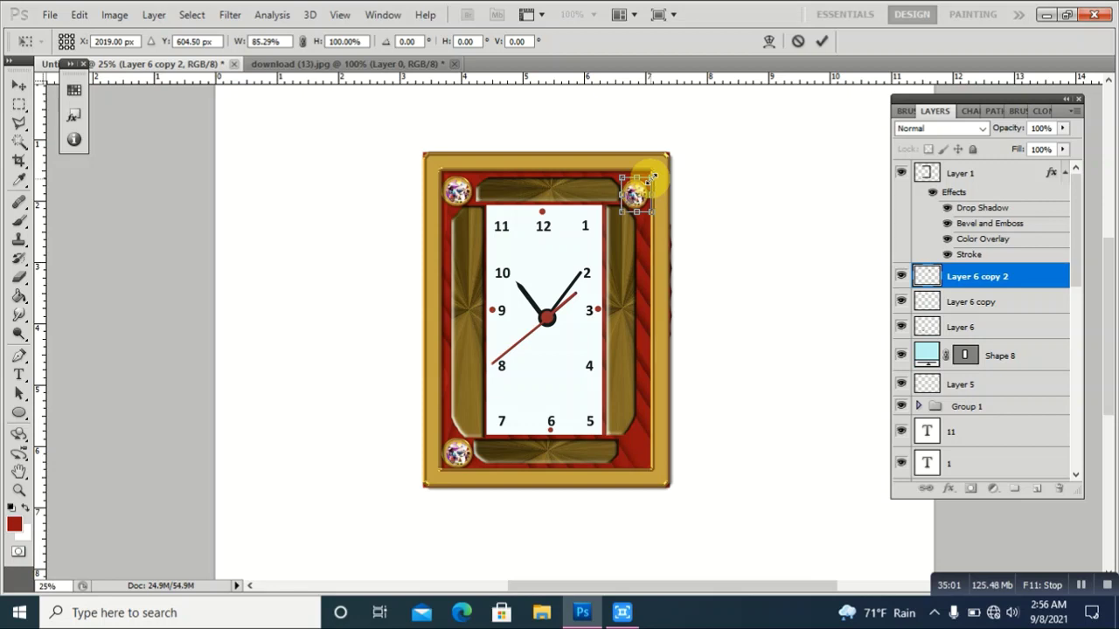
left_click_drag(652, 178, 651, 210)
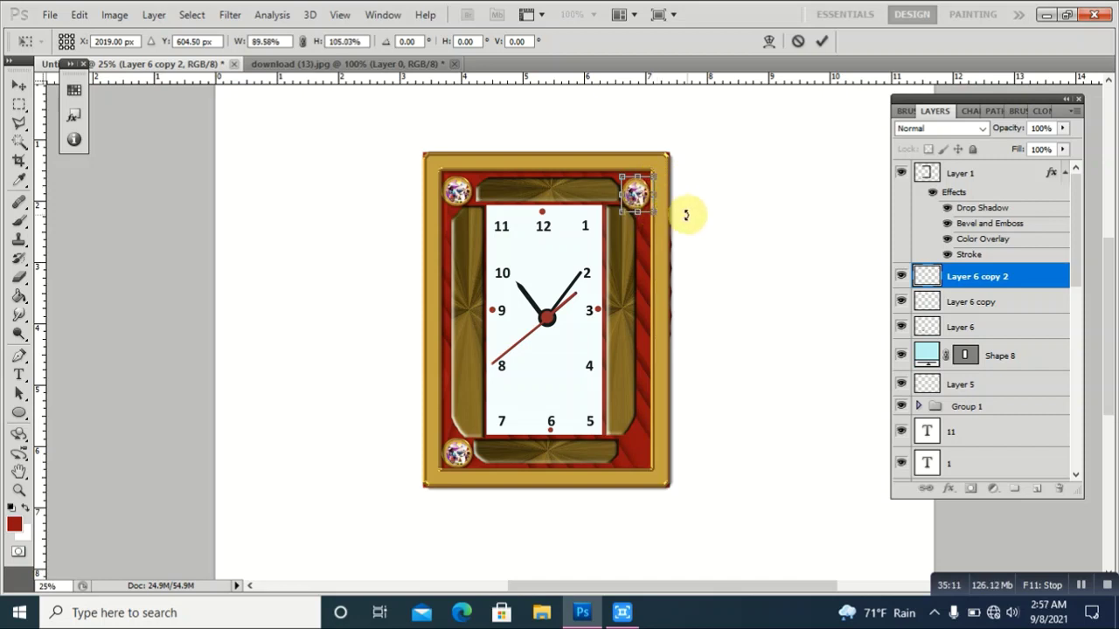
left_click(825, 45)
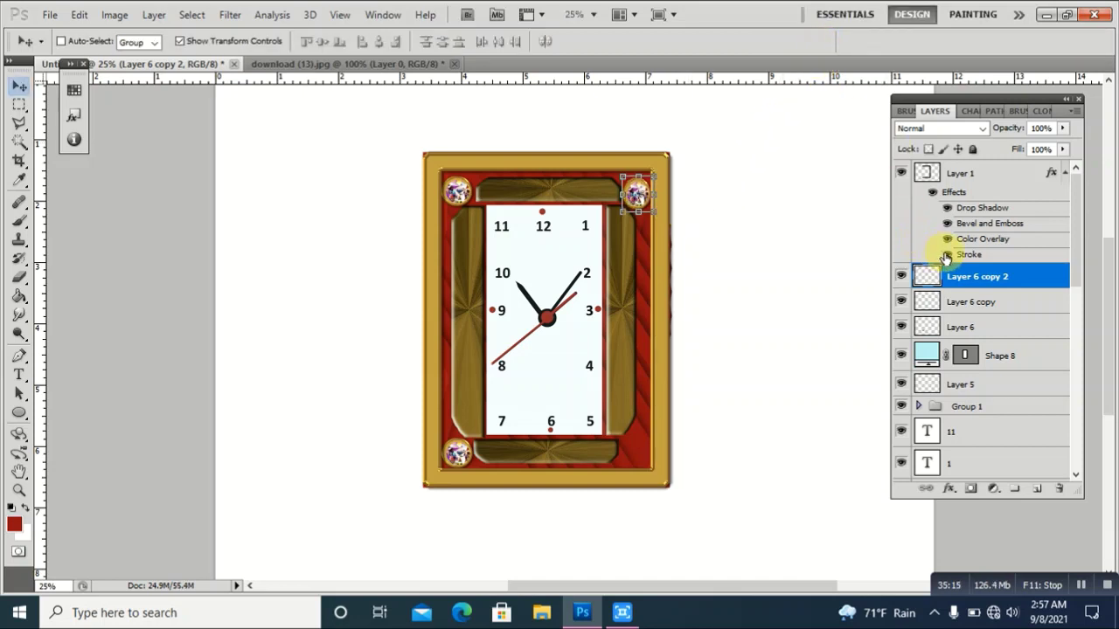
- Duplicate Layer 6 copy 2 as Layer 6 copy 3 and position it in the frame's bottom-right corner
right_click(998, 279)
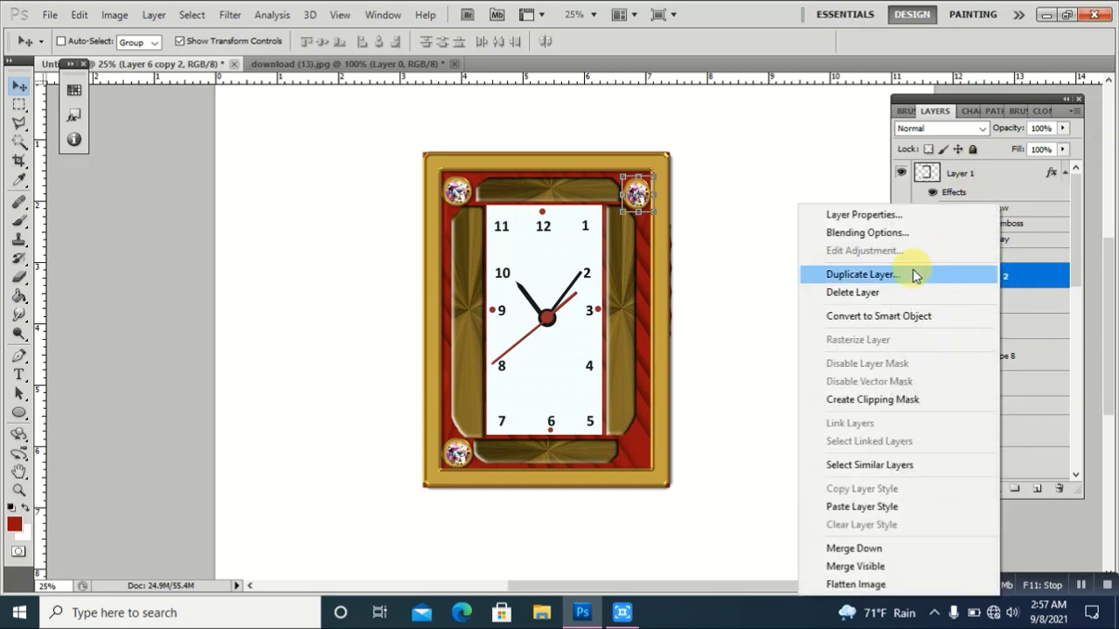
left_click(914, 274)
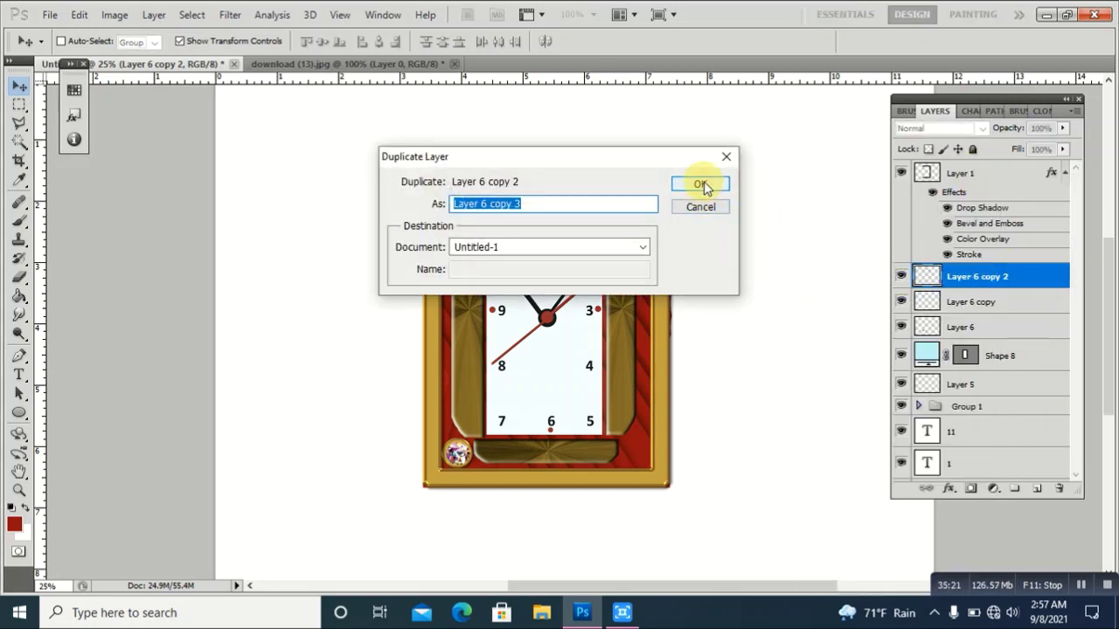
left_click(700, 184)
left_click_drag(661, 237, 639, 198)
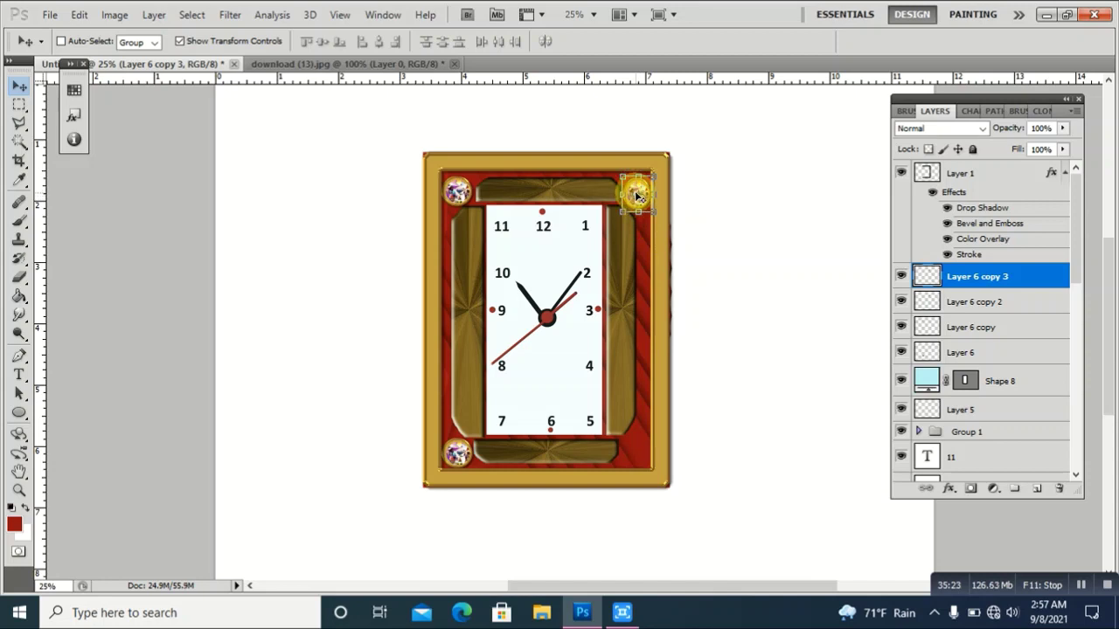
key("ctrl+t")
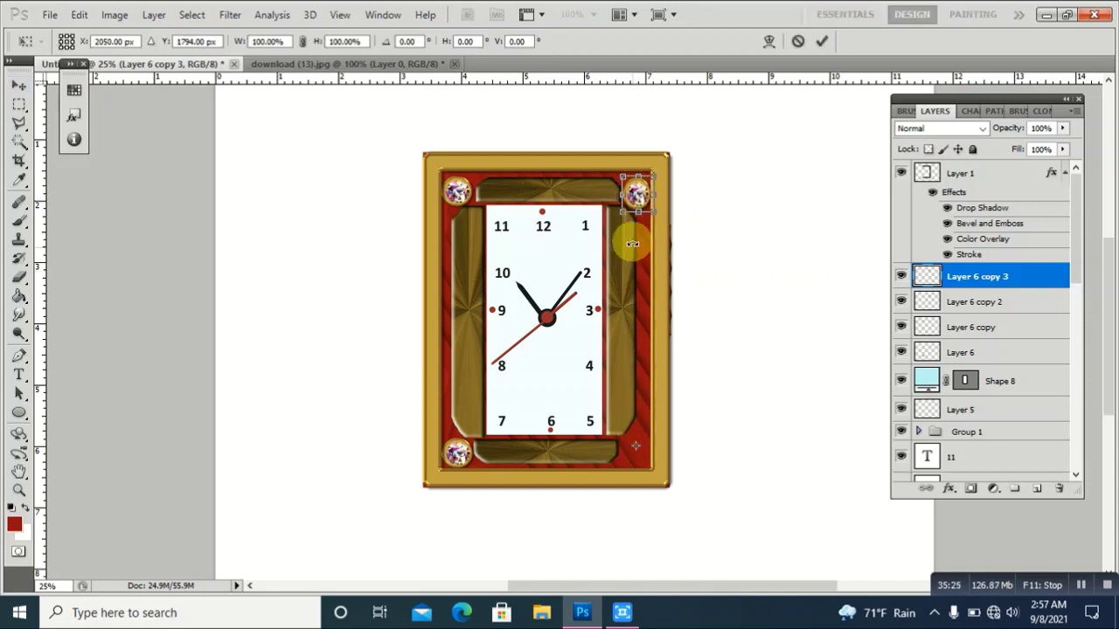
mouse_move(637, 194)
left_mouse_down()
mouse_move(638, 451)
mouse_move(660, 450)
mouse_move(614, 449)
left_mouse_up()
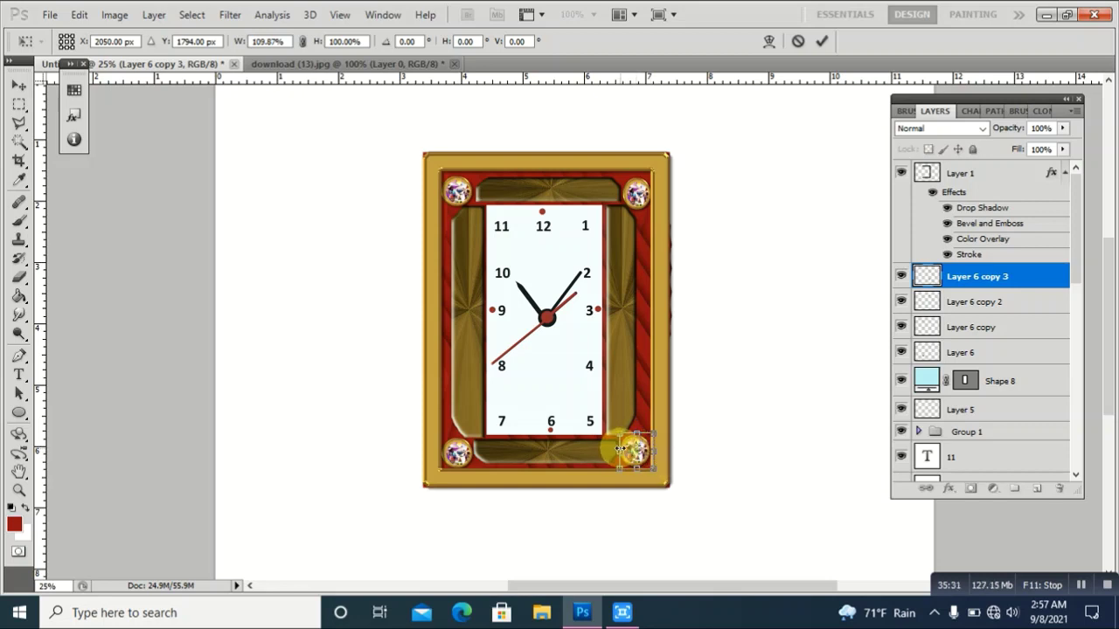
key("Up")
key("Up")
key("Up")
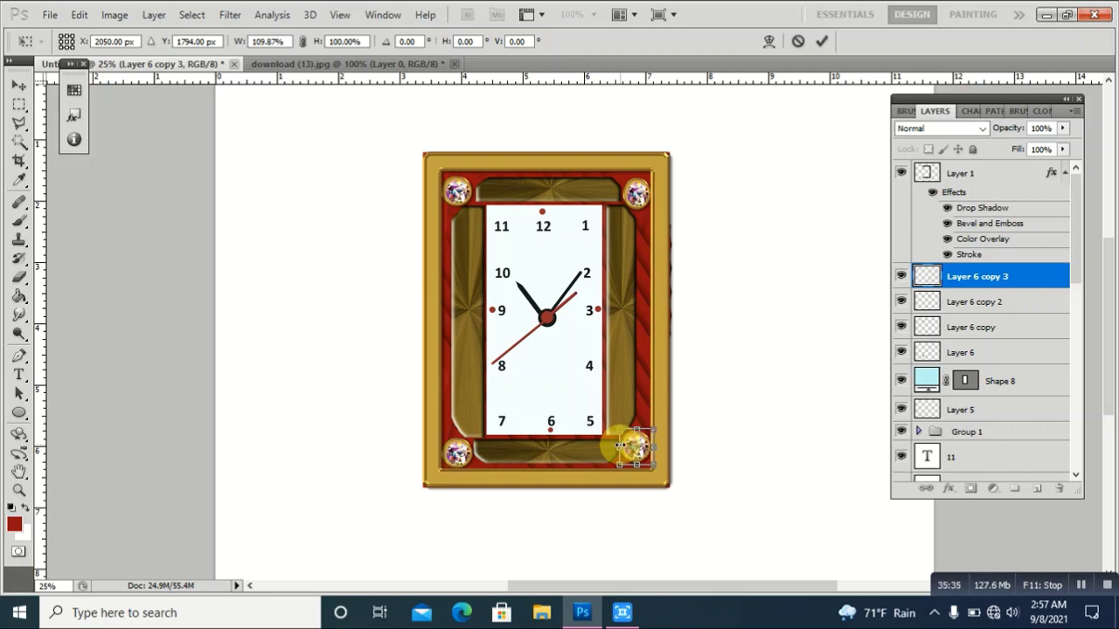
left_click(822, 42)
- Resize the top-right jewel on Layer 6 copy 2 and nudge it slightly right and down
left_click(960, 301)
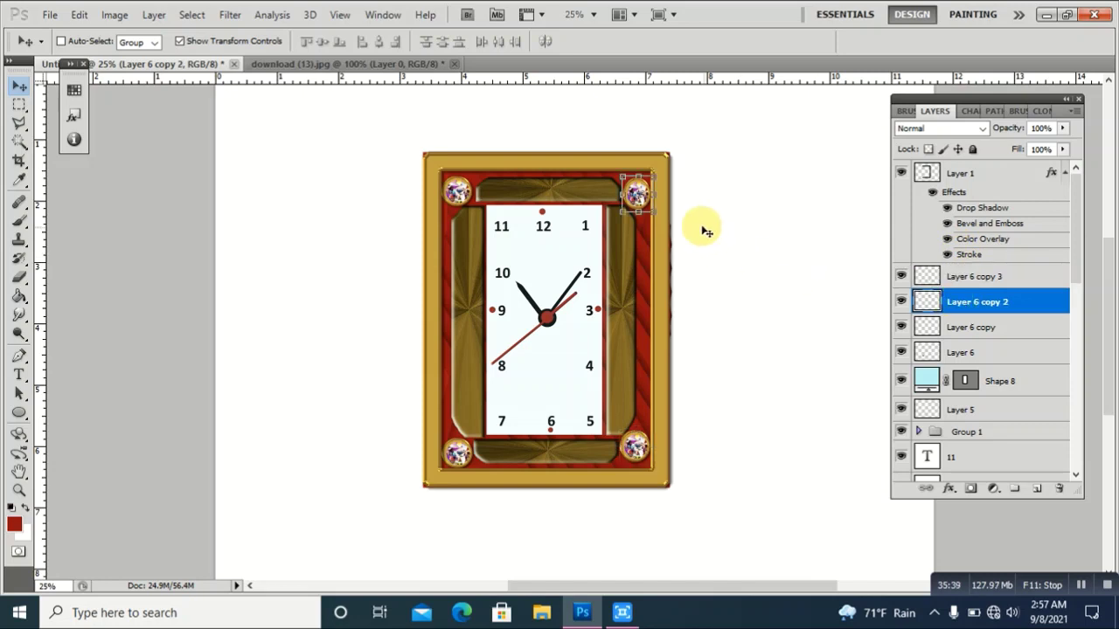
key("ctrl+t")
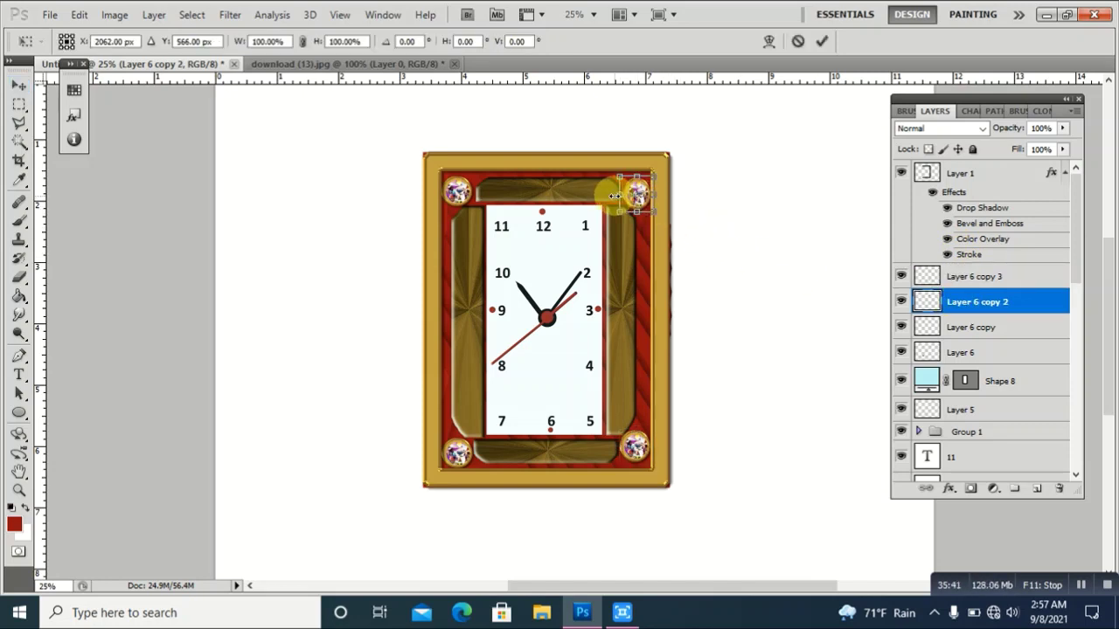
left_click_drag(615, 196, 651, 215)
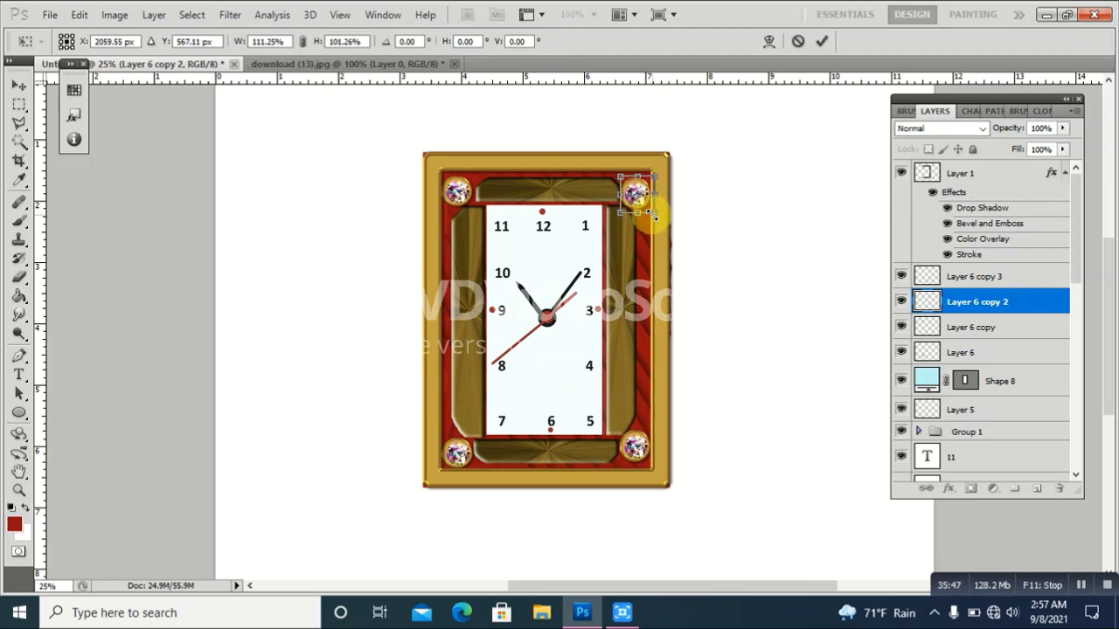
left_click_drag(651, 215, 645, 210)
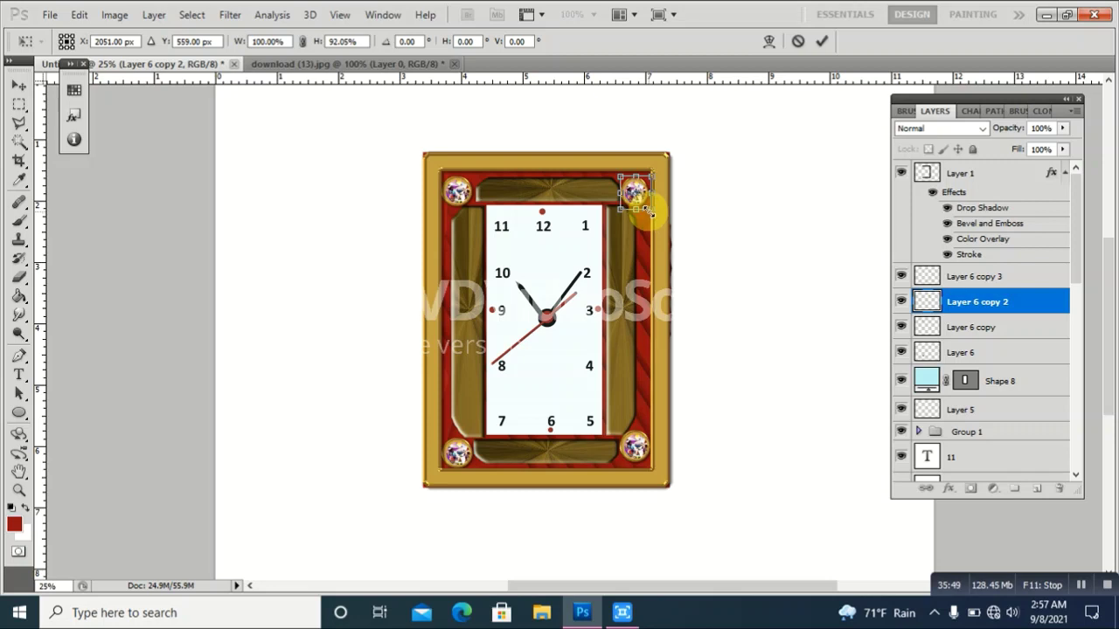
key("Right")
key("Right")
key("Right")
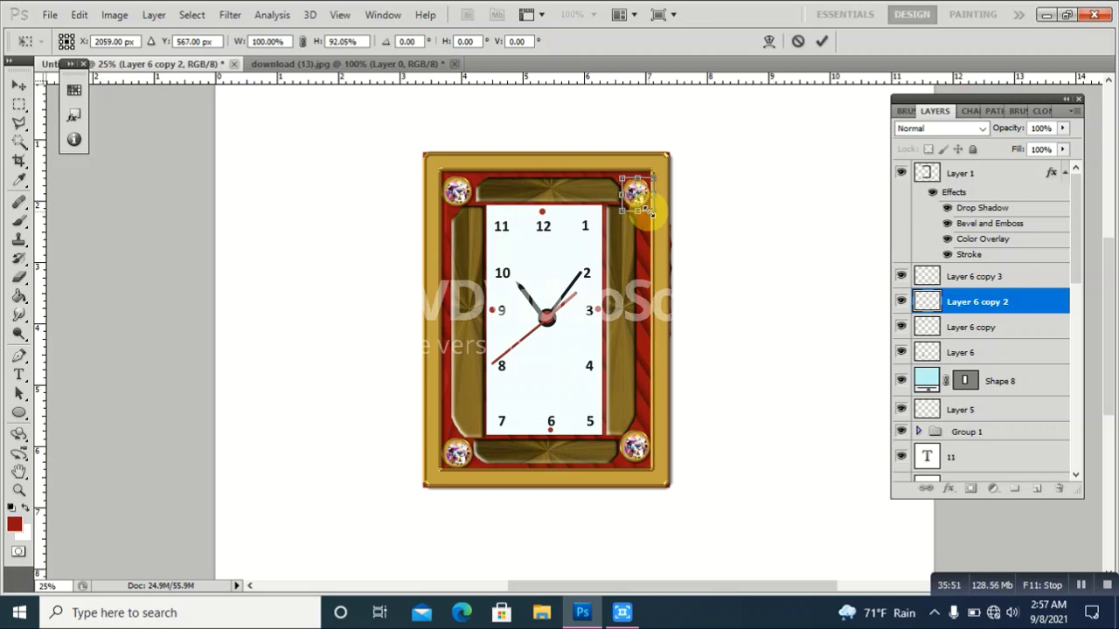
key("Down")
key("Down")
key("Down")
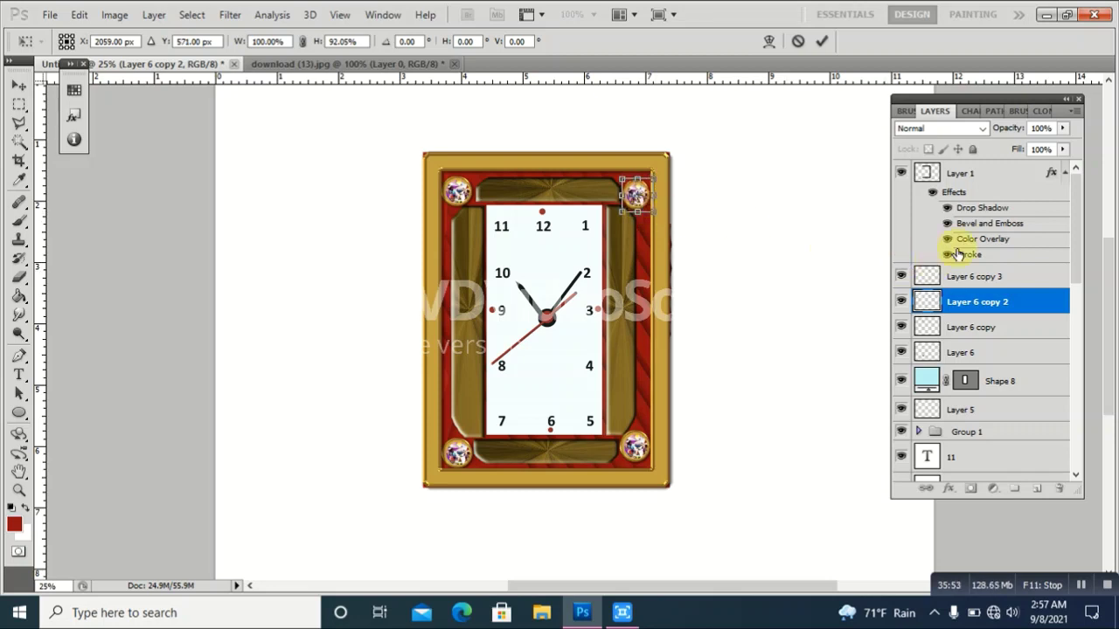
left_click(821, 42)
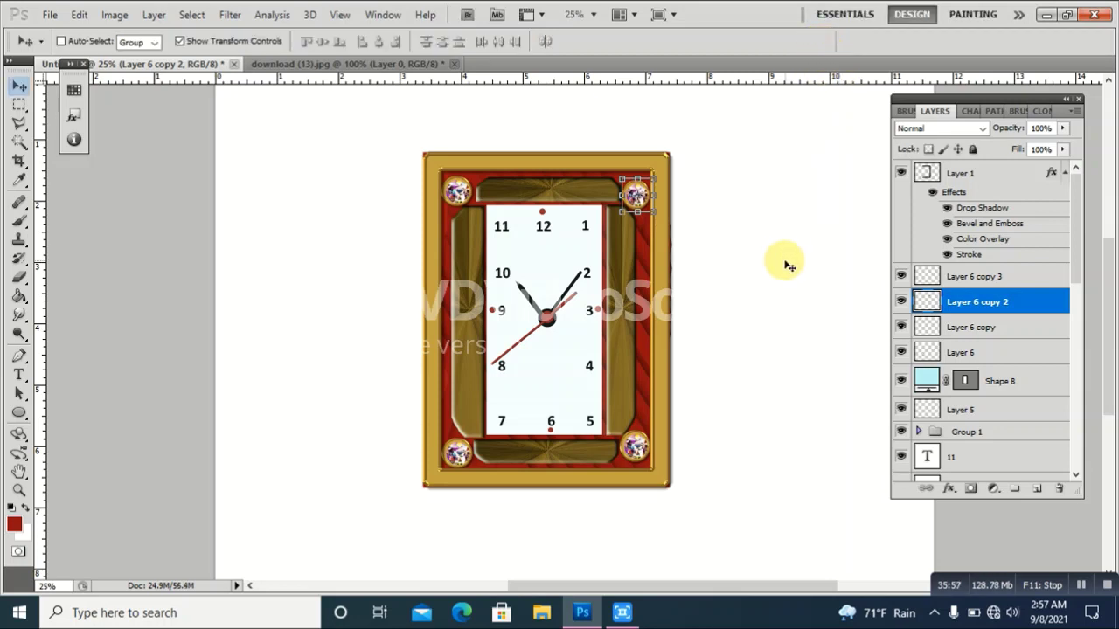
key("ctrl+plus")
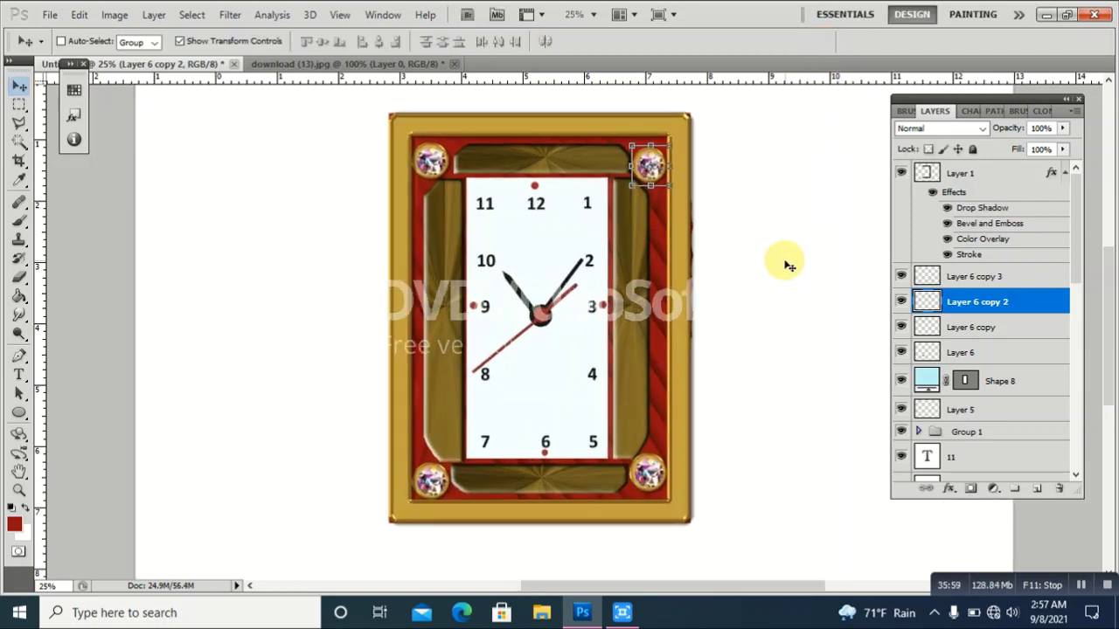
key("ctrl+plus")
key("ctrl+minus")
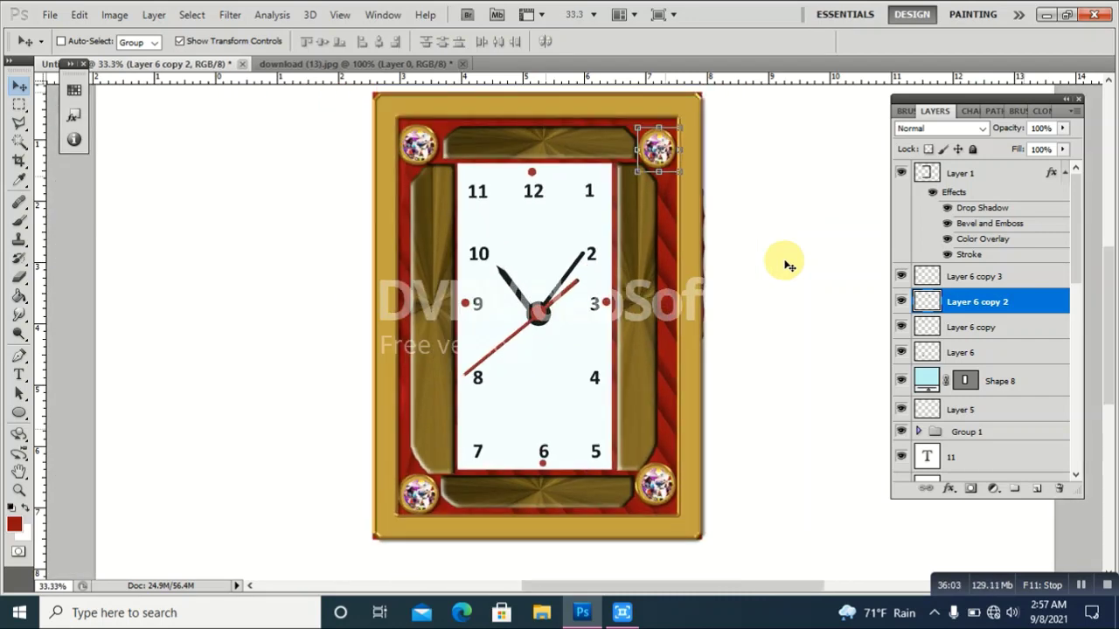
key("ctrl+0")
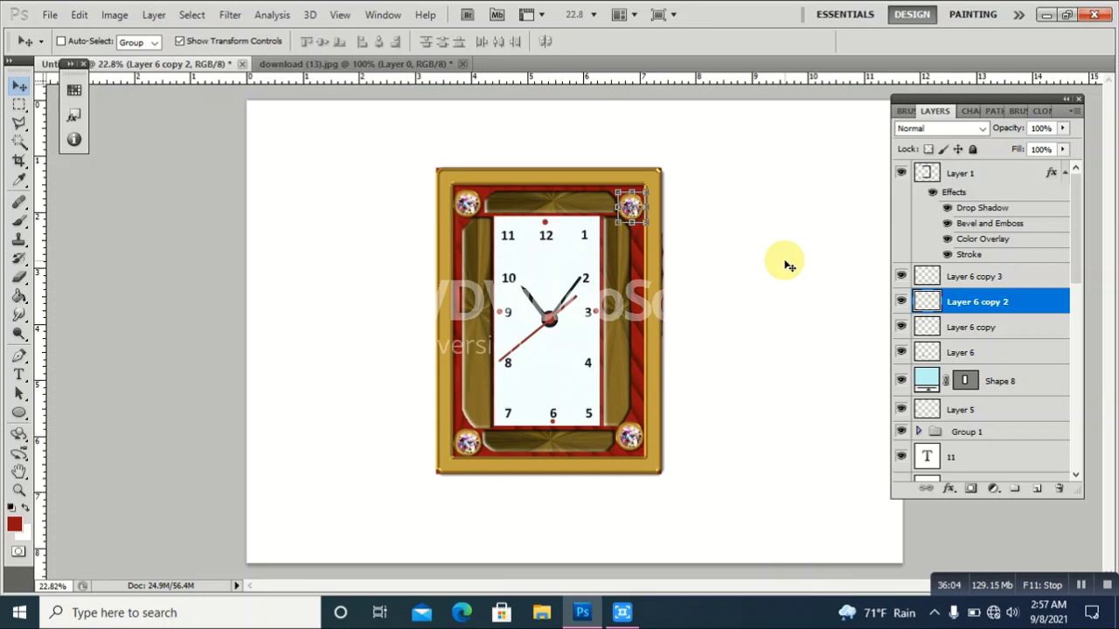